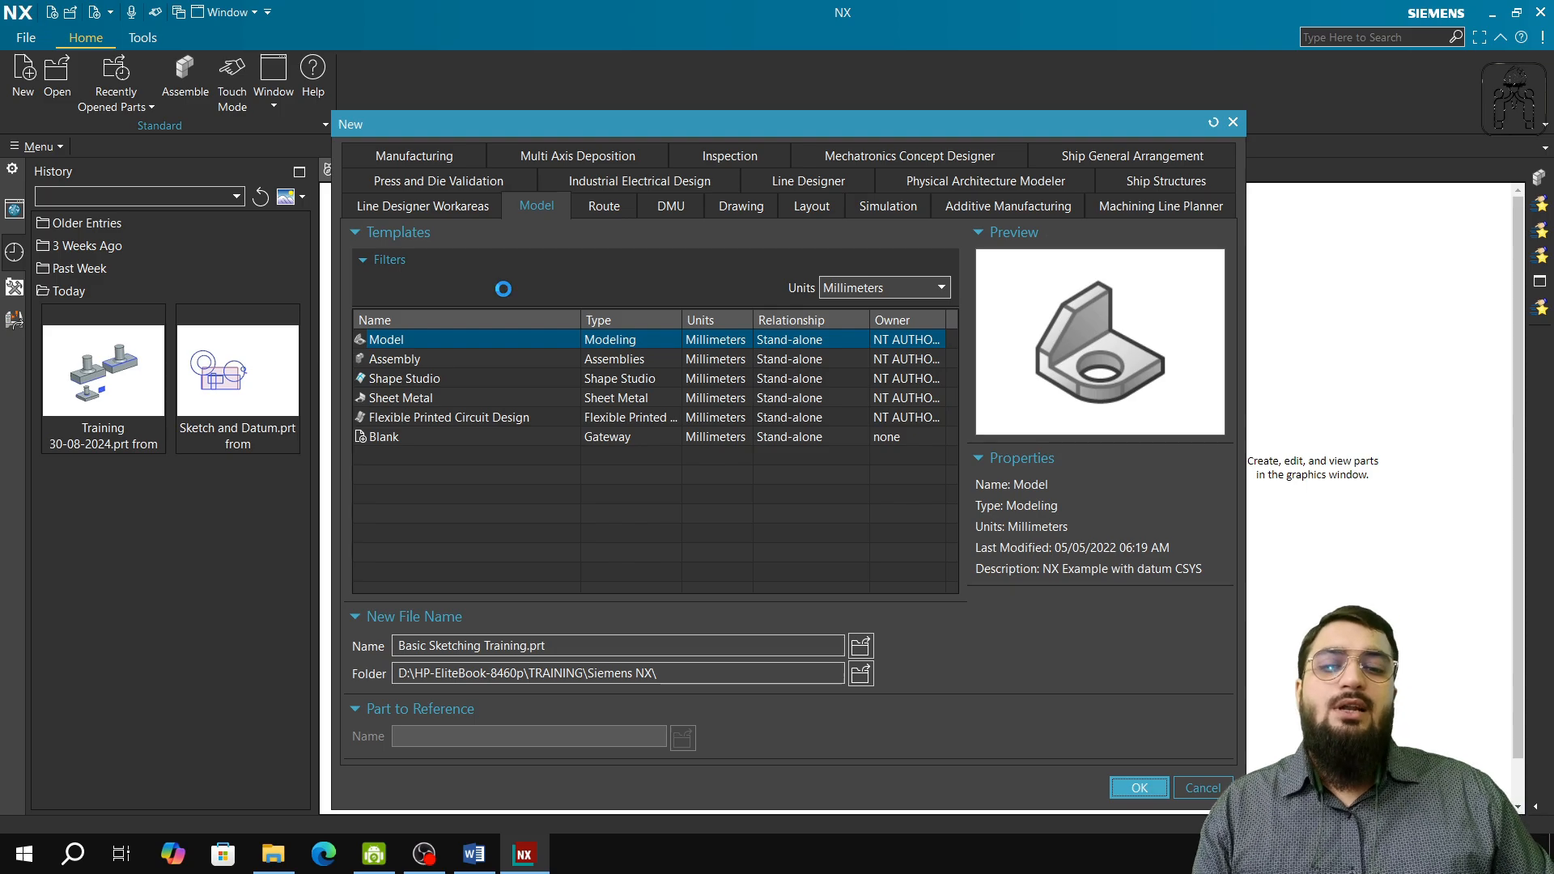
- Switch to Word and review the Siemens NX Essentials Training Syllabus, covering the earlier parts through Part 12: Basic Curves / Basic Drafting Tools
click(474, 866)
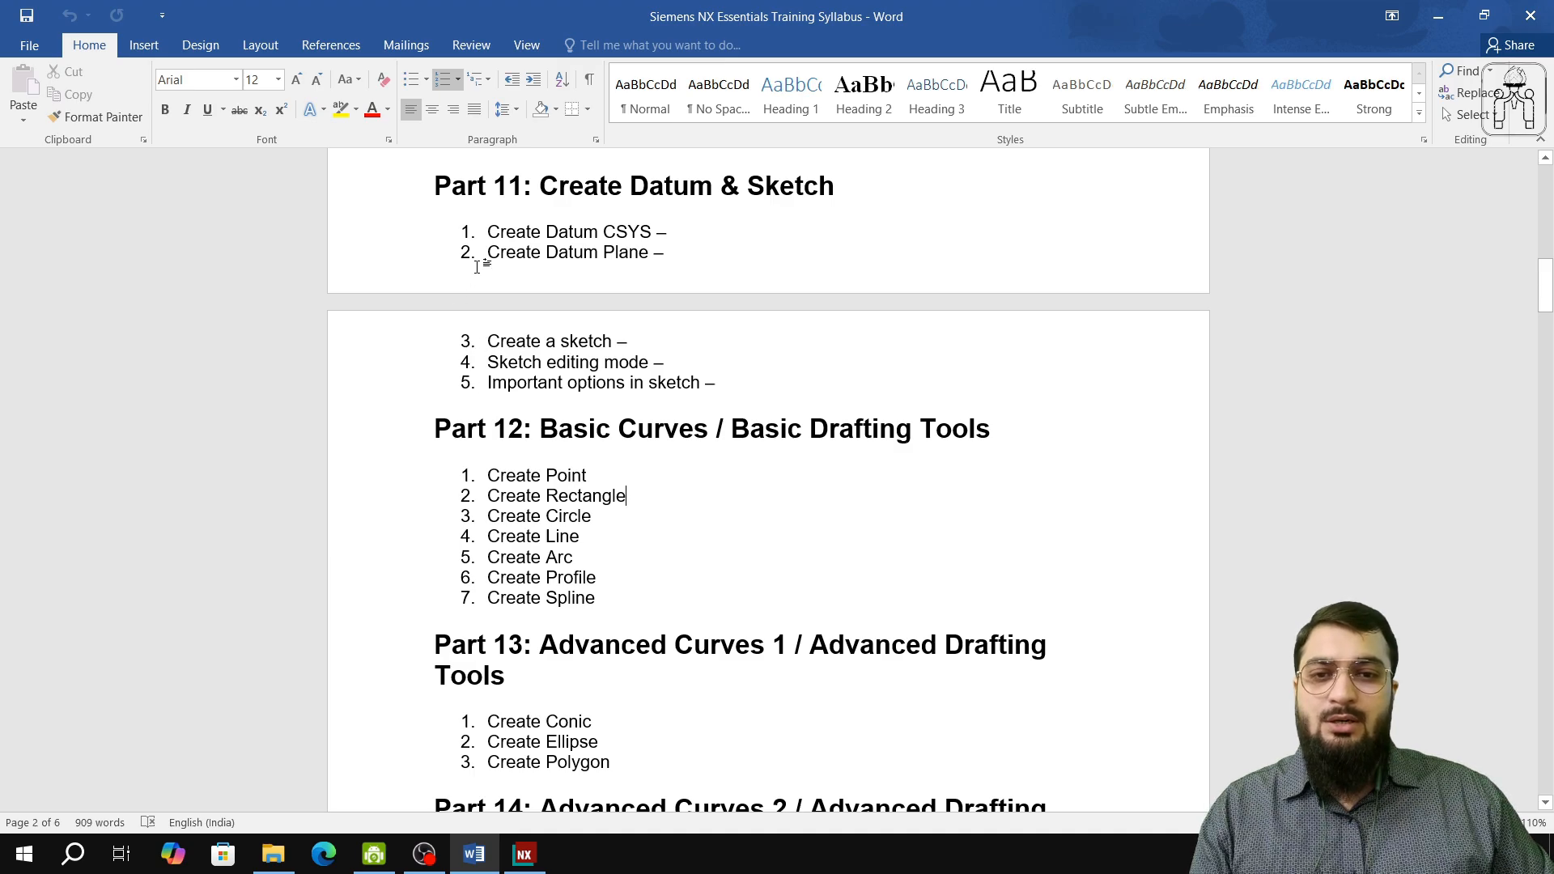
drag(435, 186, 557, 280)
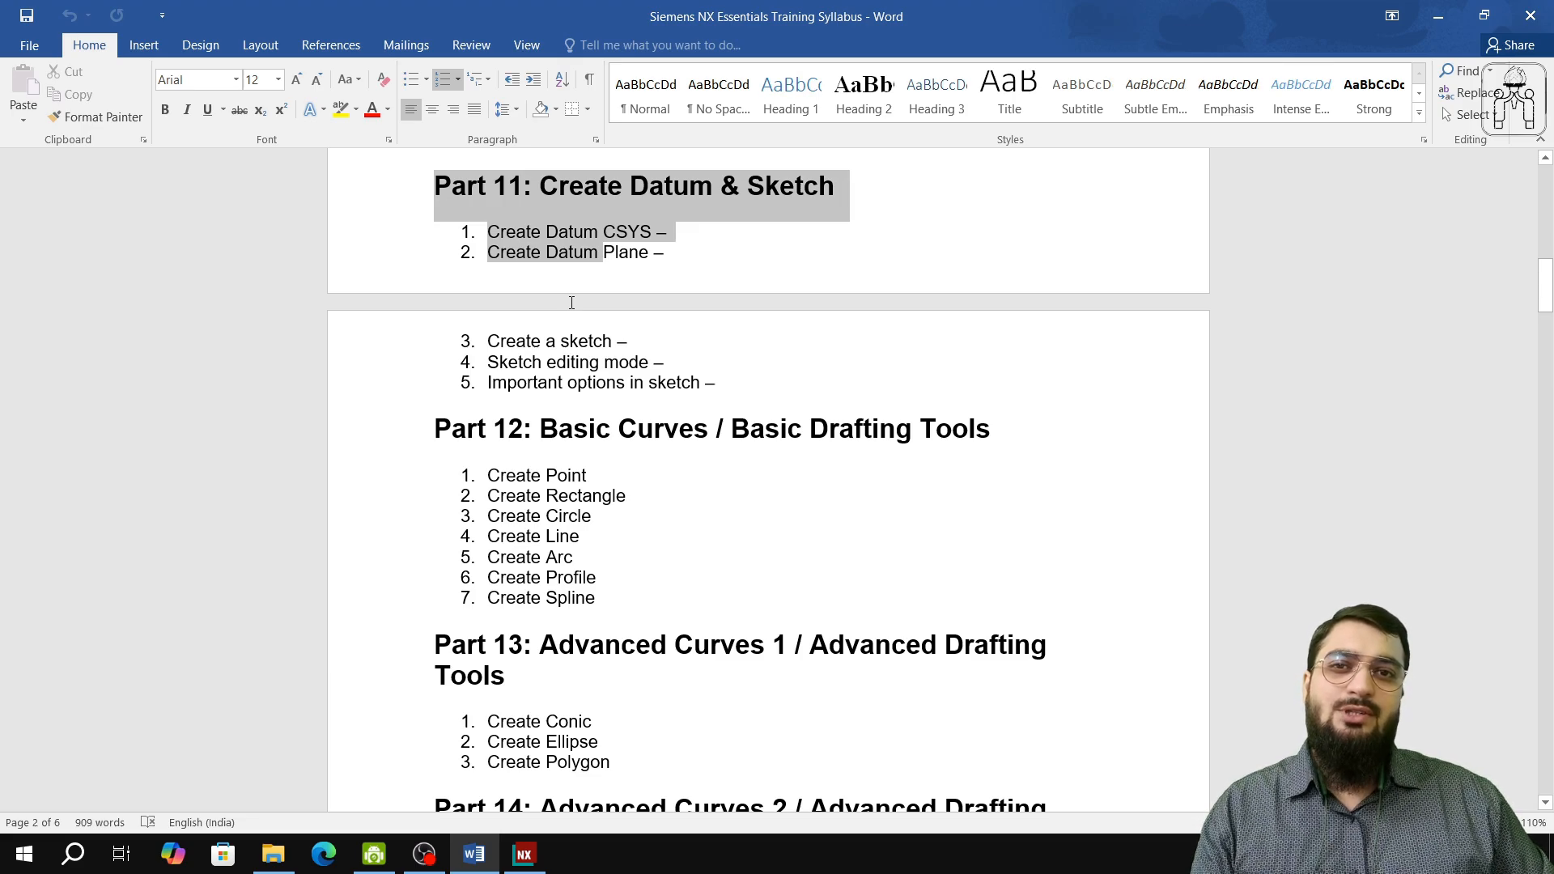
scroll(607, 315, up, 3)
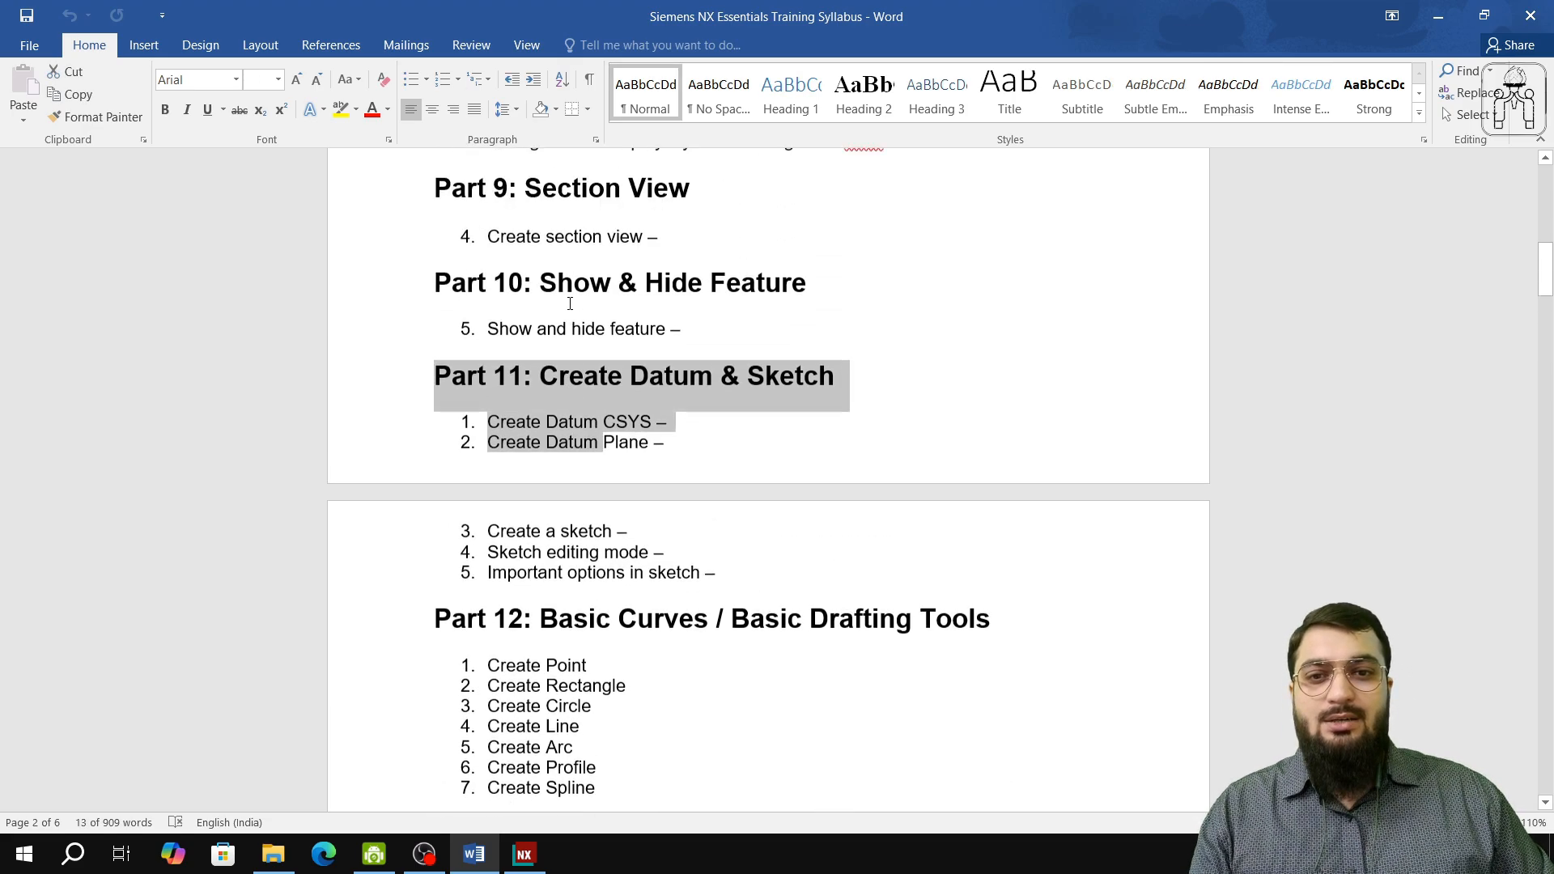
drag(684, 355, 490, 267)
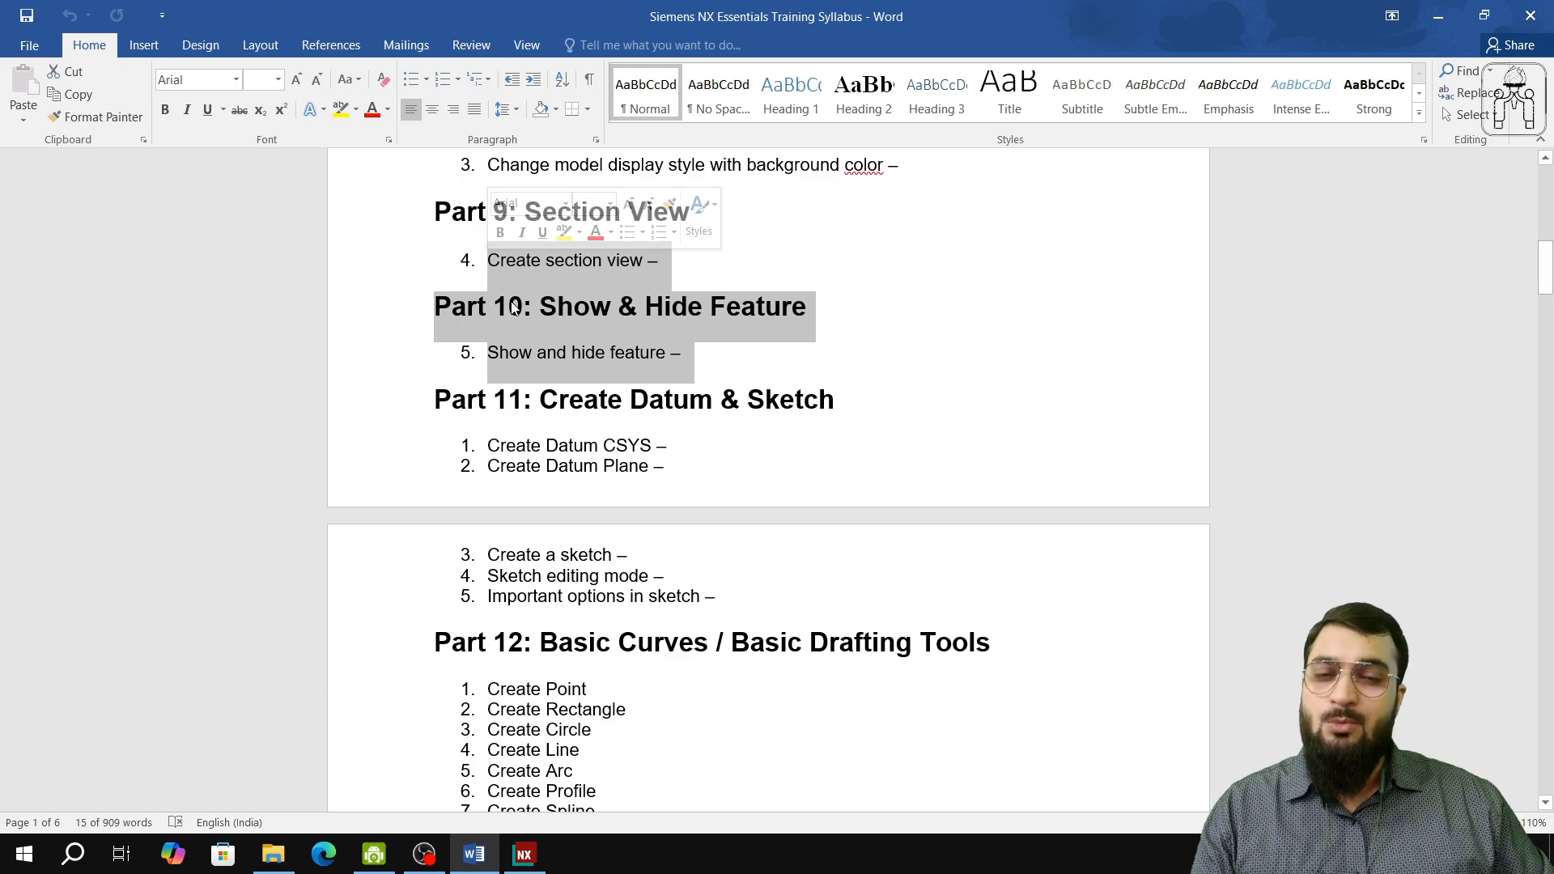
scroll(571, 342, up, 5)
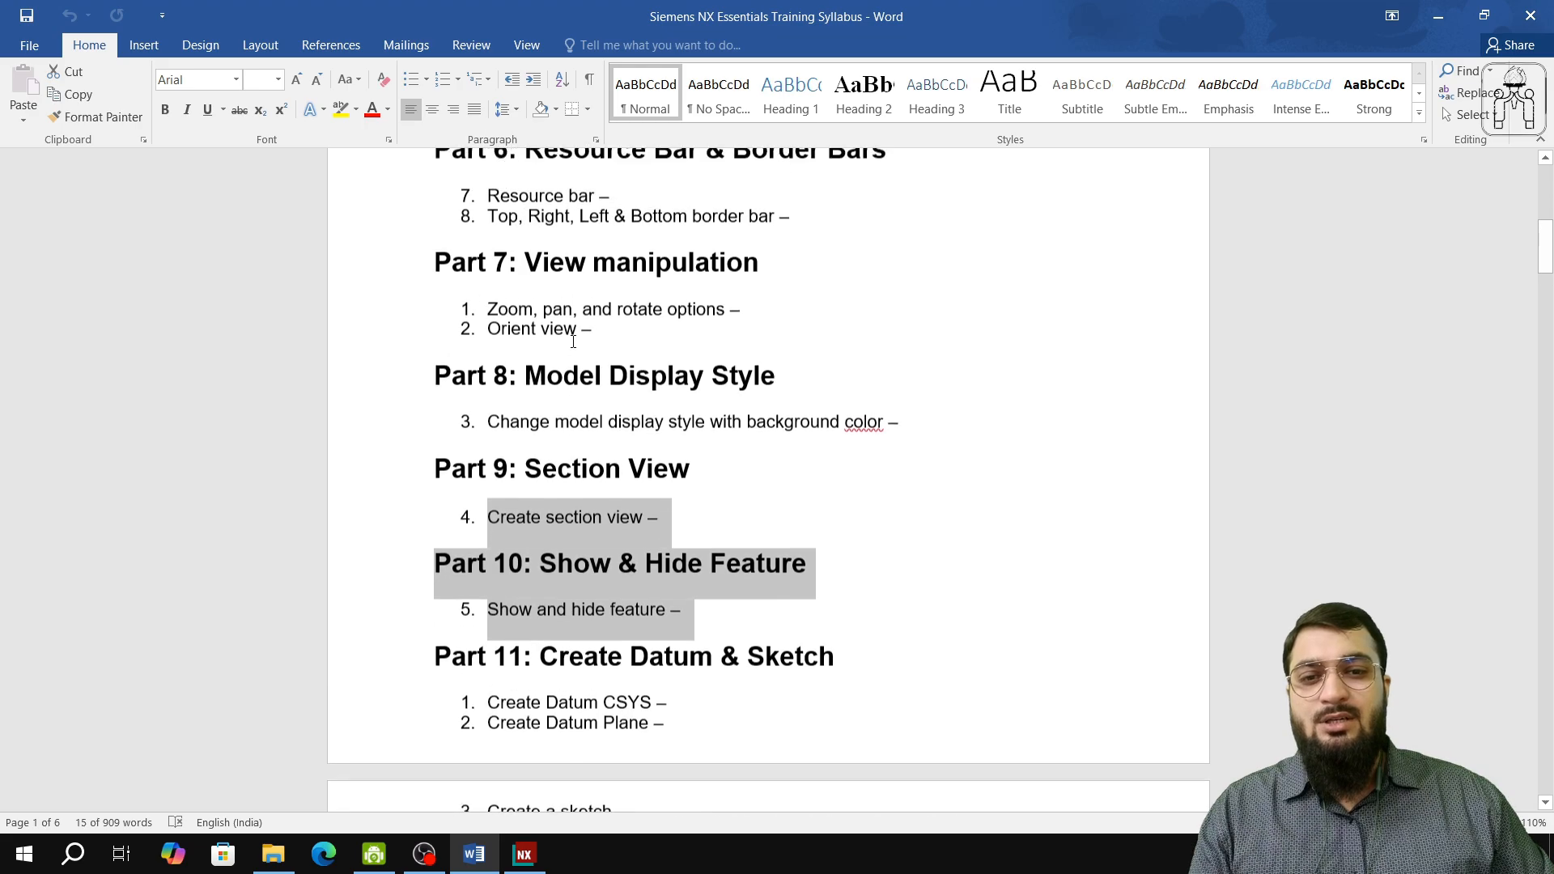
scroll(573, 341, up, 2)
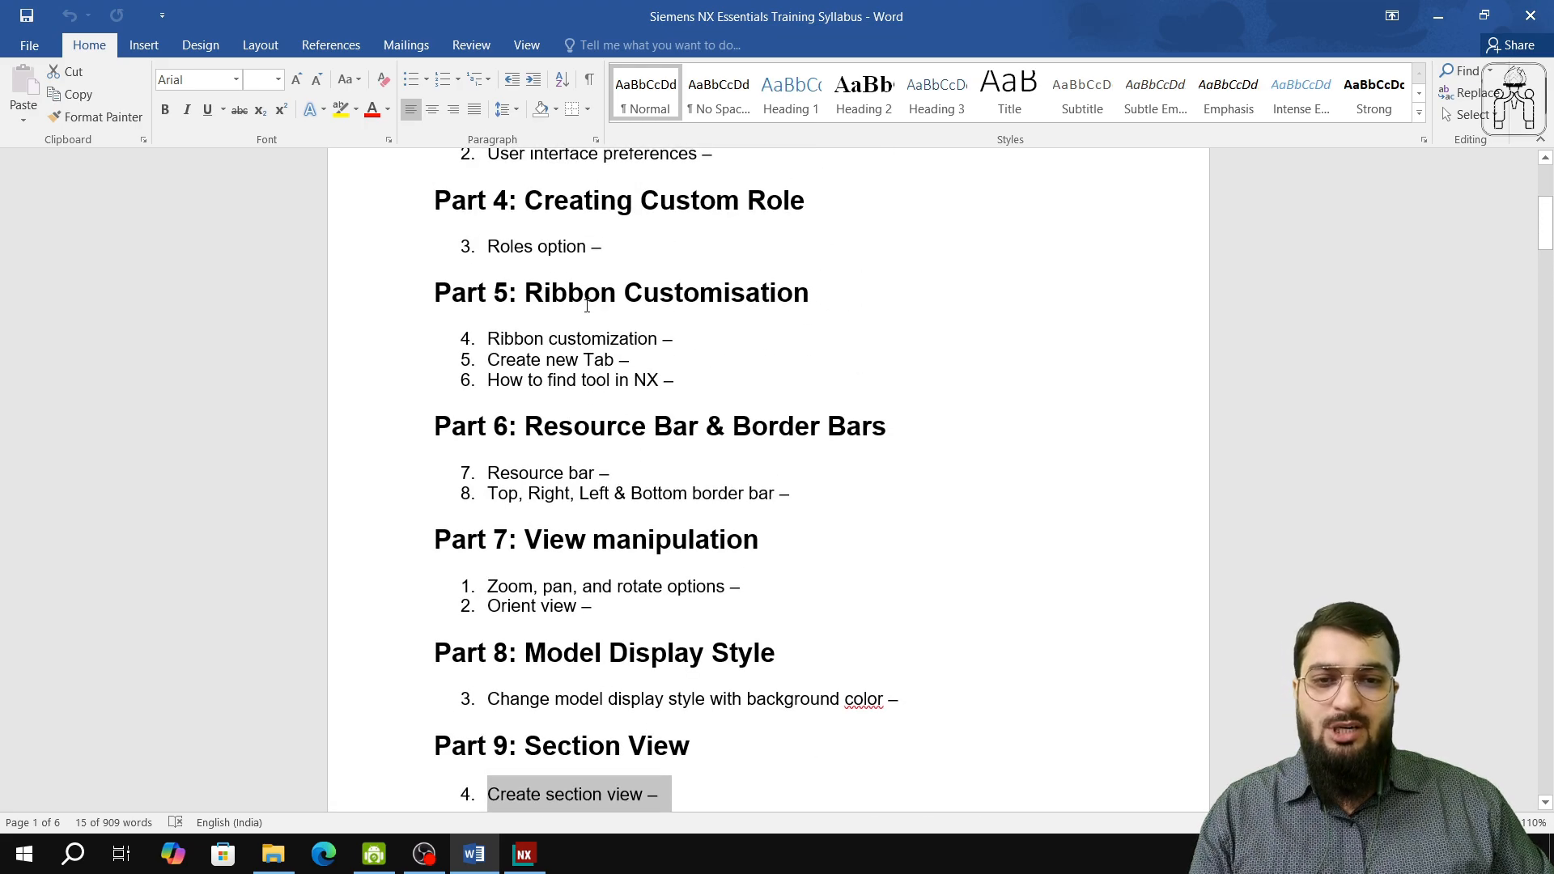
scroll(585, 359, up, 2)
scroll(584, 360, down, 7)
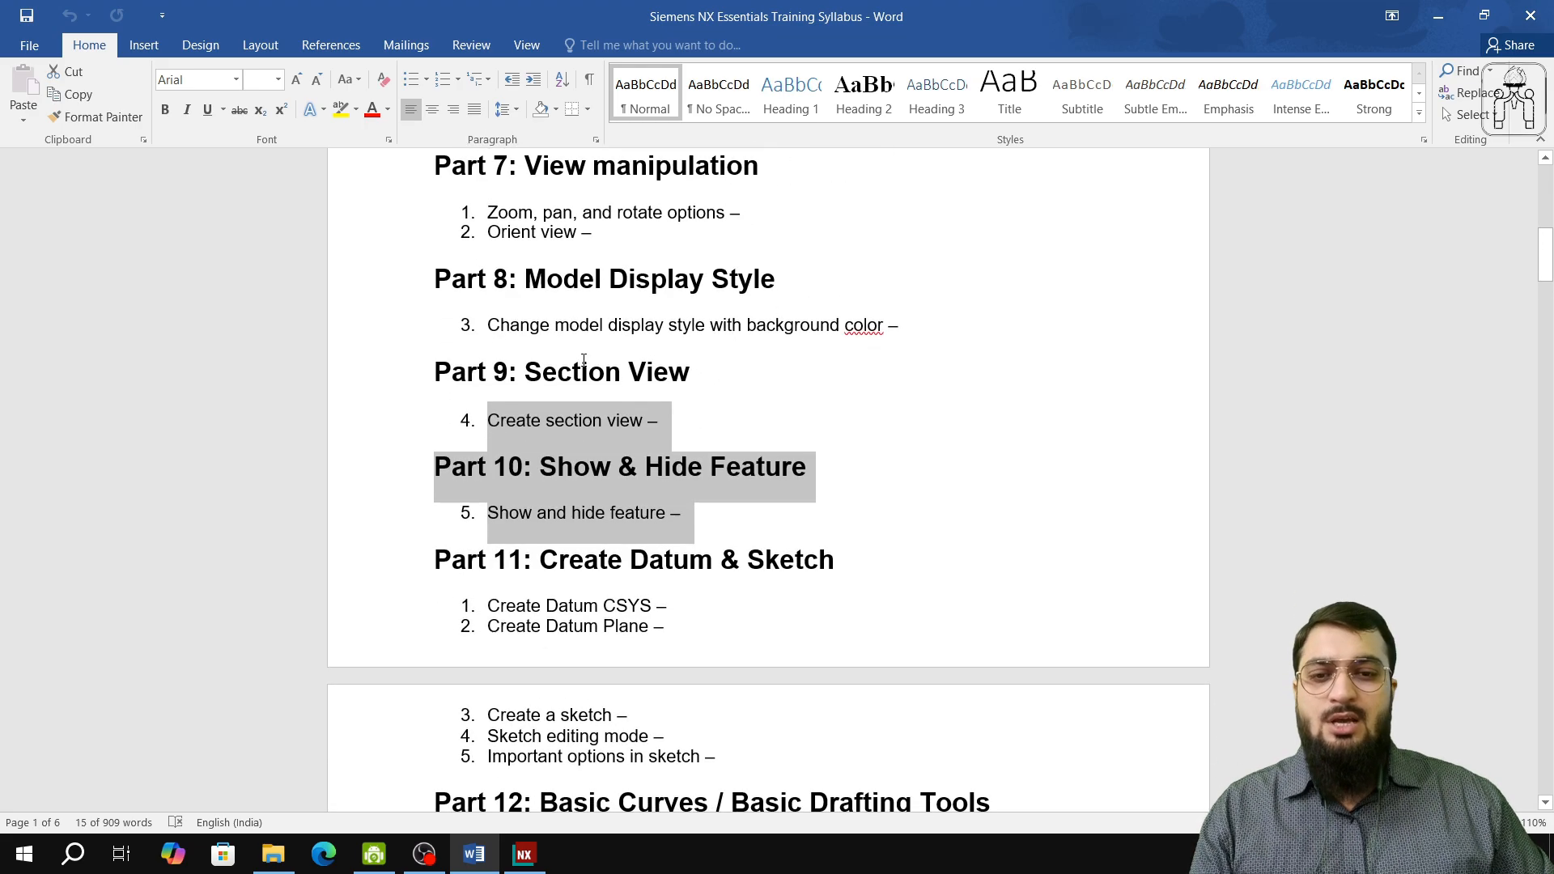
click(687, 518)
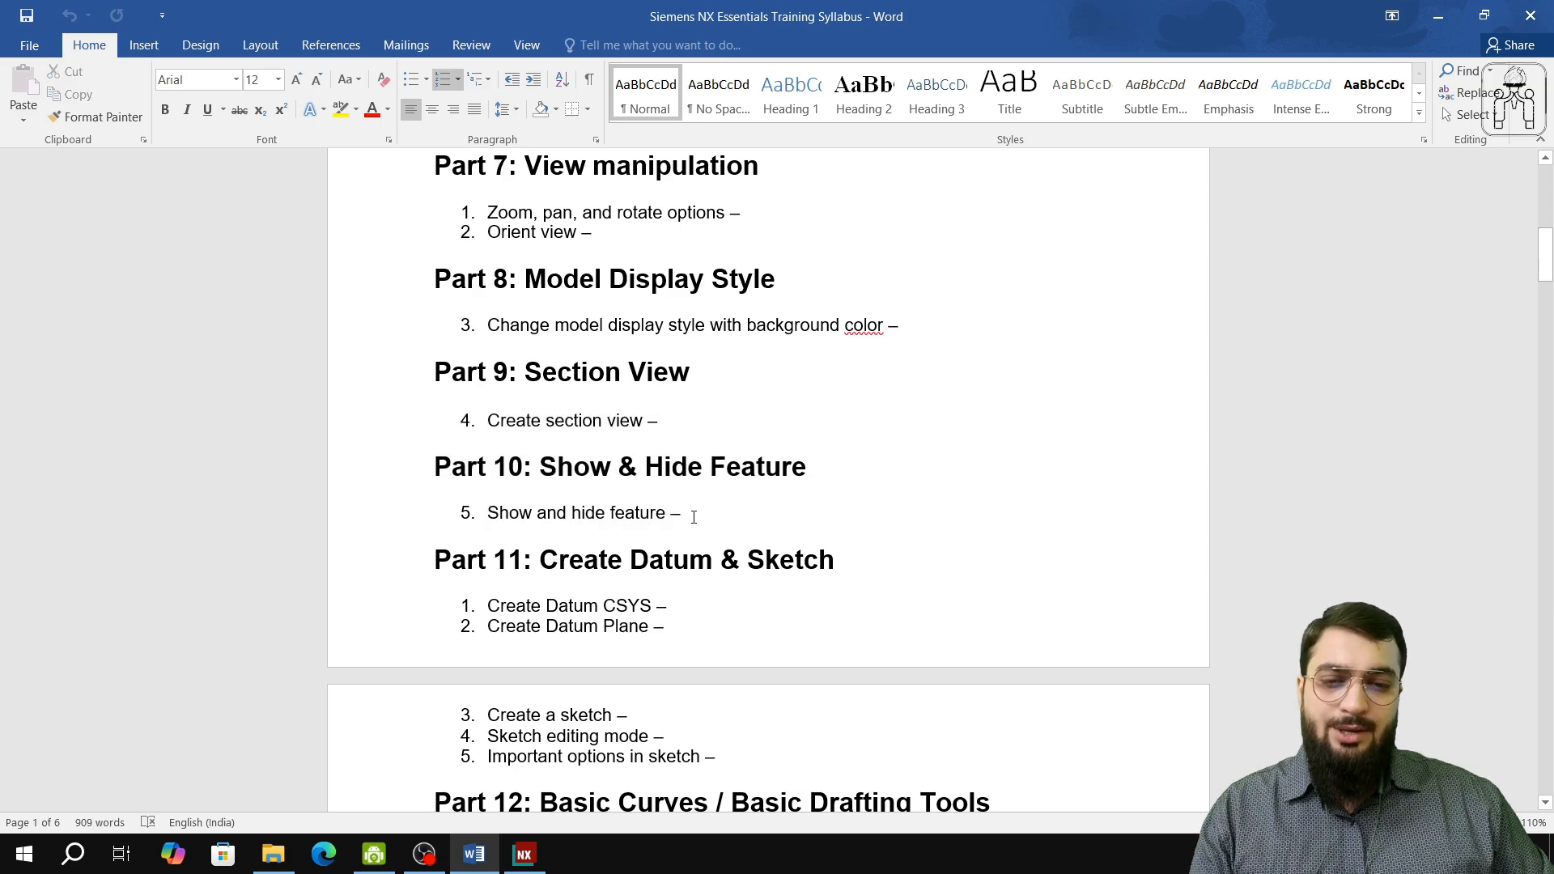
scroll(694, 516, down, 1)
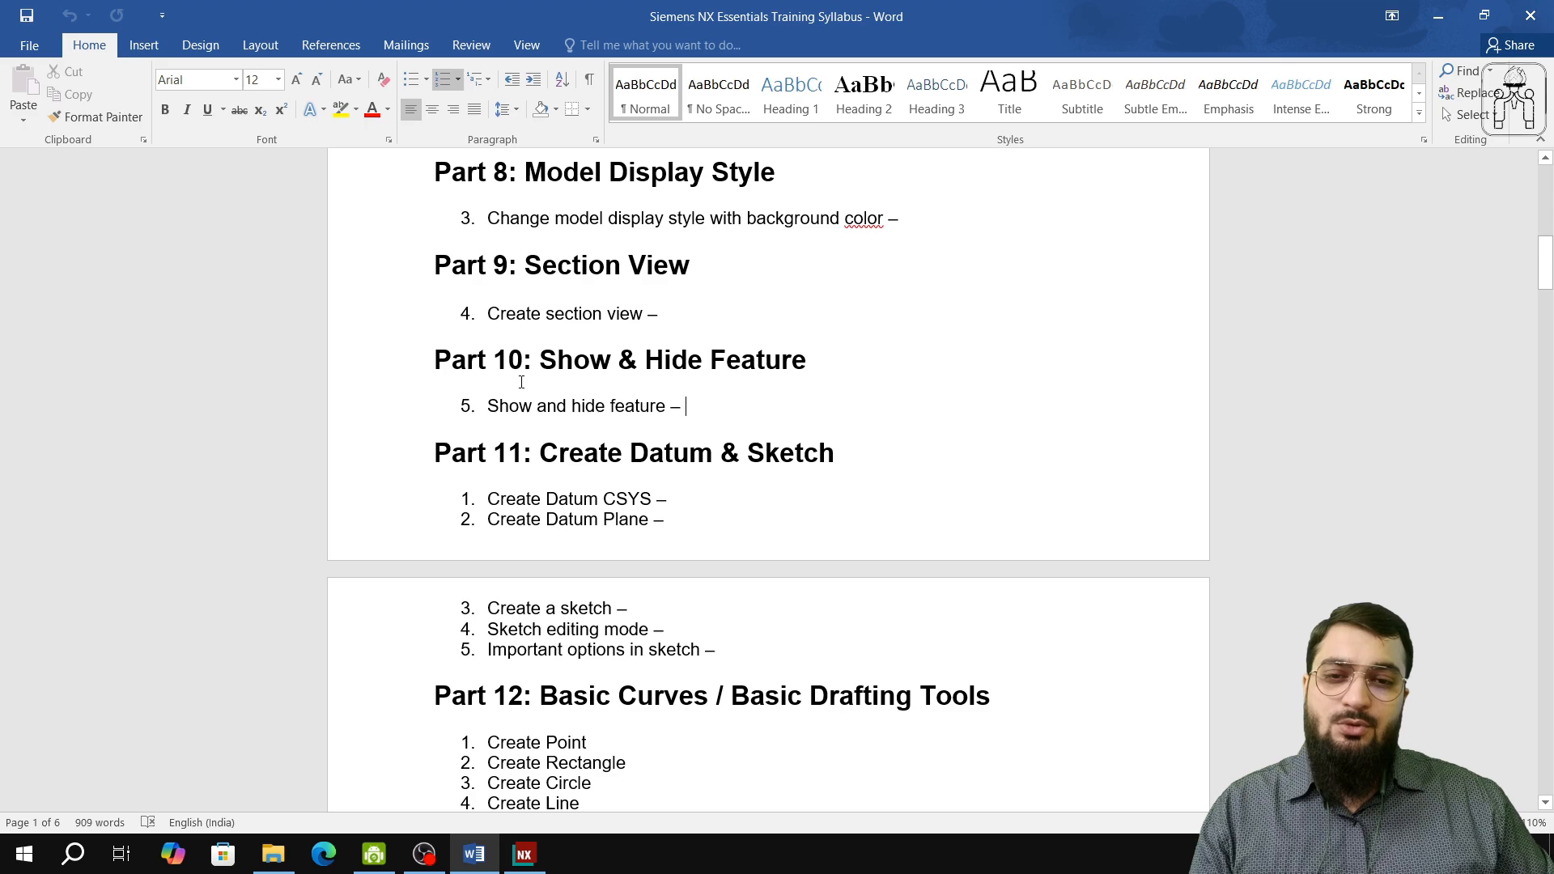
scroll(522, 382, up, 9)
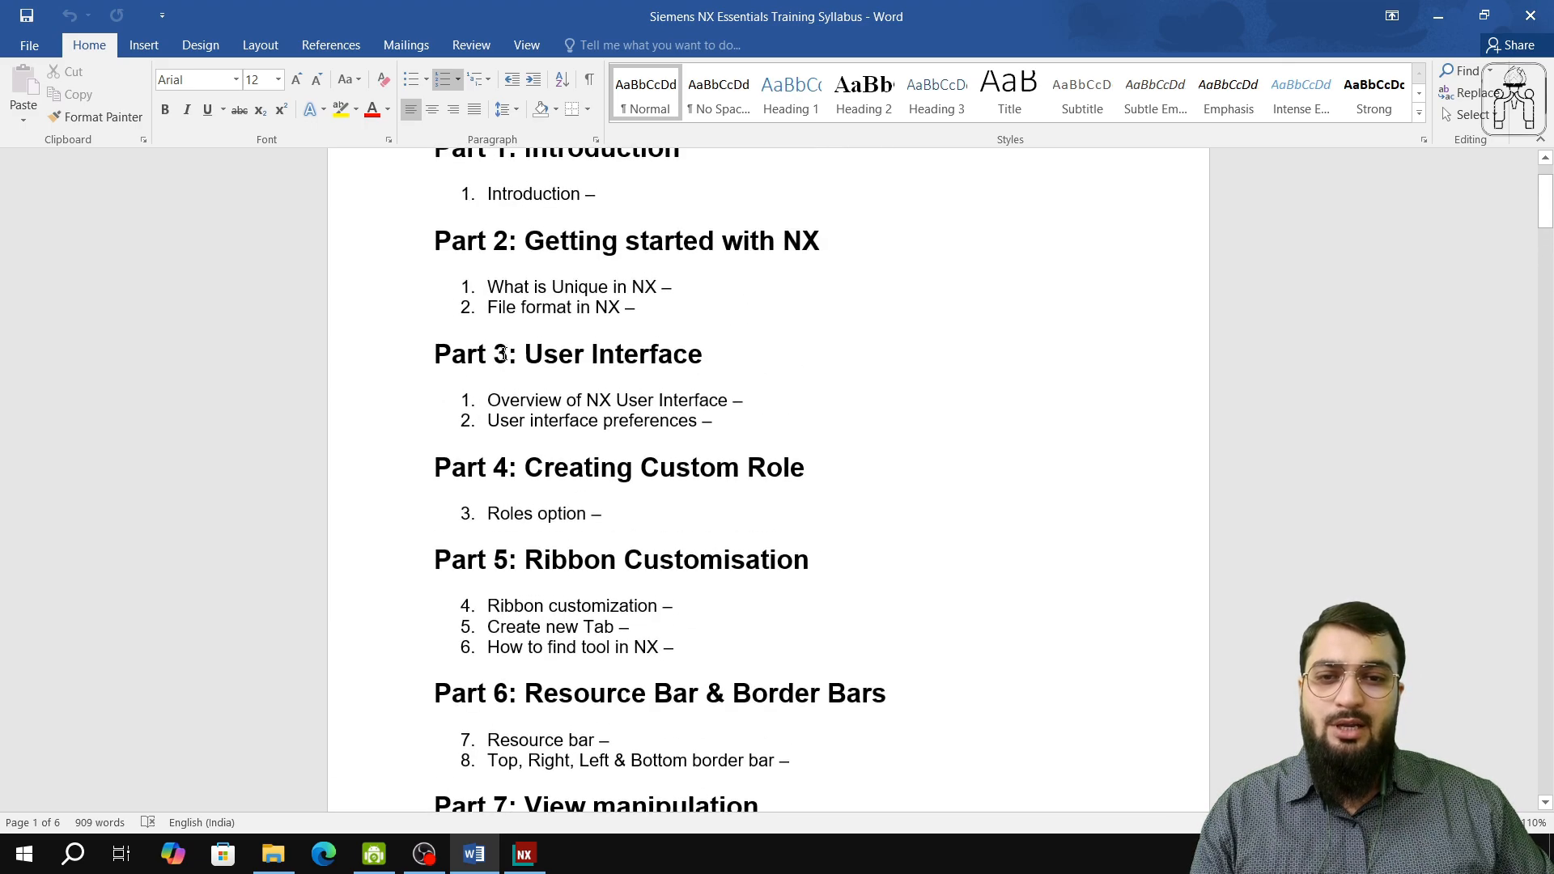
scroll(503, 353, up, 1)
scroll(498, 354, down, 2)
scroll(503, 354, down, 6)
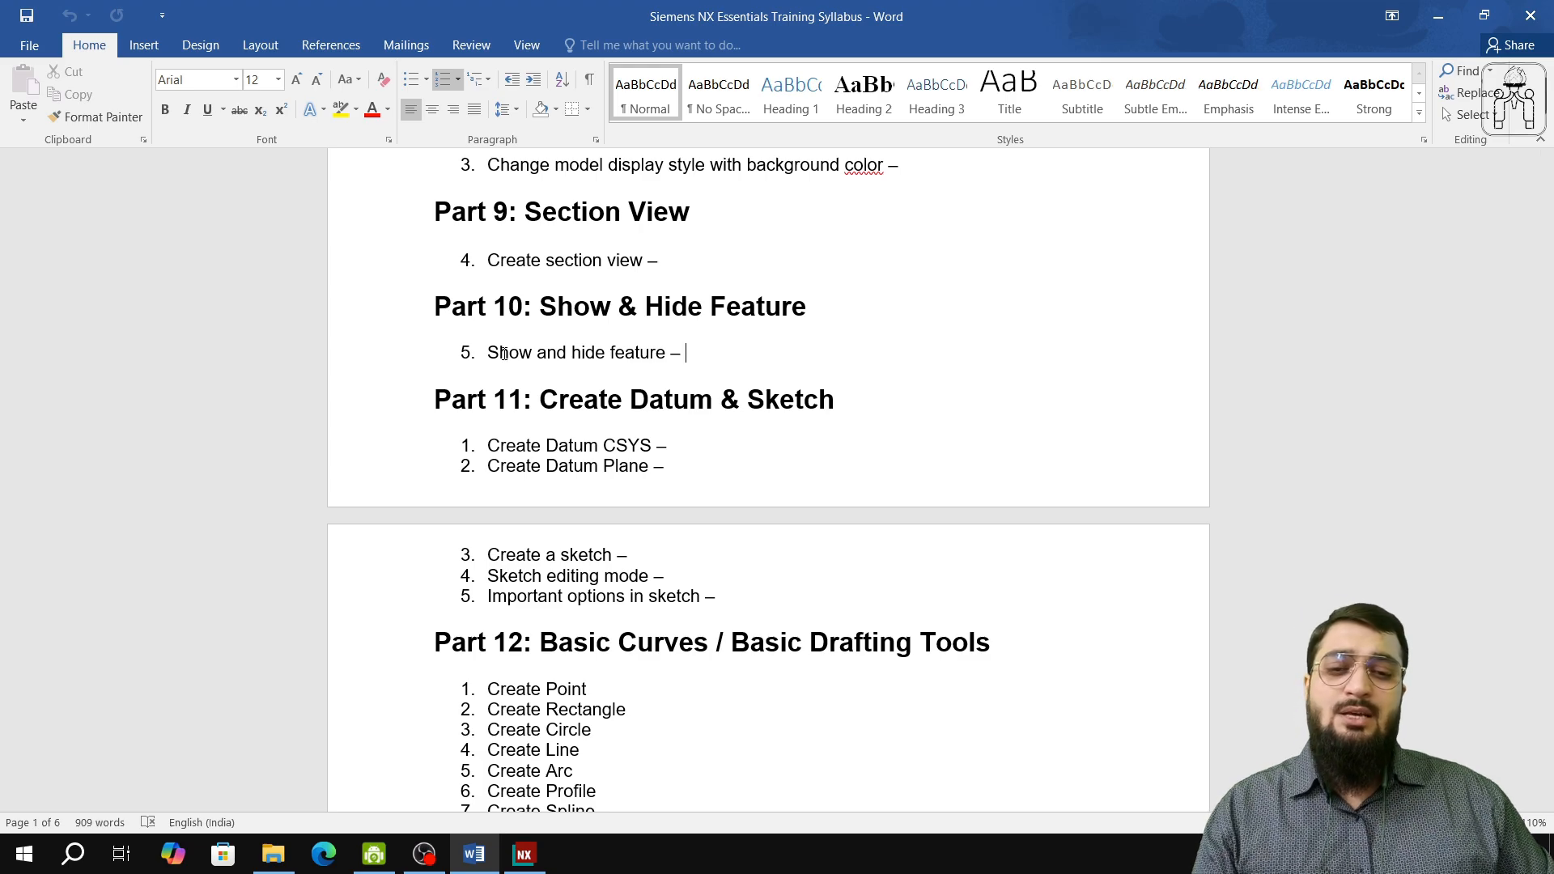
scroll(590, 539, down, 3)
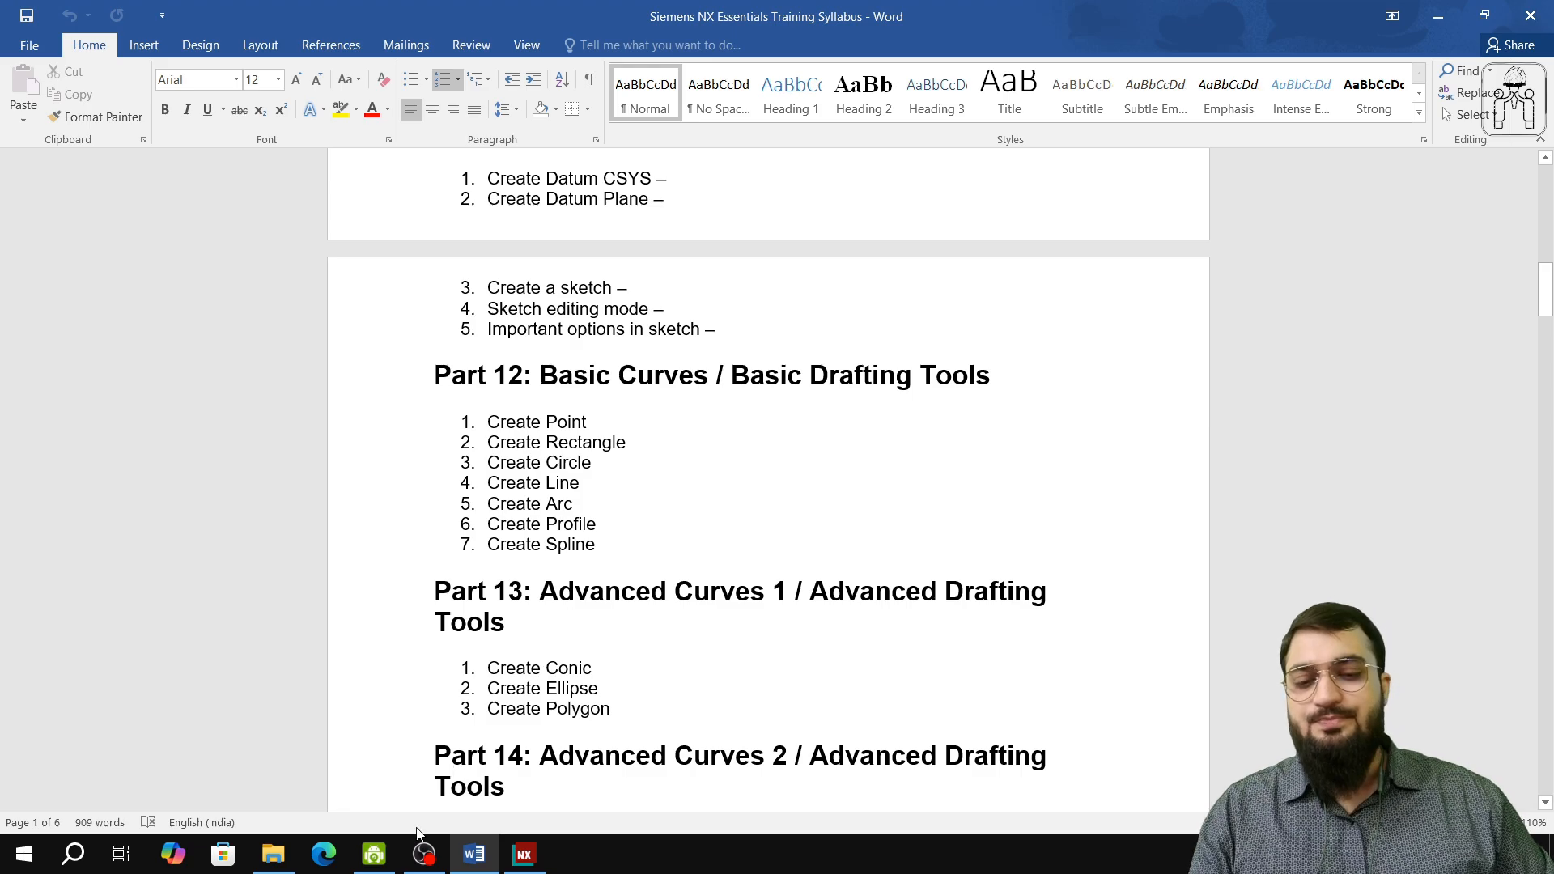
- Switch back to NX and start a task-environment sketch, viewed from the top, with the datum coordinate system's XY plane as its plane
click(392, 864)
click(417, 866)
click(523, 854)
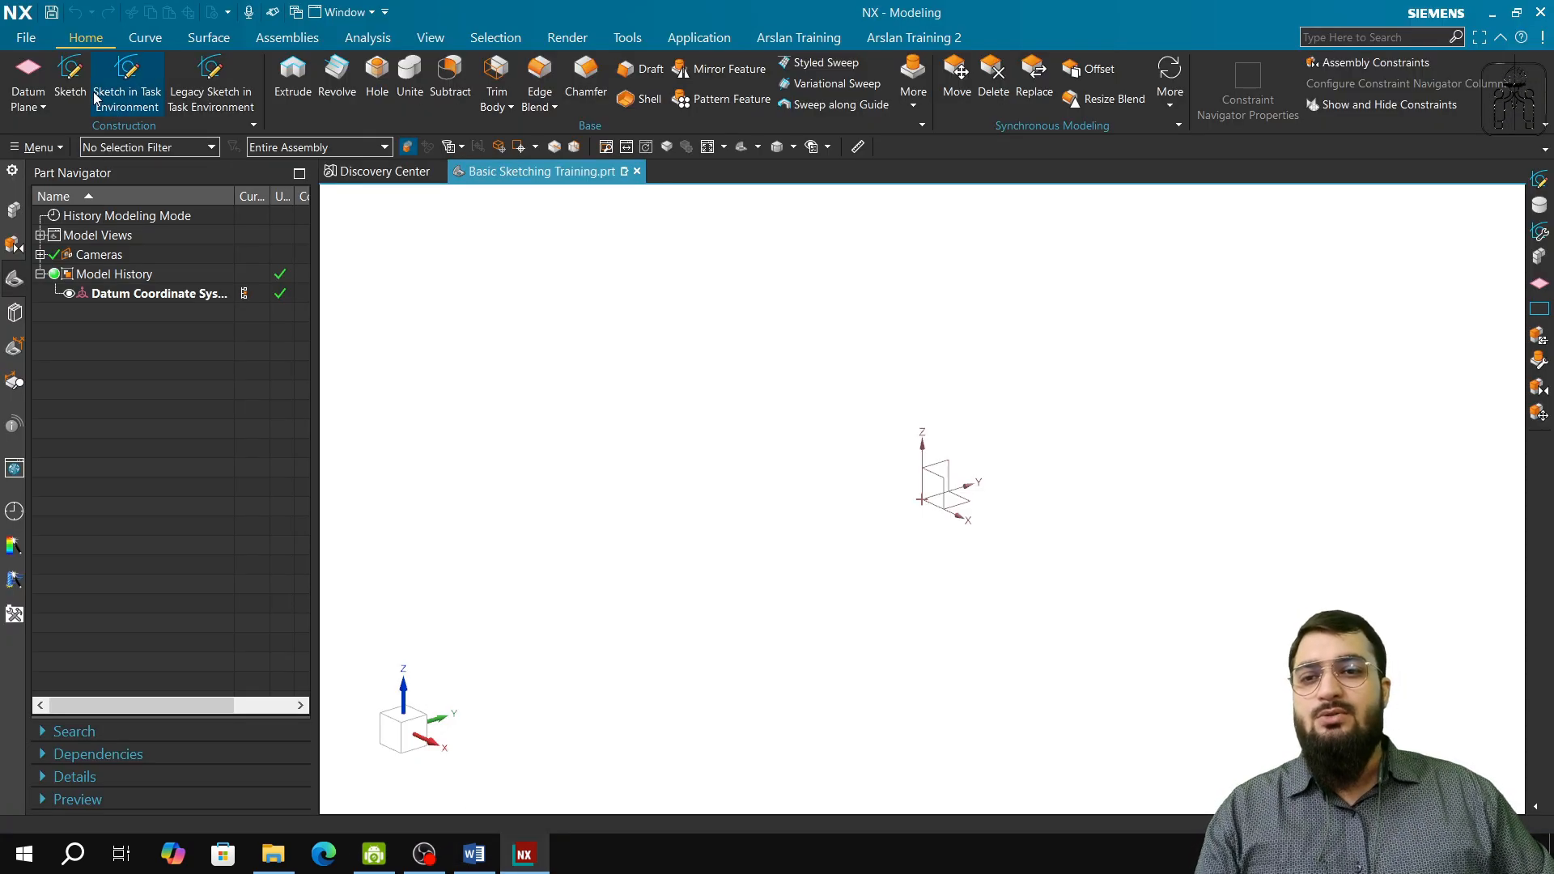
click(125, 91)
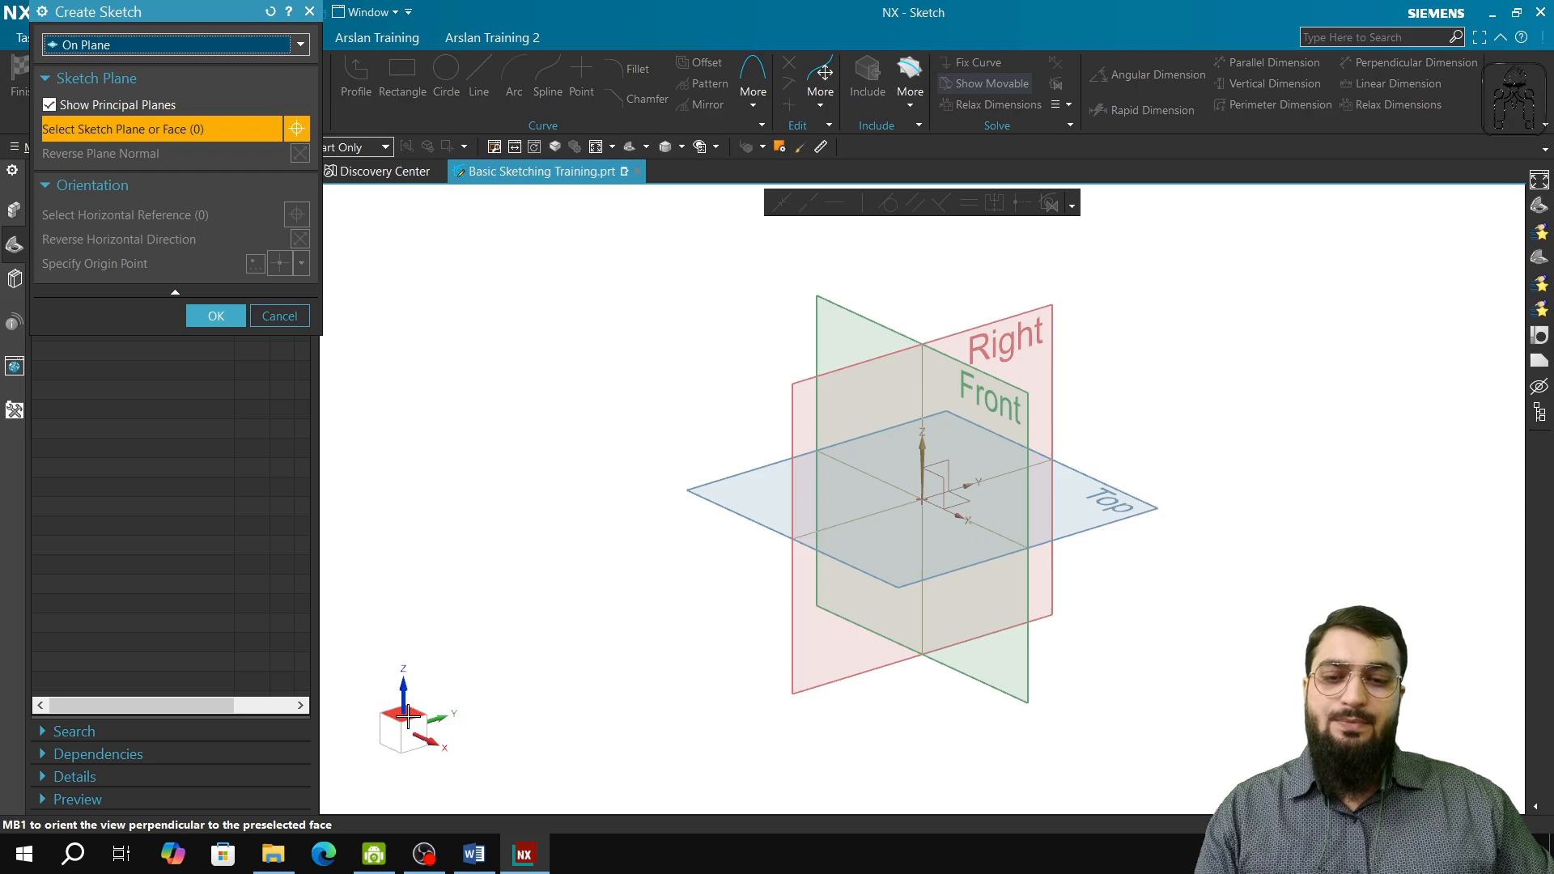
click(433, 701)
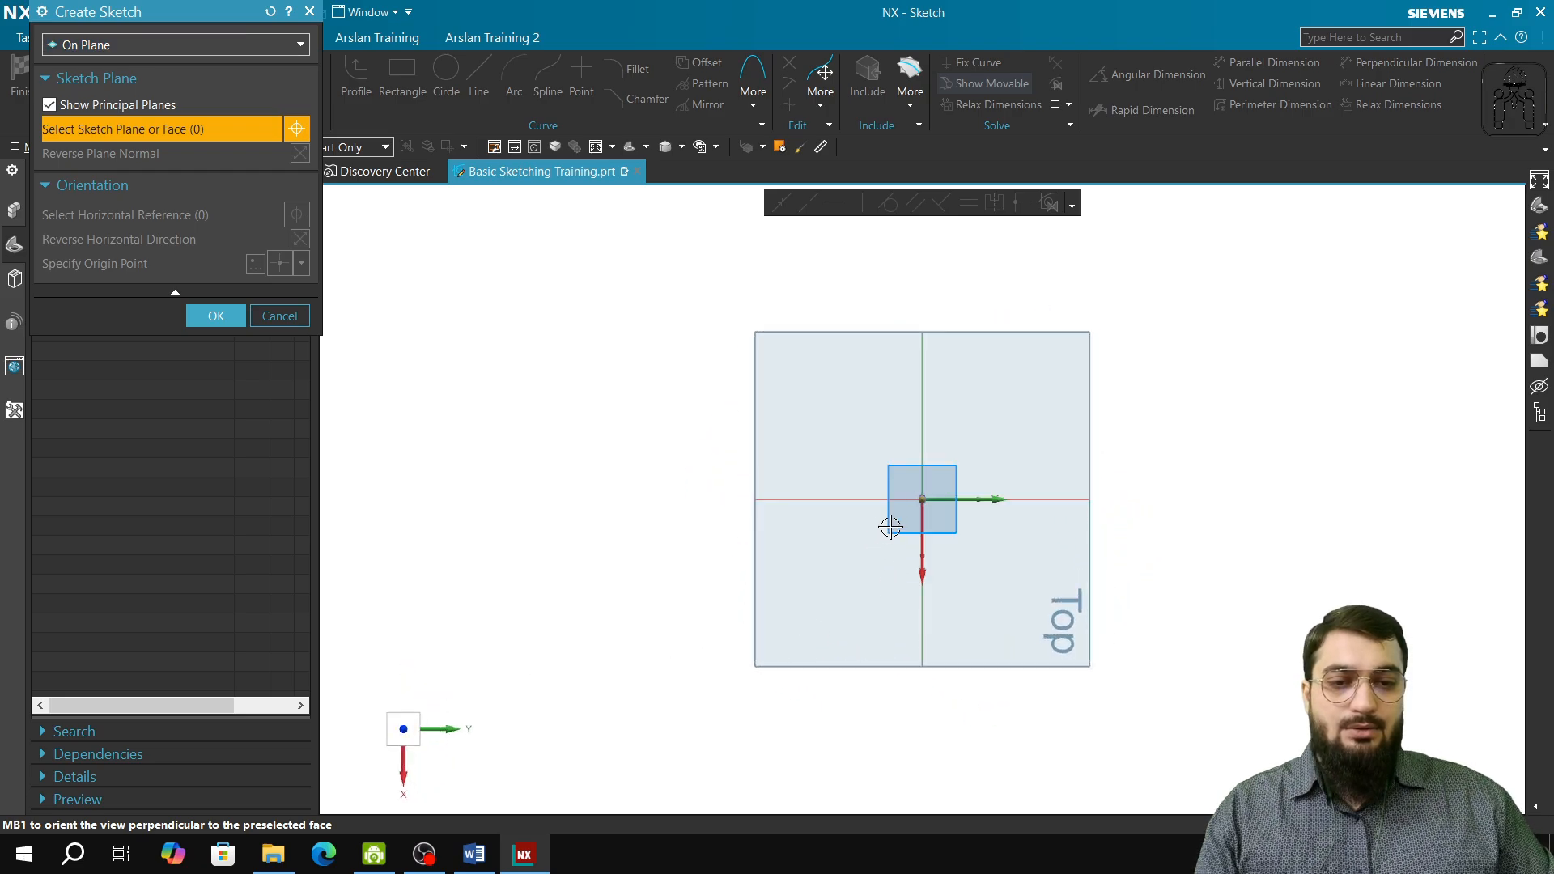
click(947, 524)
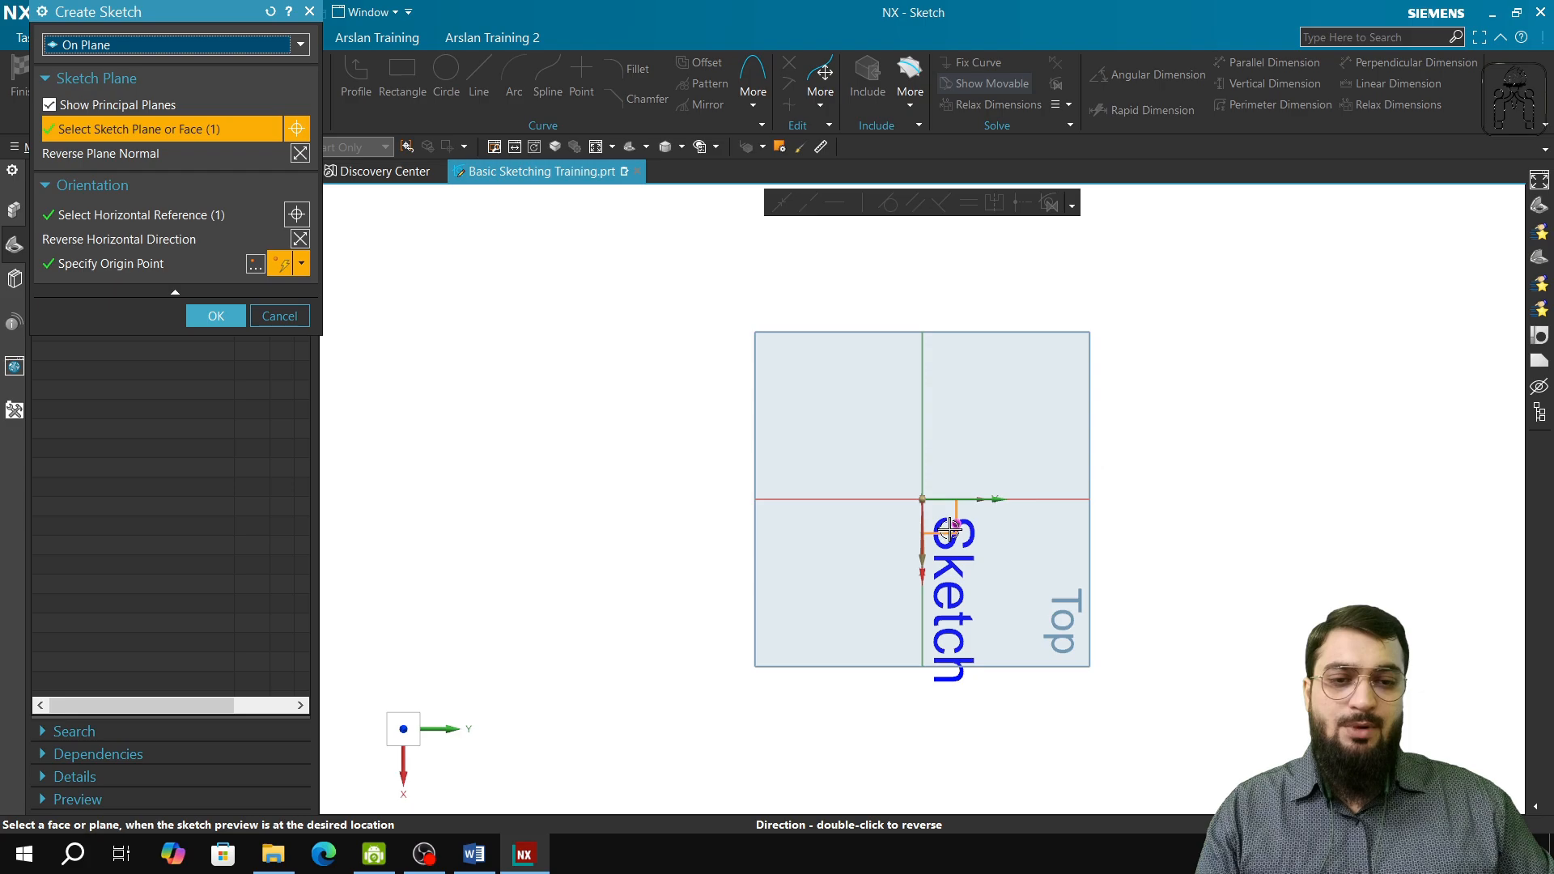
- Flip the sketch's horizontal direction back and forth, keep the original orientation, and create the sketch
click(294, 247)
click(295, 247)
click(297, 249)
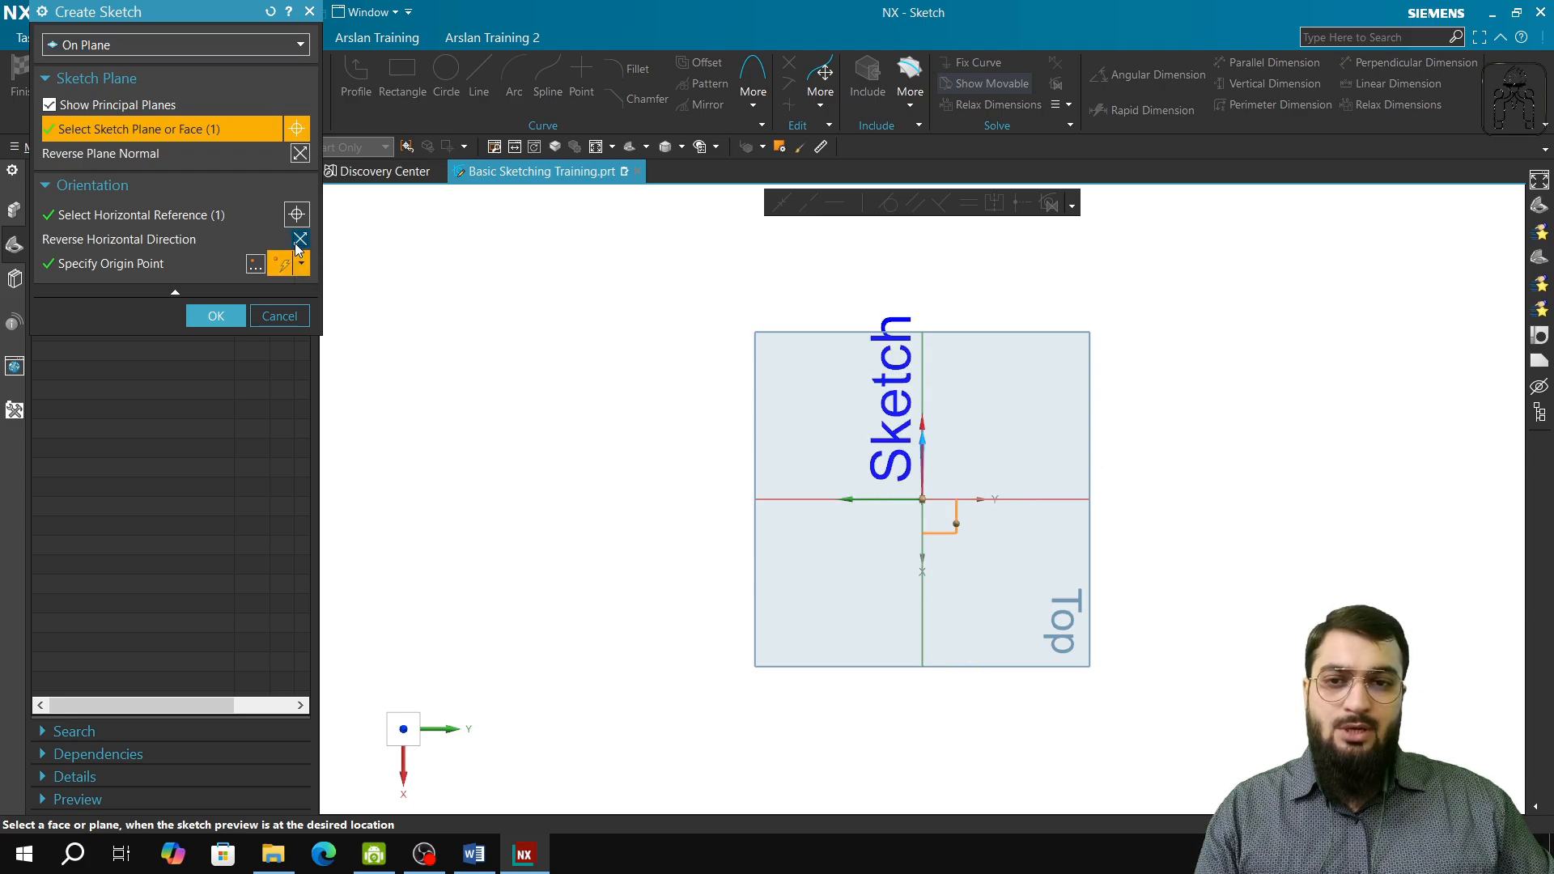
click(297, 249)
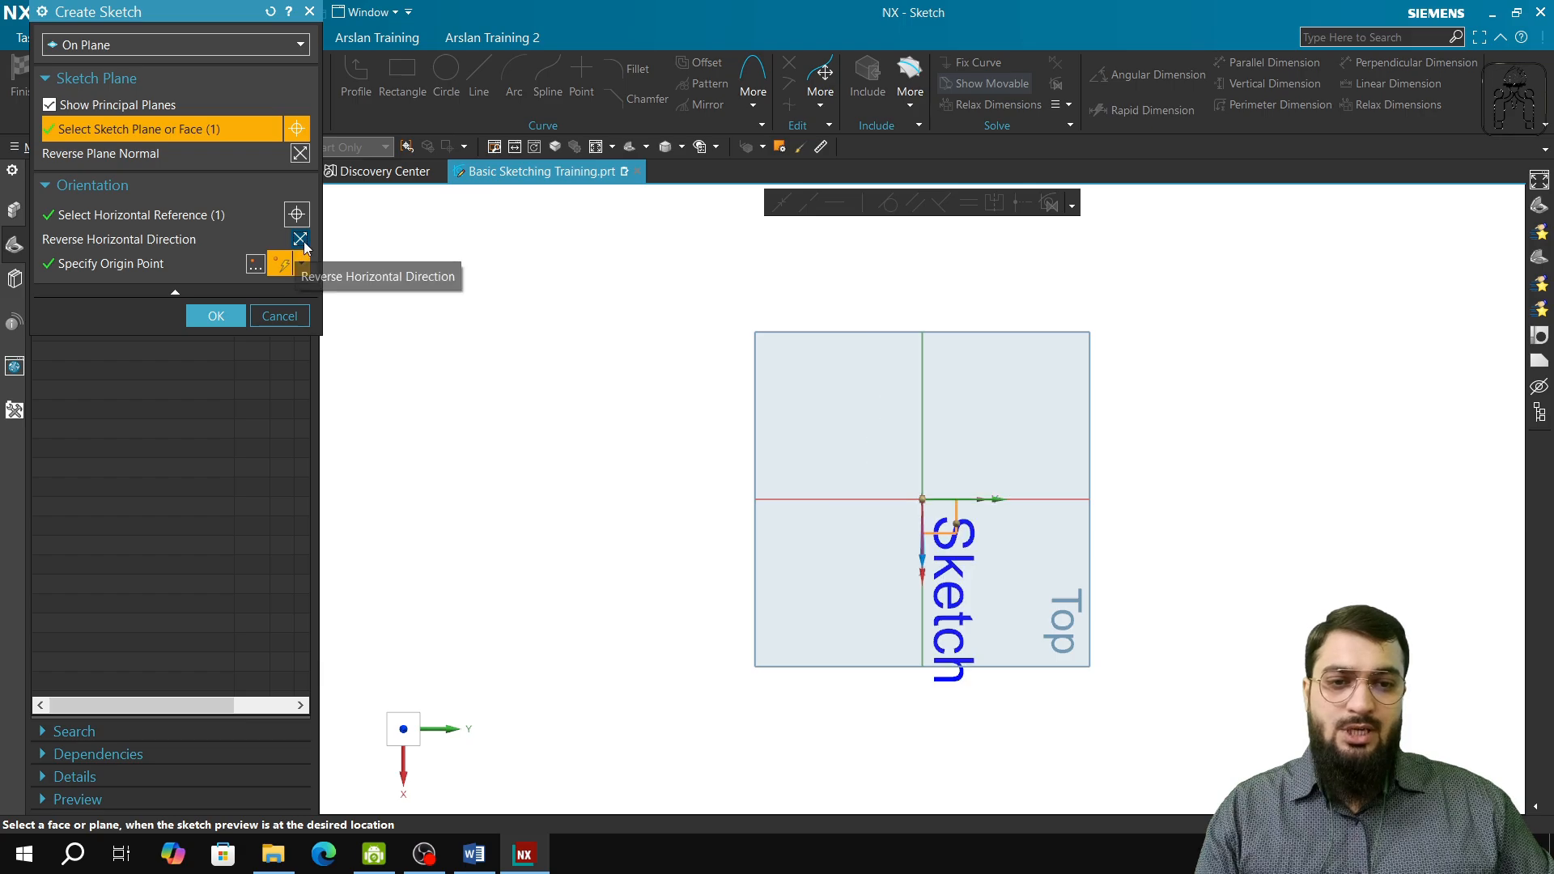
click(236, 316)
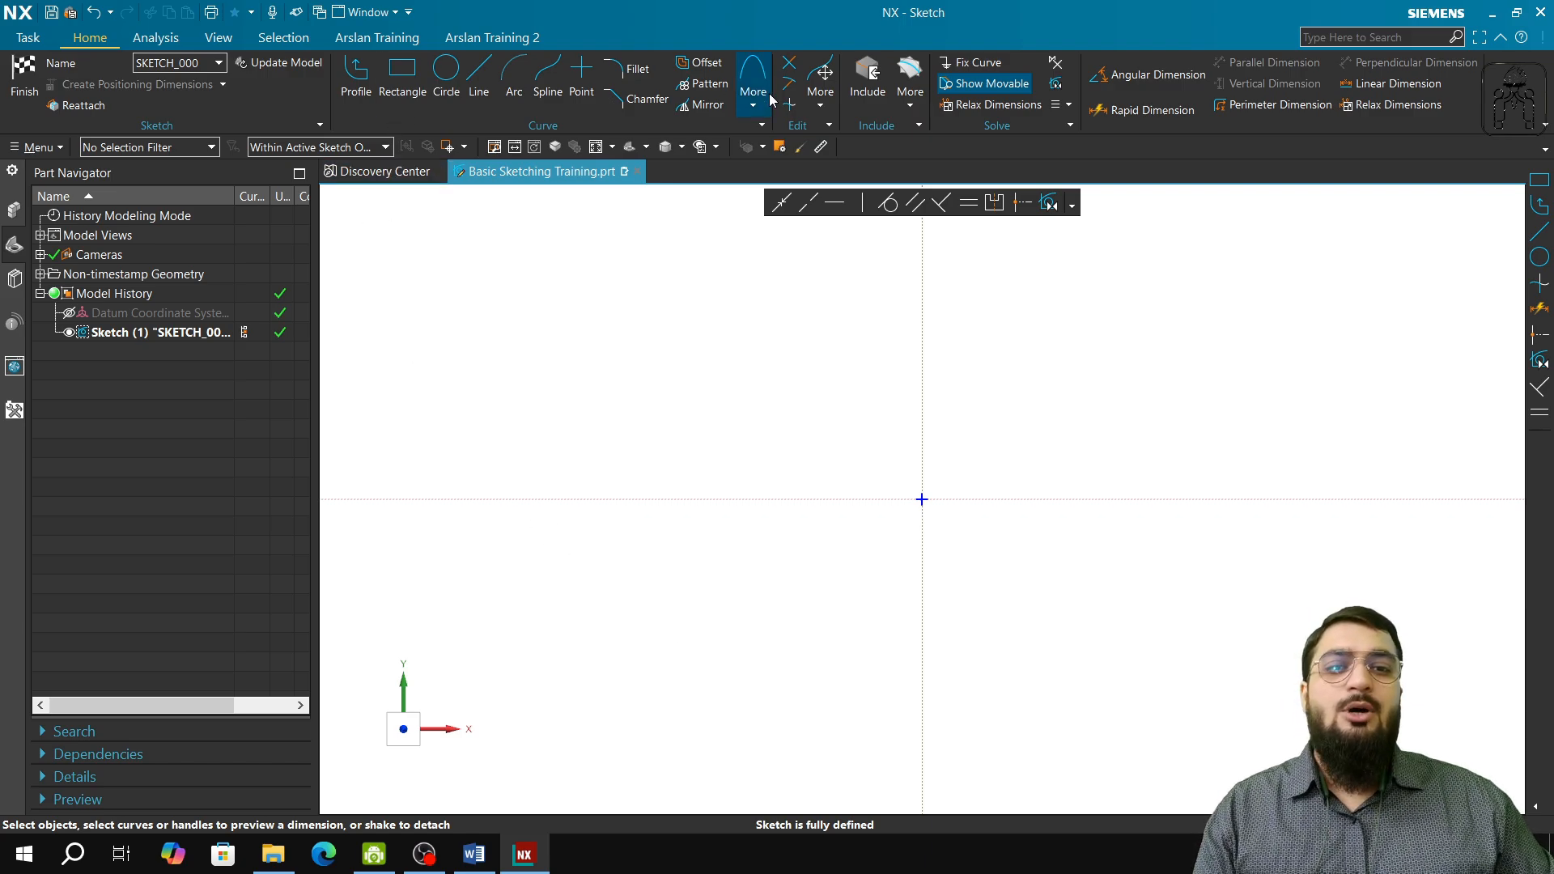
- Open and close the Point tool, and search the commands for "point"
click(582, 77)
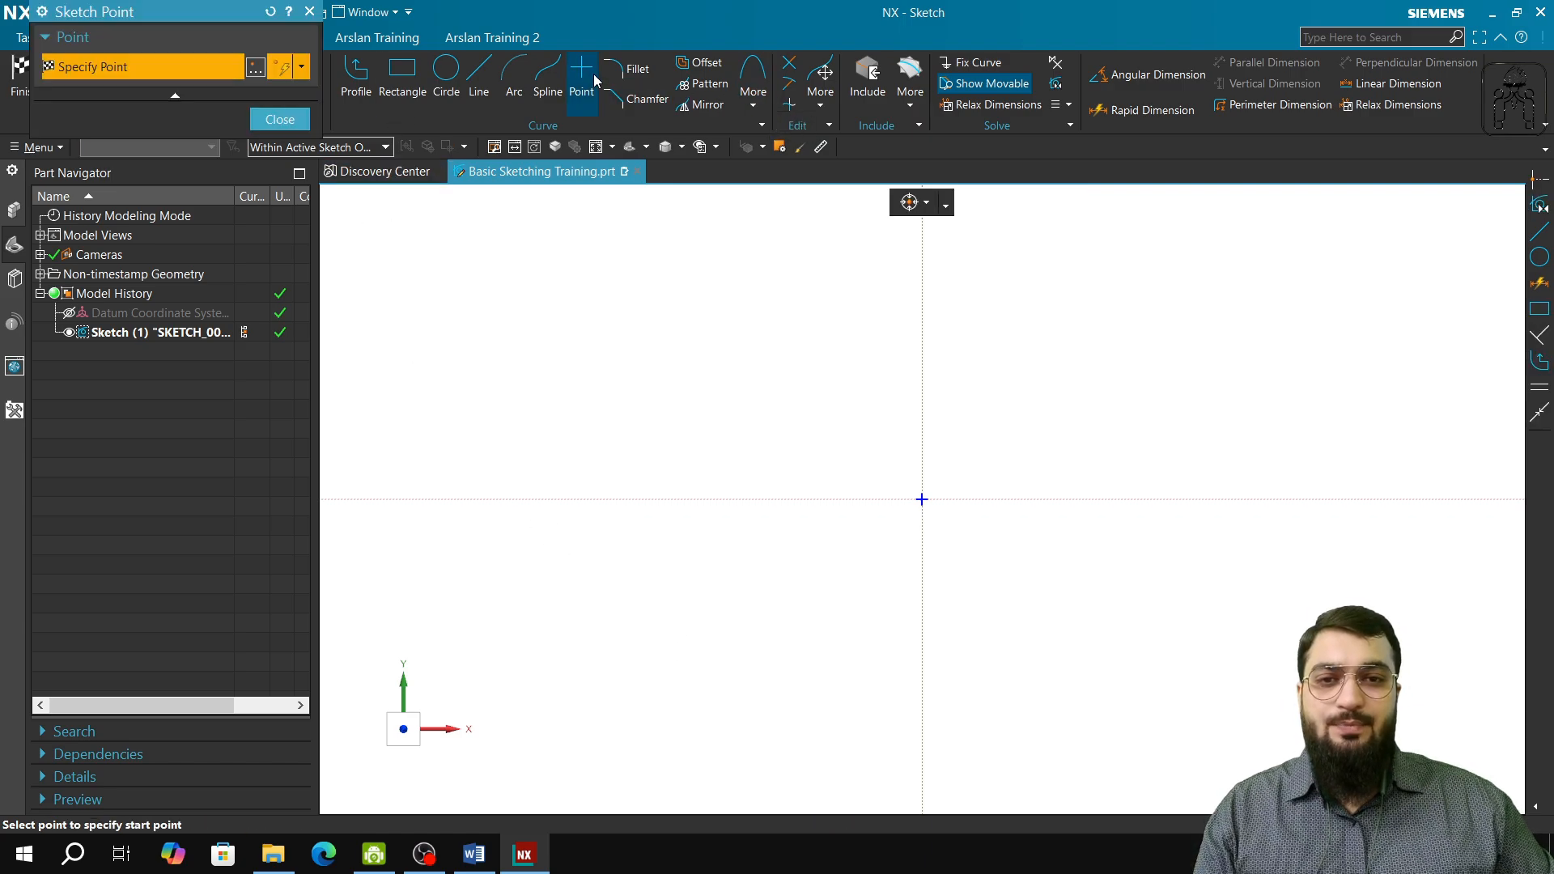
click(309, 11)
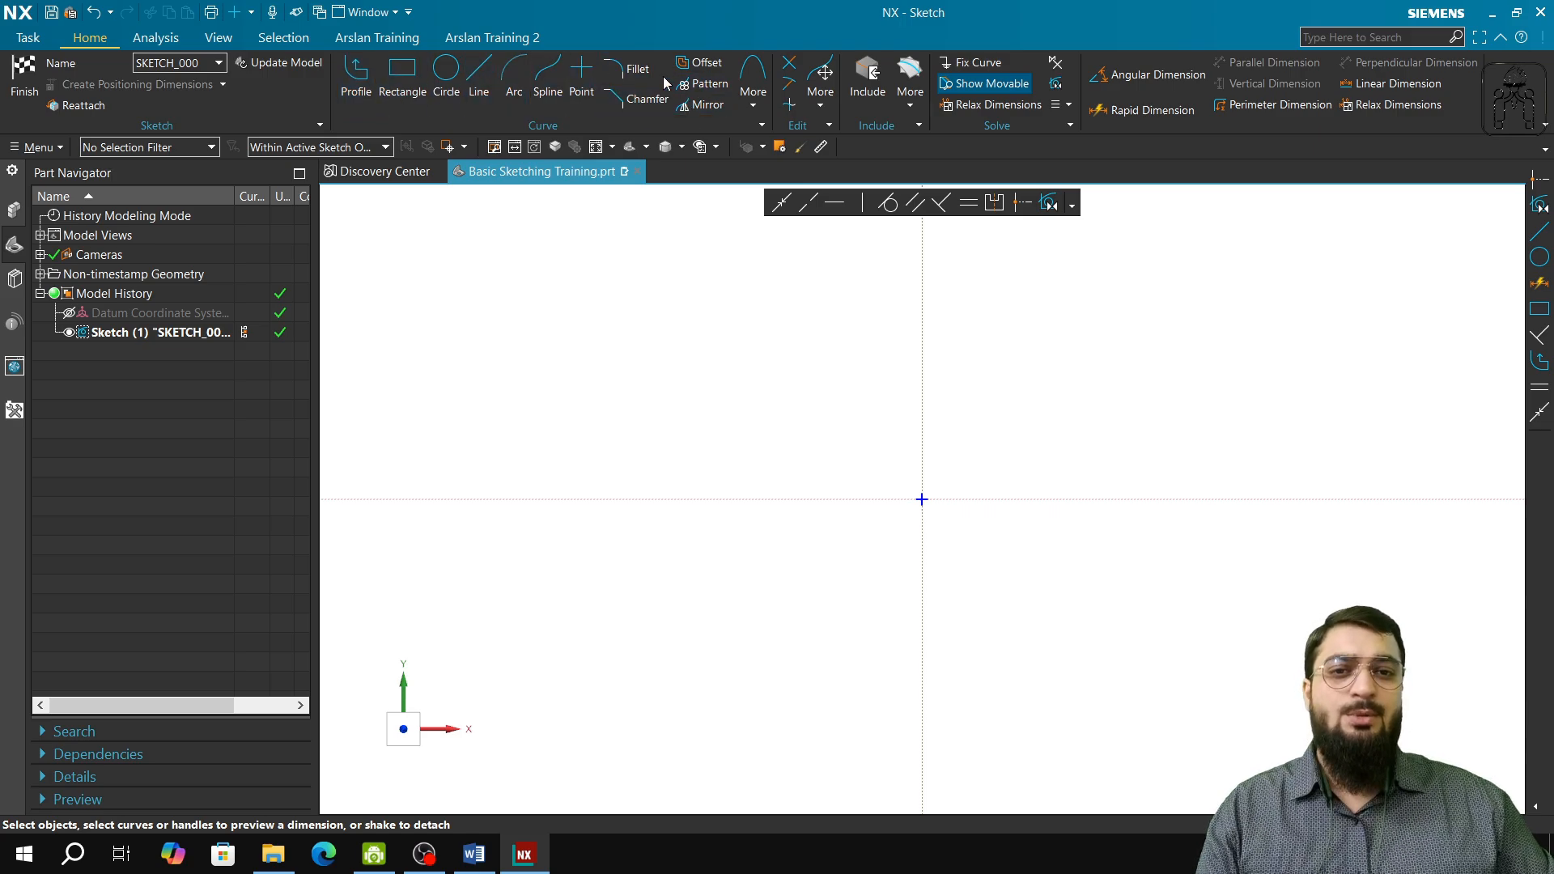
click(1427, 38)
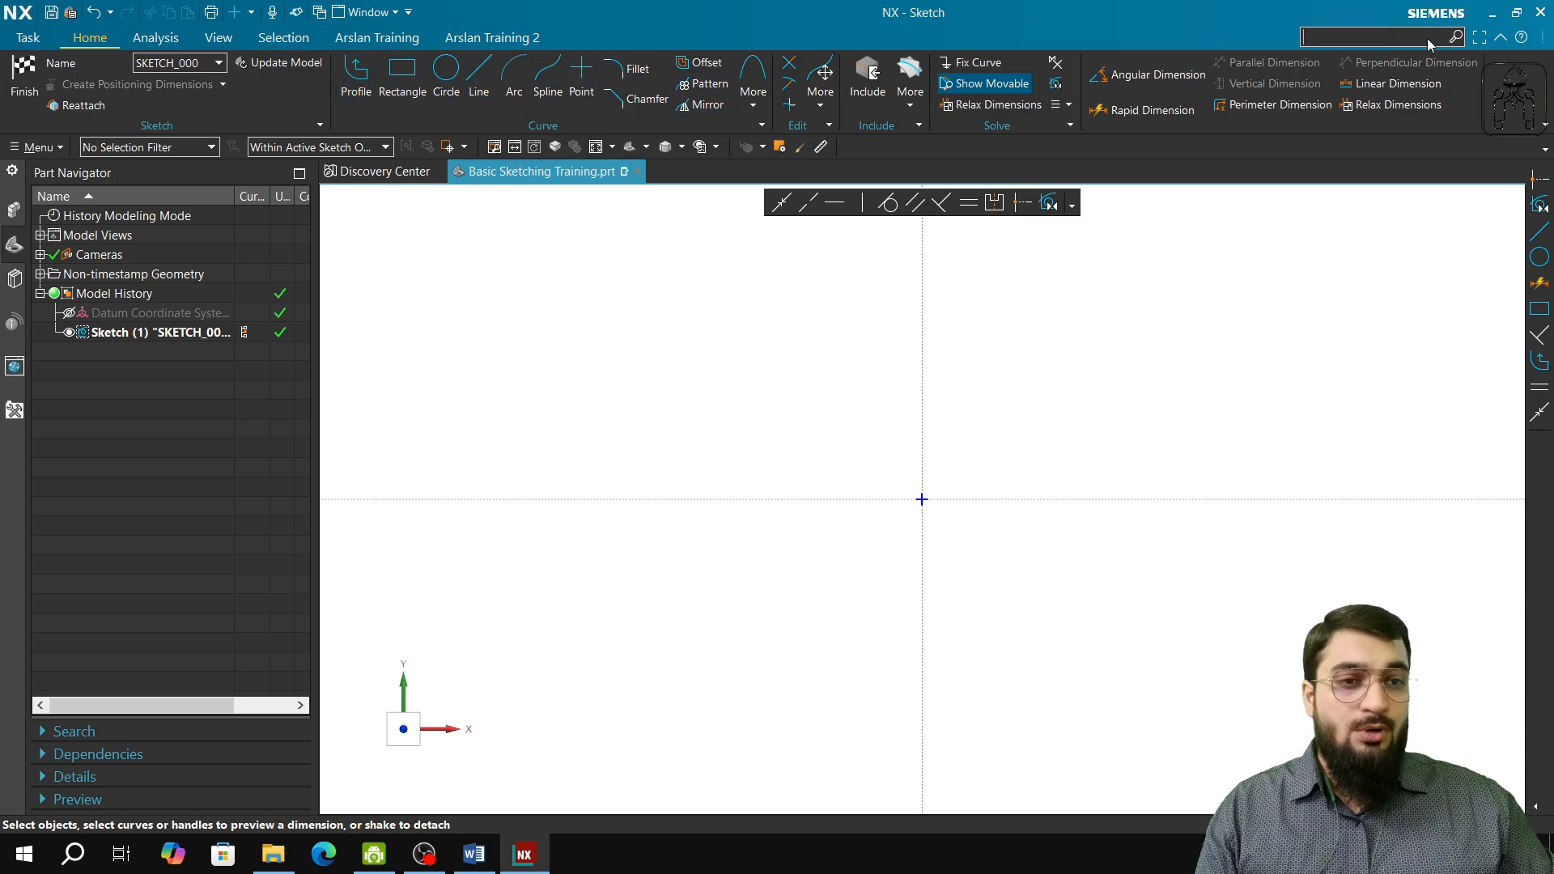
text(po)
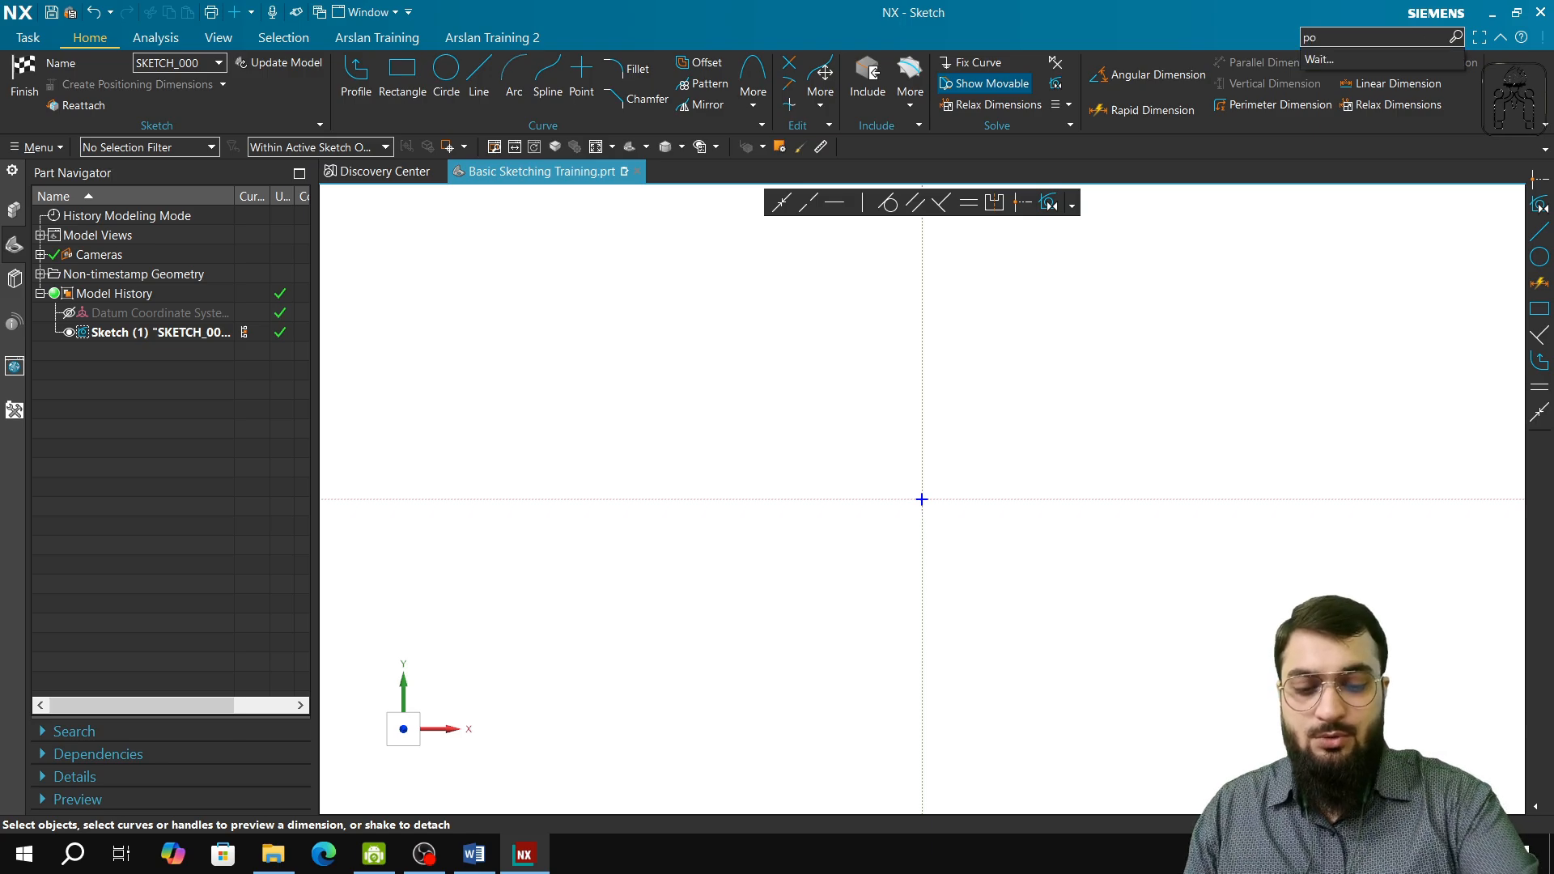
text(int)
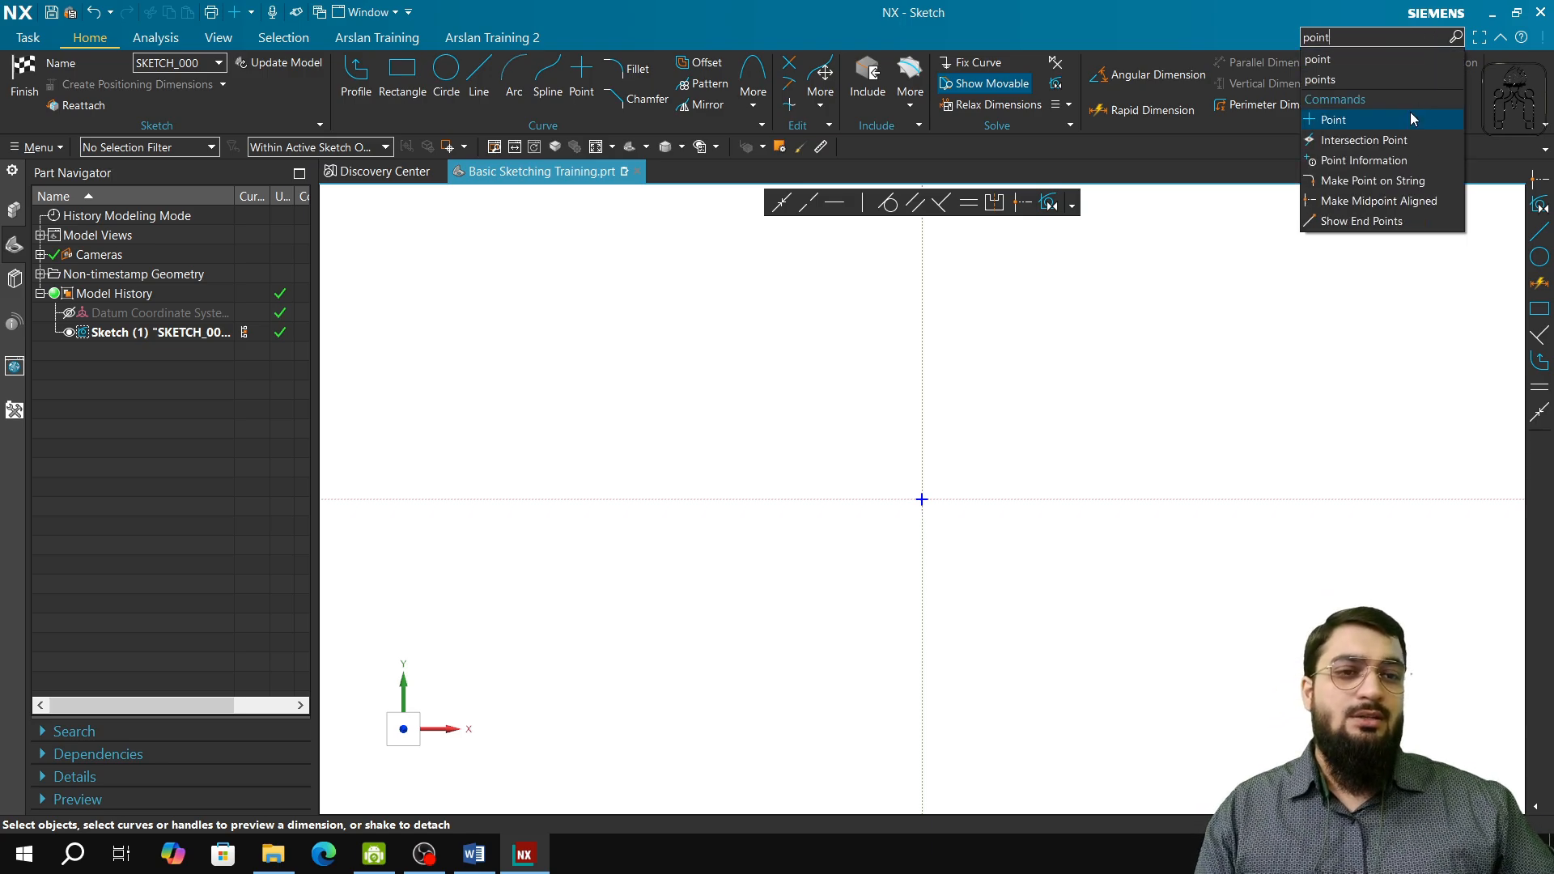
- Using the Point tool with Inferred Point, place eleven scattered points around the sketch origin
click(587, 93)
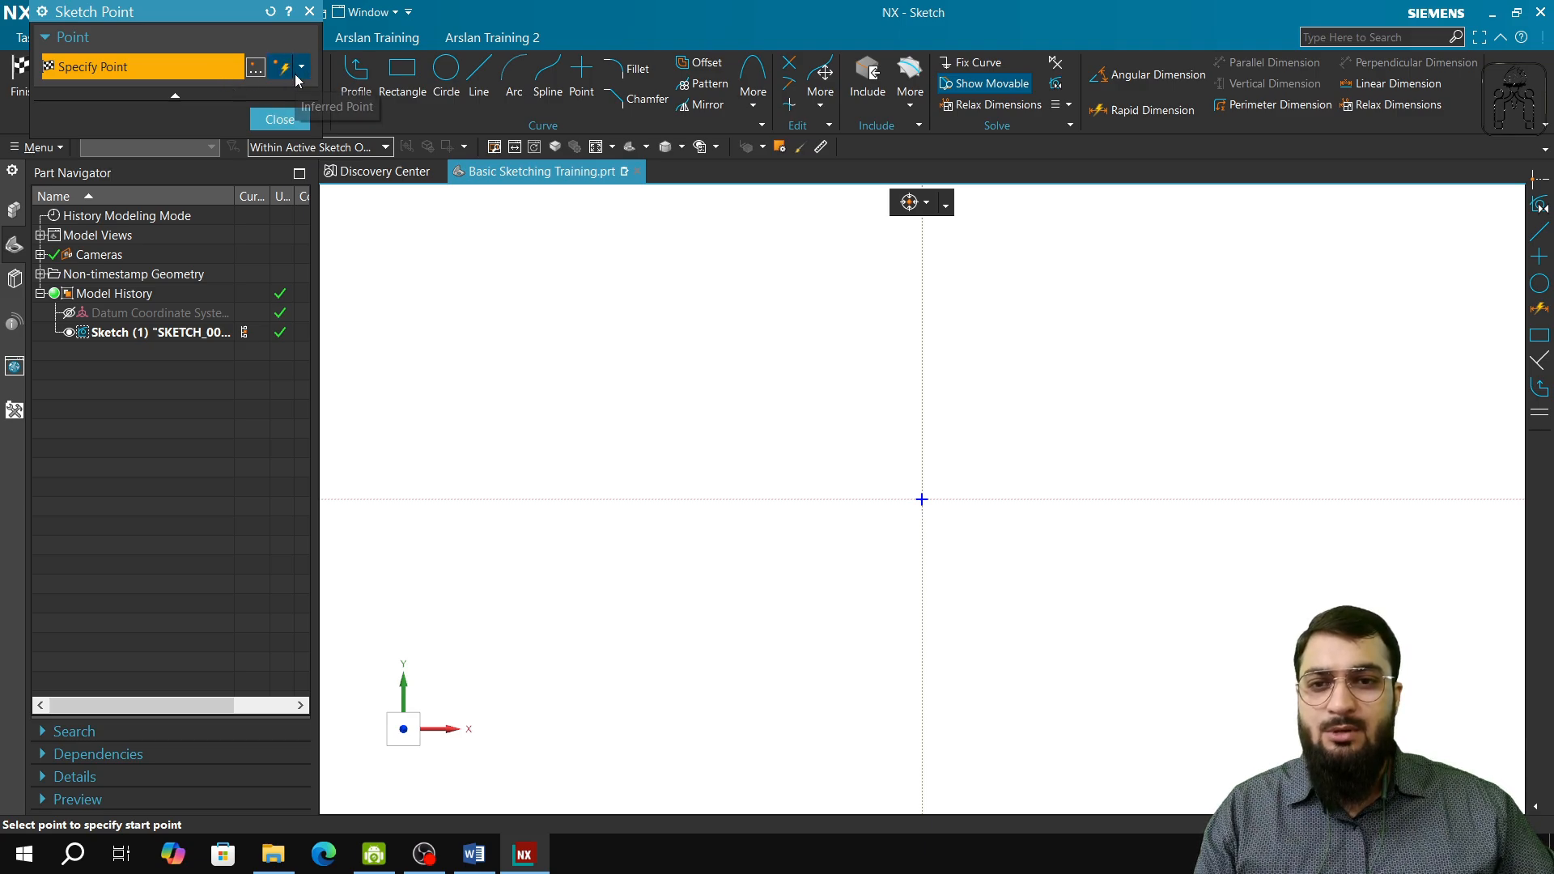
click(1084, 334)
click(694, 345)
click(675, 557)
click(1034, 623)
click(1225, 419)
click(1012, 402)
click(823, 412)
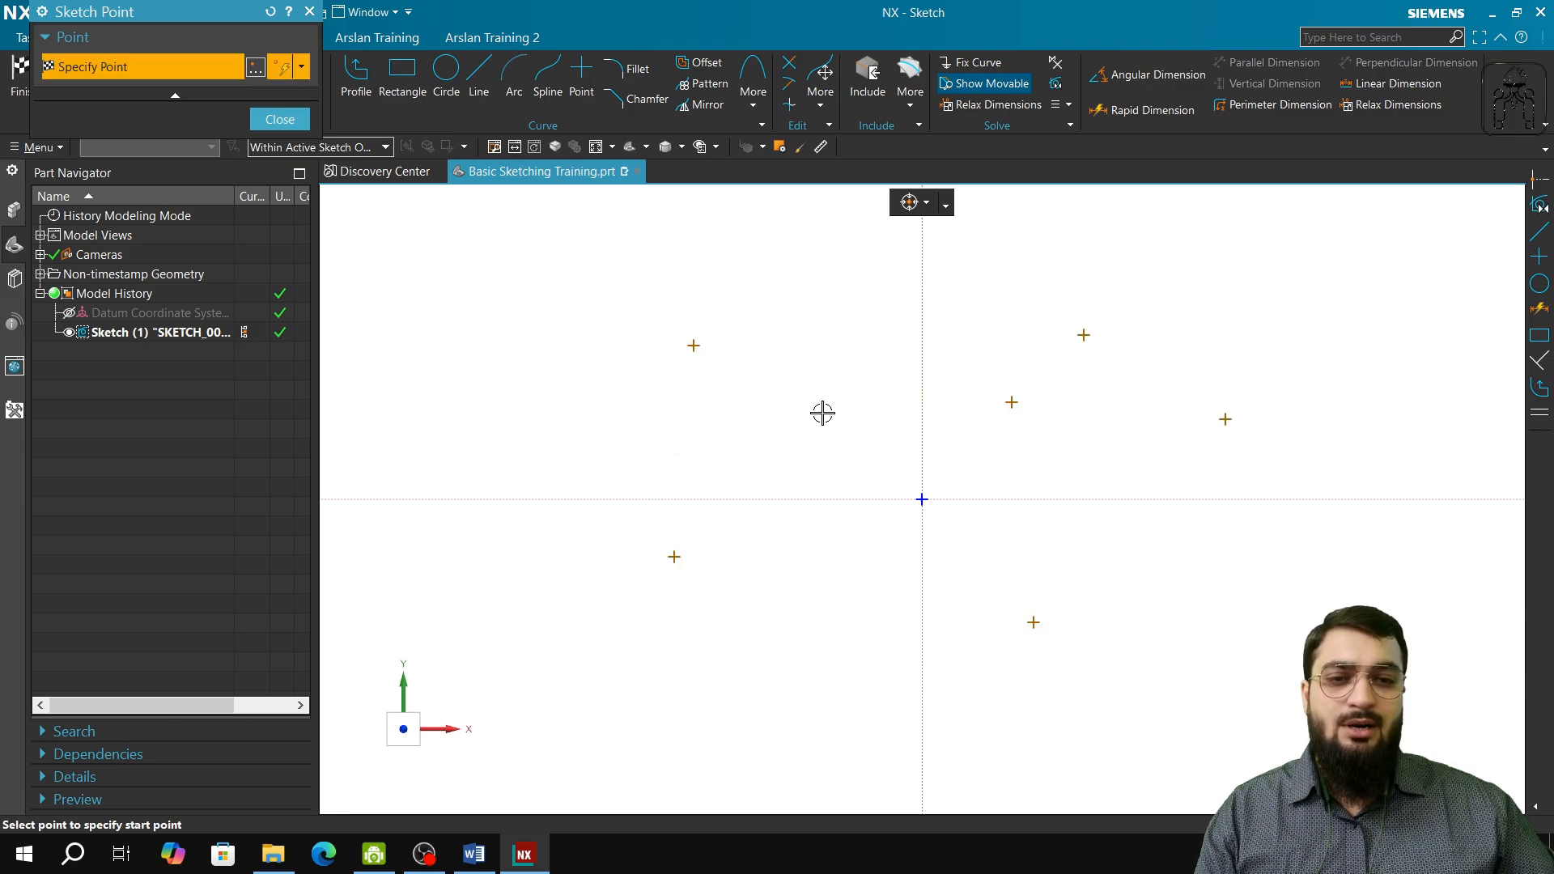
click(815, 574)
click(1098, 545)
click(1118, 445)
click(956, 327)
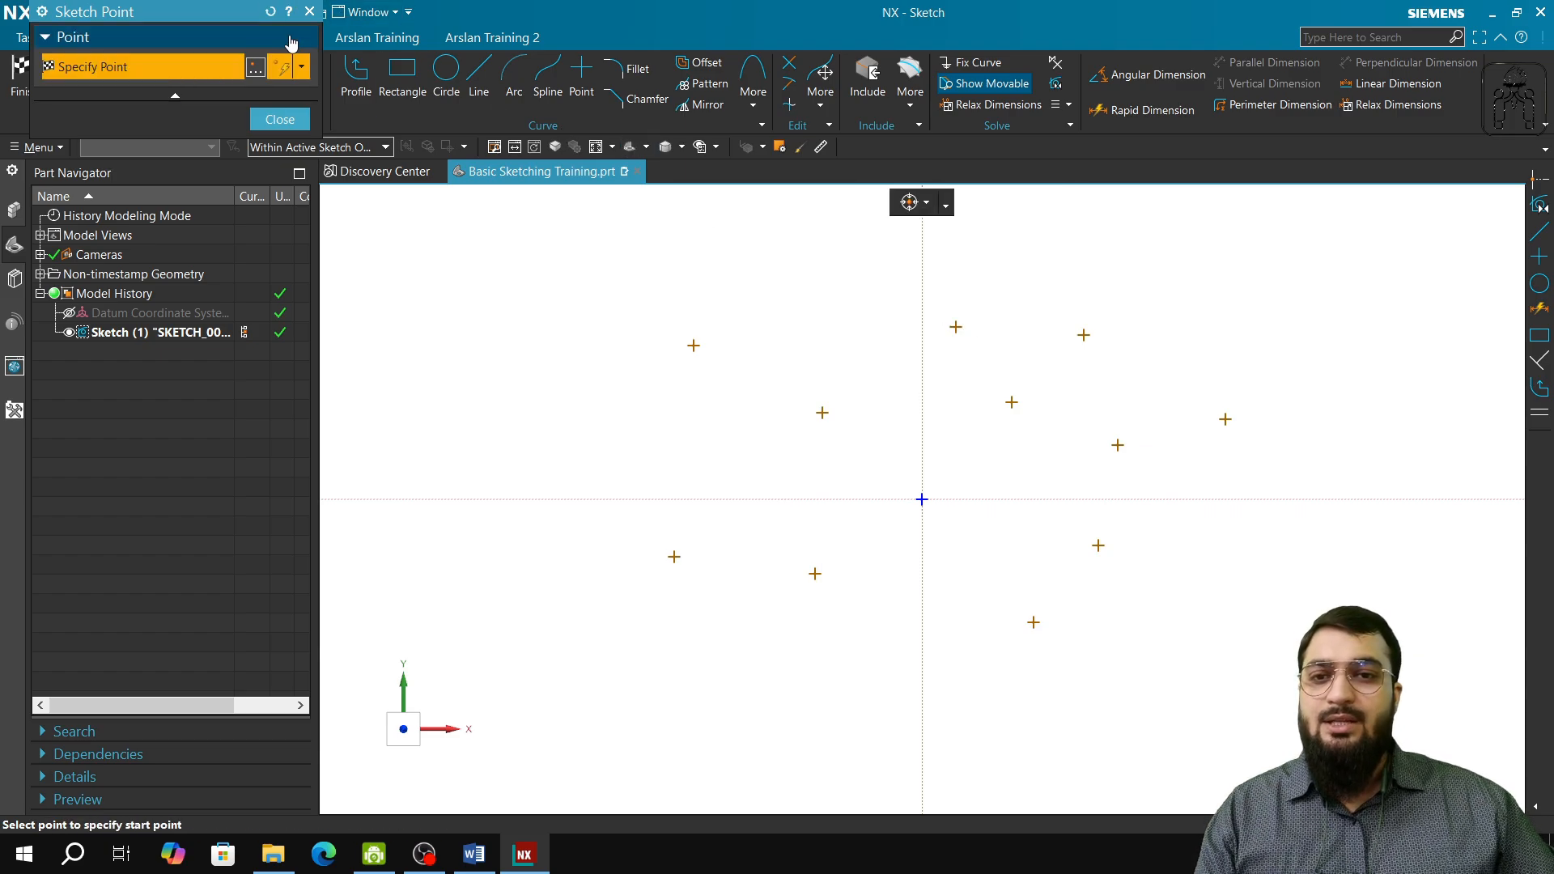
- Set the point method to Cursor Location and place more scattered points, mainly above and beside the sketch origin
click(302, 68)
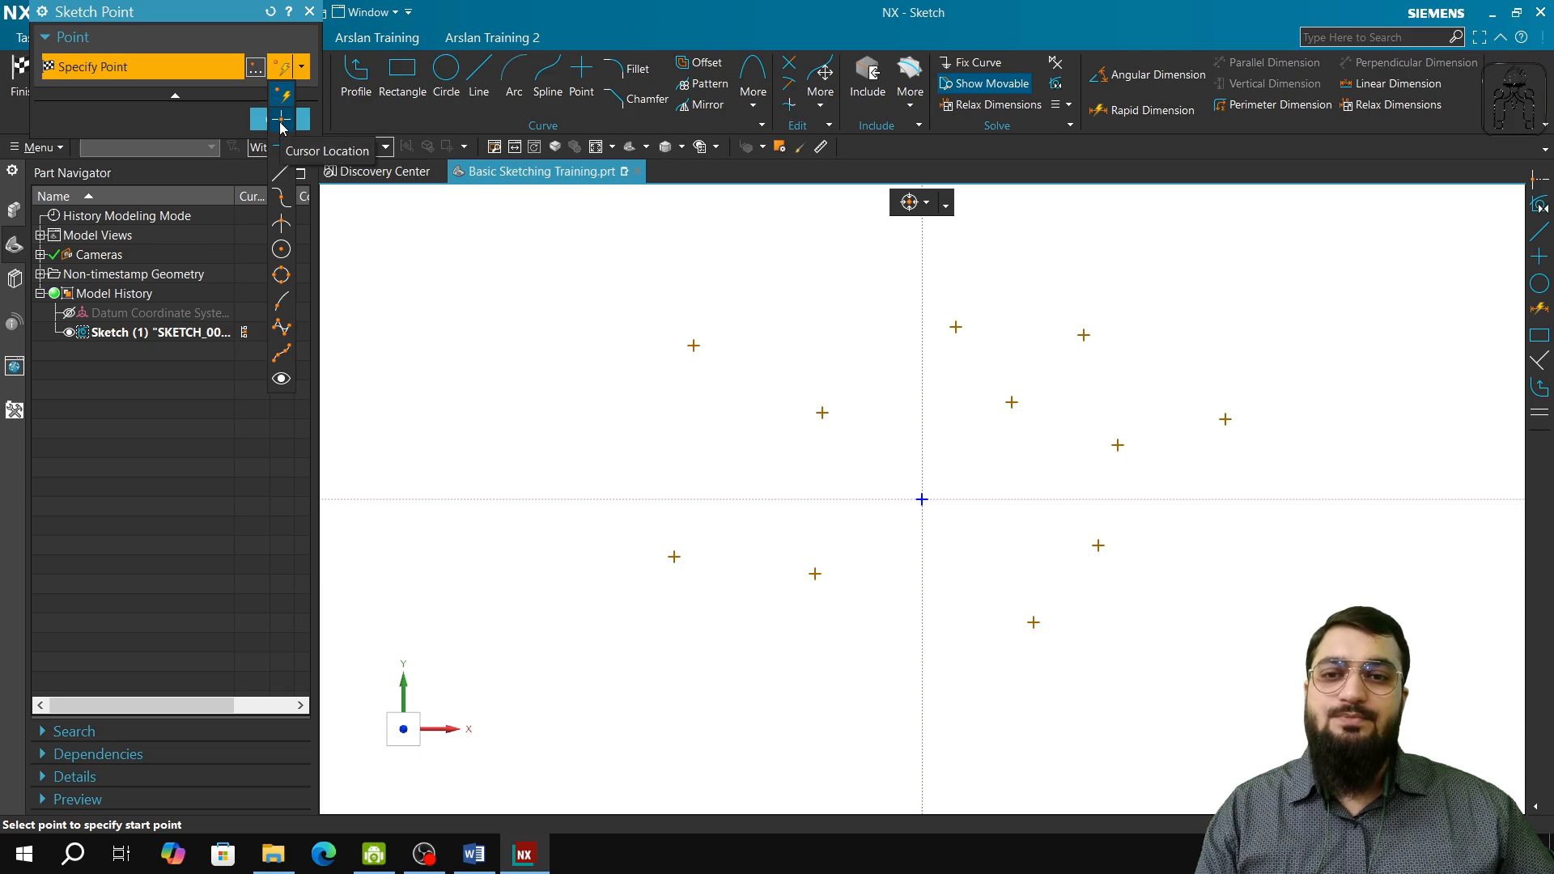
click(281, 121)
click(759, 385)
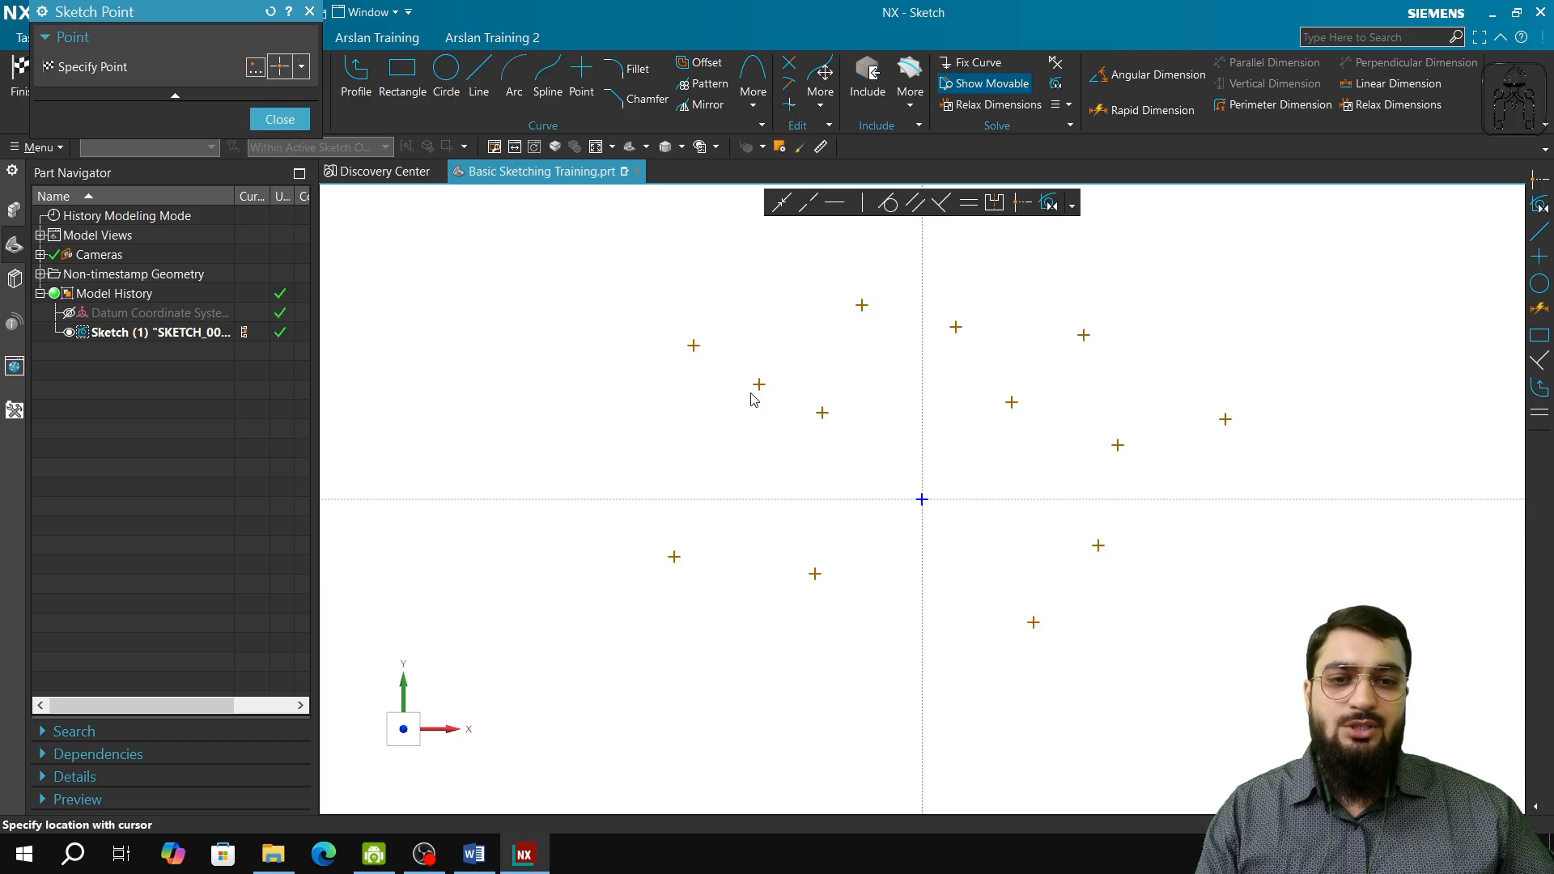
click(301, 66)
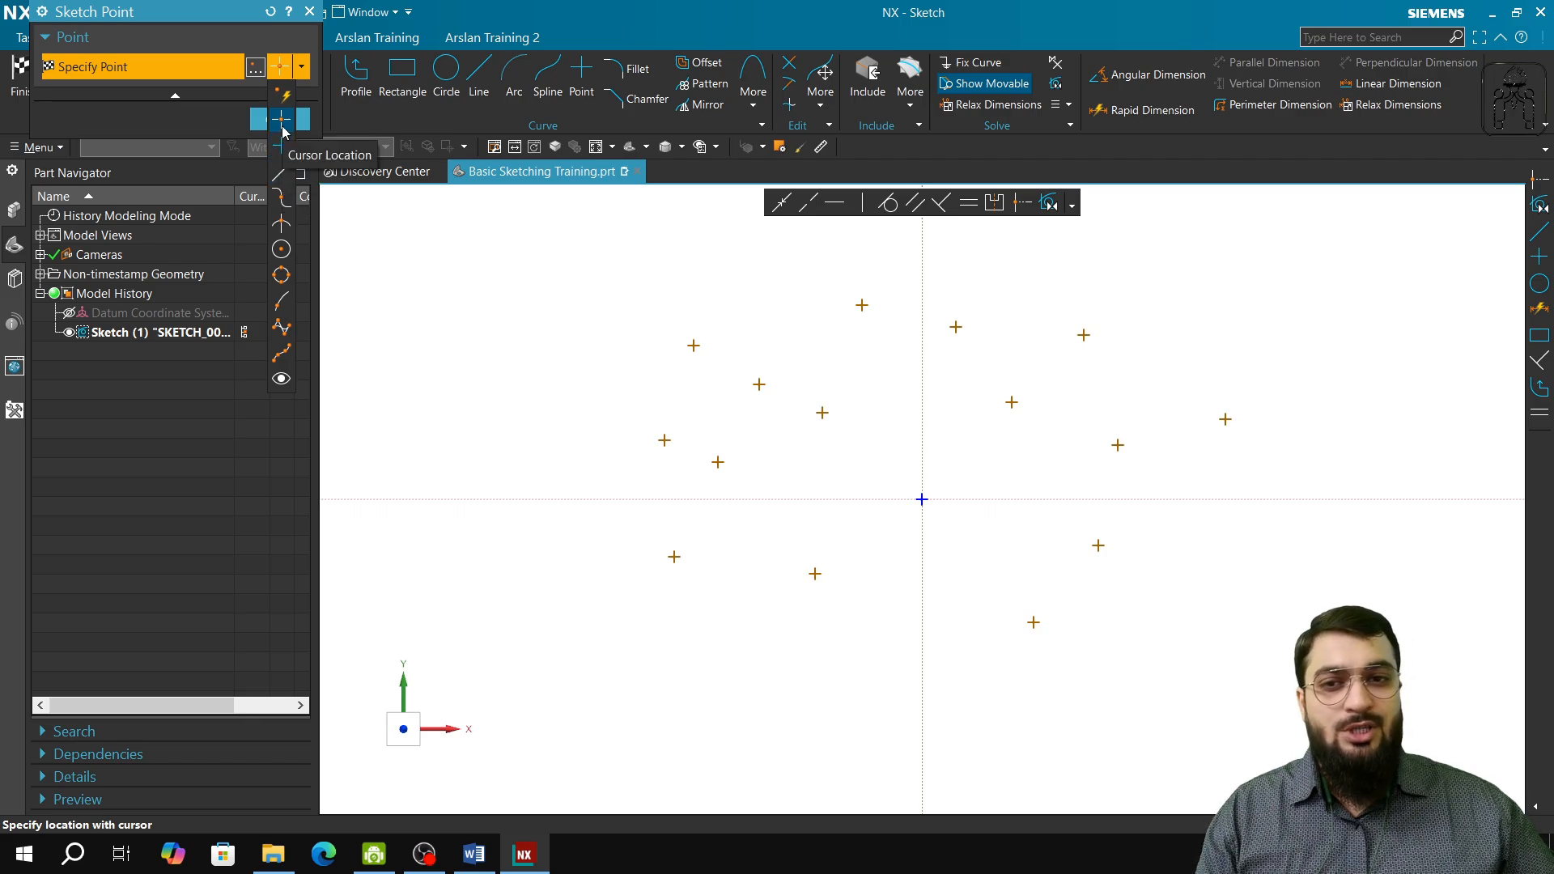
click(970, 403)
click(1037, 291)
click(1064, 369)
click(1065, 417)
click(985, 479)
click(955, 443)
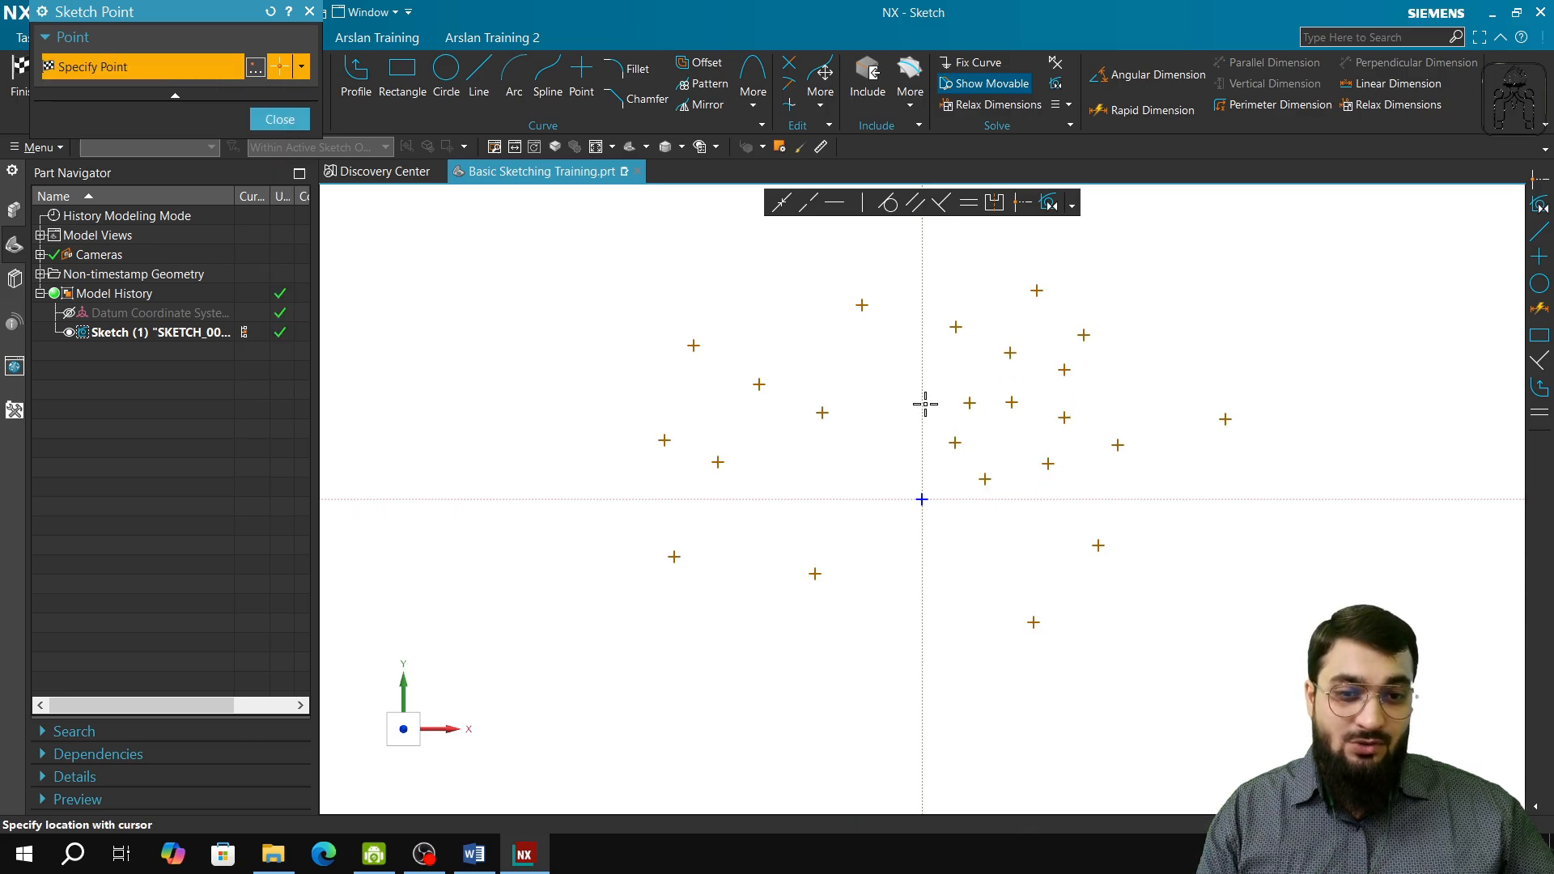
click(875, 453)
click(861, 481)
click(827, 500)
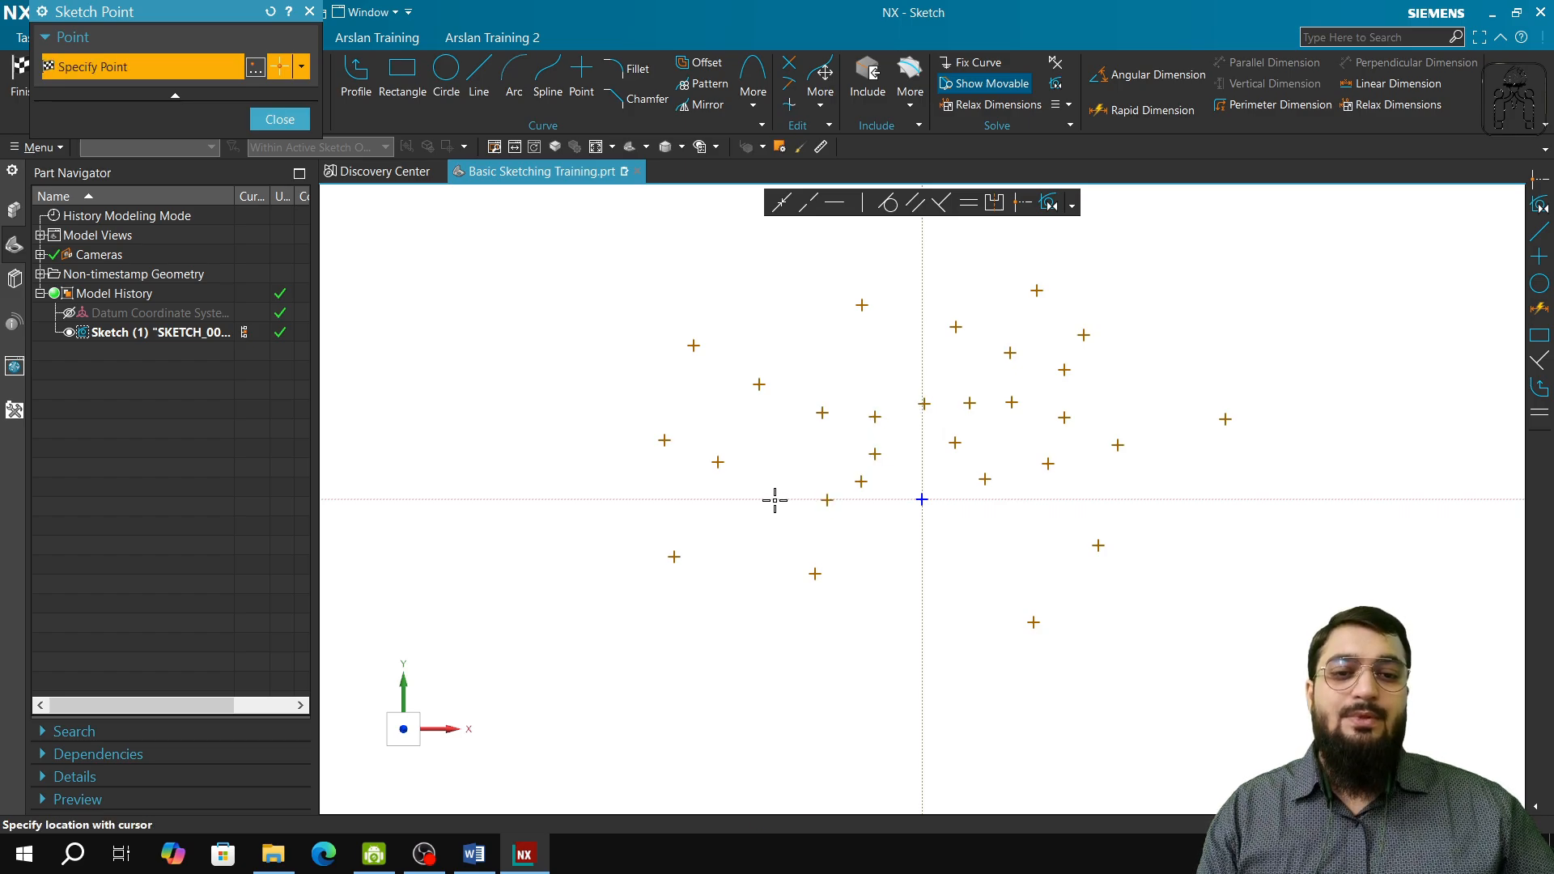
- Set the point method to Existing Point and pick the existing point just above and to the right of the sketch origin
click(301, 67)
click(304, 123)
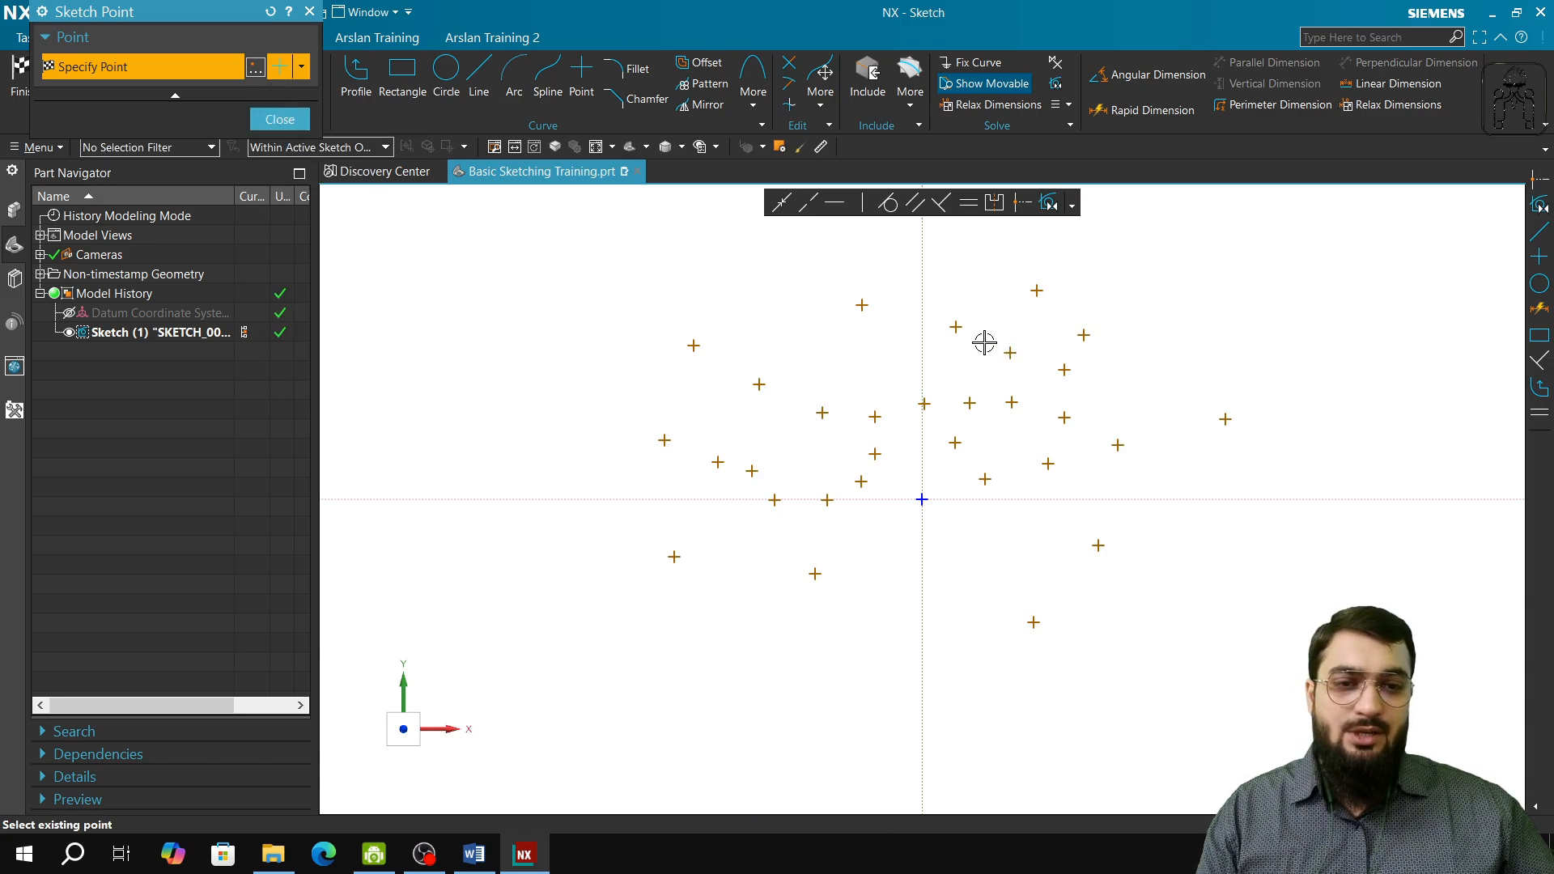
click(955, 328)
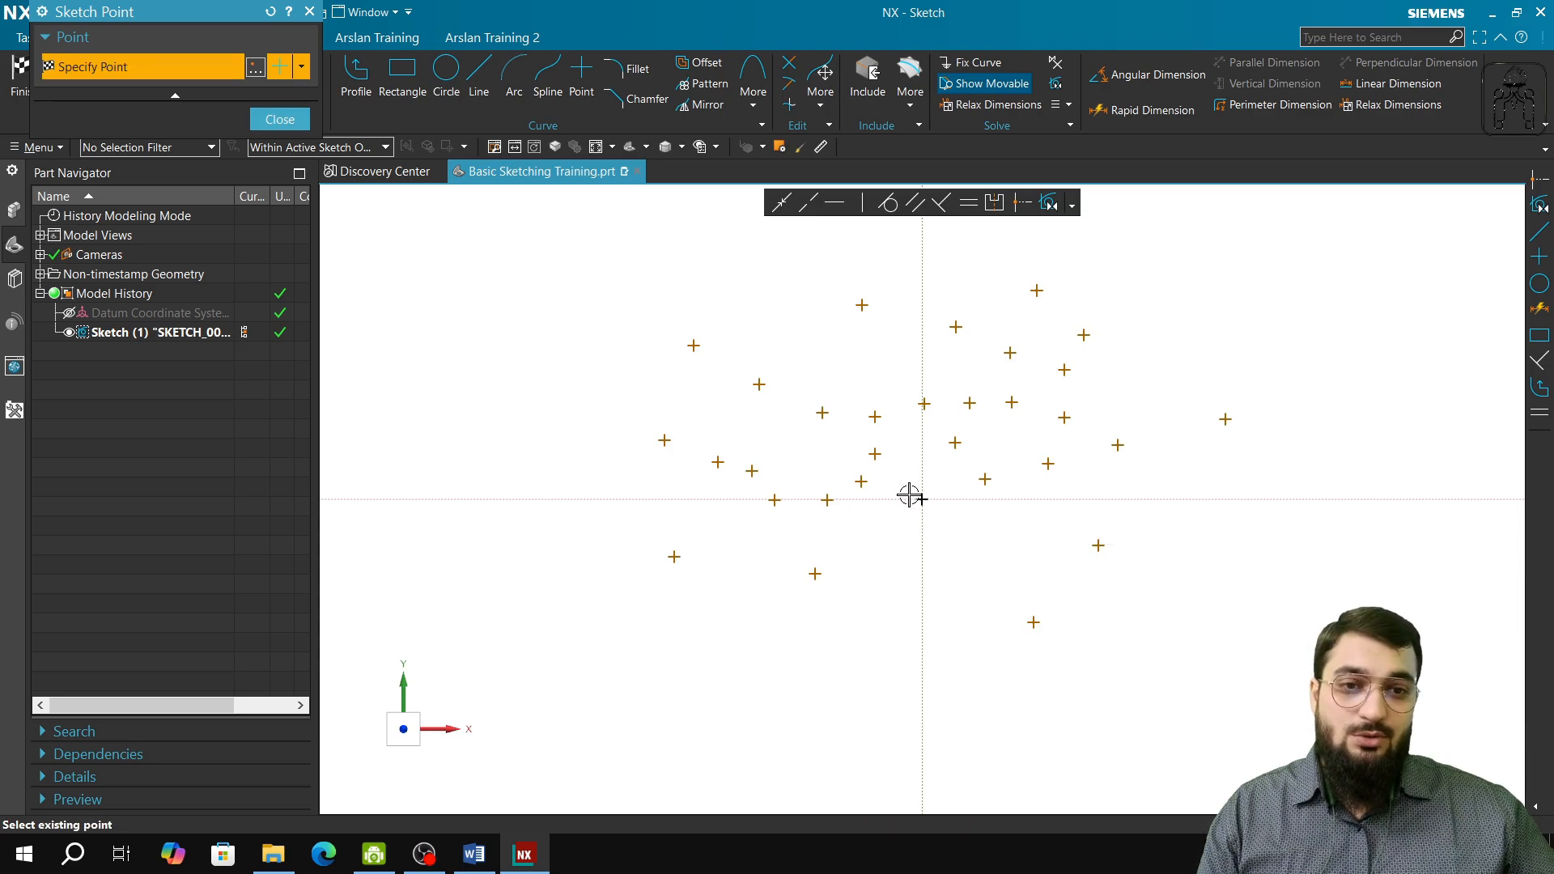
- Close the Point tool and draw three separate slanted lines across the scattered points, the uppermost about 565 long at about 12°
click(301, 67)
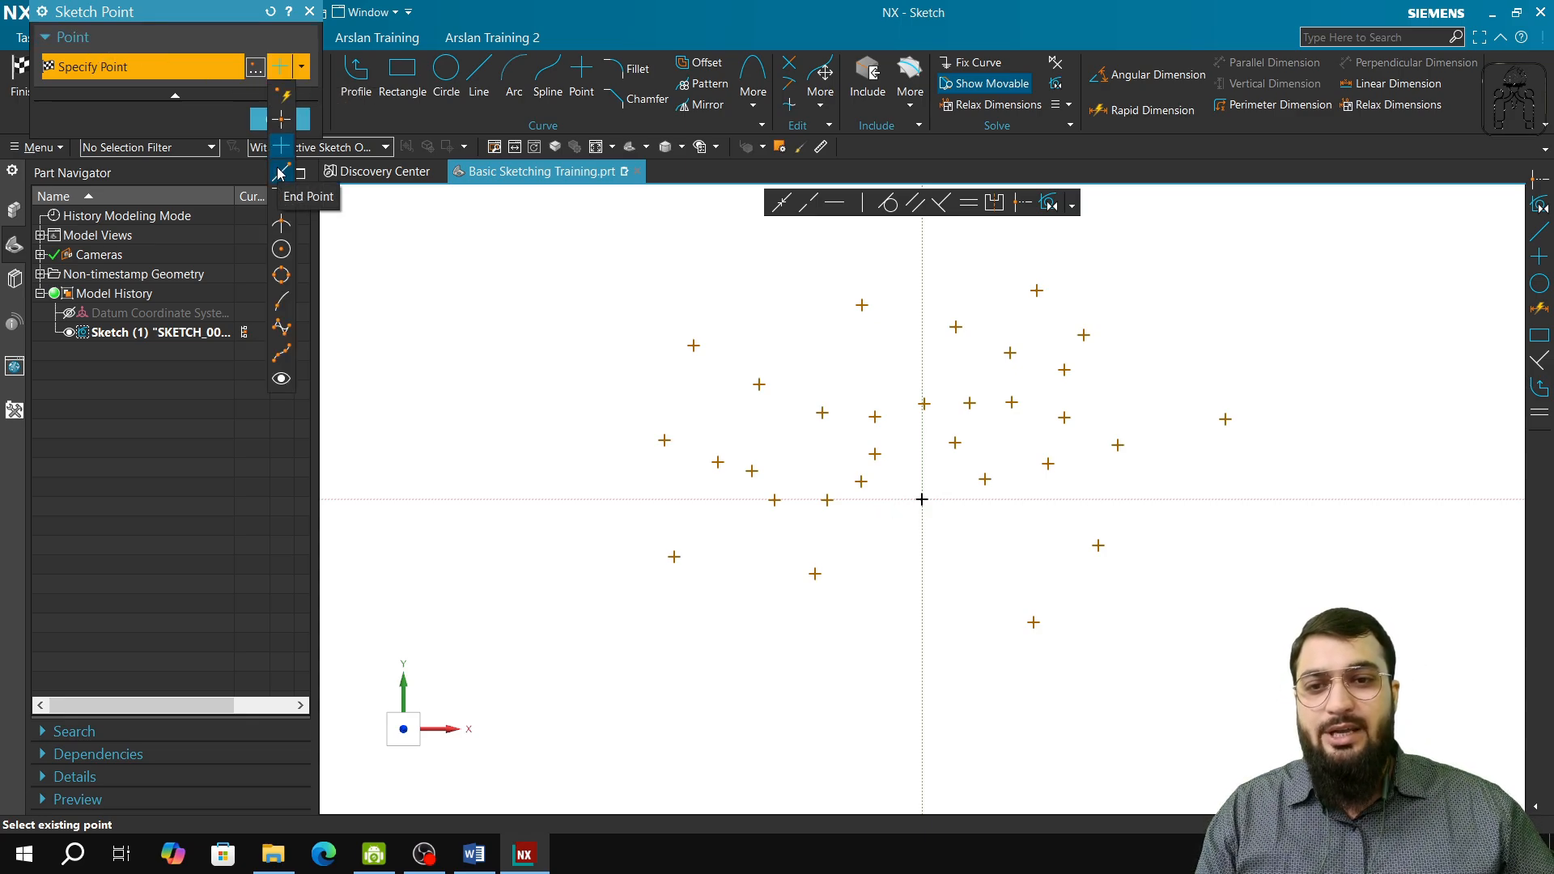
click(310, 11)
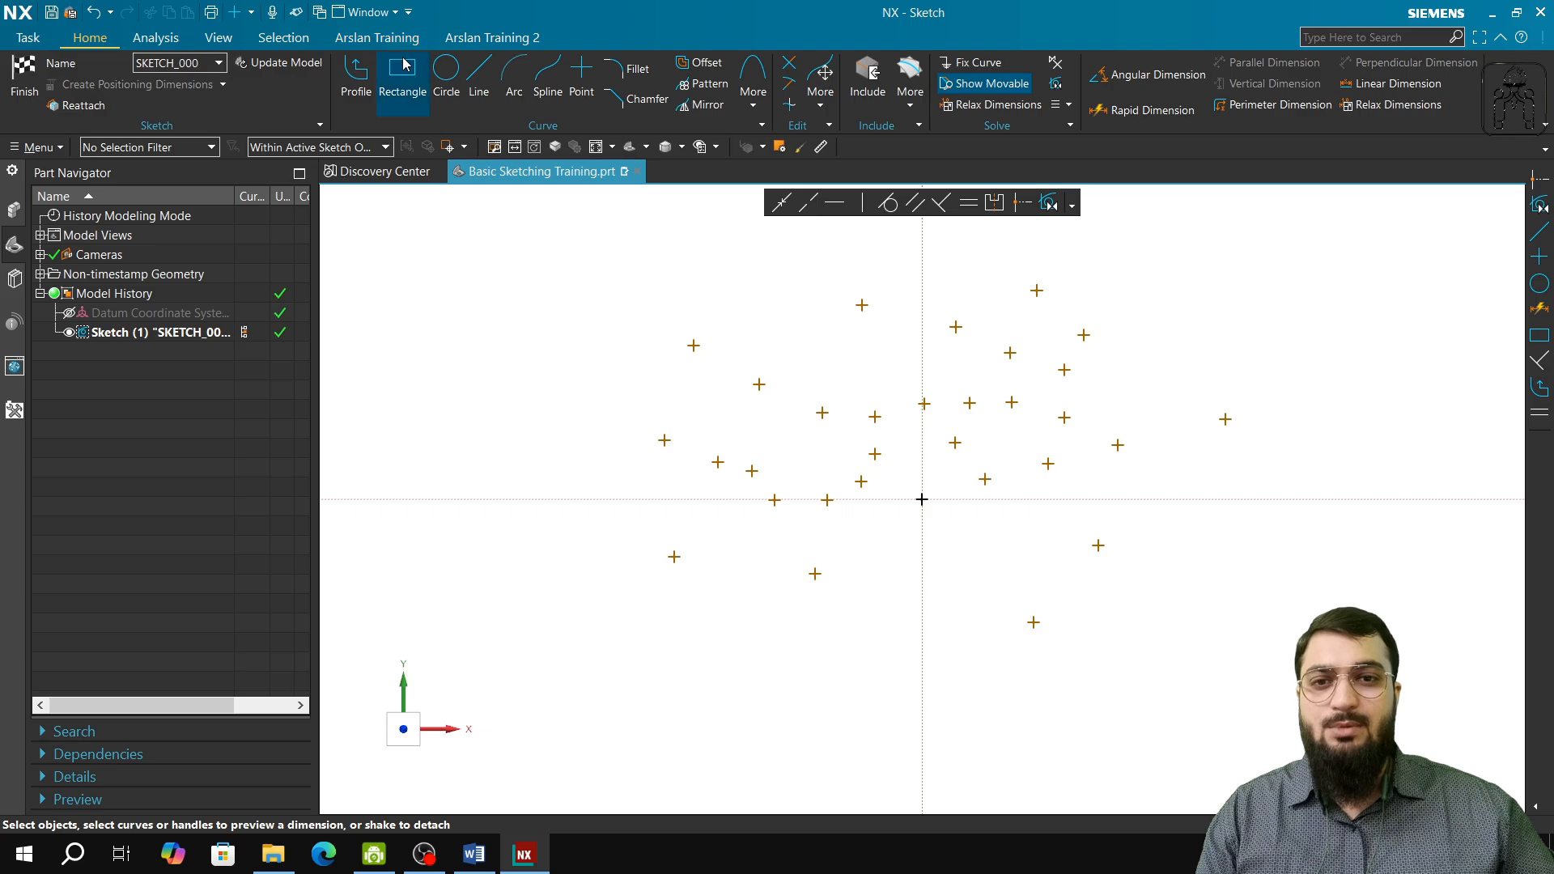
click(489, 99)
click(479, 372)
click(894, 283)
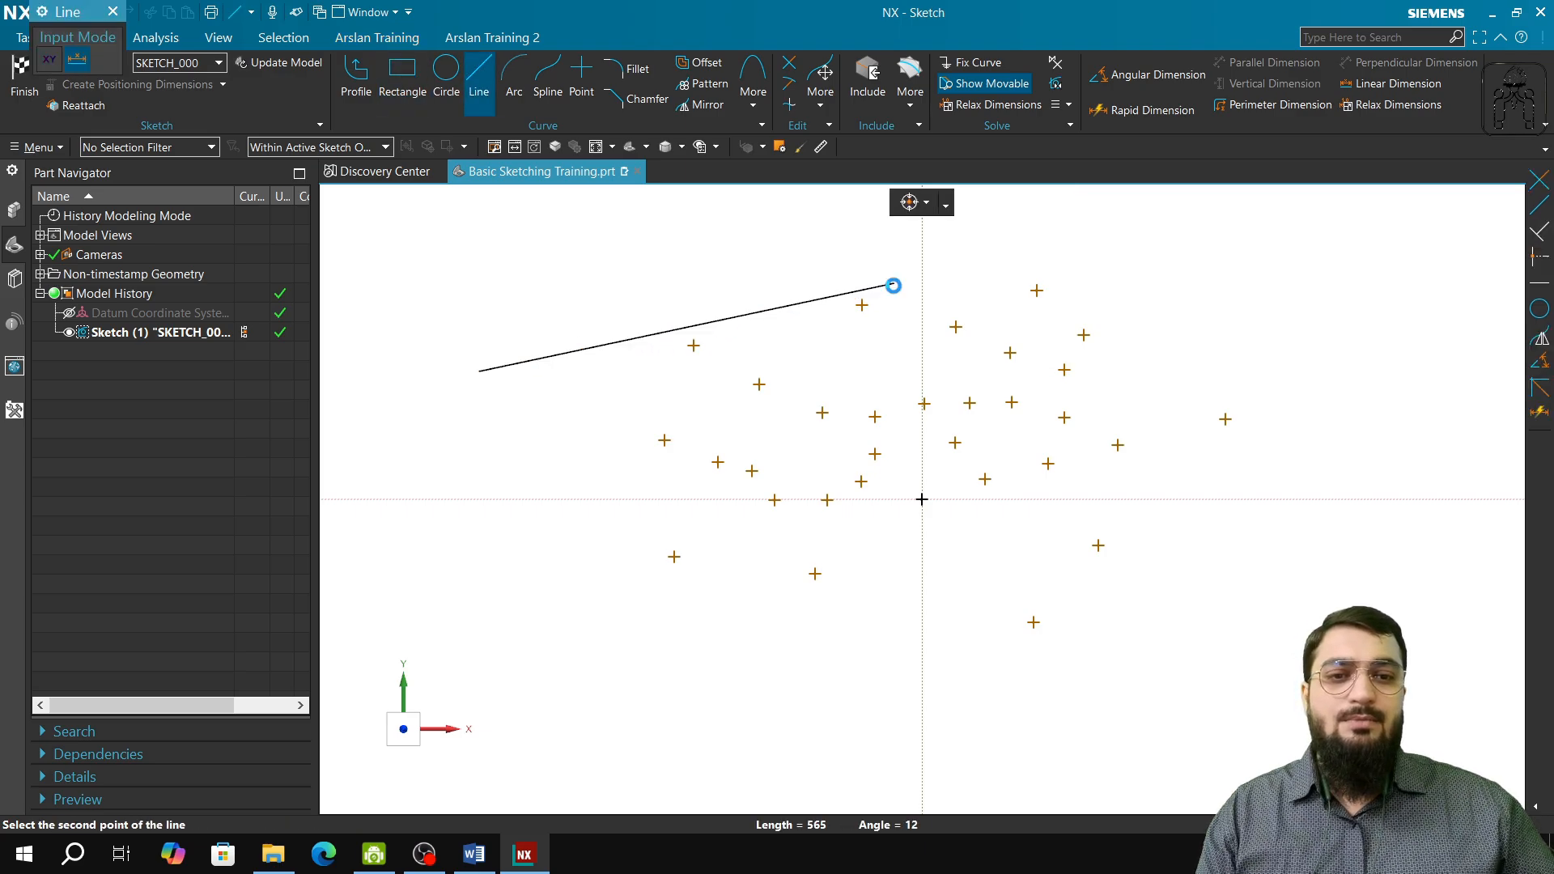
click(952, 374)
click(782, 632)
click(532, 432)
click(988, 727)
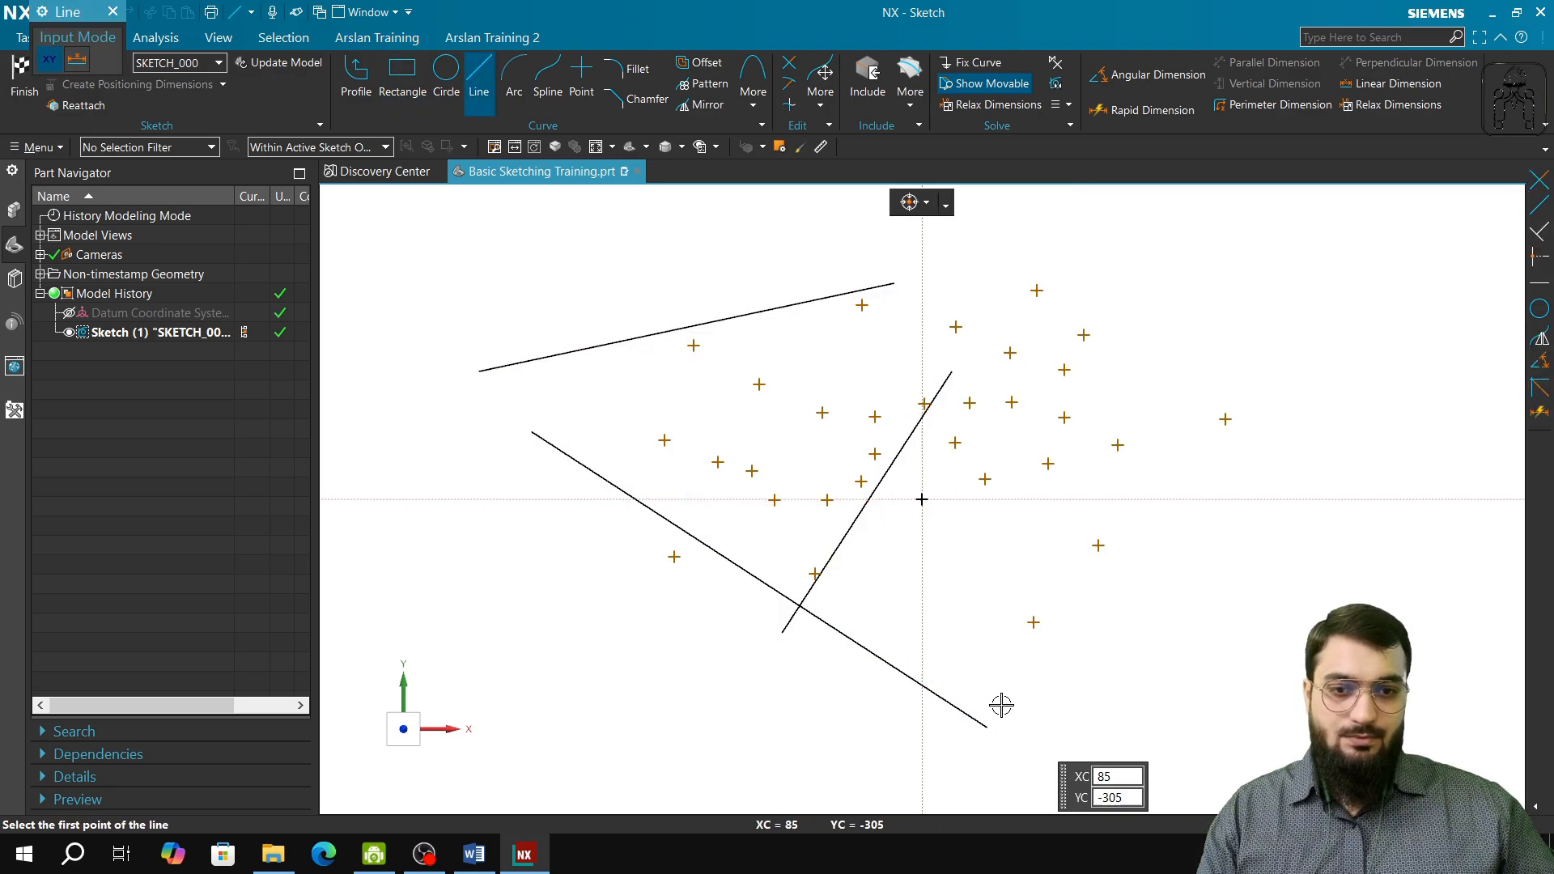
key(Escape)
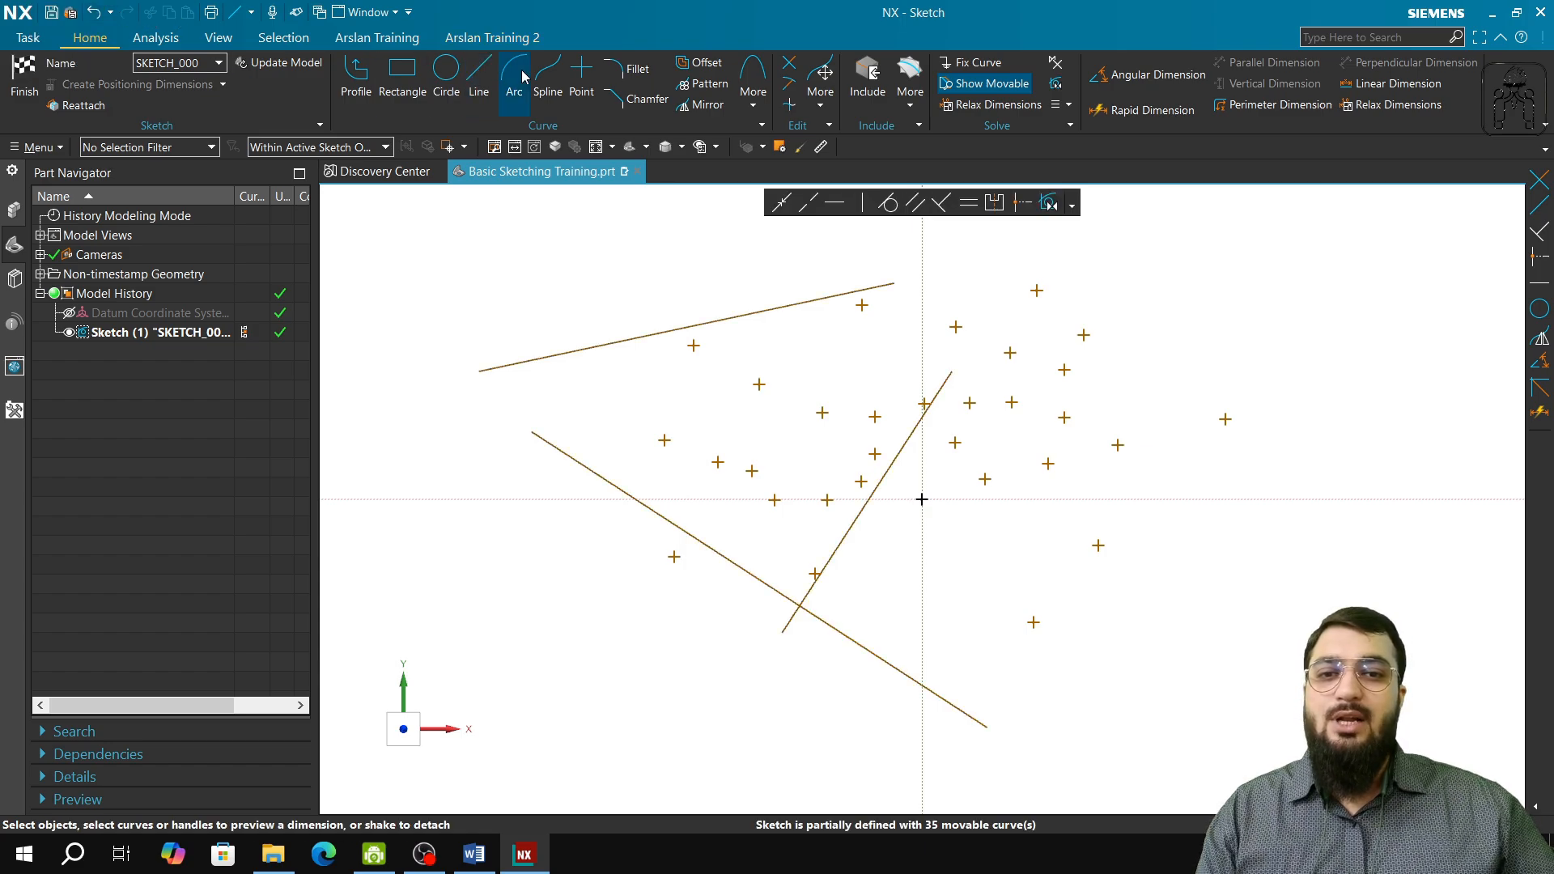
- Using the Point tool with the End Point method, place a point at both ends of each of the three lines
click(581, 74)
click(301, 67)
click(285, 95)
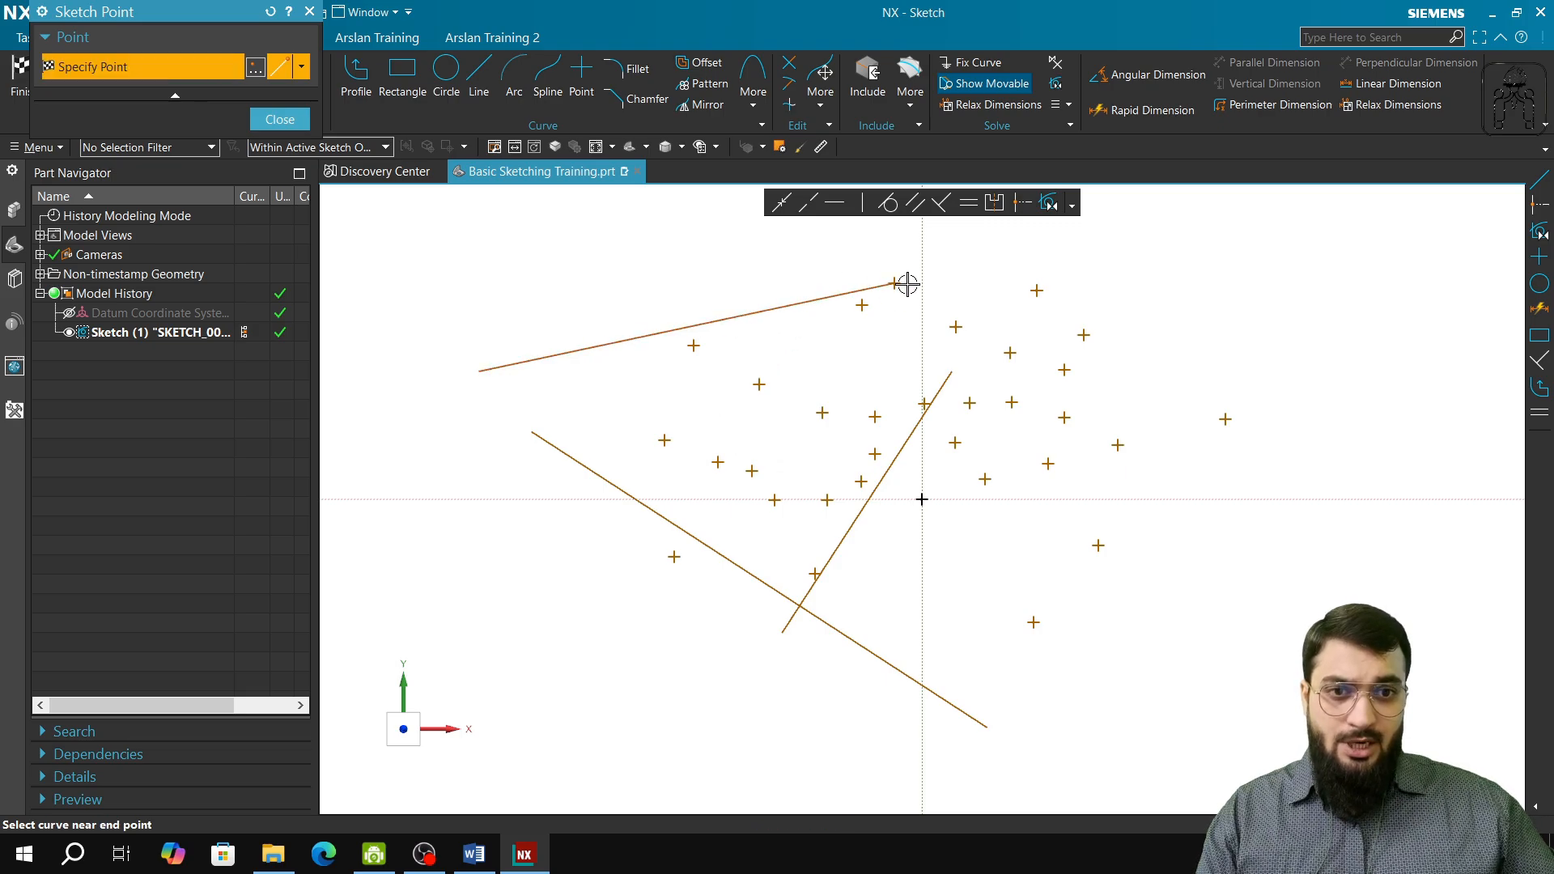
click(894, 284)
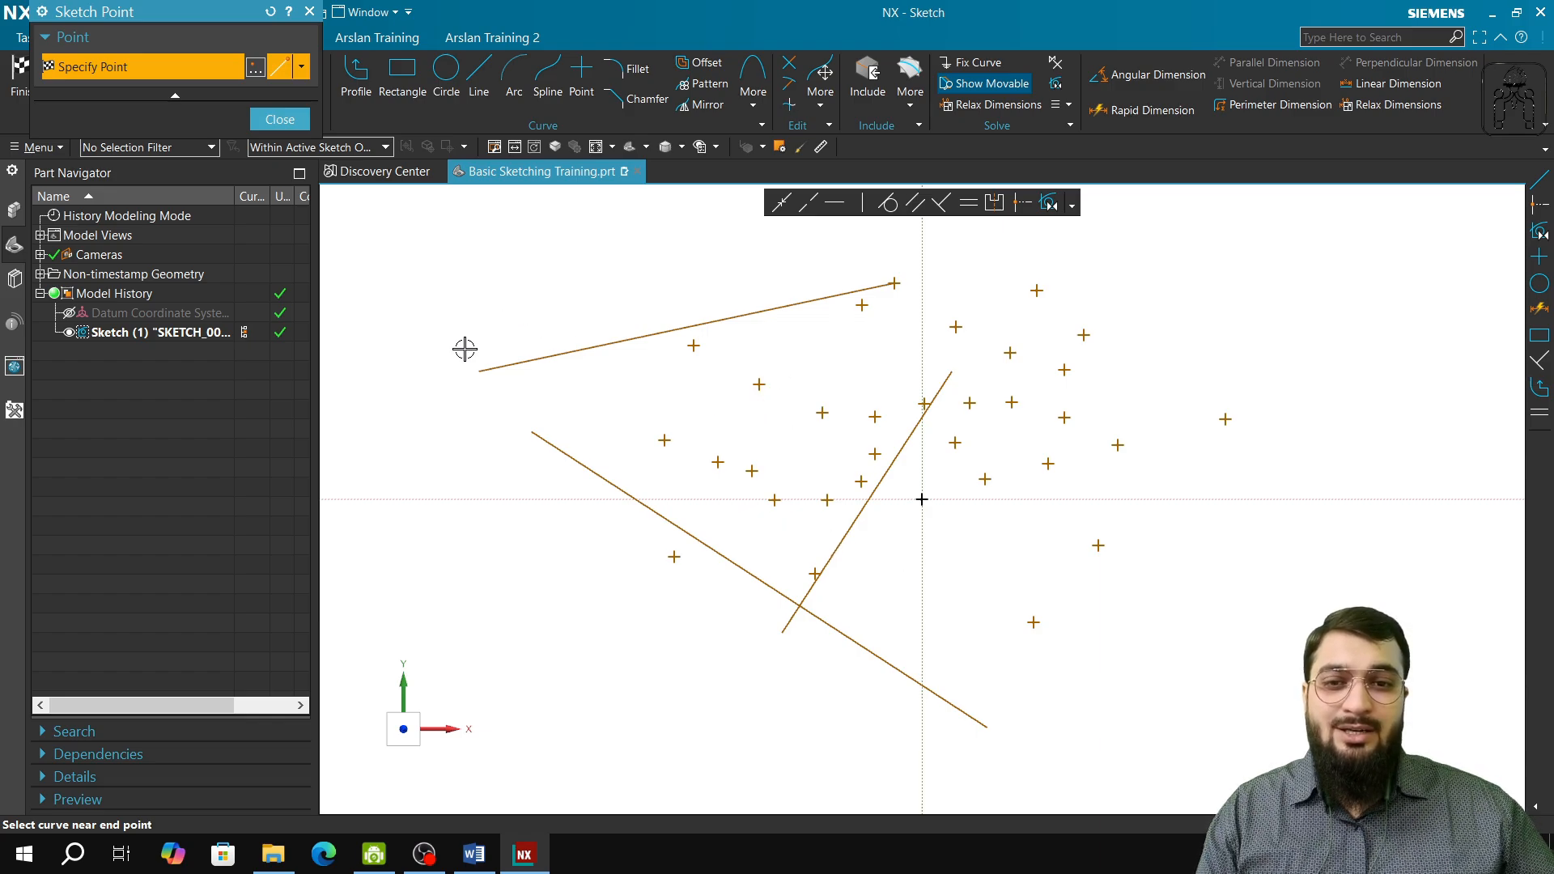
click(916, 431)
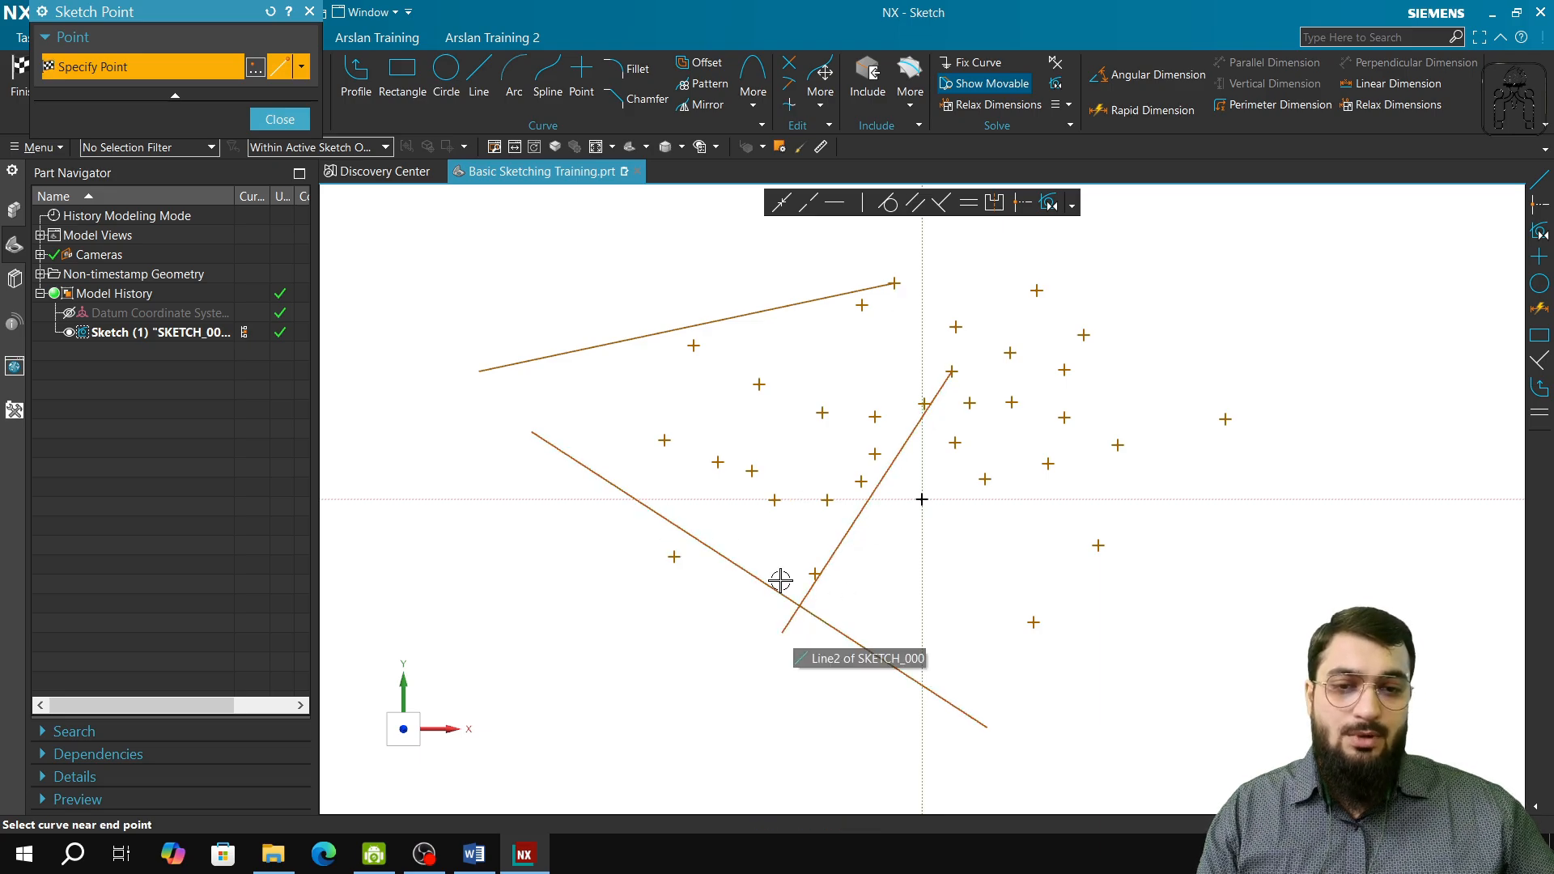
click(785, 637)
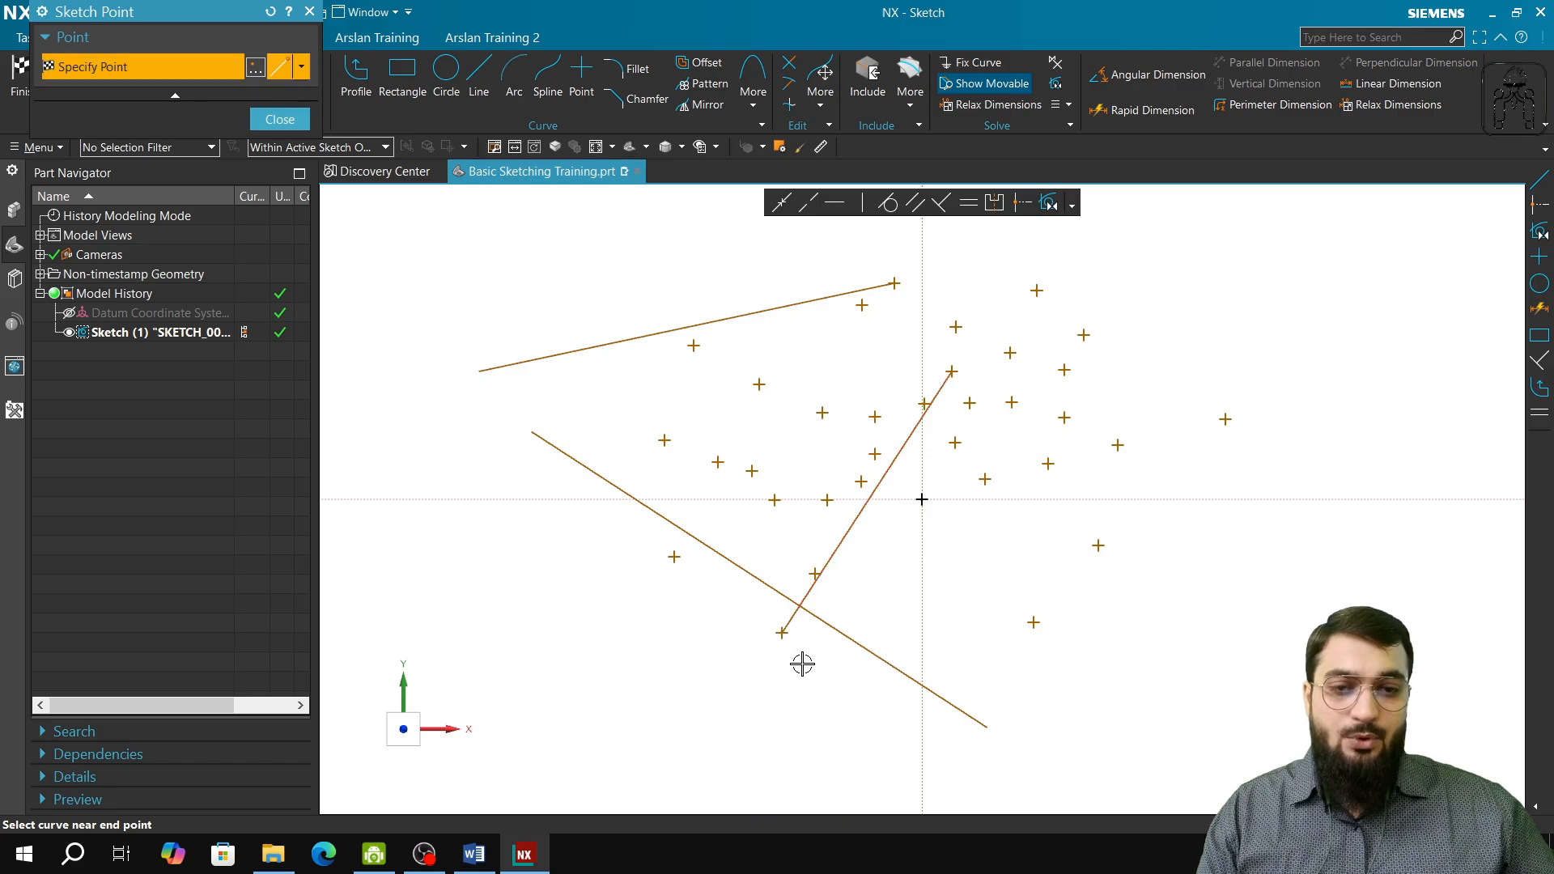
click(535, 435)
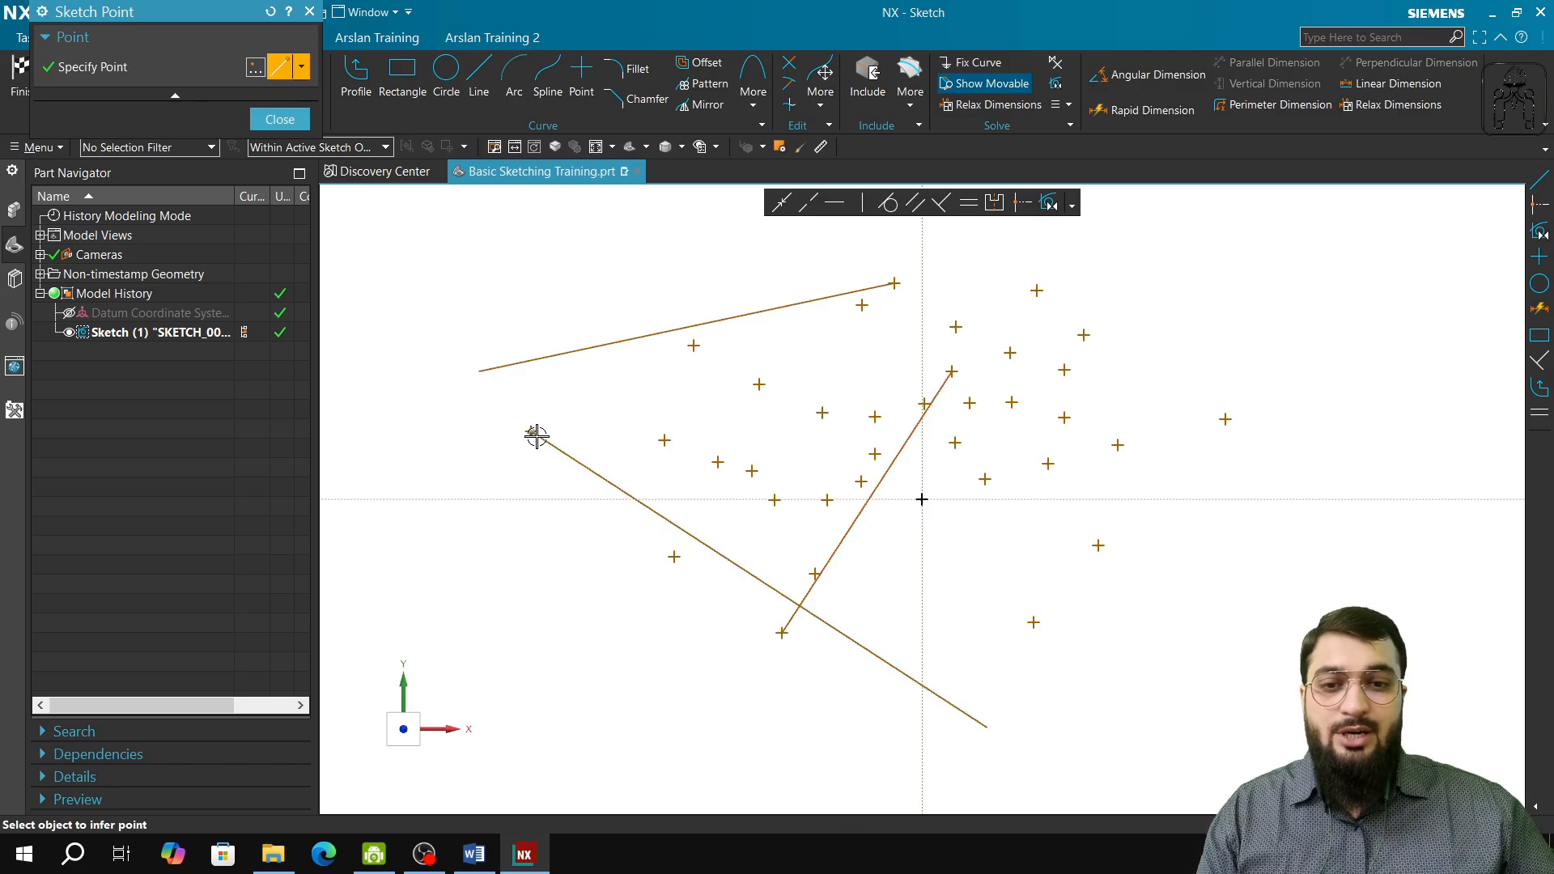
click(975, 721)
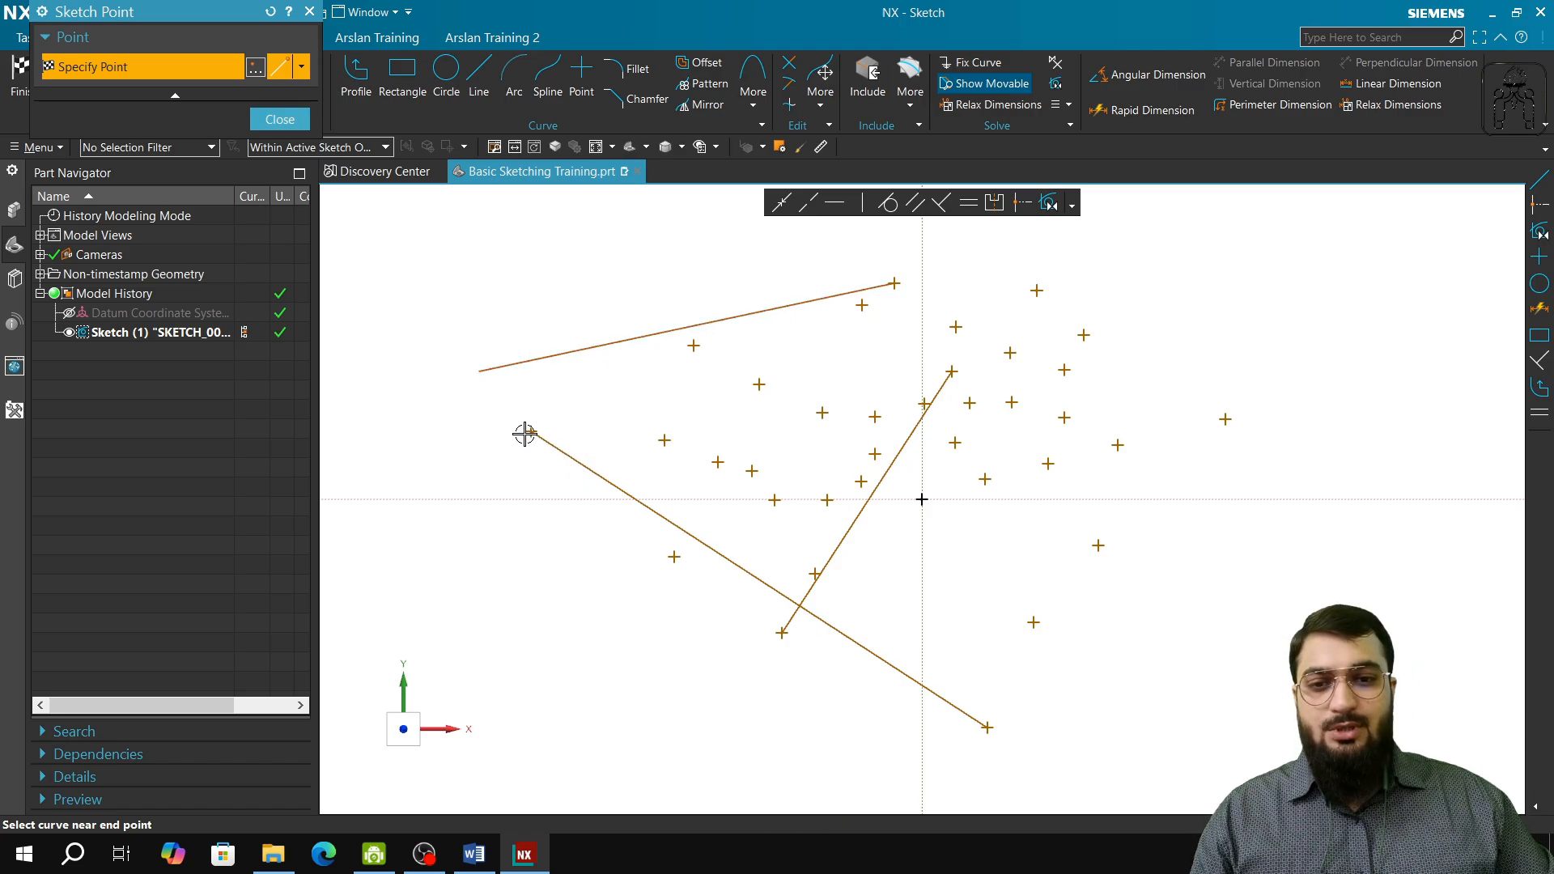
click(496, 362)
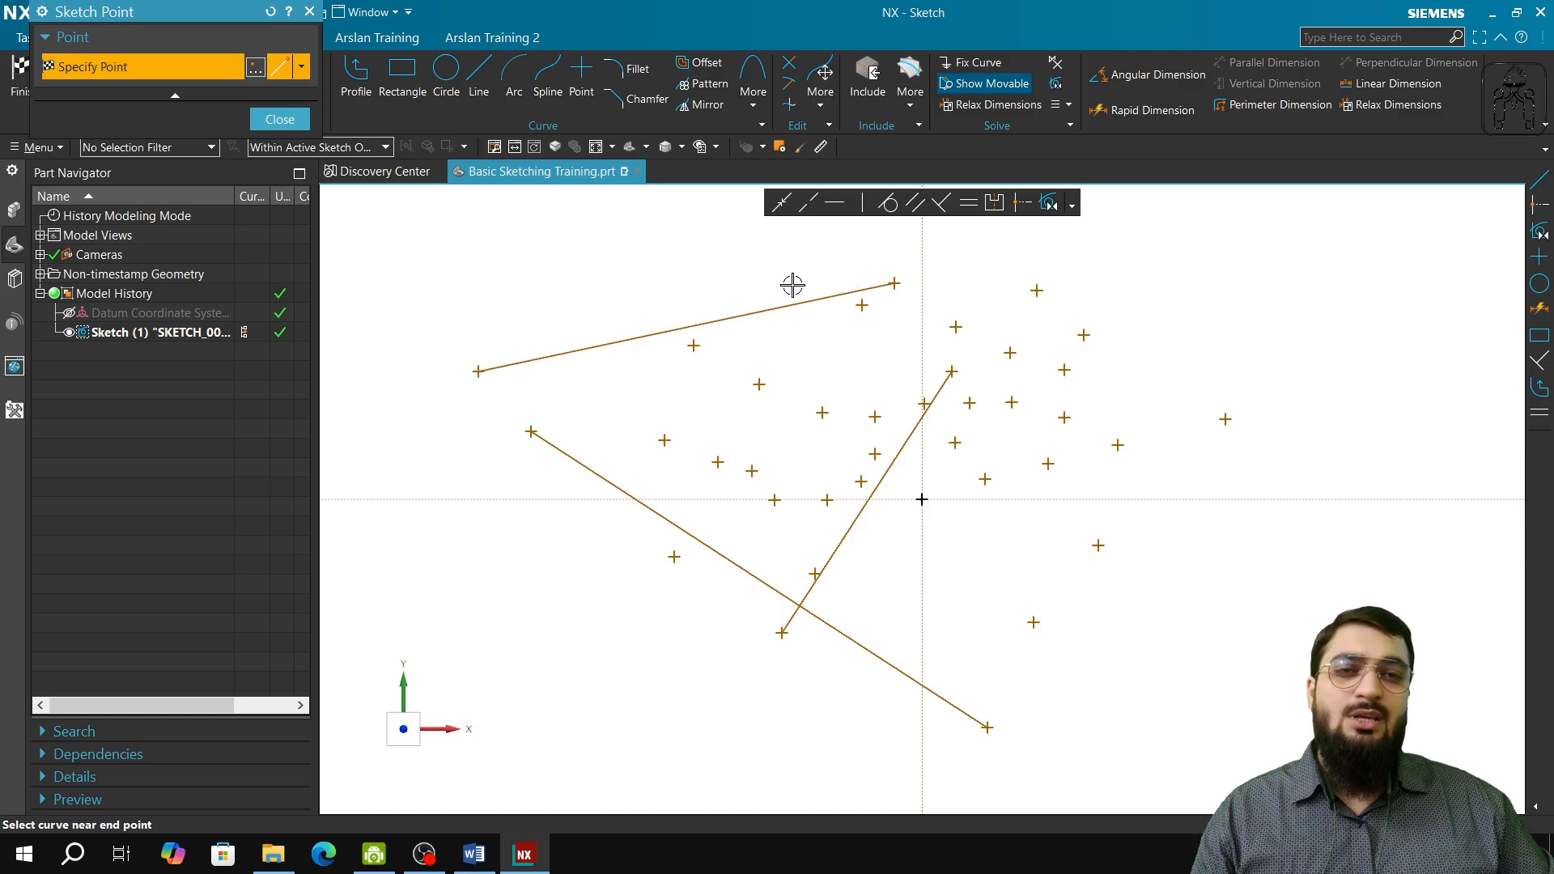
click(302, 67)
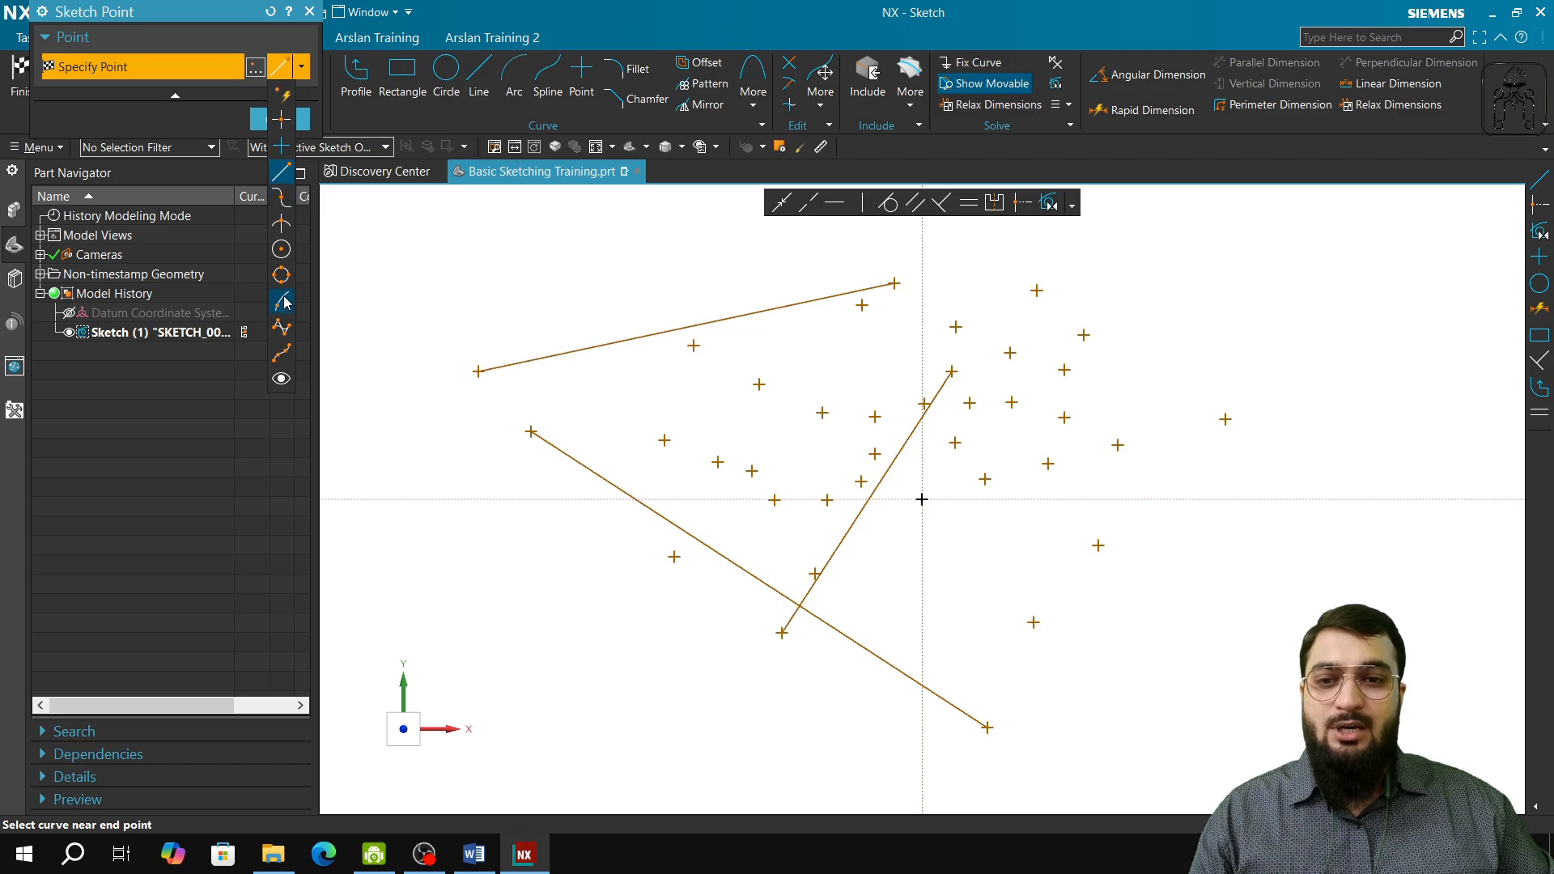
click(310, 11)
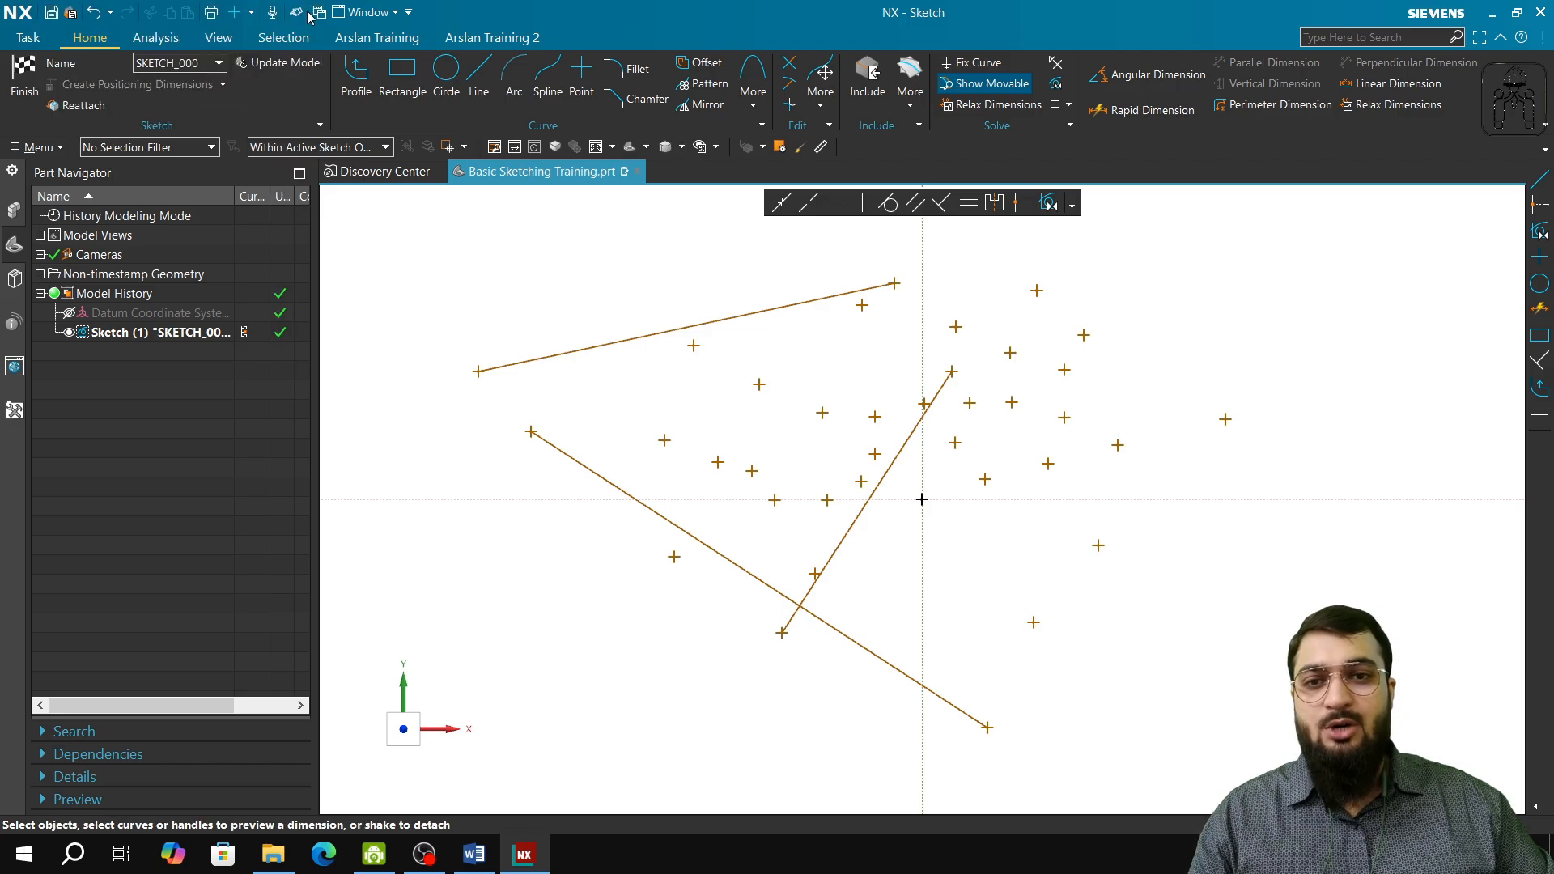
- Draw a wavy Profile running through the scattered points, made of a short slanted line followed by three connected tangent arcs
click(366, 95)
click(397, 440)
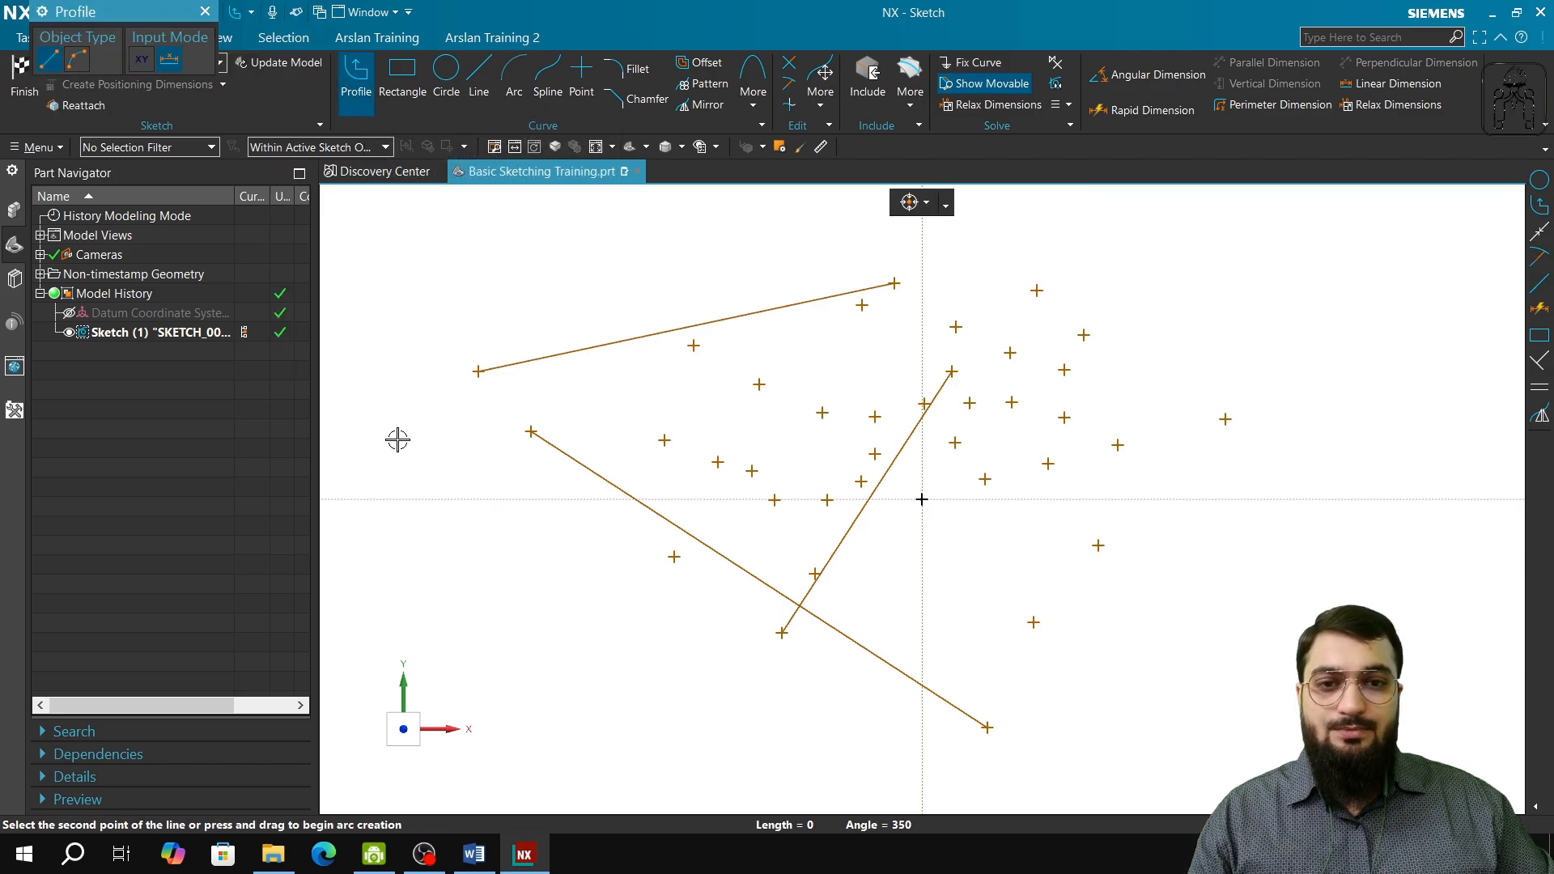
click(559, 397)
drag(559, 397, 958, 451)
click(847, 424)
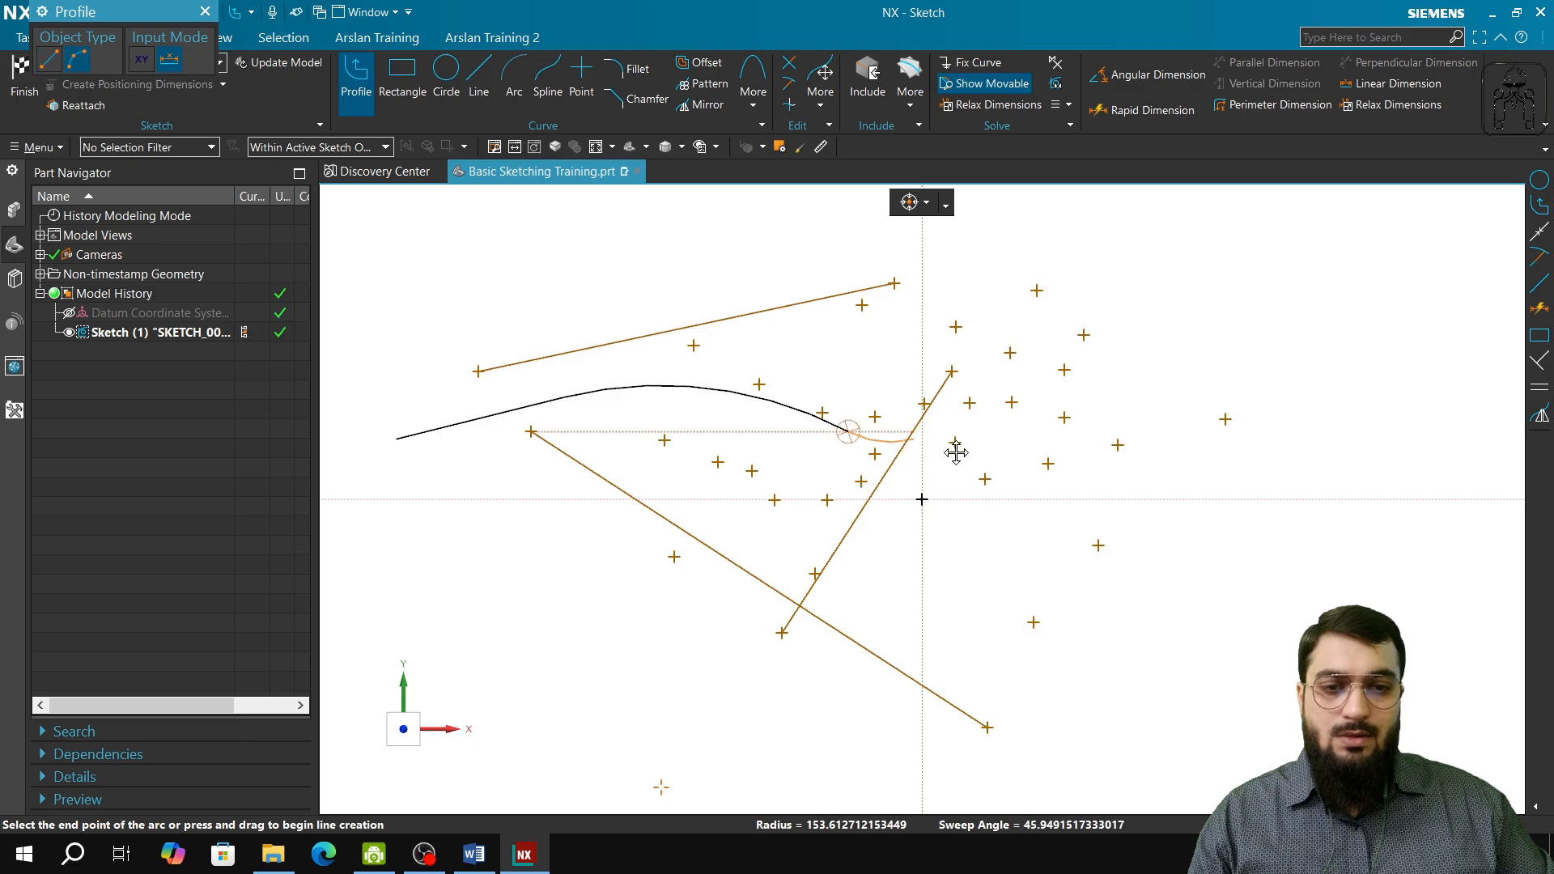
click(1212, 429)
drag(1212, 429, 1226, 422)
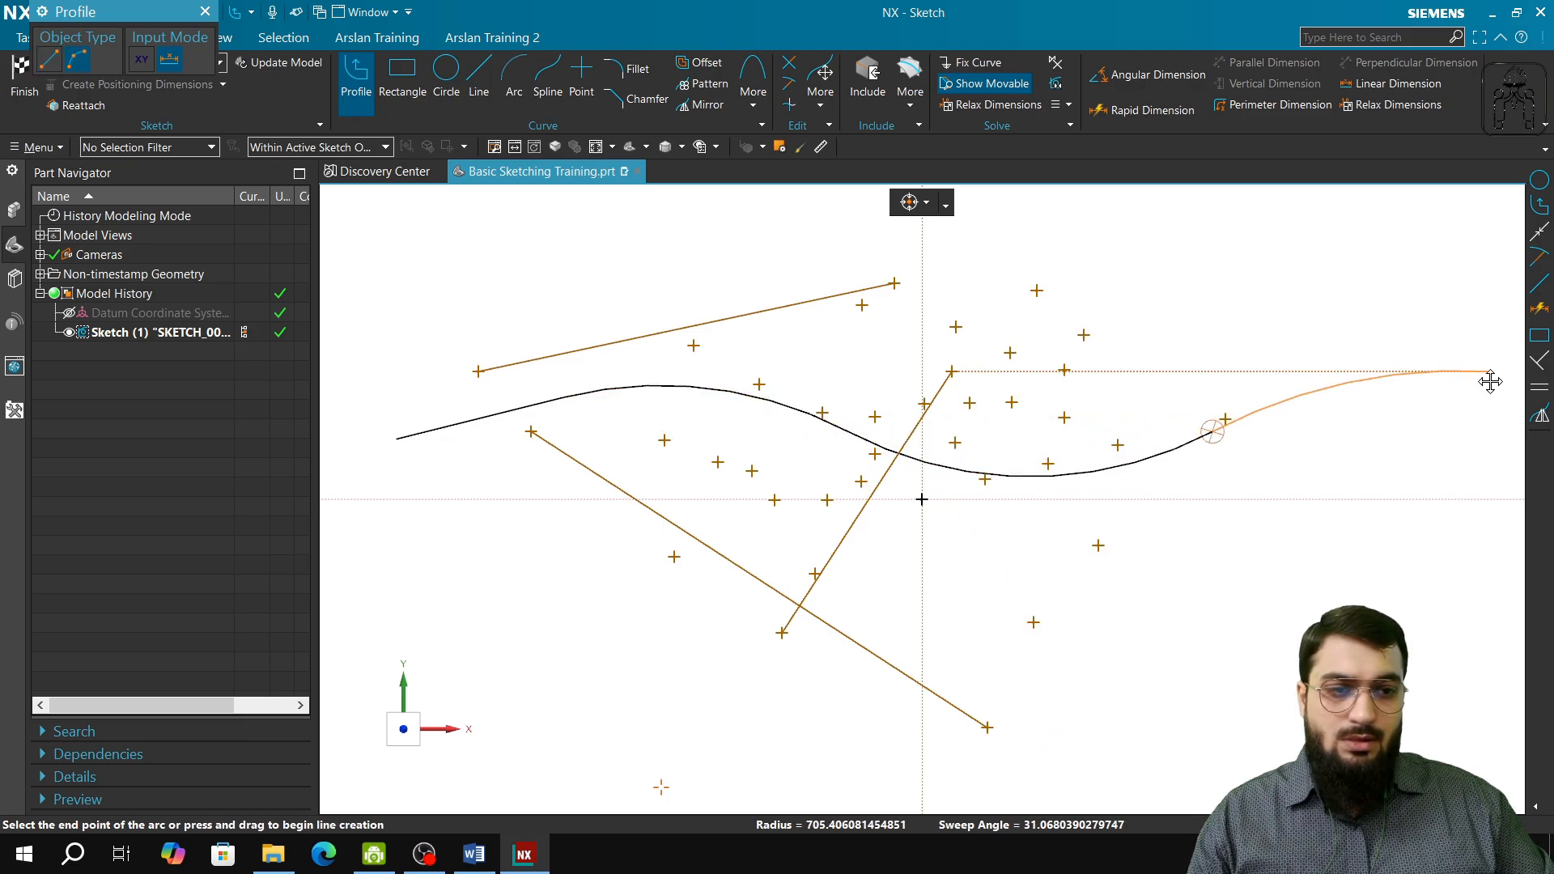
click(1490, 374)
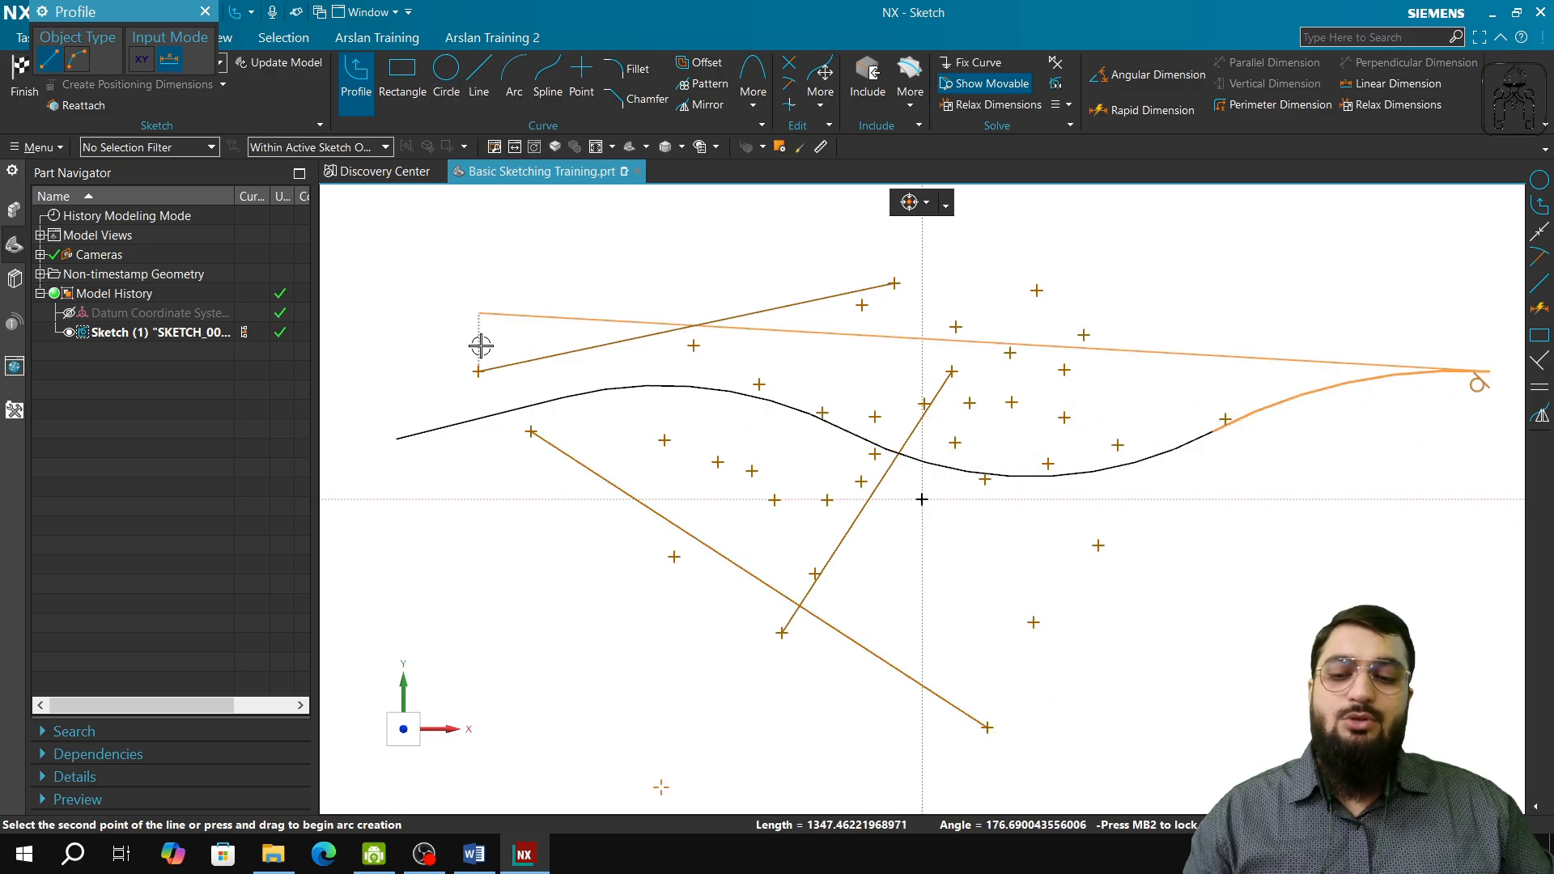
key(Escape)
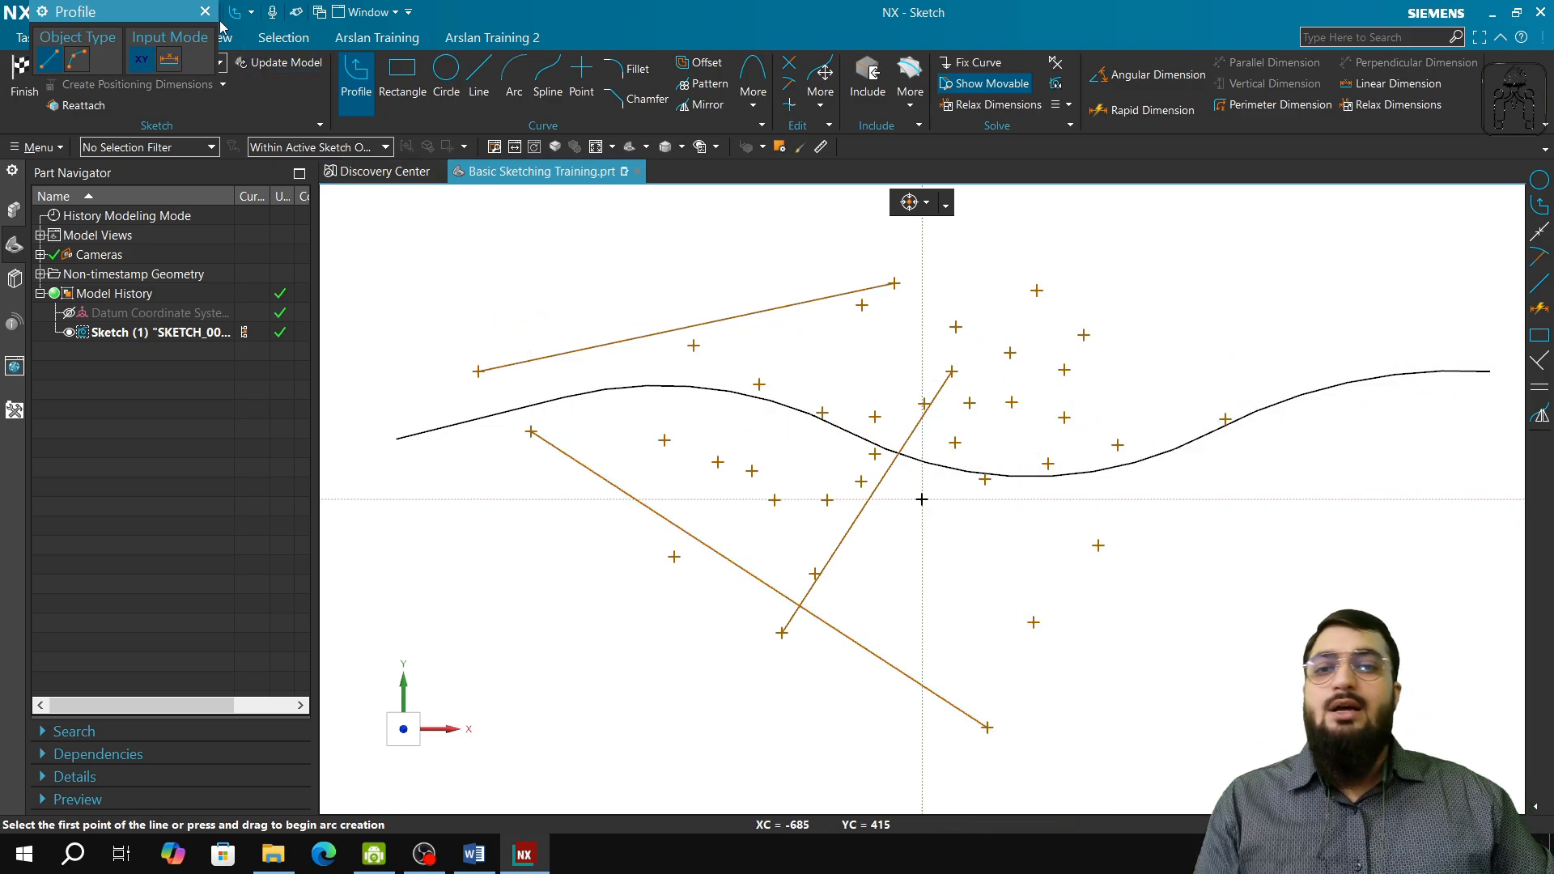
click(205, 11)
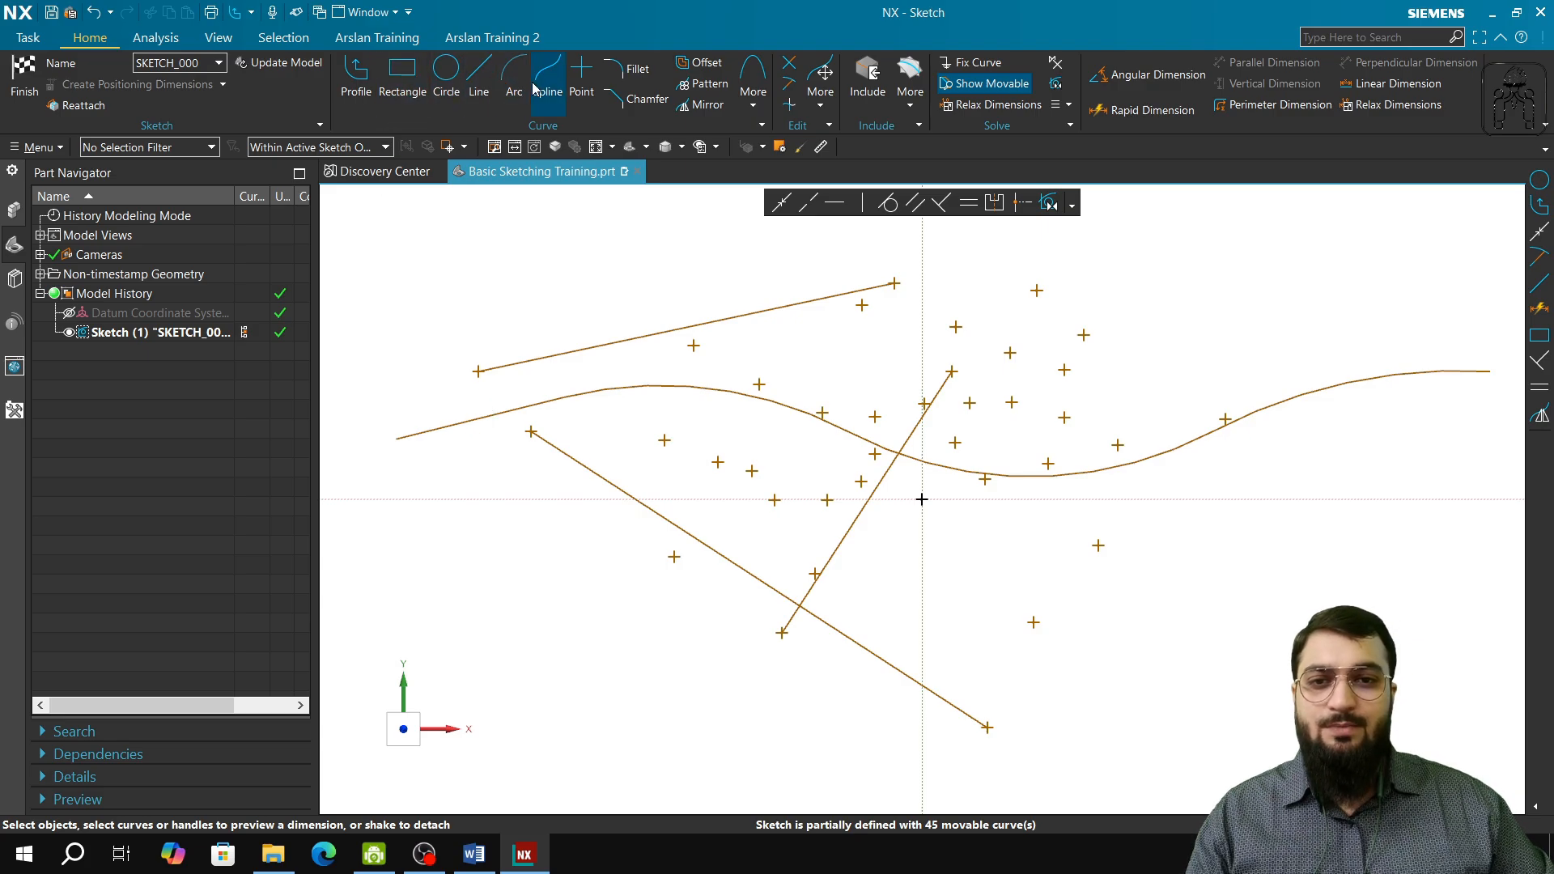
- Using the Point tool with the Control Point method, place points at ends, midpoints and junctions of the wavy profile's line and arcs
click(581, 81)
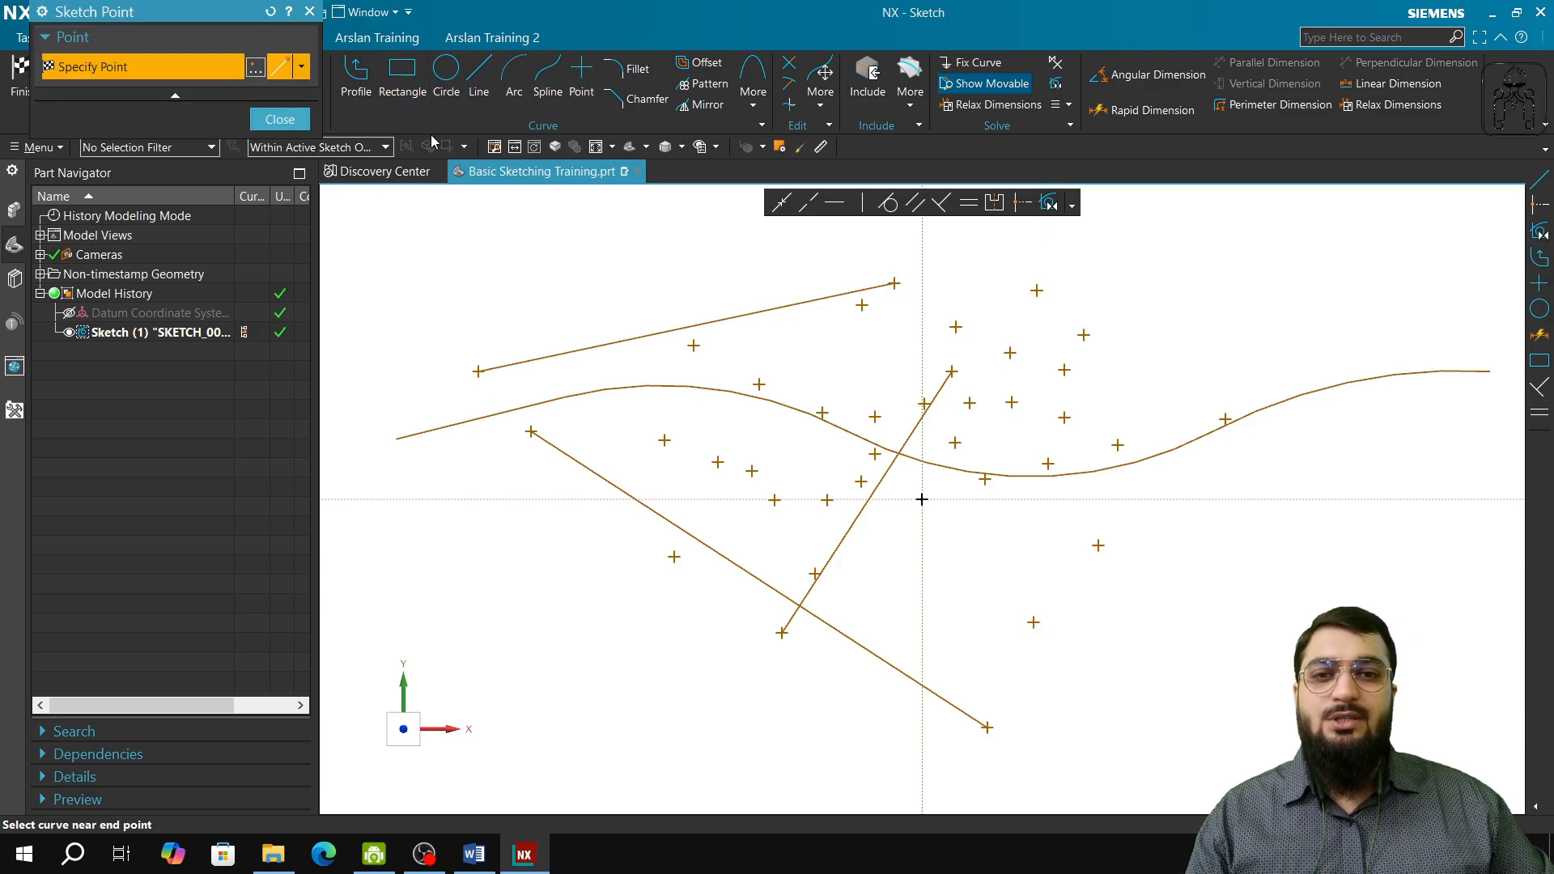
click(301, 66)
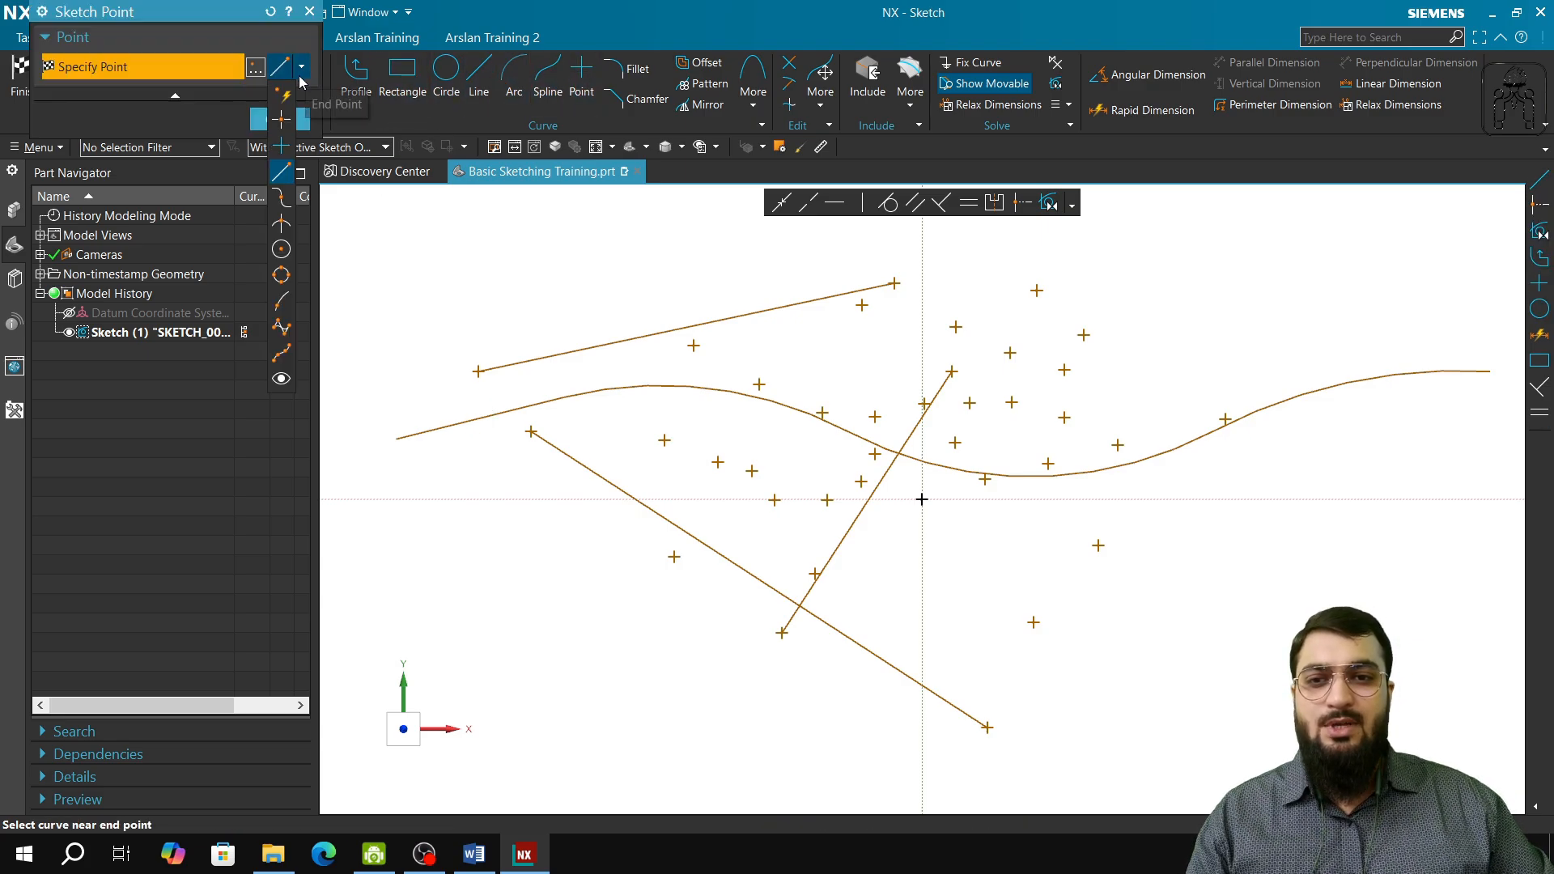
click(277, 202)
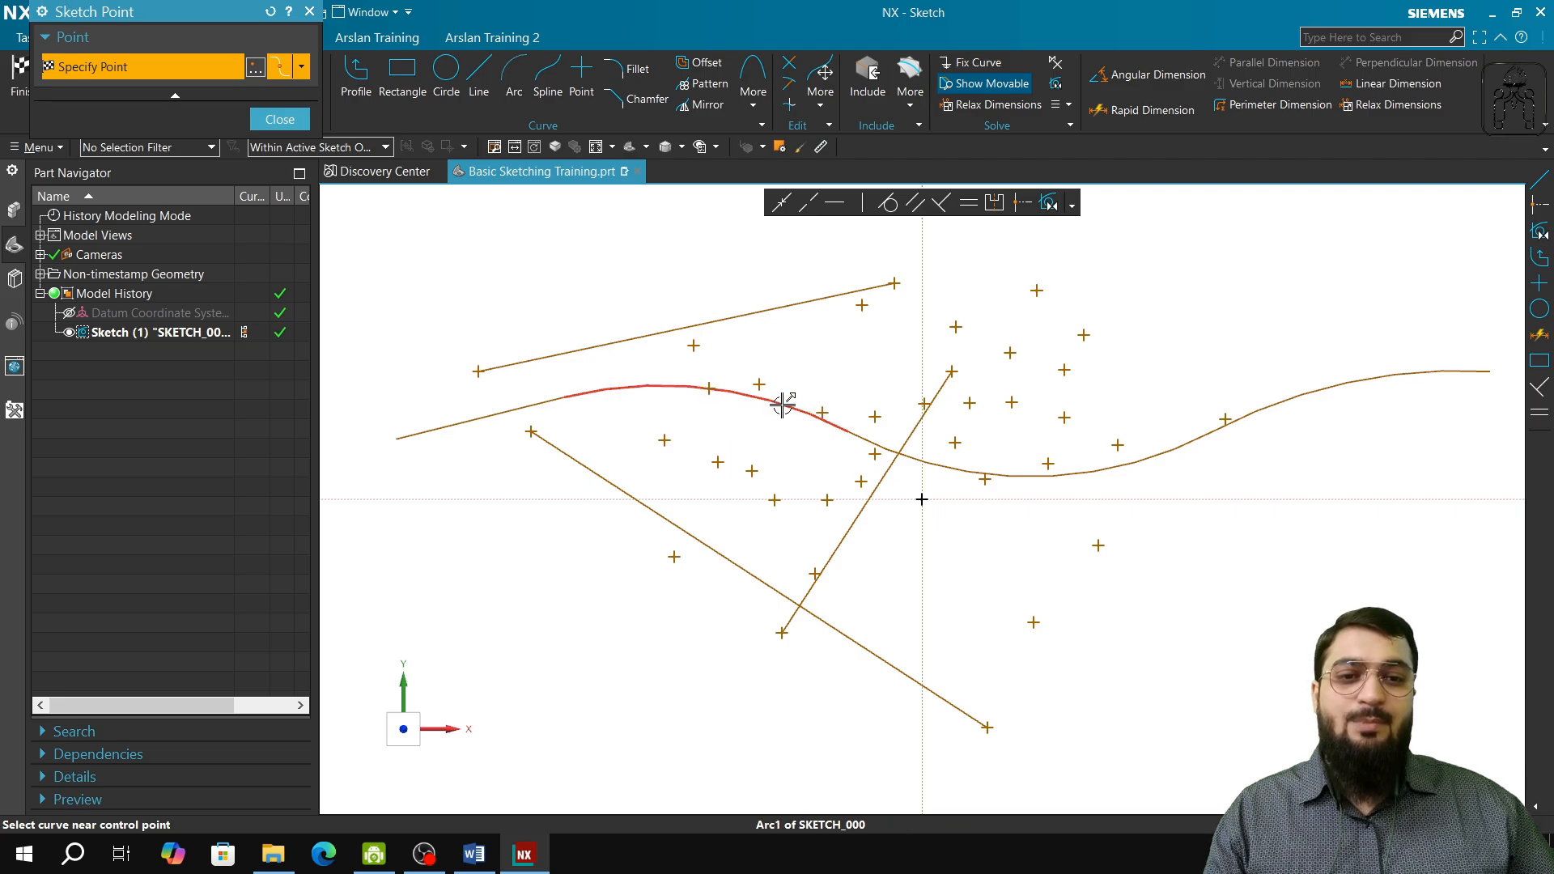
click(1354, 381)
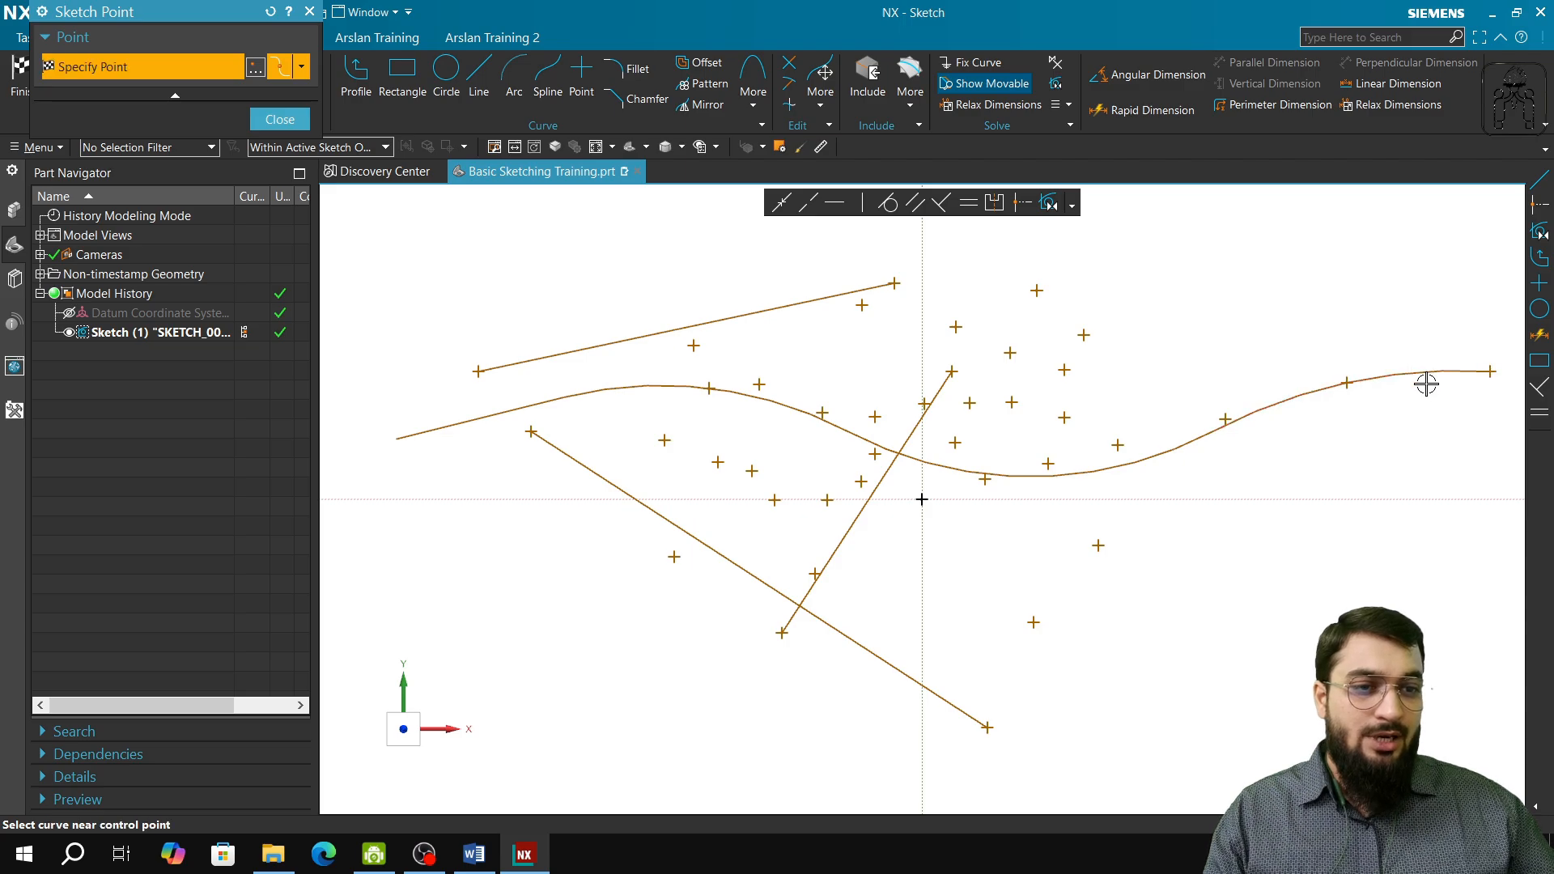
click(1246, 430)
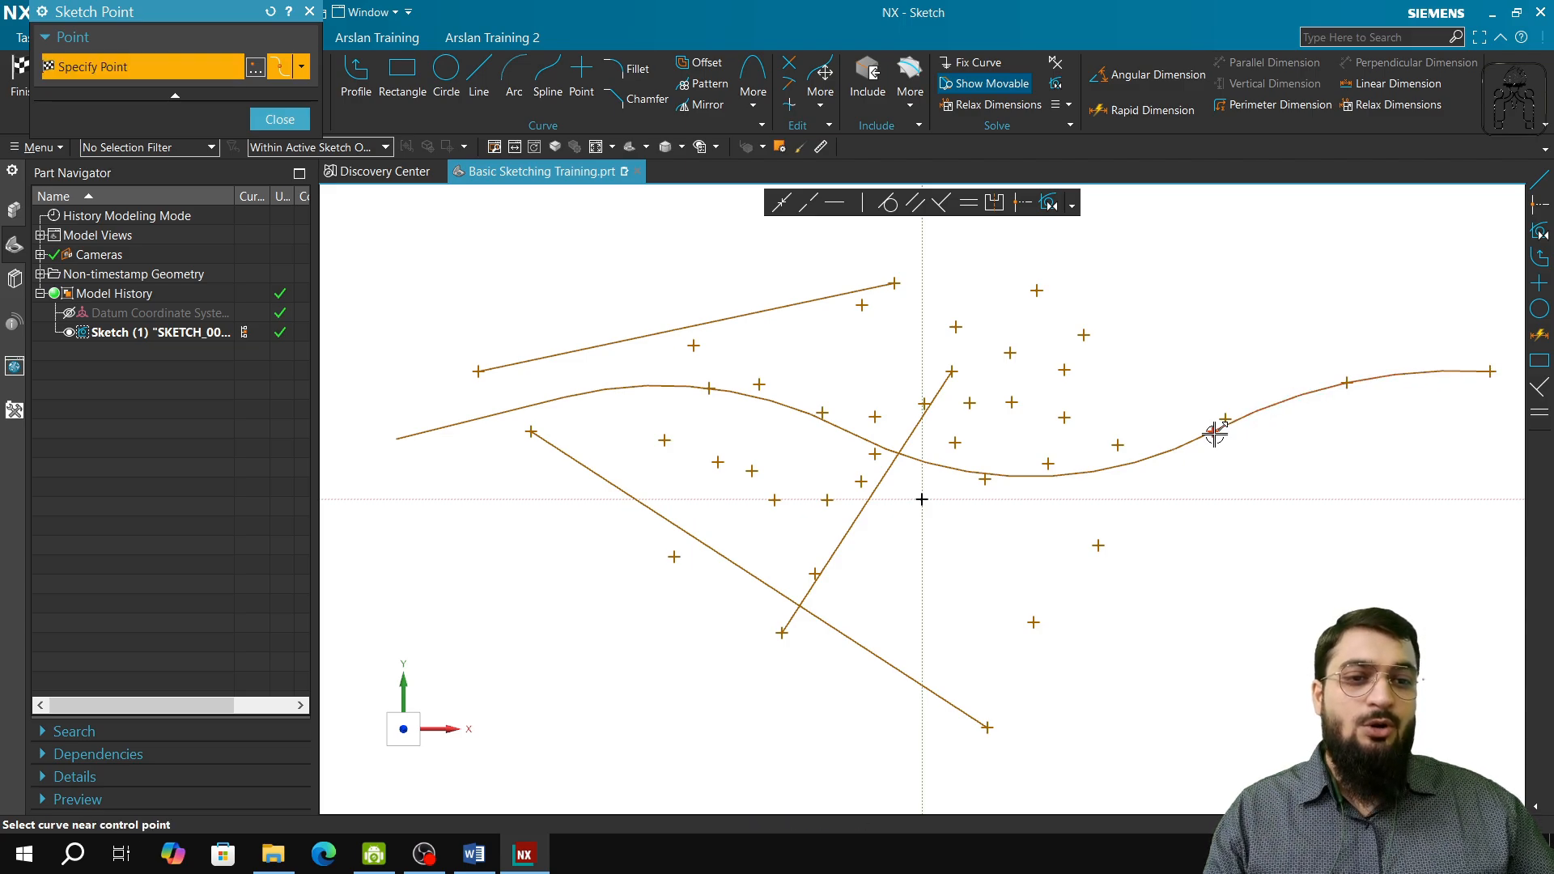
click(1237, 421)
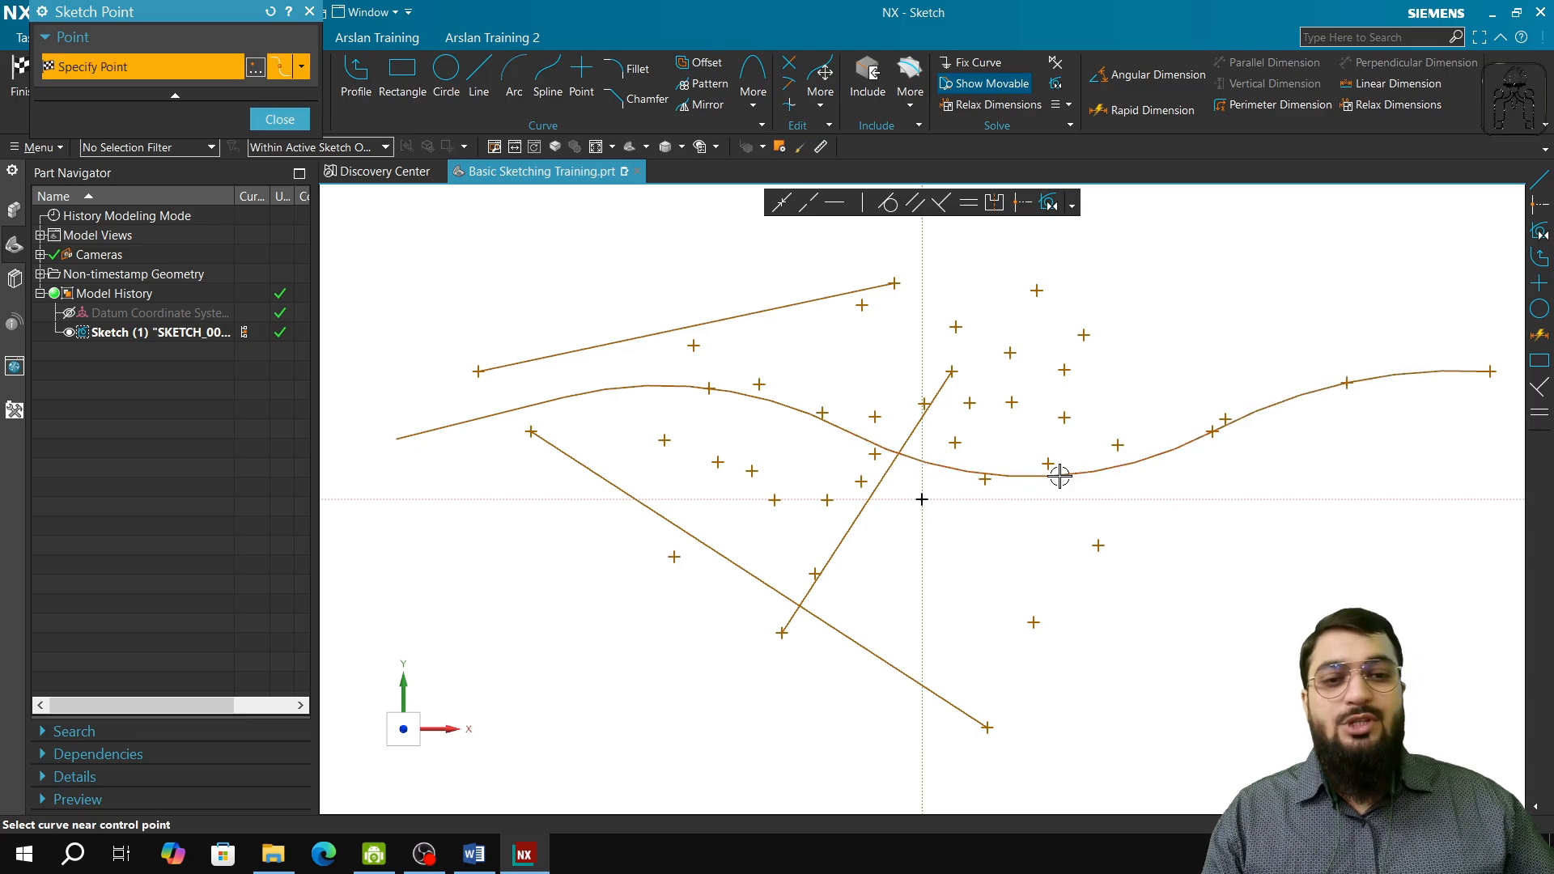
click(479, 420)
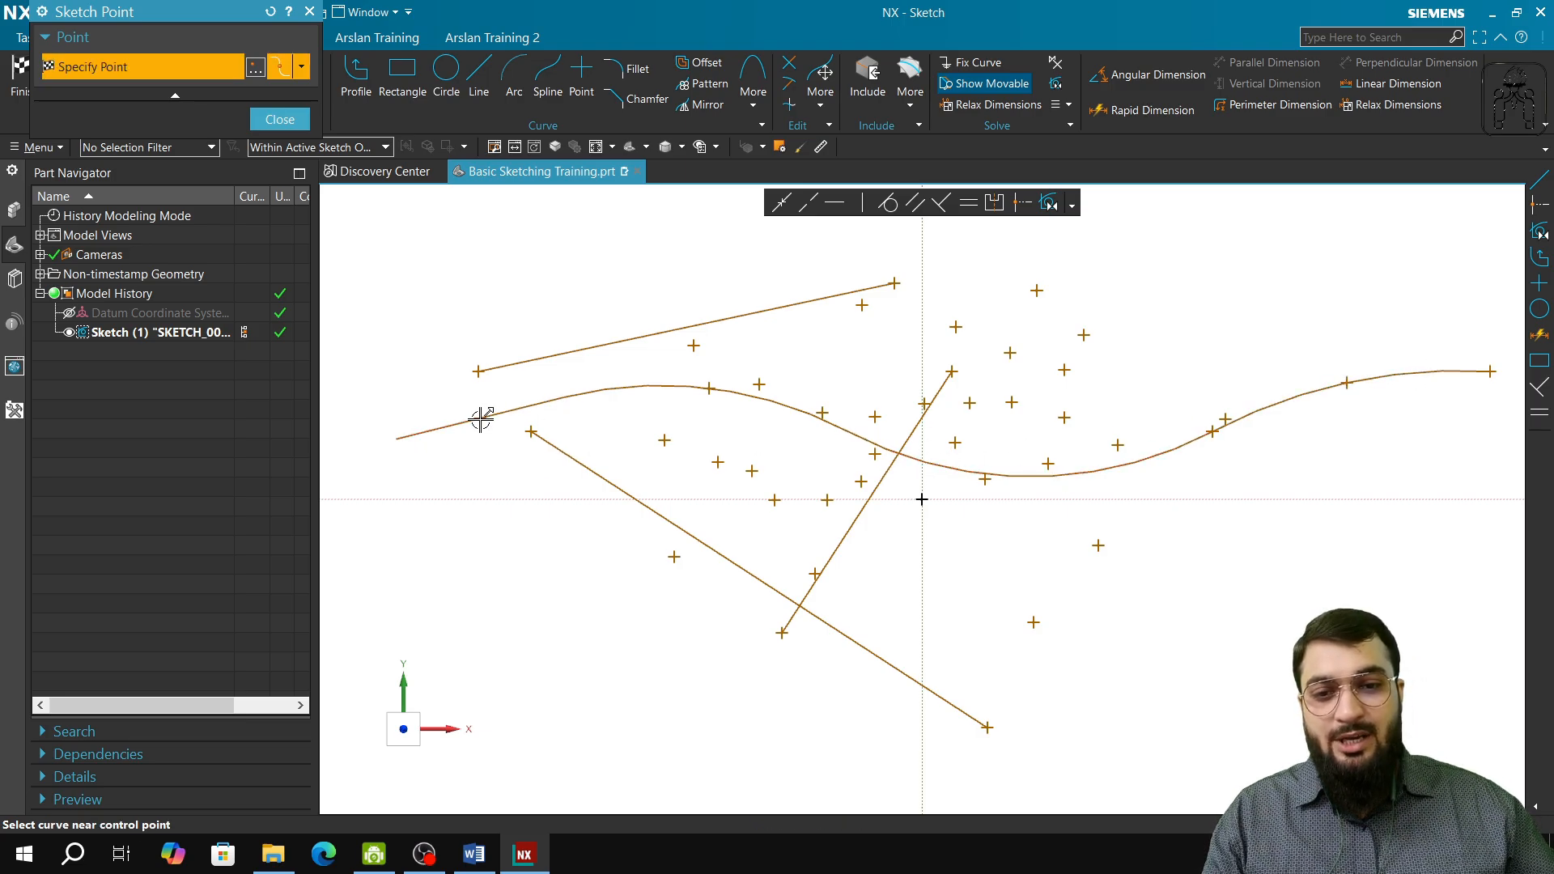
click(564, 397)
click(421, 433)
click(301, 66)
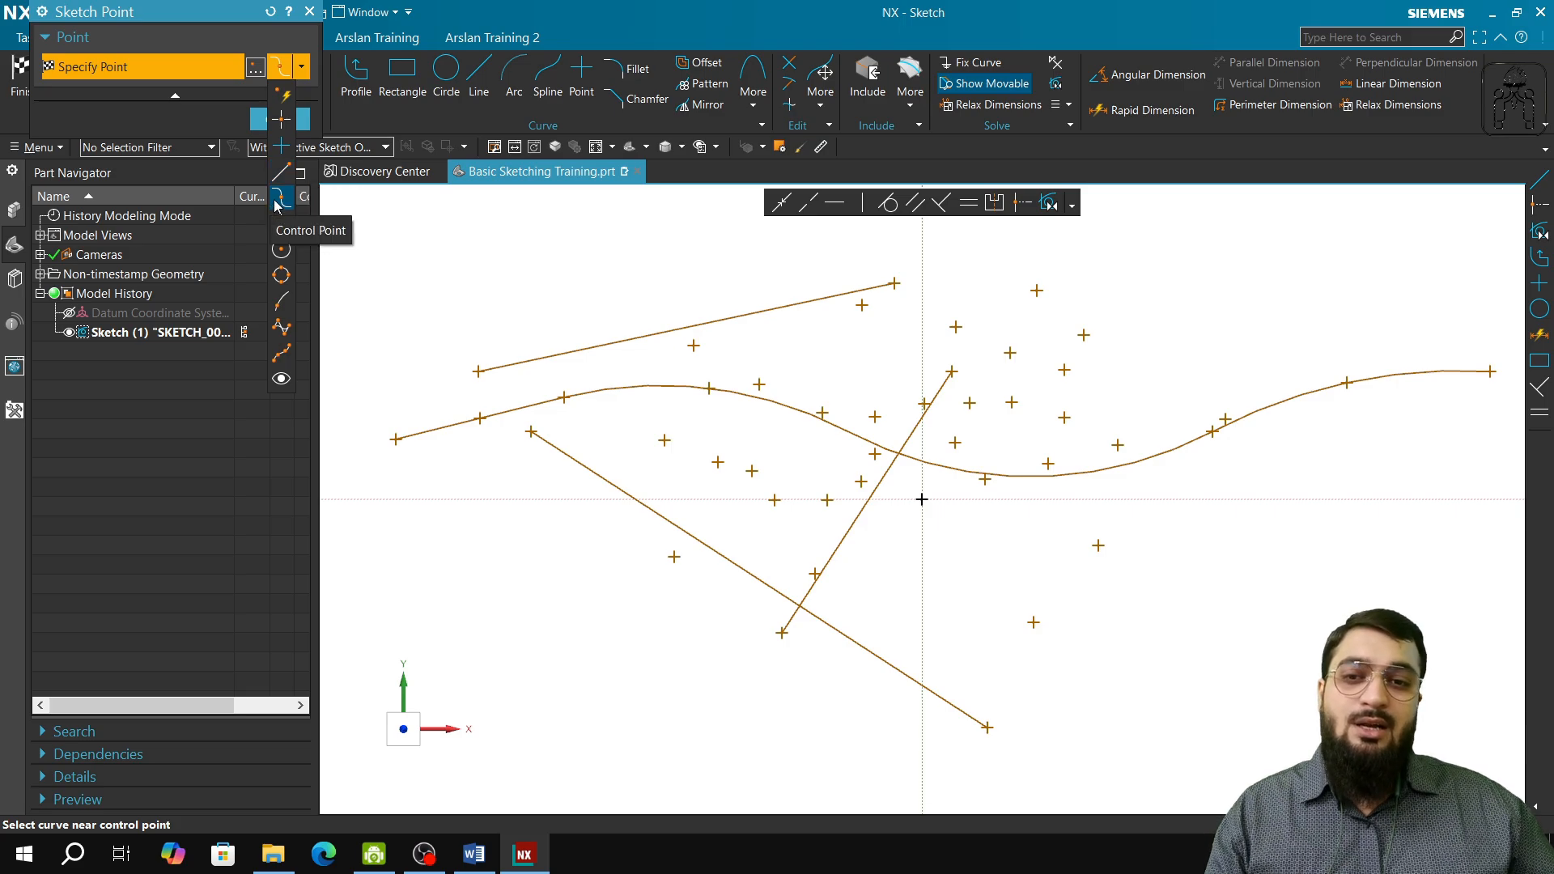
click(471, 418)
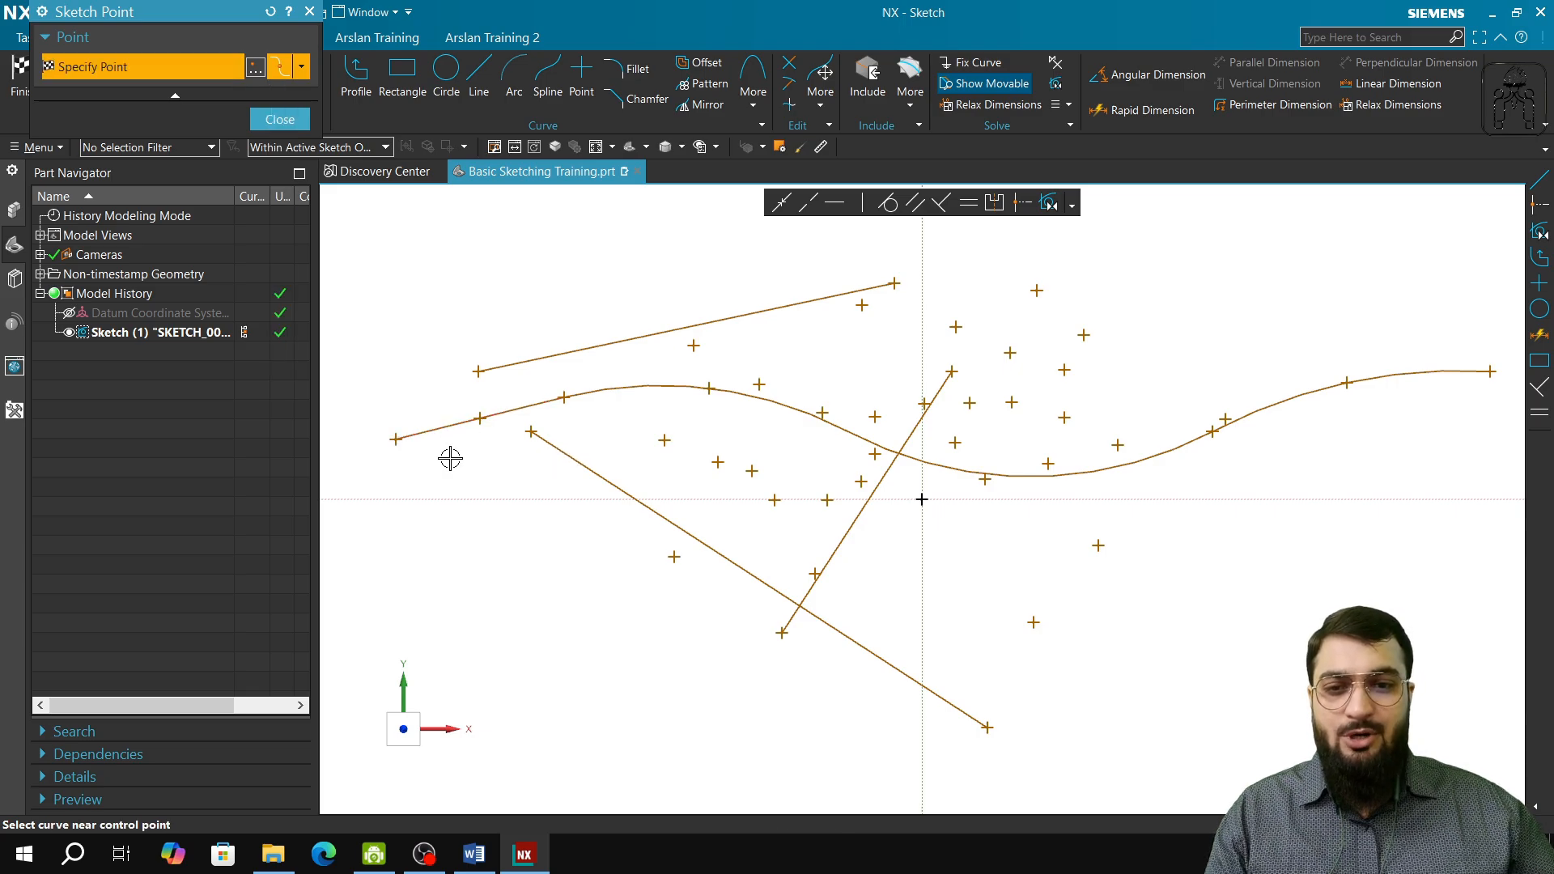
- Using the Point tool with the Intersection Point method, place points where the steep line crosses the long lower line and the wavy profile
click(302, 67)
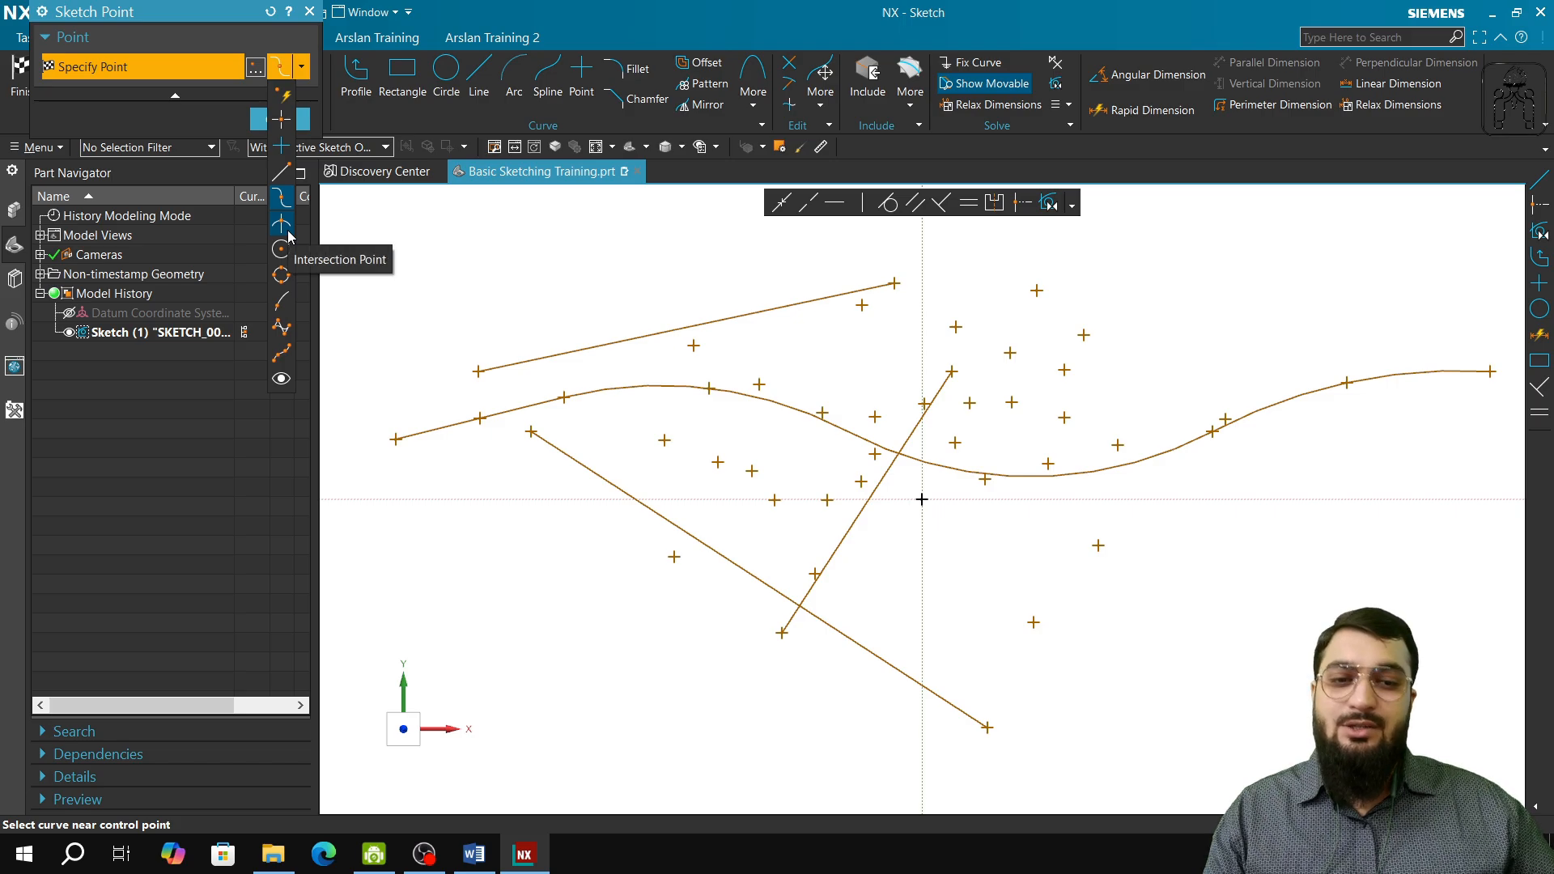
click(288, 231)
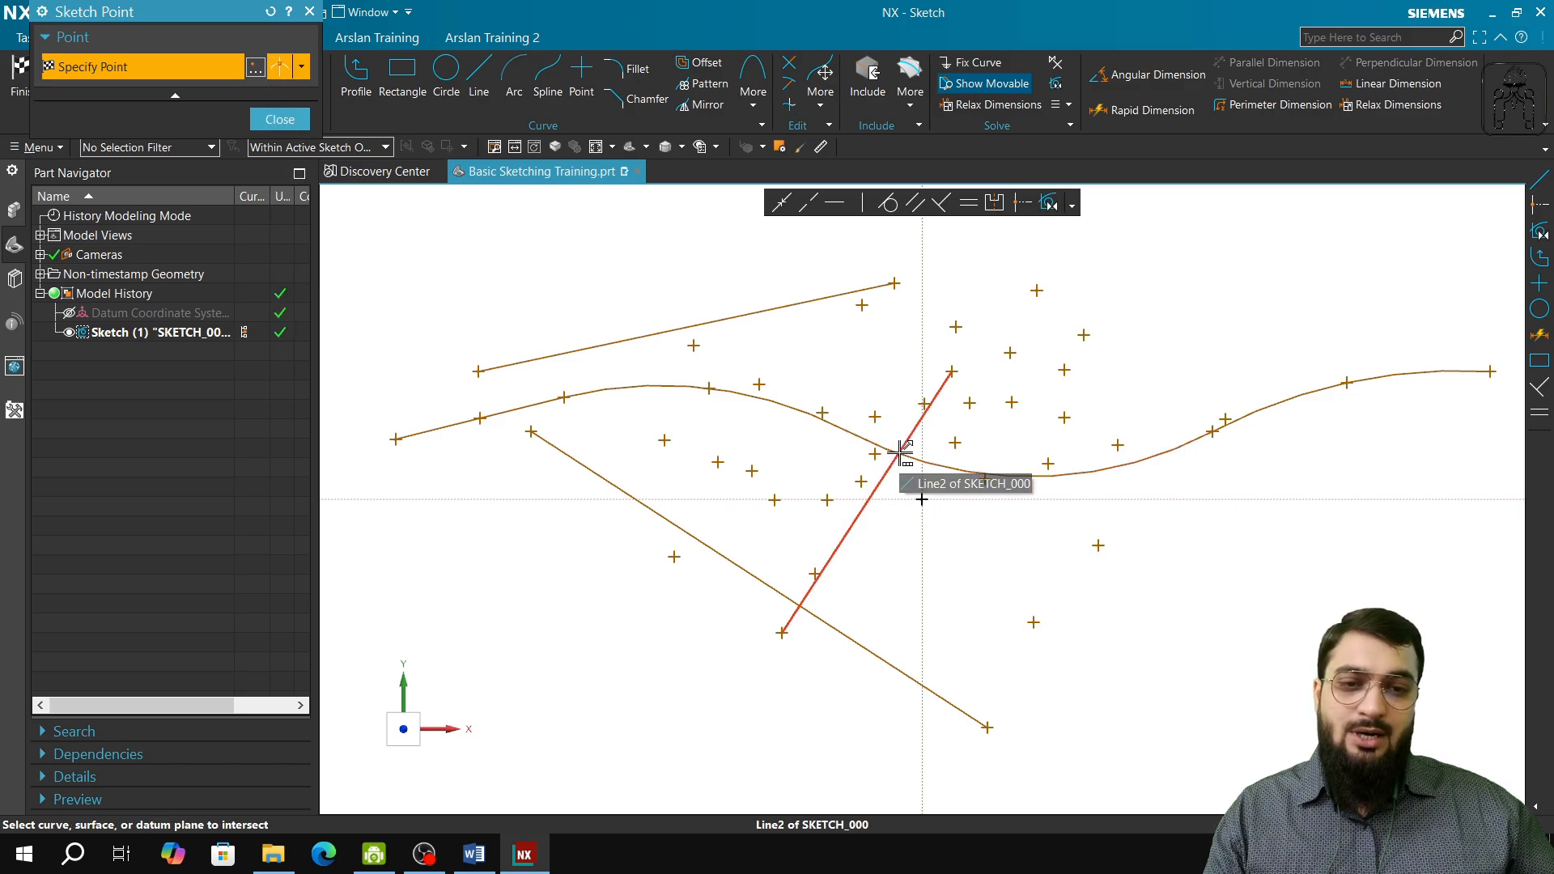
click(918, 429)
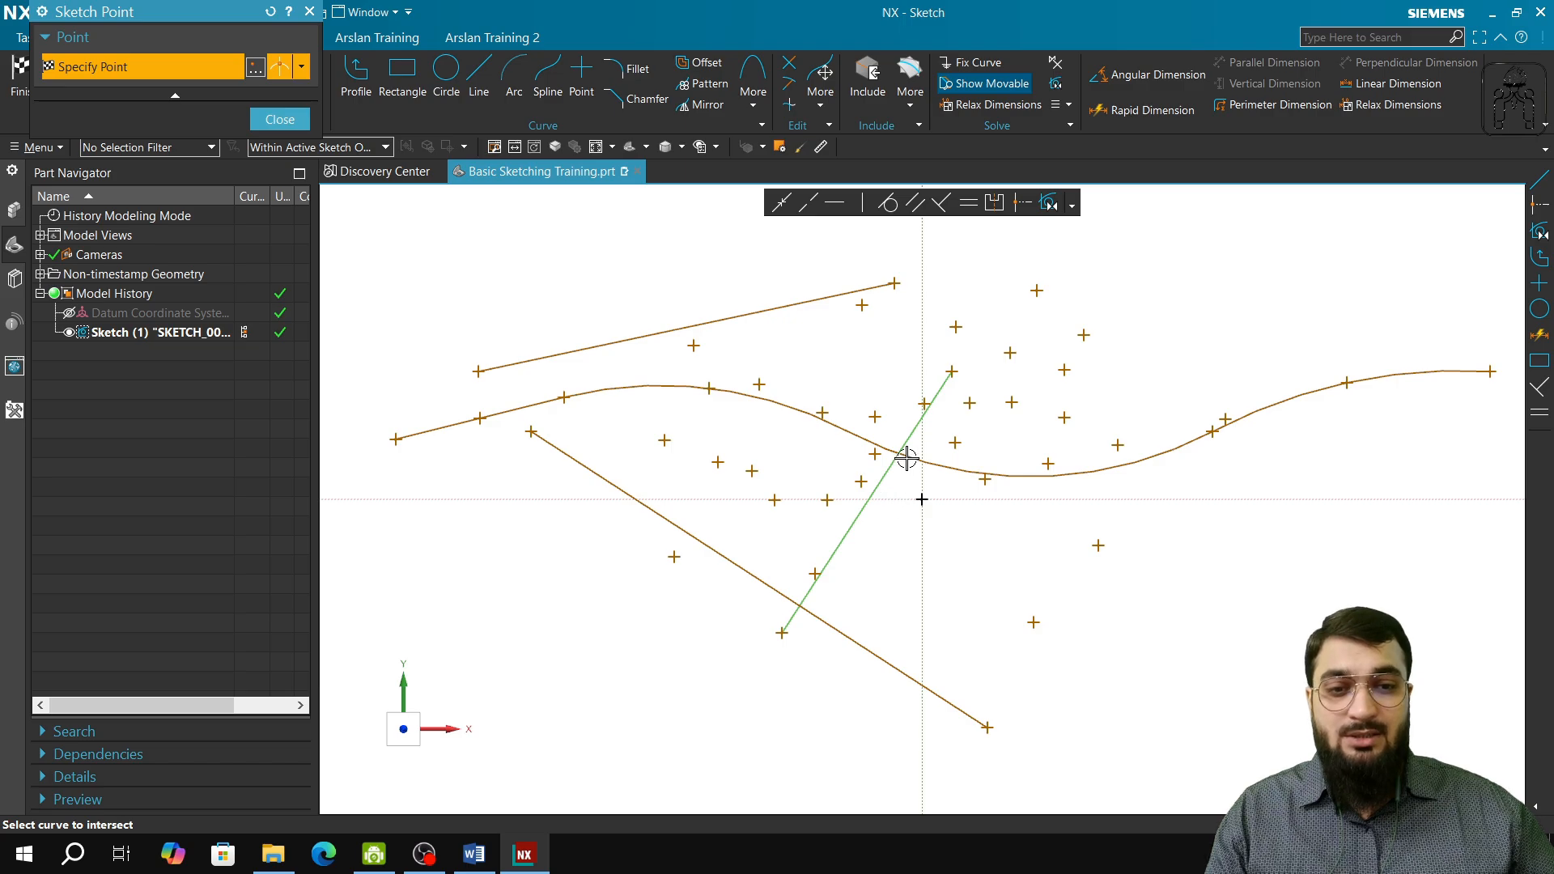
scroll(908, 503, down, 1)
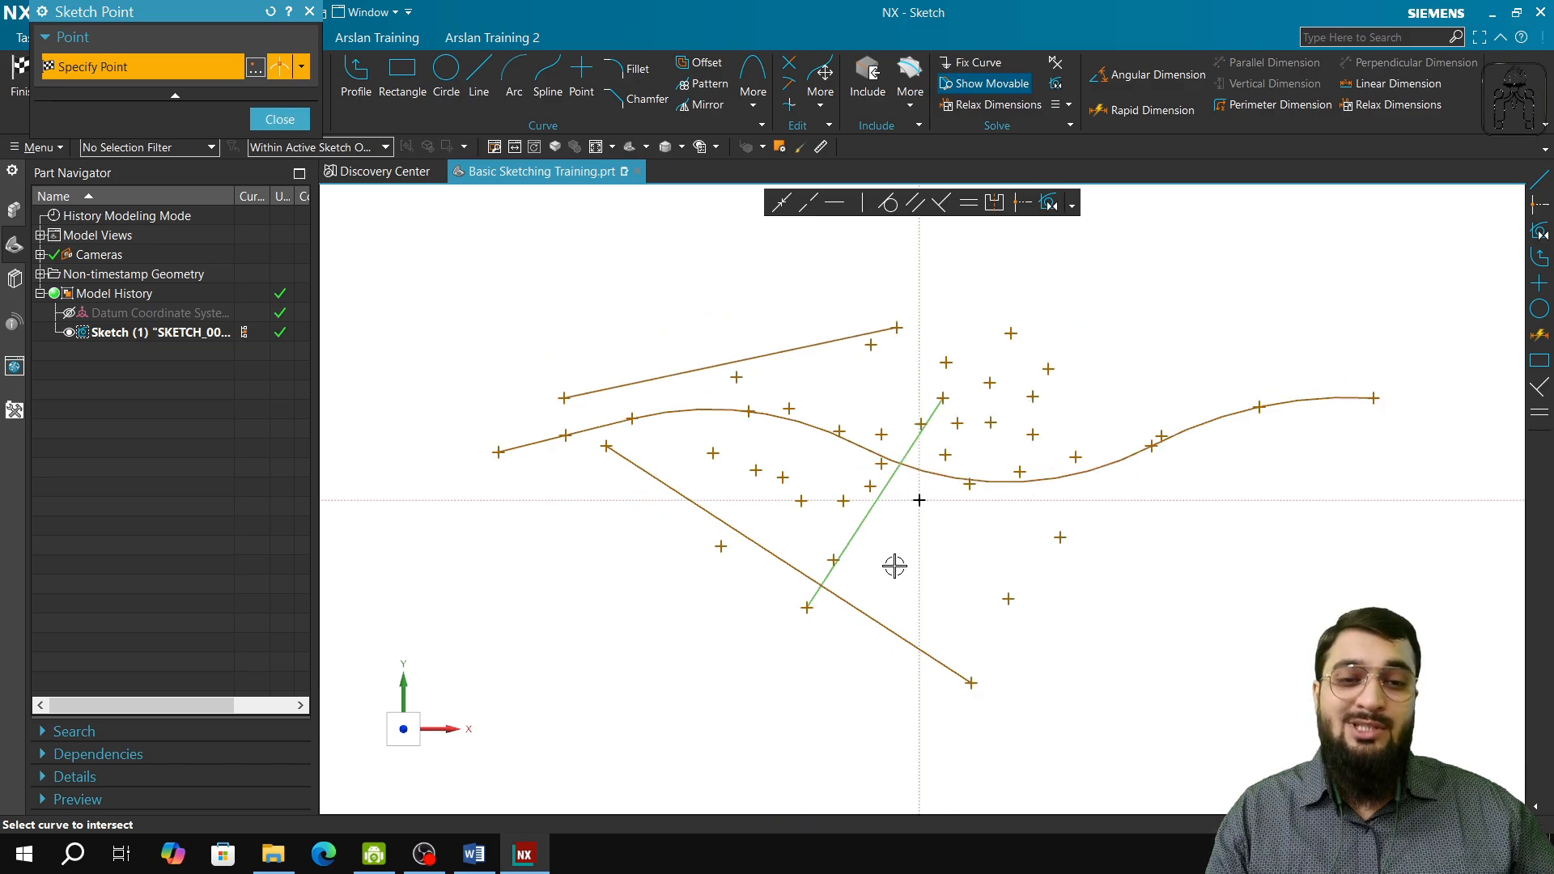
click(850, 604)
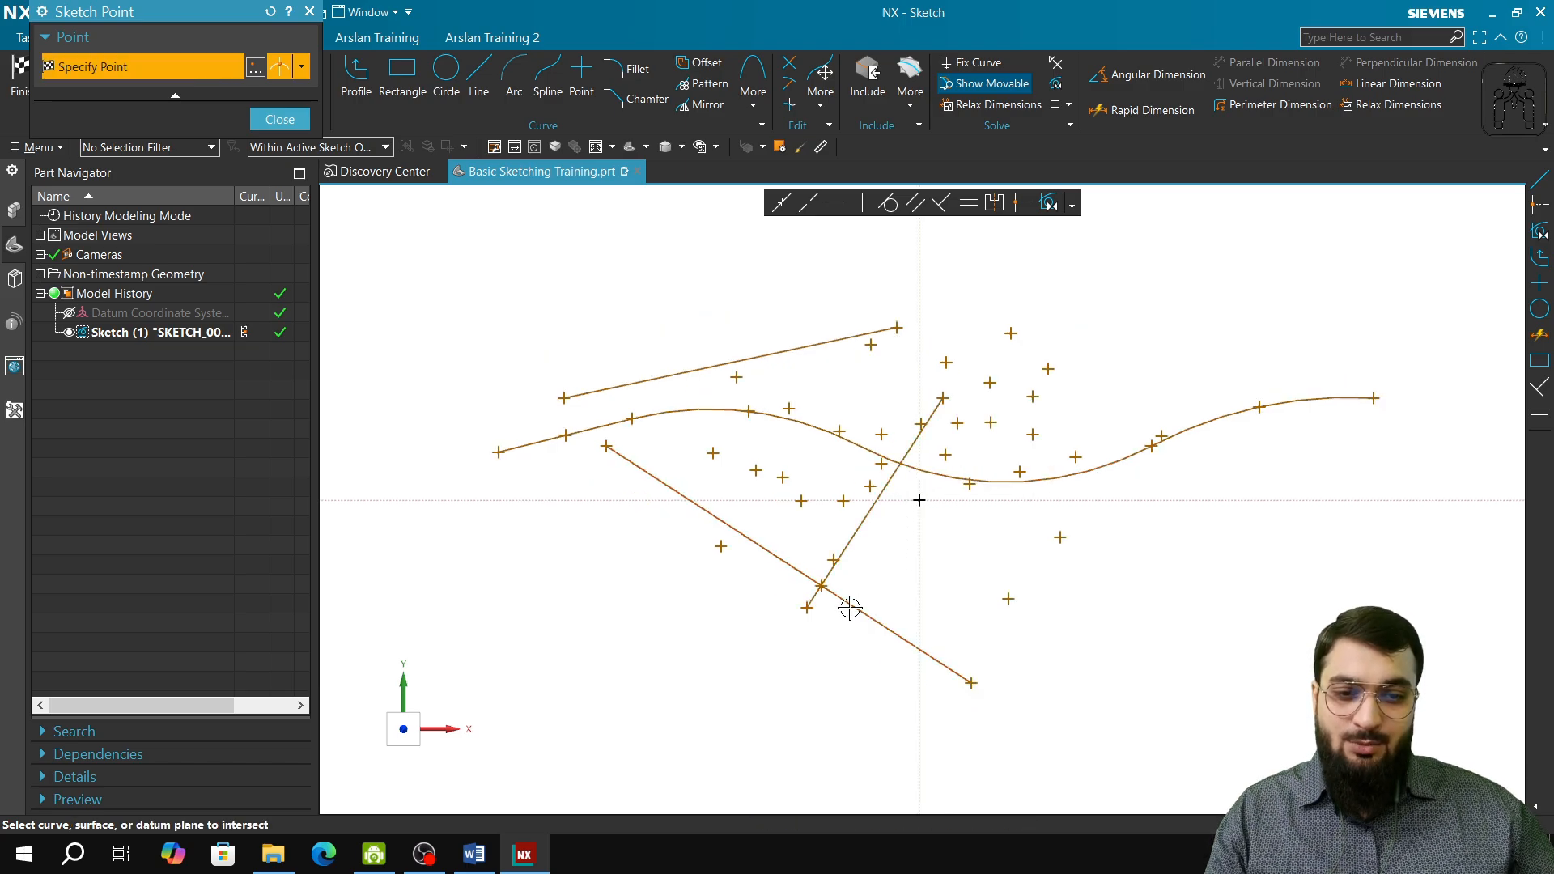
click(911, 458)
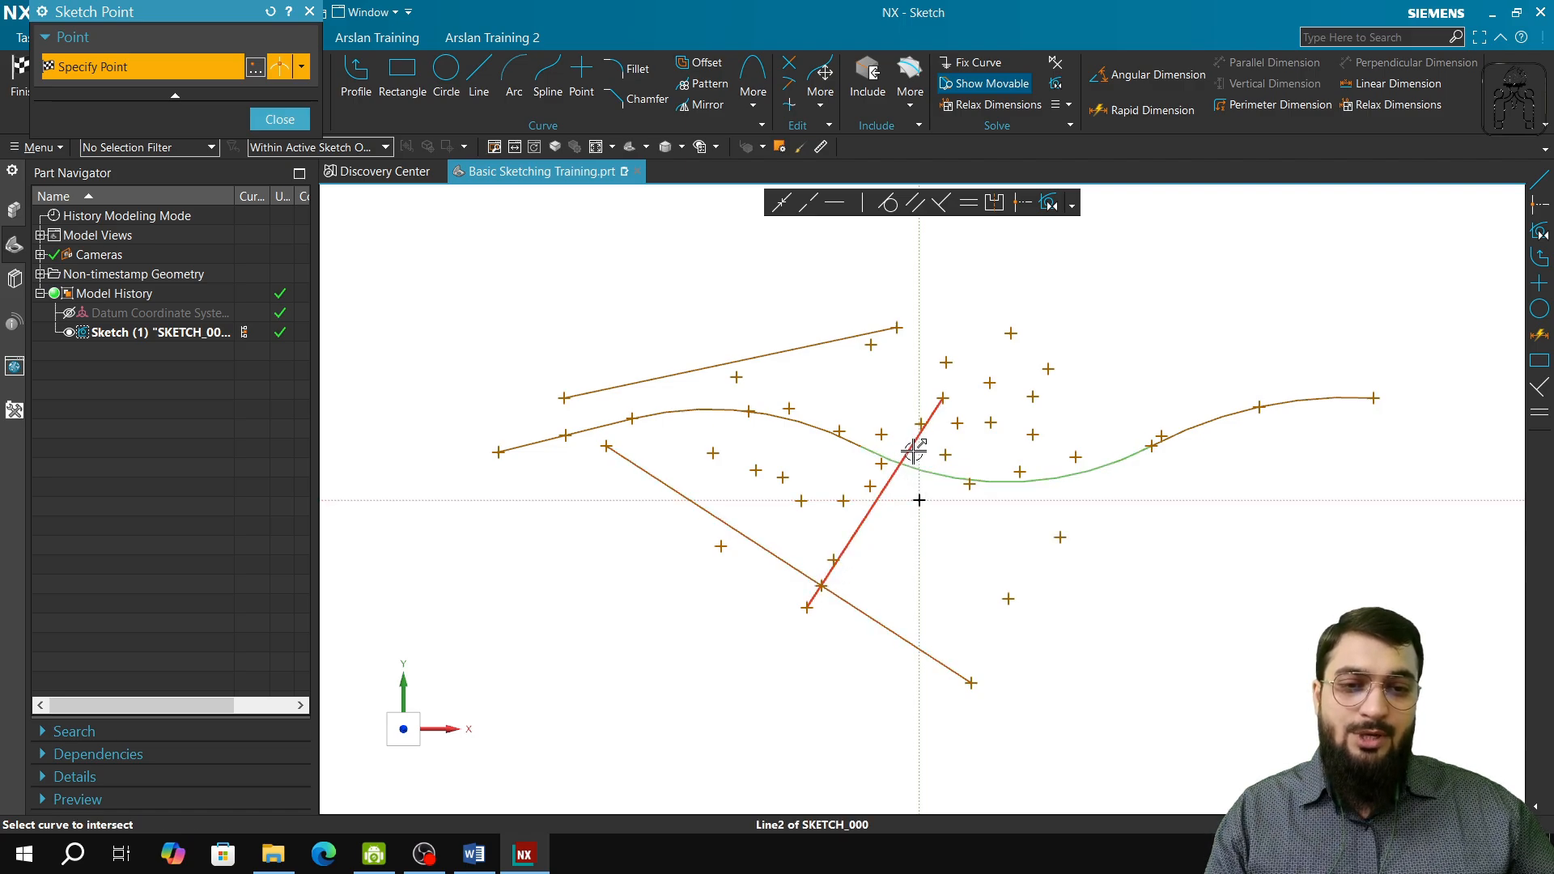
click(914, 452)
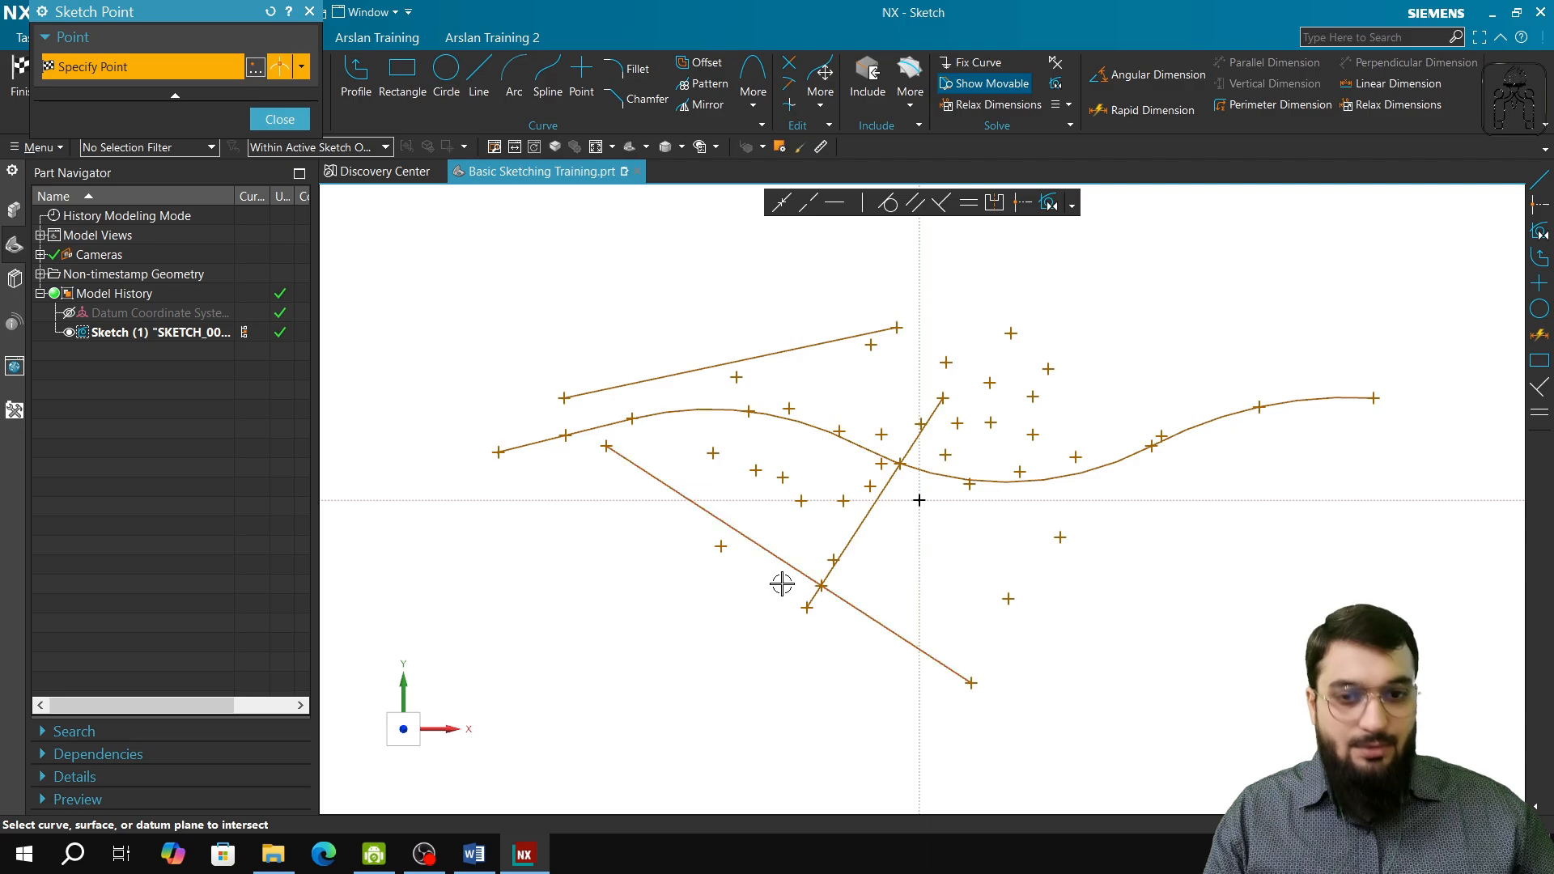
click(1220, 413)
click(1098, 470)
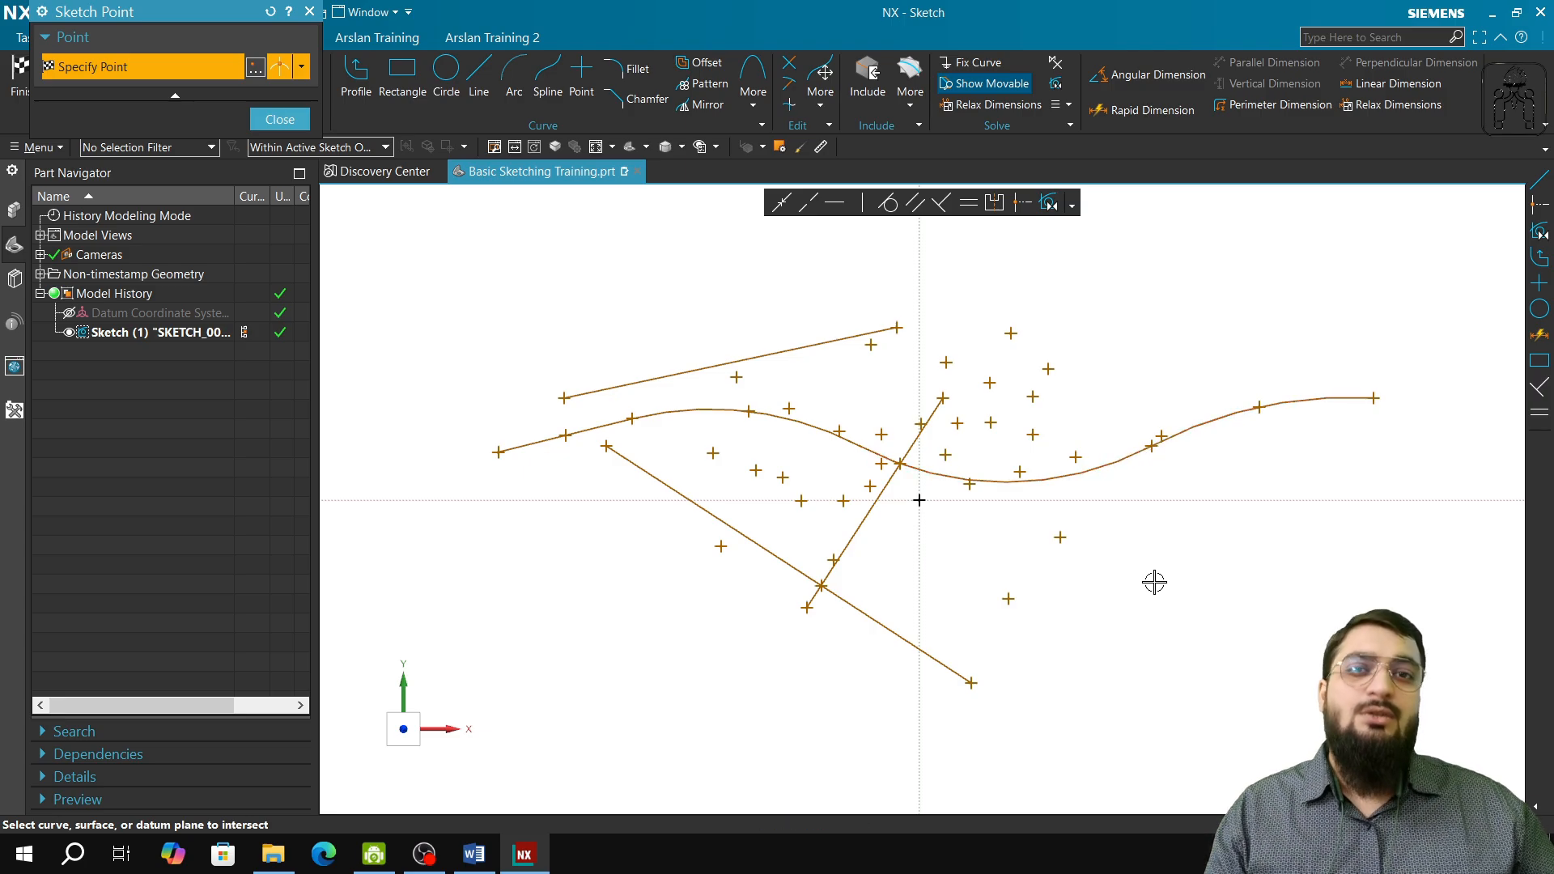
click(303, 68)
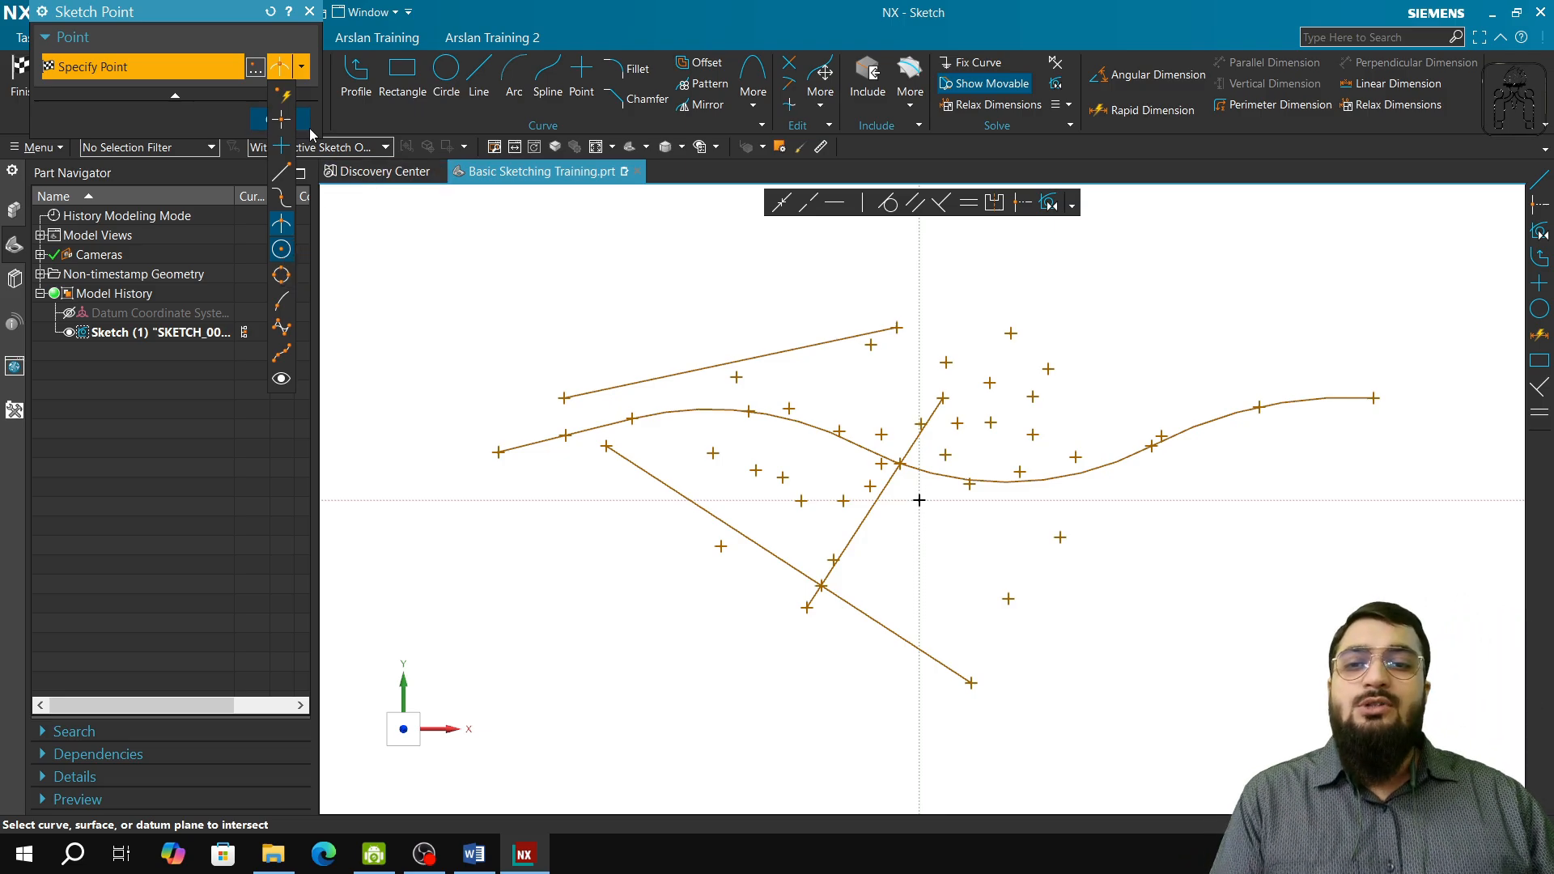
click(310, 12)
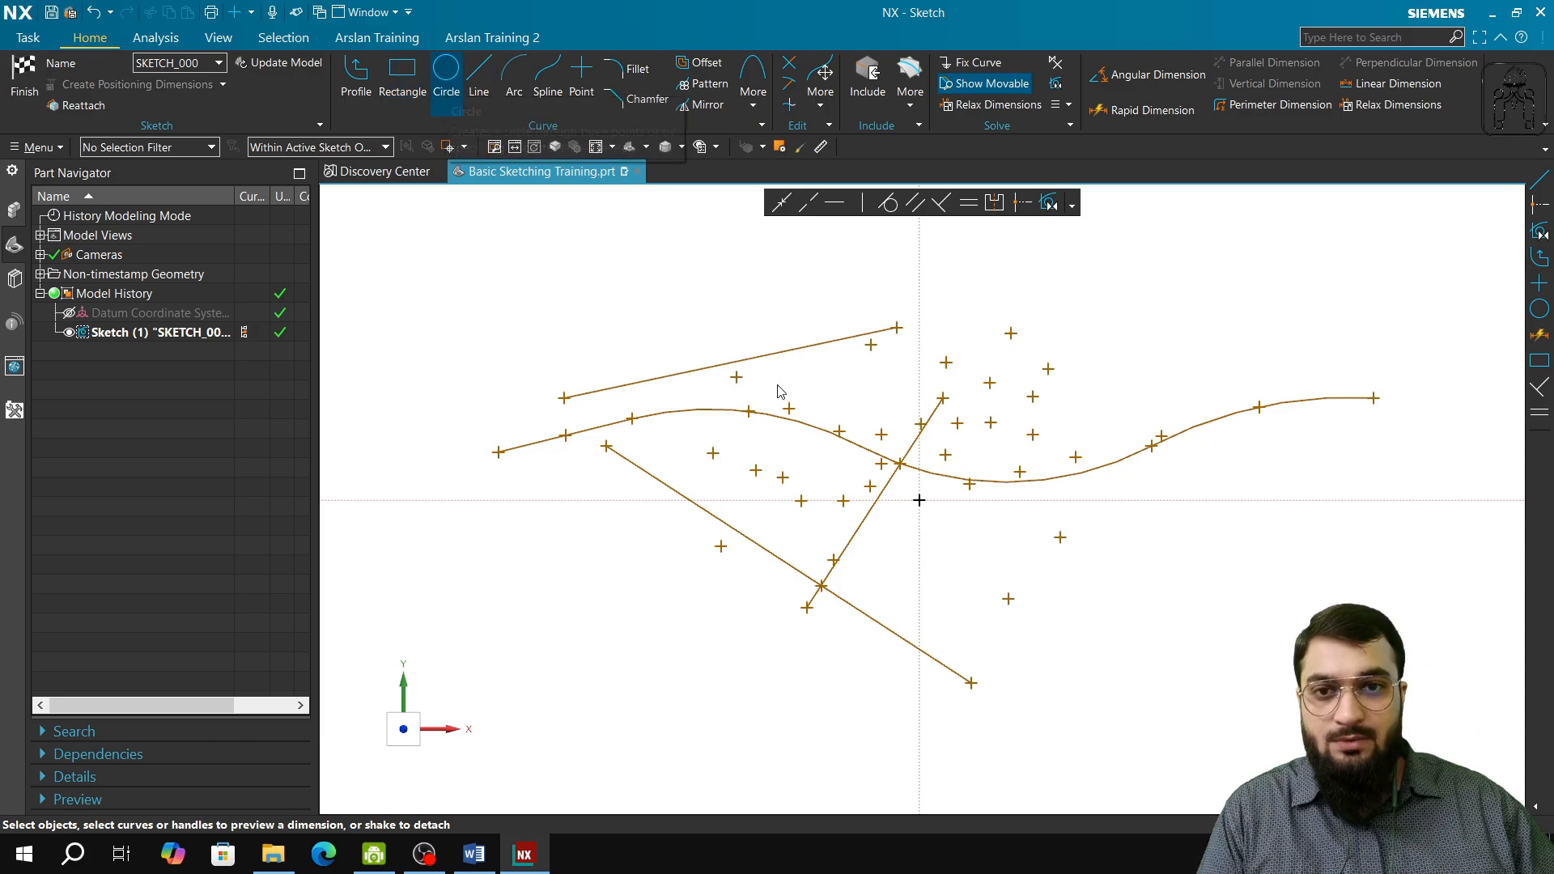
- Using the Point tool's arc center method, place a point at the center of each of the wavy profile's three arcs
click(582, 81)
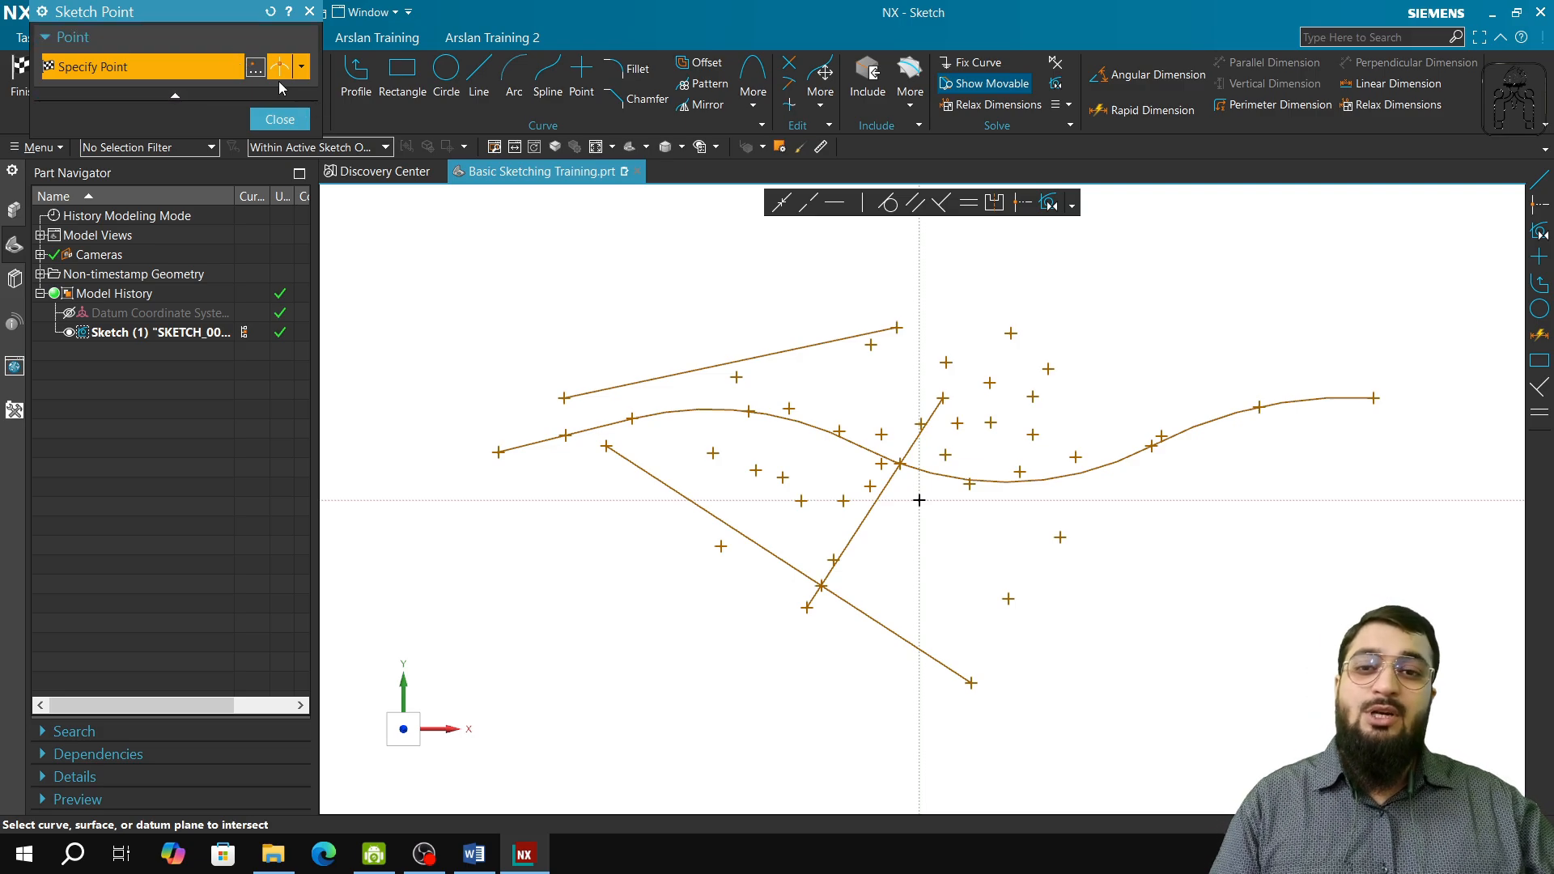
click(303, 74)
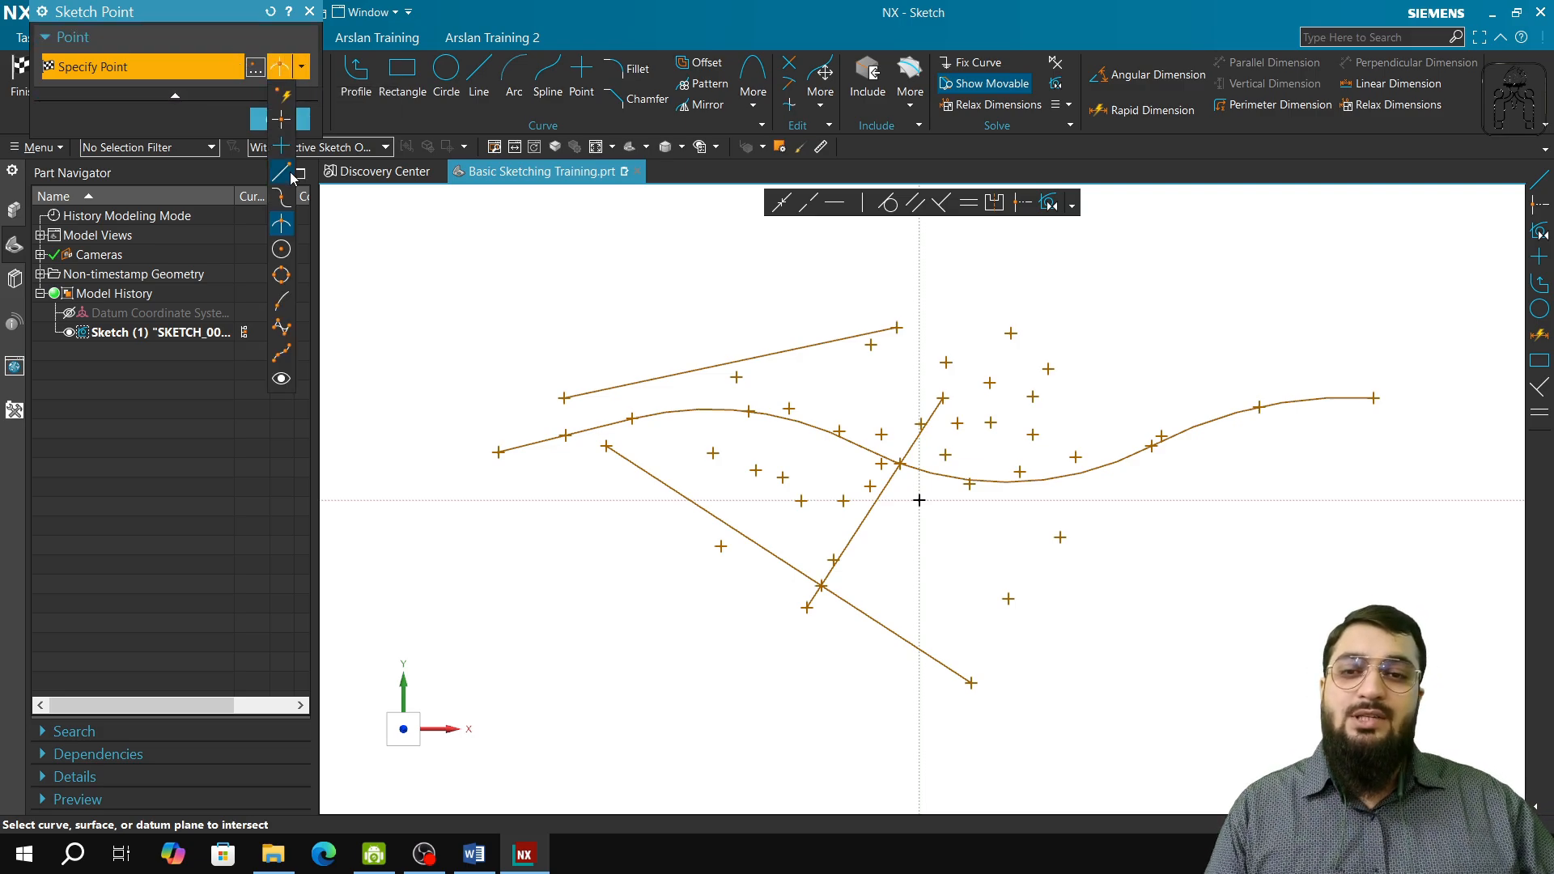
click(282, 273)
click(686, 415)
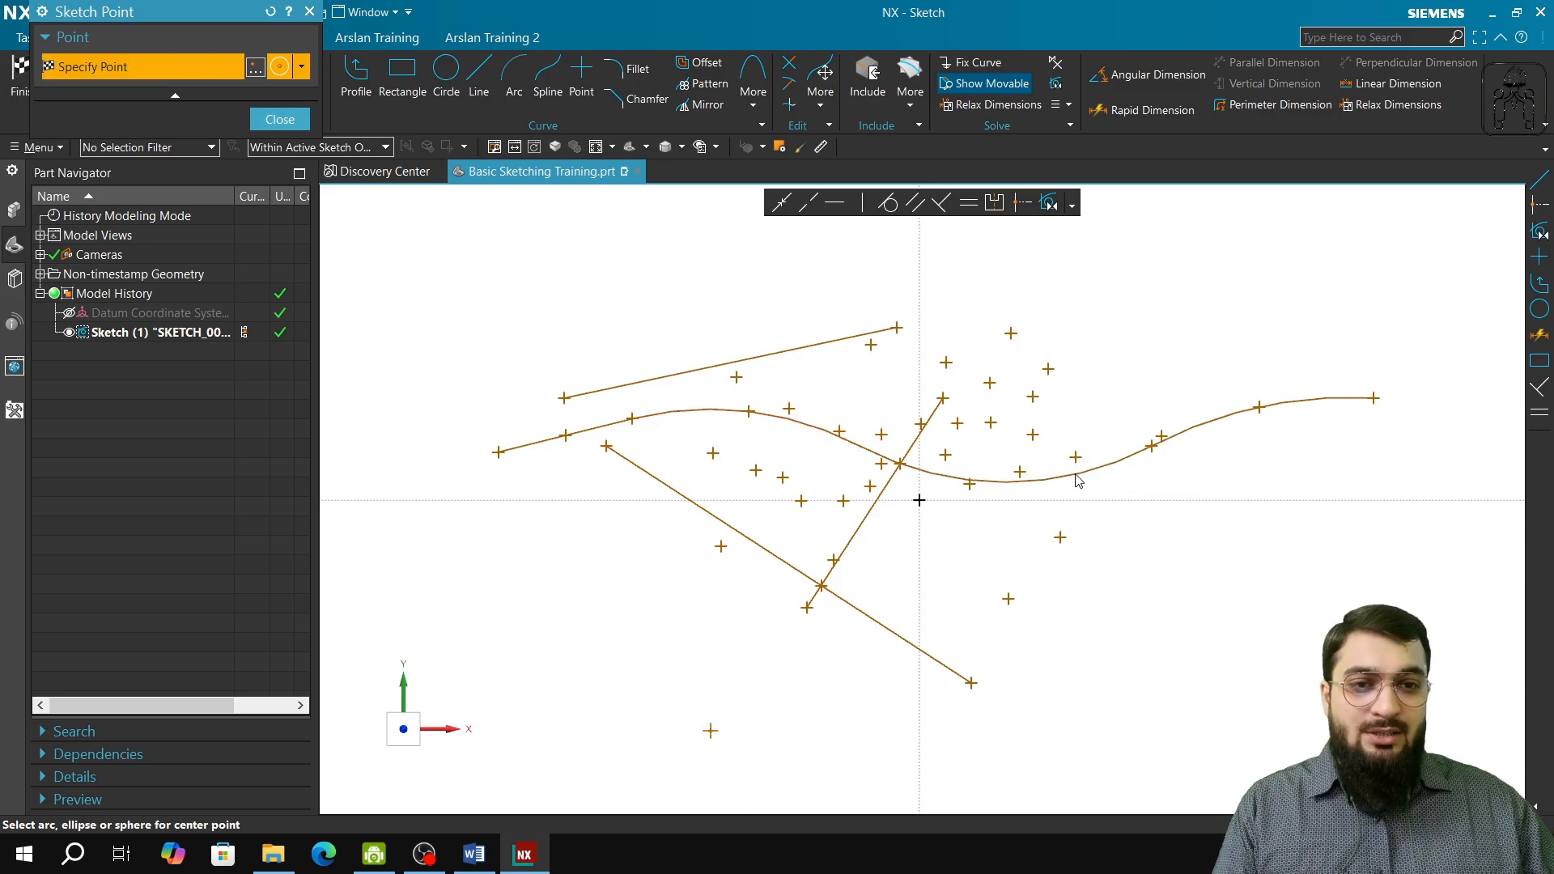
shift+middle_drag(1077, 460, 1077, 669)
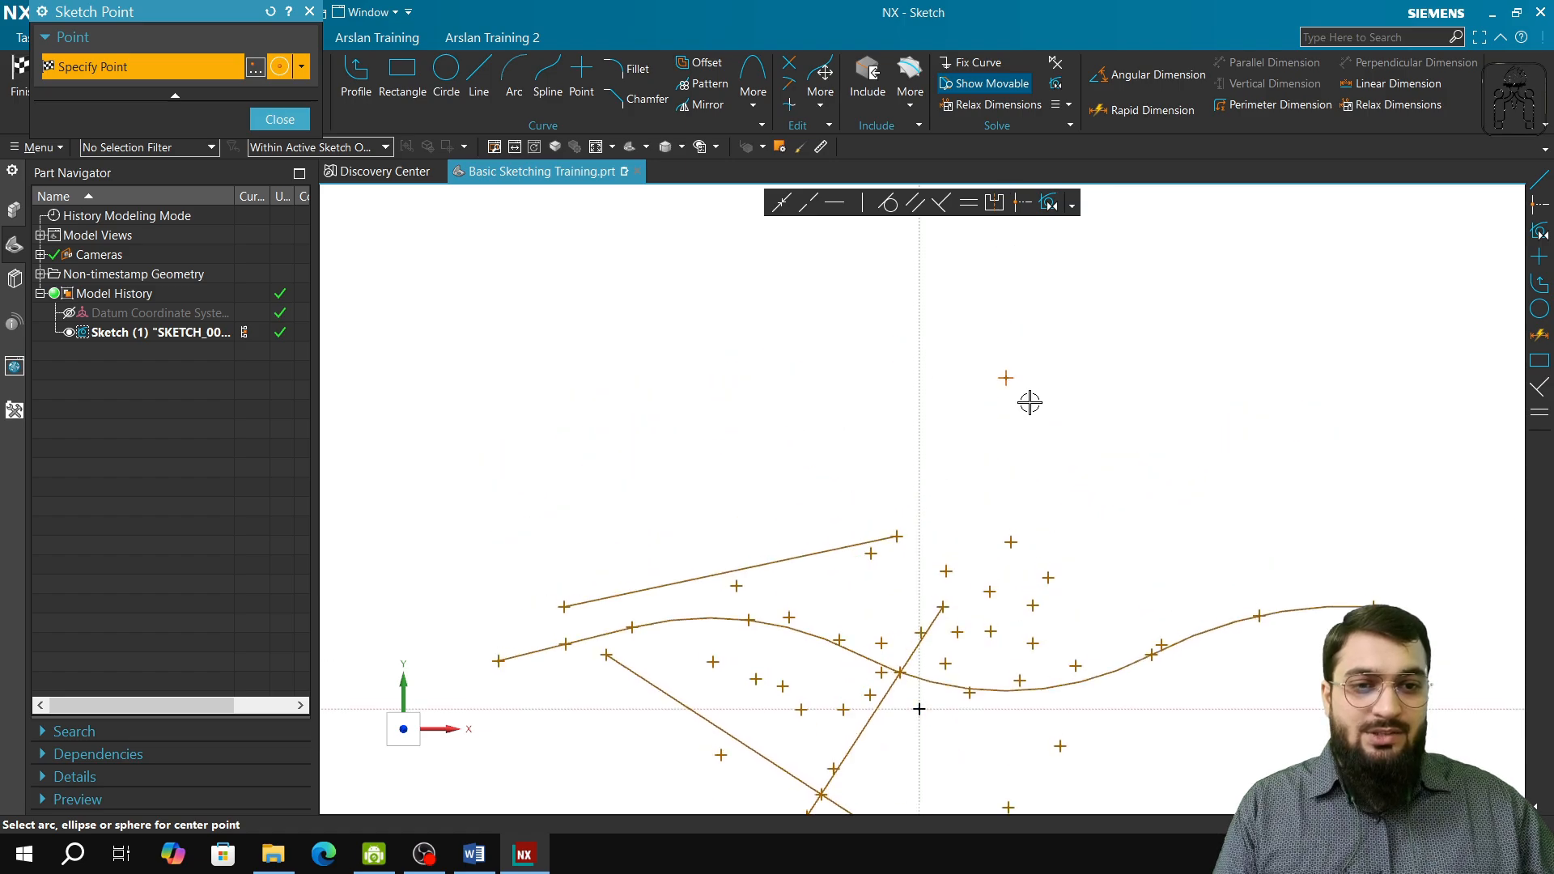
mouse_move(1252, 683)
shift+middle_down()
mouse_move(1144, 472)
mouse_move(1173, 419)
shift+middle_up()
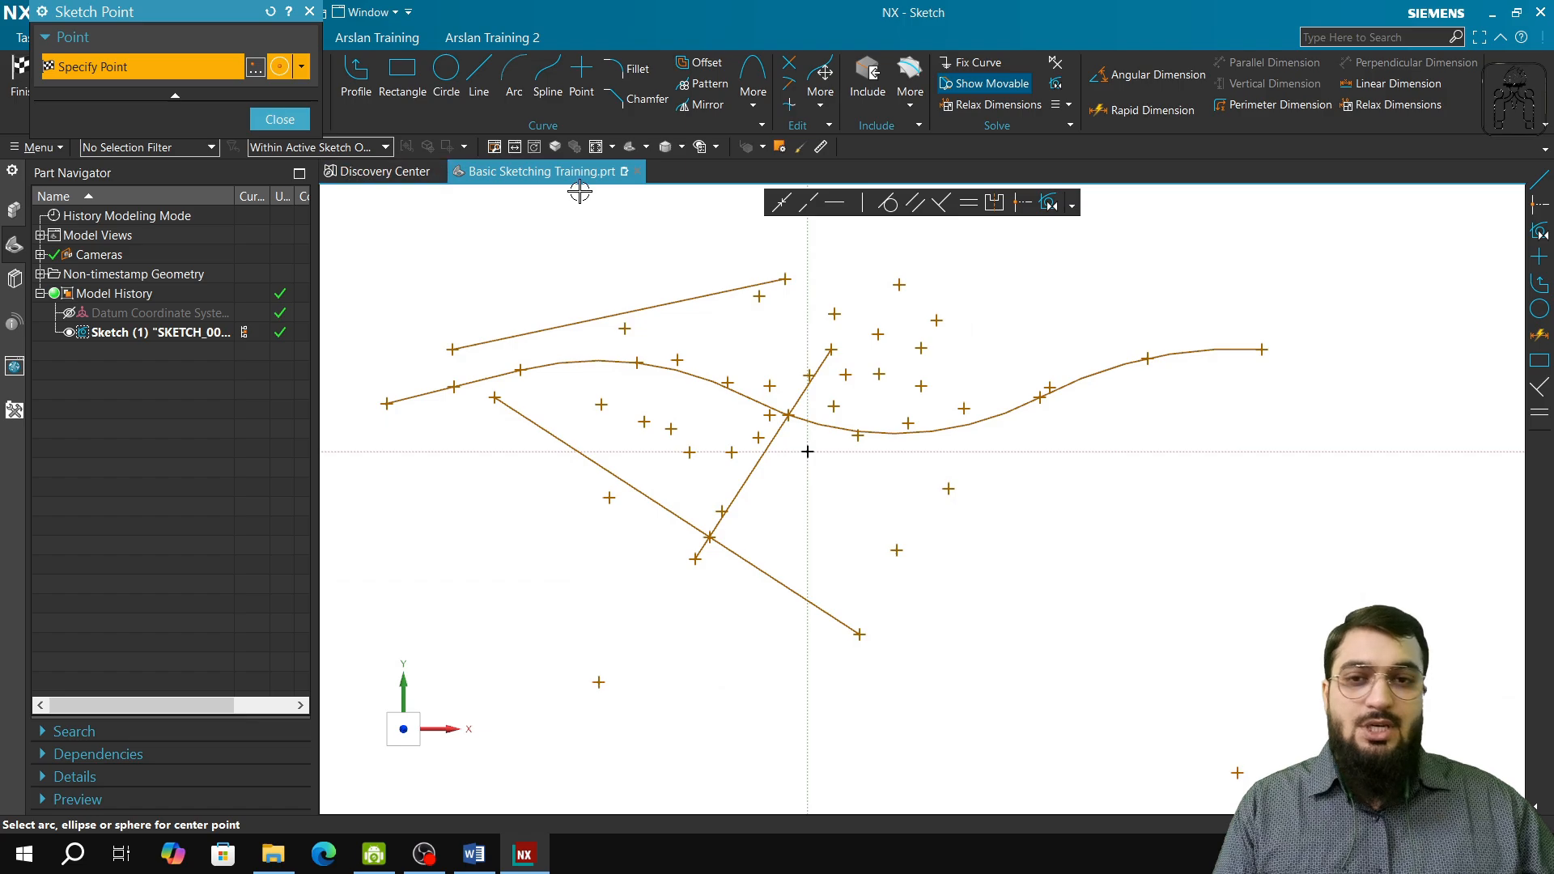
click(302, 71)
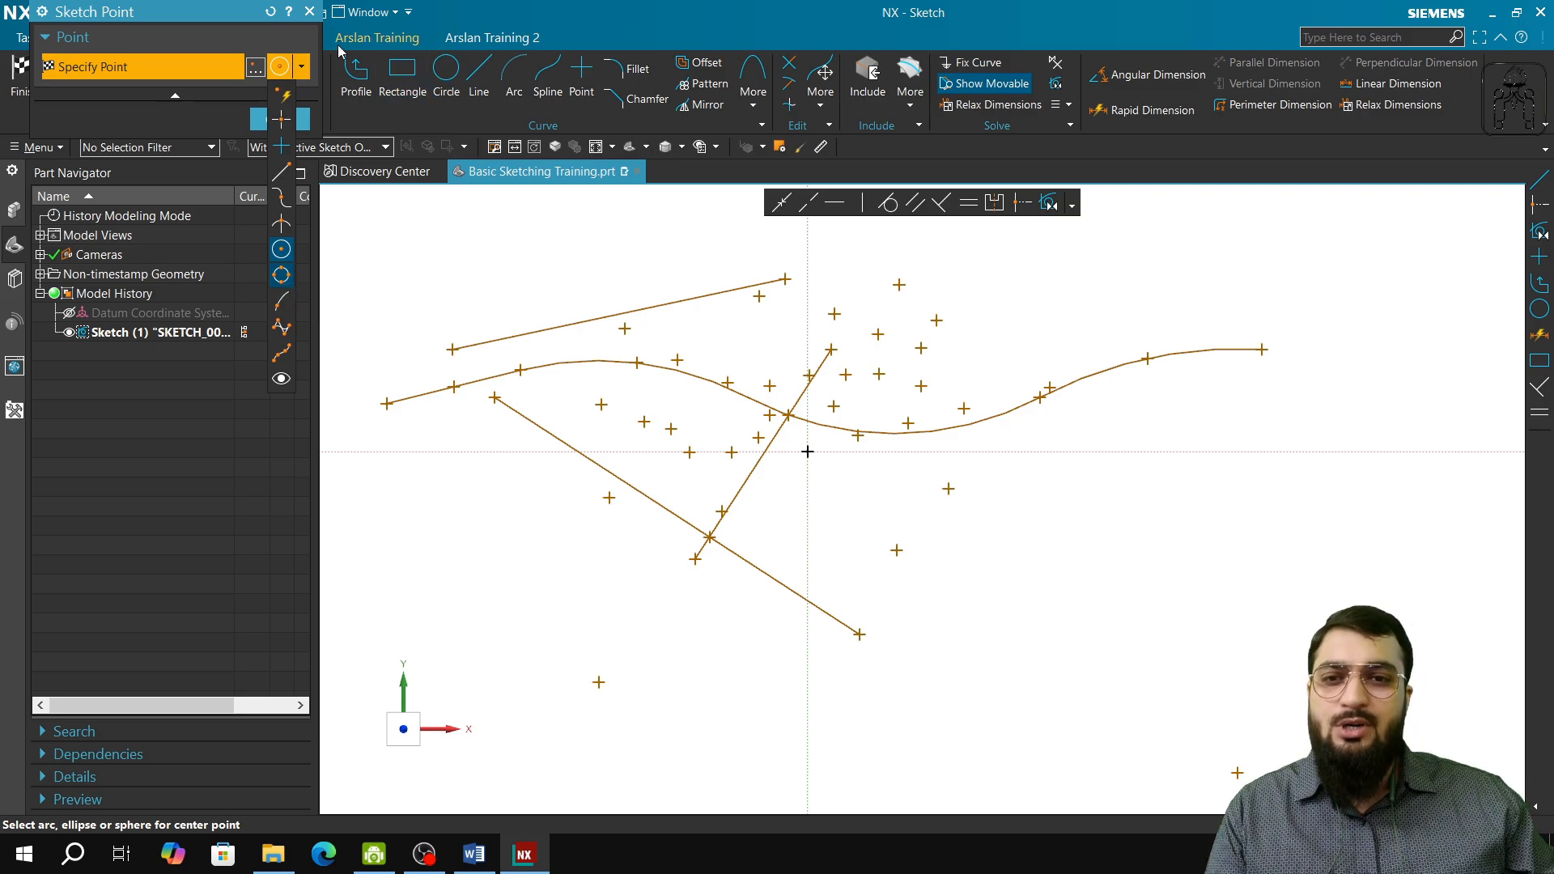
click(310, 11)
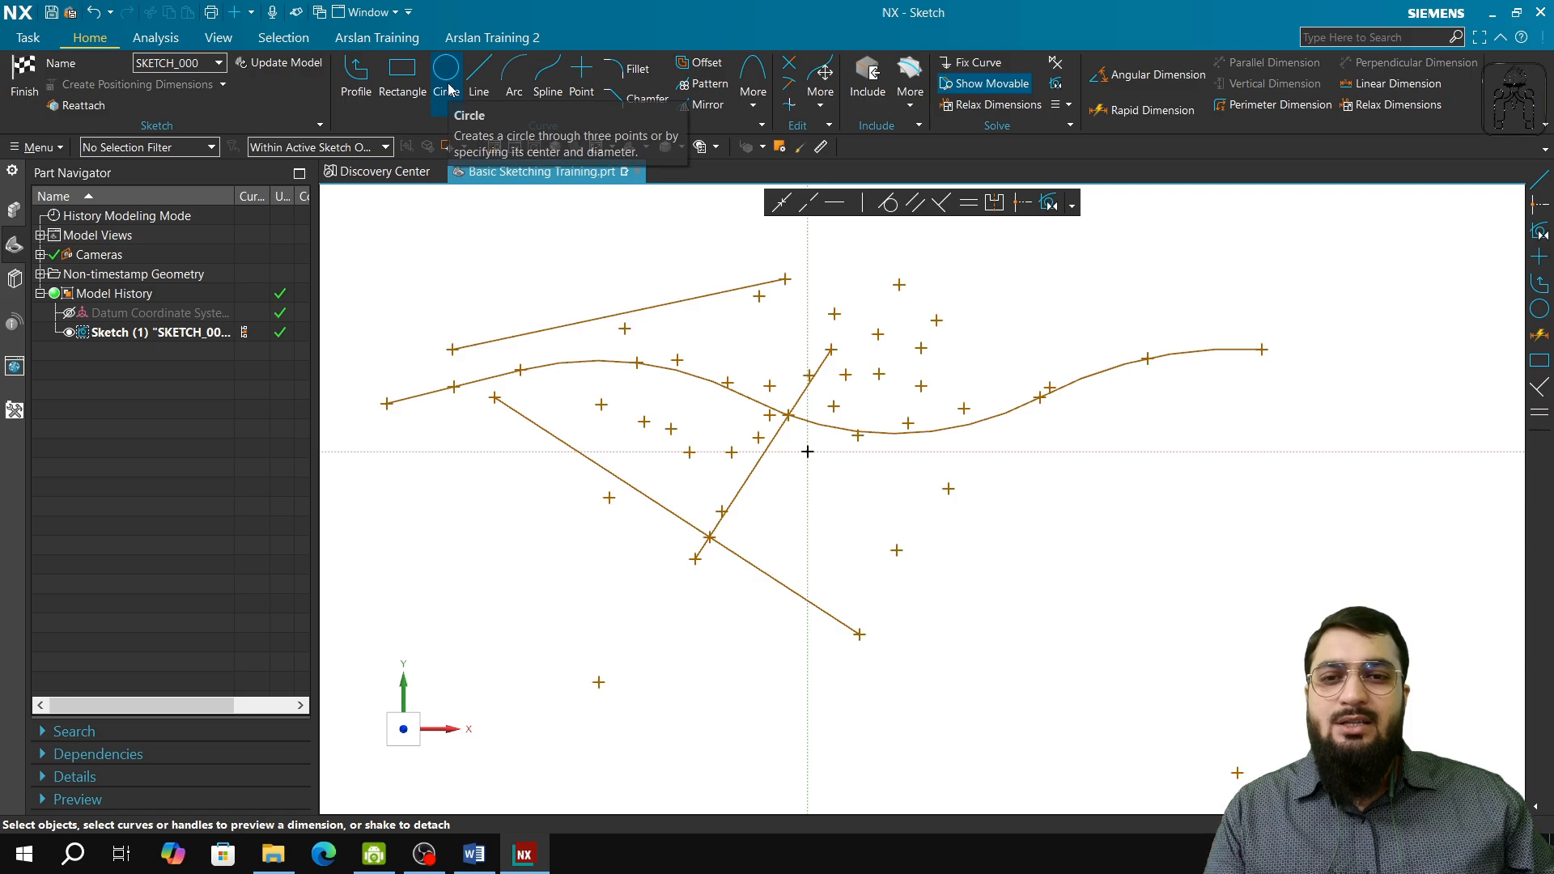
- Draw a small circle by center and diameter just below the right-hand part of the wavy profile
click(446, 72)
click(1084, 500)
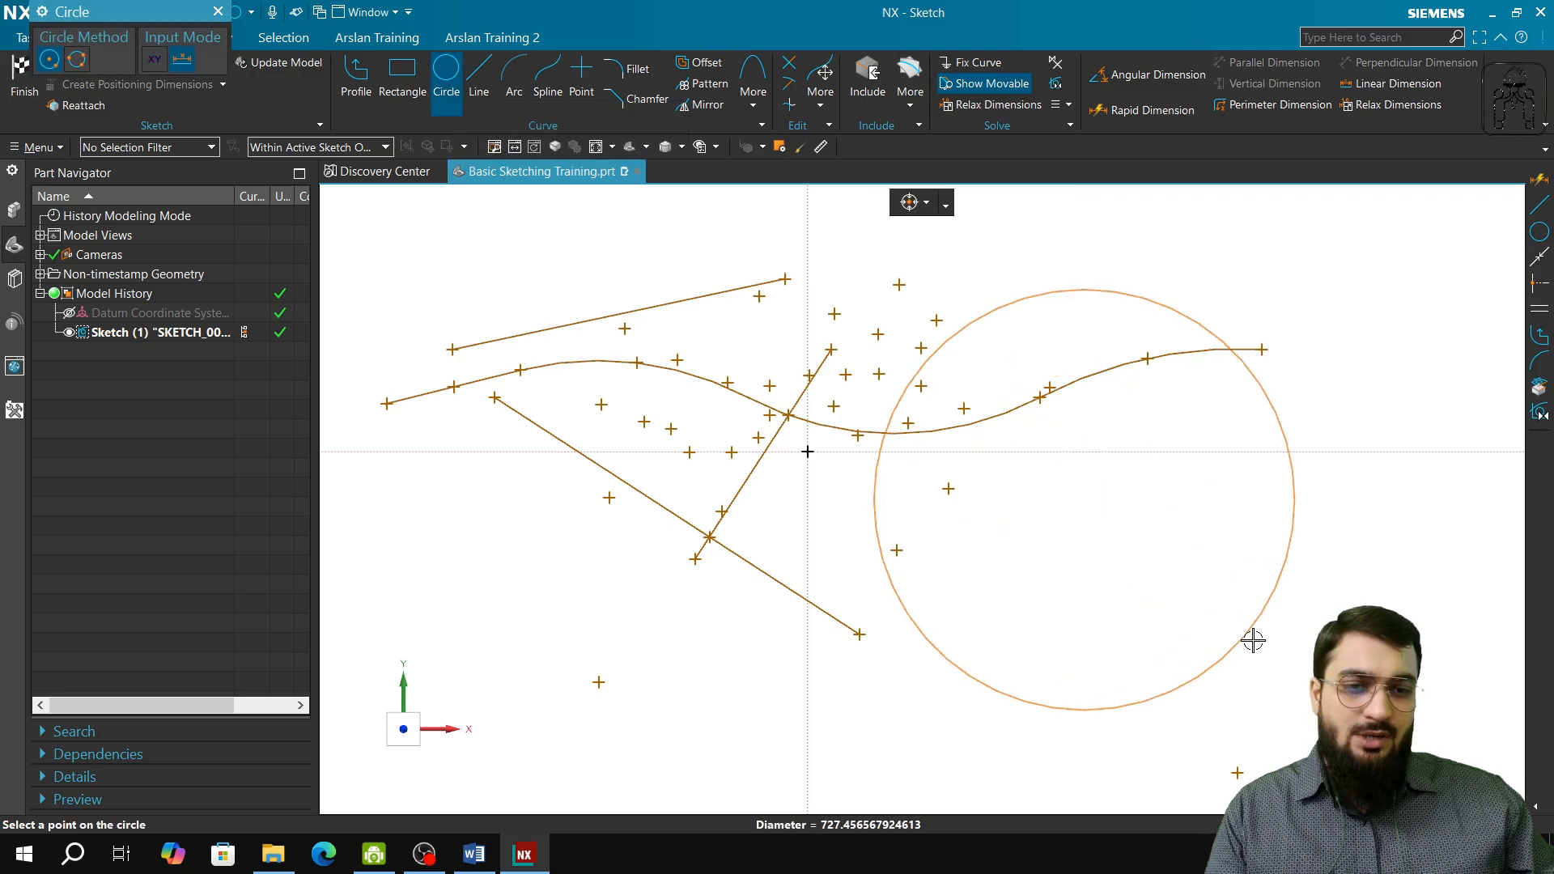
click(1135, 549)
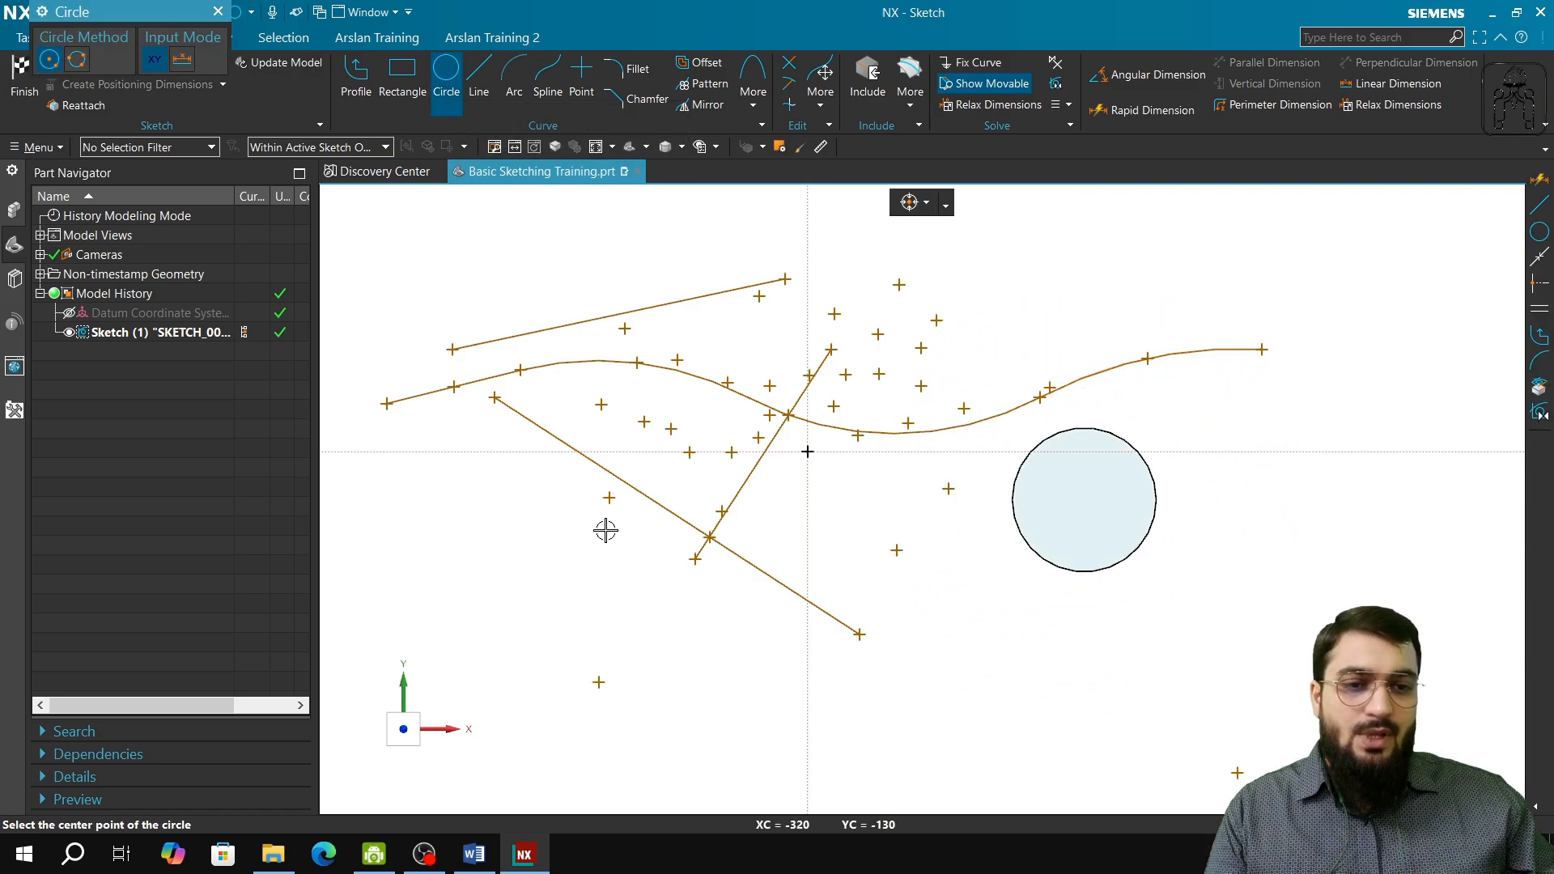
click(217, 13)
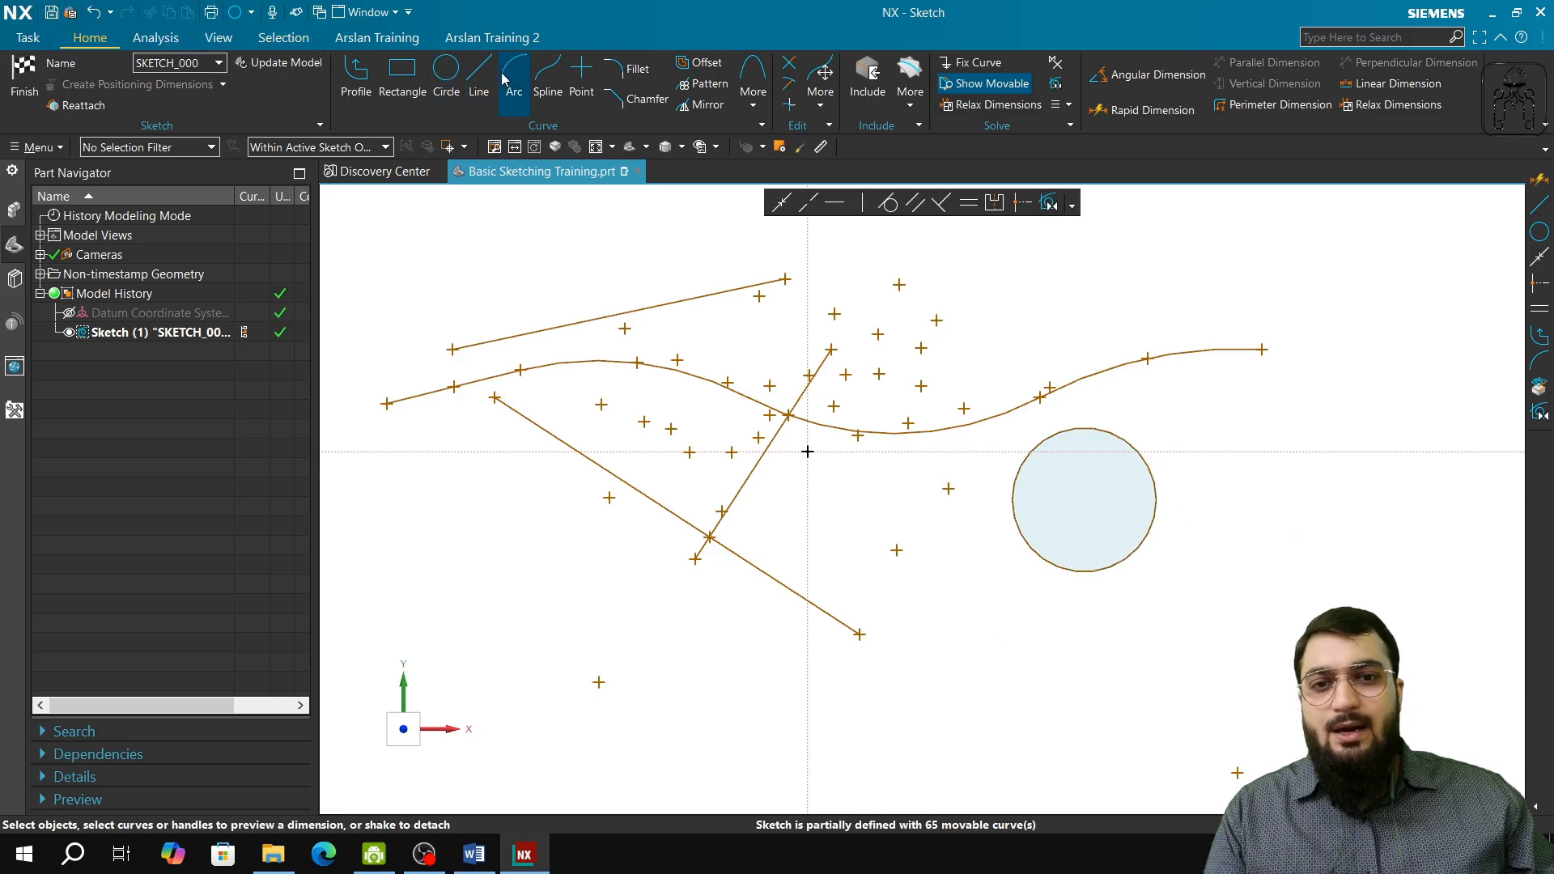
- Using the Point tool with the Quadrant Point method, place a point at the circle's upper quadrant
click(581, 72)
click(301, 67)
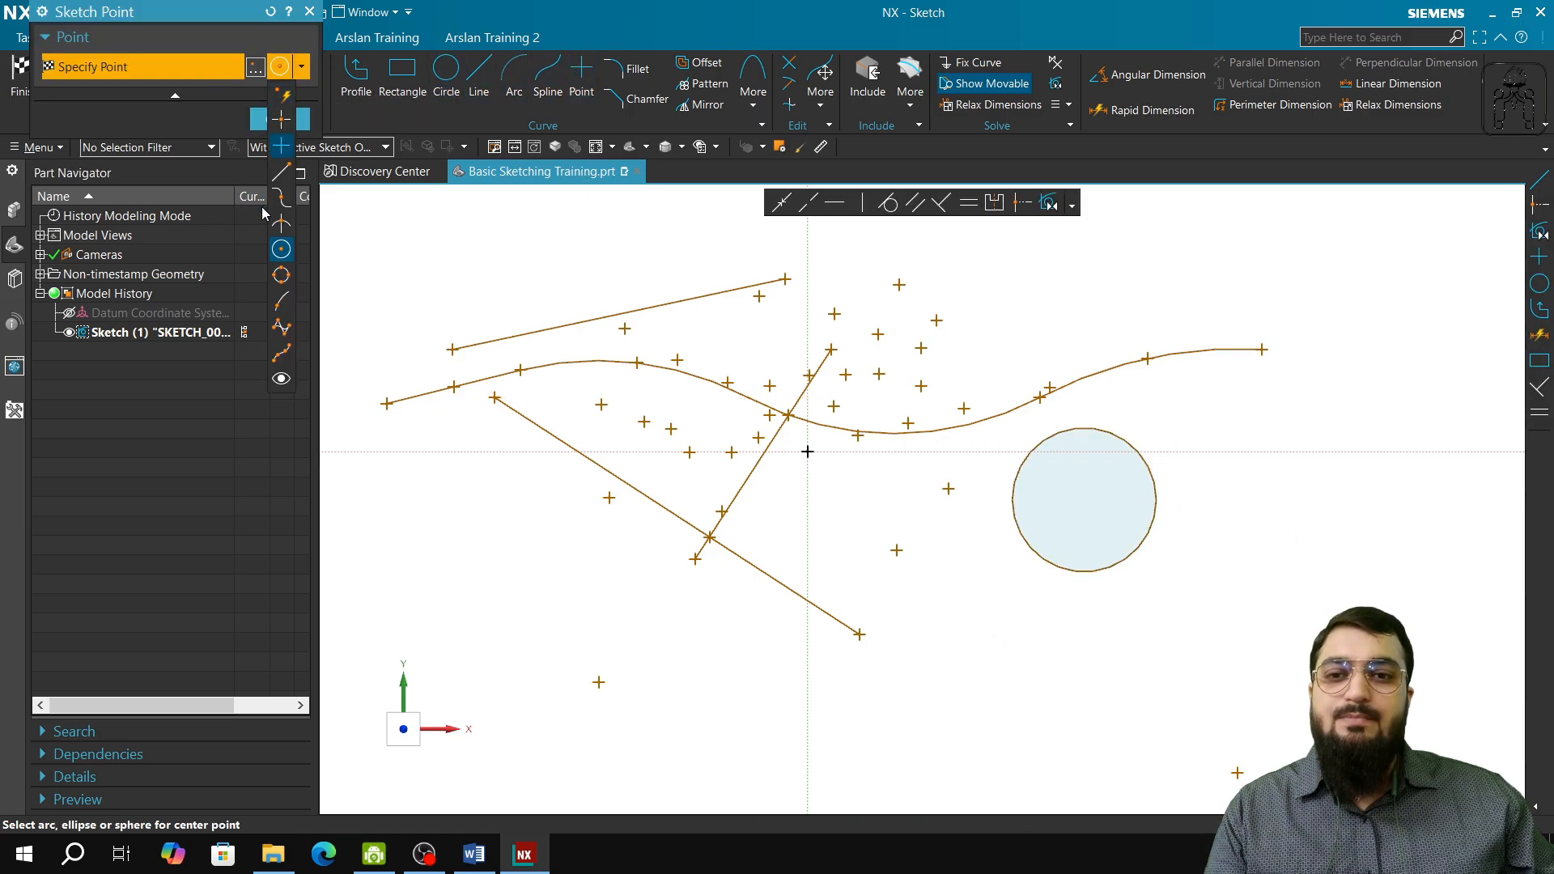
click(282, 276)
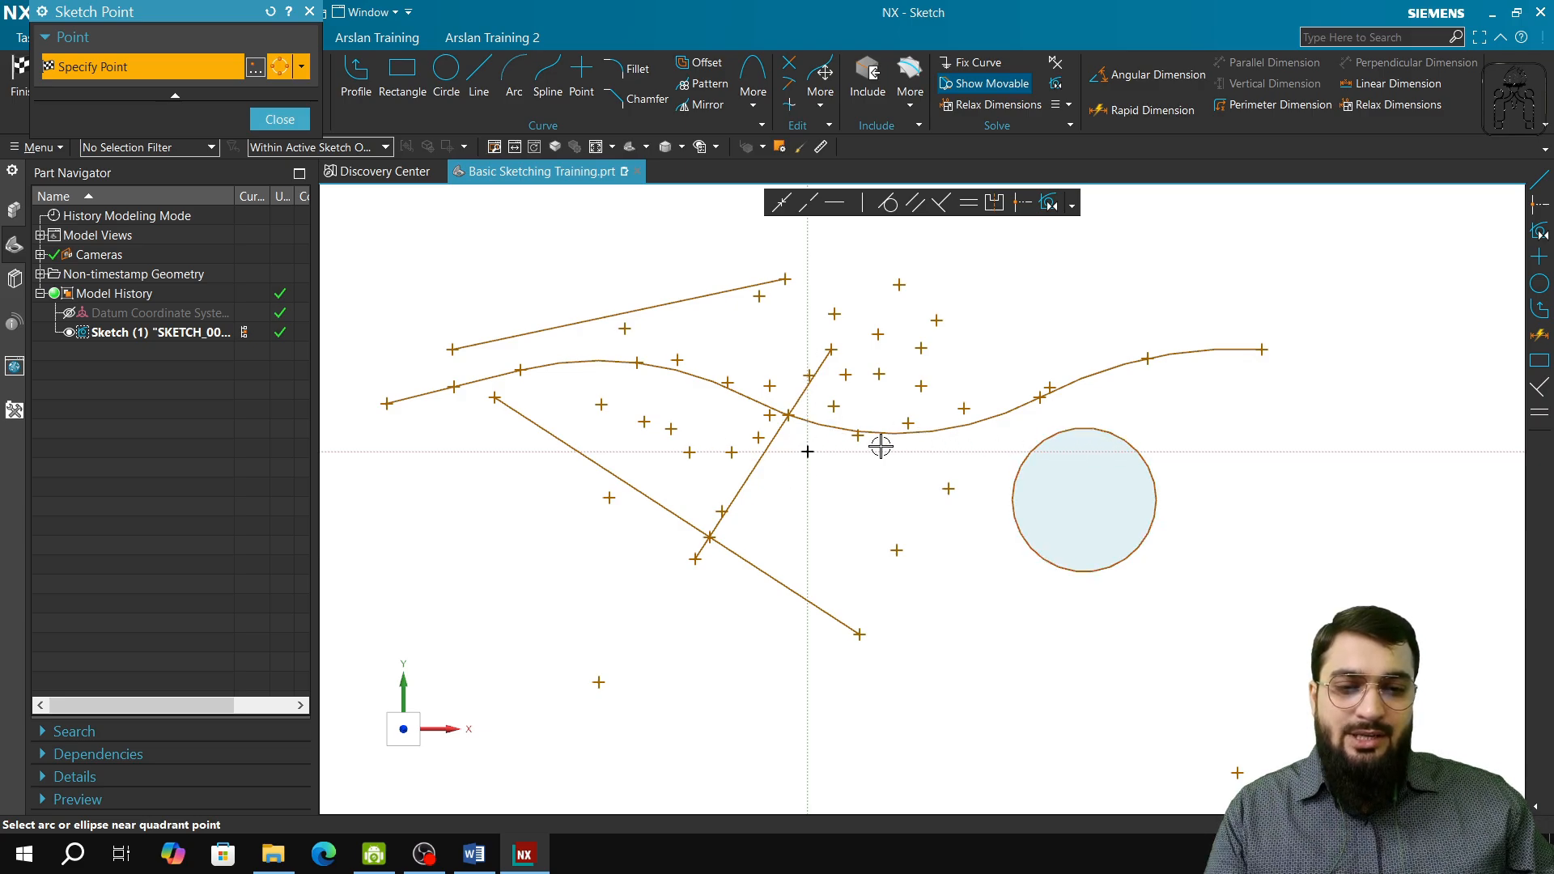
mouse_move(479, 736)
middle_down()
mouse_move(537, 713)
mouse_move(472, 666)
mouse_move(528, 713)
middle_up()
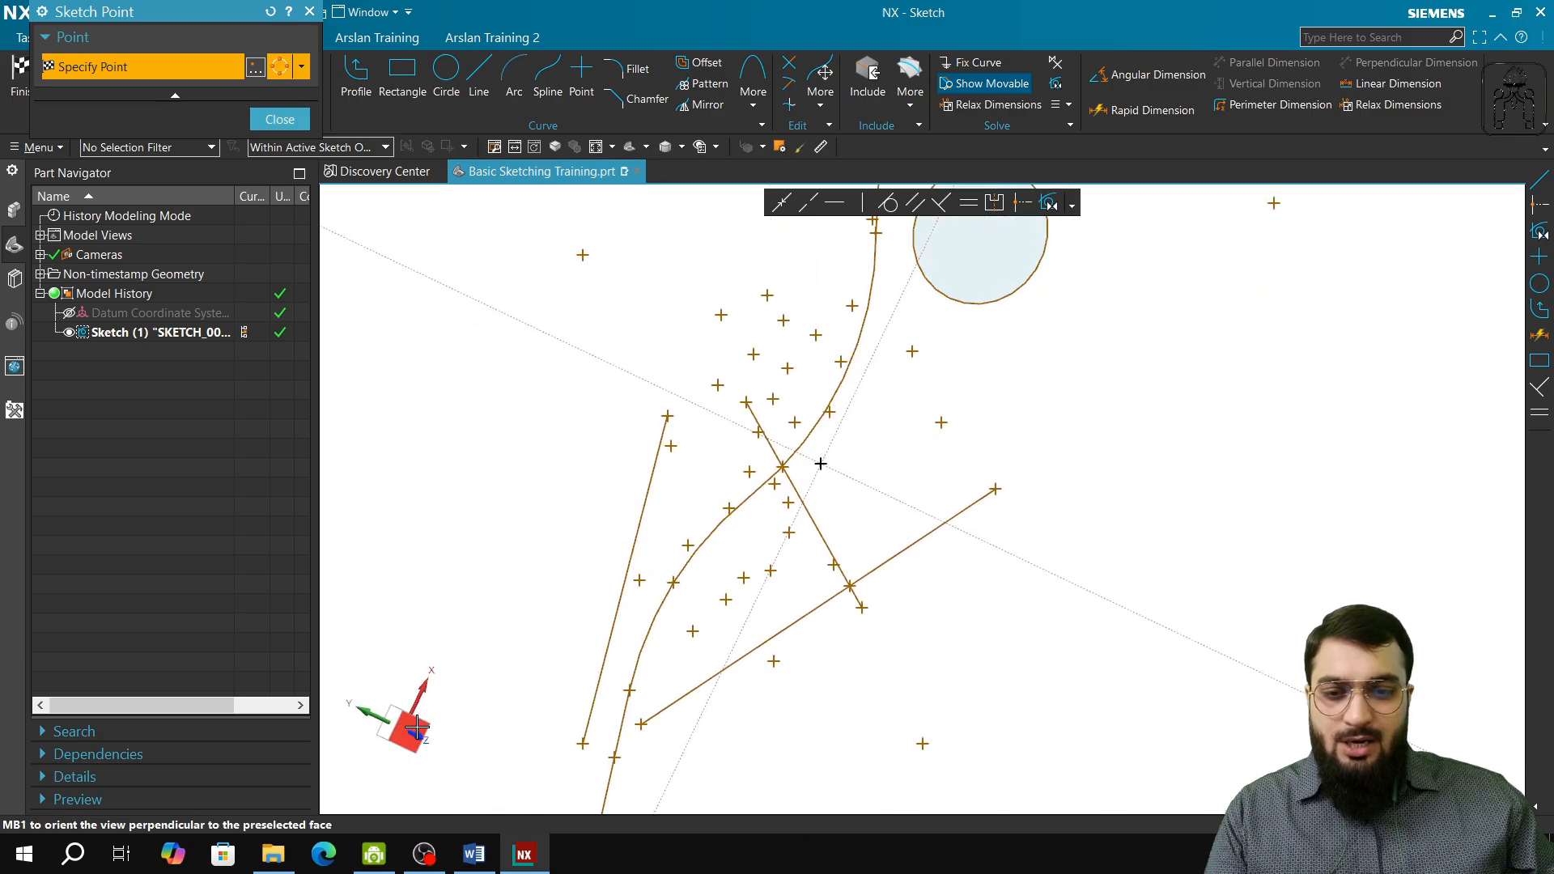
click(412, 730)
click(402, 728)
mouse_move(385, 661)
mouse_down()
mouse_move(440, 562)
mouse_move(969, 716)
mouse_move(1294, 464)
mouse_up()
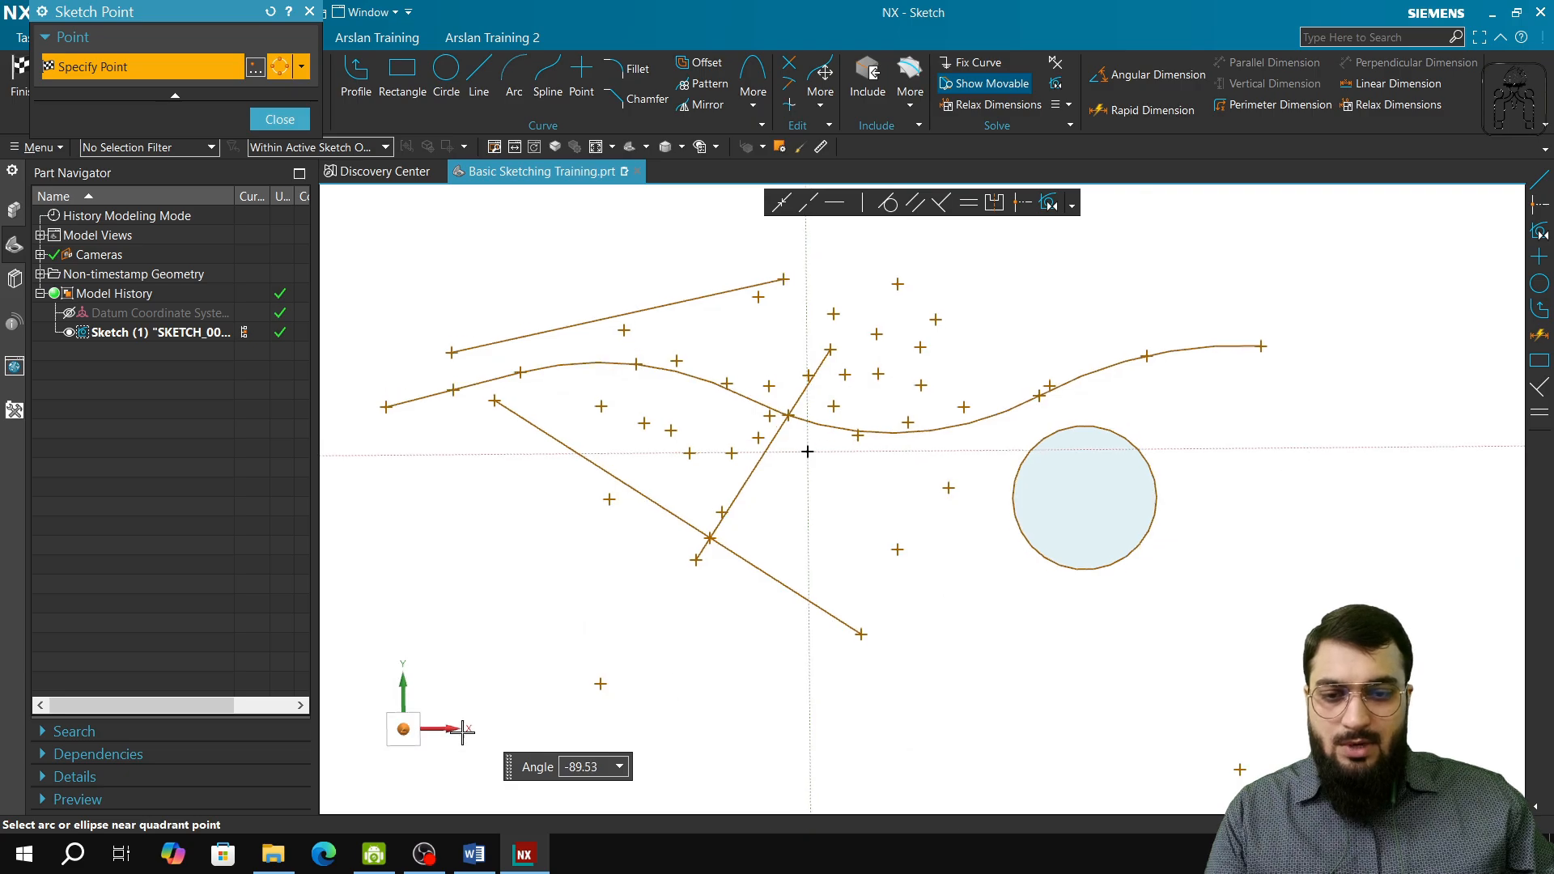
click(411, 736)
click(412, 737)
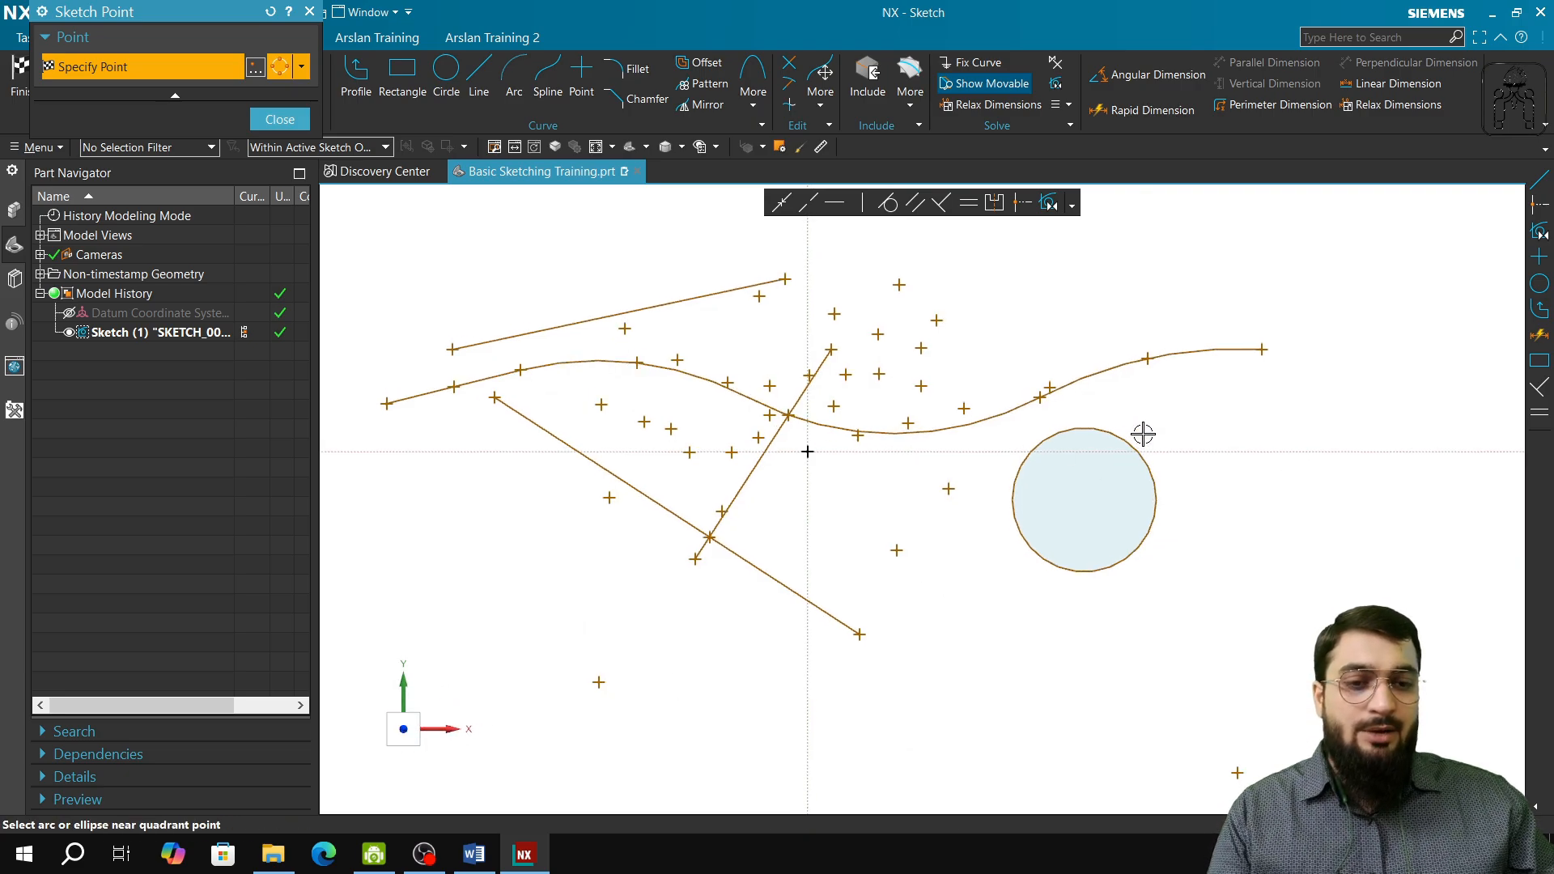
click(1107, 435)
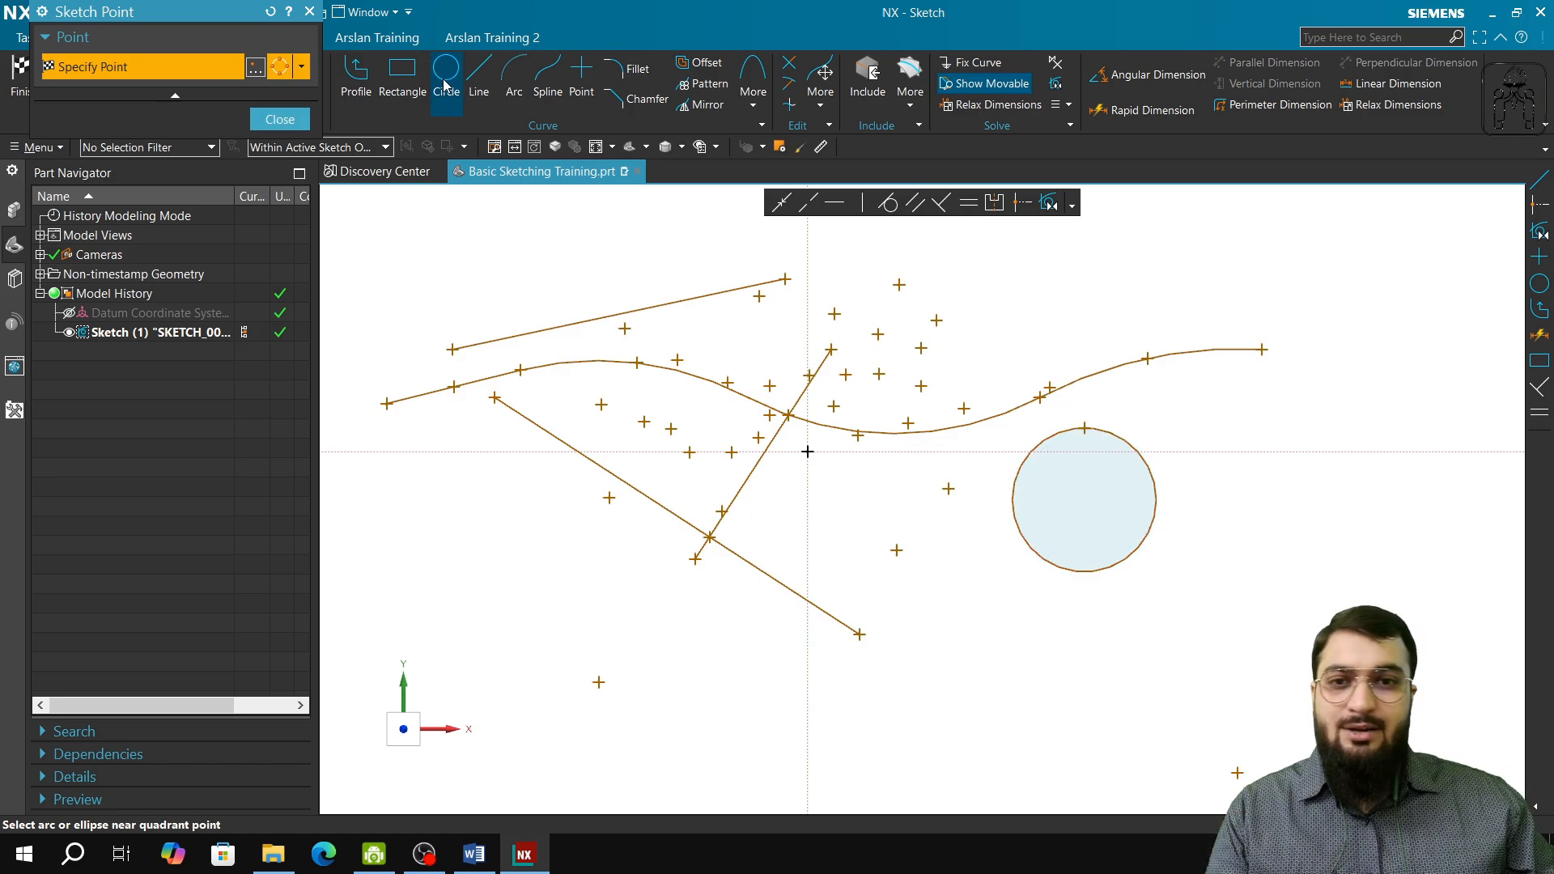
- Draw a horizontal line to the right and a vertical line upward from the circle's center, both extending beyond the circle
click(479, 79)
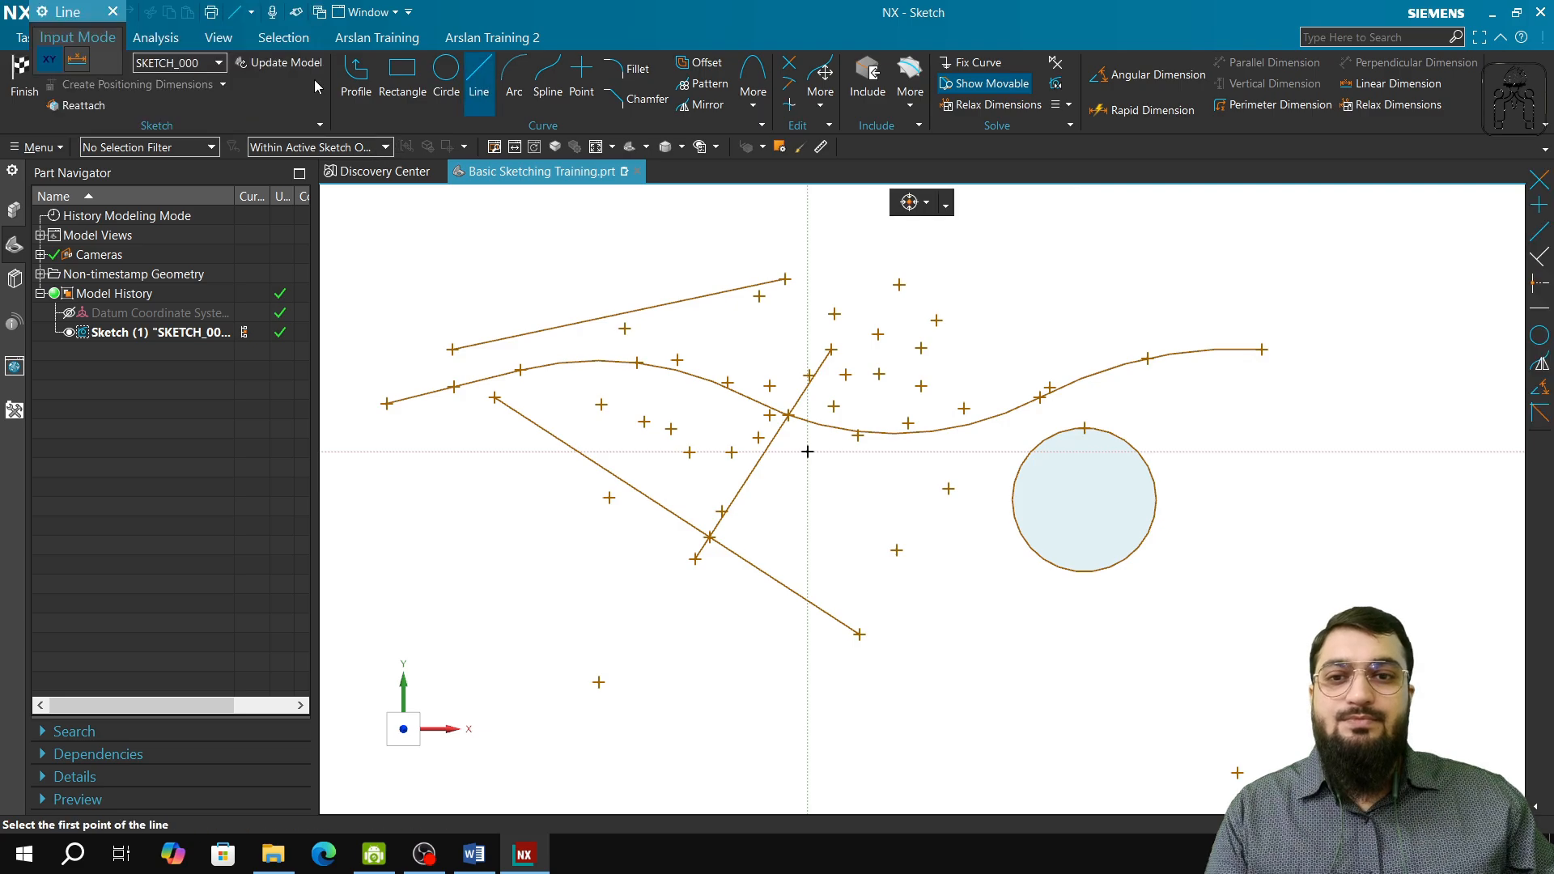
click(1084, 500)
click(1334, 499)
click(1086, 500)
click(1087, 279)
click(113, 11)
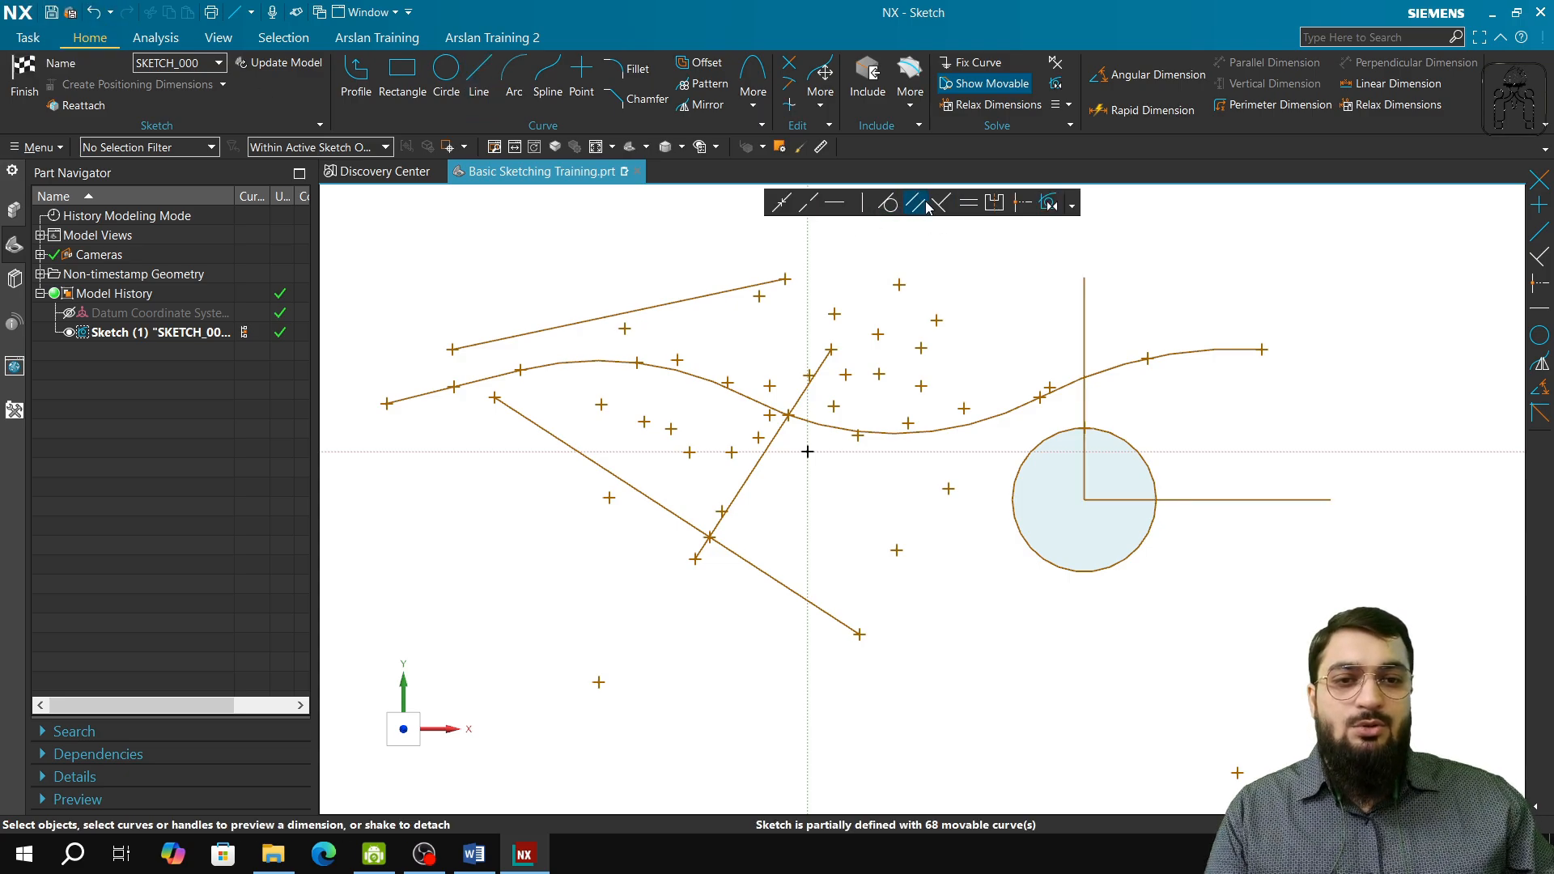
- Make the vertical line from the circle's center parallel to the sketch's vertical axis
click(915, 203)
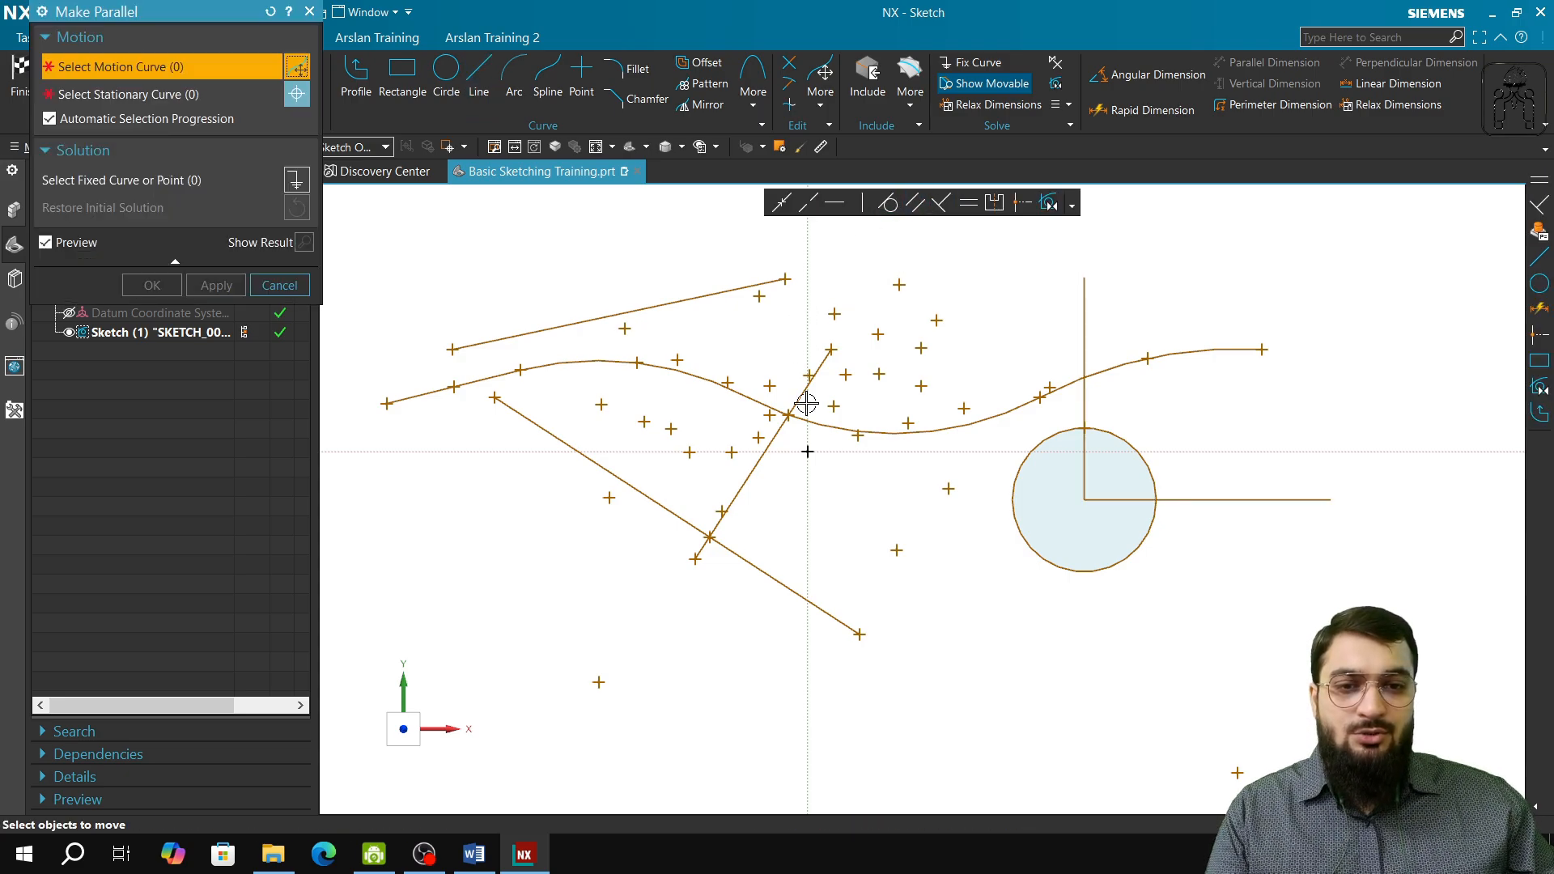
click(403, 688)
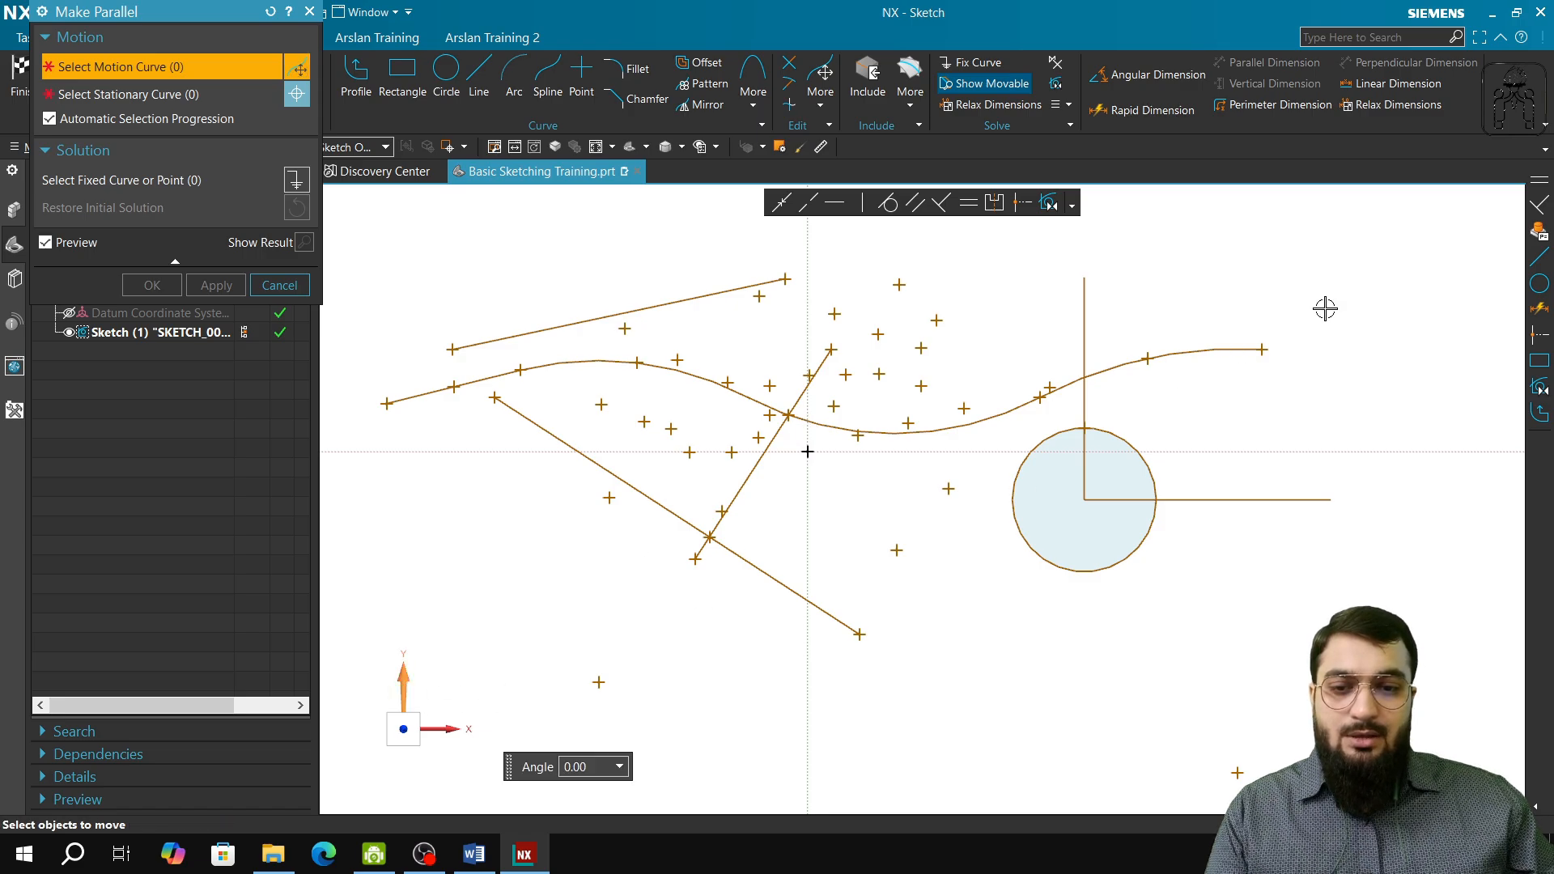
click(1088, 334)
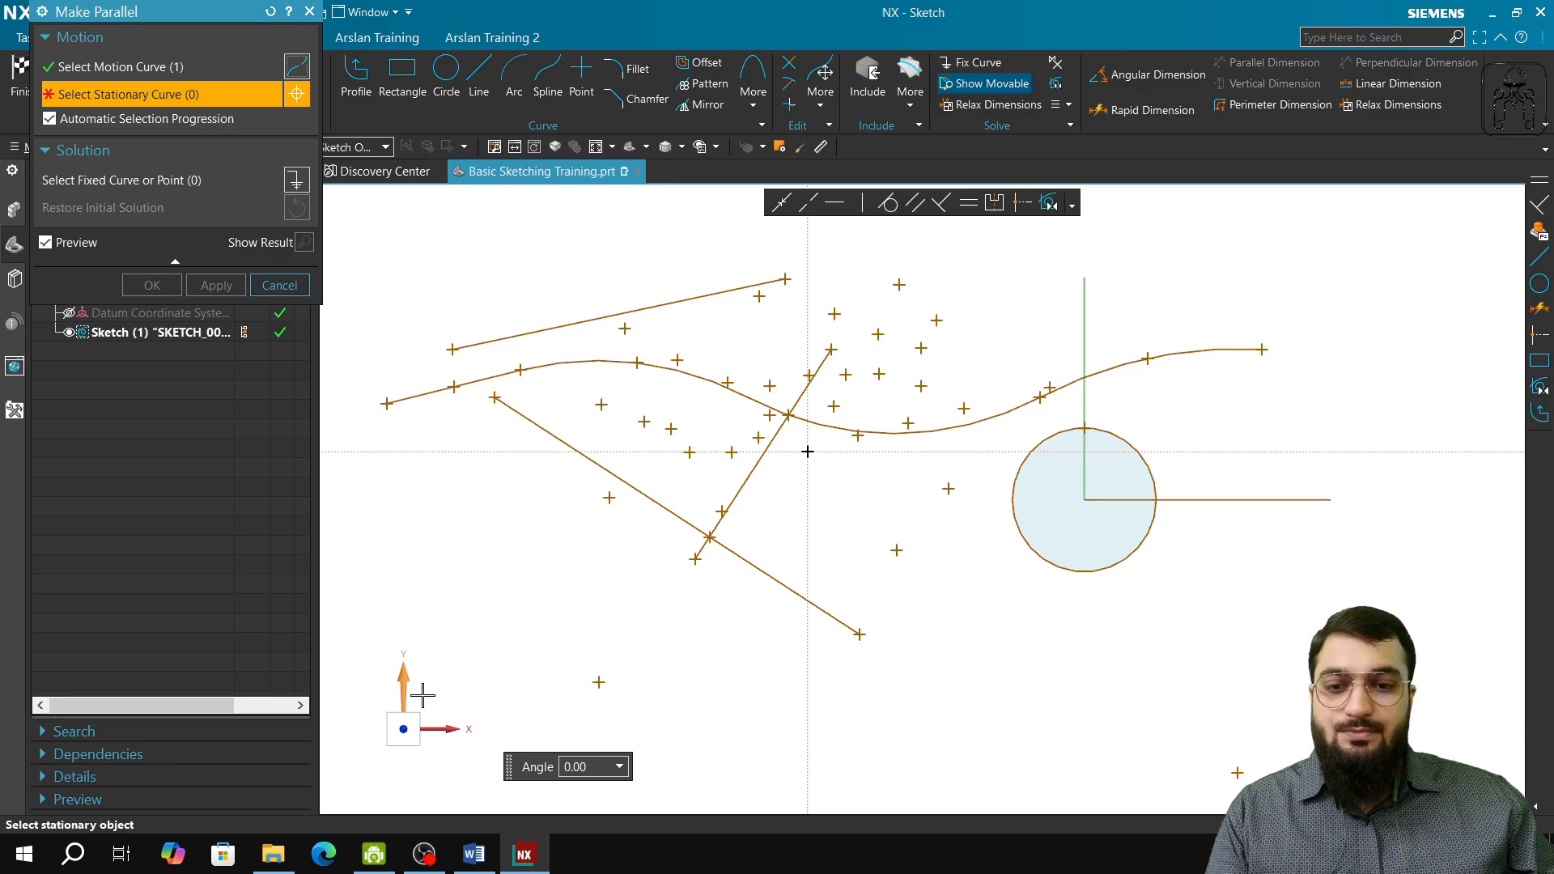
click(808, 313)
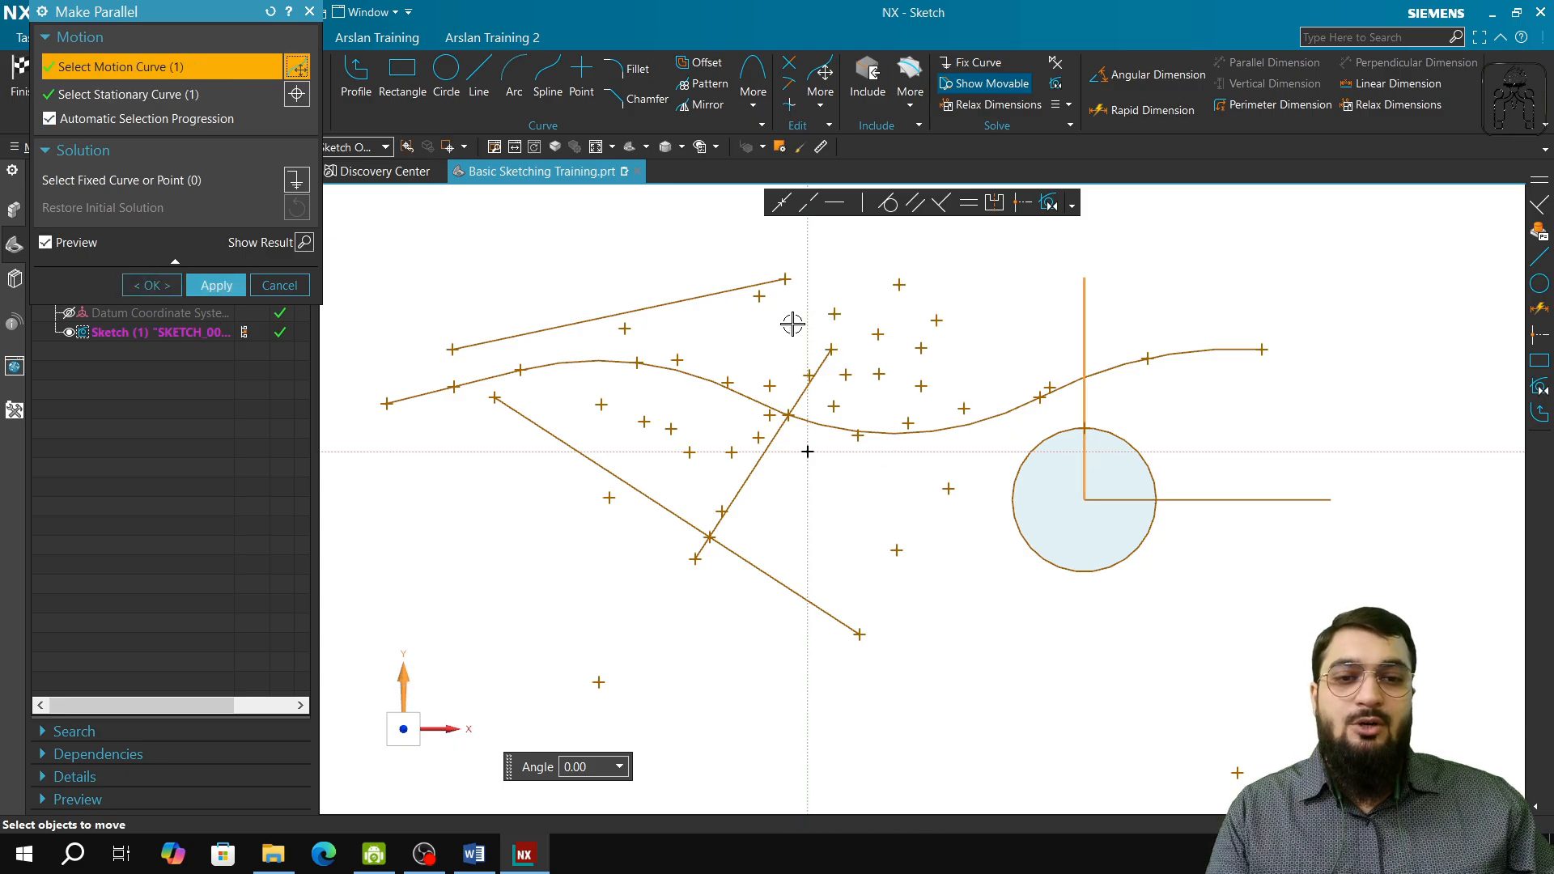
click(217, 285)
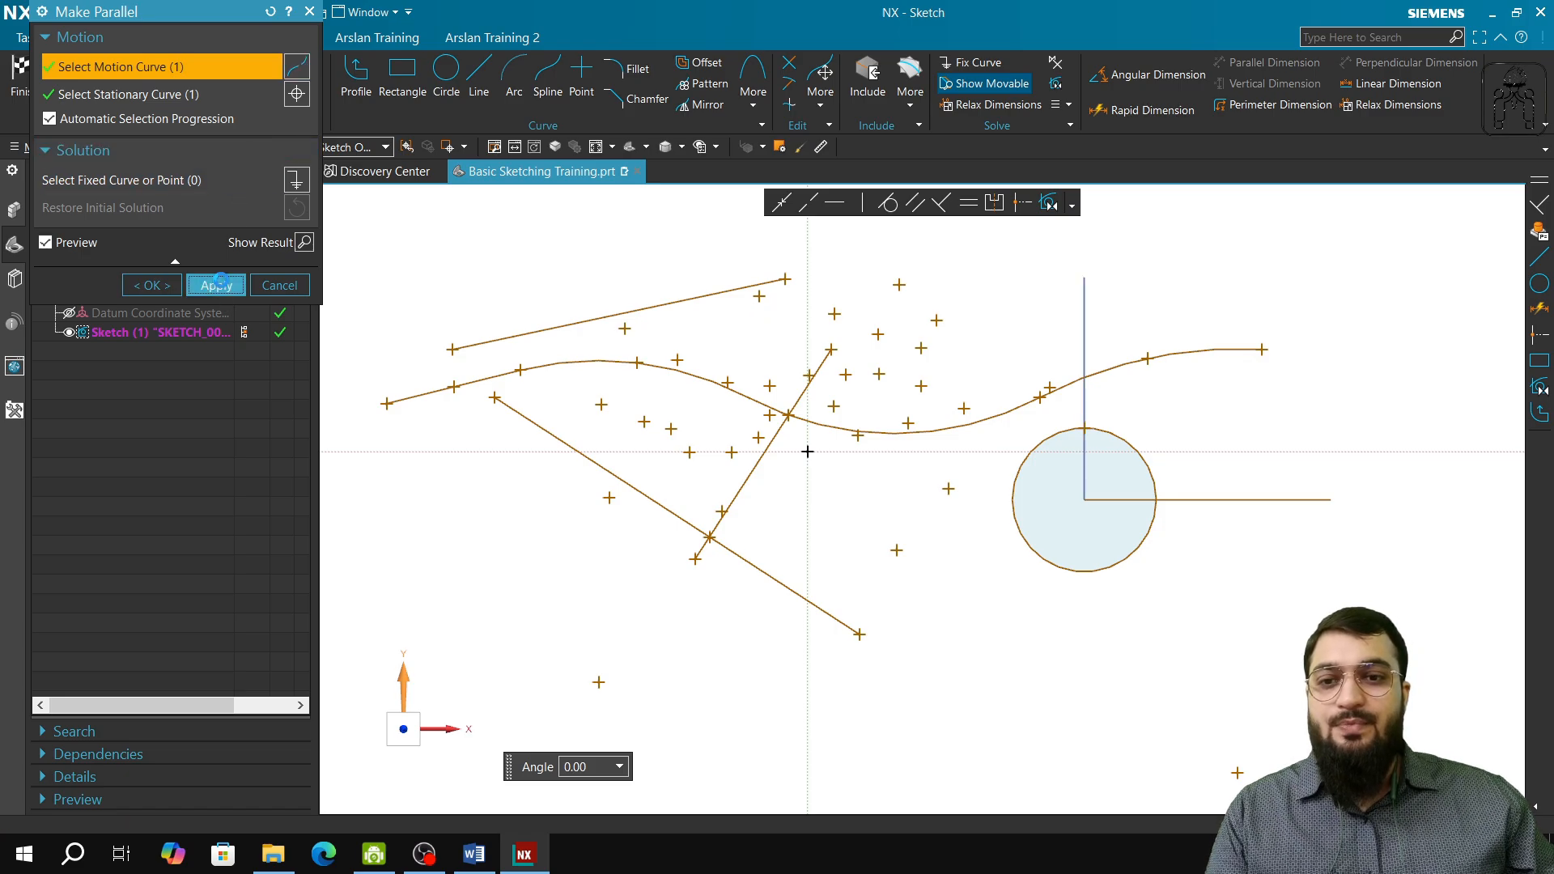
- Make the horizontal line from the circle's center parallel to the sketch's horizontal axis
click(1266, 499)
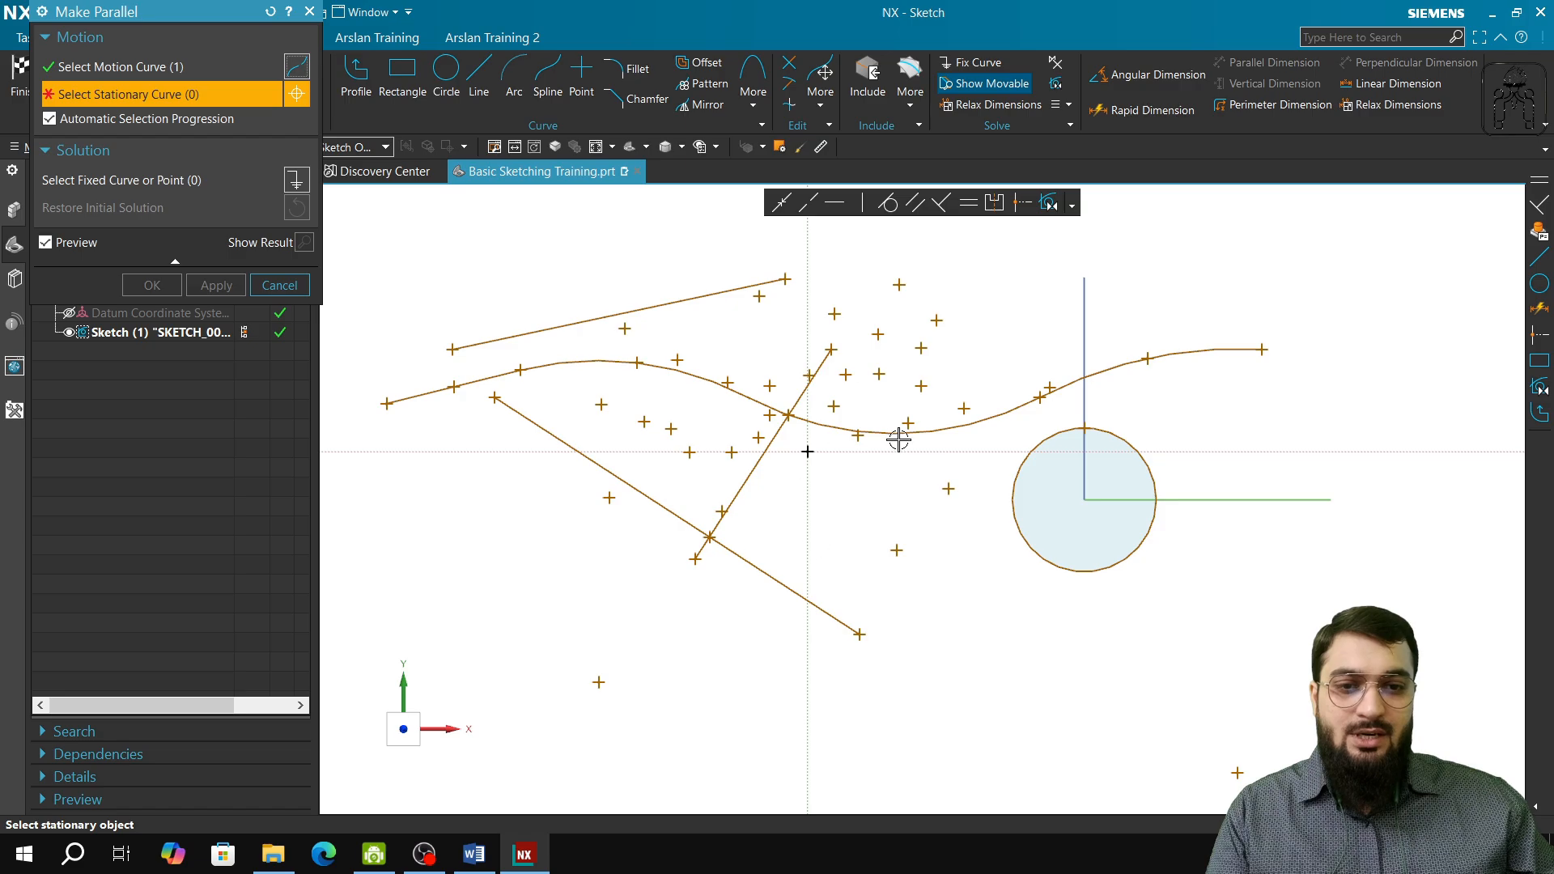
click(1052, 451)
click(217, 285)
click(279, 285)
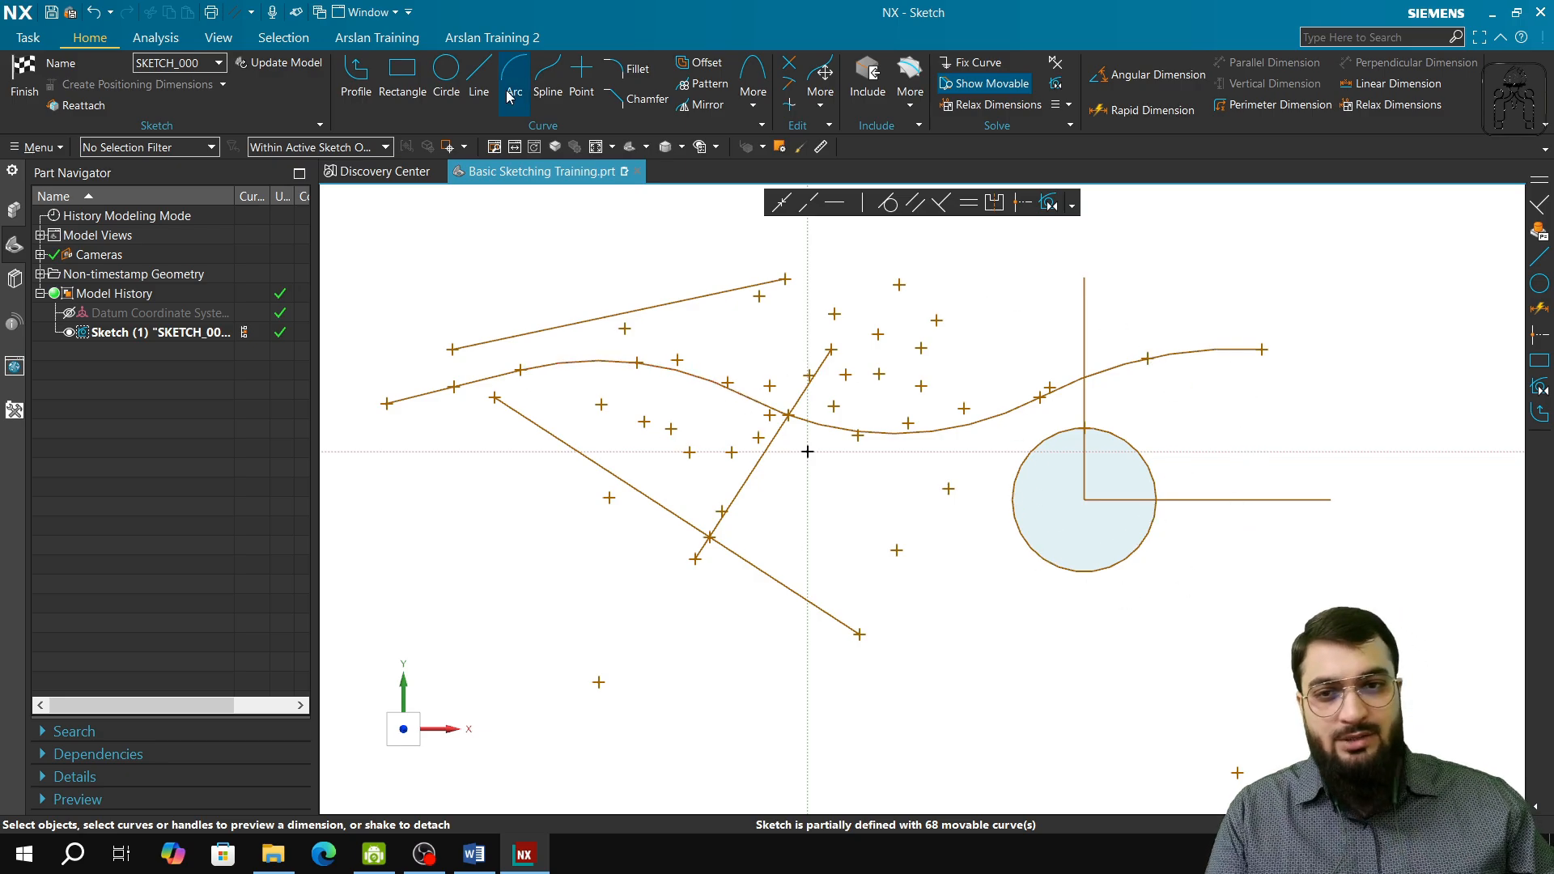
- Place points at the circle's remaining three quadrants with the Point tool's Quadrant Point method
click(581, 77)
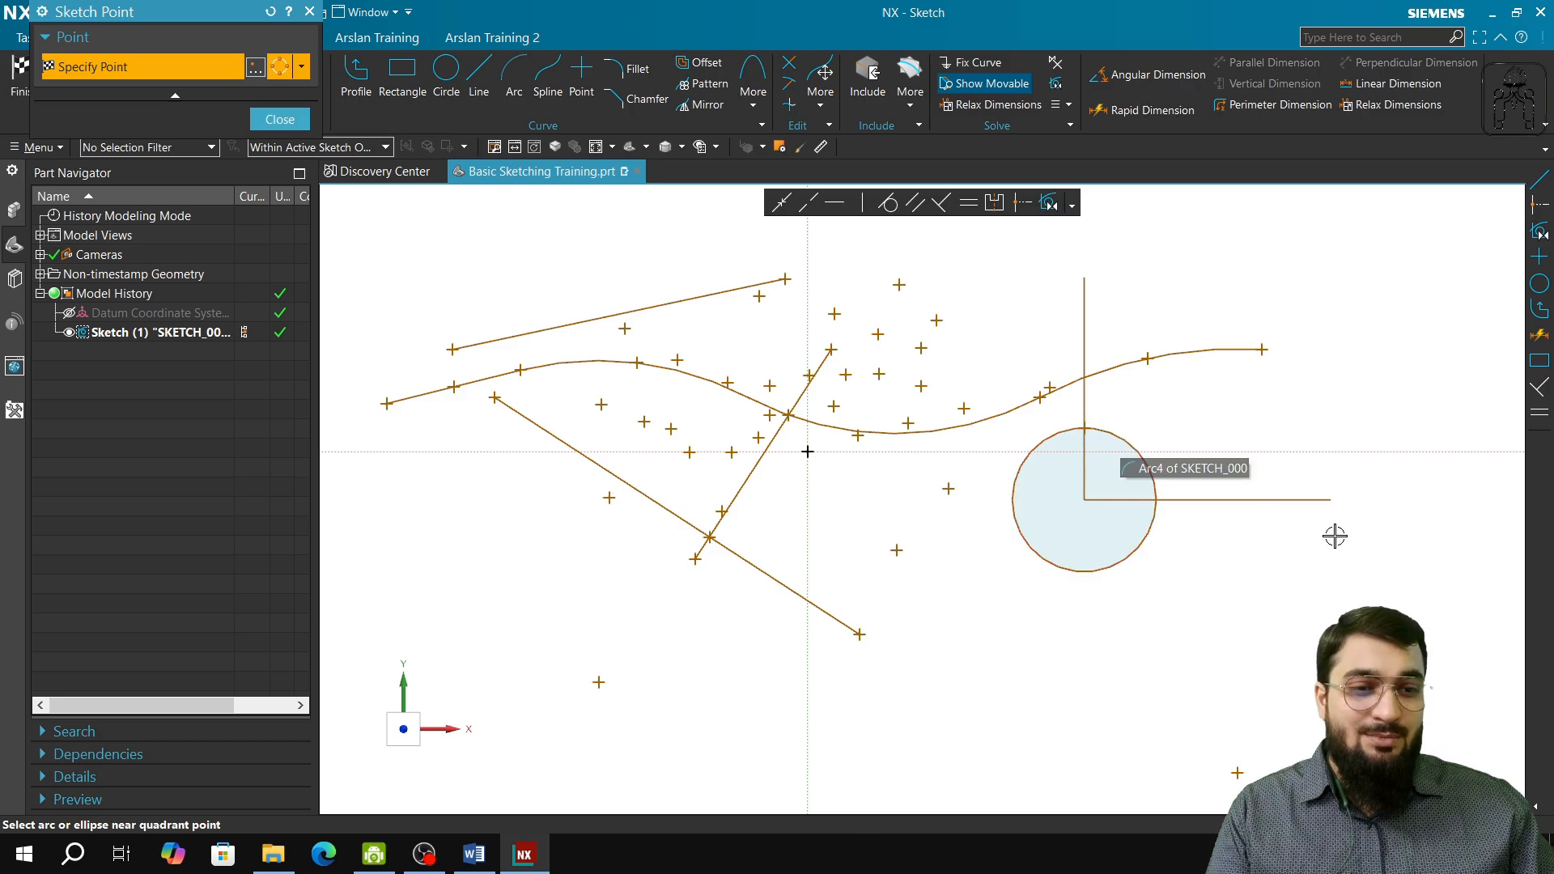
click(1162, 484)
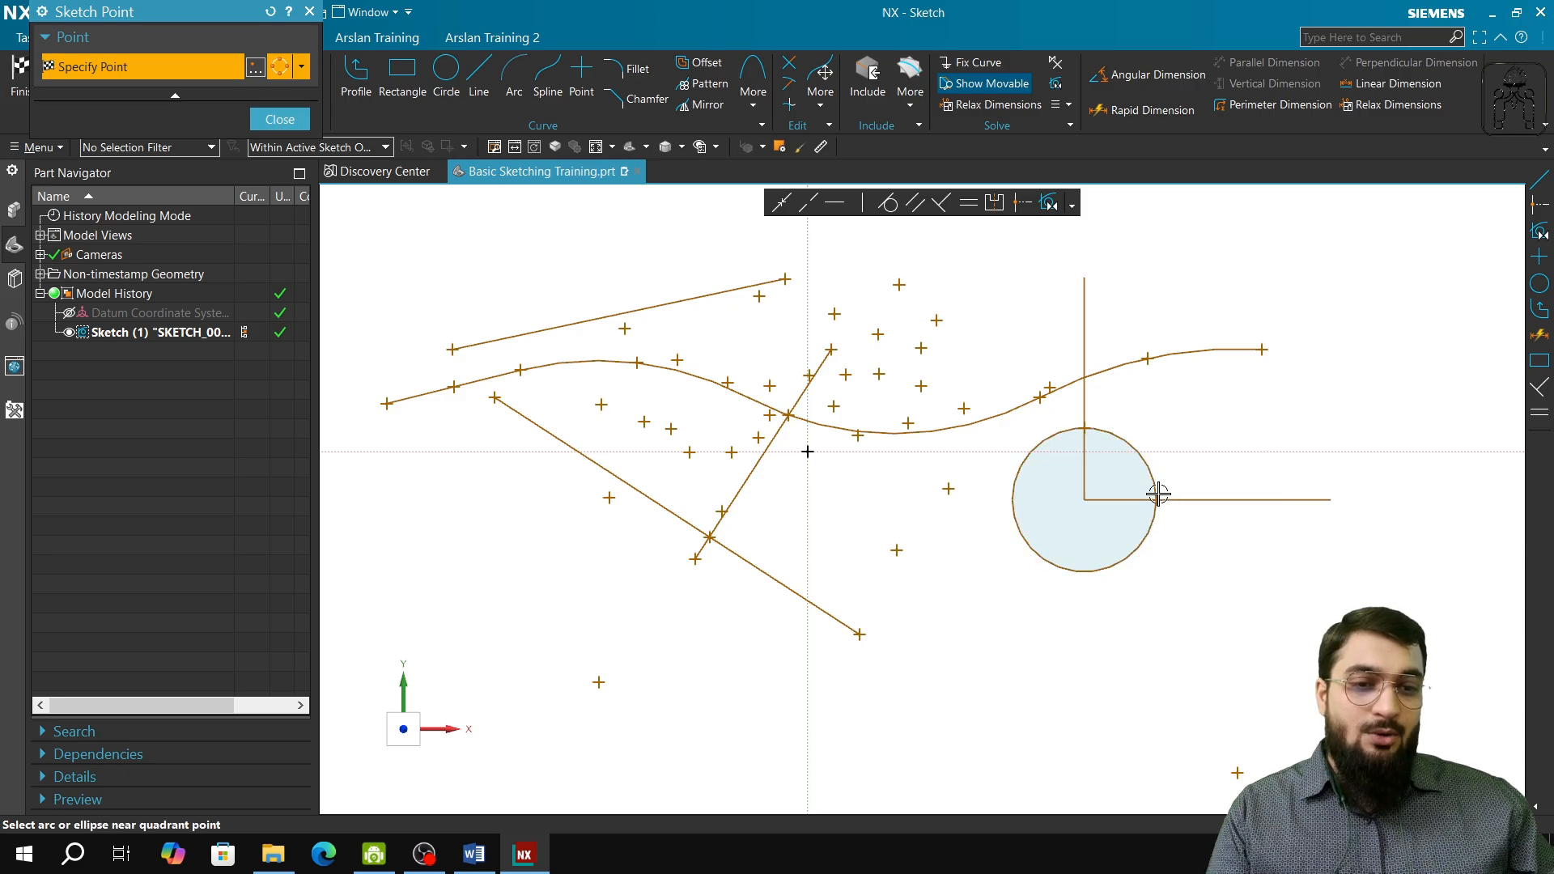
click(1097, 572)
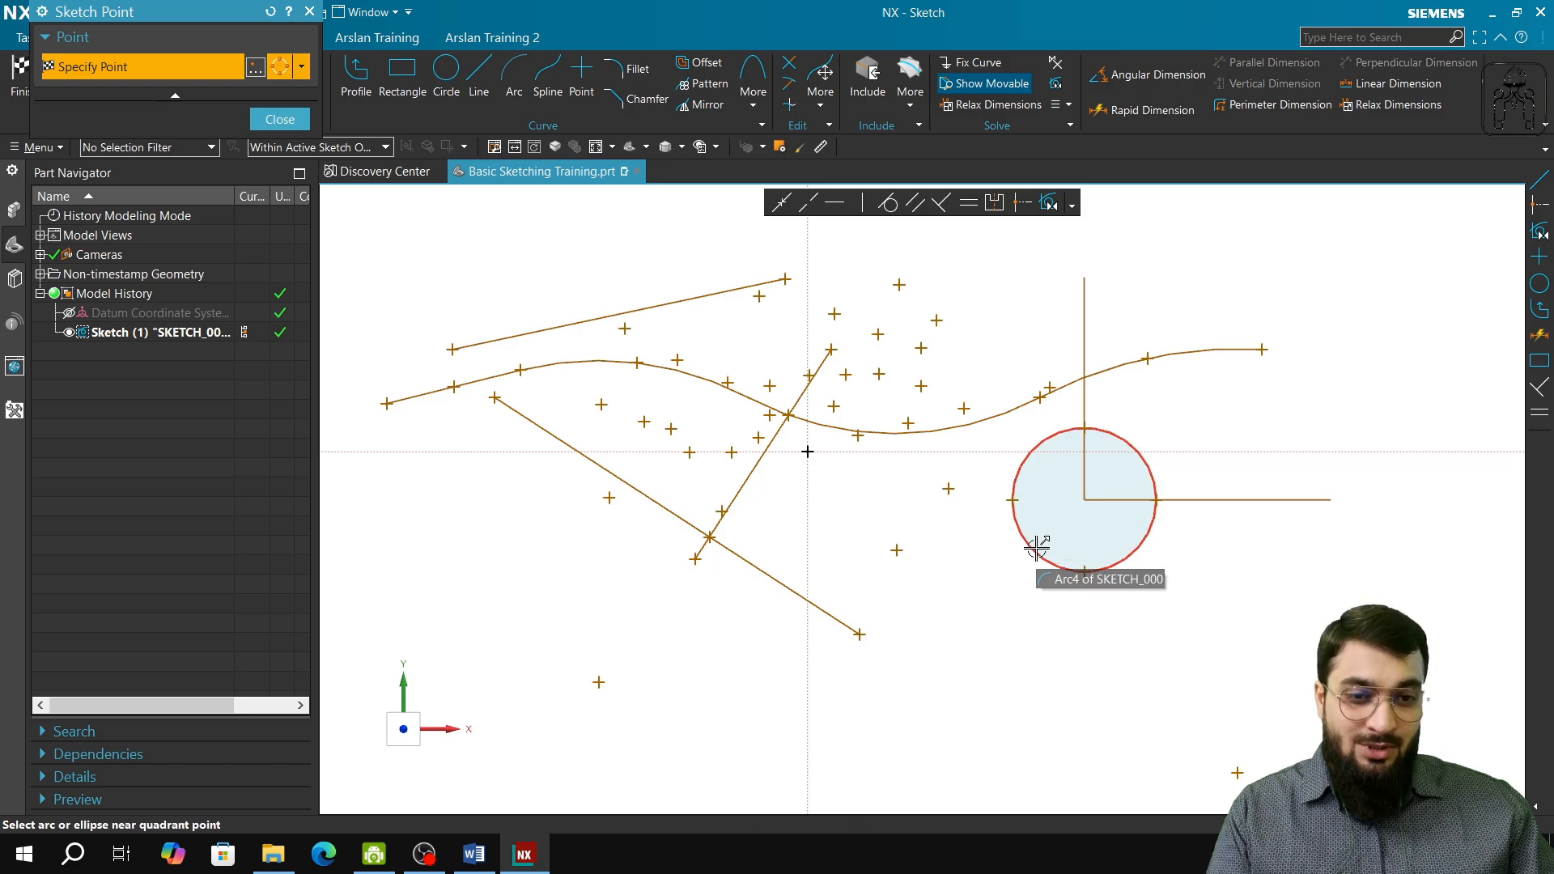
click(1015, 503)
click(280, 119)
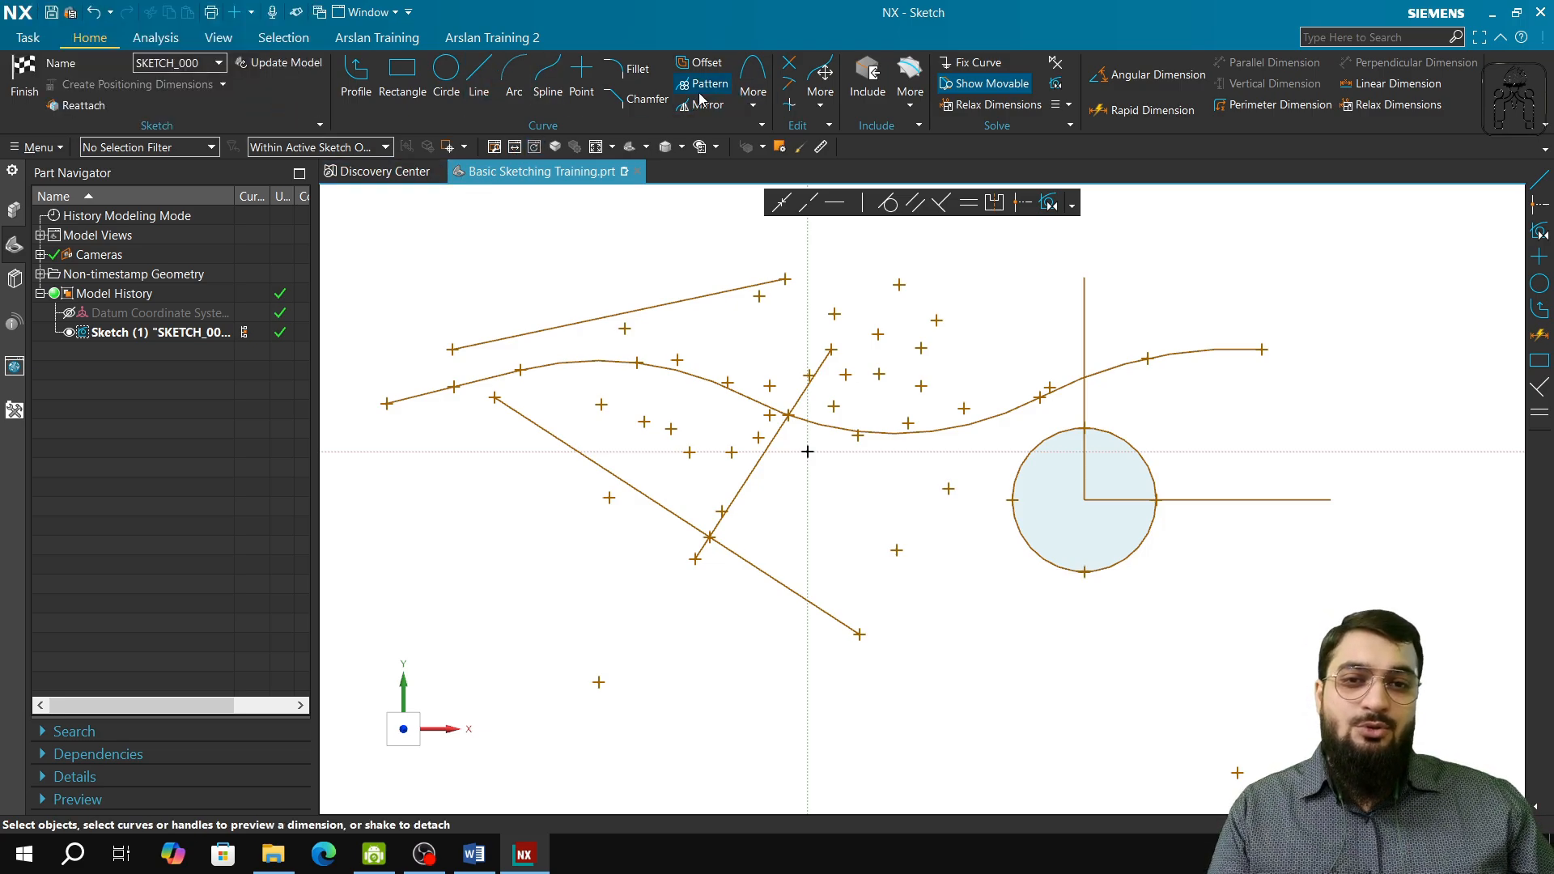
- Extend the vertical and horizontal lines through the circle's center to the opposite side of the circle
click(790, 84)
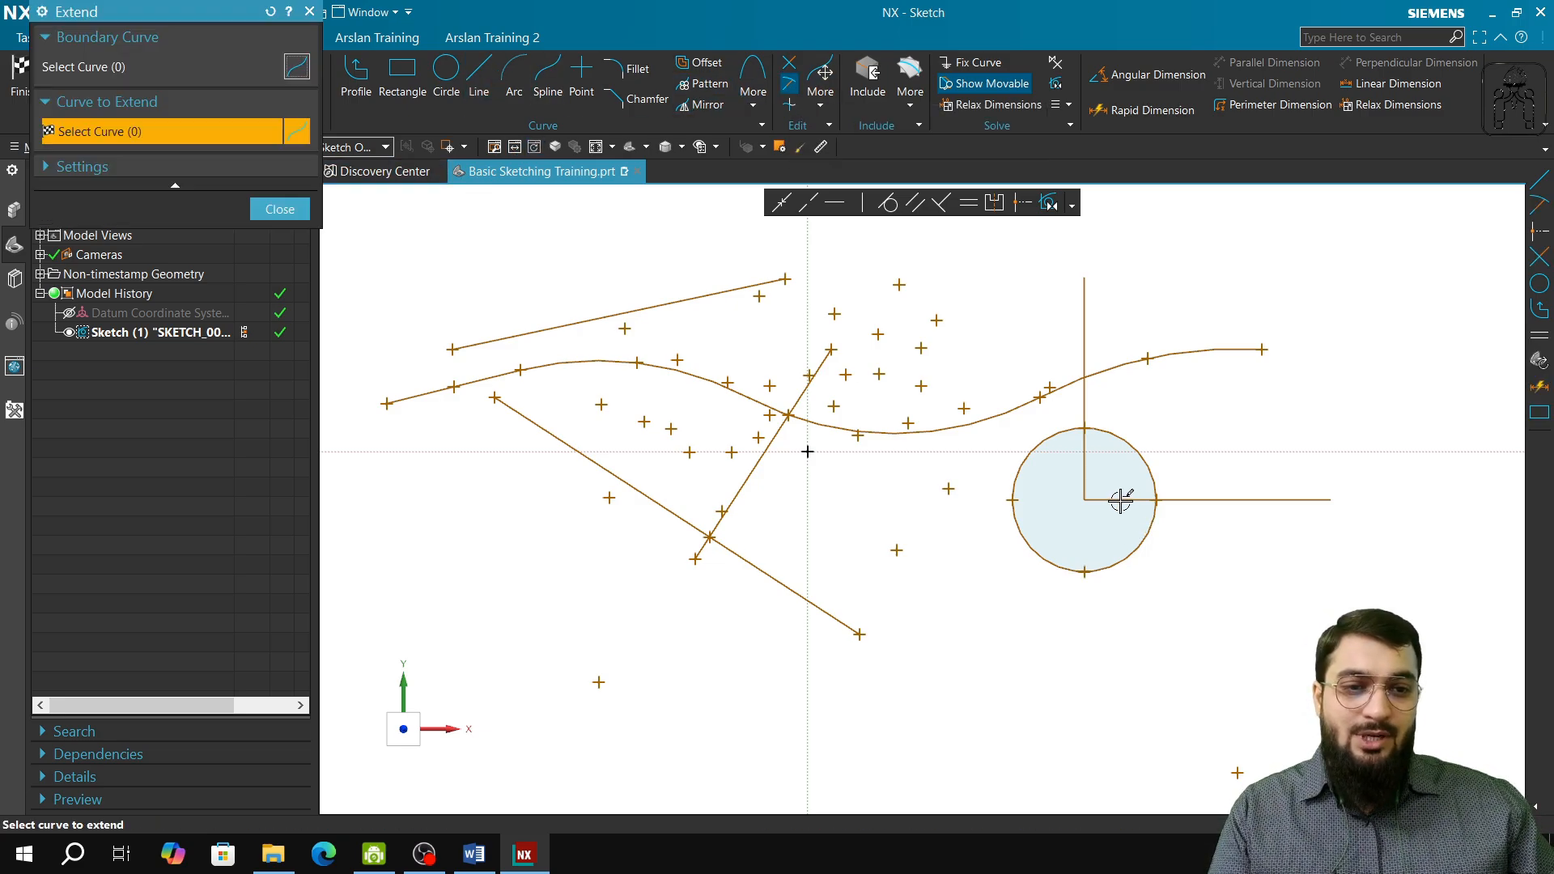
click(1089, 569)
click(1017, 497)
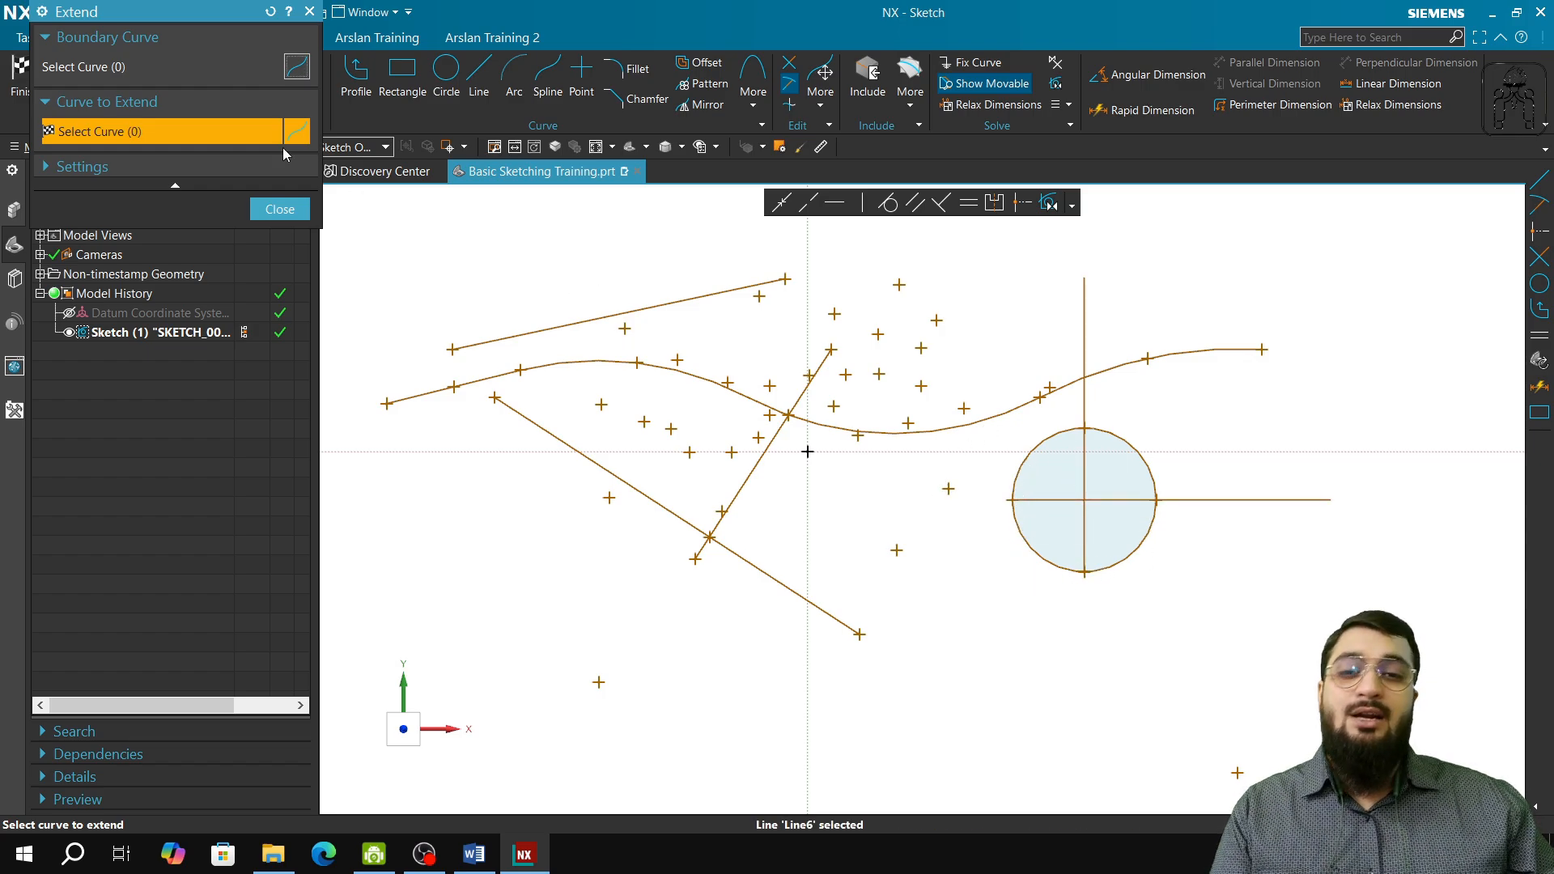
click(309, 12)
click(581, 76)
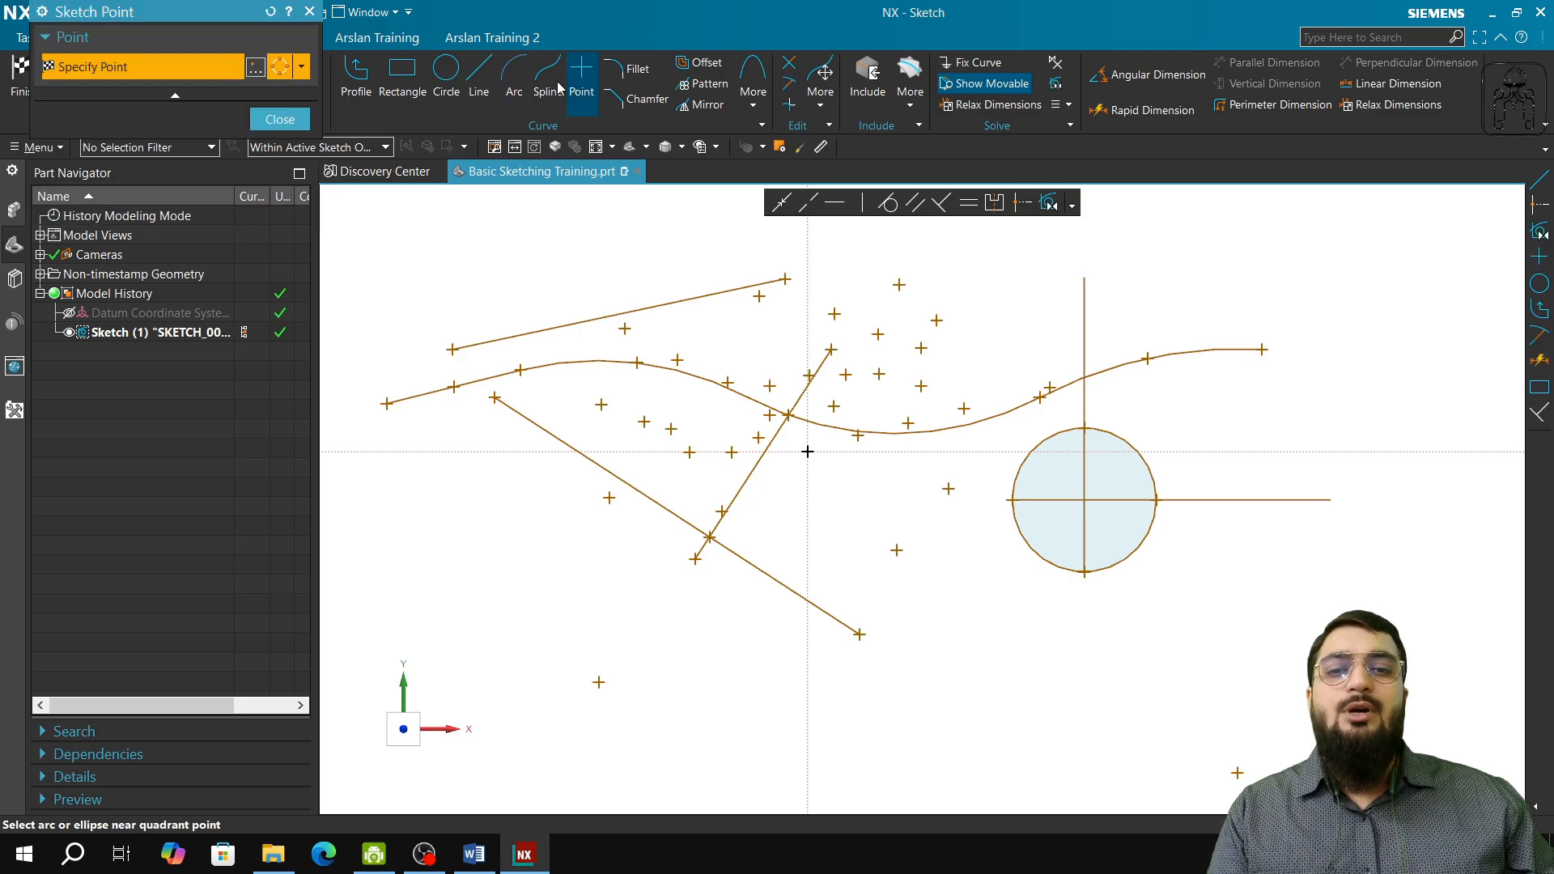
click(305, 66)
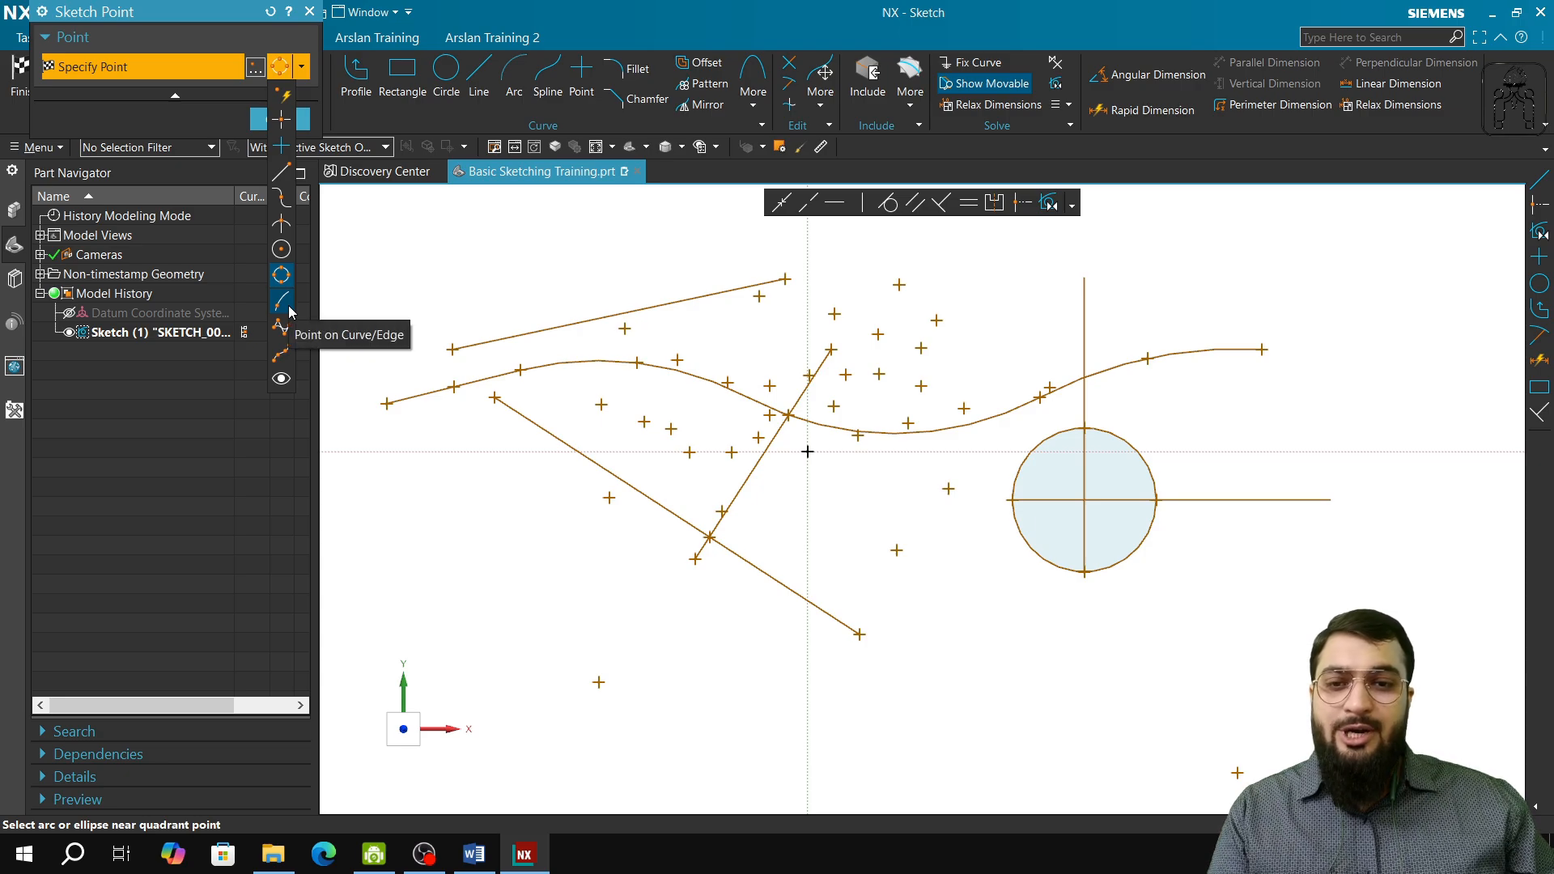
click(309, 12)
- Delete all the lines, the spline, the circle and the points drawn around the sketch origin
mouse_move(328, 209)
mouse_down()
mouse_move(1430, 763)
mouse_move(1433, 728)
mouse_up()
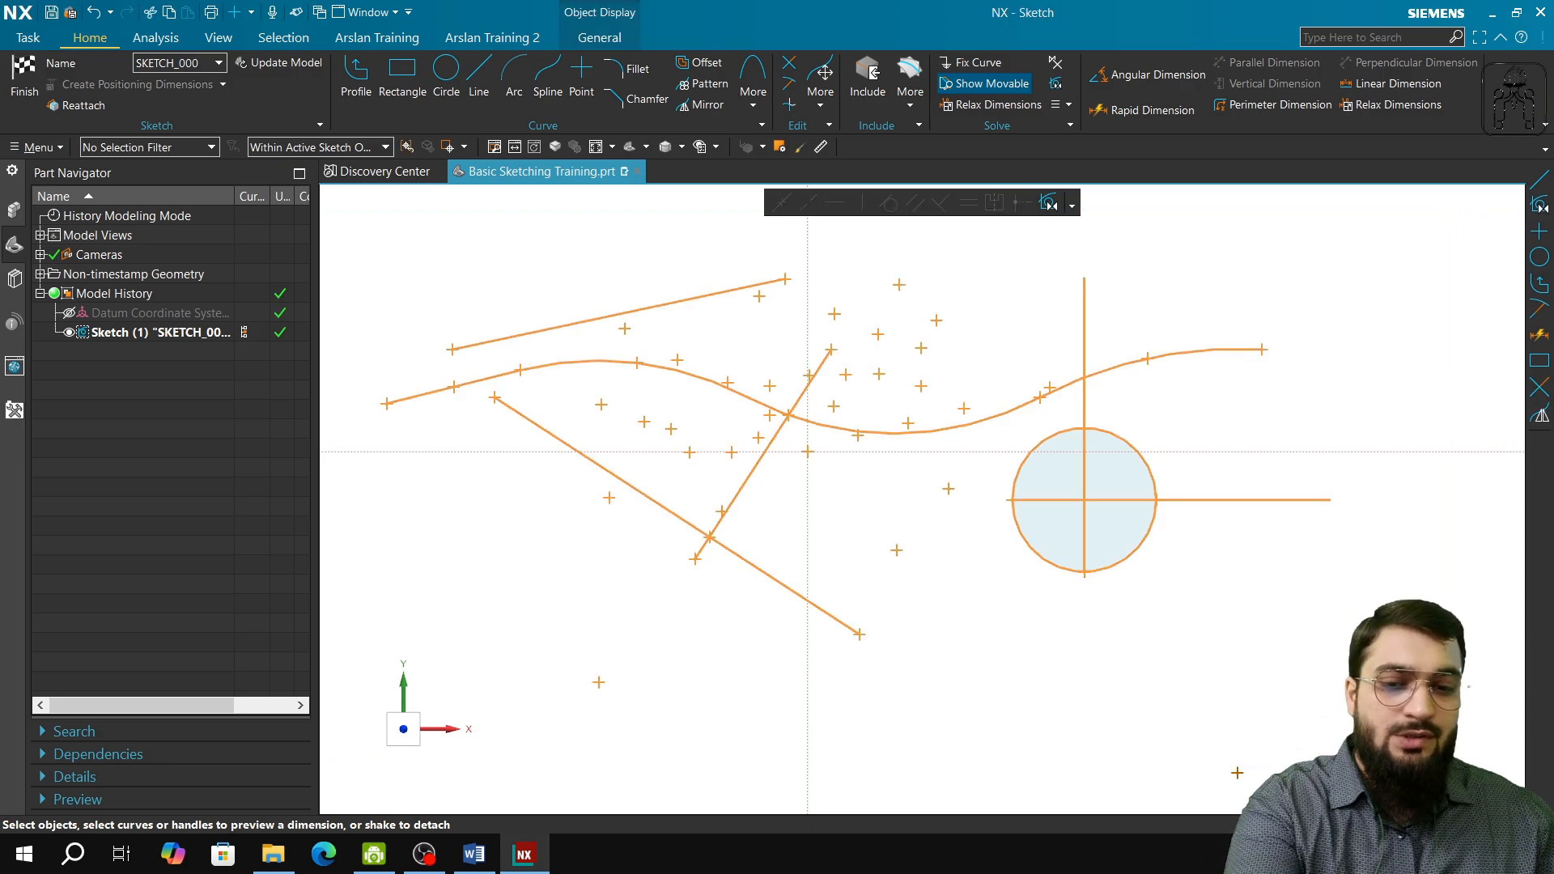
key(Delete)
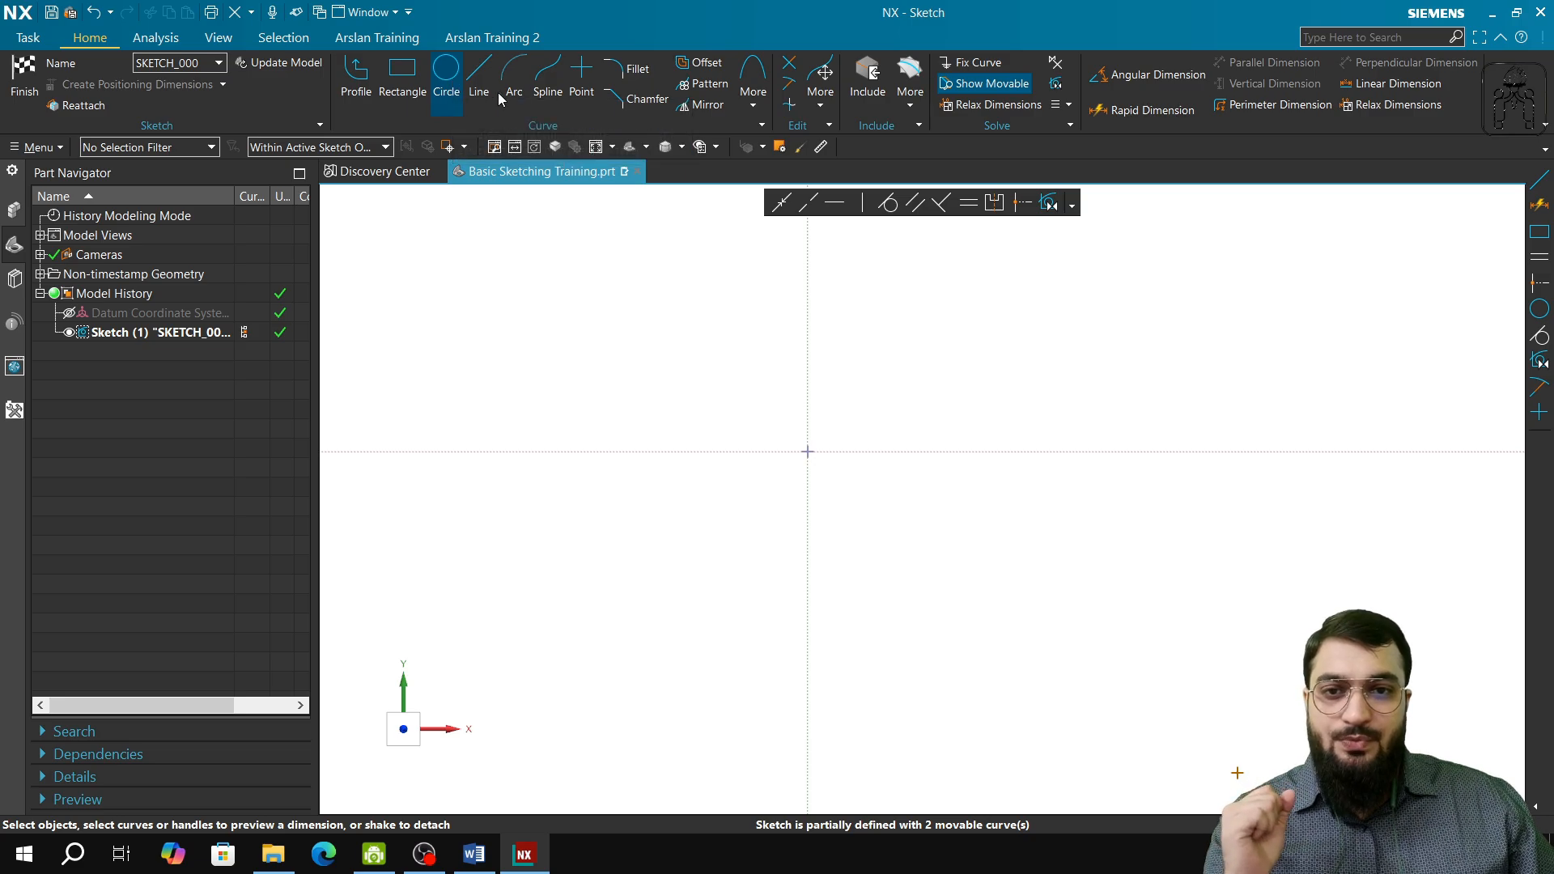
- Draw a Profile of a short line followed by four connected arcs, running across above the origin and curving down on the right
click(356, 81)
click(509, 479)
click(558, 440)
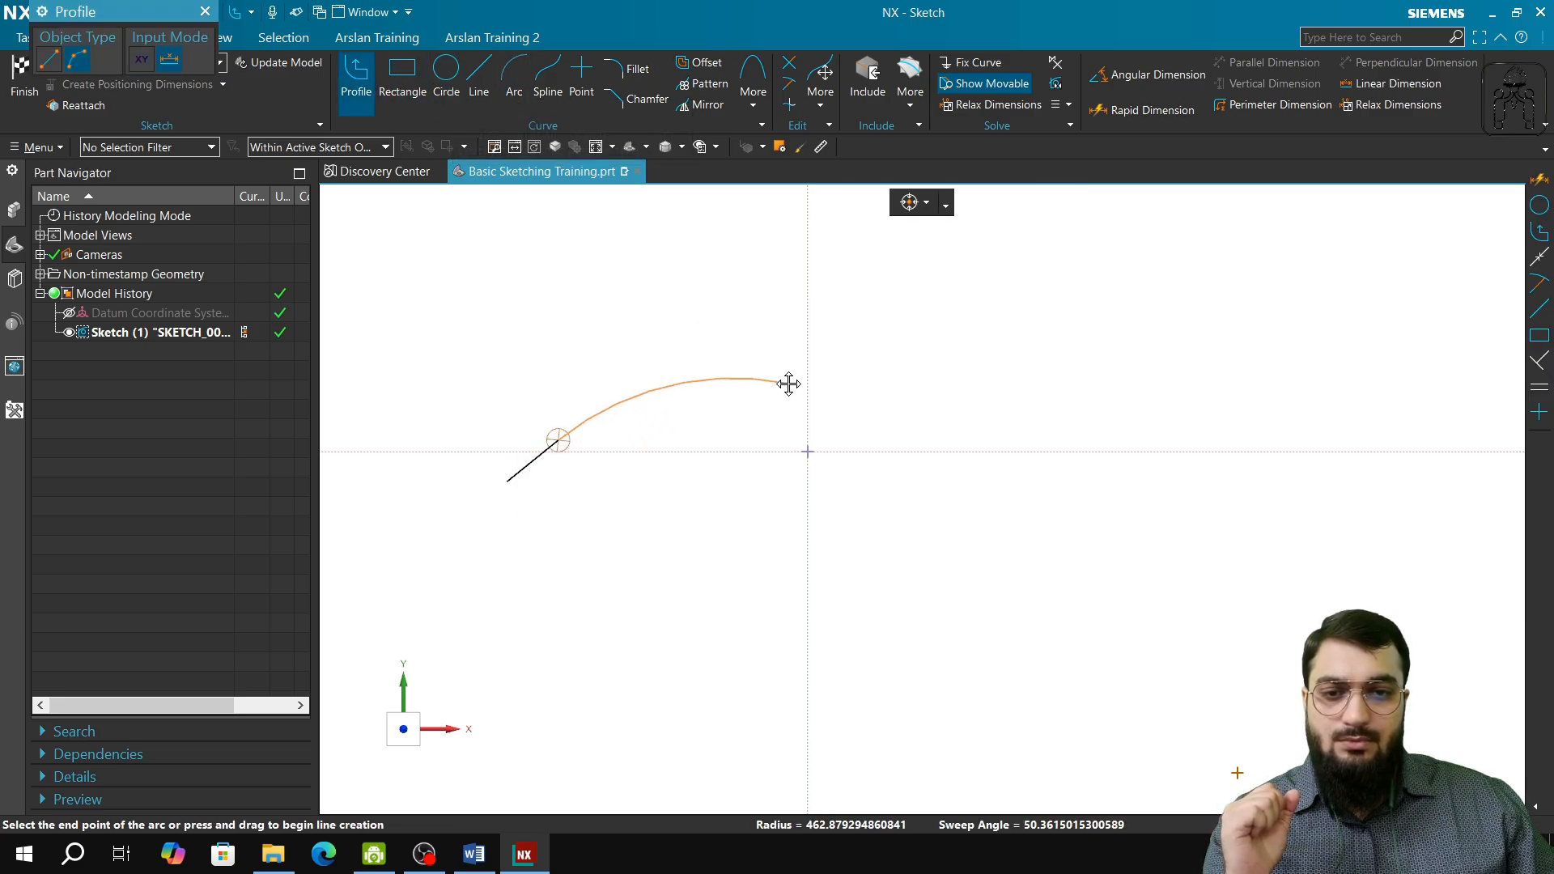
click(789, 383)
drag(791, 381, 1017, 472)
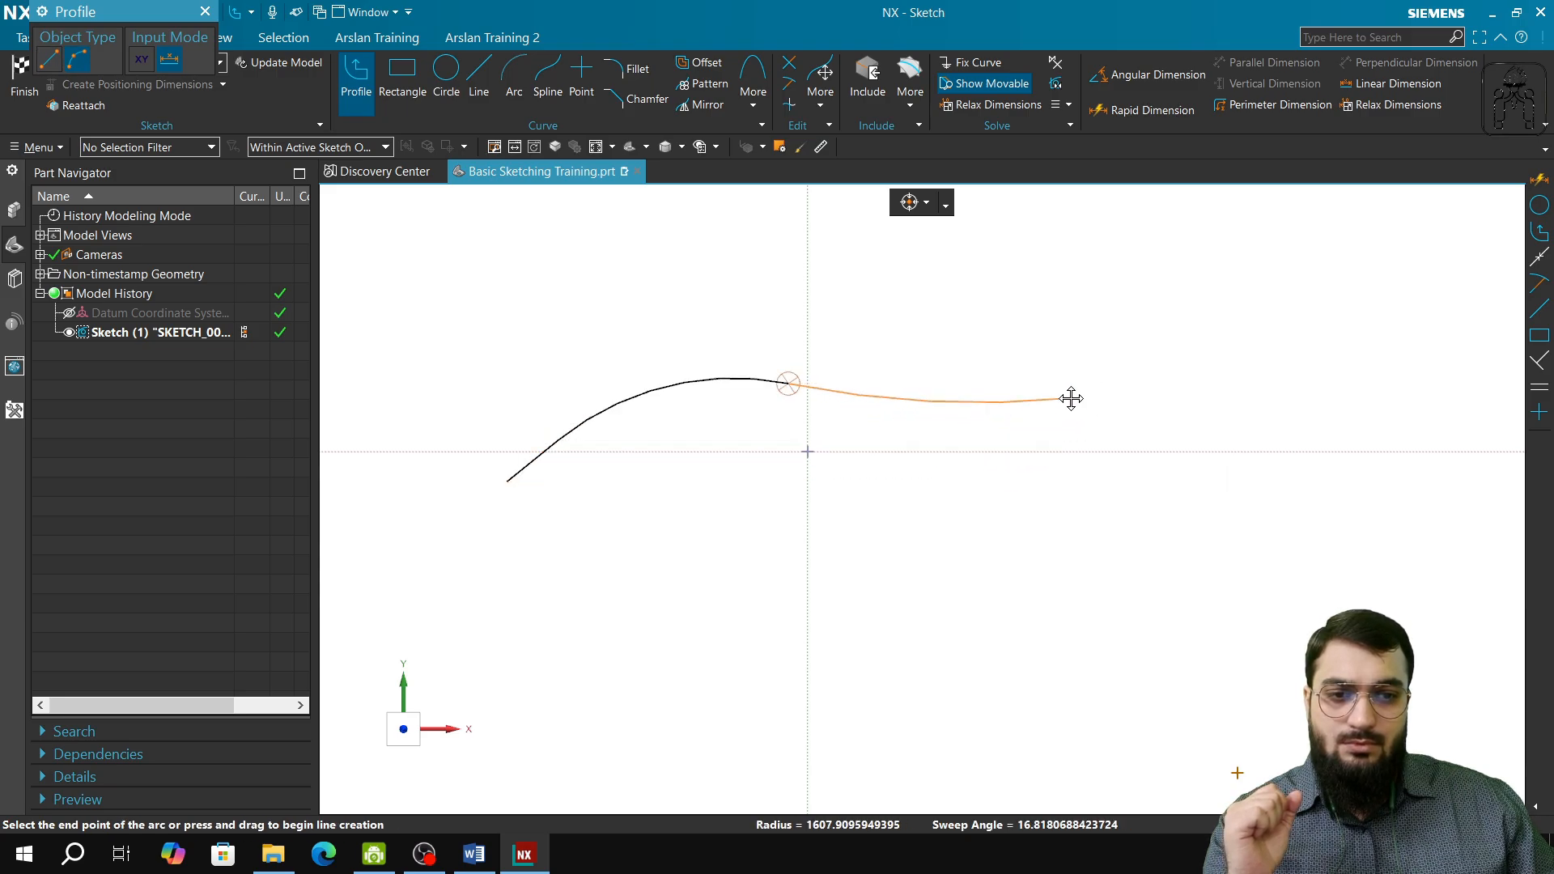
click(1076, 387)
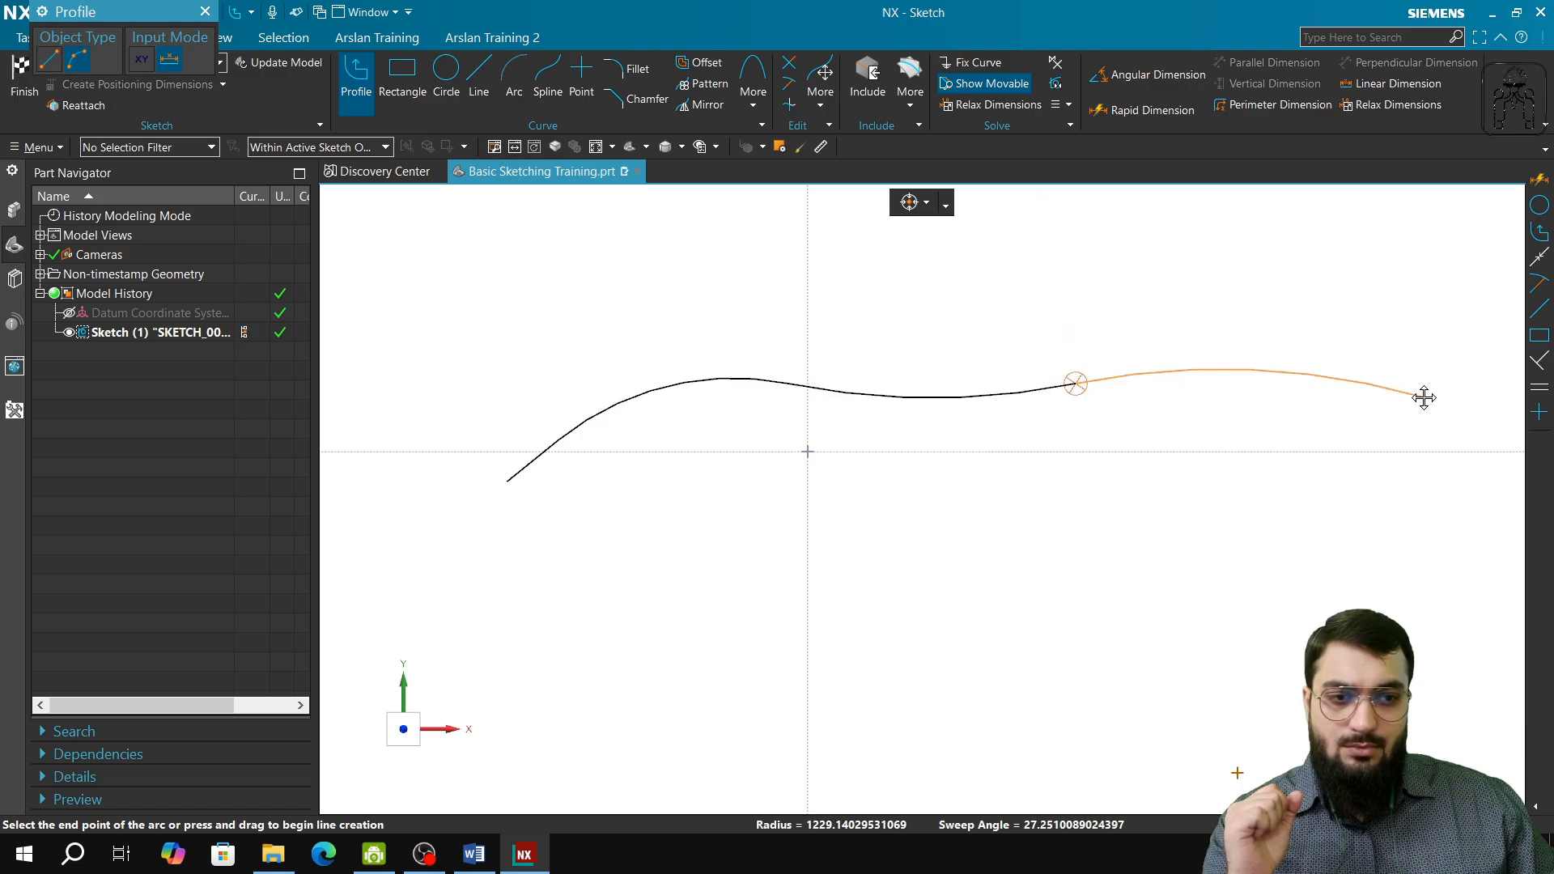
click(1192, 522)
drag(1191, 522, 1163, 598)
click(1214, 744)
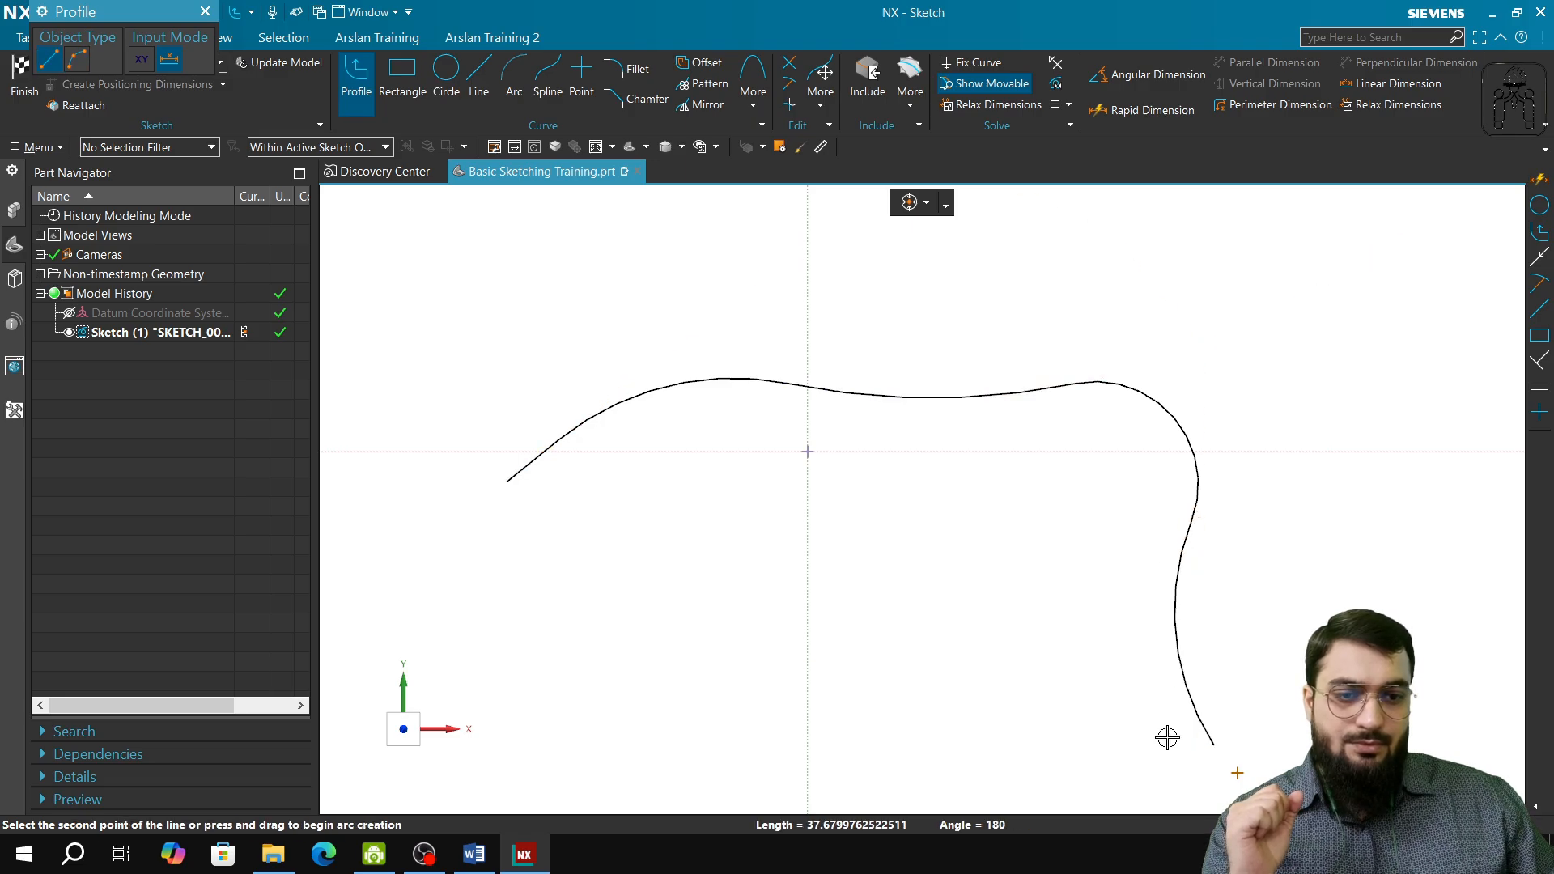
key(Escape)
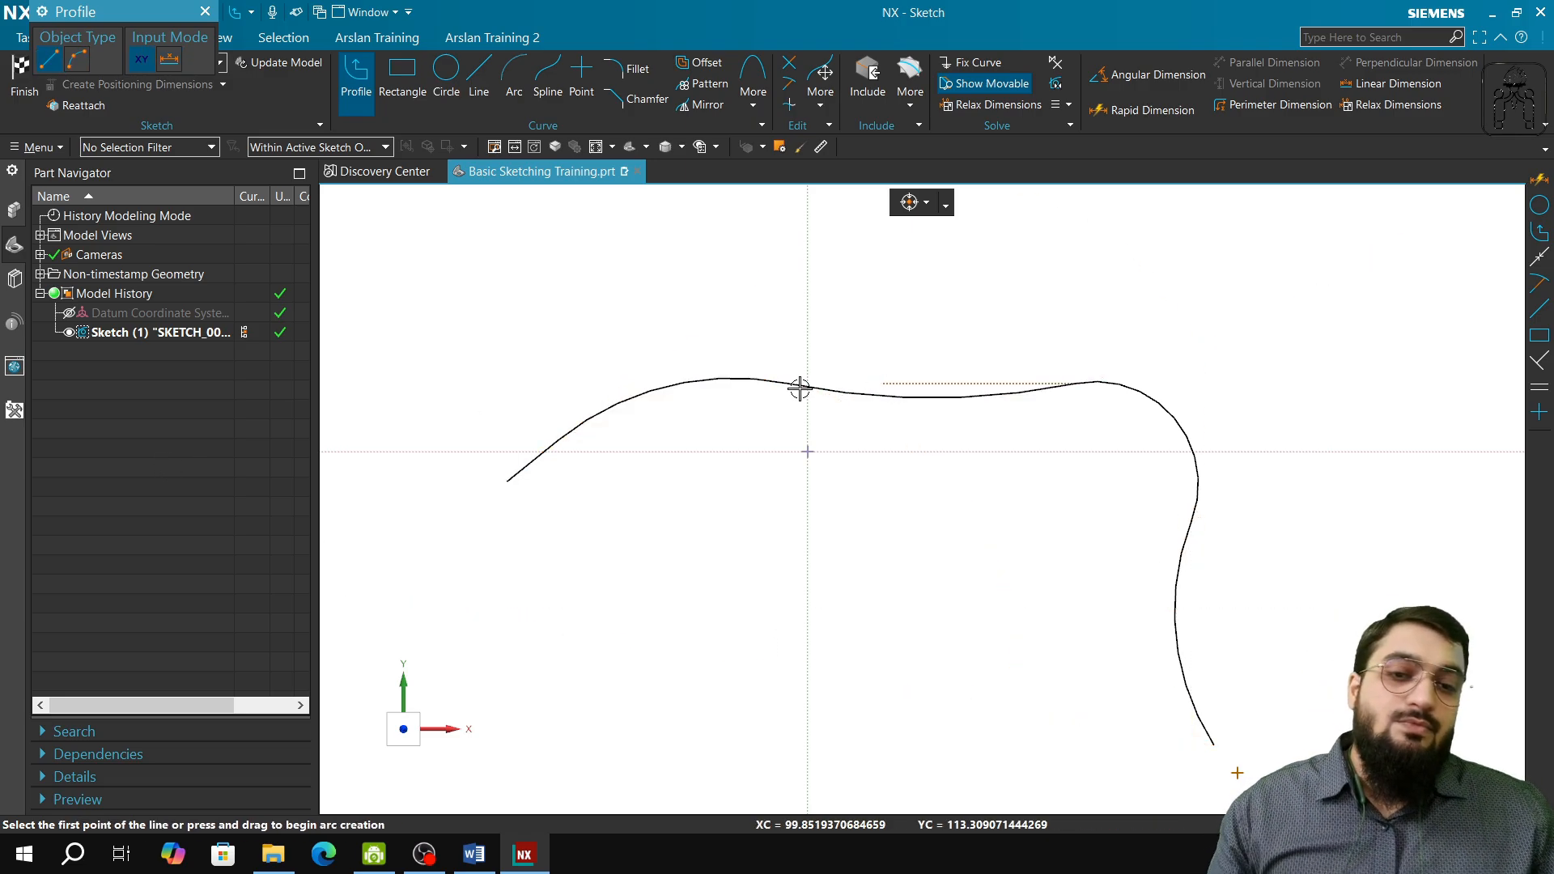
click(205, 12)
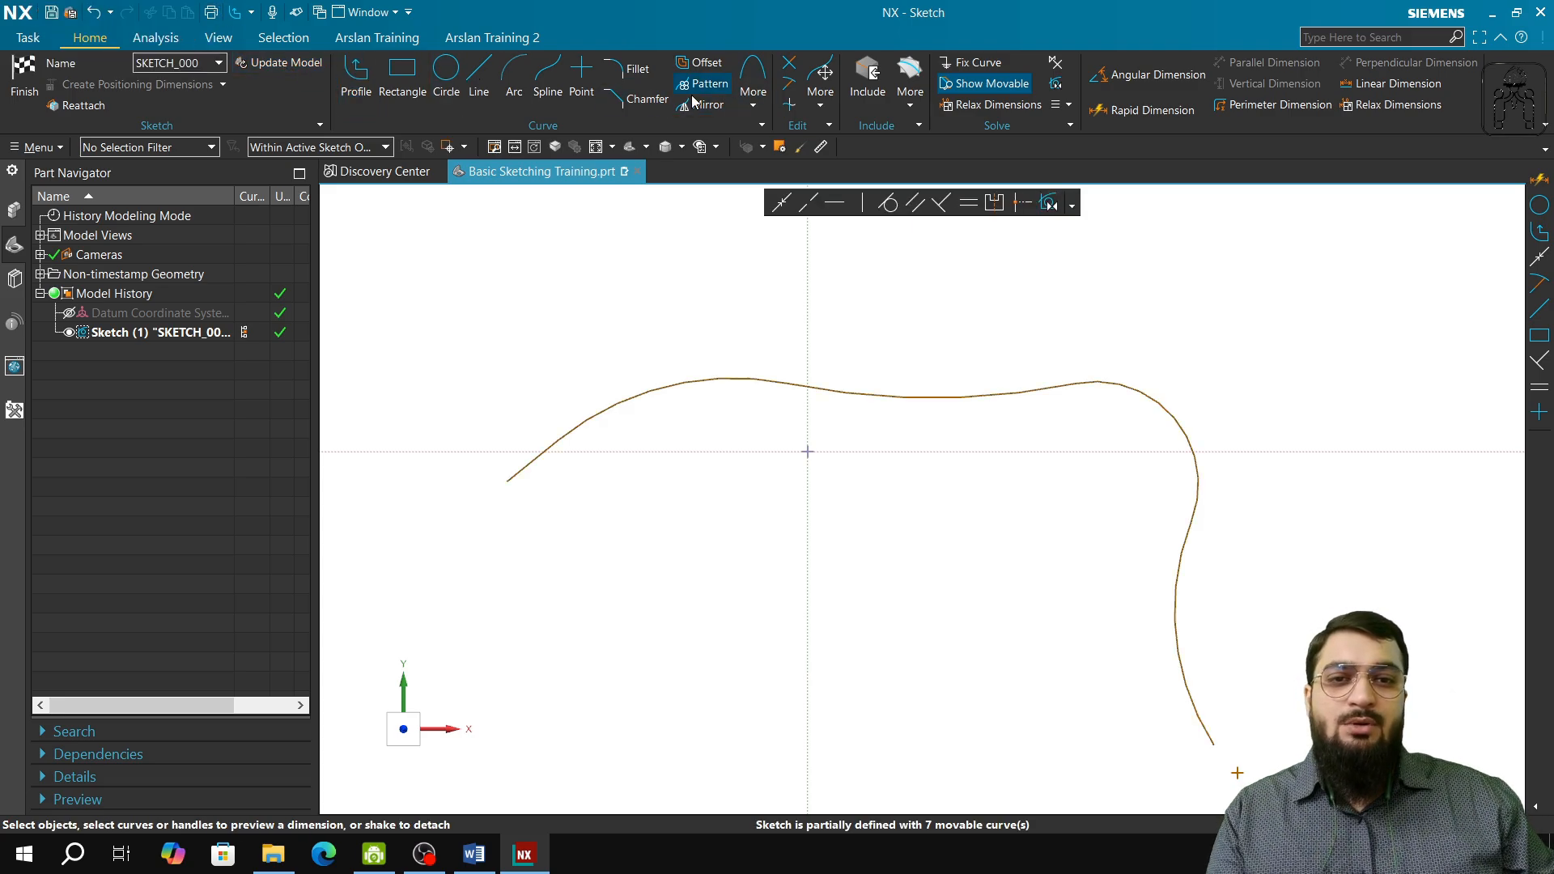
- Place points at the profile's start, at each joint between its segments and at its end using the Point tool's End Point method
click(582, 77)
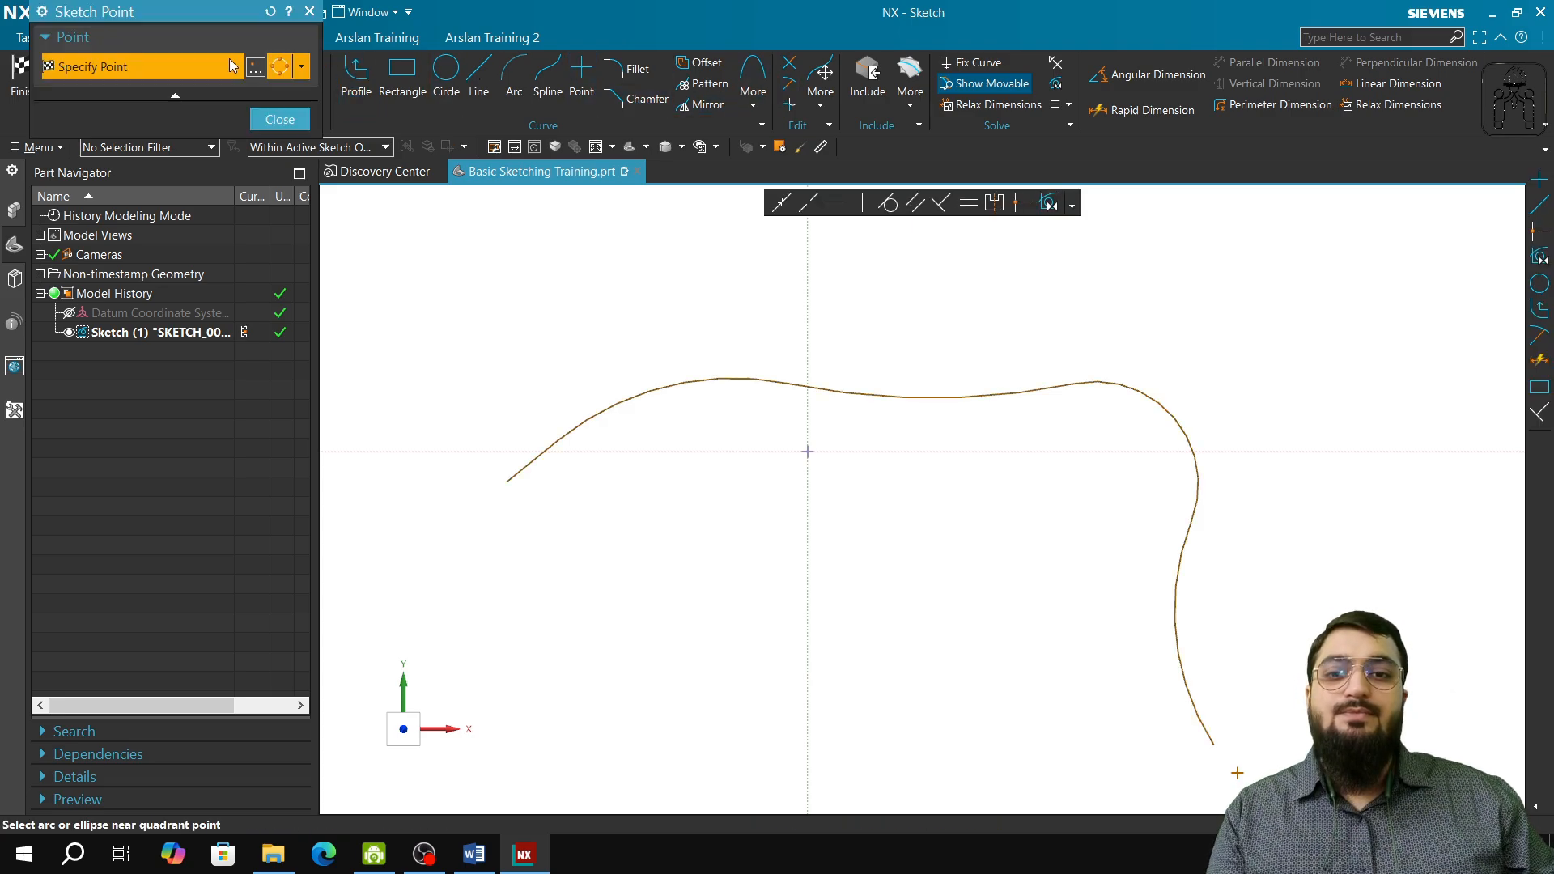
click(301, 67)
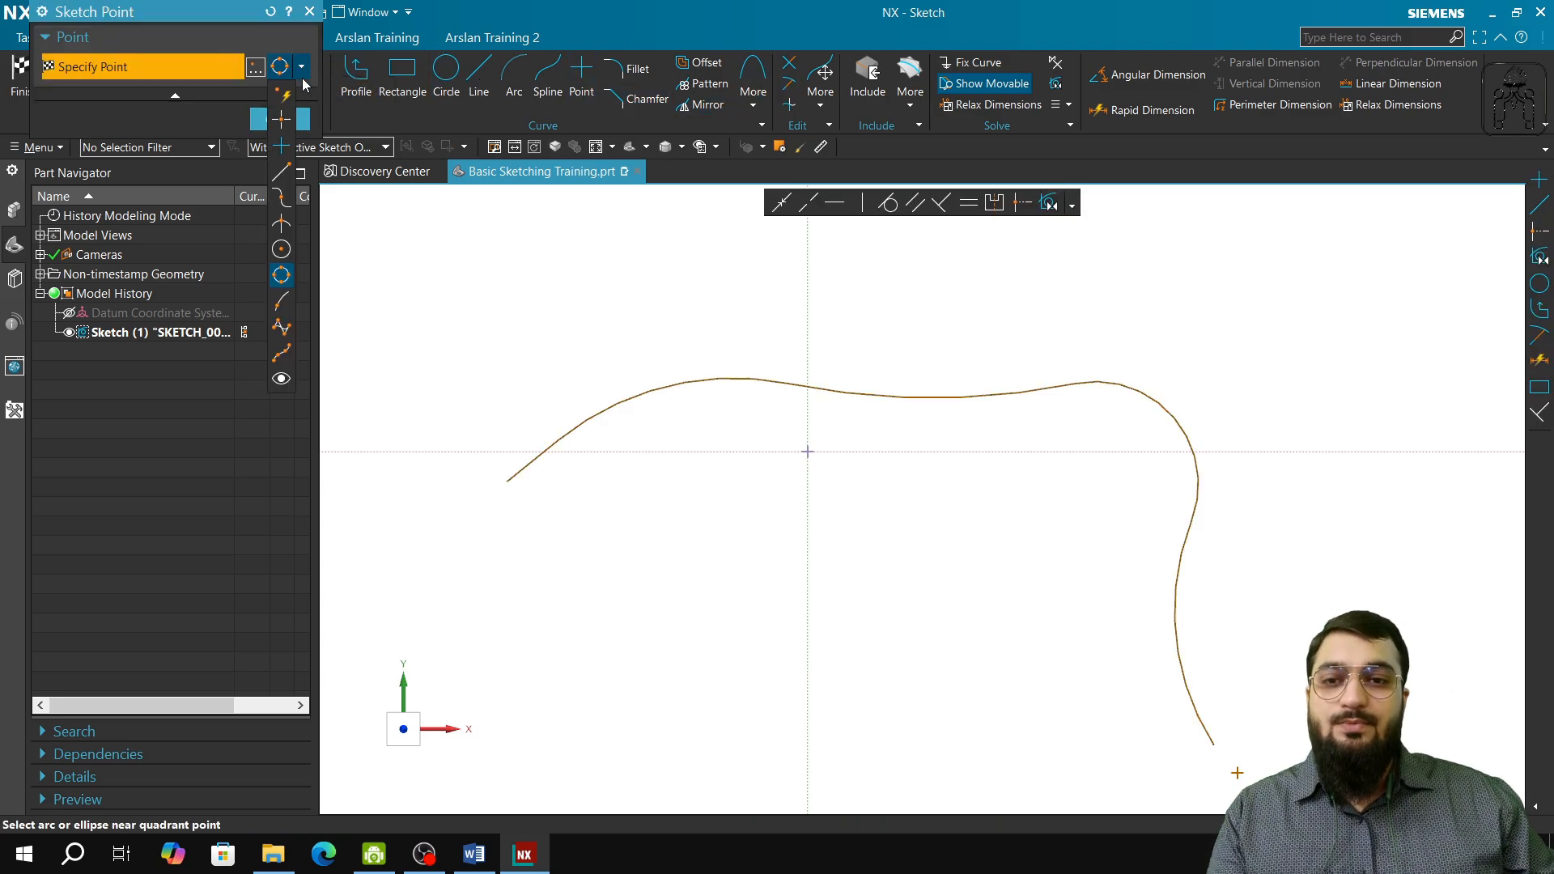
click(283, 174)
click(548, 456)
click(515, 474)
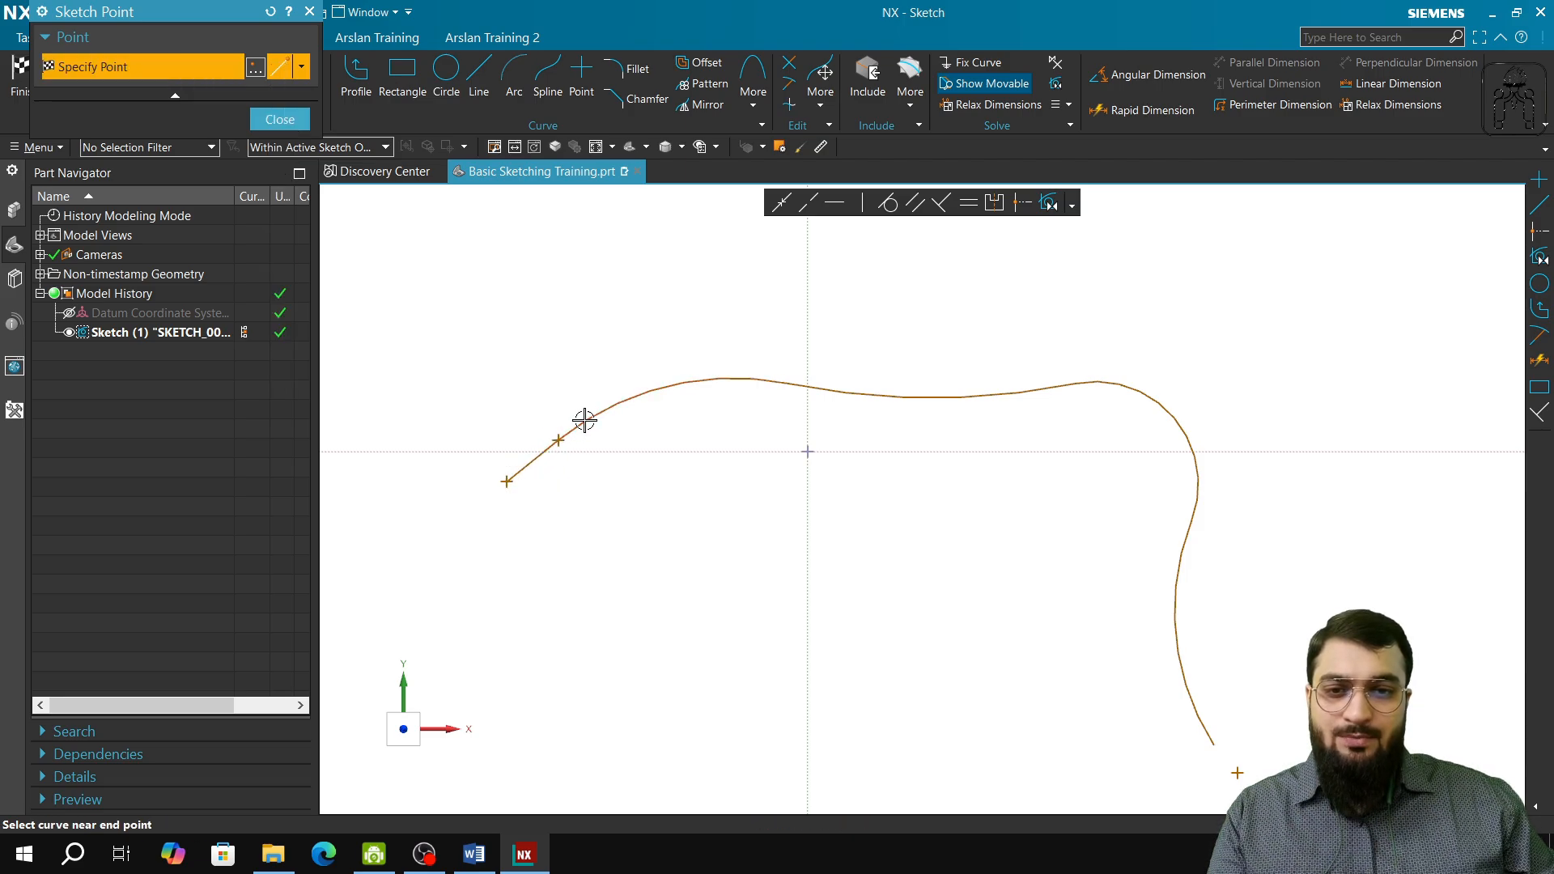
click(795, 387)
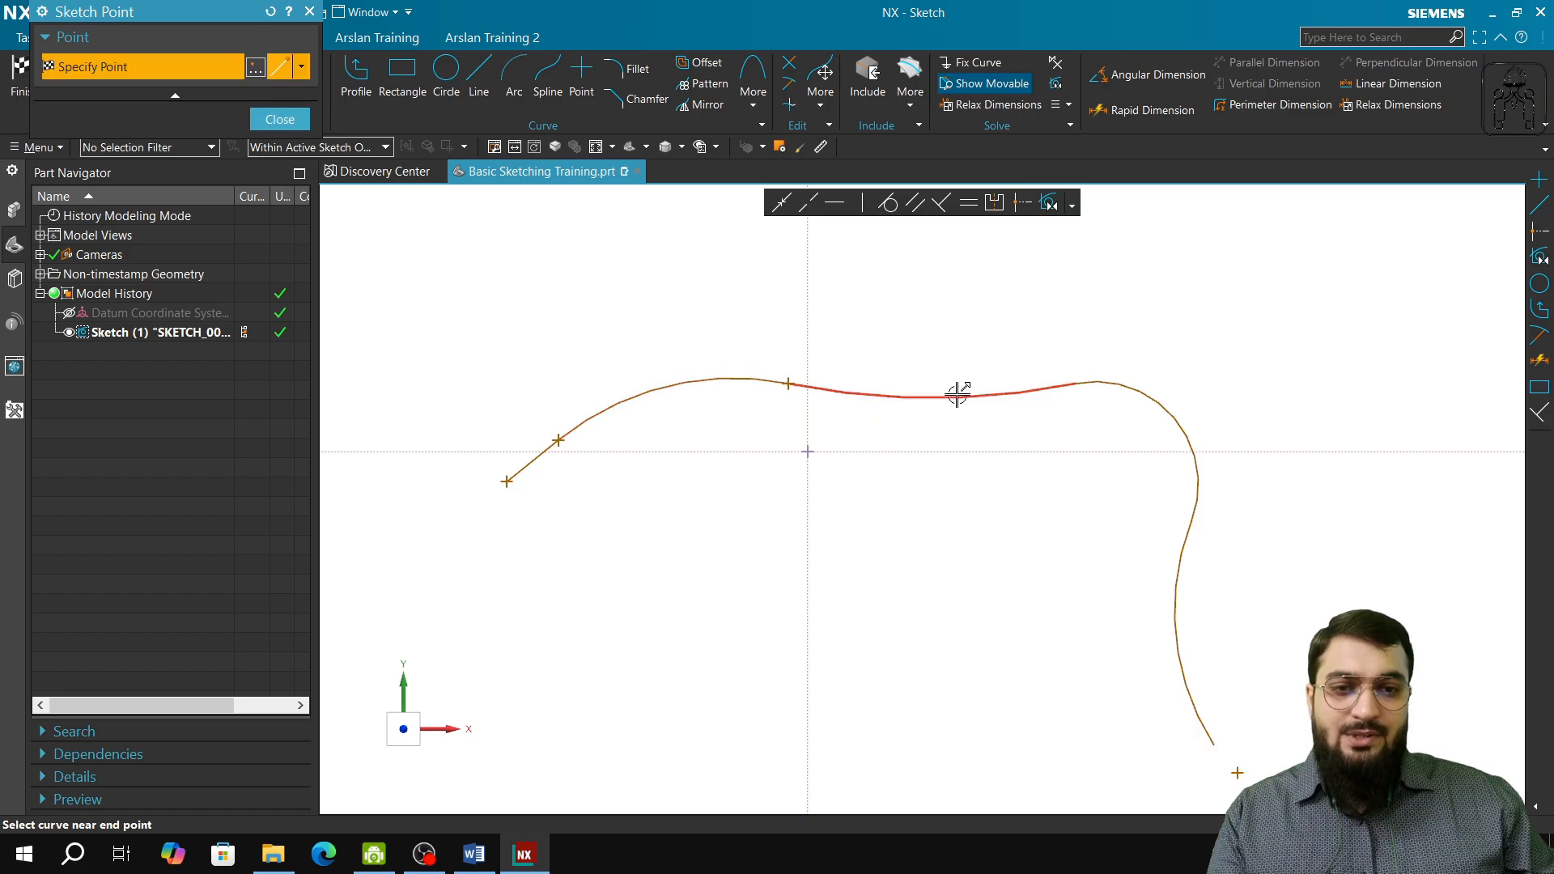
click(1070, 385)
click(1188, 521)
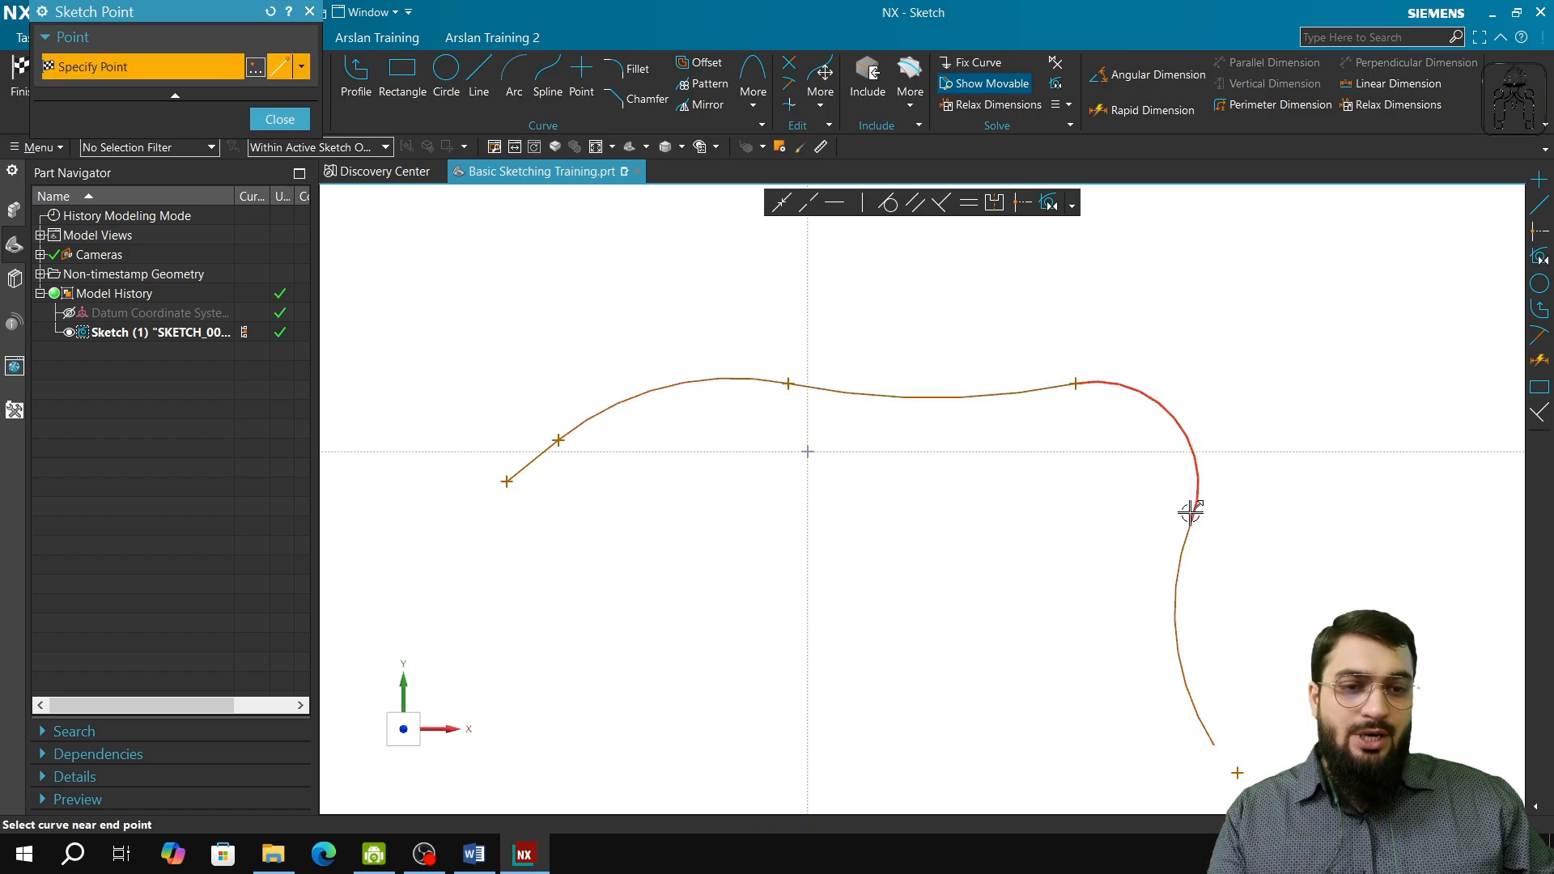
click(1207, 730)
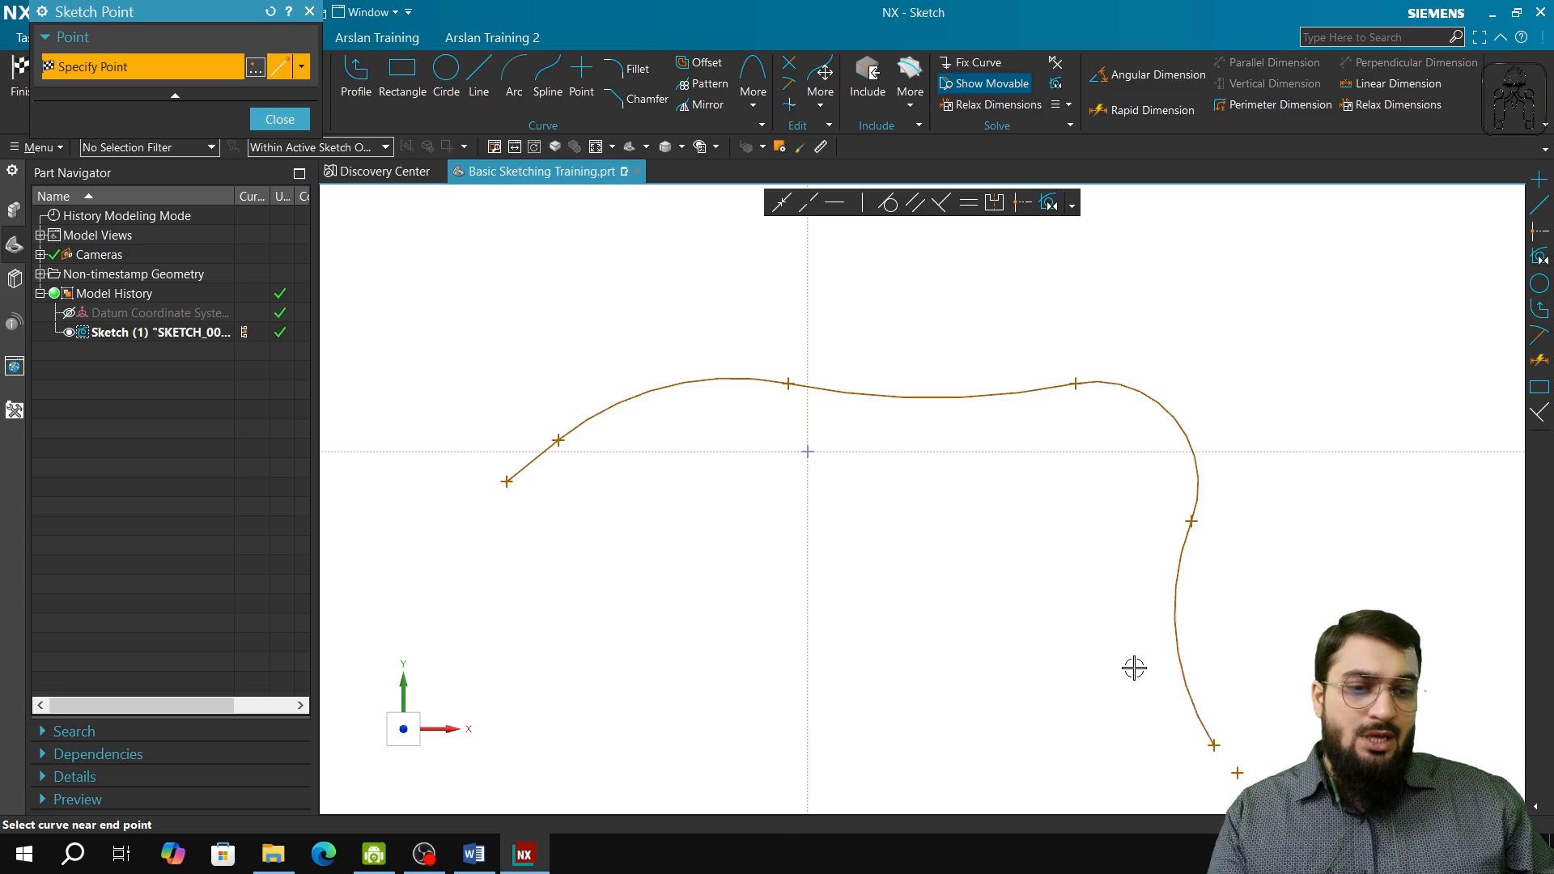
- Switch the point method to Control Point and place a point at the middle of each of the four arcs
click(304, 71)
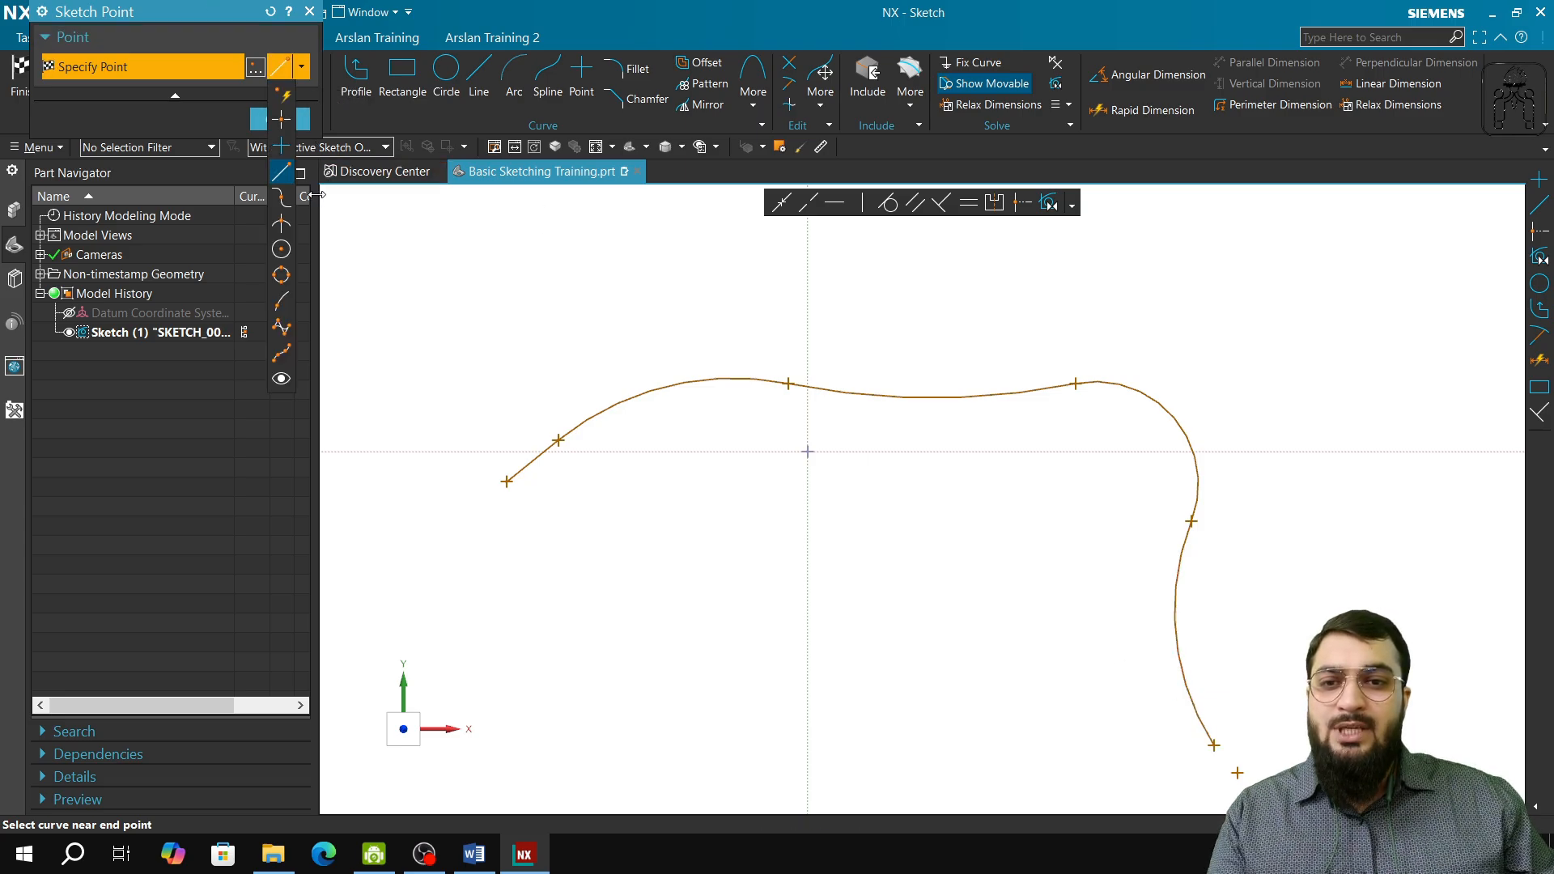
click(281, 199)
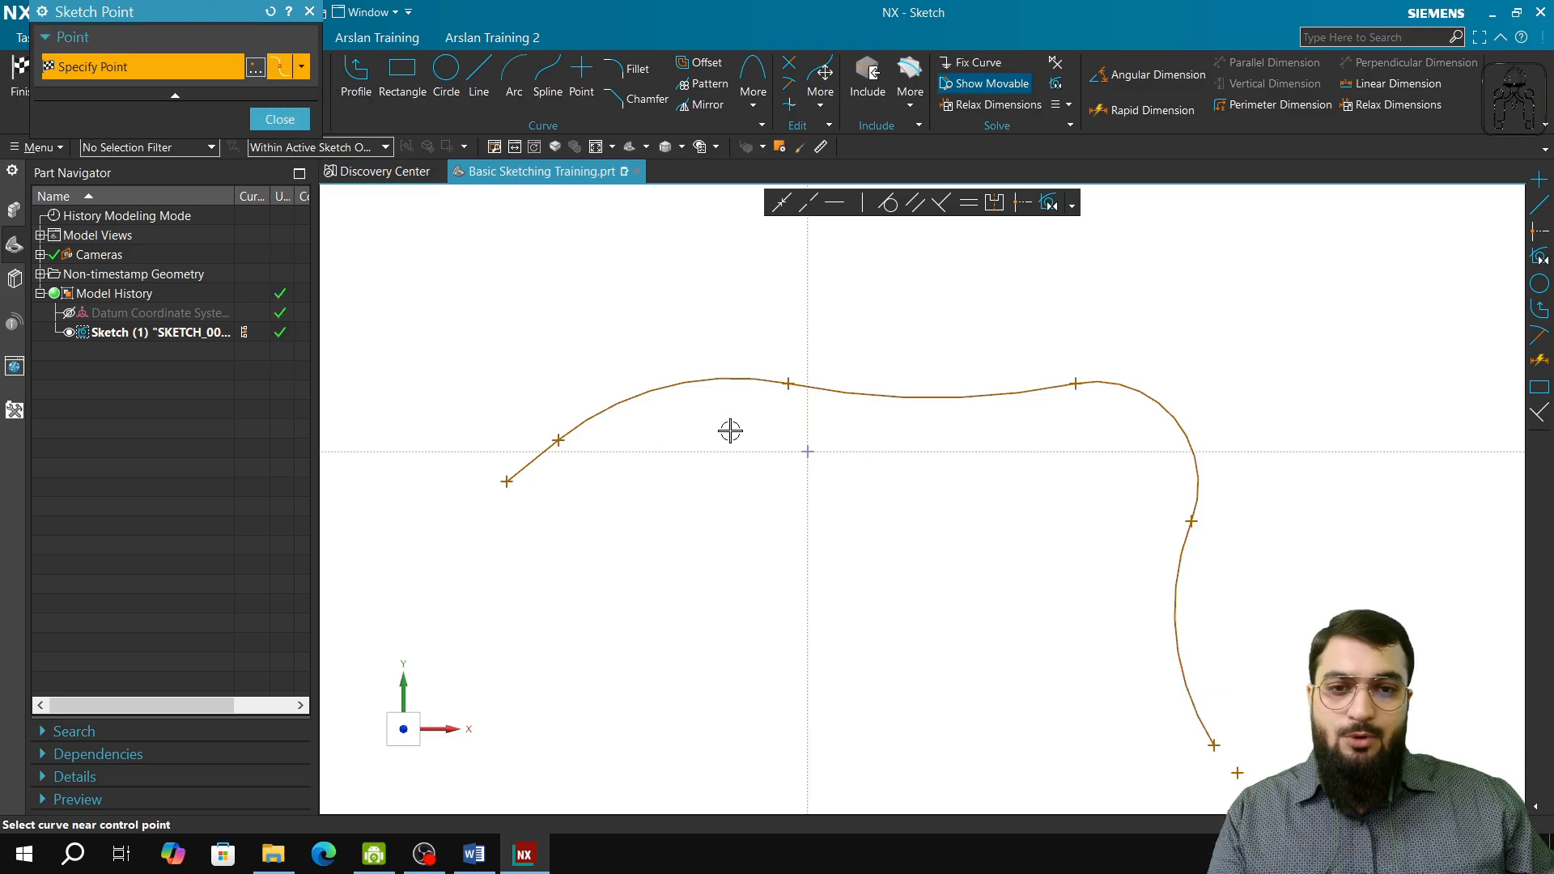
click(642, 387)
click(929, 398)
click(1156, 419)
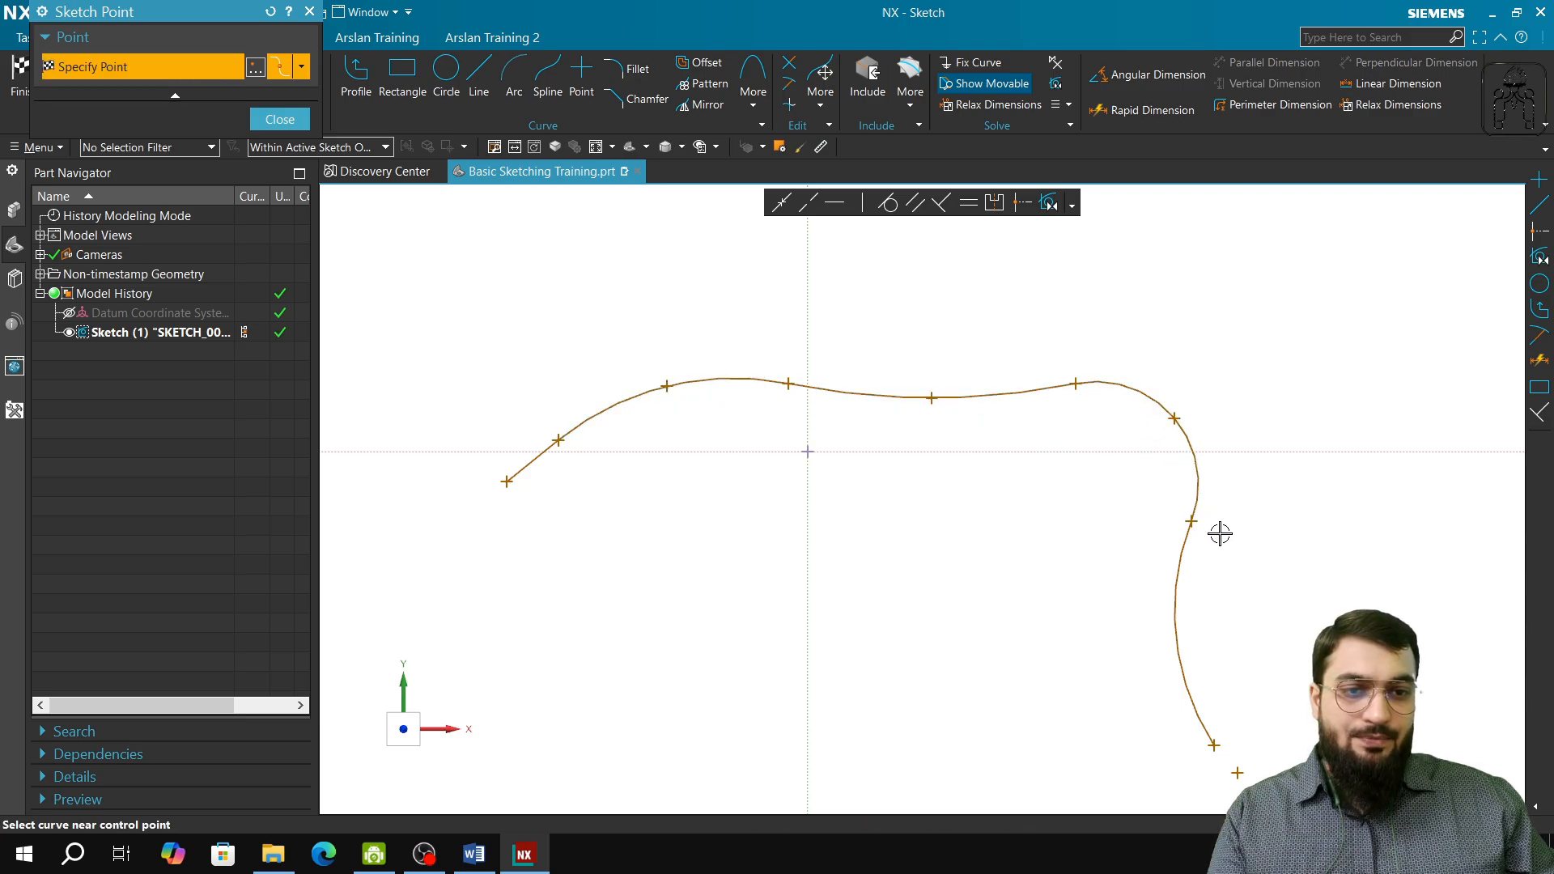
click(1169, 639)
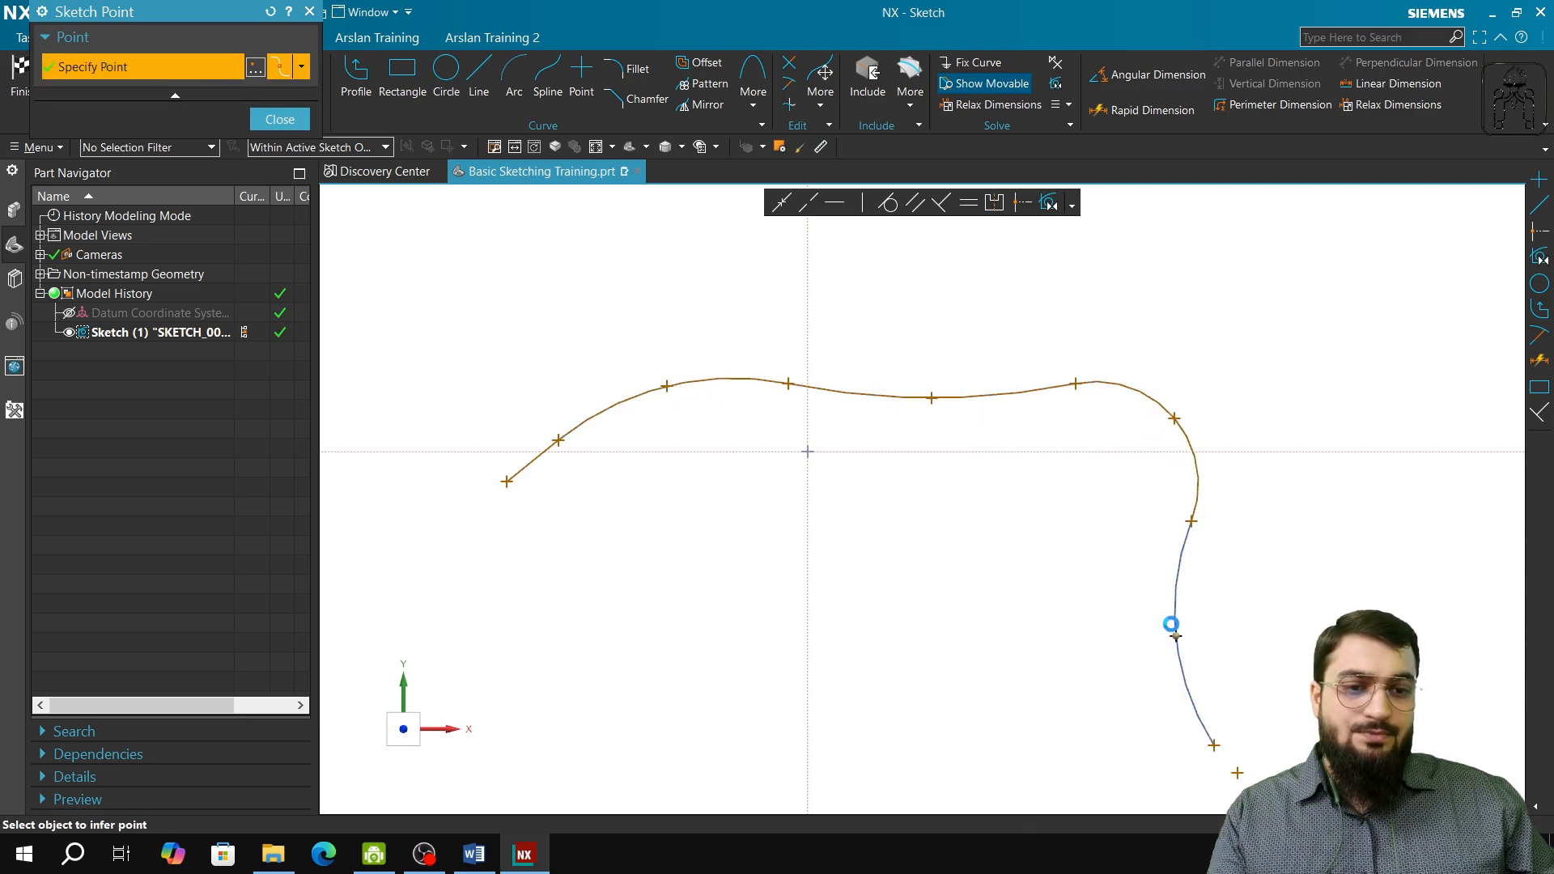
- Place a point on the first arc, between its start and its middle, using the Point on Curve/Edge method
click(300, 71)
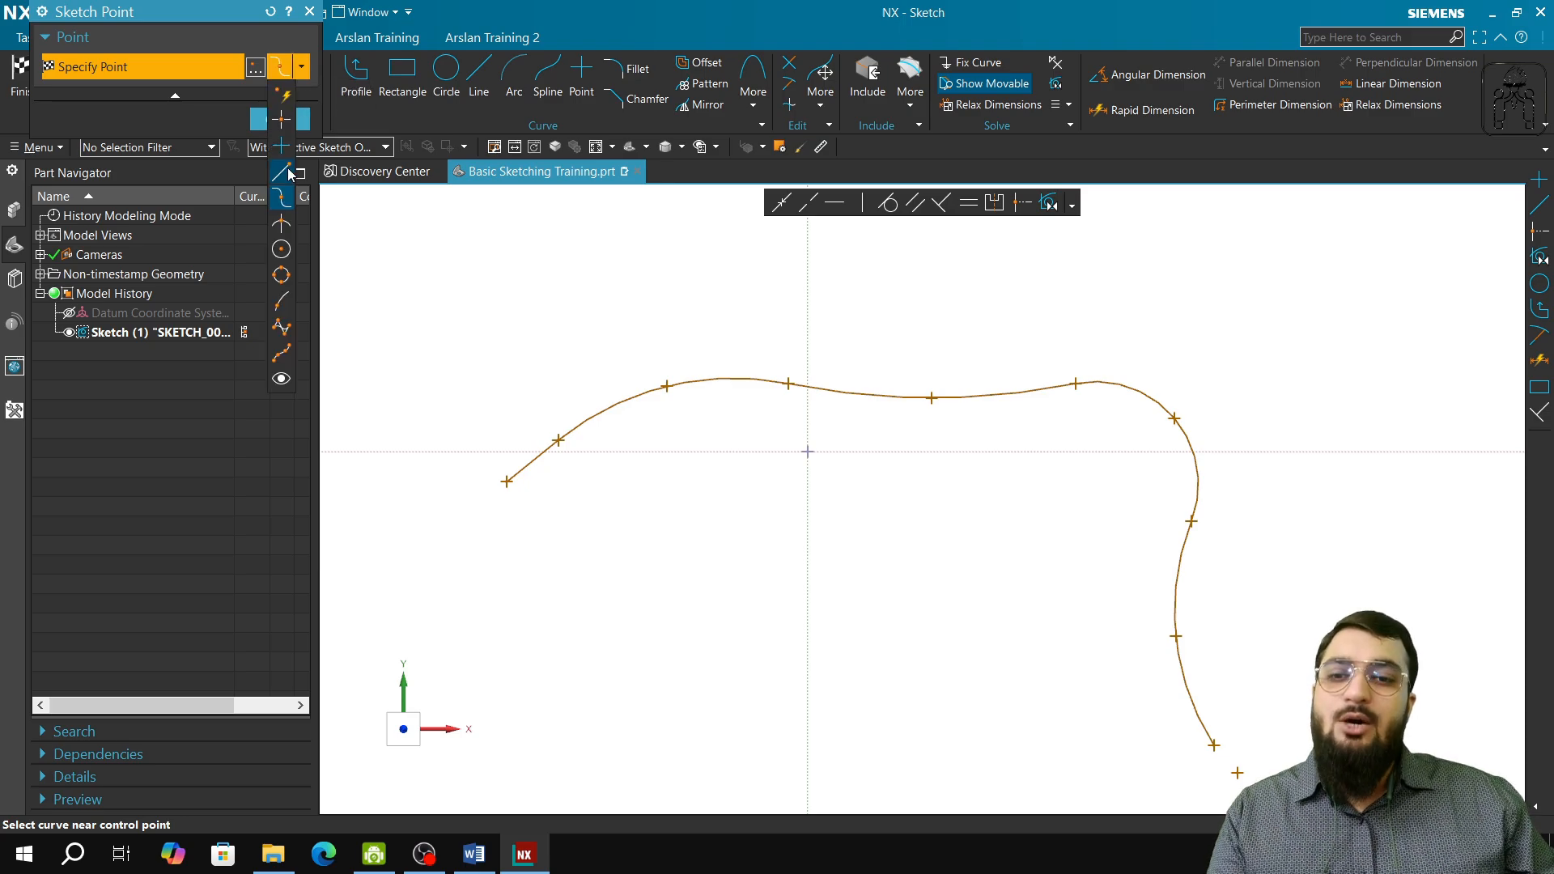
click(279, 301)
click(599, 412)
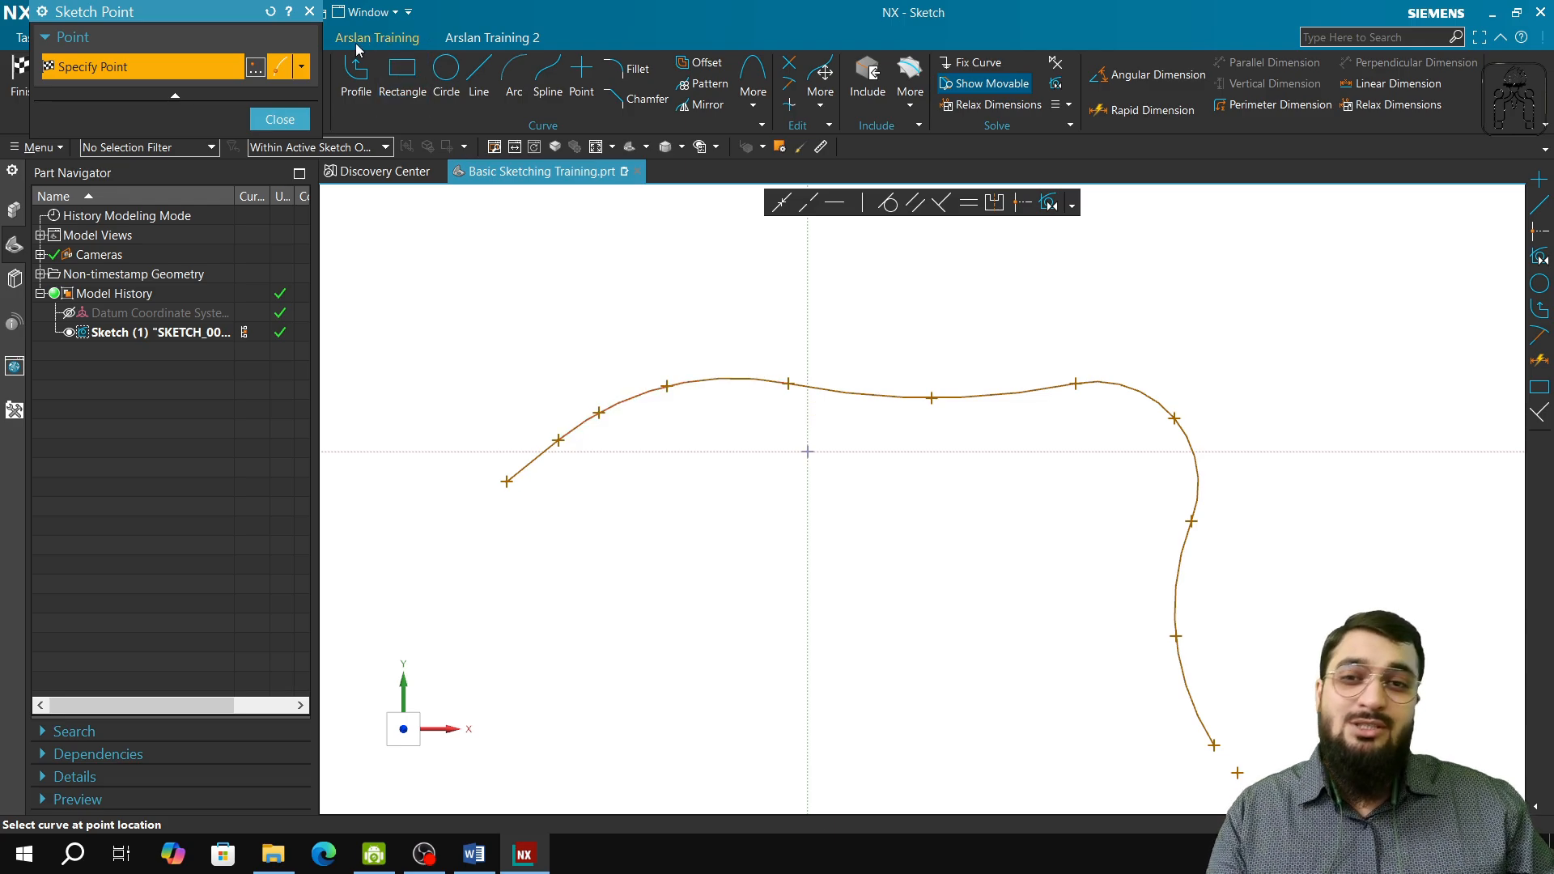
click(301, 67)
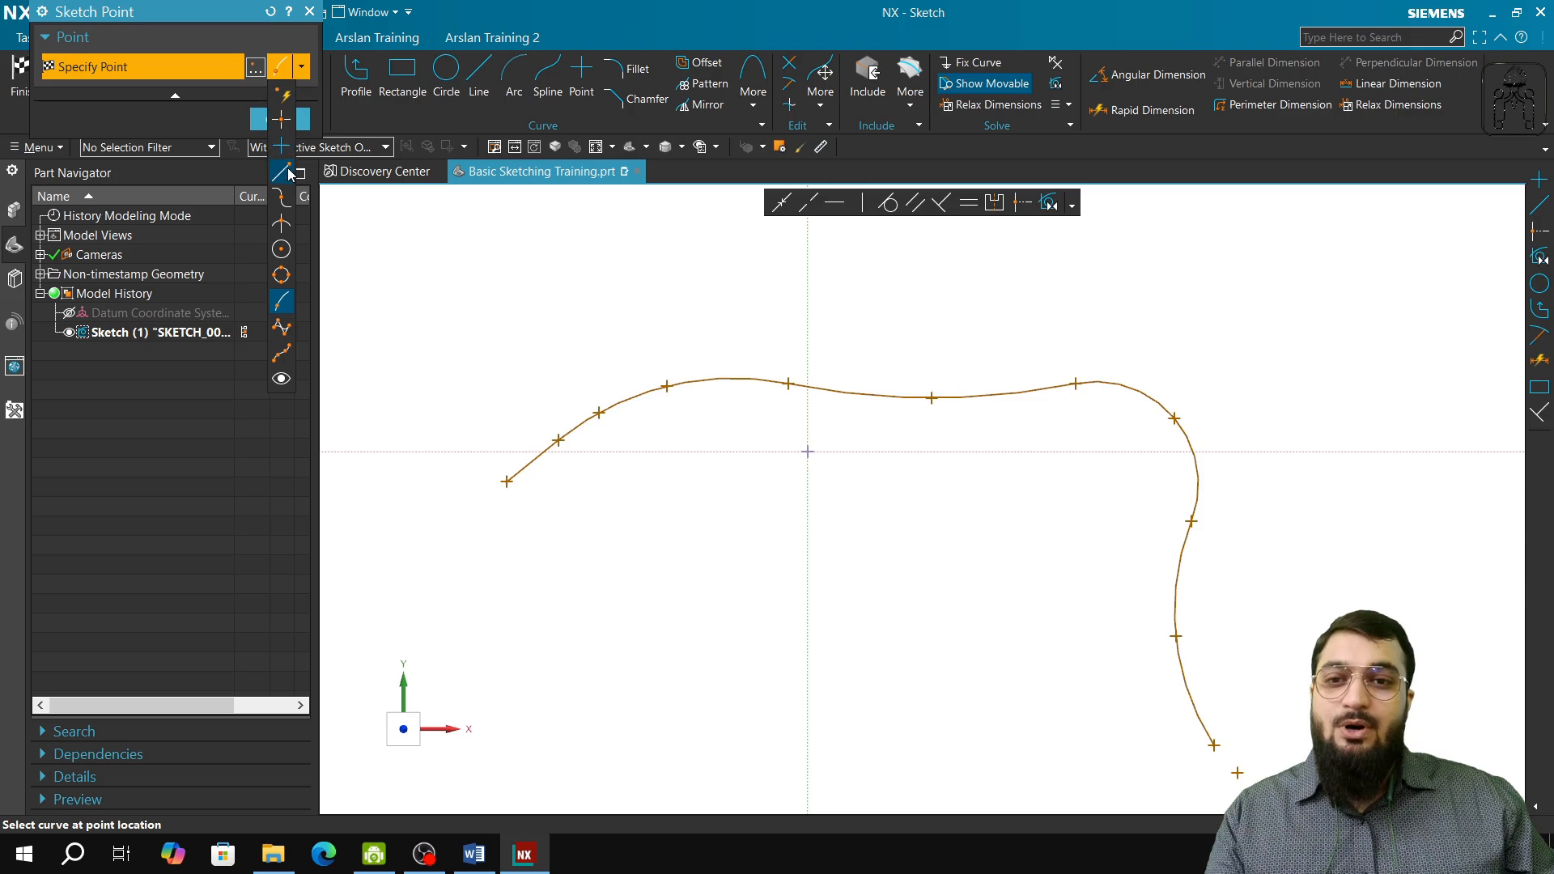
click(302, 71)
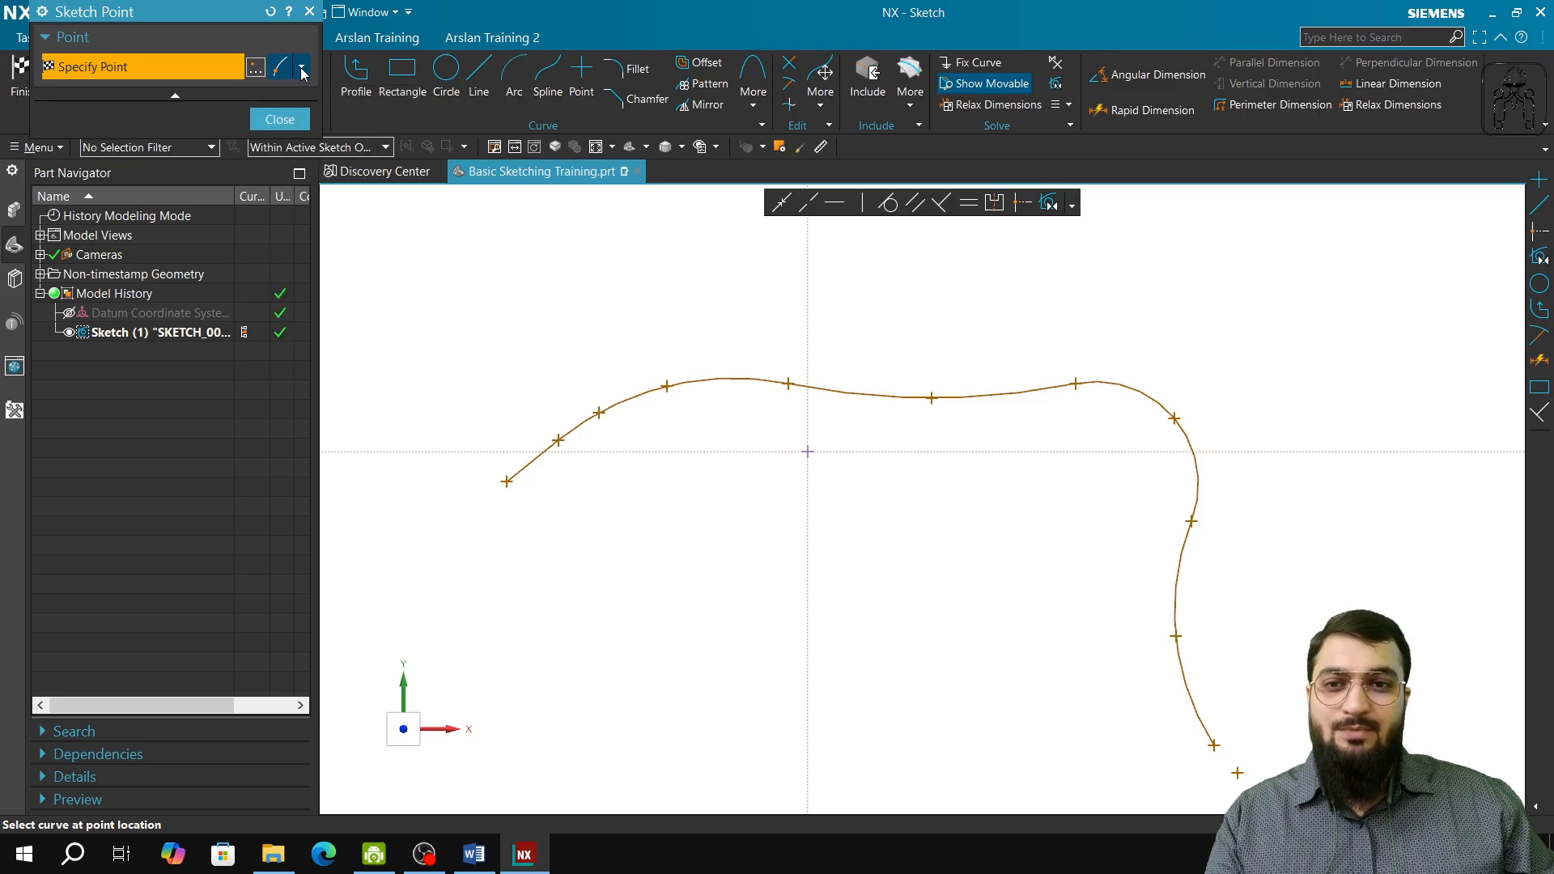
- Place further Point on Curve/Edge points at arbitrary spots: one on the first arc, four on the second and four on the third
click(833, 391)
click(890, 397)
click(1002, 395)
click(1038, 391)
click(1104, 381)
click(1137, 391)
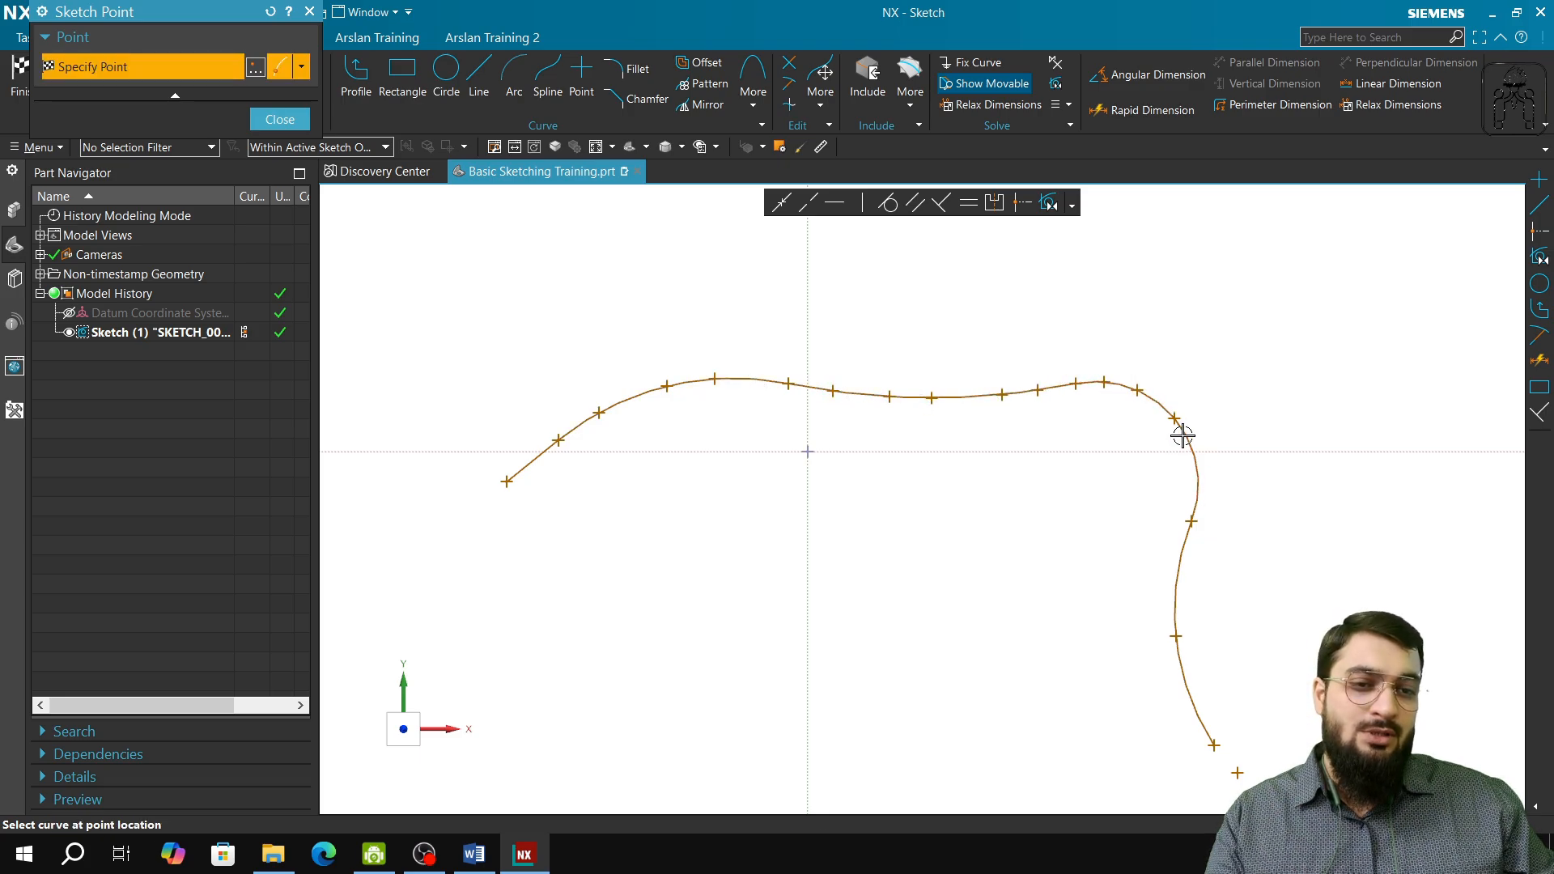
click(1198, 476)
click(1195, 502)
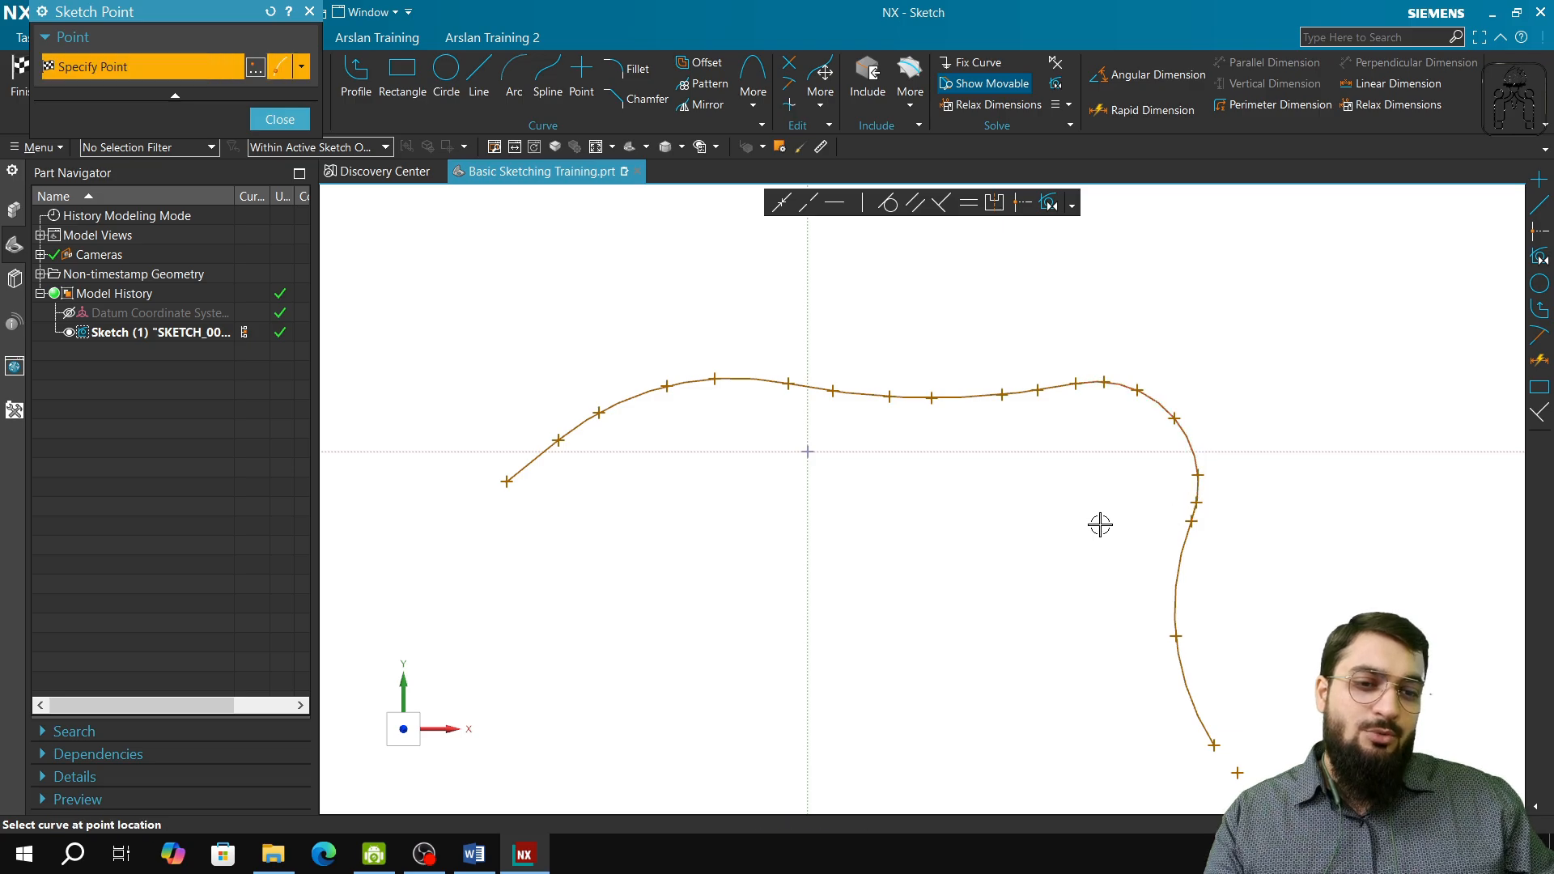
- Close the Point tool and switch to Word to view the Part 12 basic curves list in the Siemens NX Essentials Training Syllabus
click(302, 67)
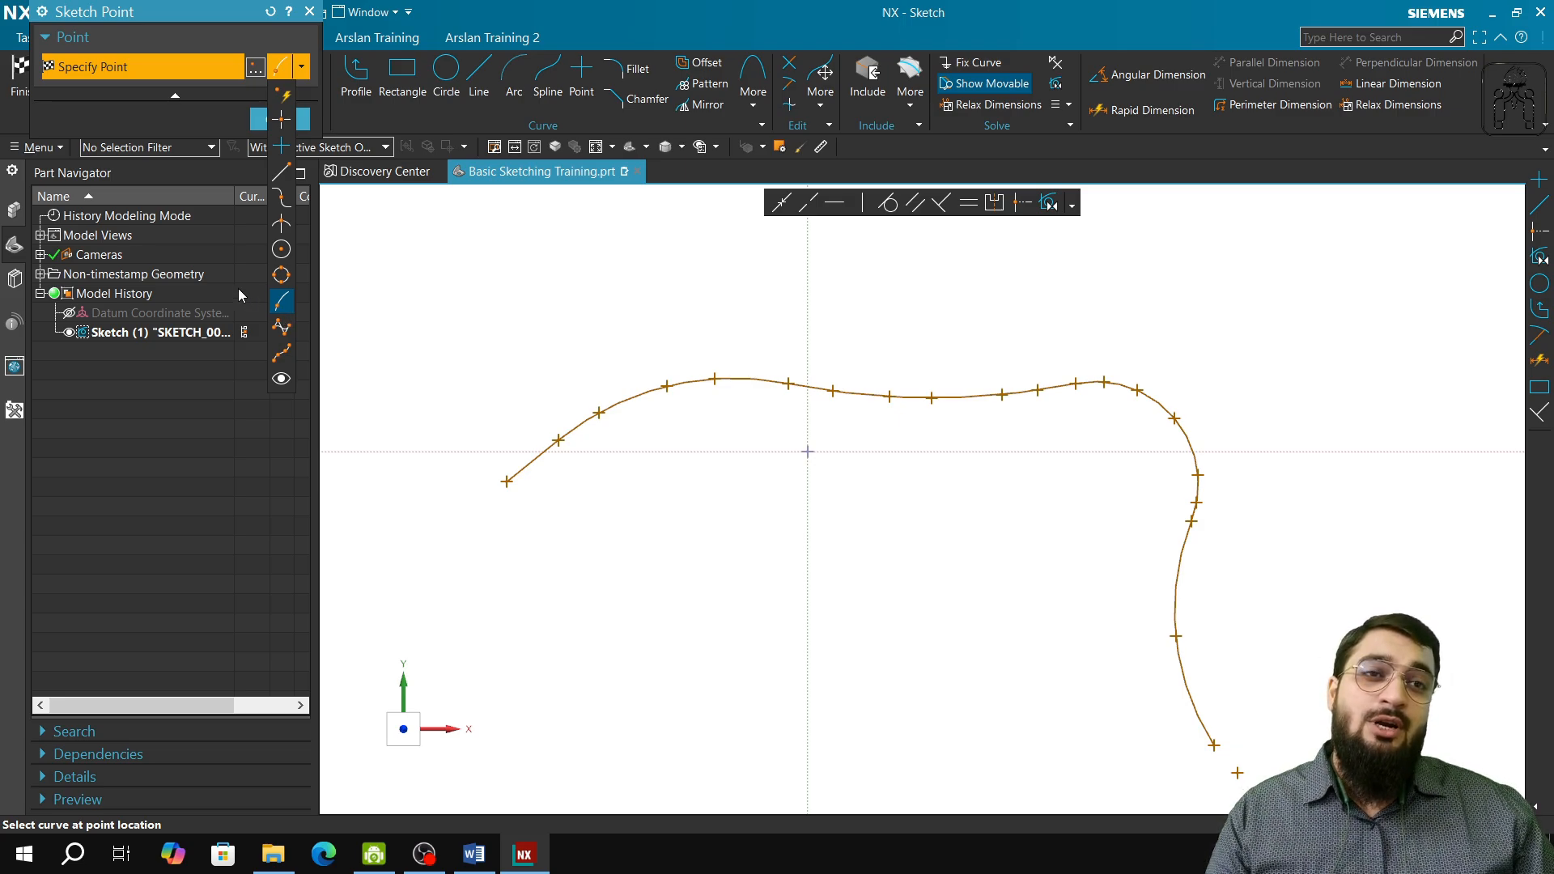
click(174, 97)
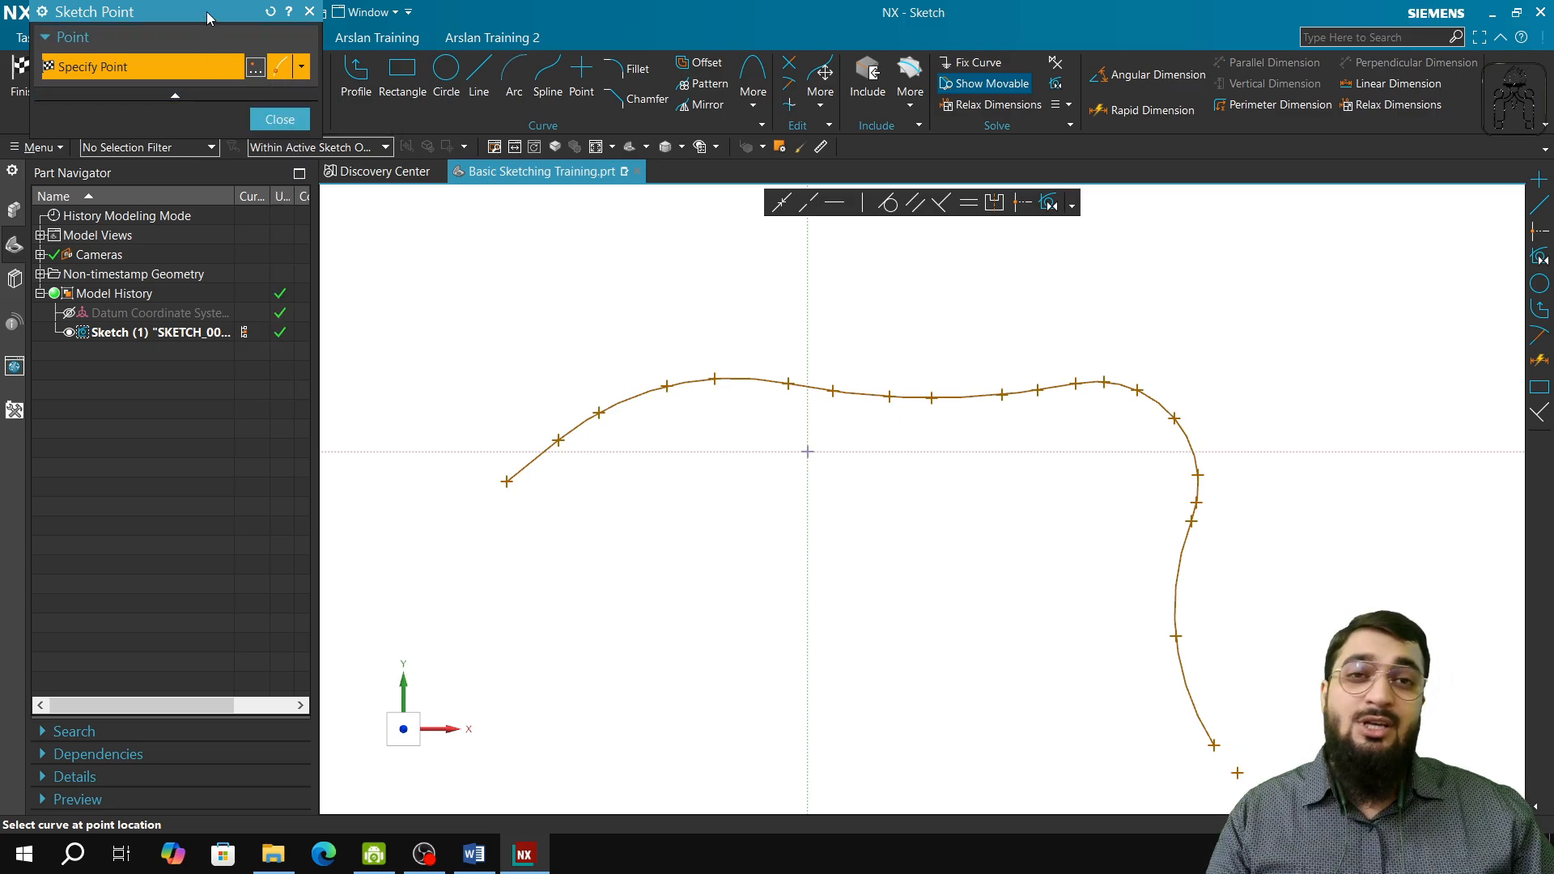
click(308, 12)
click(491, 865)
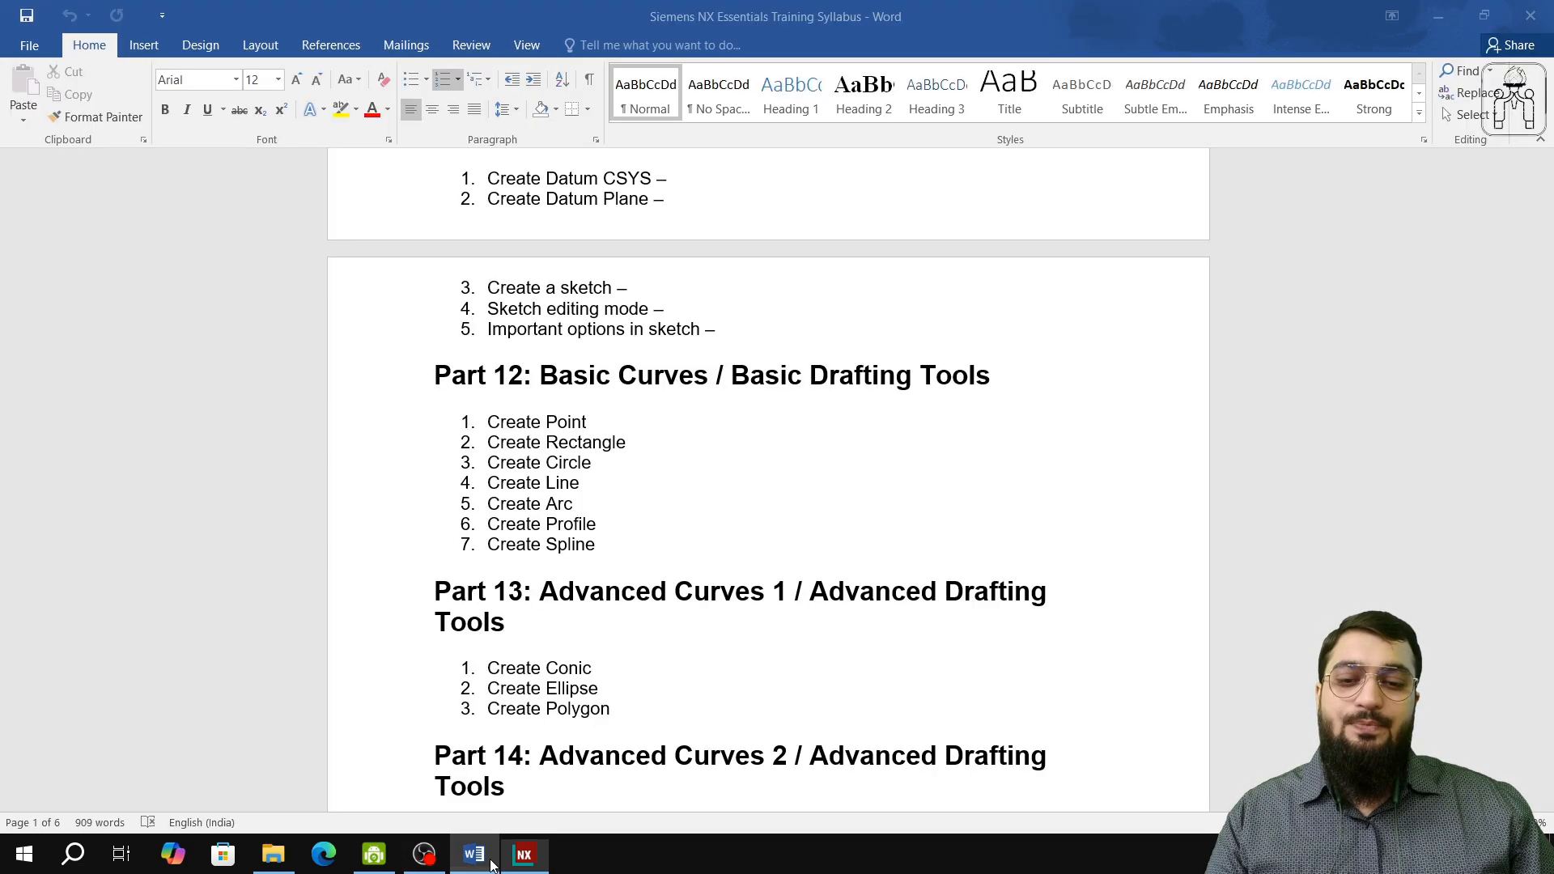
- Switch from the Word syllabus back to the open sketch in Siemens NX
click(393, 856)
click(438, 860)
click(489, 858)
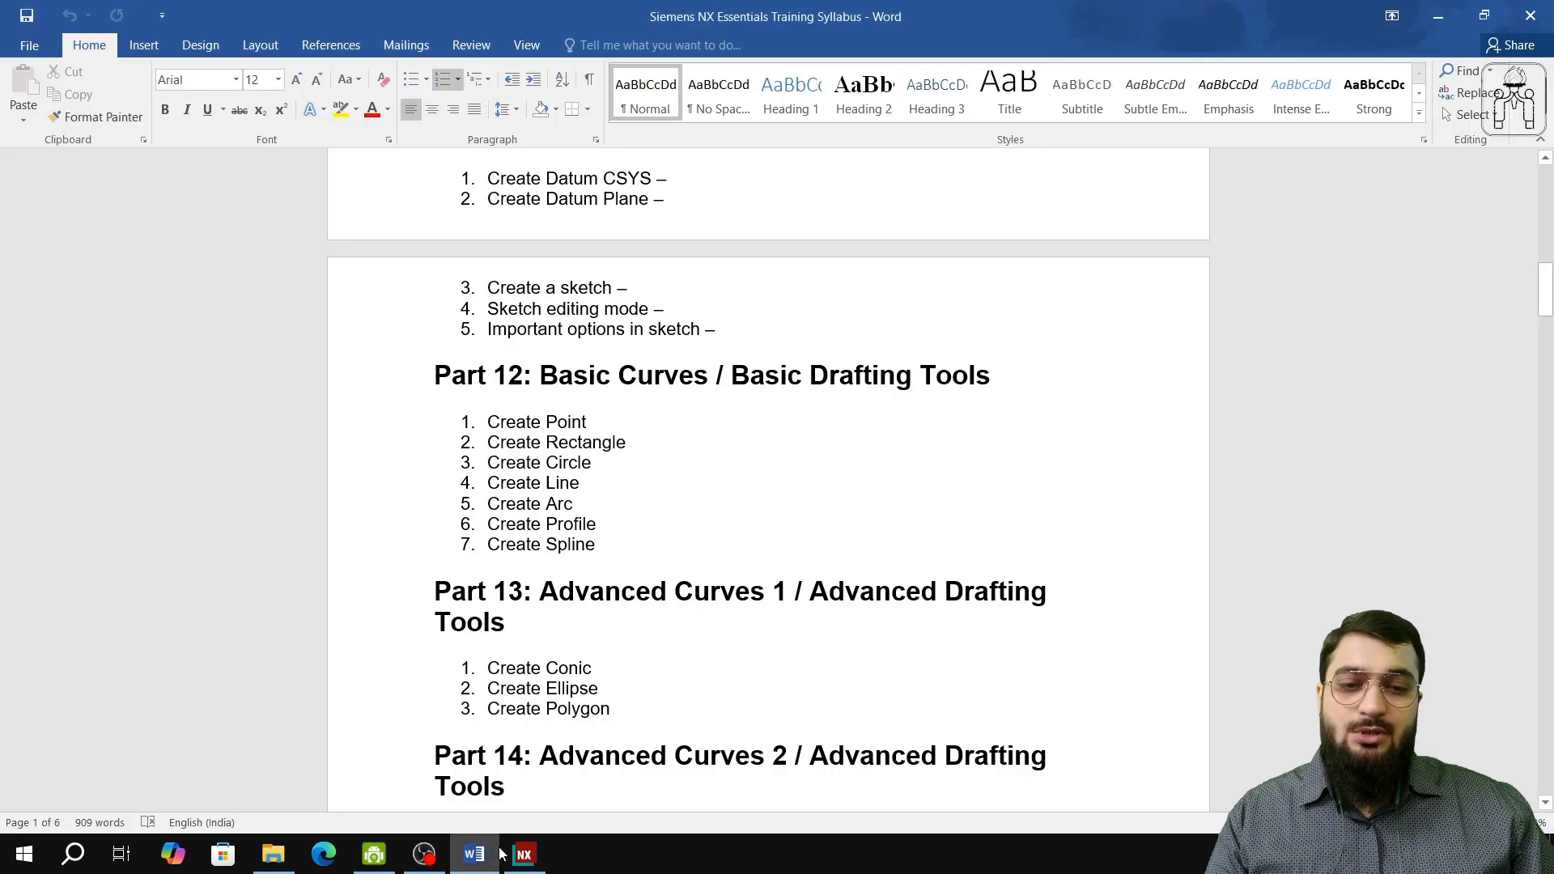
click(523, 855)
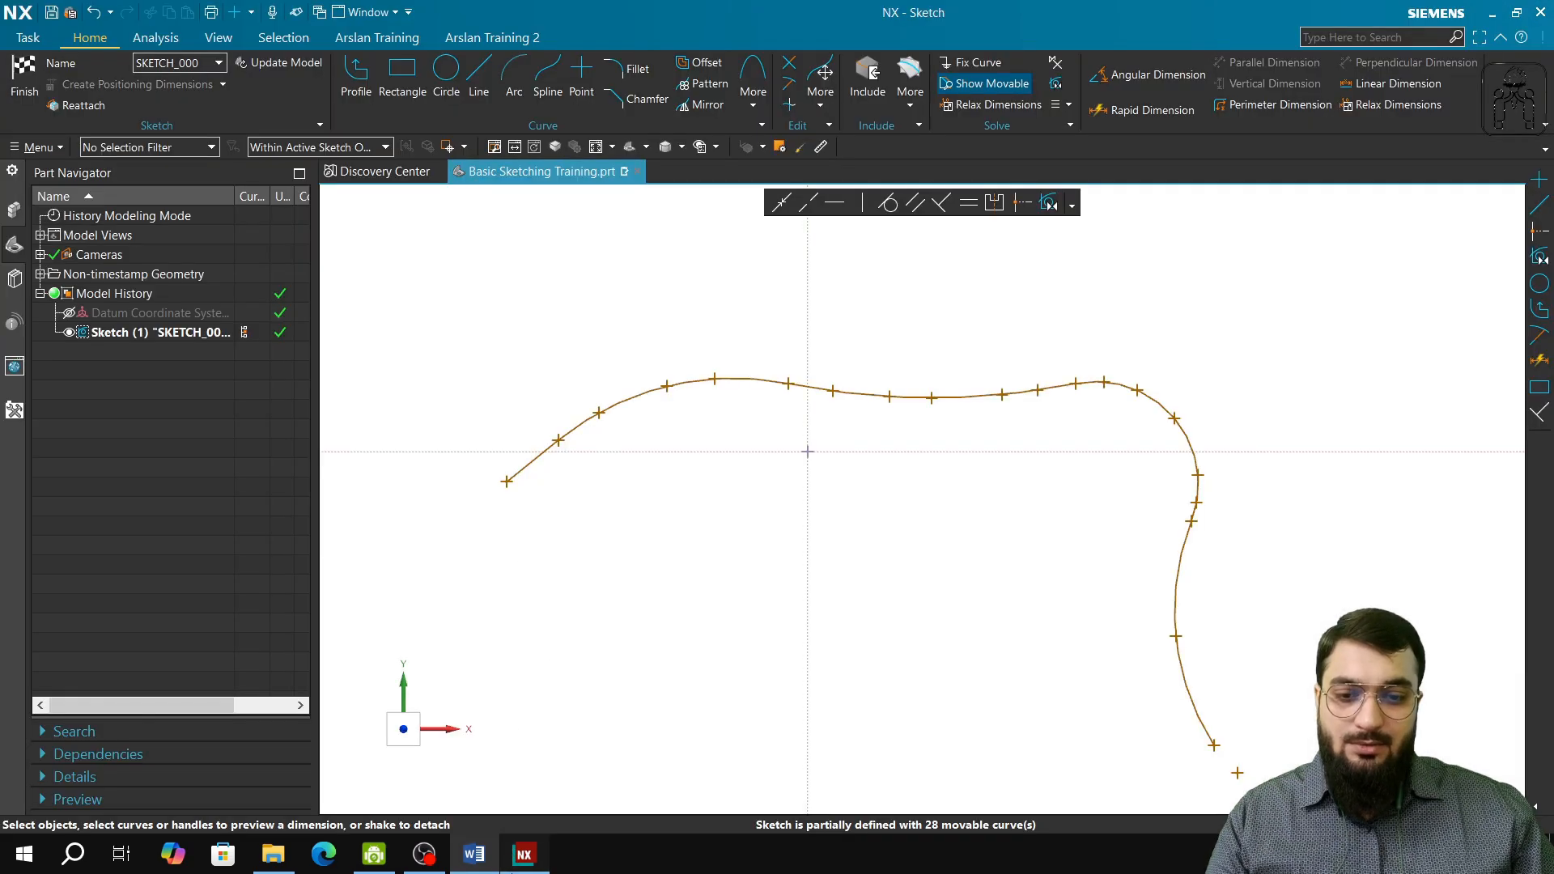
- Draw two rectangles by two corner points in the empty area below the arcs, the first starting at about XC -380, YC -655, and a thin one beside it
click(397, 81)
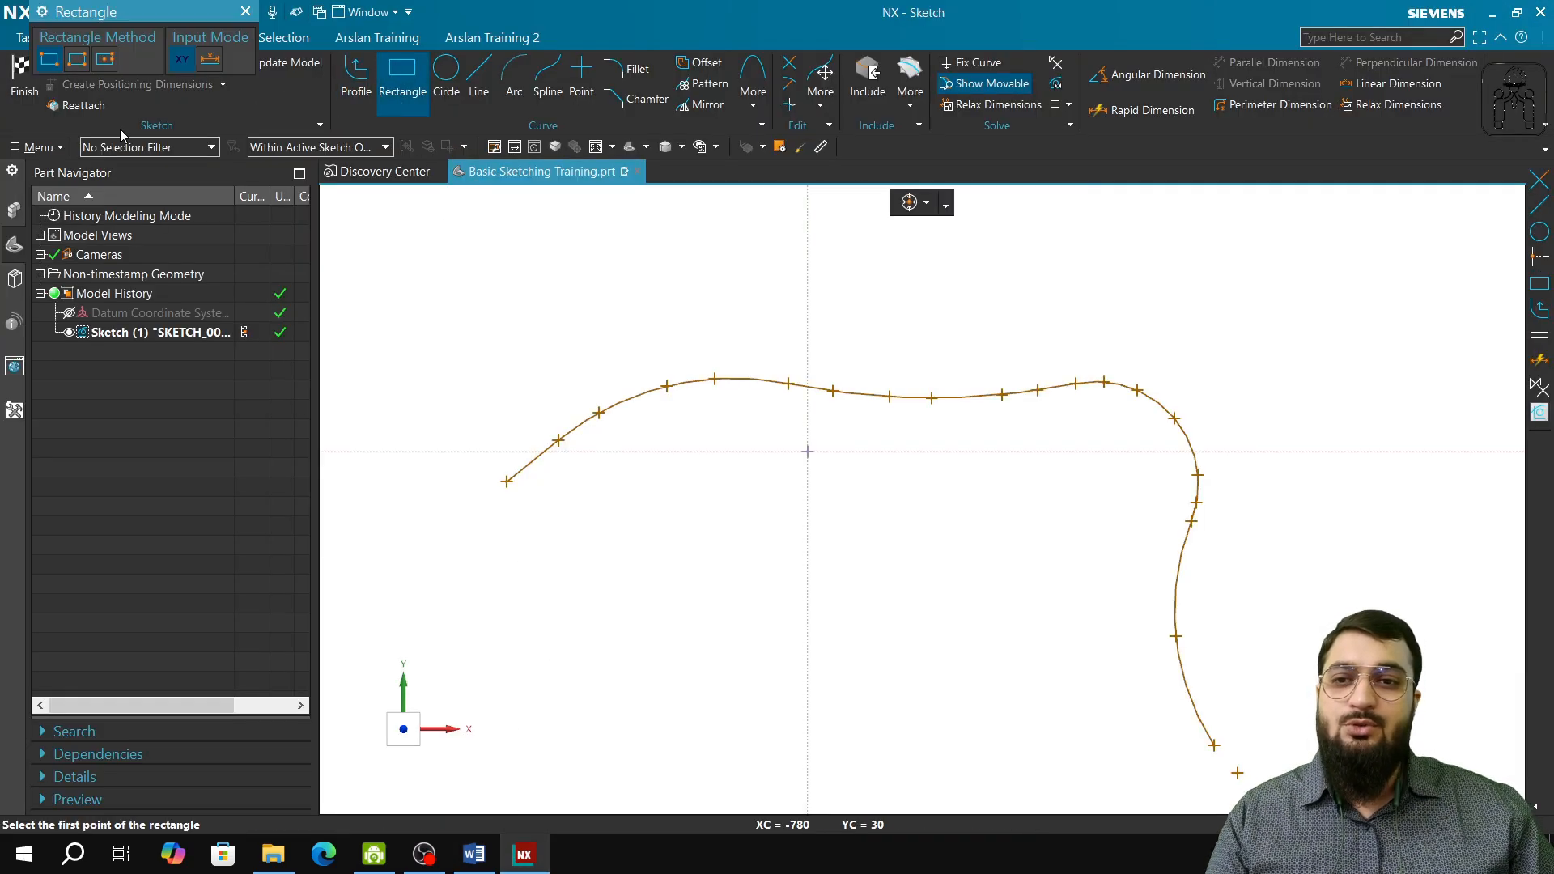
scroll(643, 530, down, 1)
shift+middle_drag(711, 588, 773, 197)
scroll(731, 471, up, 3)
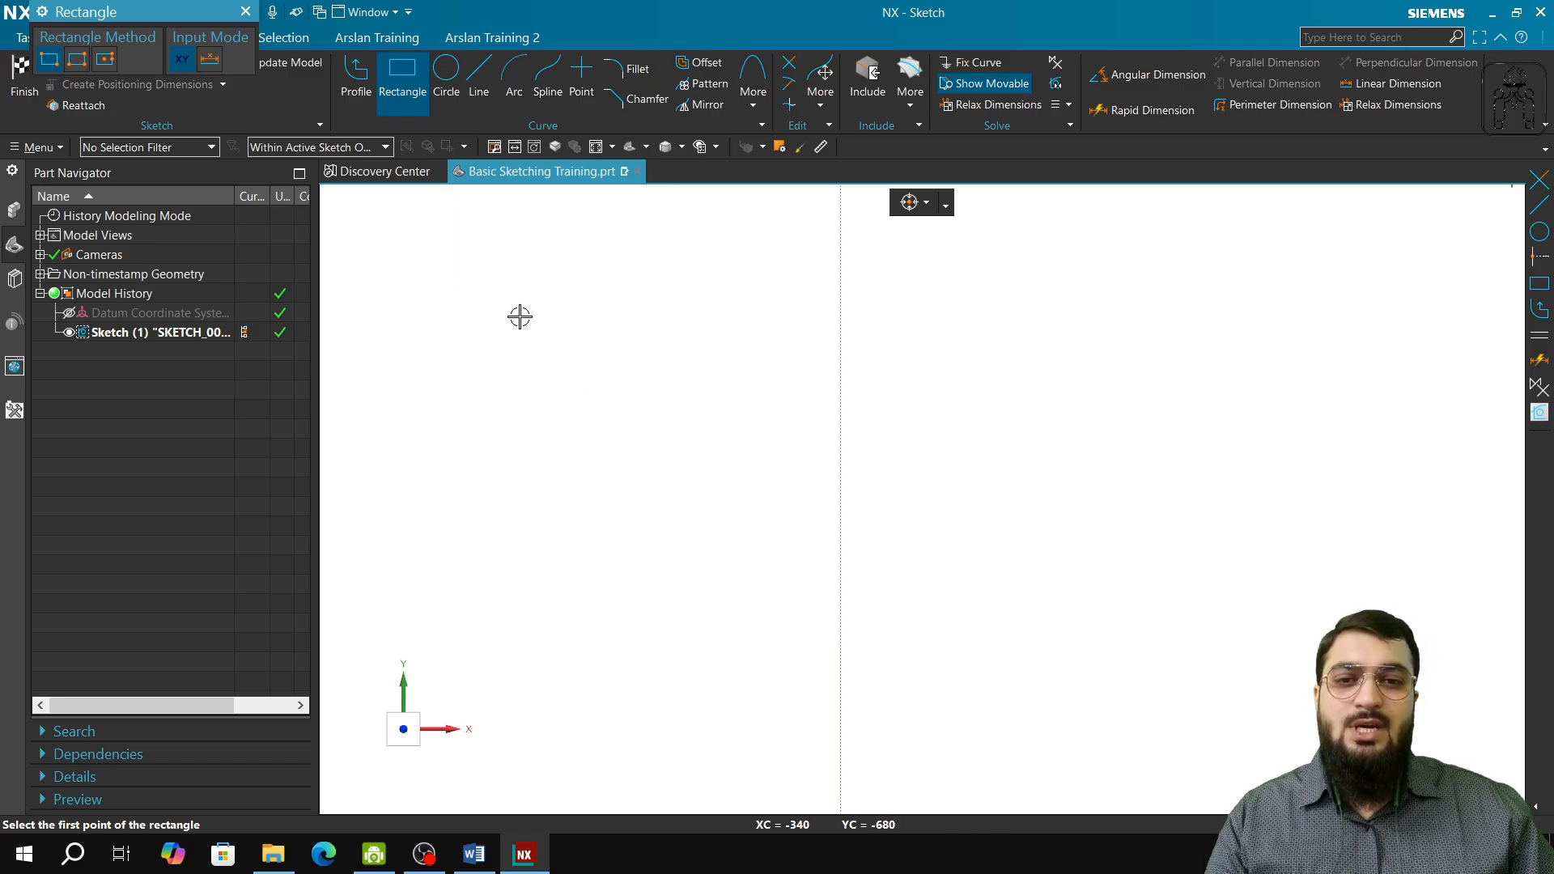
mouse_move(485, 295)
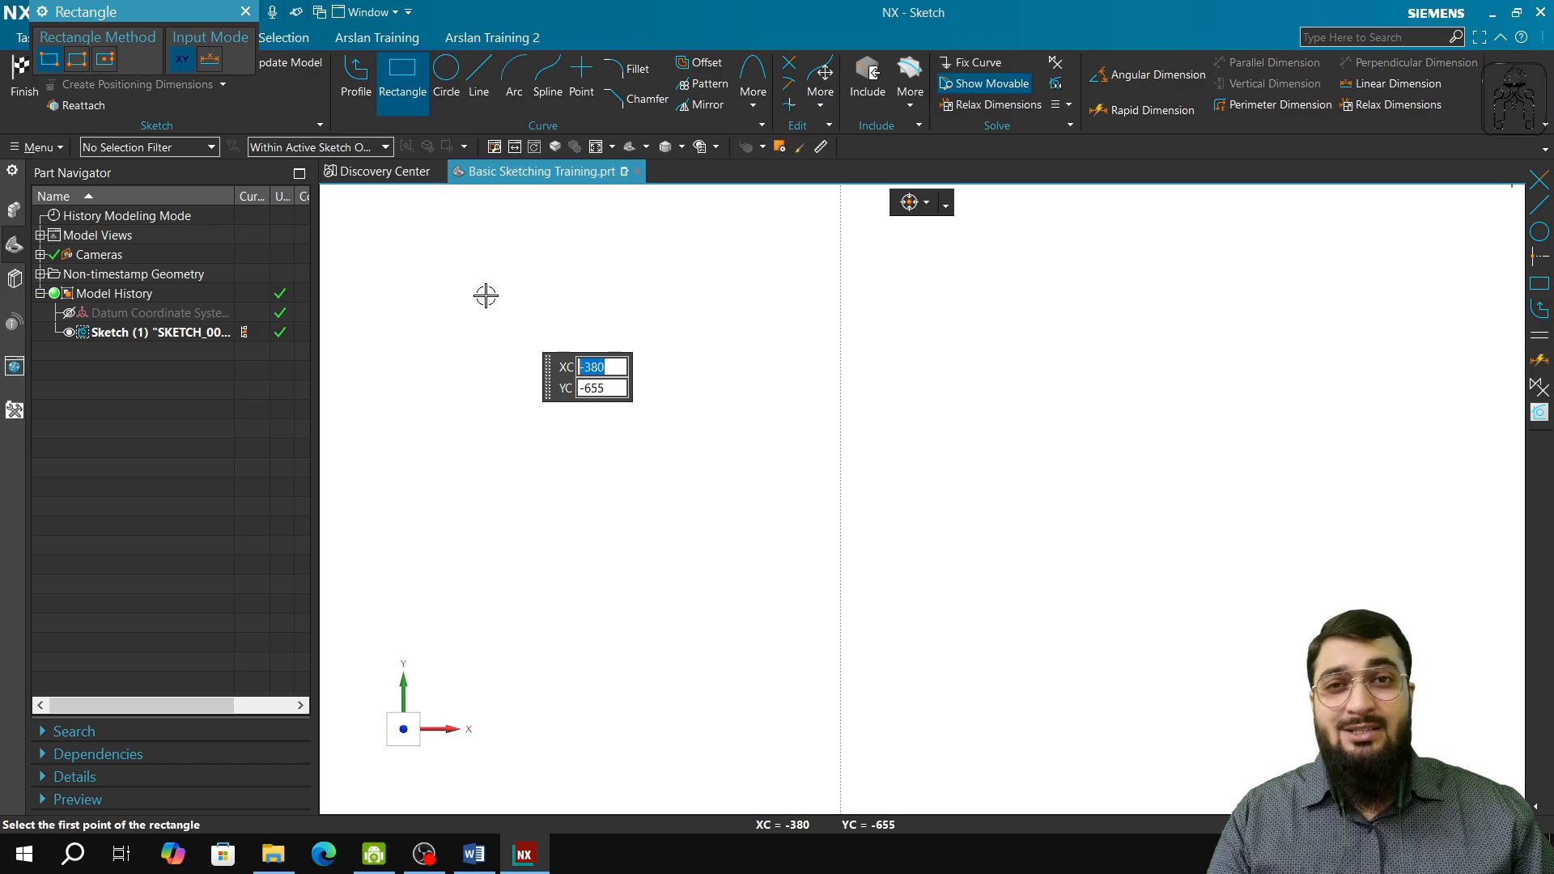
click(486, 296)
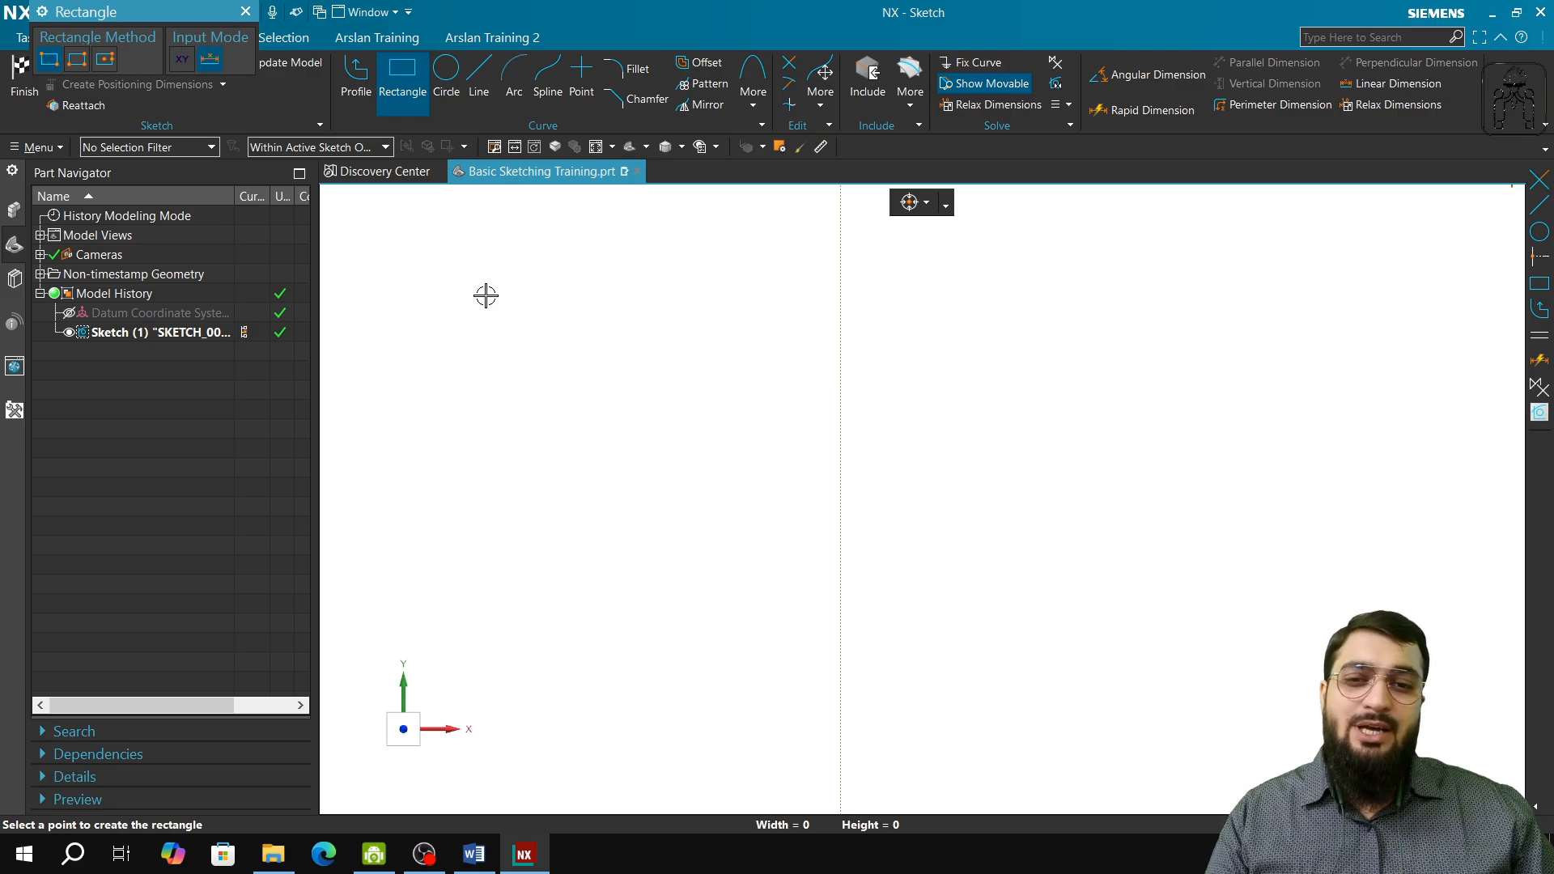
click(794, 440)
click(892, 305)
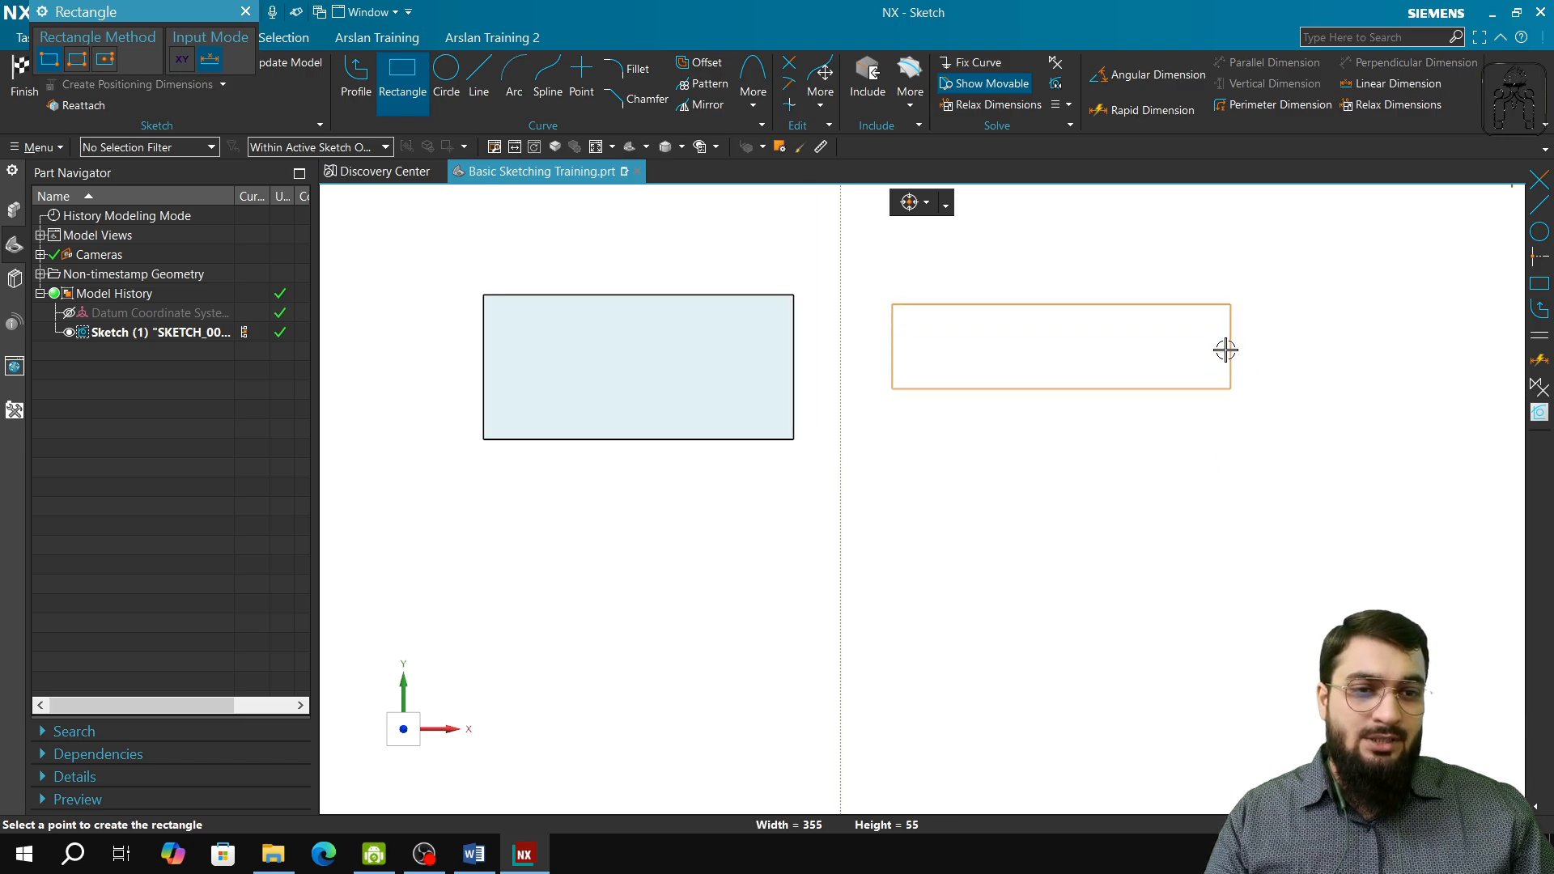
click(1169, 327)
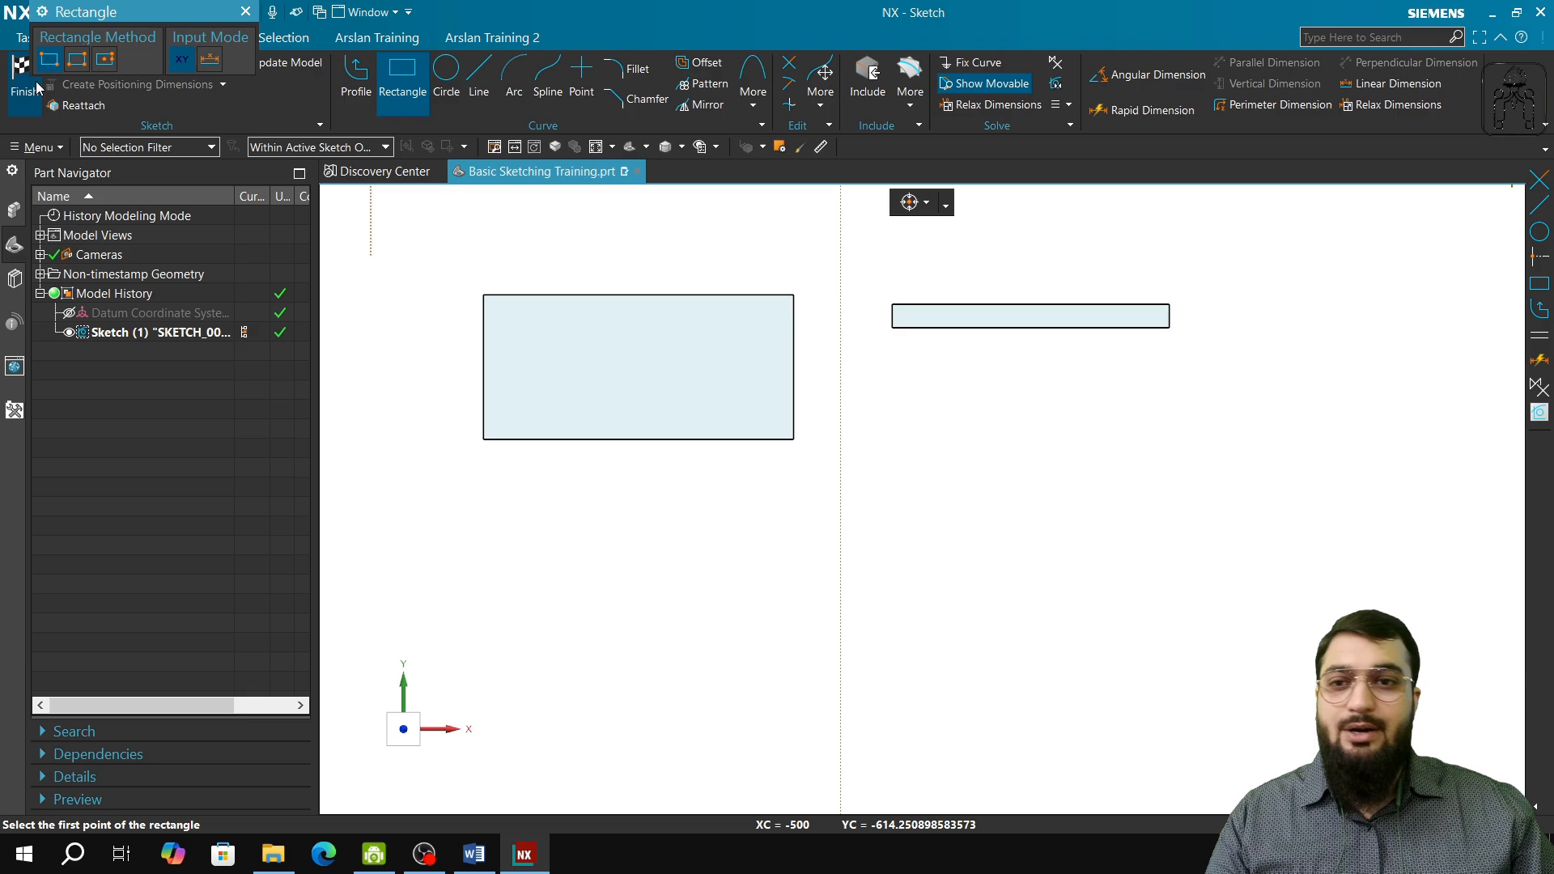
- Draw a horizontal rectangle about 350 wide and 150 high below the thin one using the By 3 Points method, and close the Rectangle tool
click(893, 403)
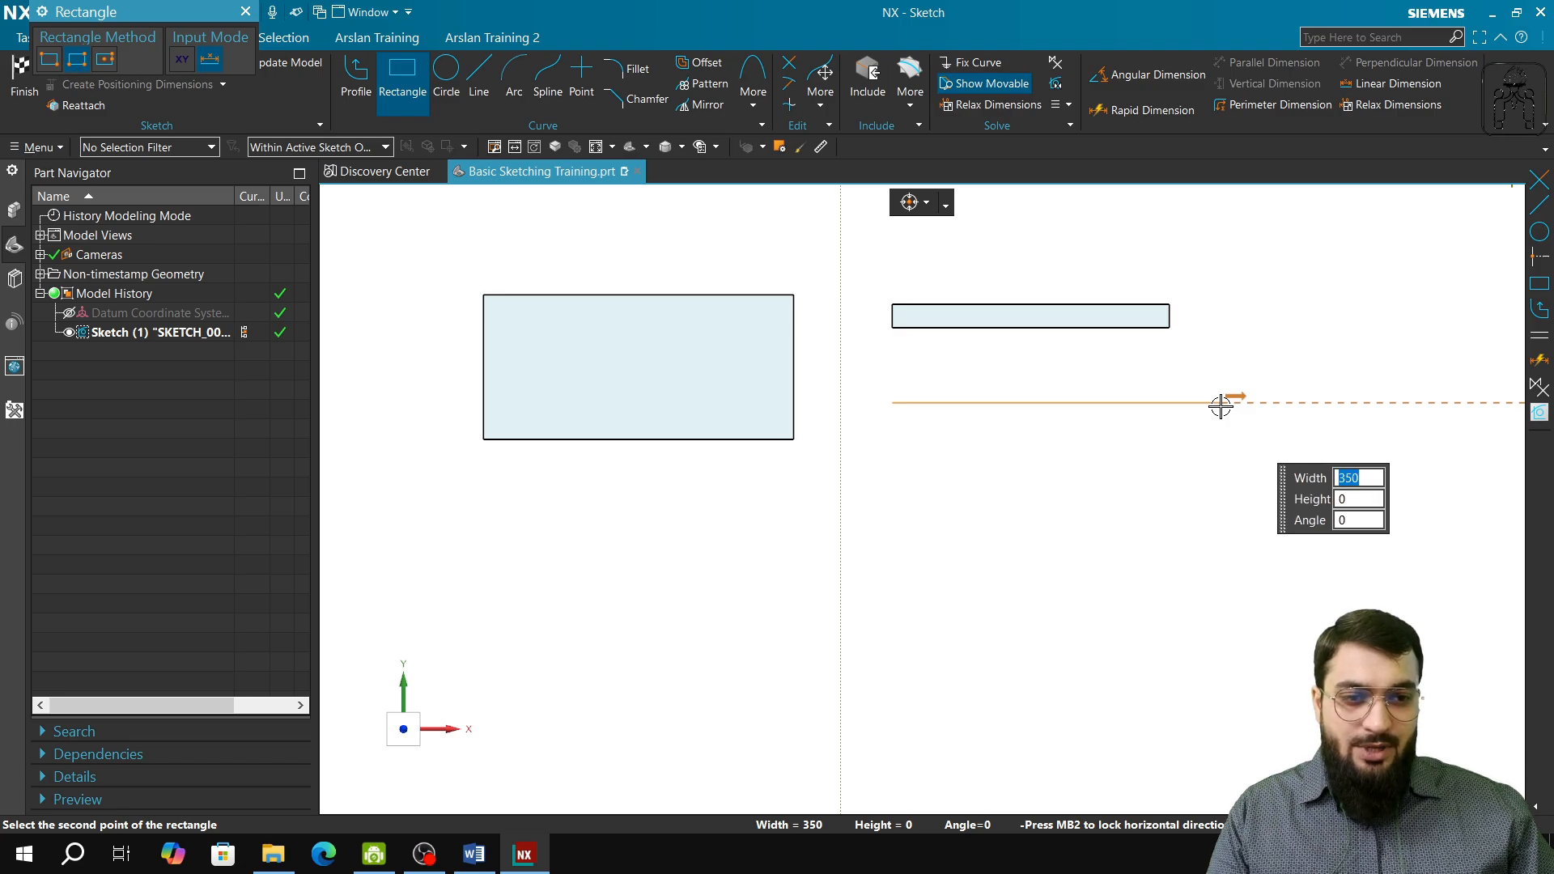
click(1221, 405)
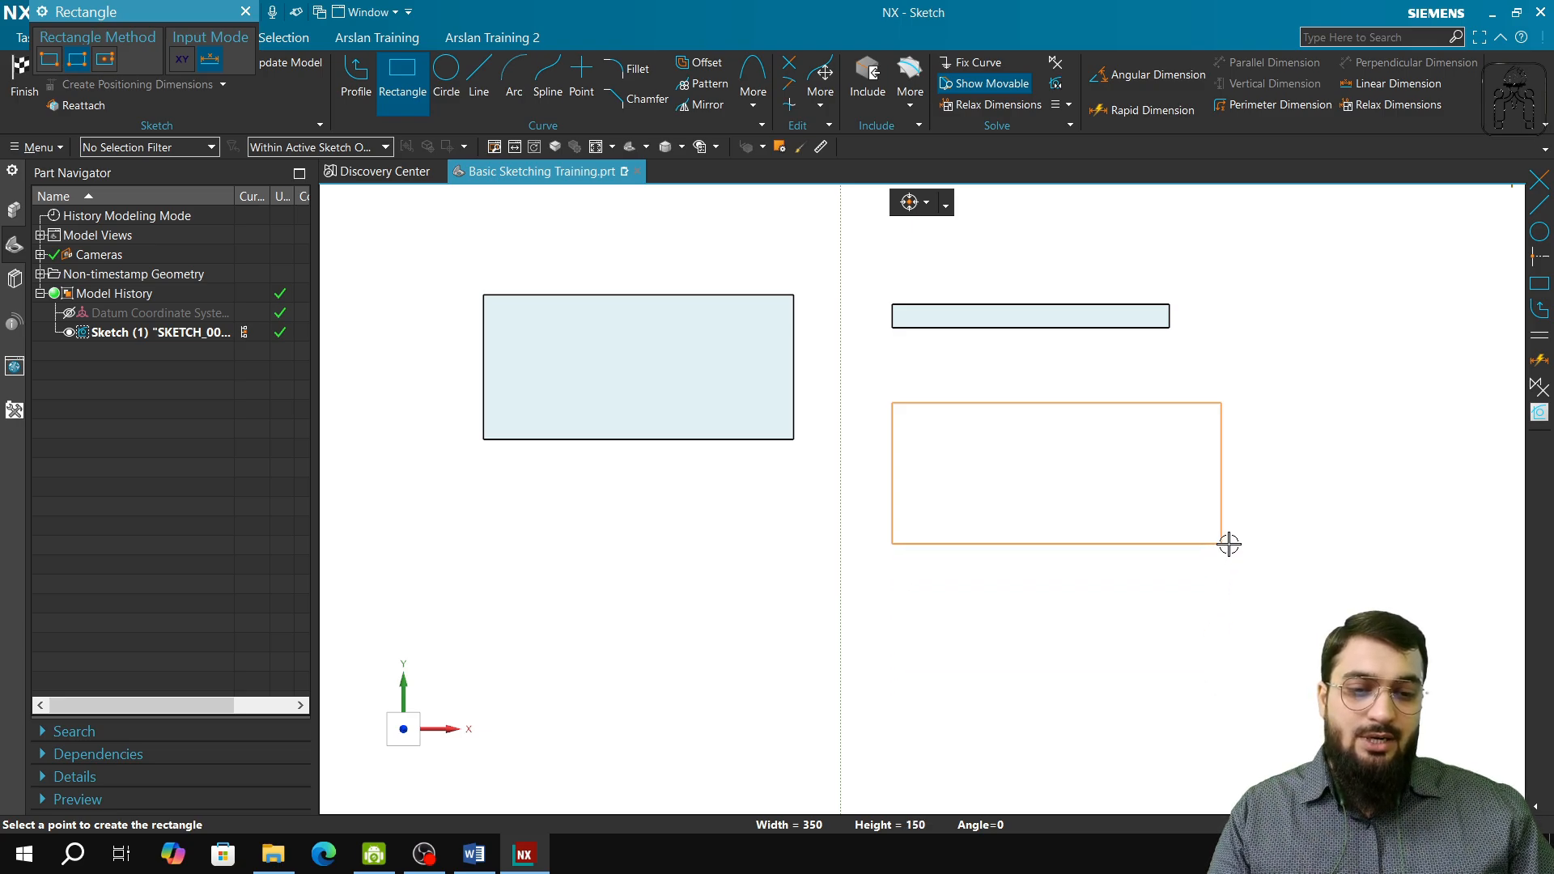
click(1229, 544)
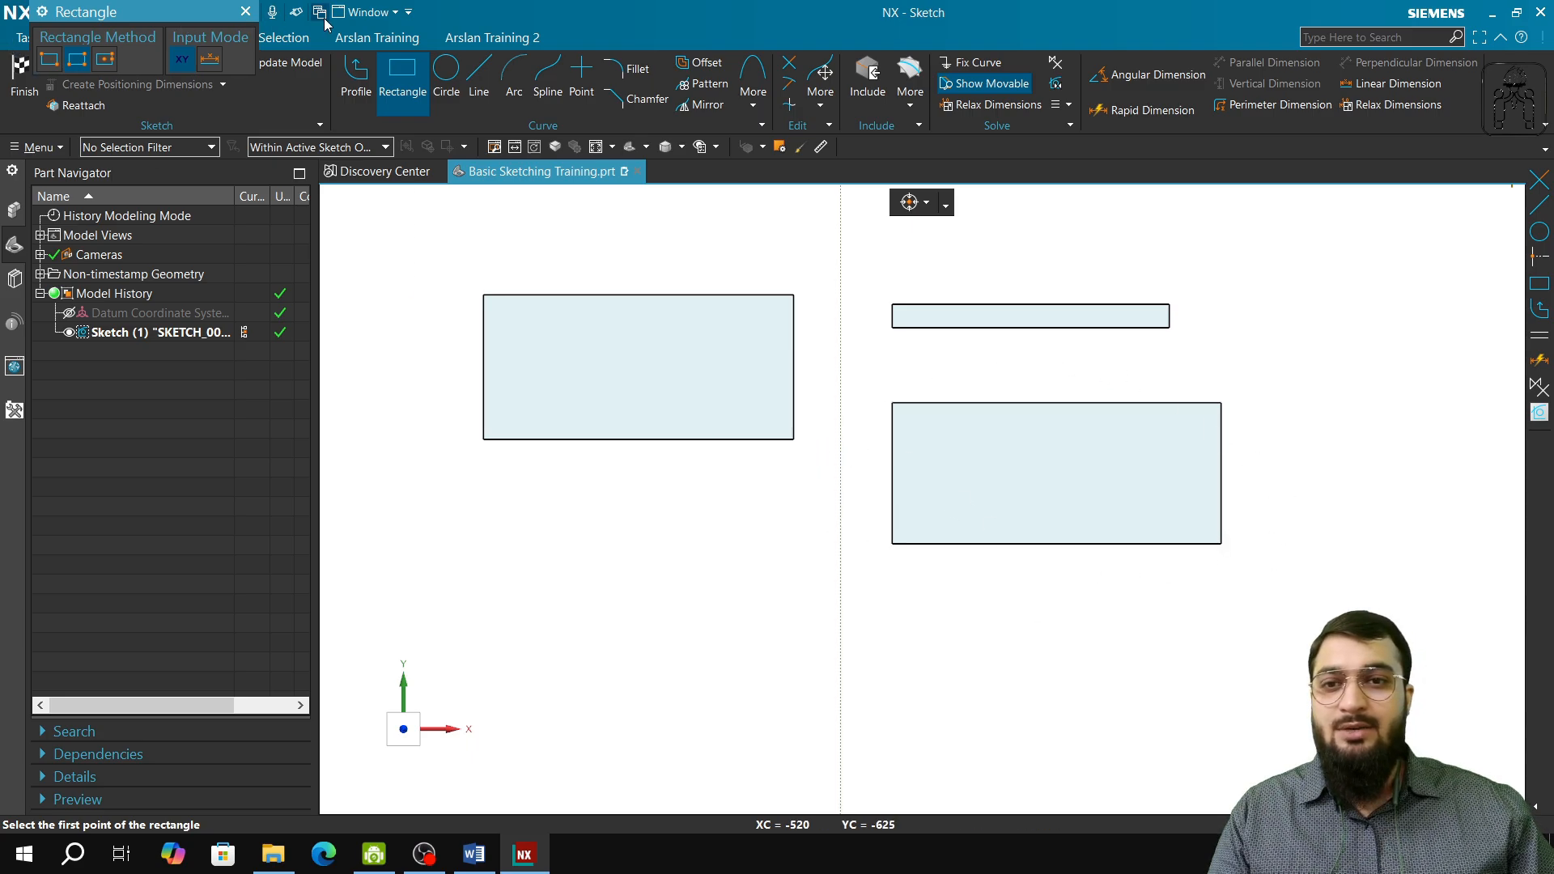
click(245, 12)
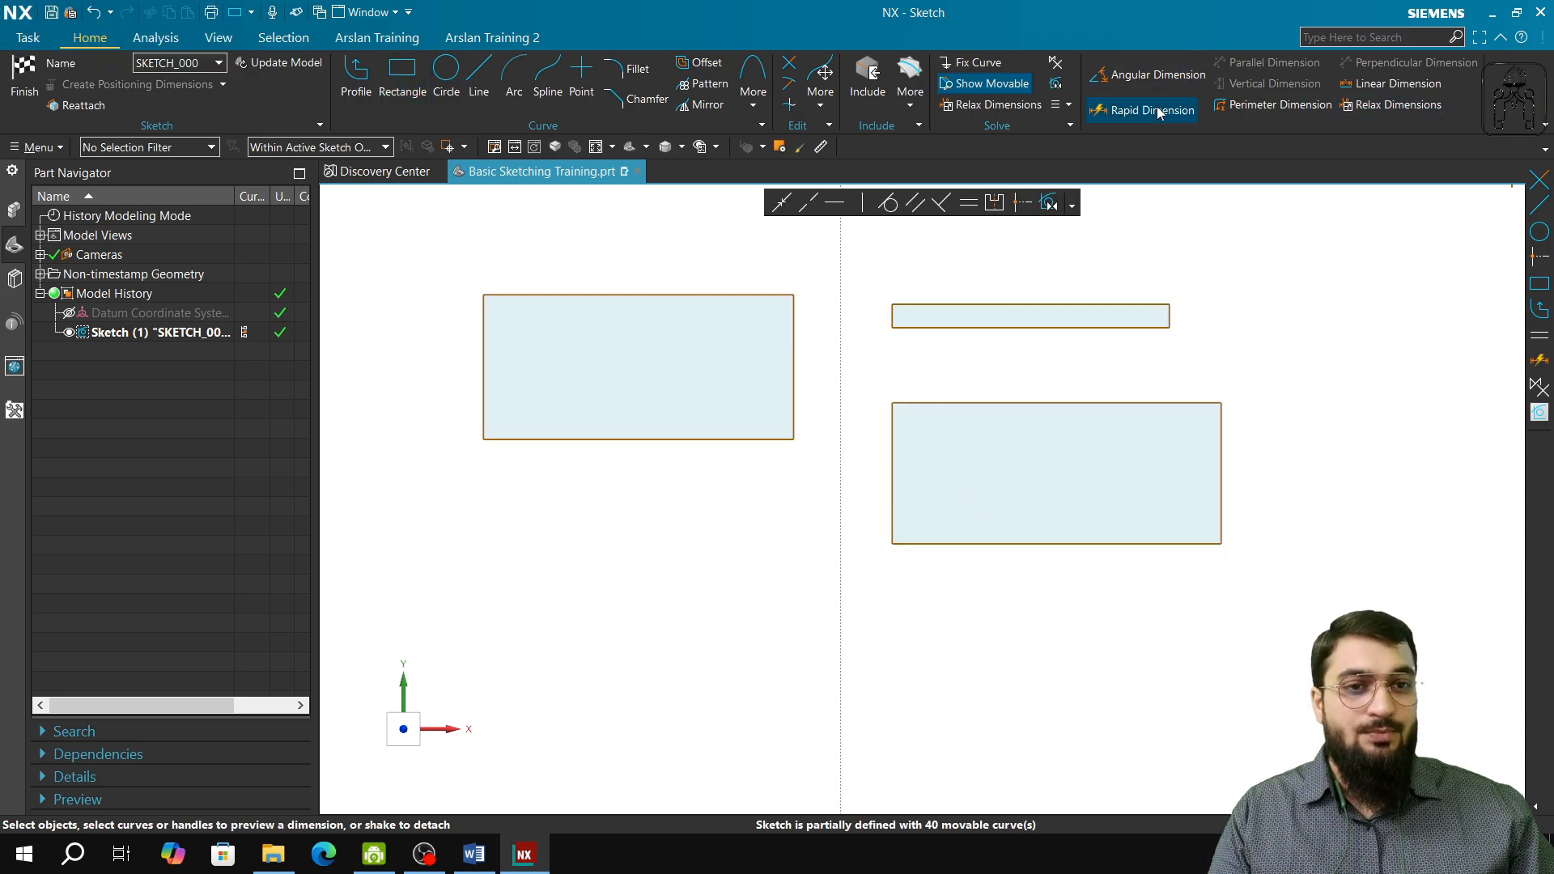
- Dimension the width and height of the three-point rectangle with Rapid Dimension
key(d)
click(1082, 402)
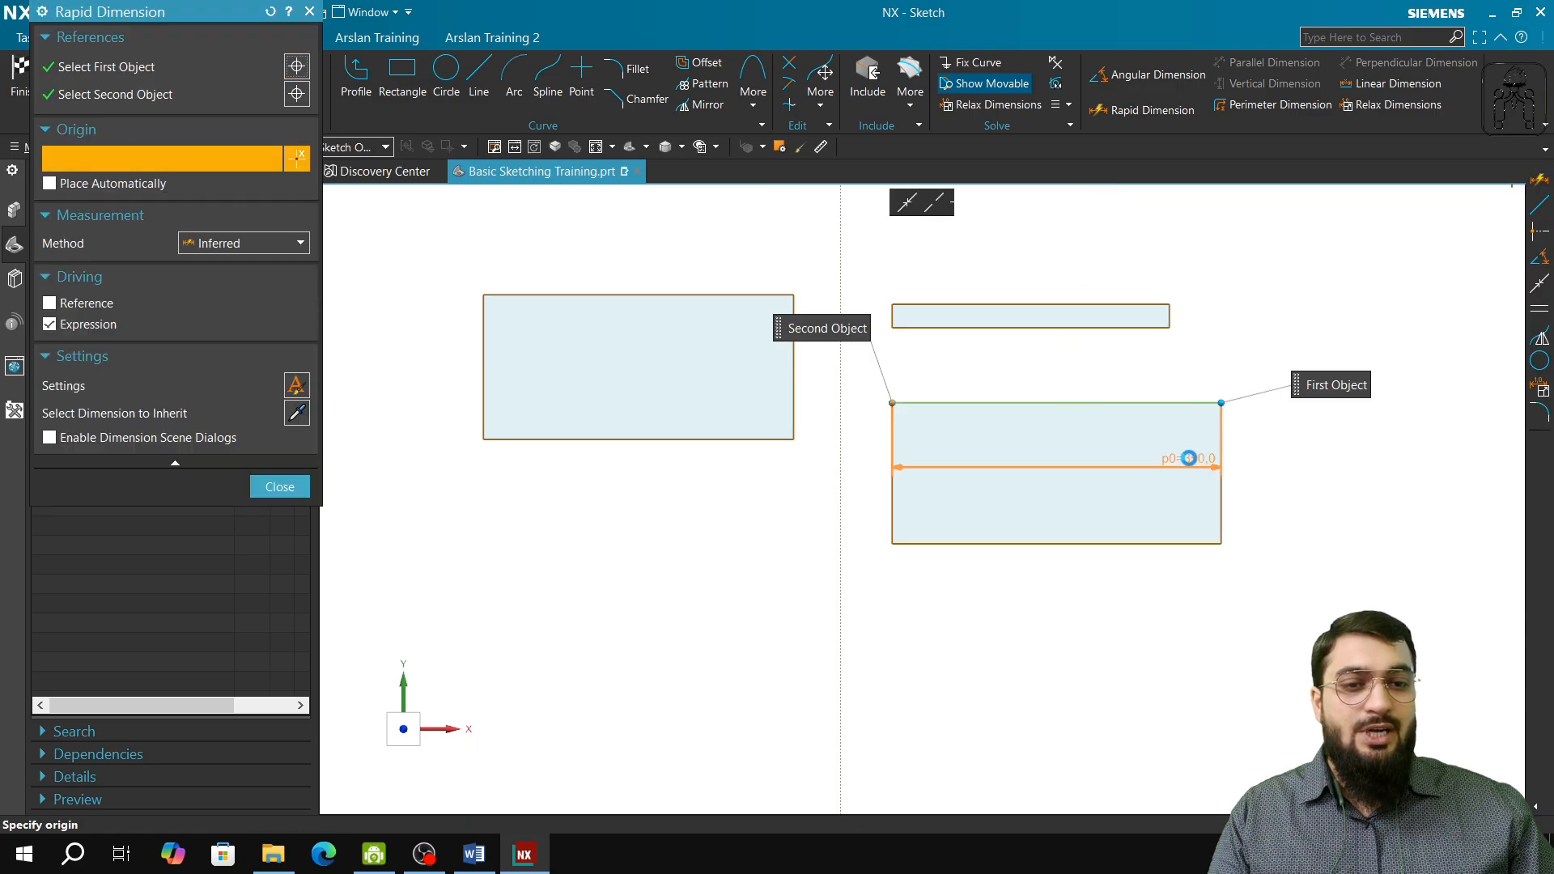
click(1096, 400)
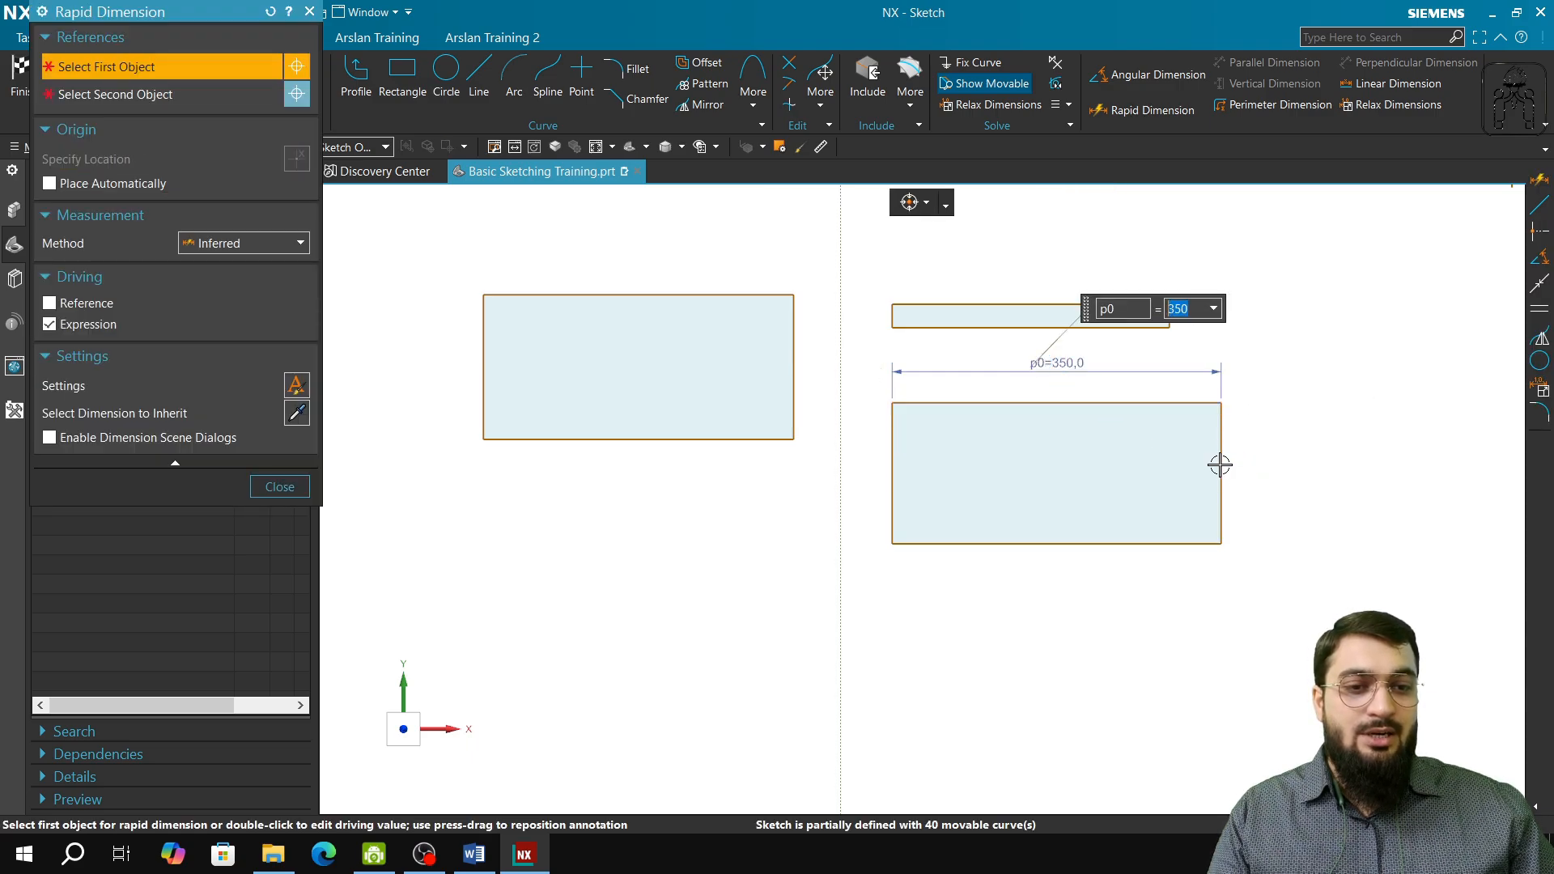
click(1222, 467)
click(1267, 474)
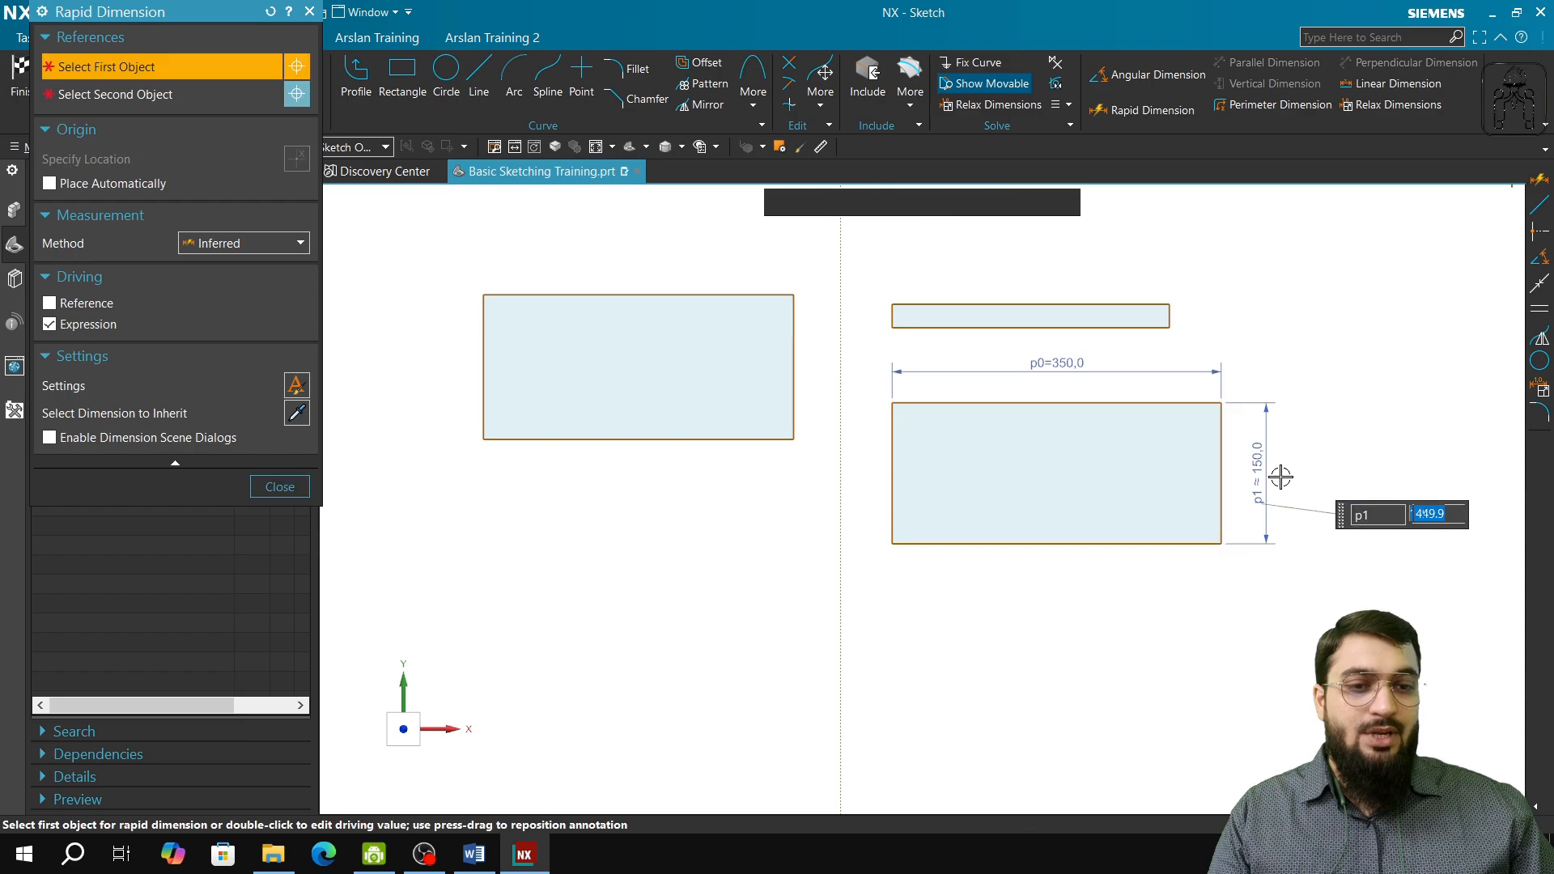
key(Escape)
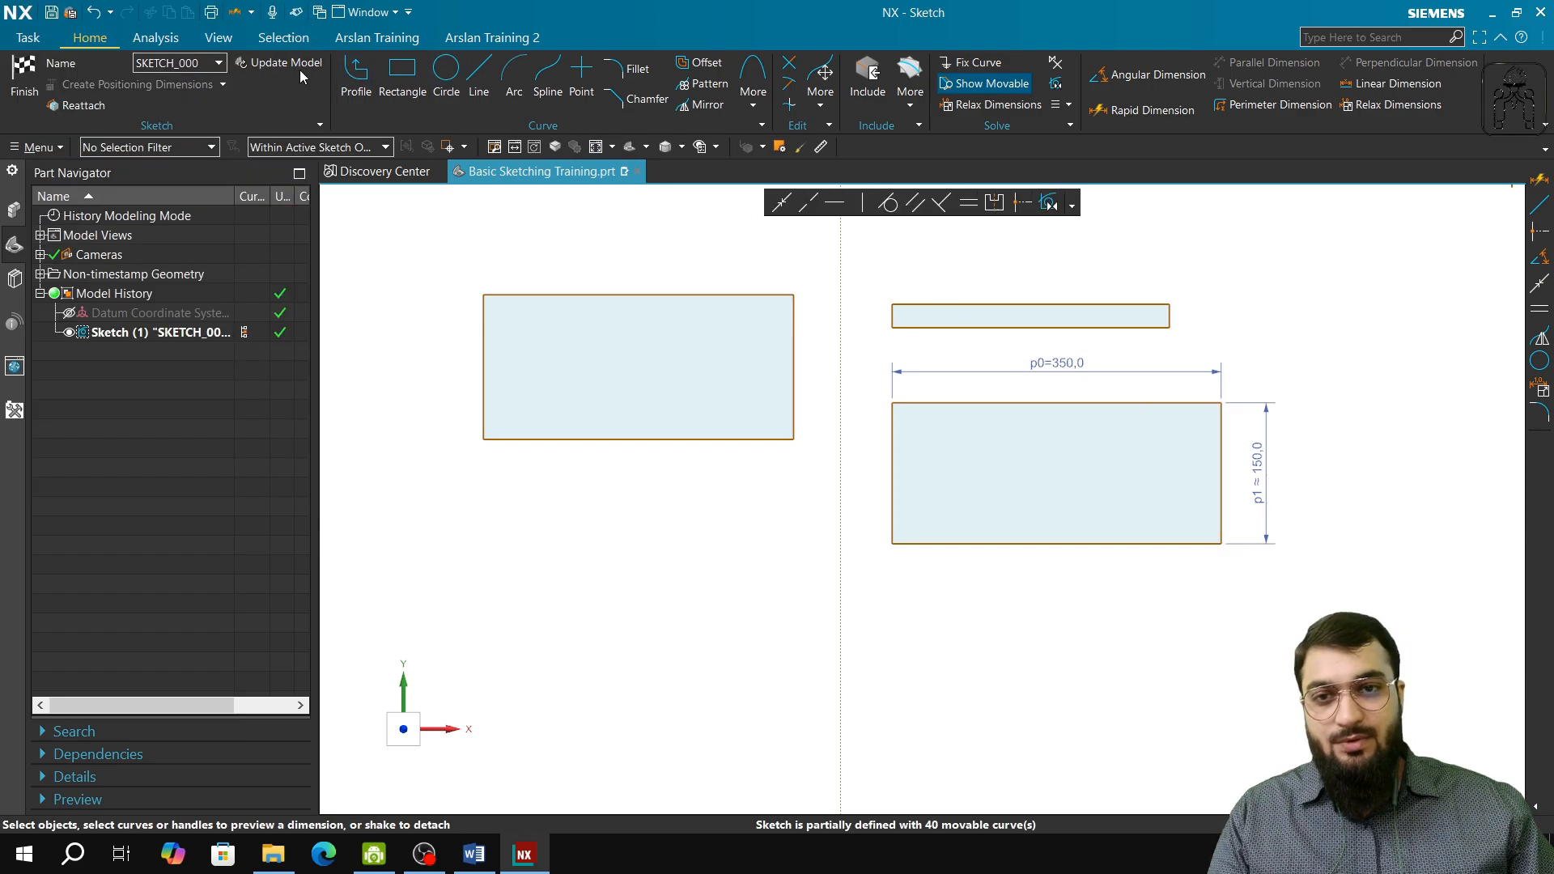
- Draw a From Center rectangle below the first rectangle, with width 250, angle 45 and a freehand height
click(403, 77)
click(105, 60)
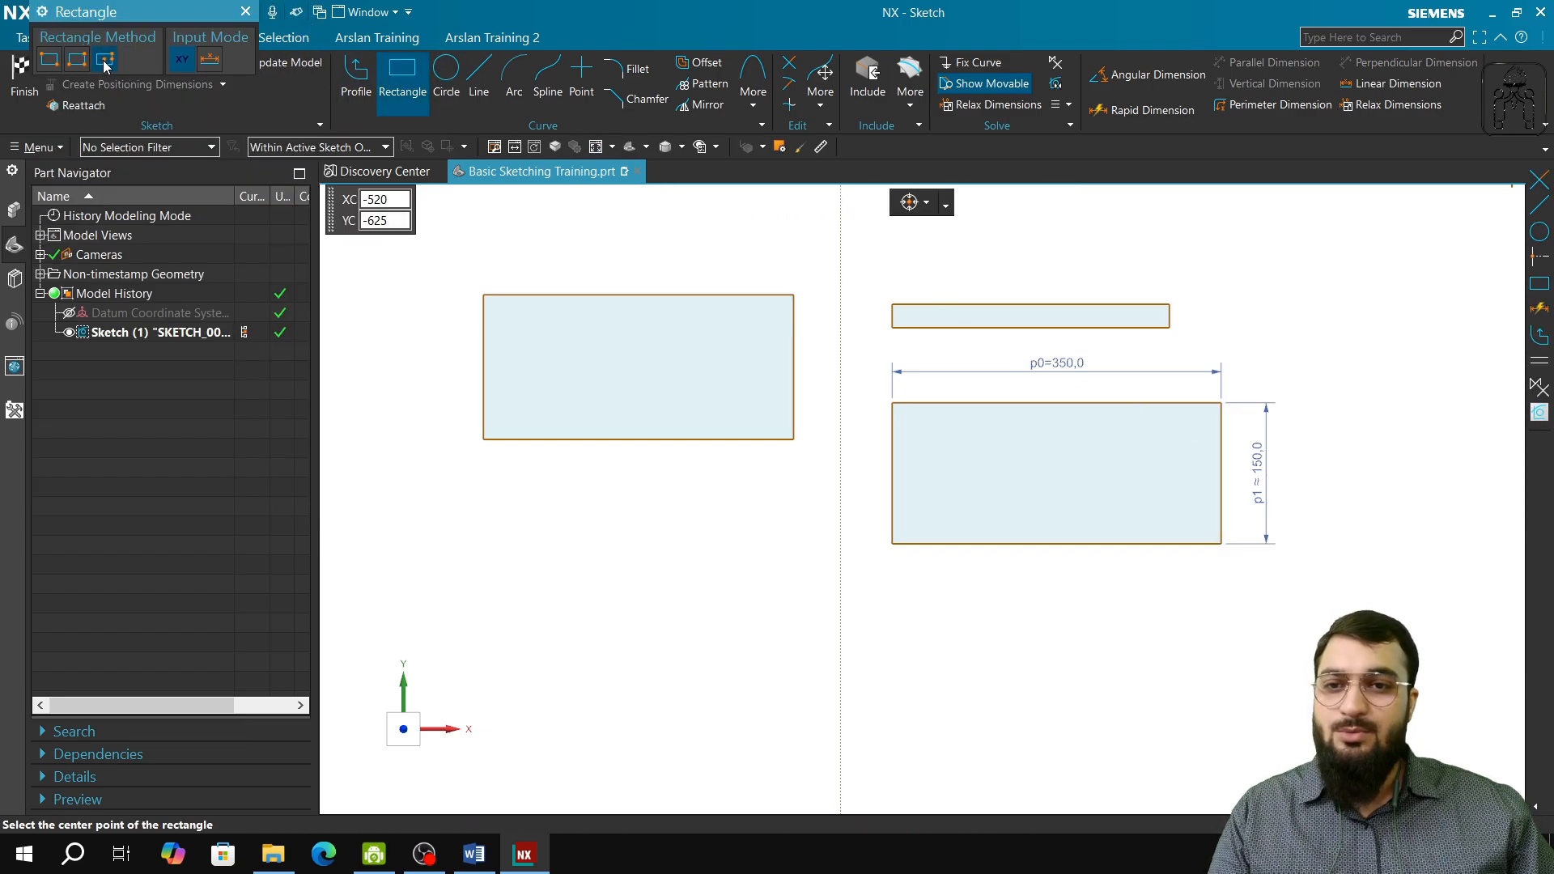
click(493, 596)
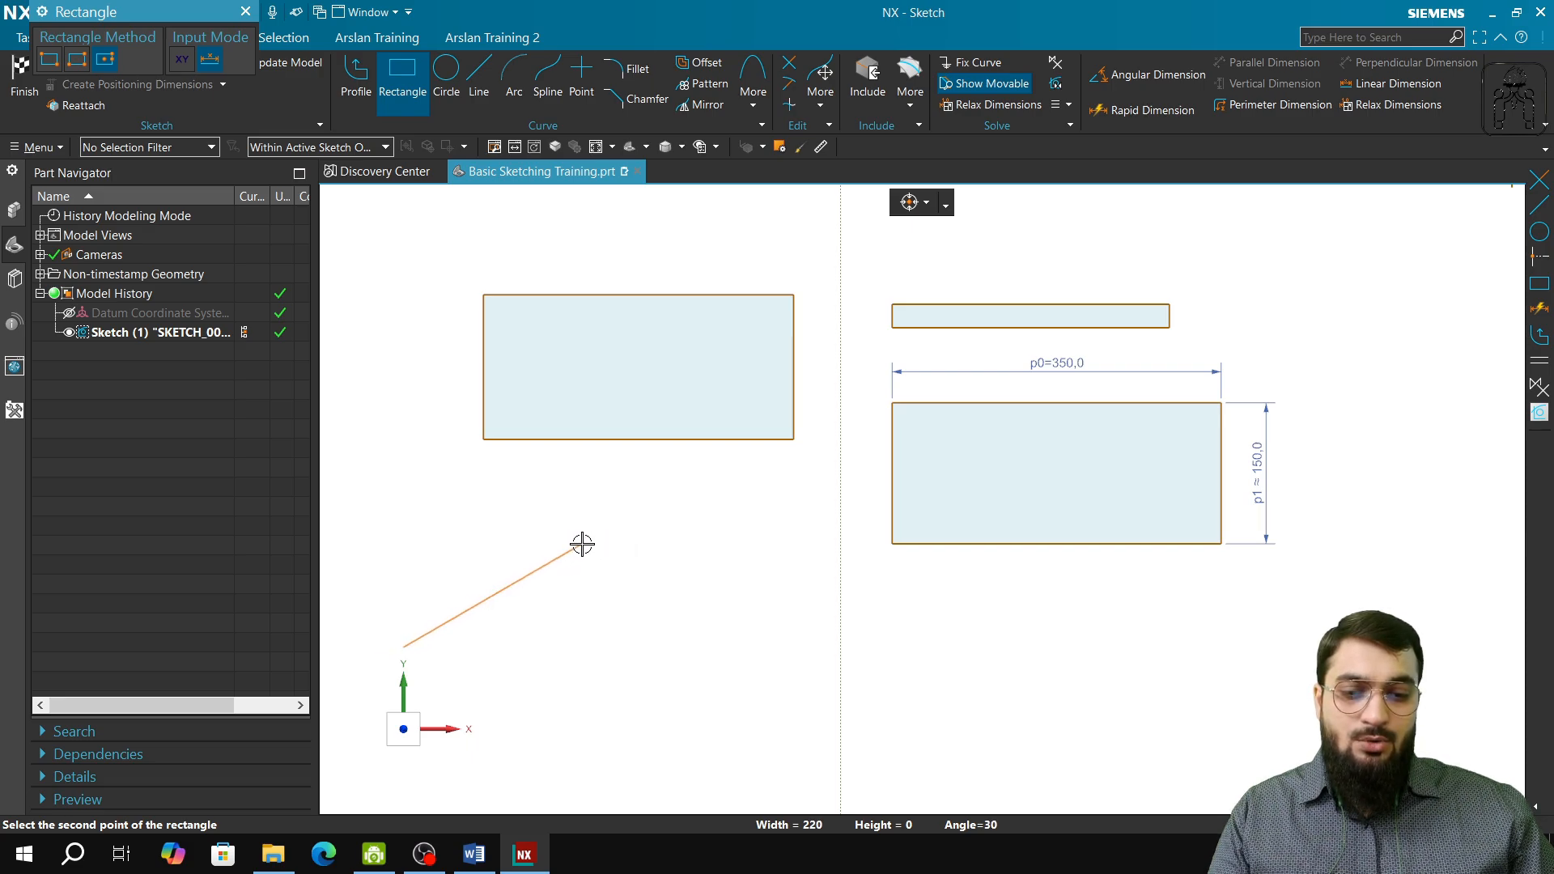
mouse_move(585, 548)
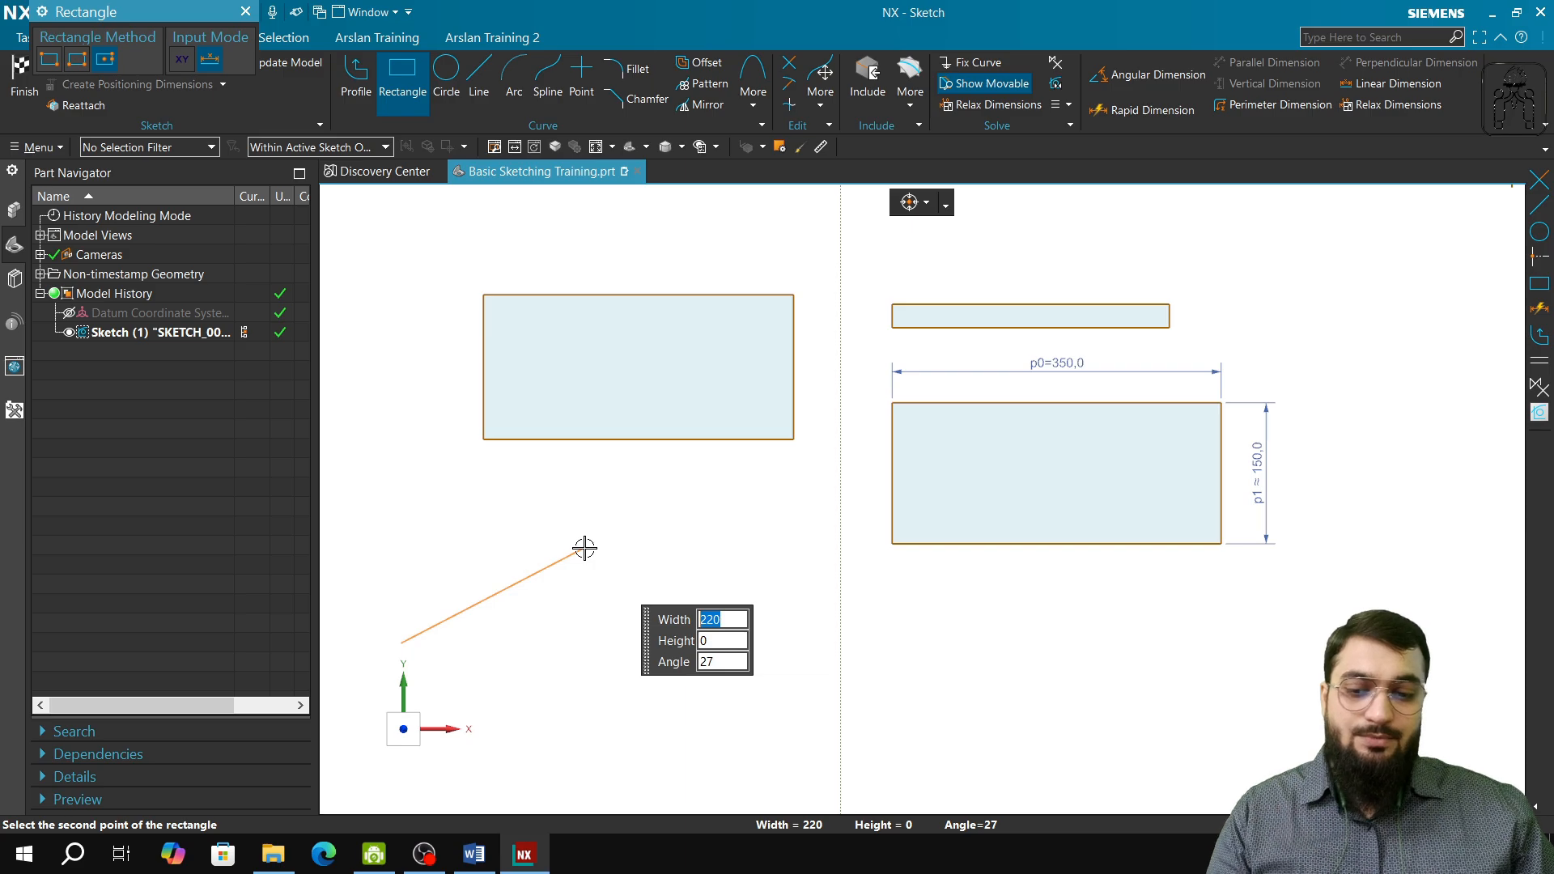
key(Tab)
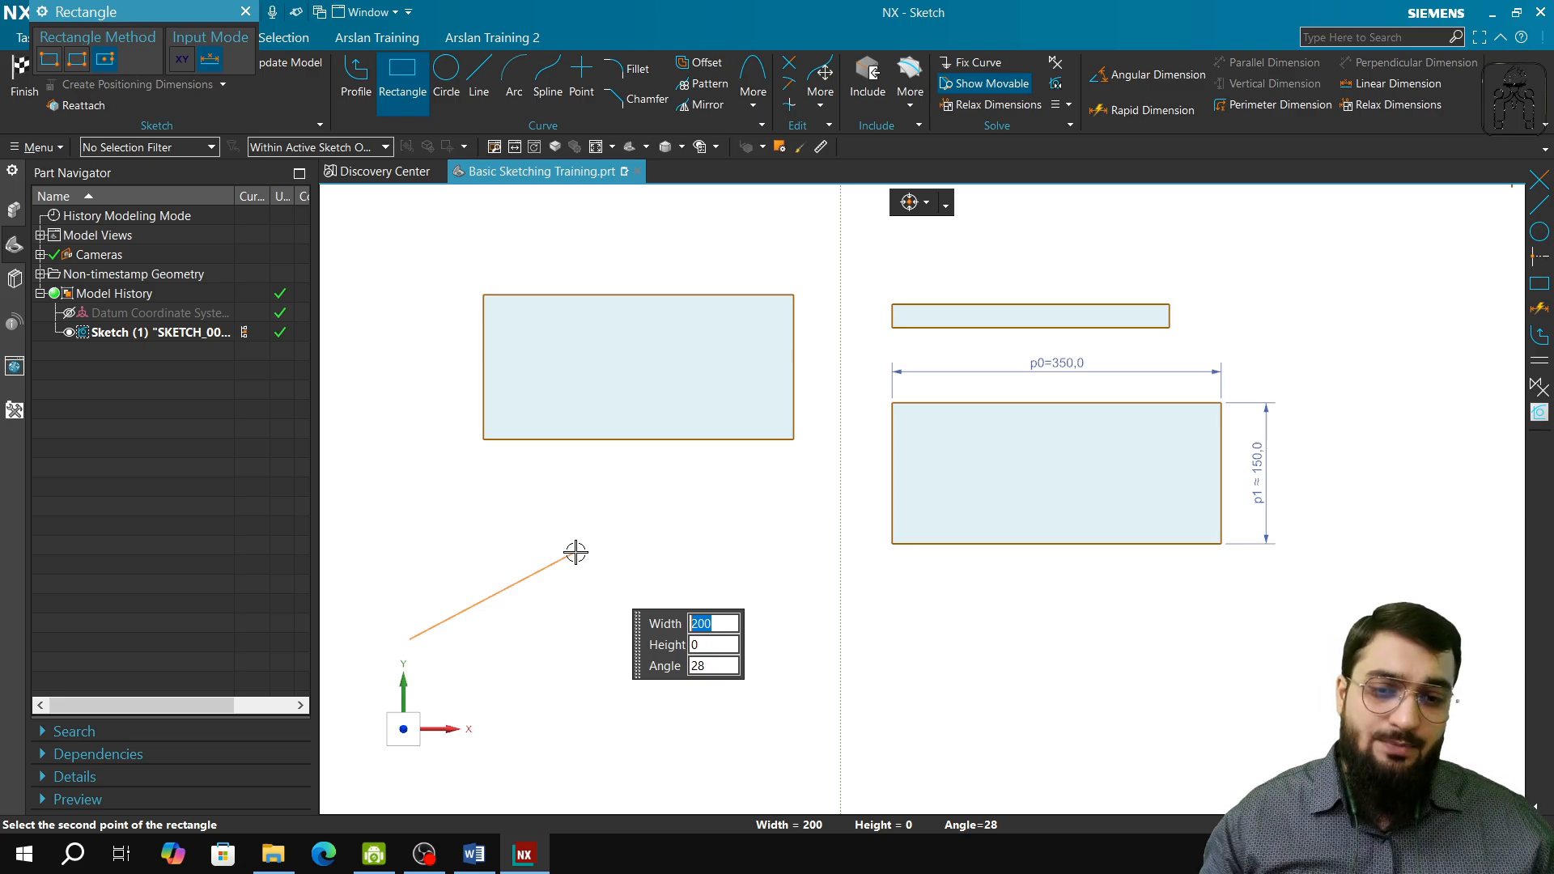
text(250)
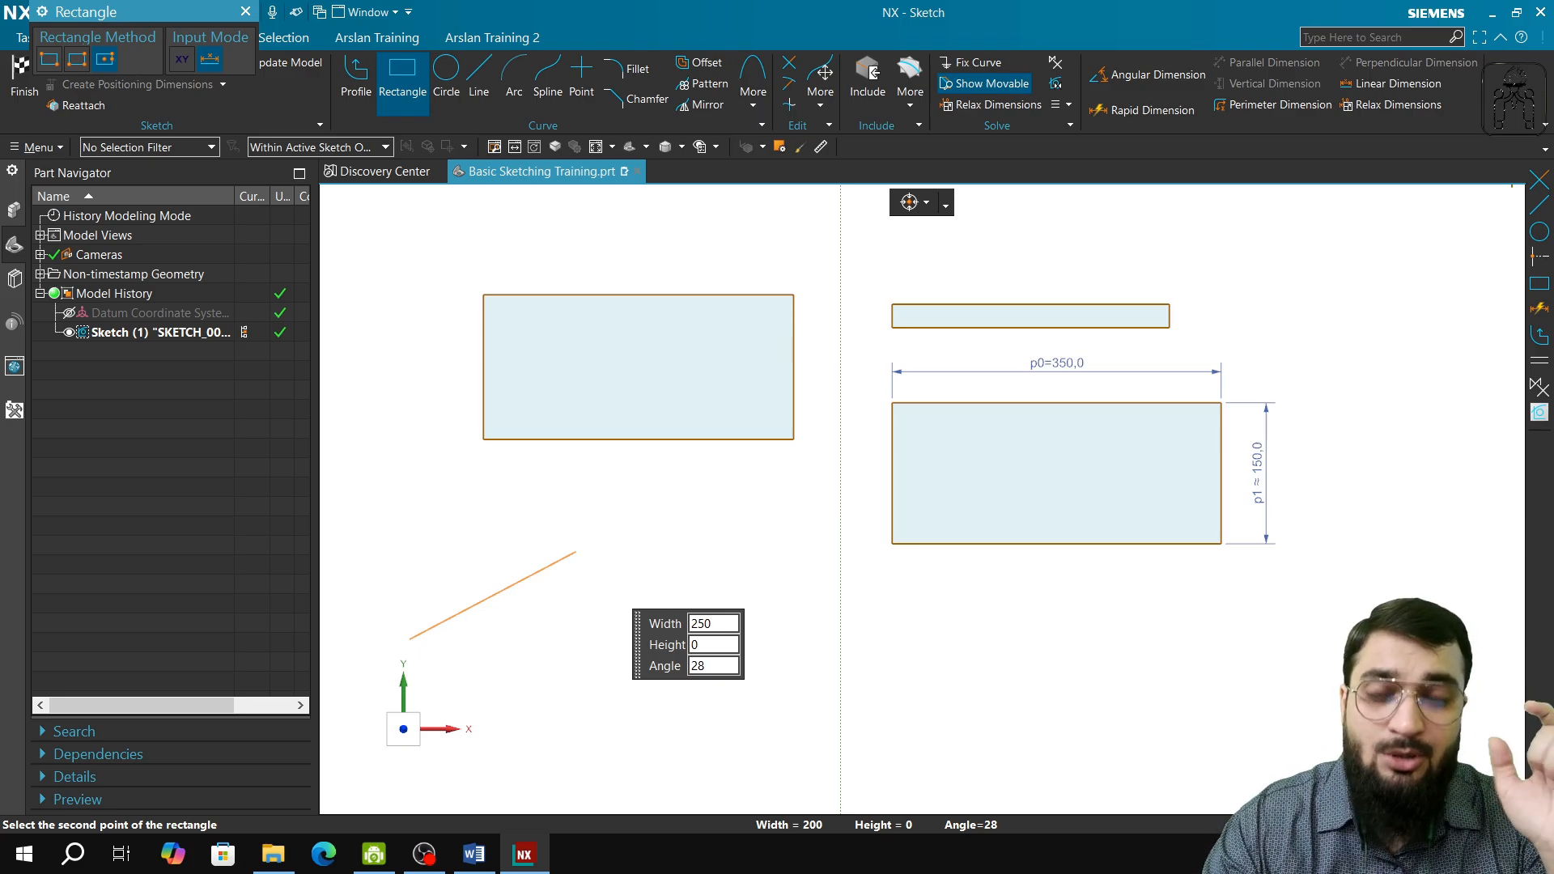
key(Tab)
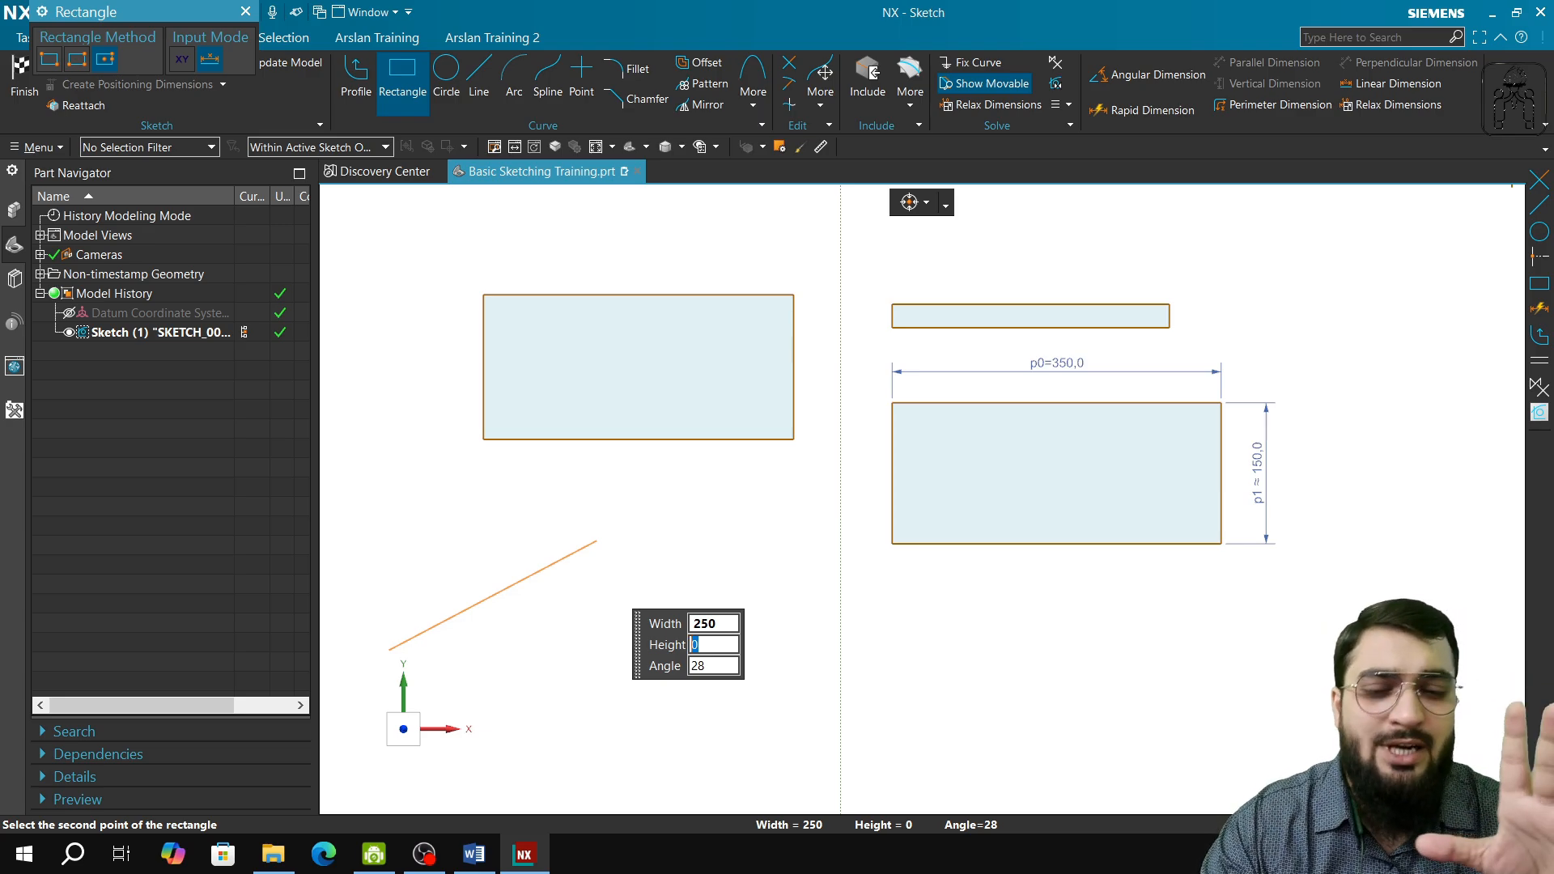
key(Tab)
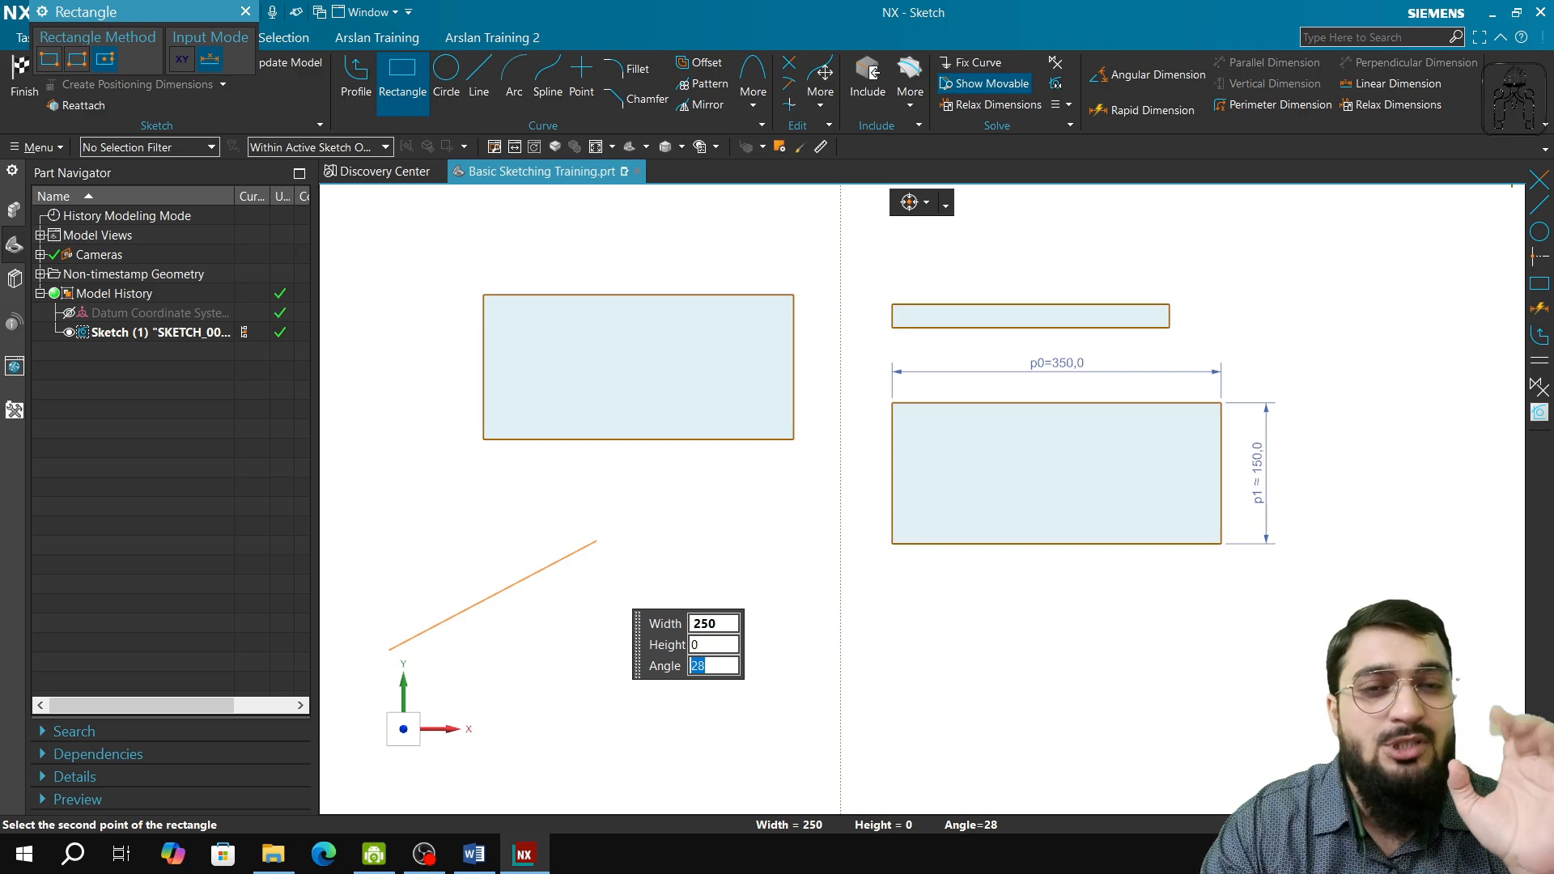
text(45)
key(Tab)
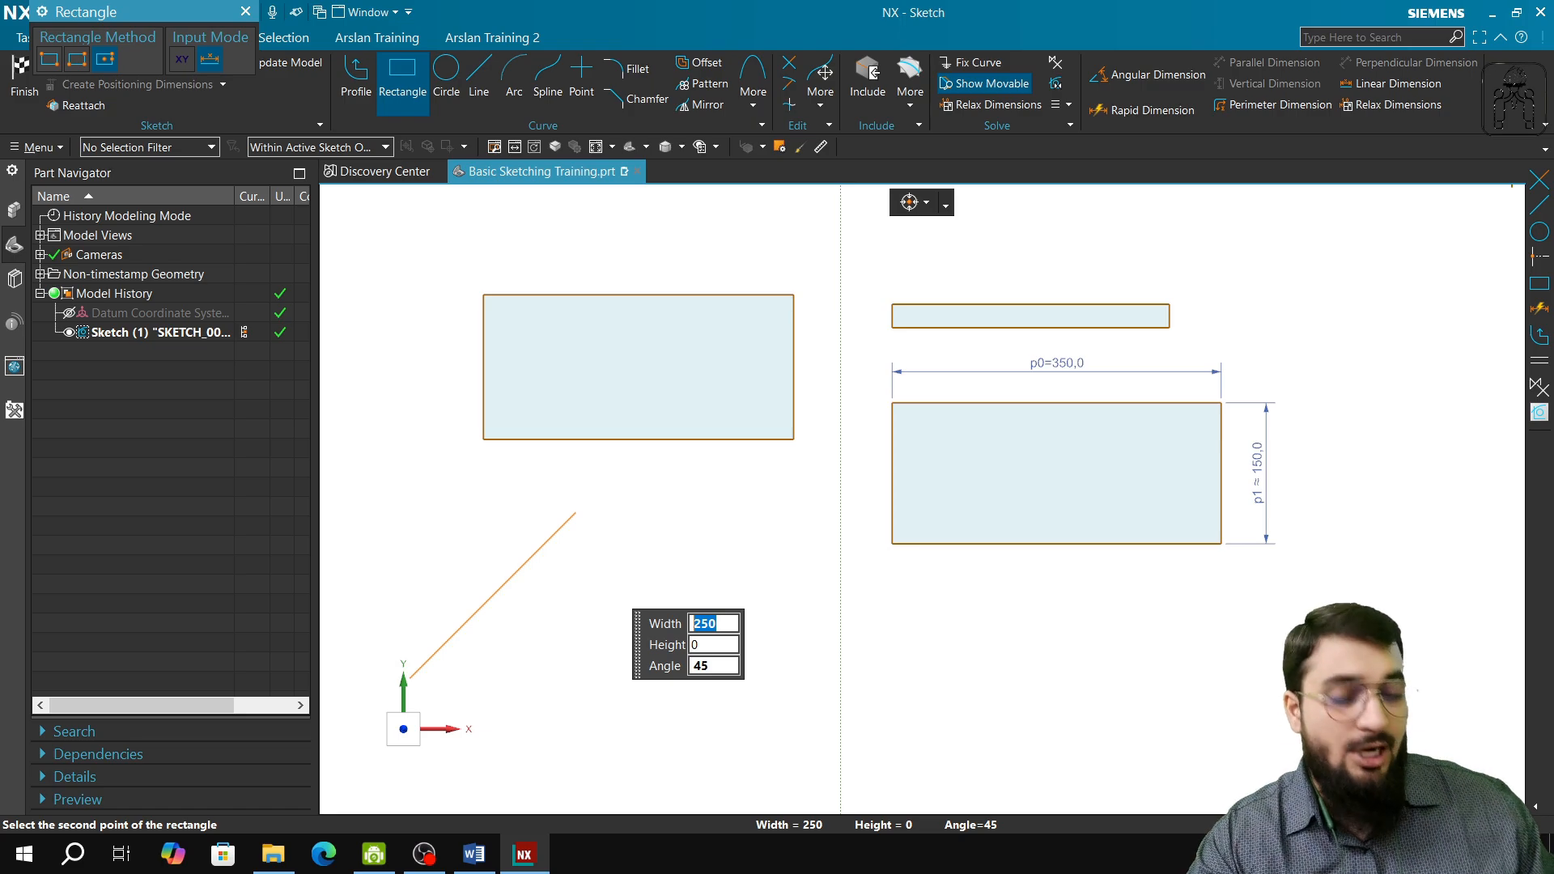
click(577, 552)
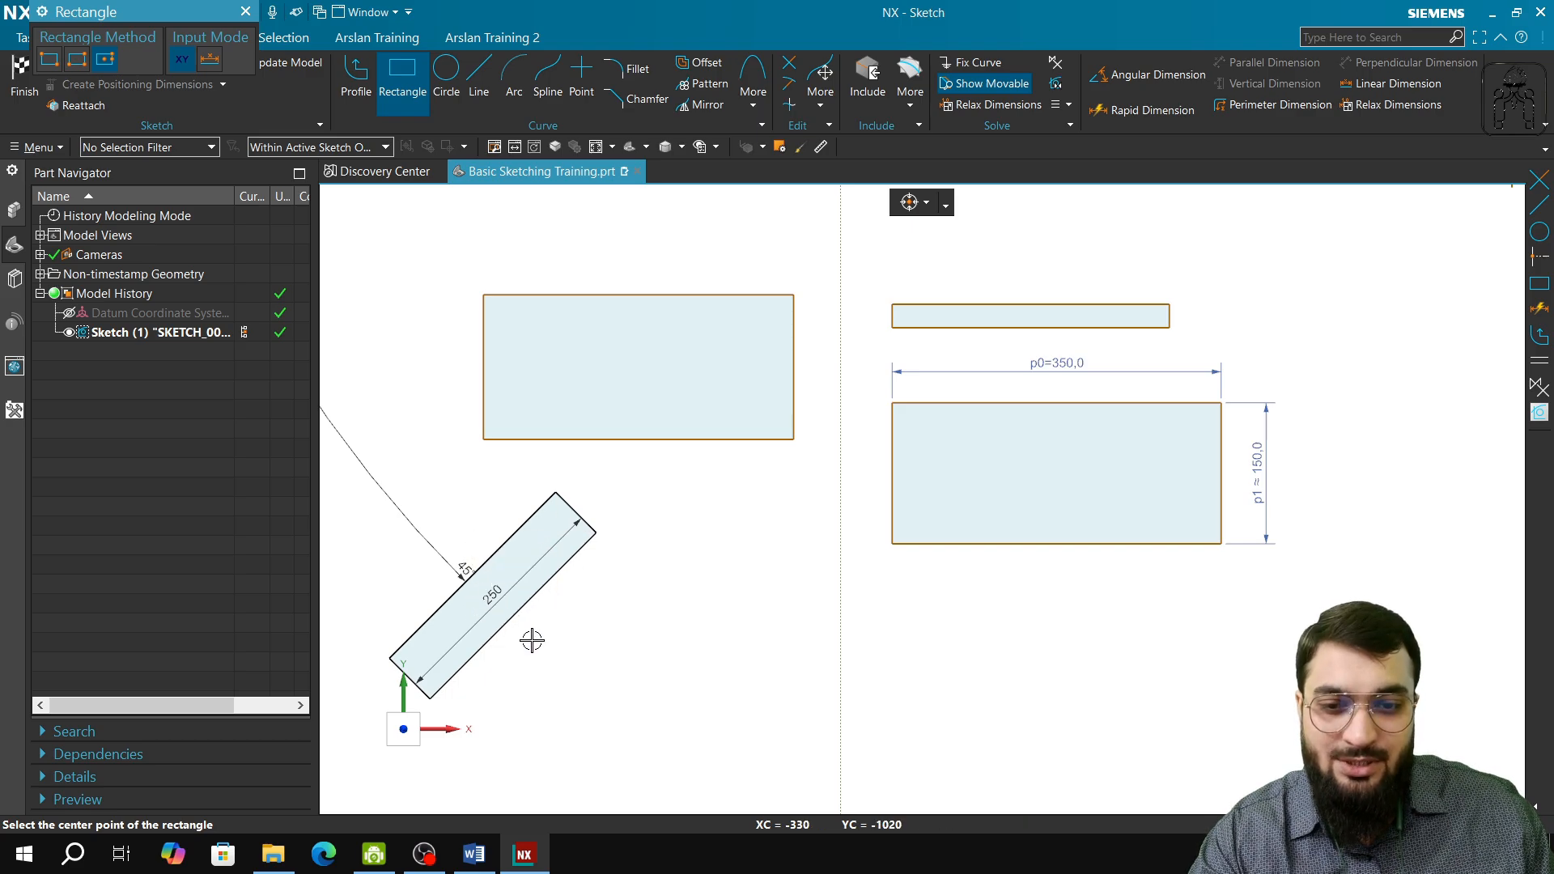
- Draw a second From Center rectangle beside the 45-degree one, with width 350, height 50 and angle 30
mouse_move(532, 640)
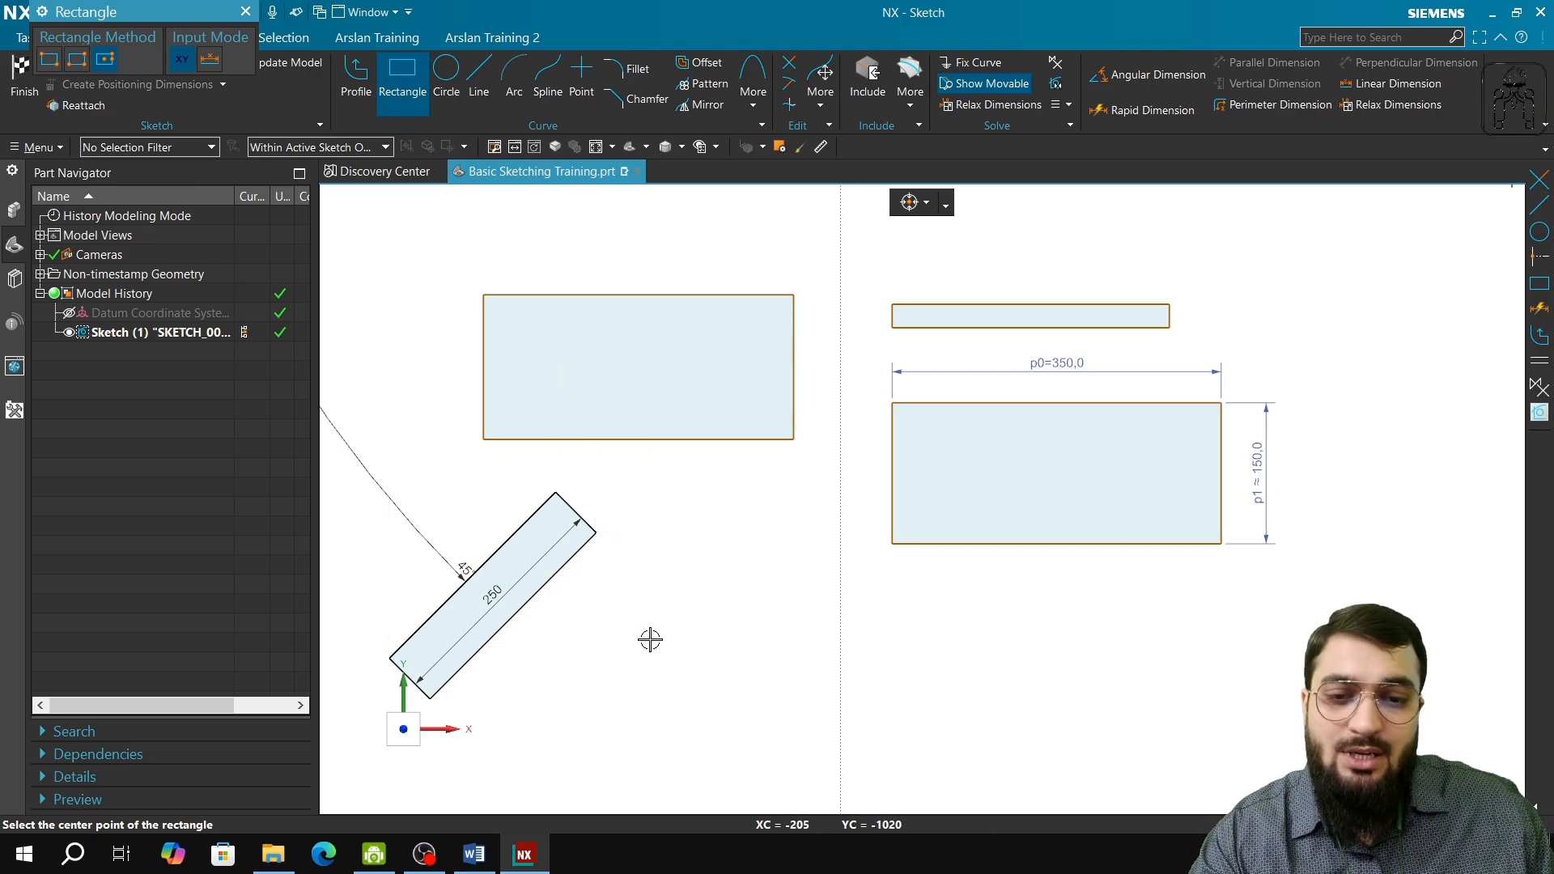
click(555, 681)
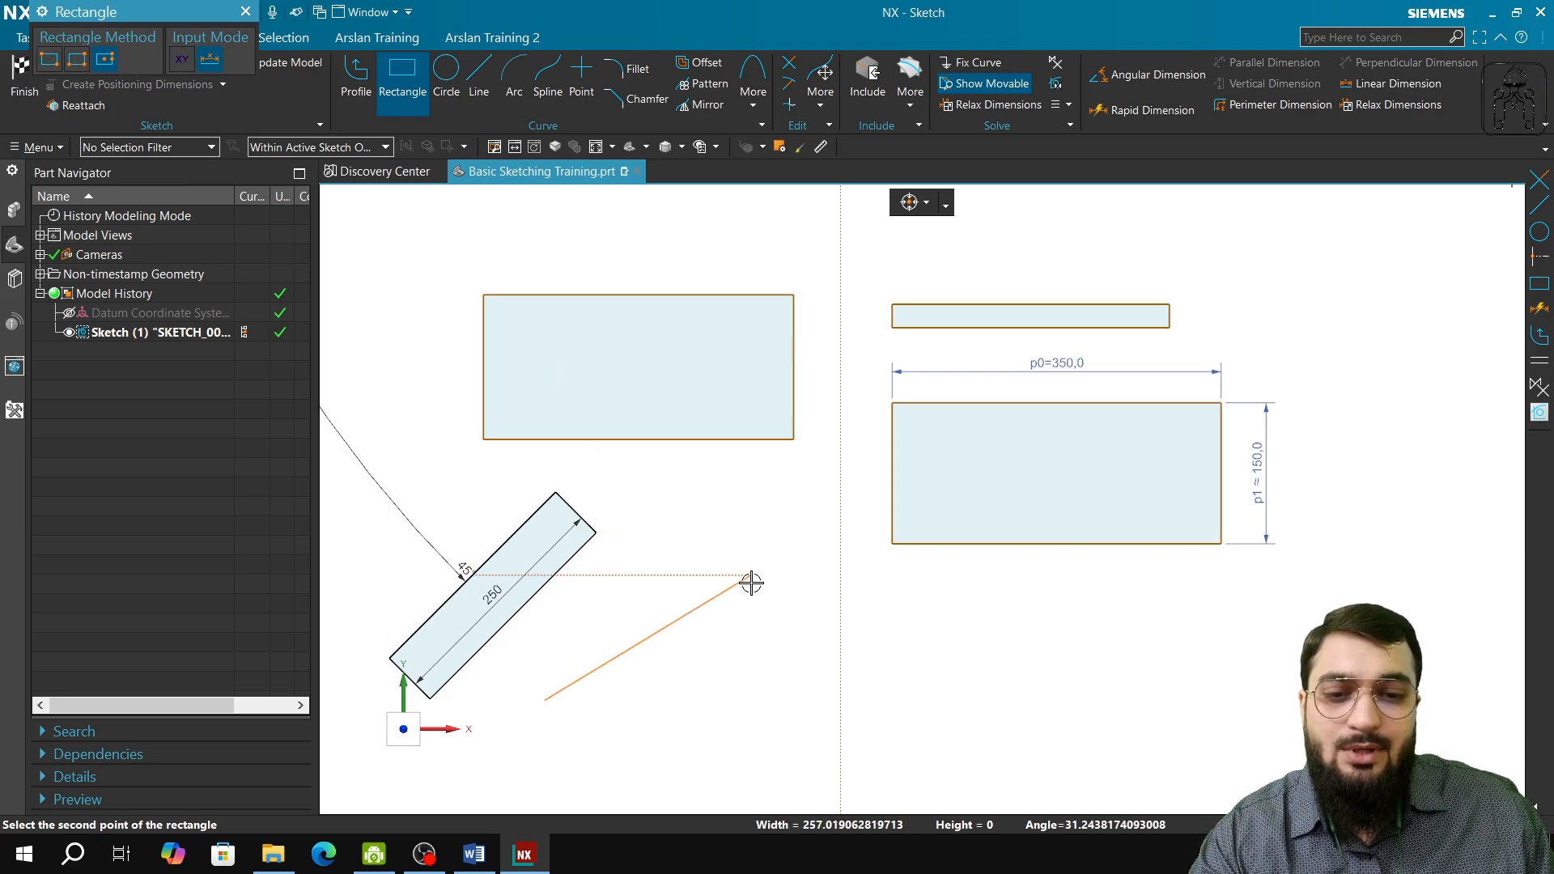
mouse_move(756, 566)
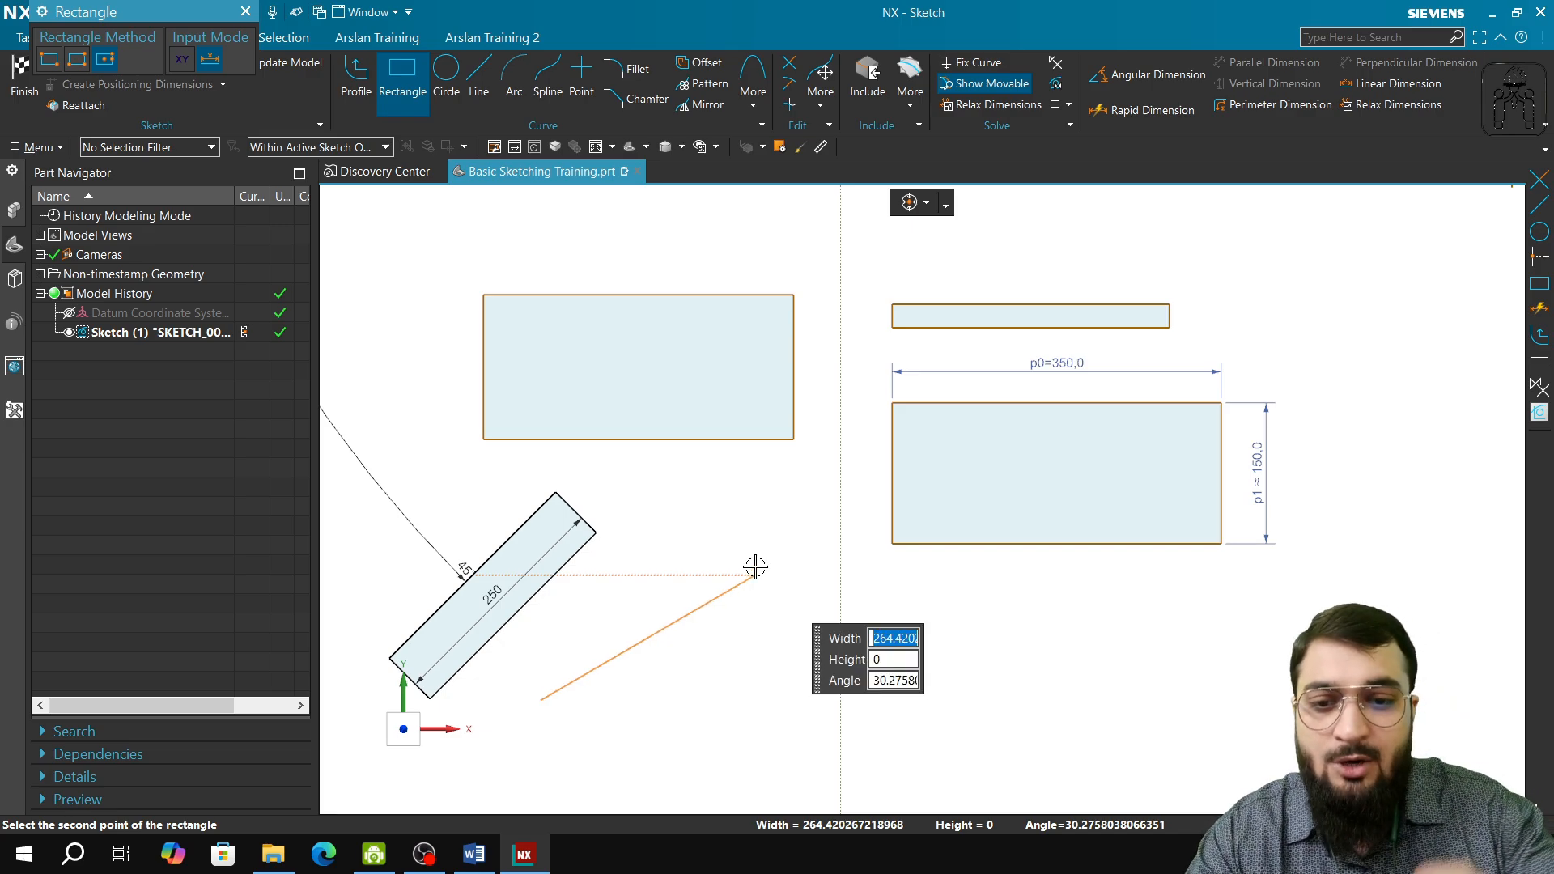
text(350)
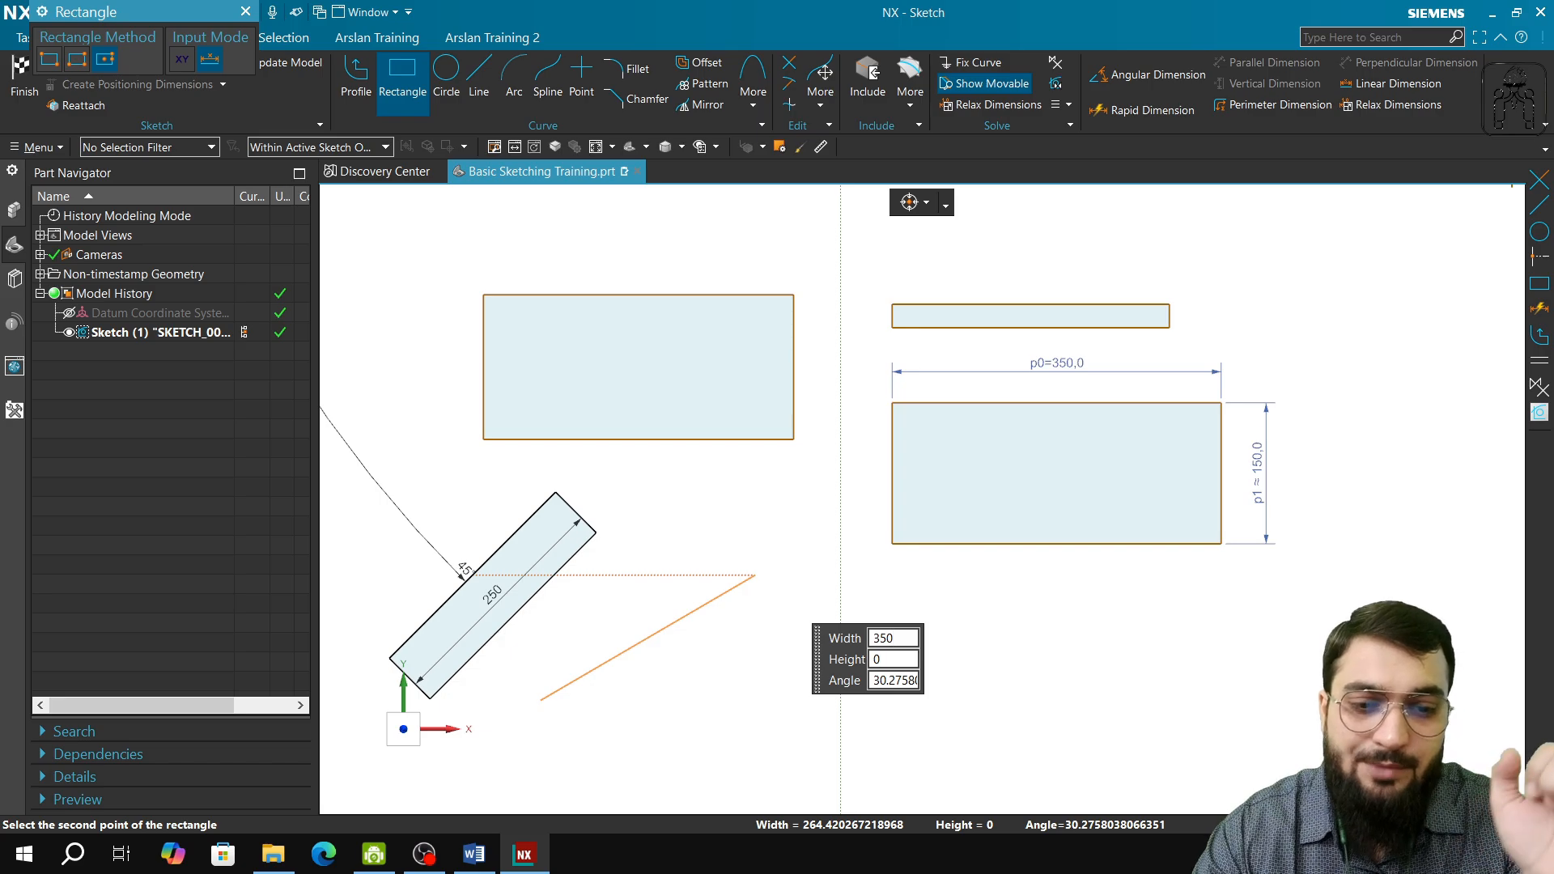
key(Tab)
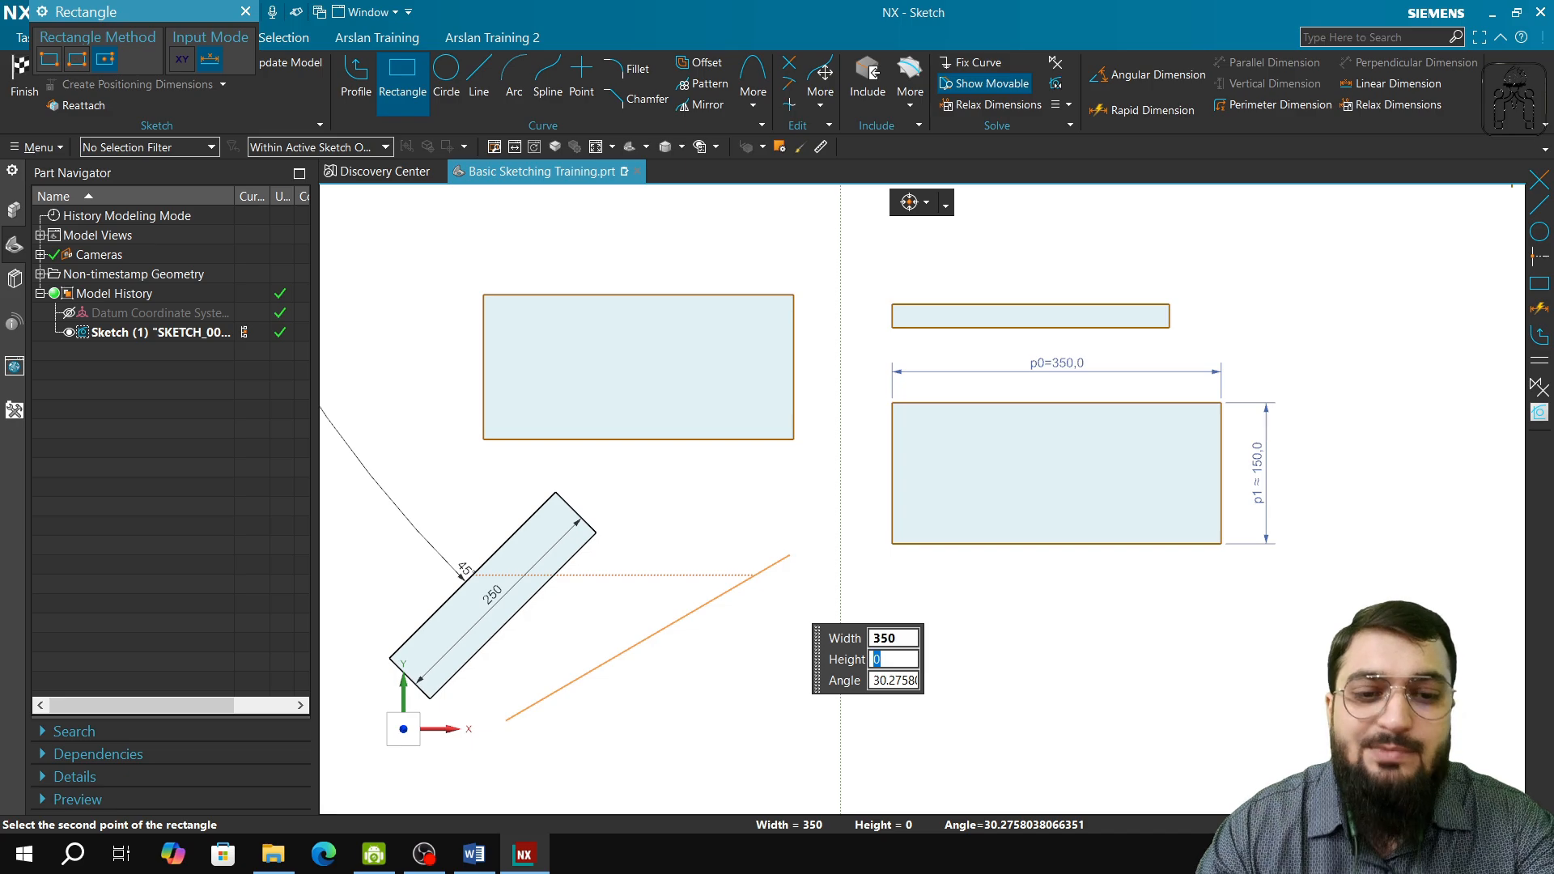
text(50)
key(Tab)
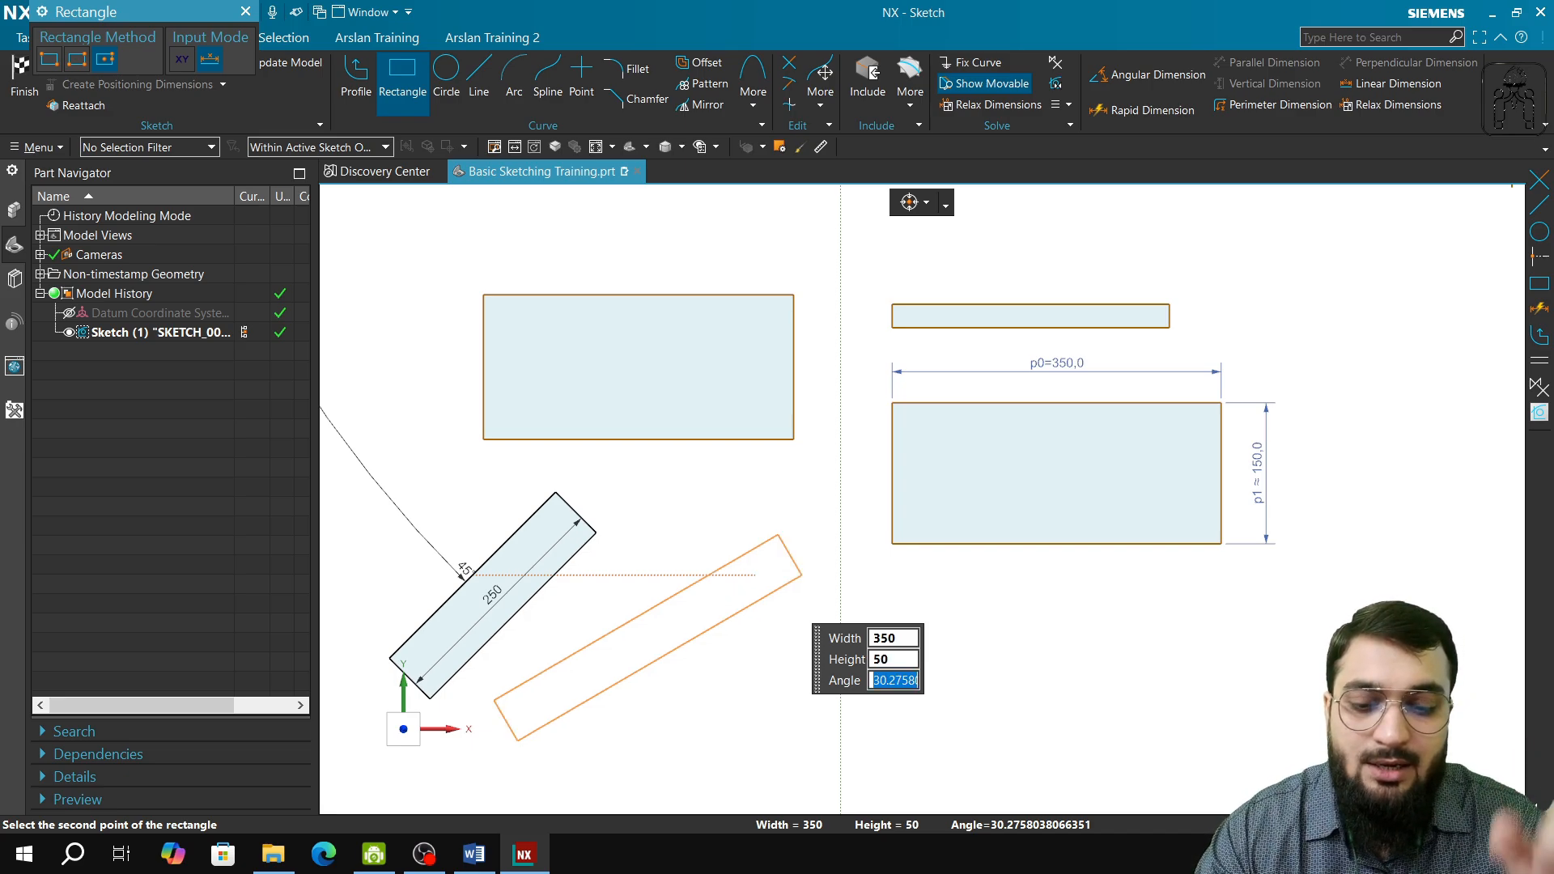
text(45)
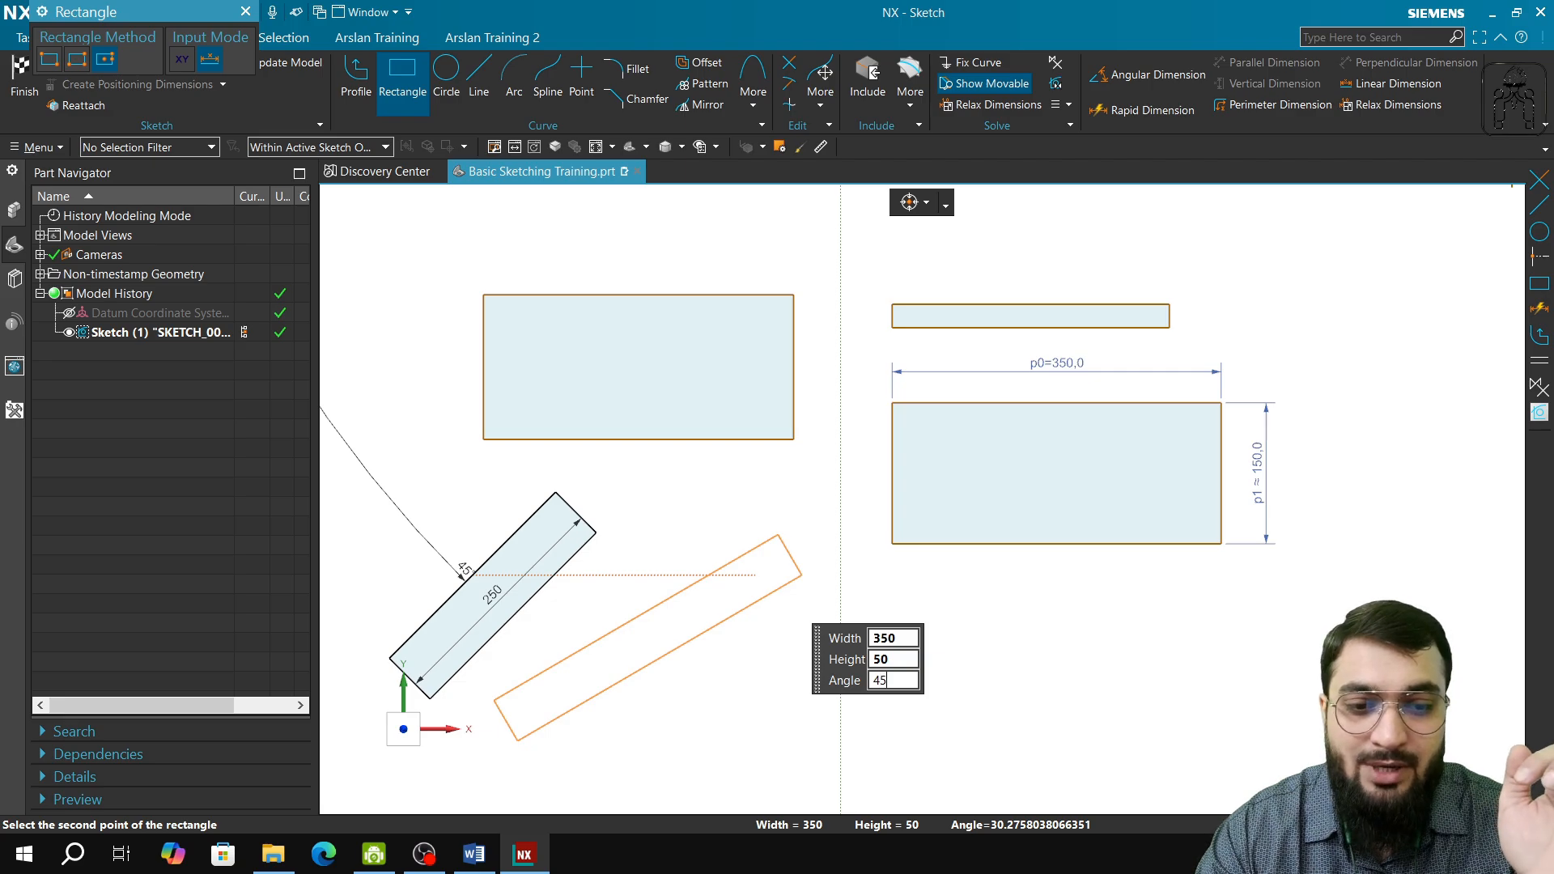
key(BackSpace)
key(BackSpace)
text(30)
key(Return)
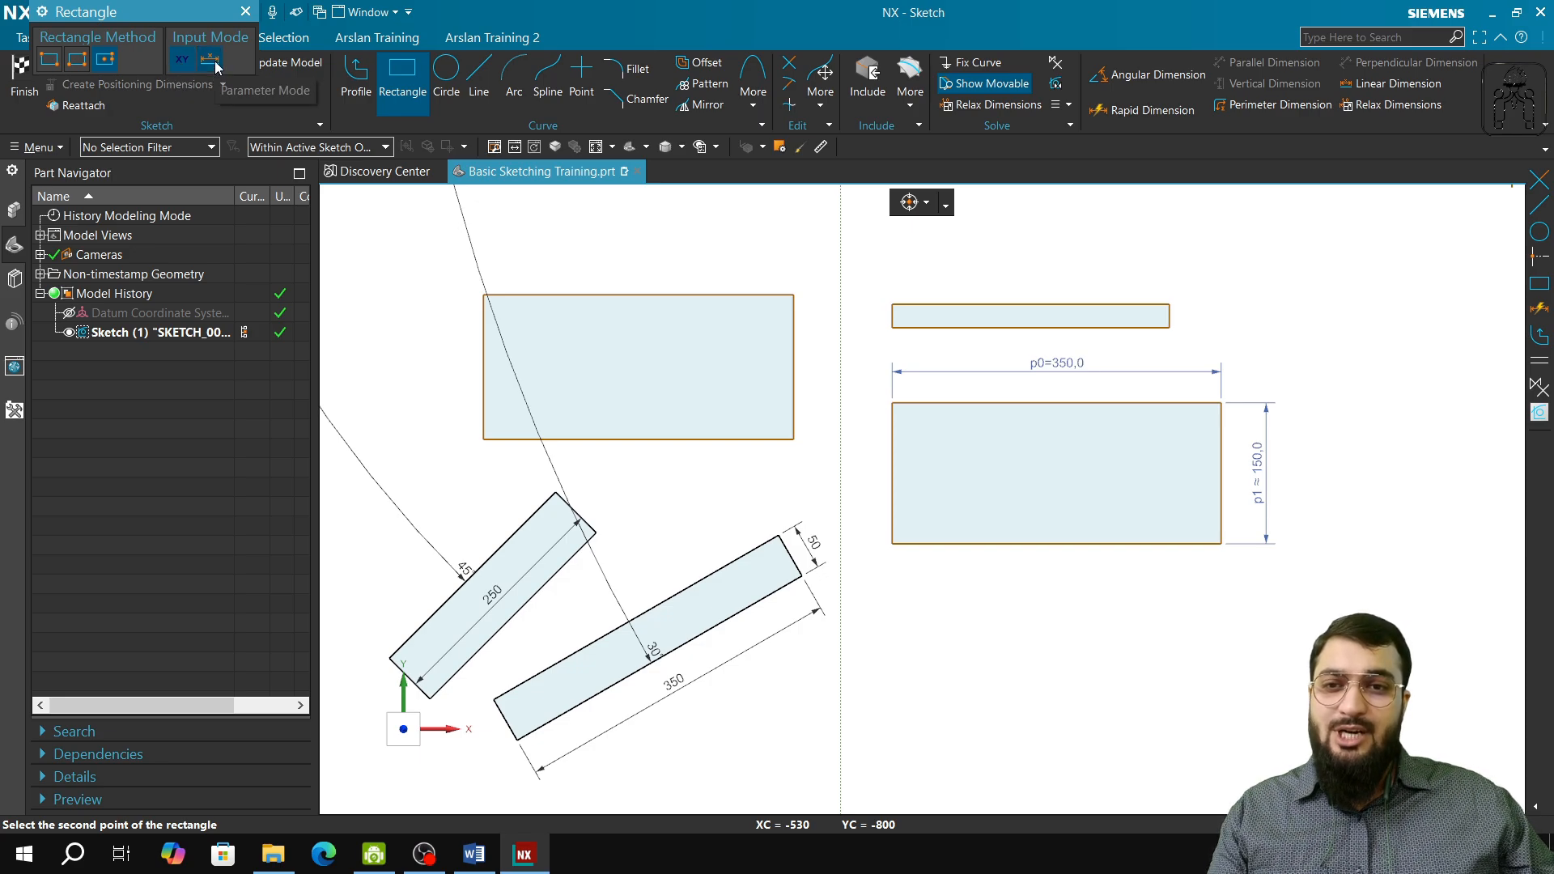
- Switch to the By 2 Points method, draw a trial rectangle in the empty area below the angled rectangles, and undo it
click(53, 69)
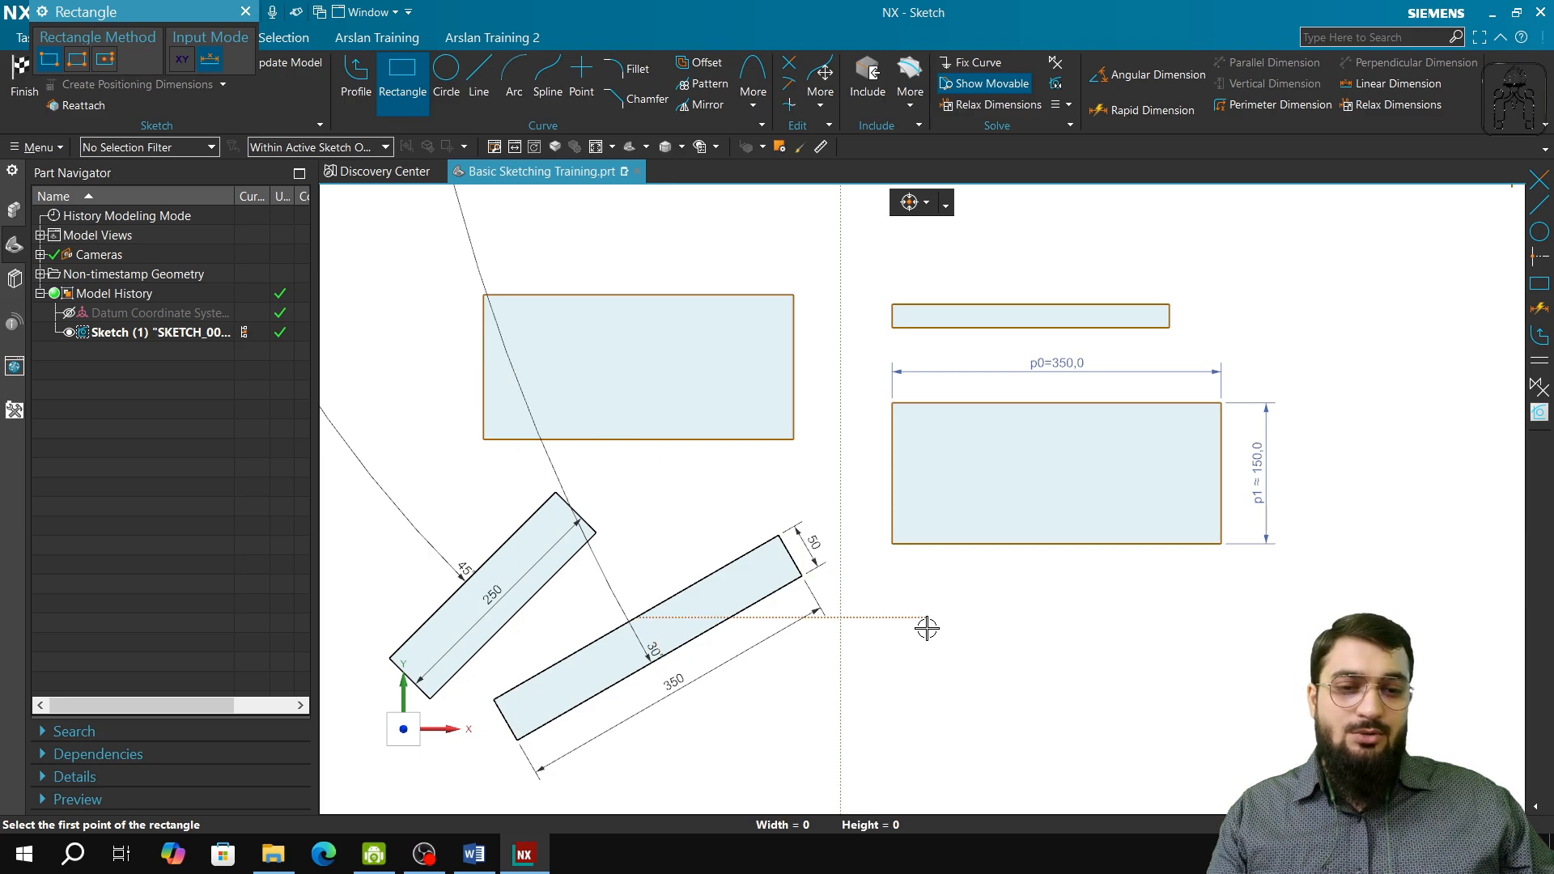
shift+middle_drag(920, 698, 936, 222)
click(722, 420)
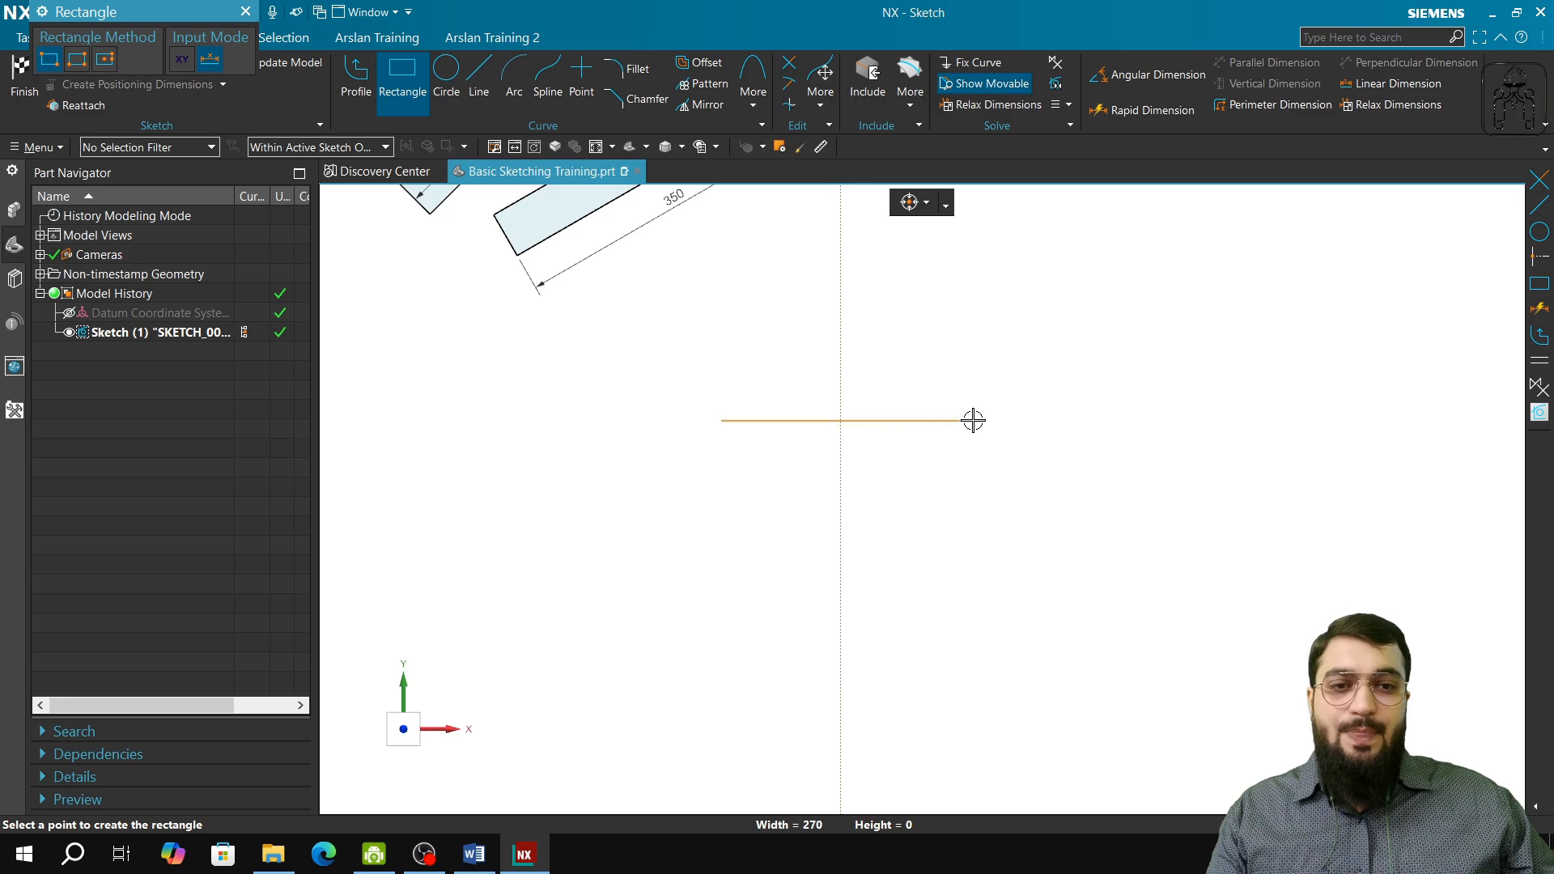
click(997, 515)
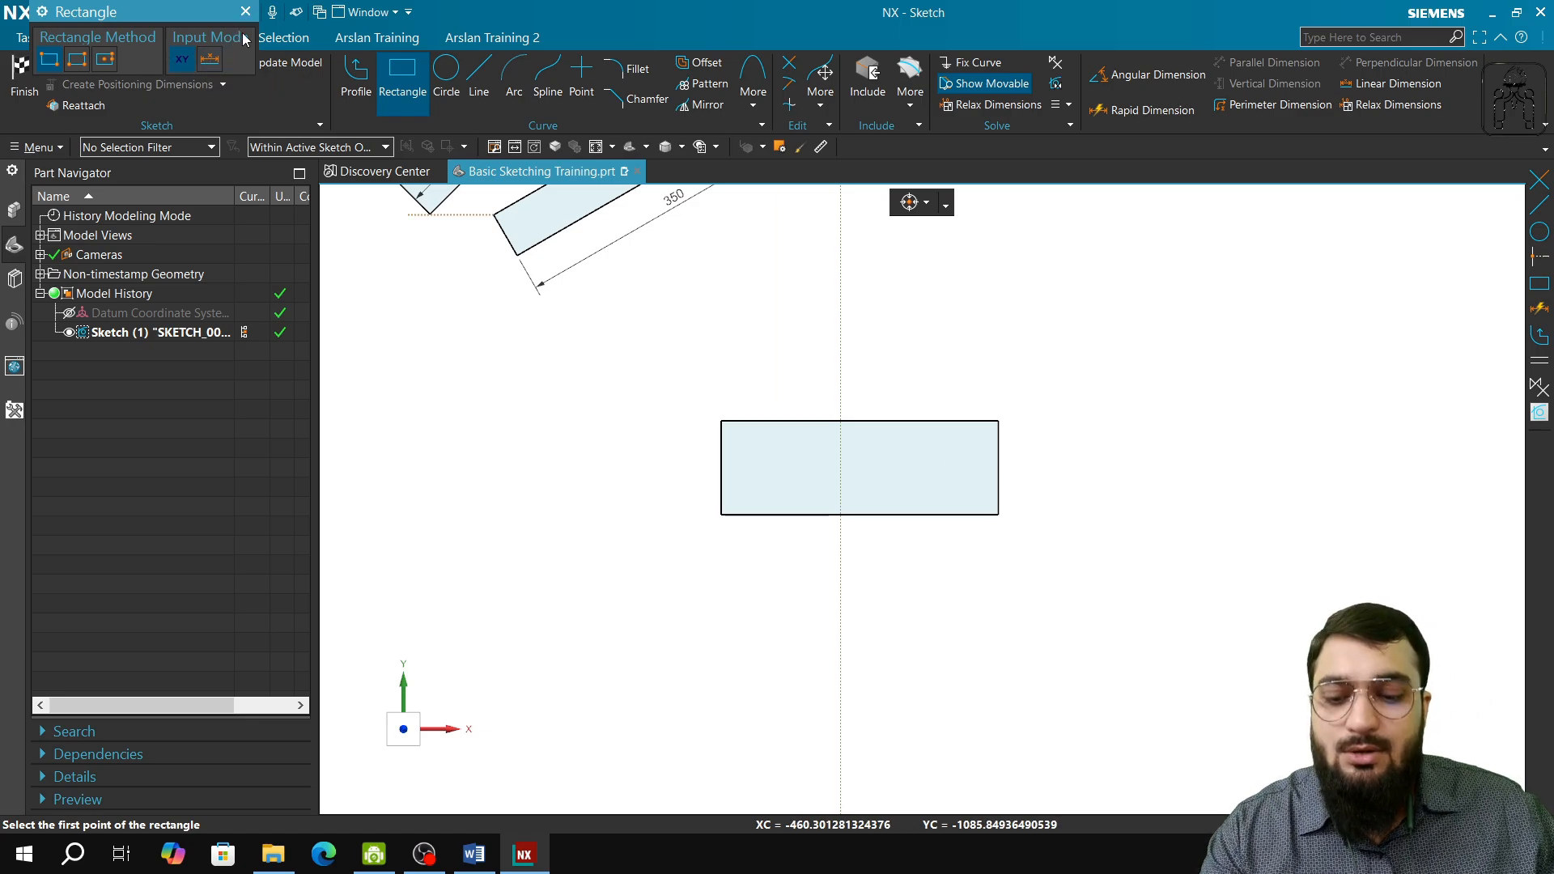
key(ctrl+z)
- Draw a By 2 Points rectangle in Parameter Mode in the same empty area, with width 220 and height 110
click(209, 68)
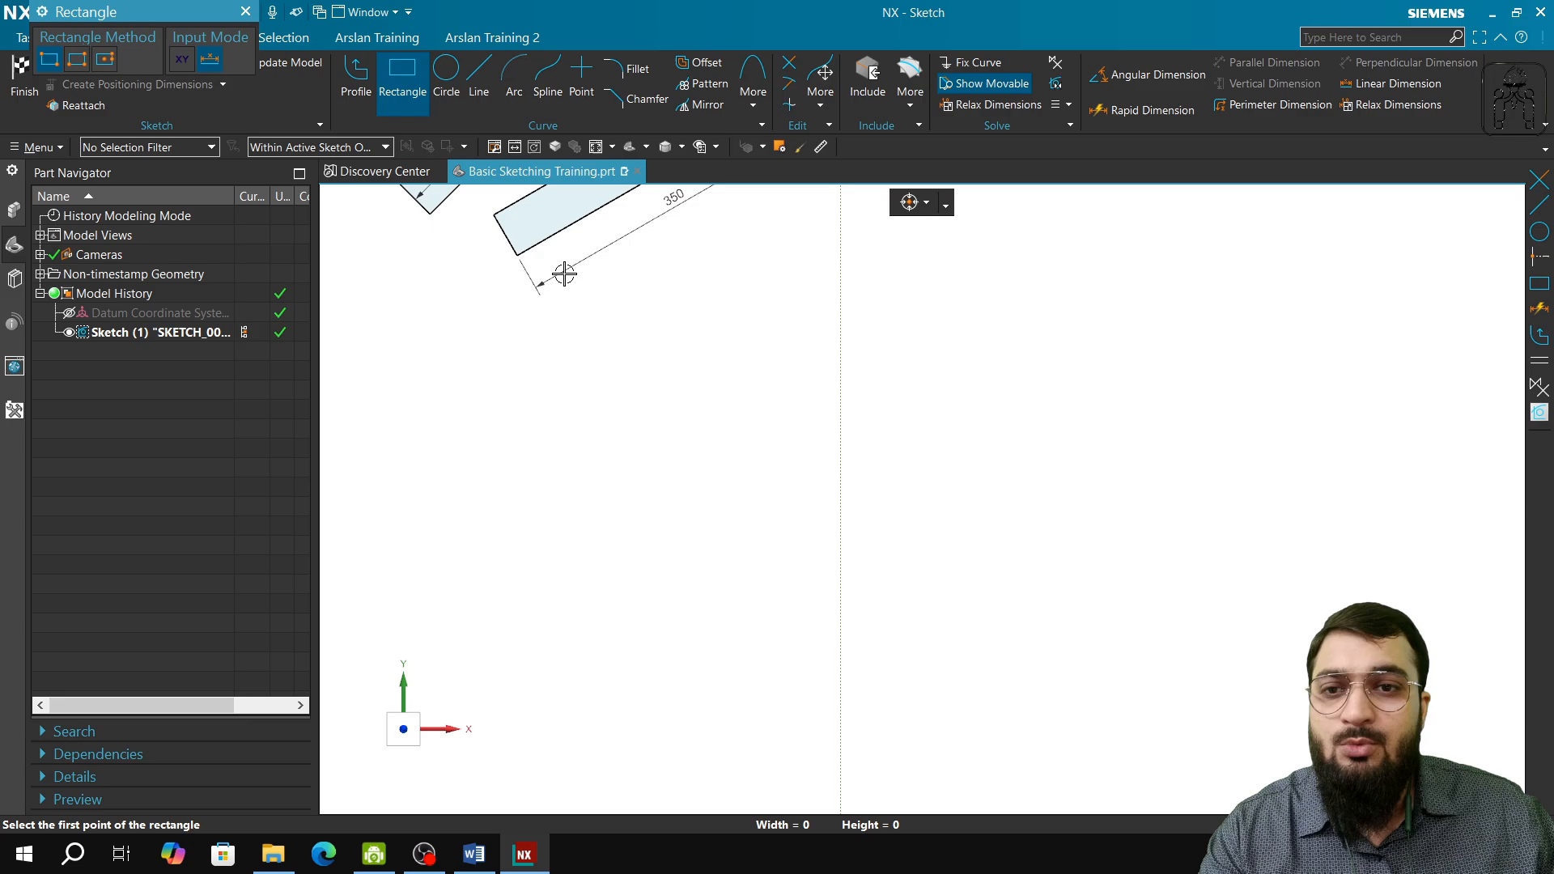
click(729, 388)
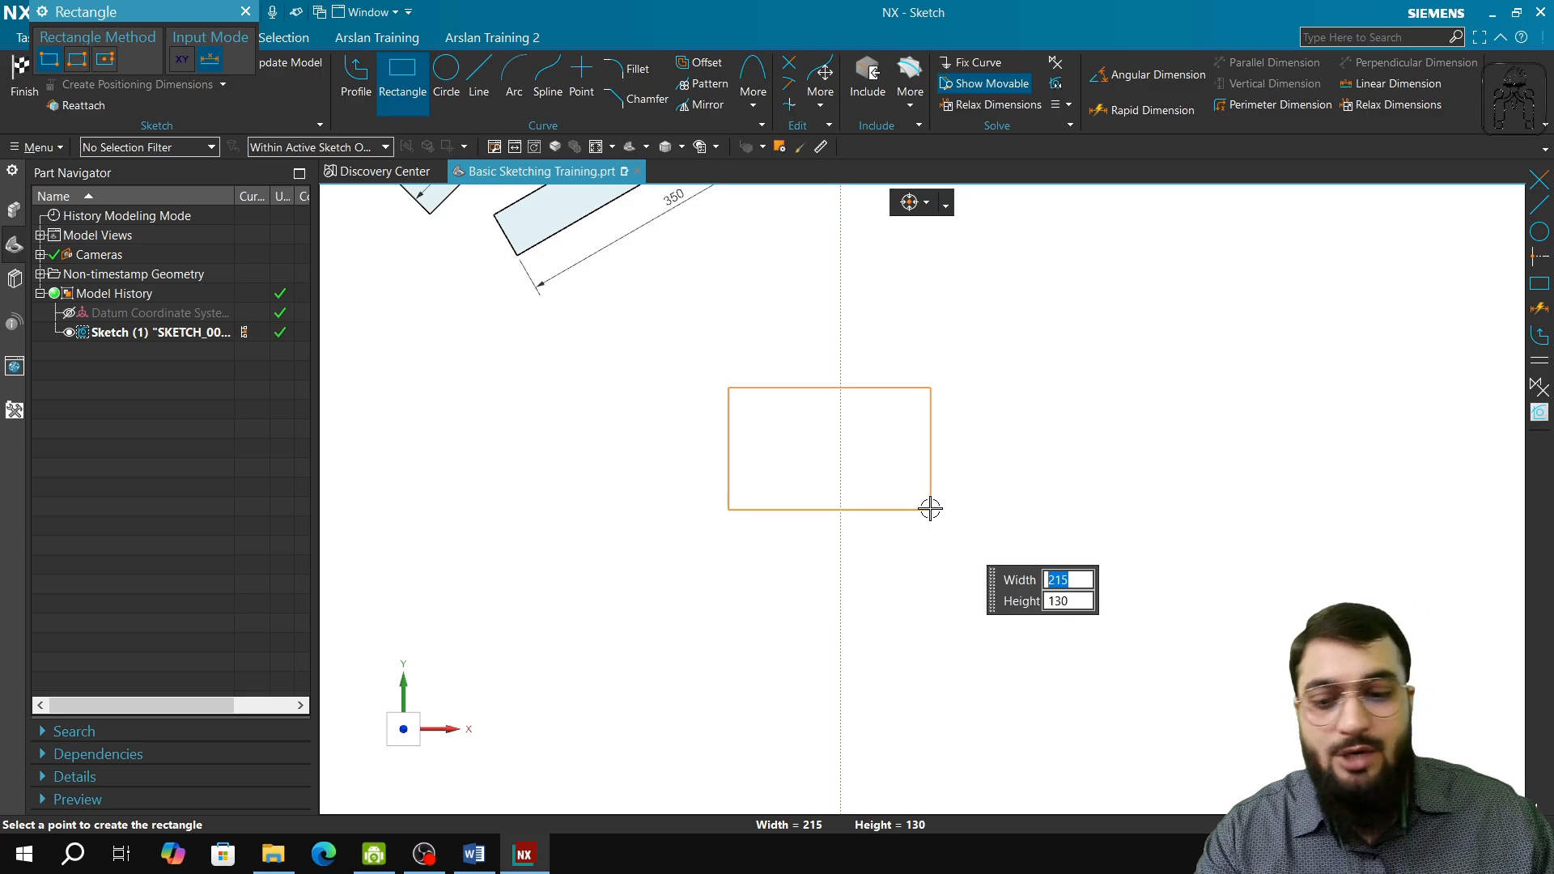
text(220)
key(Tab)
text(110)
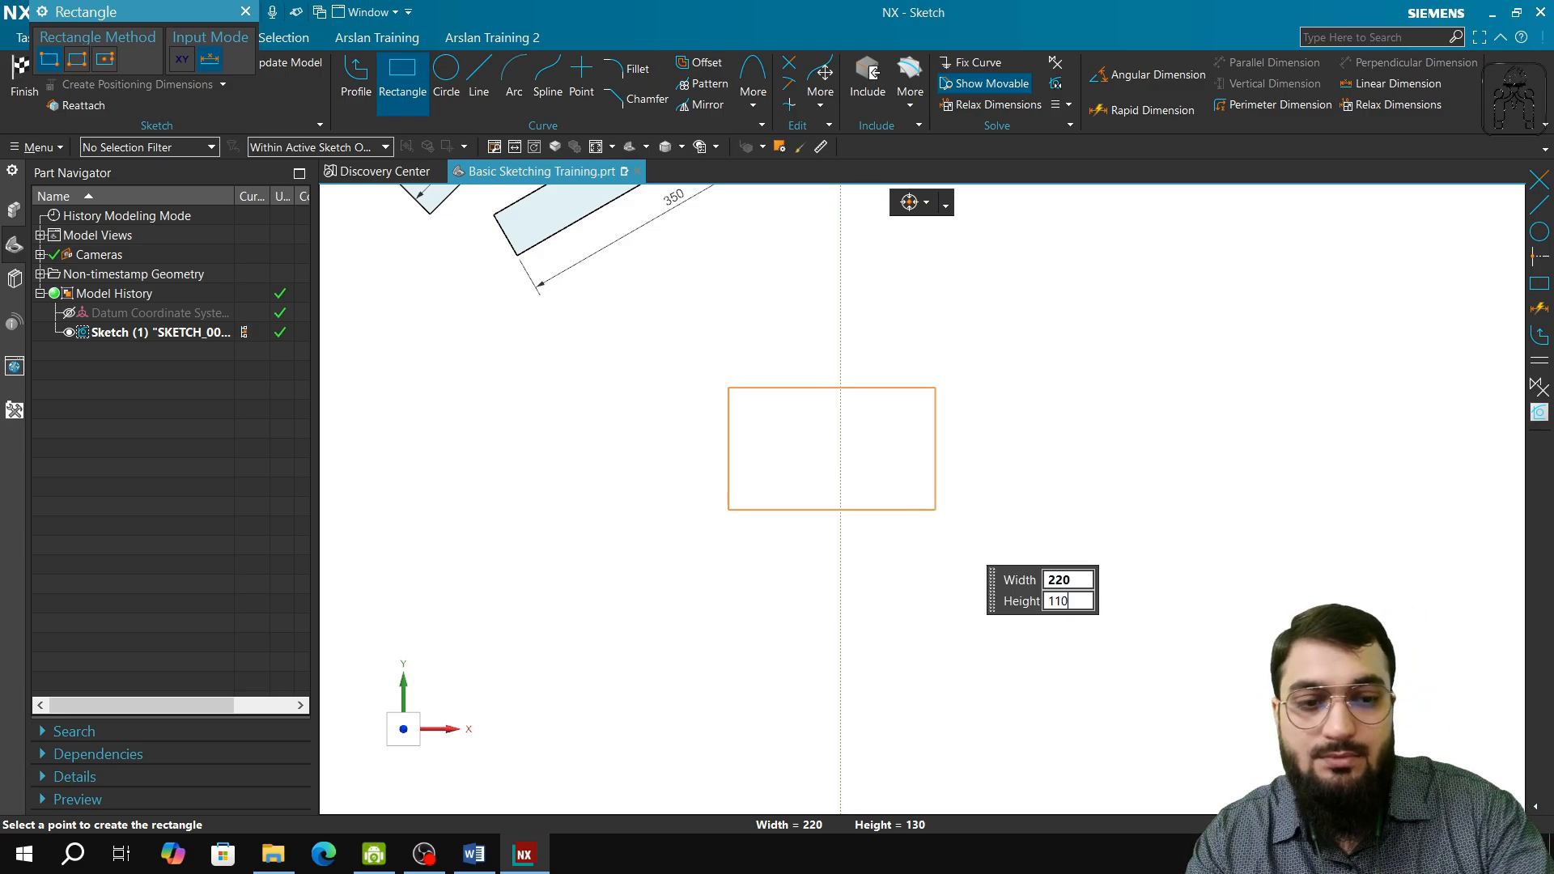
key(Tab)
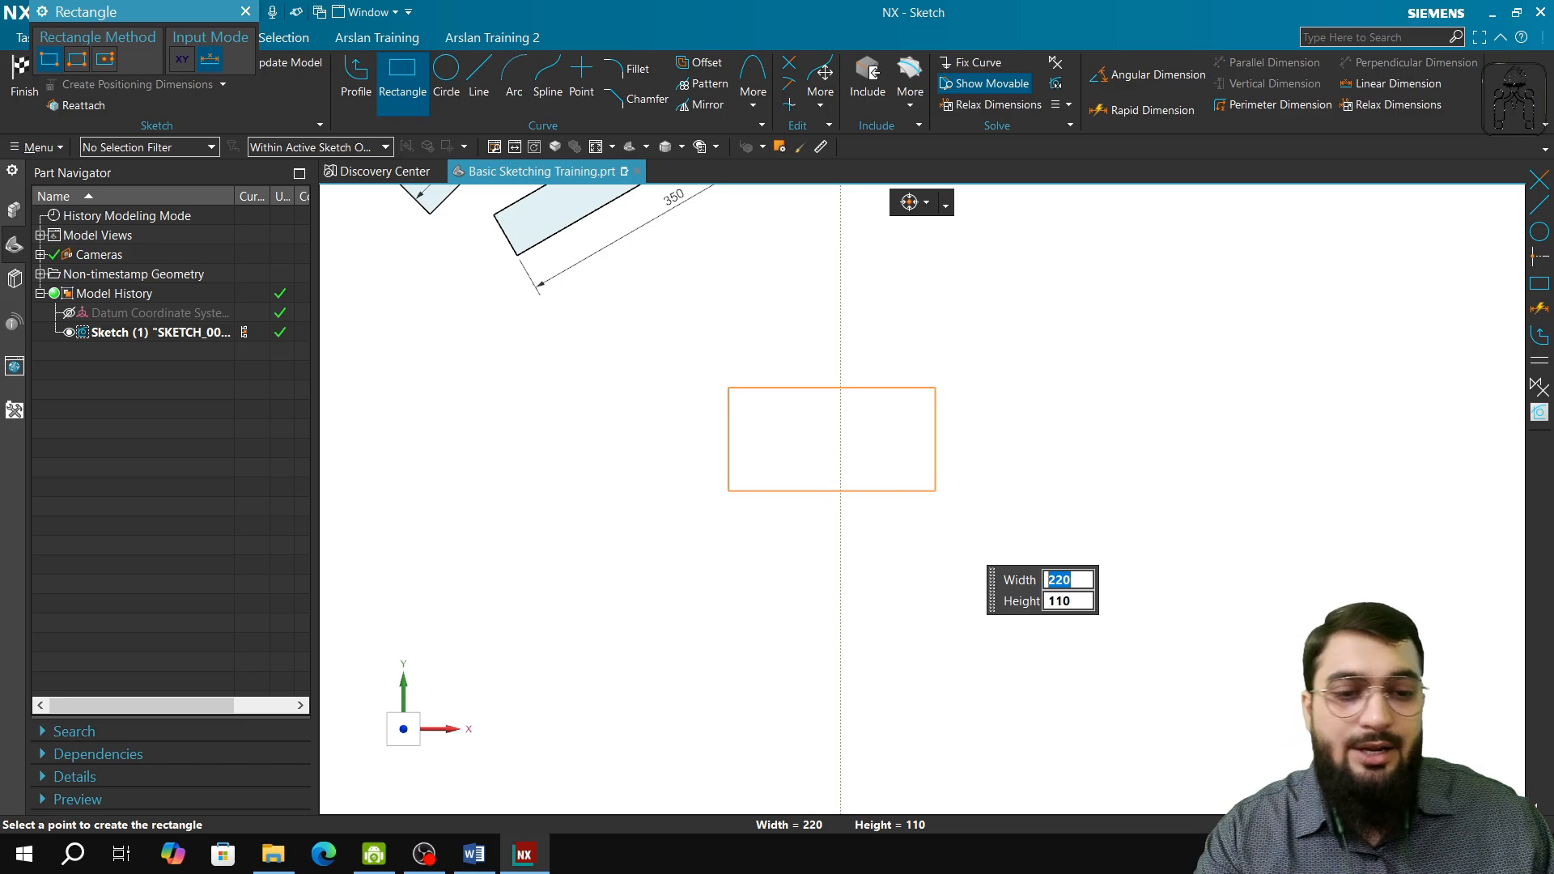
key(Tab)
key(Tab)
key(Tab)
click(929, 506)
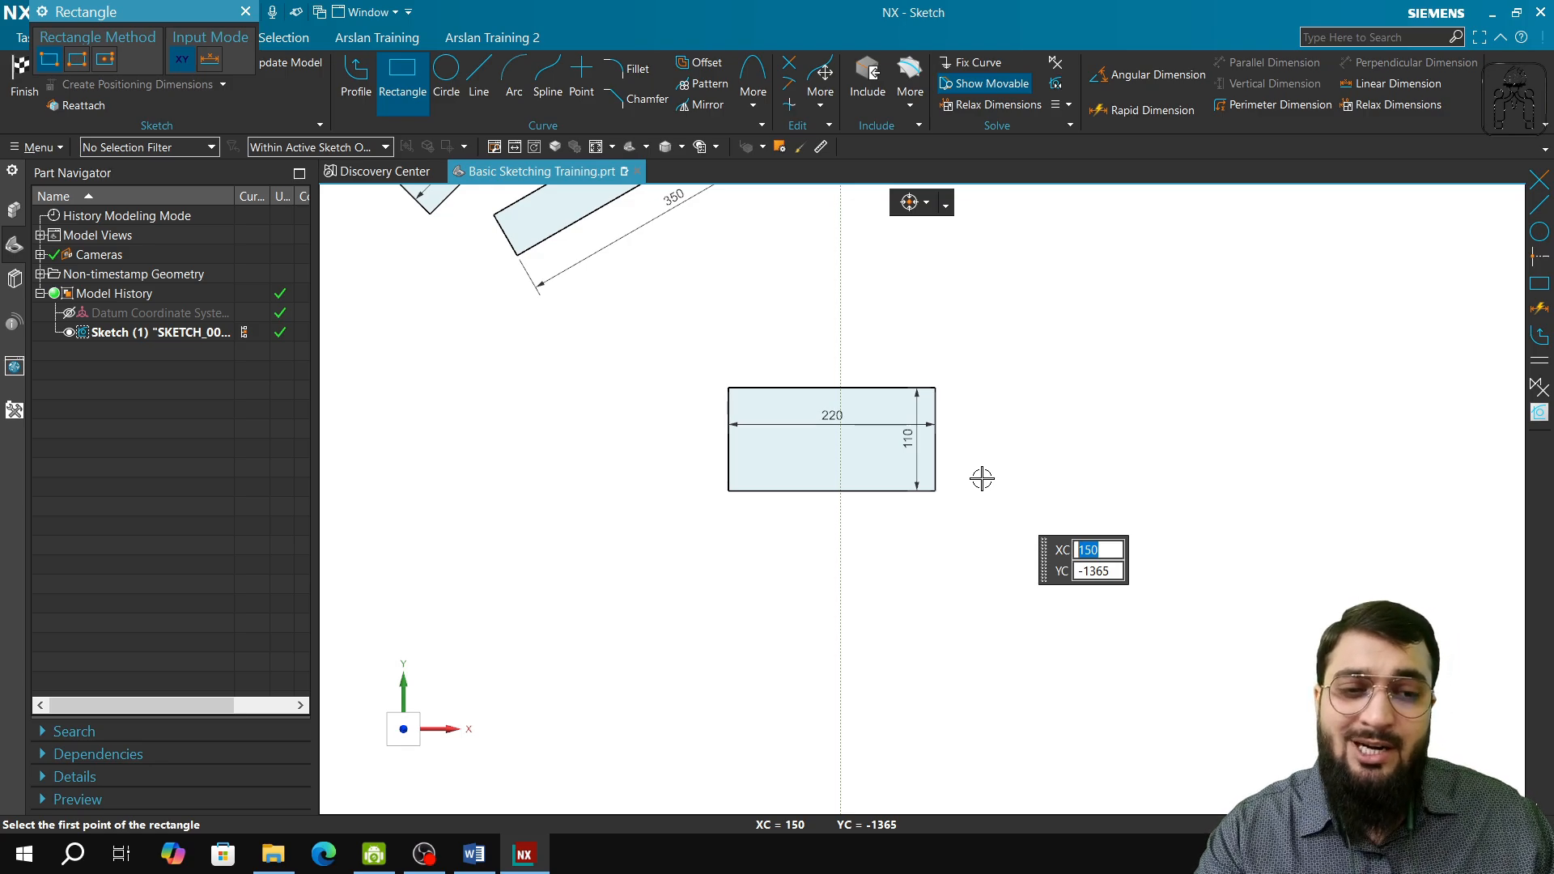
- Draw a second rectangle beside the 220 by 110 one, with width 225 and height 95, and close the Rectangle tool
click(1015, 378)
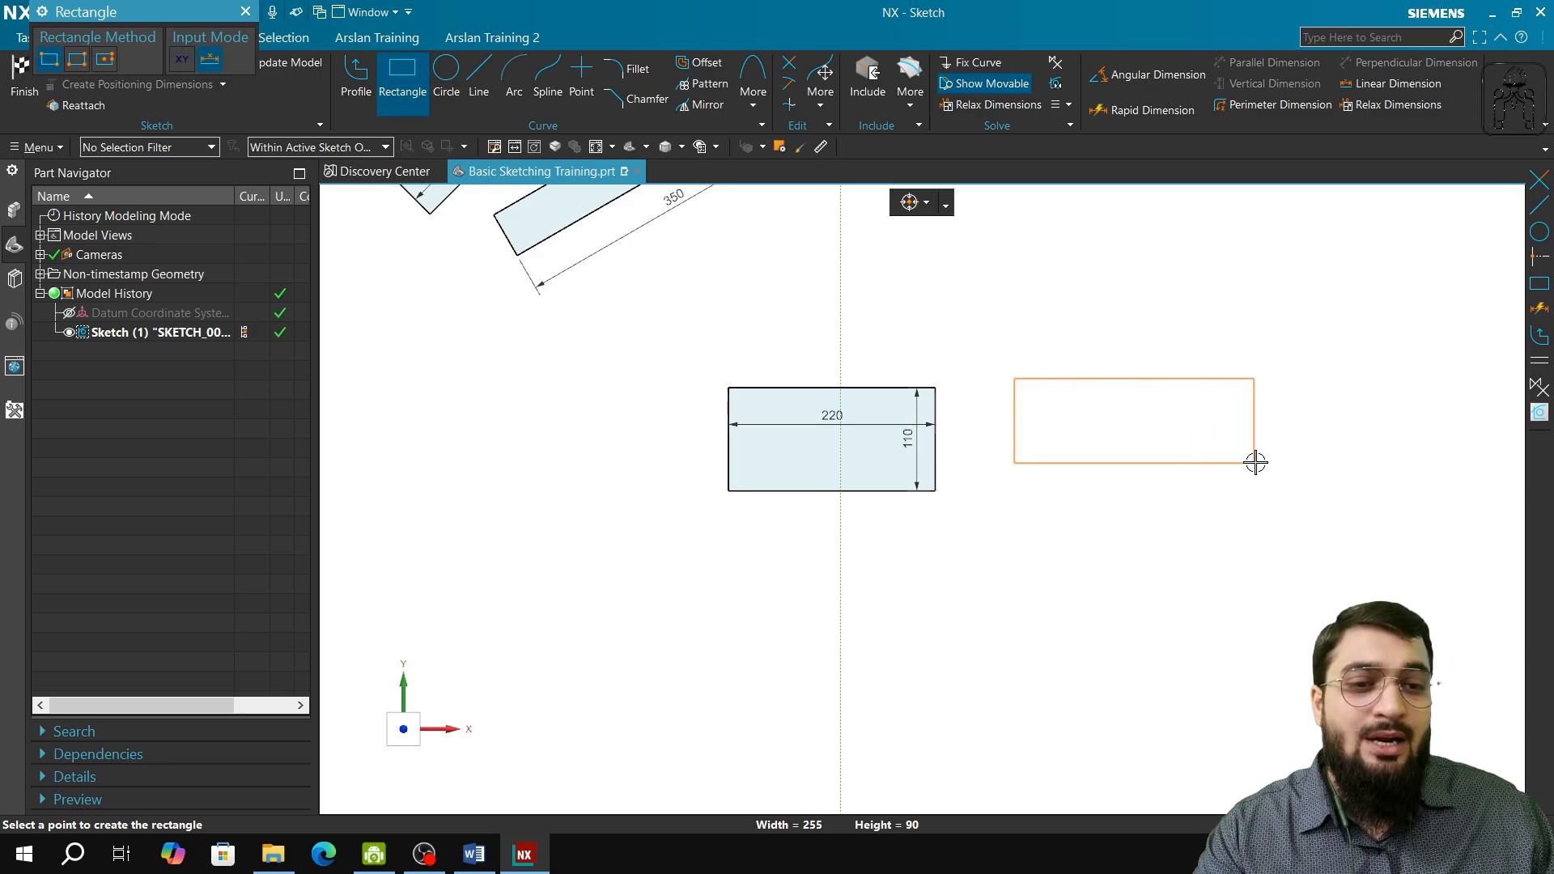
mouse_move(1256, 462)
text(220)
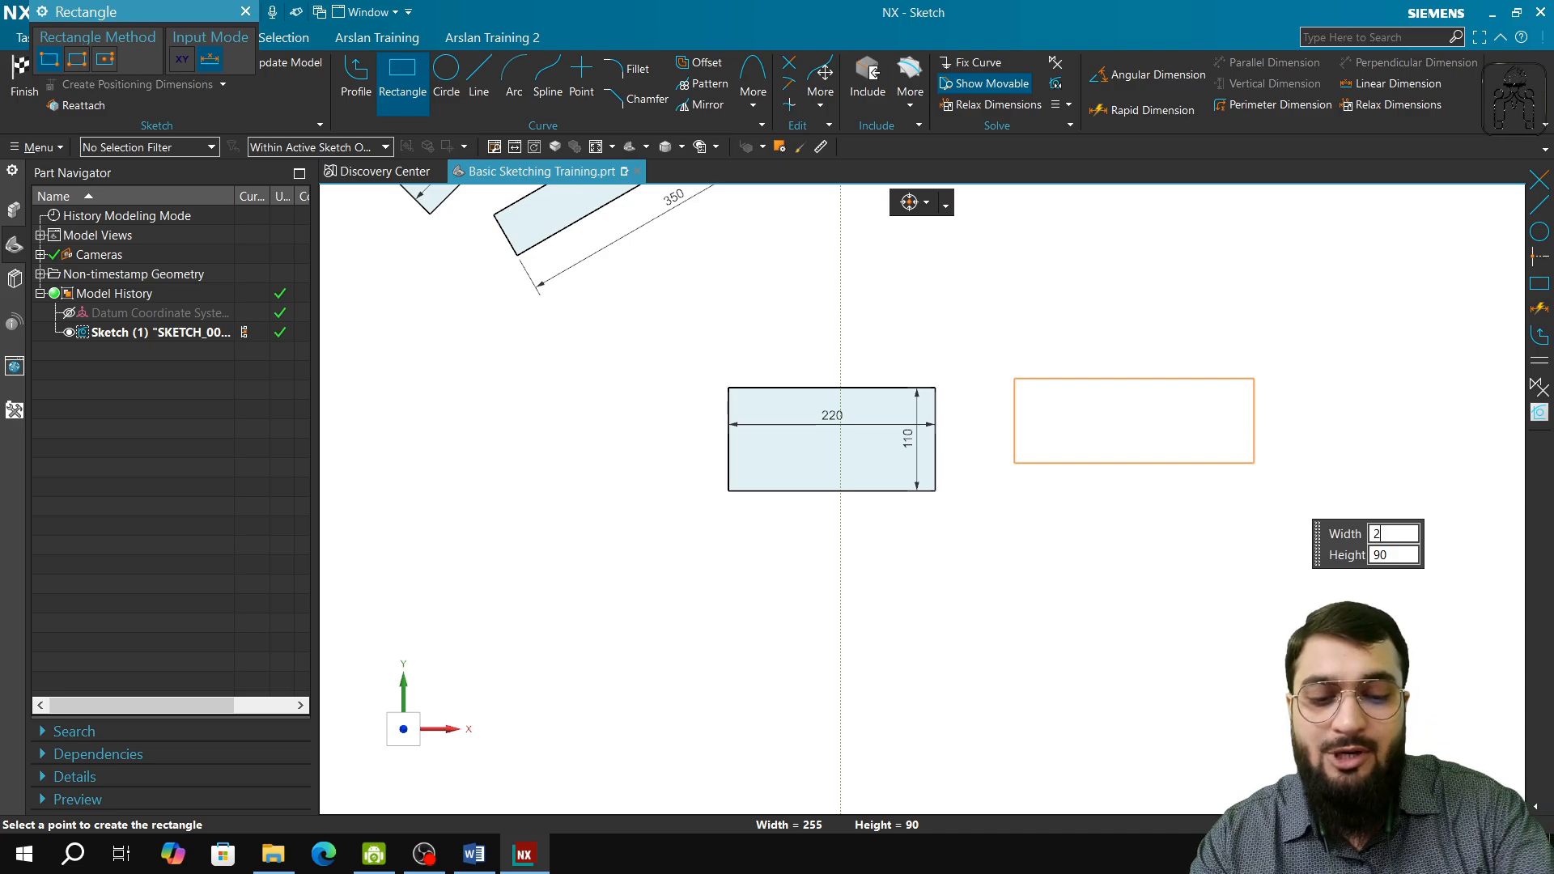
key(Tab)
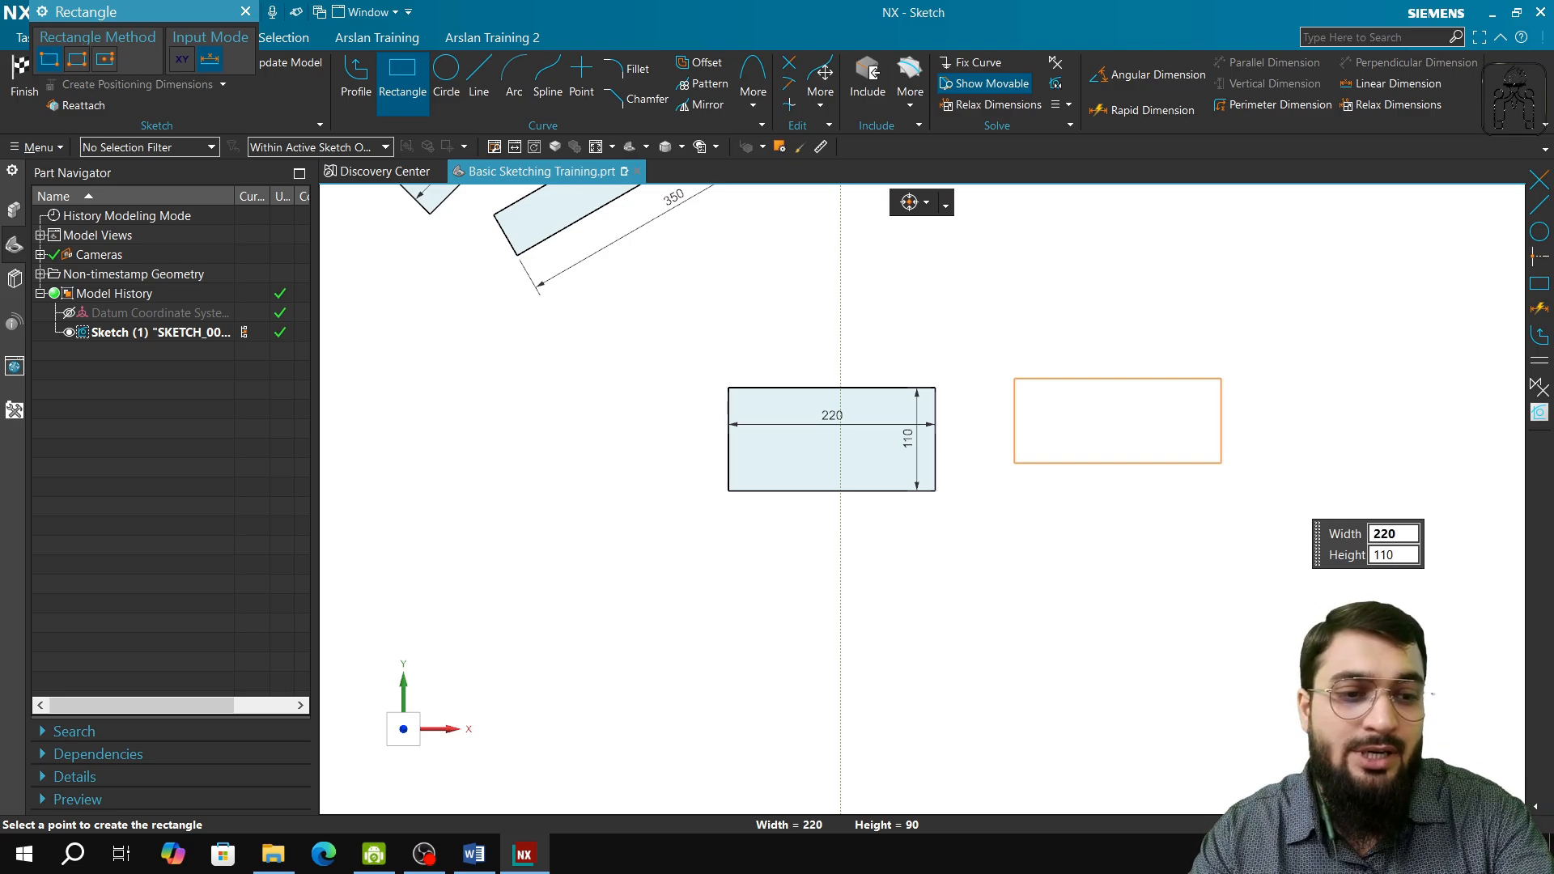
key(Tab)
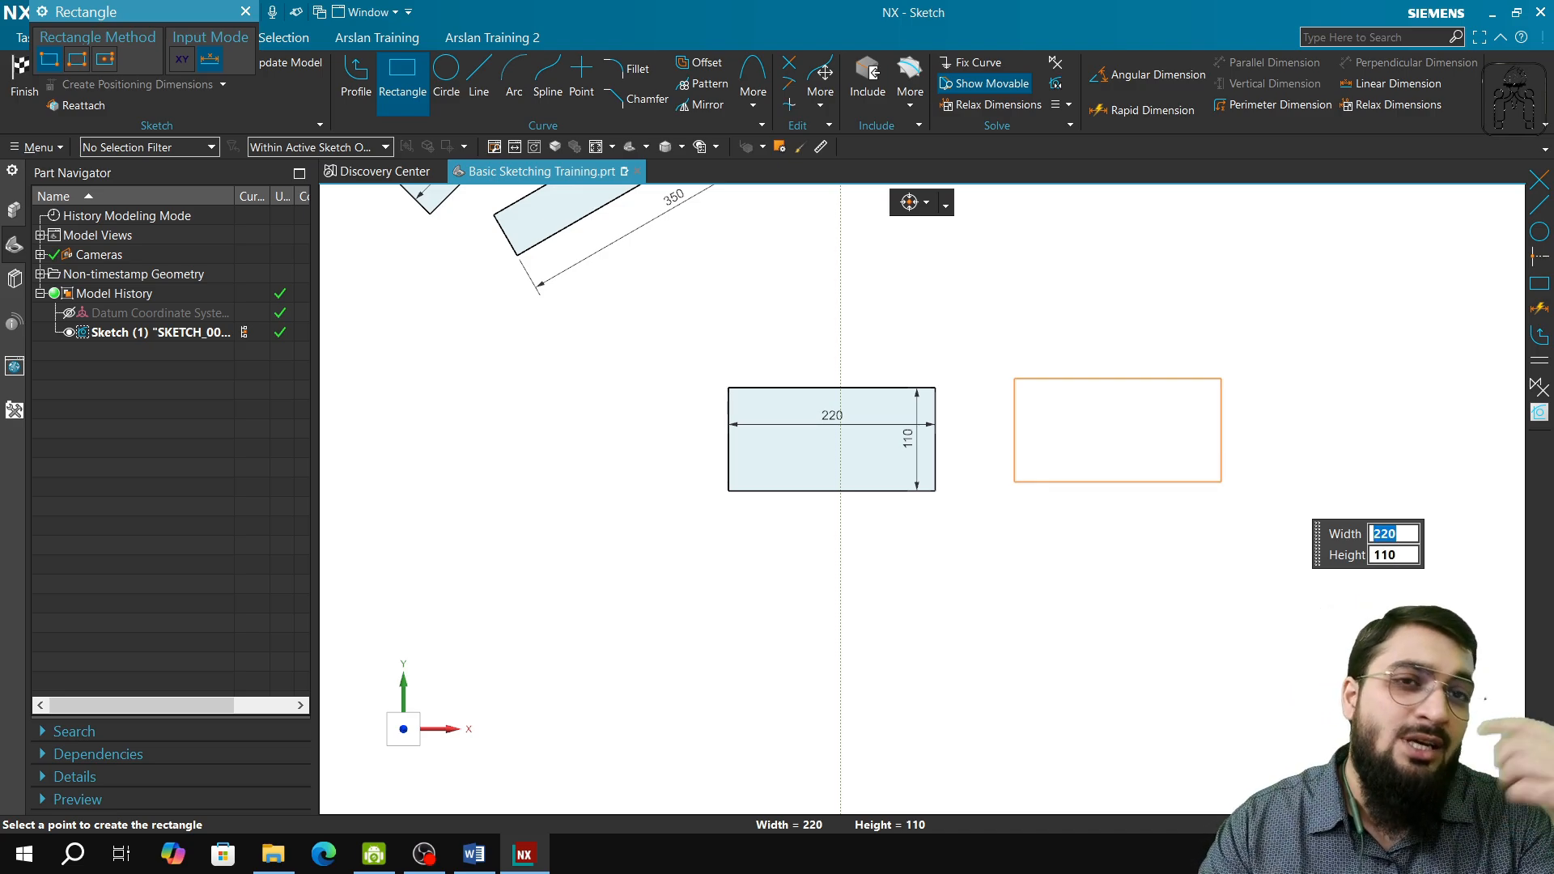
text(225)
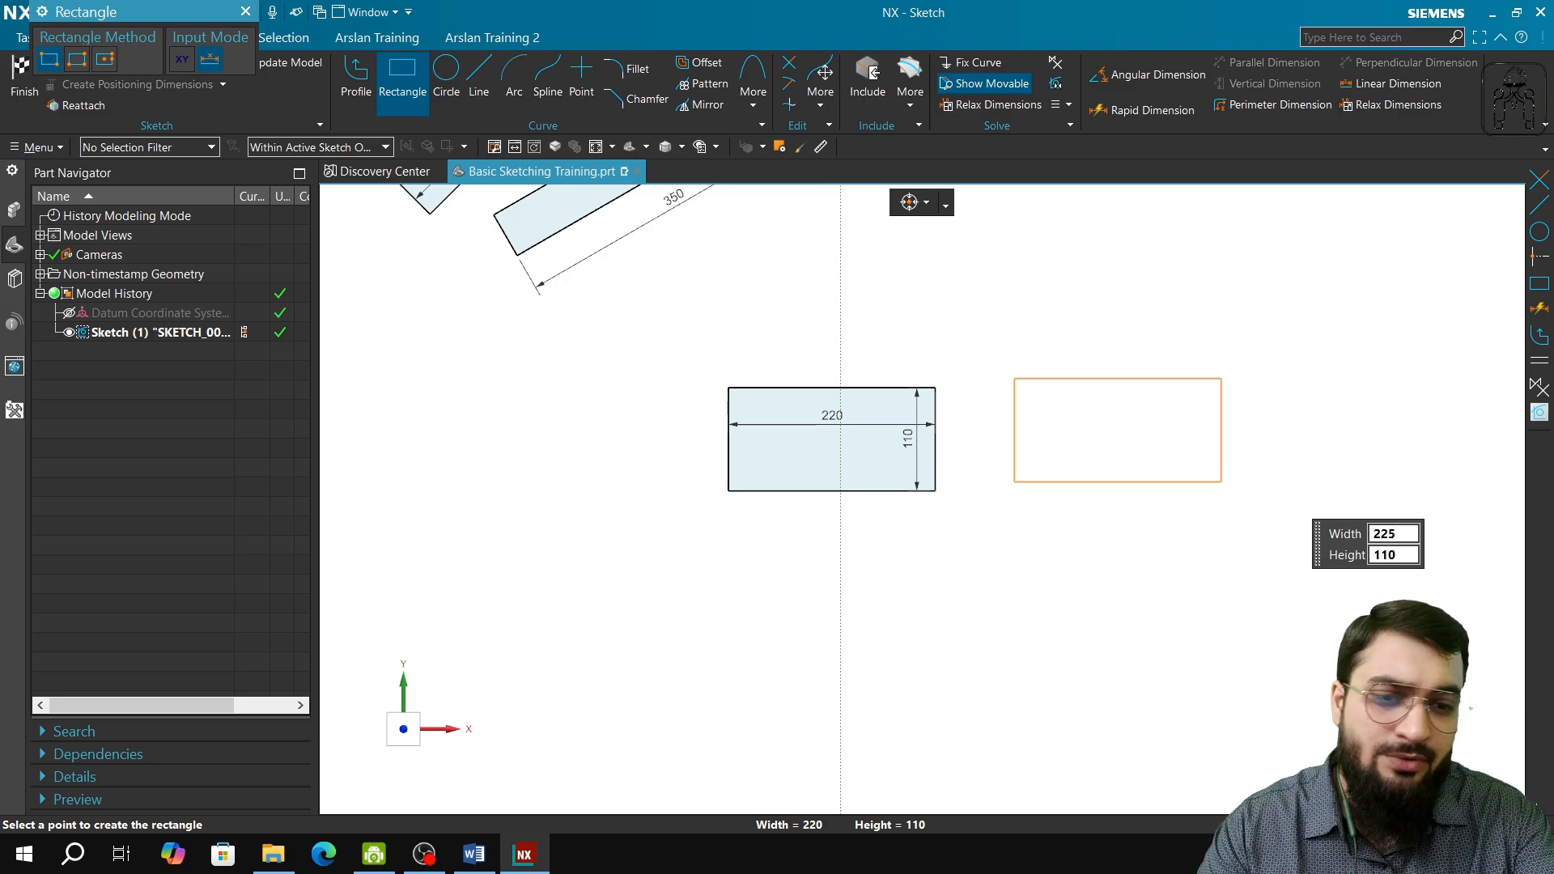
key(Tab)
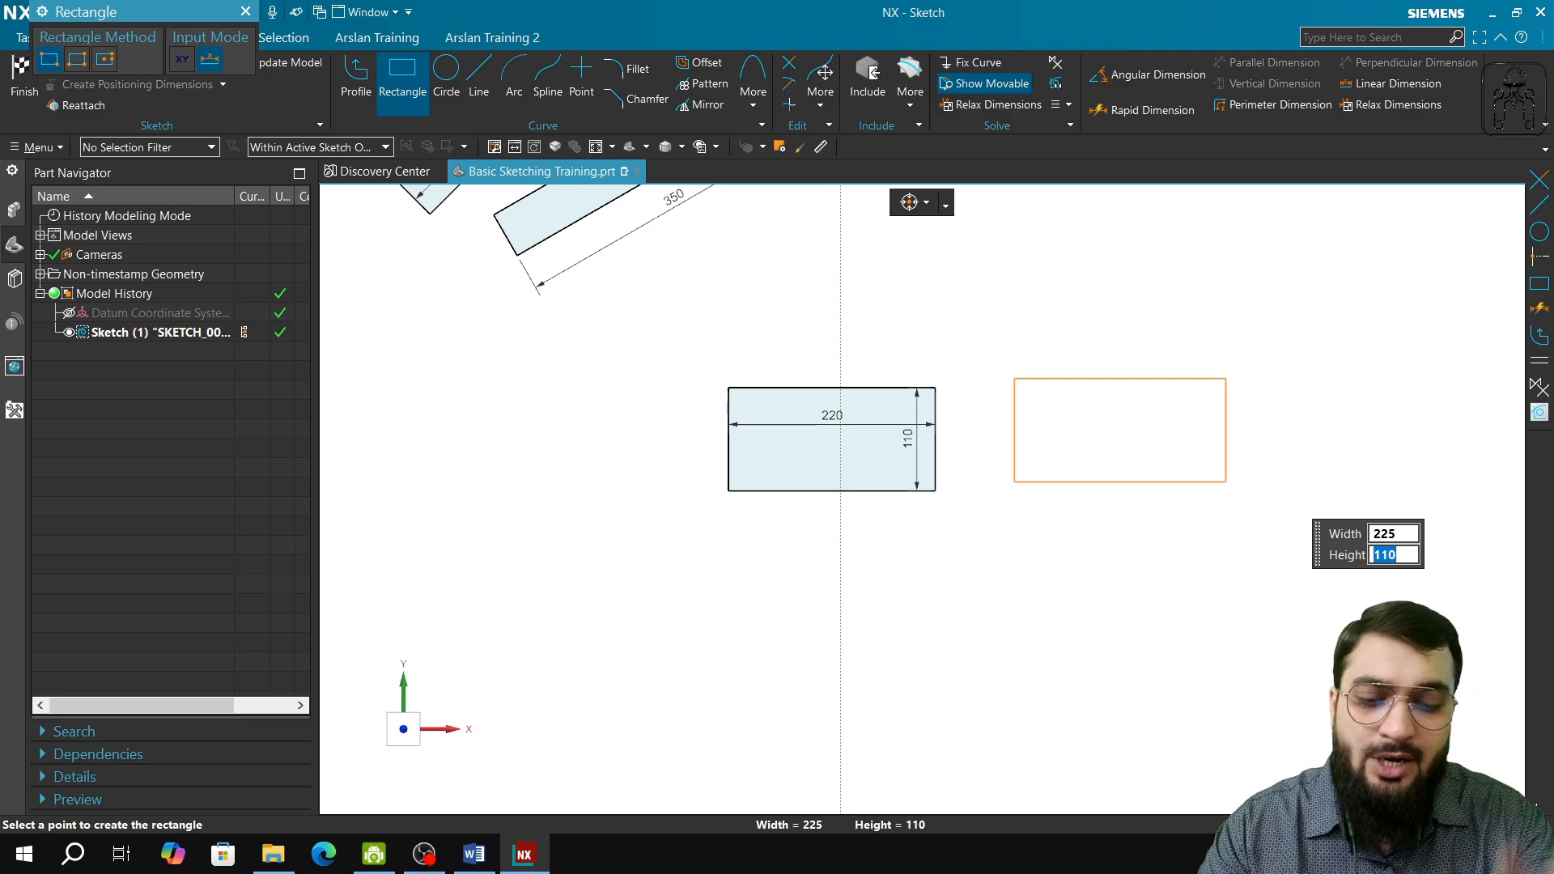
key(Tab)
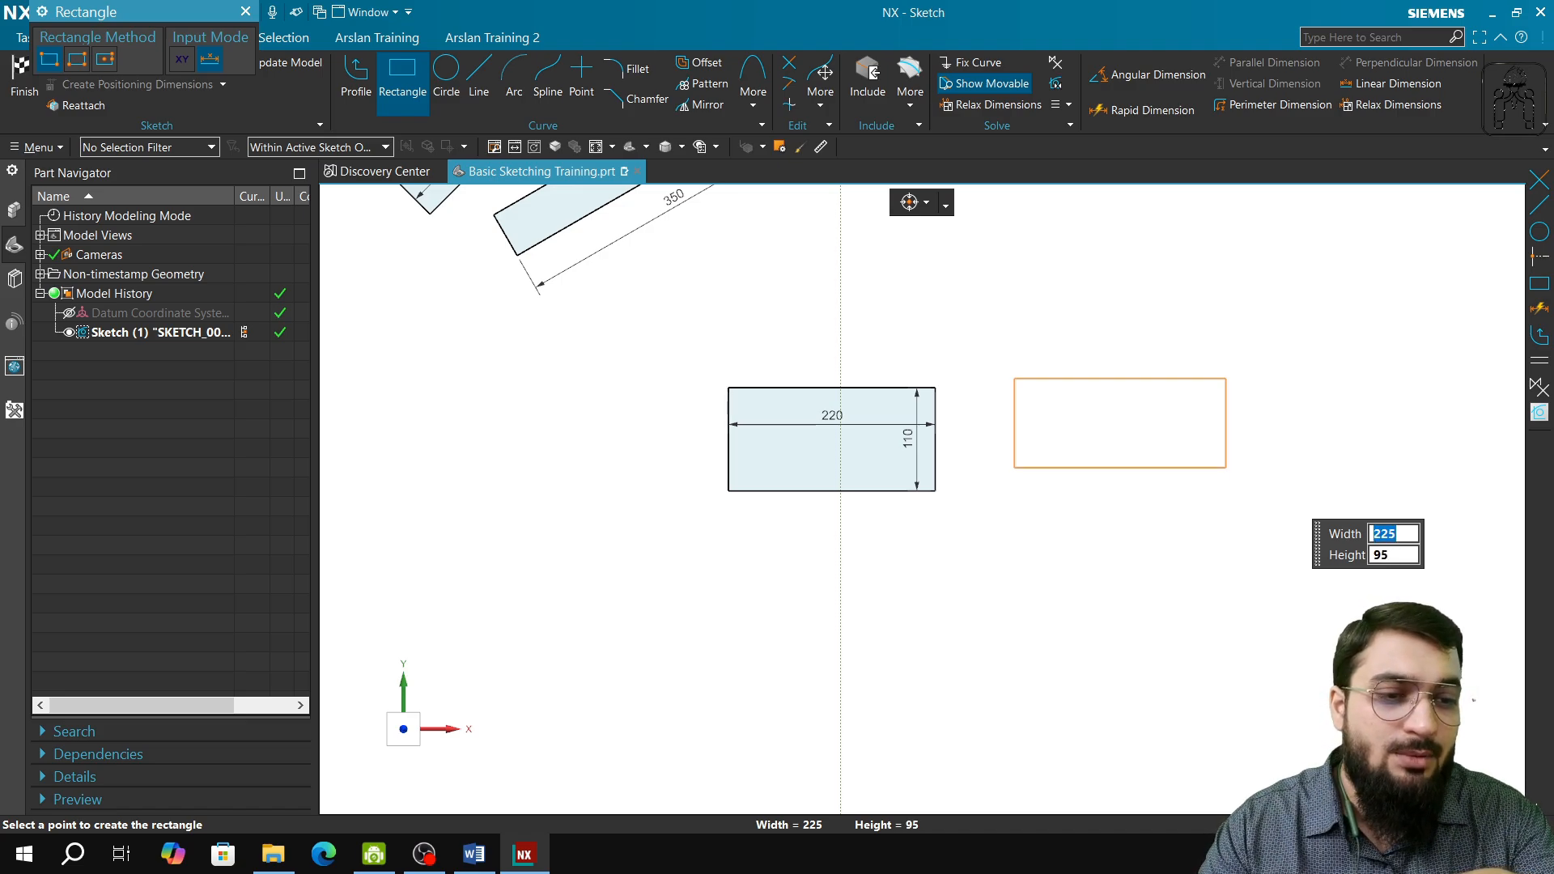
key(Tab)
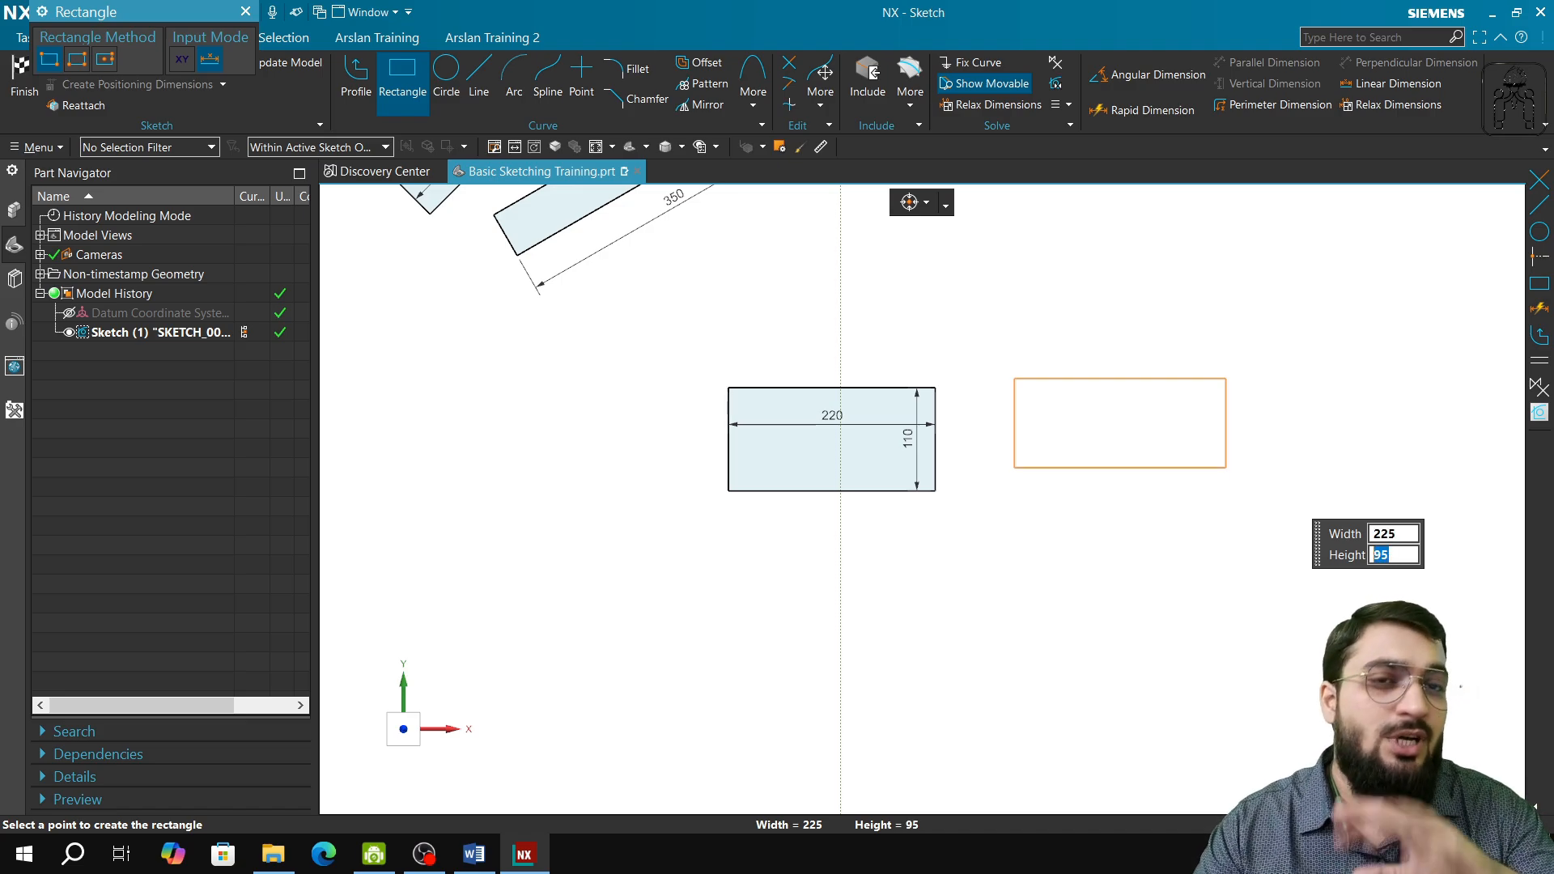
click(1256, 462)
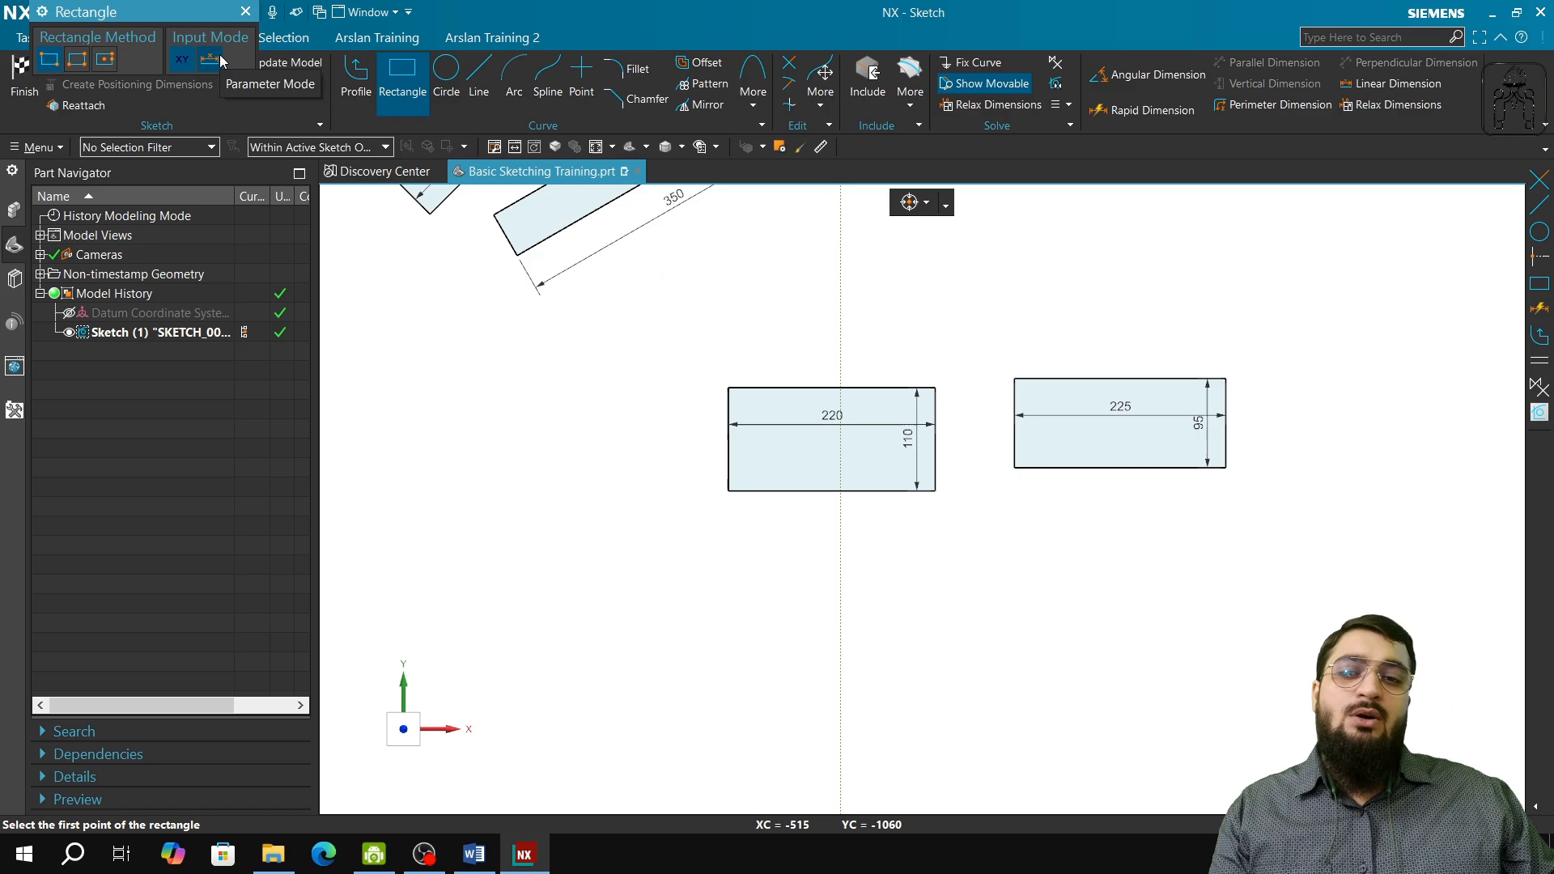
click(245, 11)
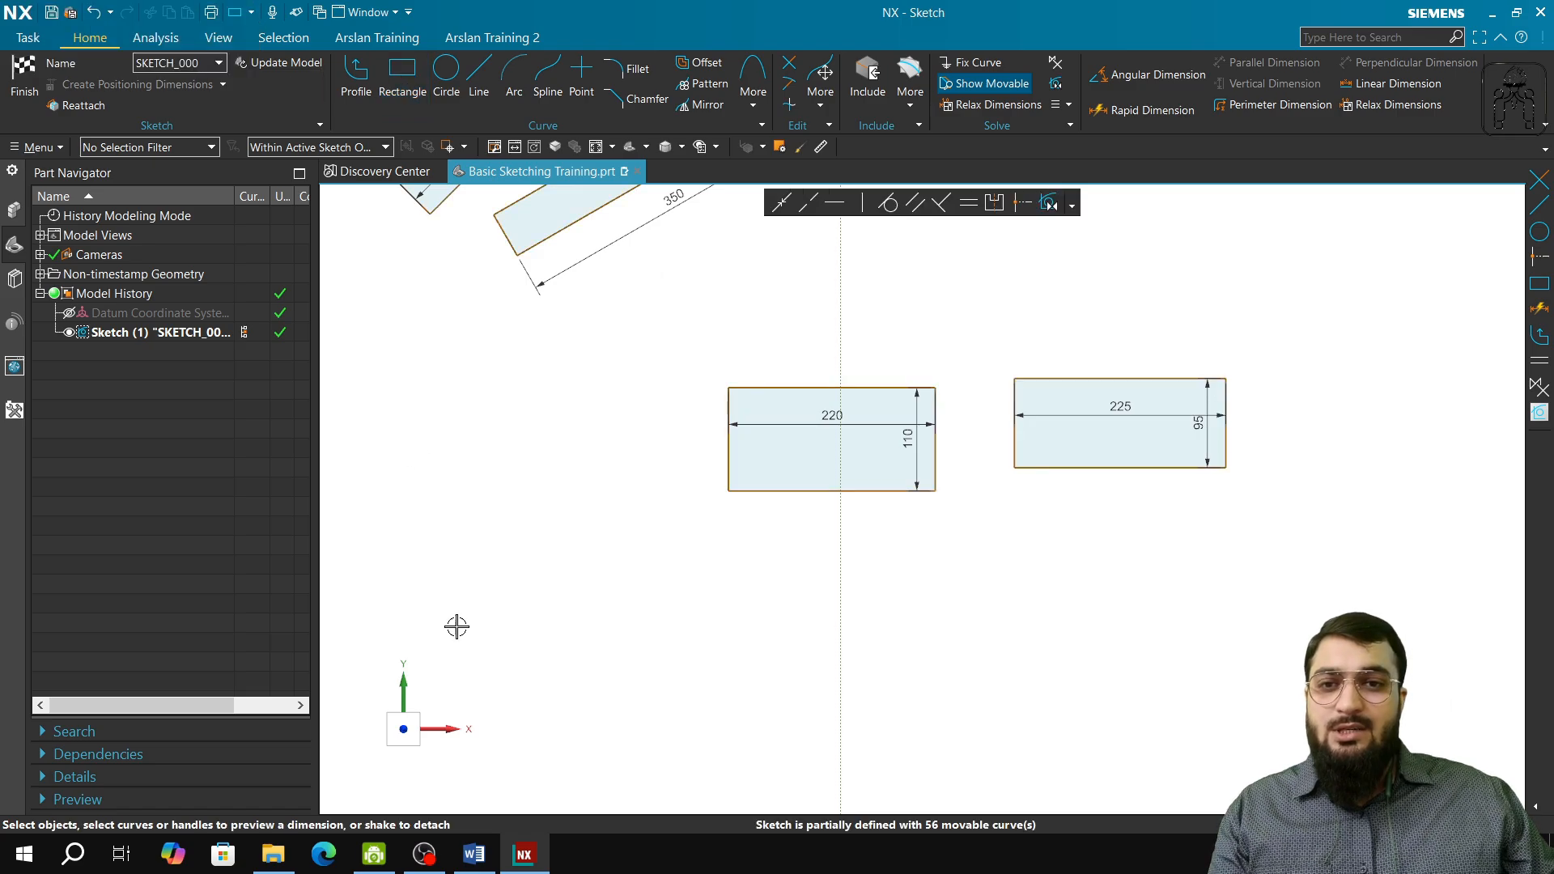
- Examine the Part 12 basic curves list in the Word syllabus, and return to the NX sketch
click(475, 856)
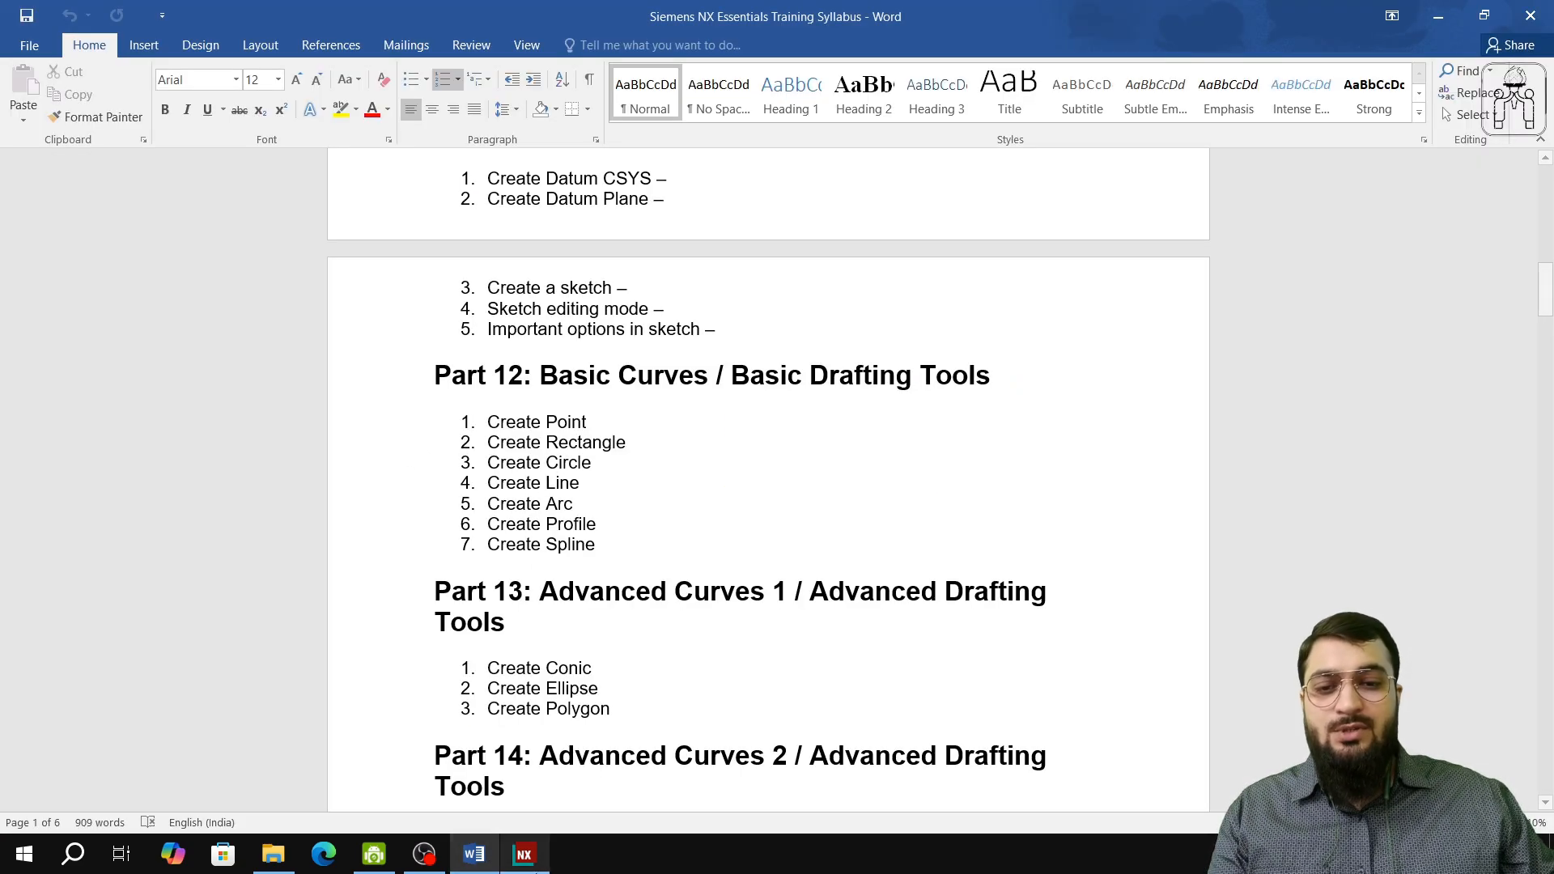
click(524, 855)
- Draw a large freehand By 2 Points rectangle in the empty area below the dimensioned pair, and close the Rectangle tool
click(438, 101)
shift+middle_drag(634, 647, 639, 259)
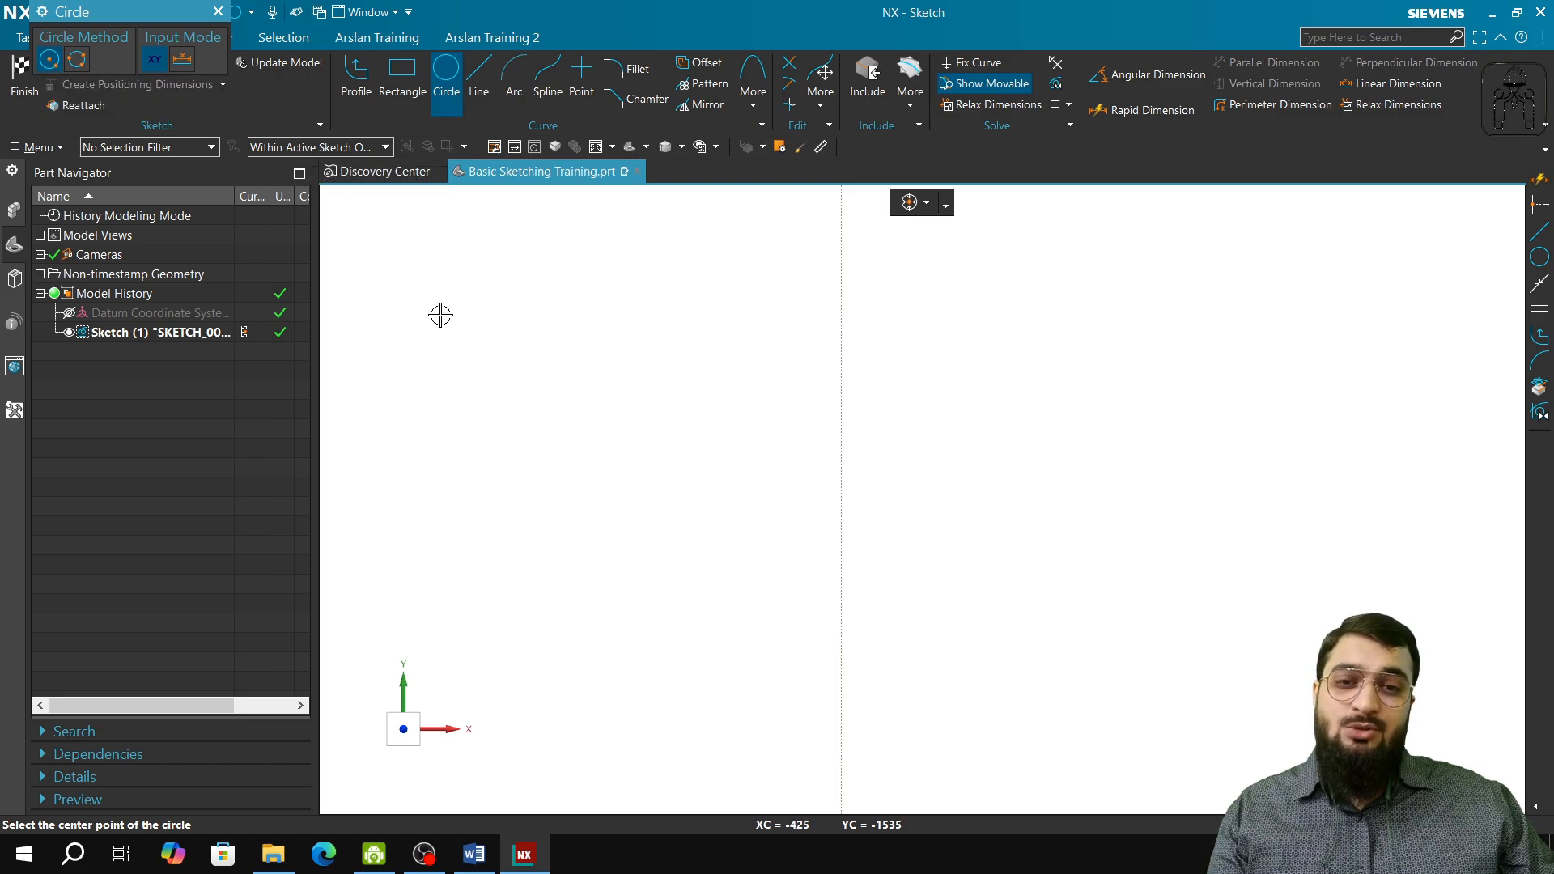
click(478, 77)
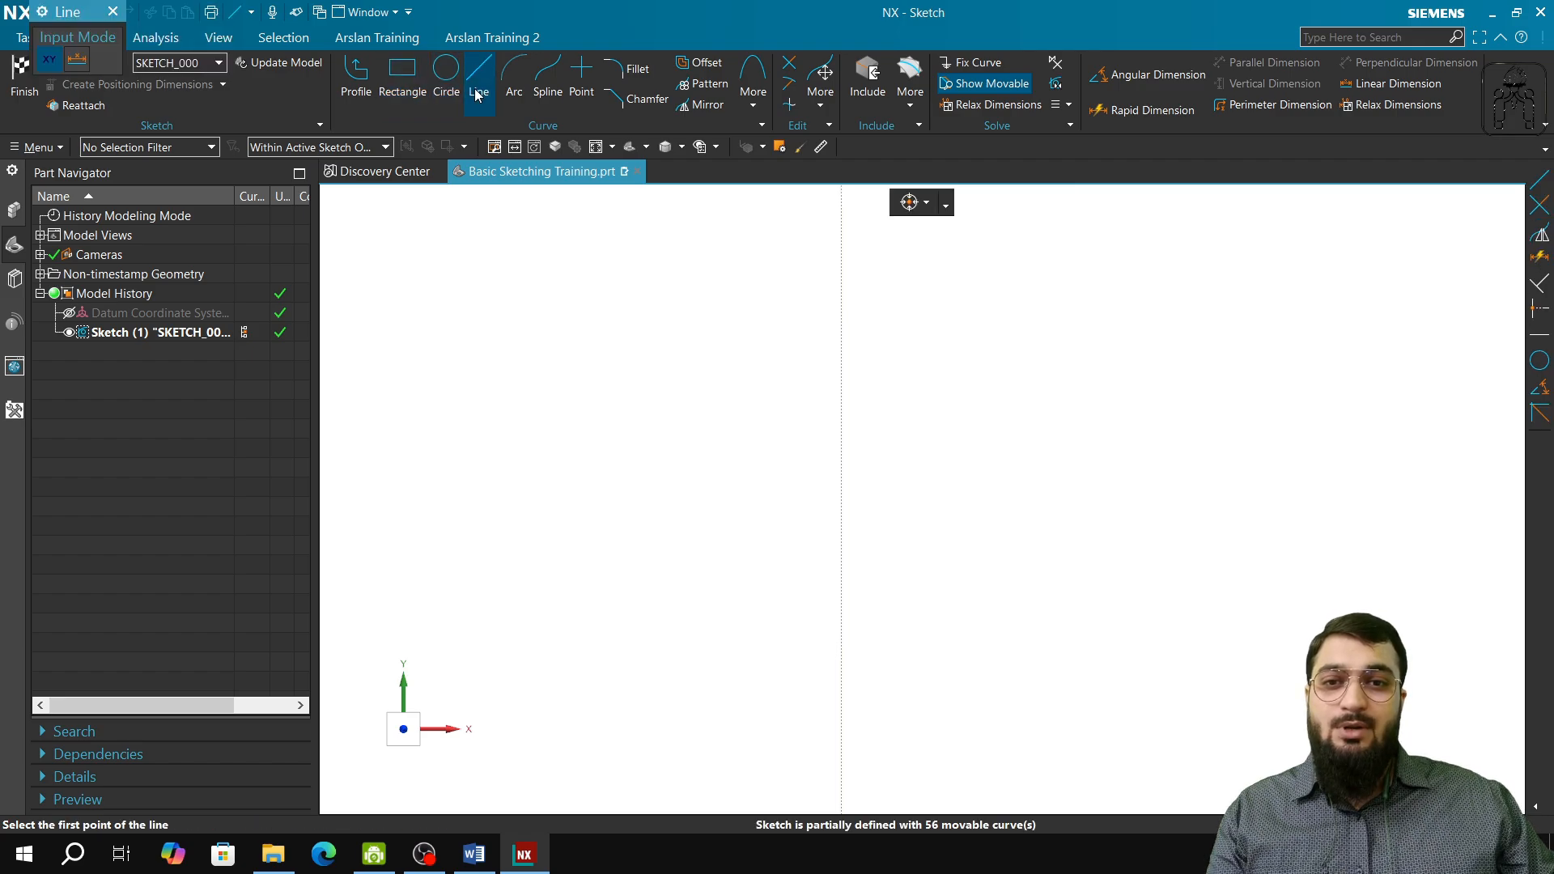
click(399, 73)
click(644, 448)
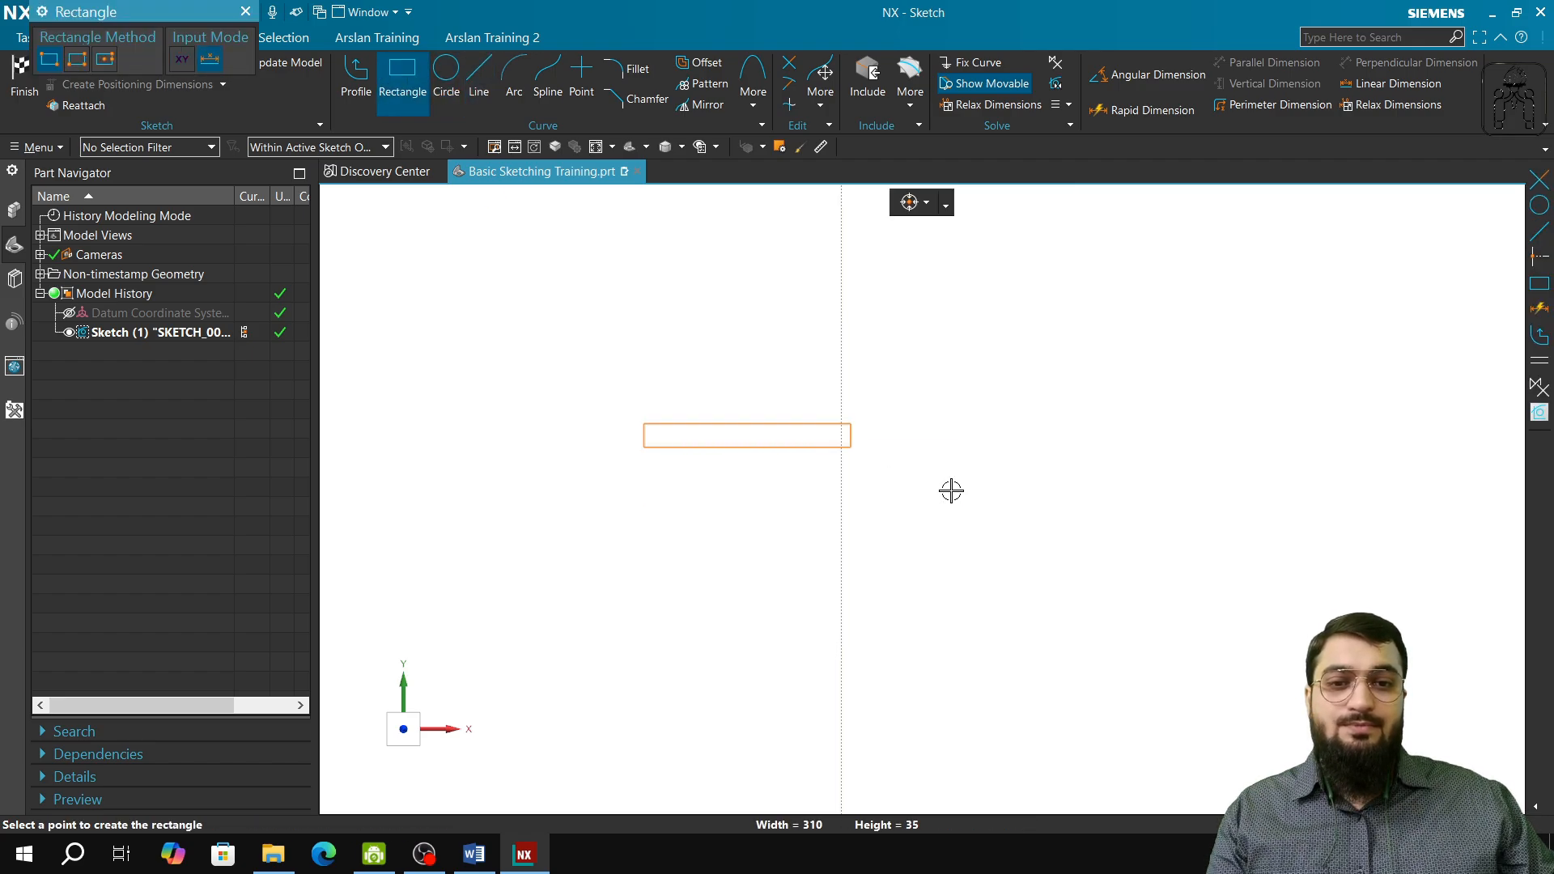
click(1039, 621)
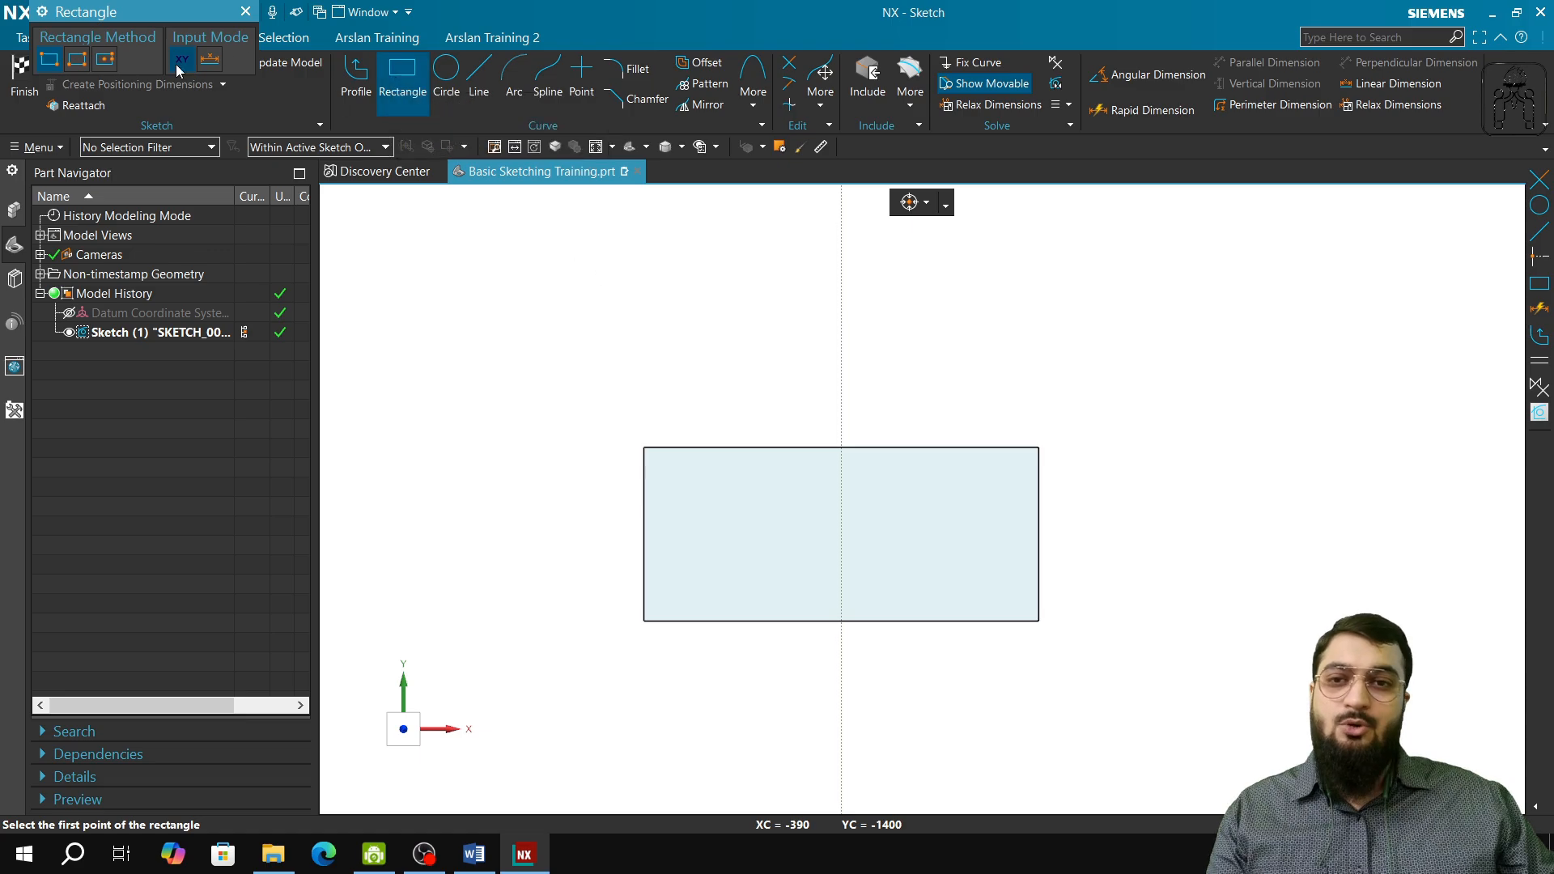
click(245, 12)
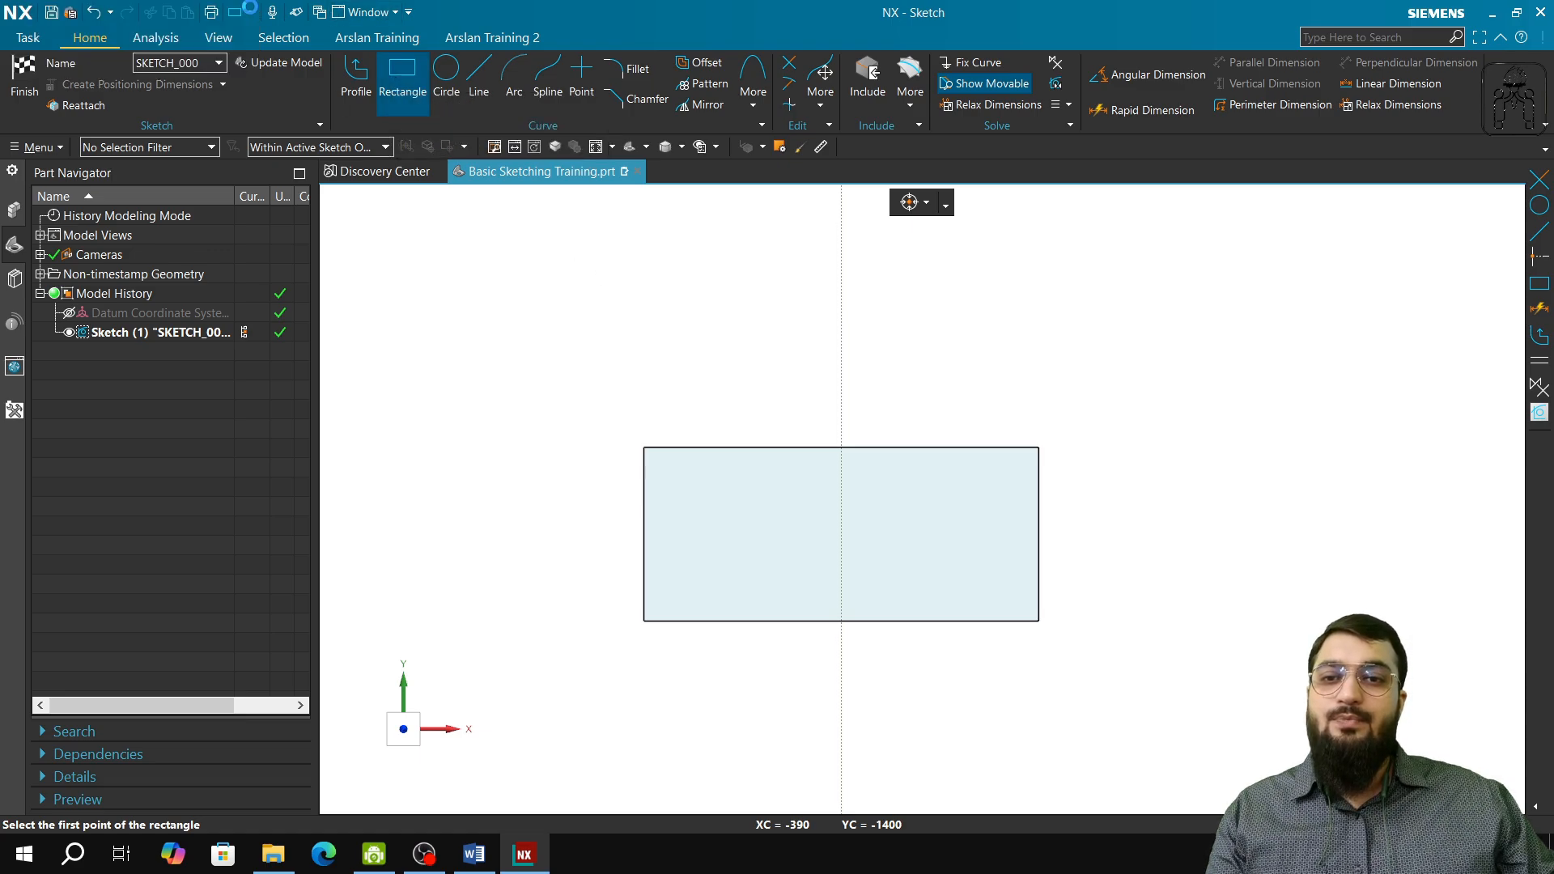
click(446, 76)
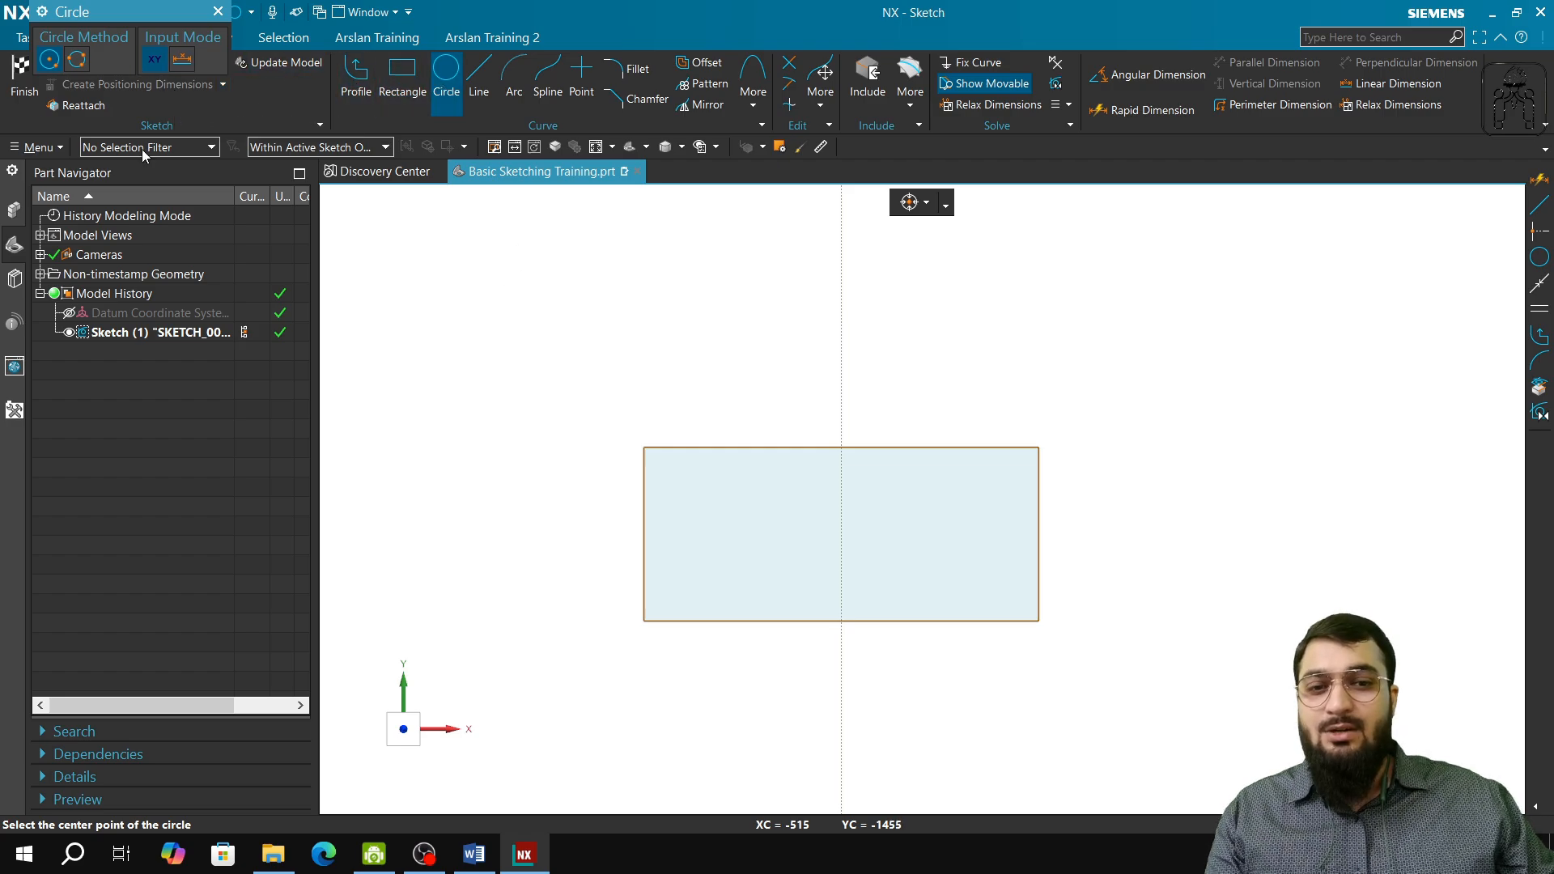
click(77, 59)
click(645, 450)
click(645, 447)
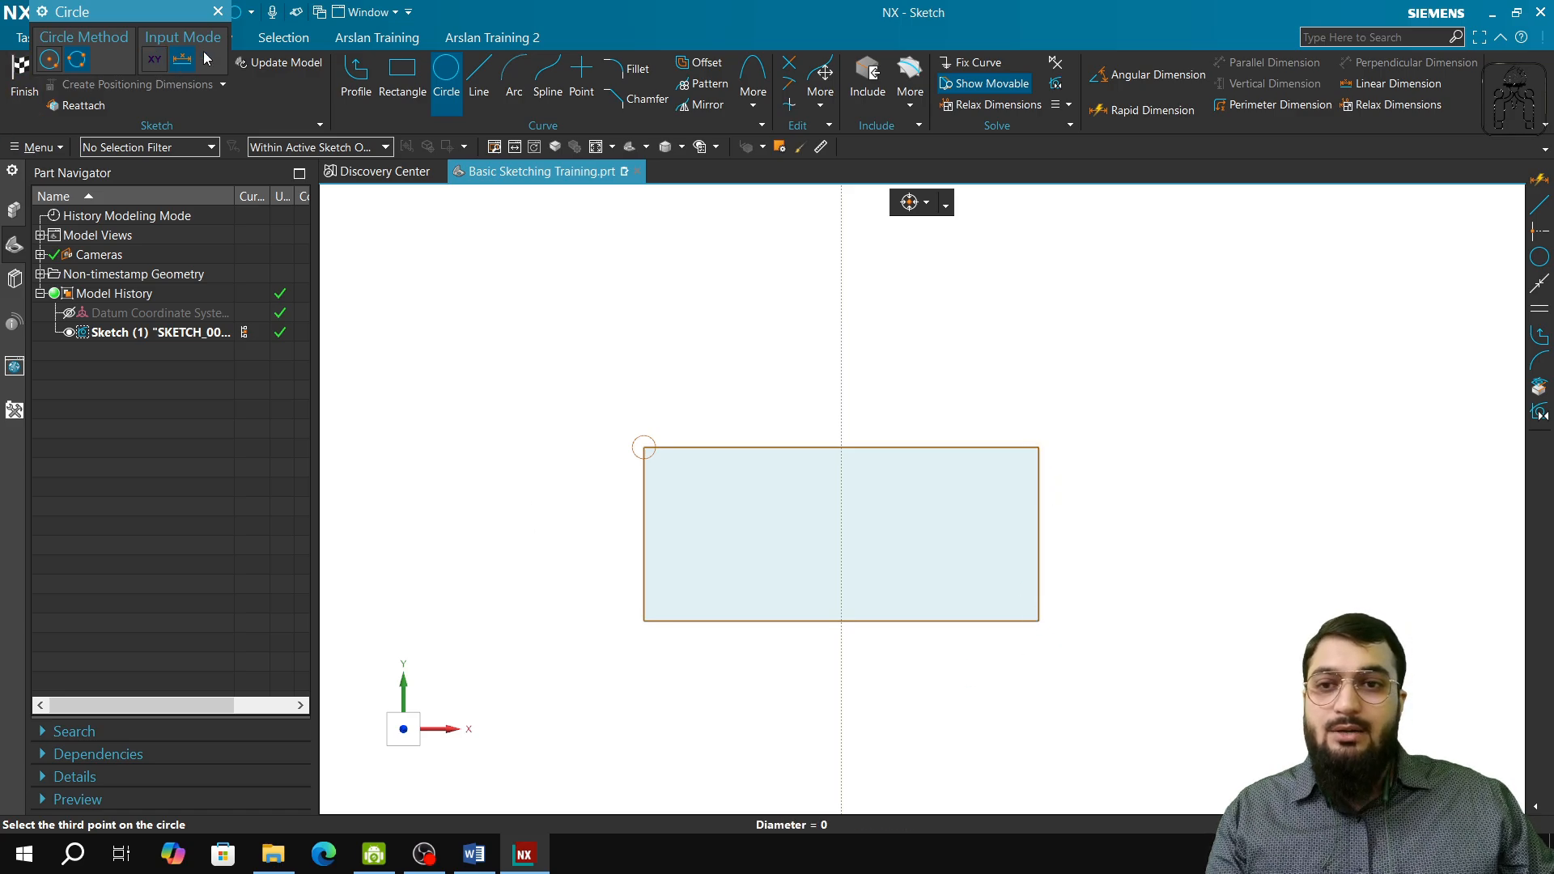
click(218, 11)
- Draw a three-point circle through three corners of the large rectangle, set the circle method back to centre-based, and close the tool
click(446, 73)
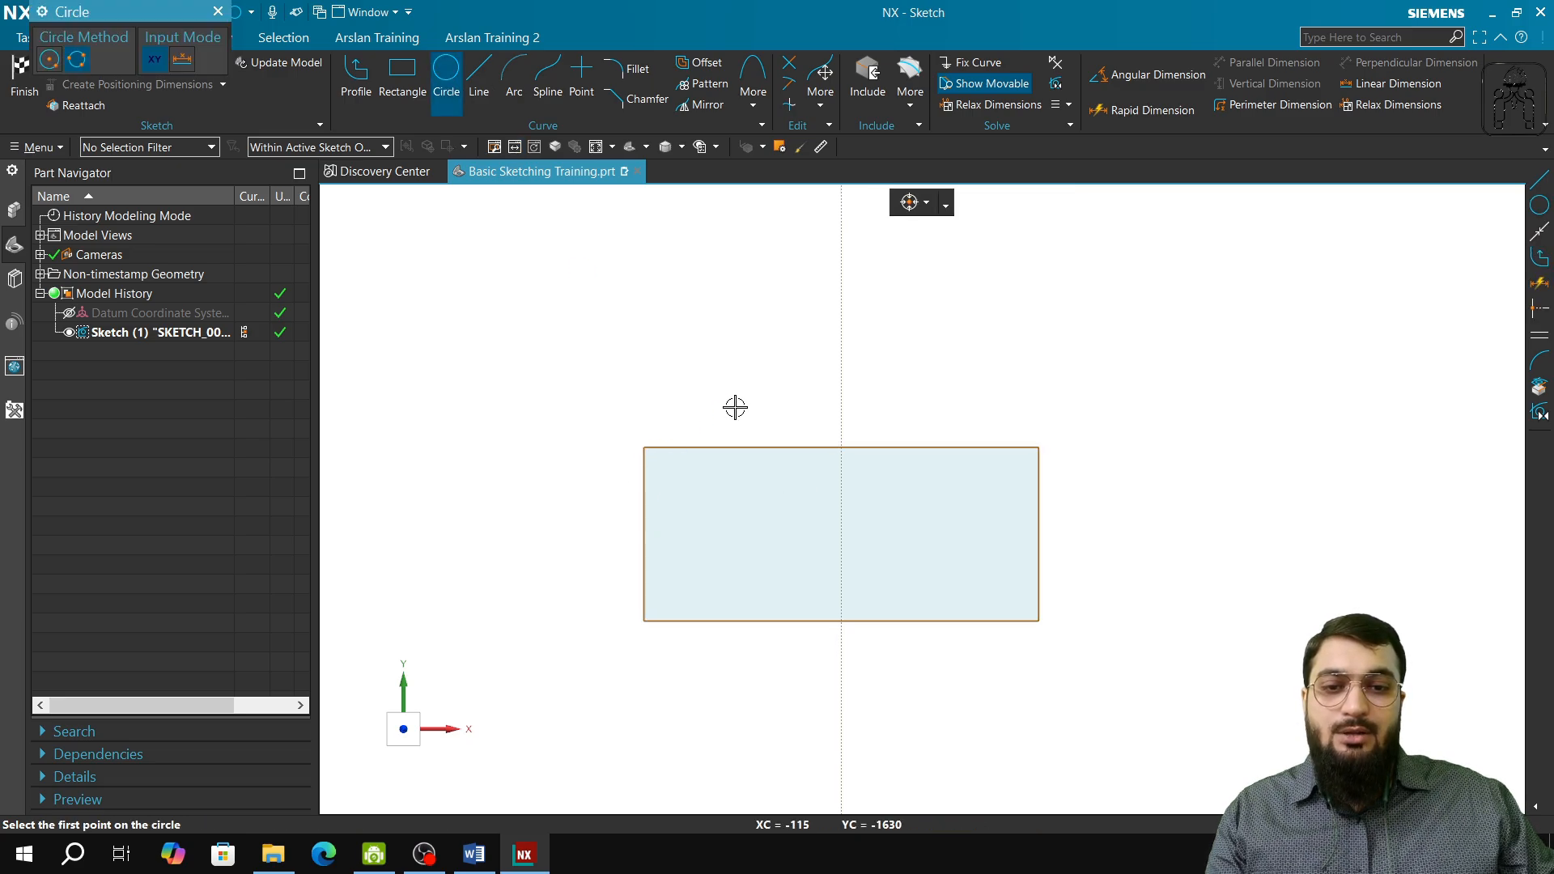
click(643, 448)
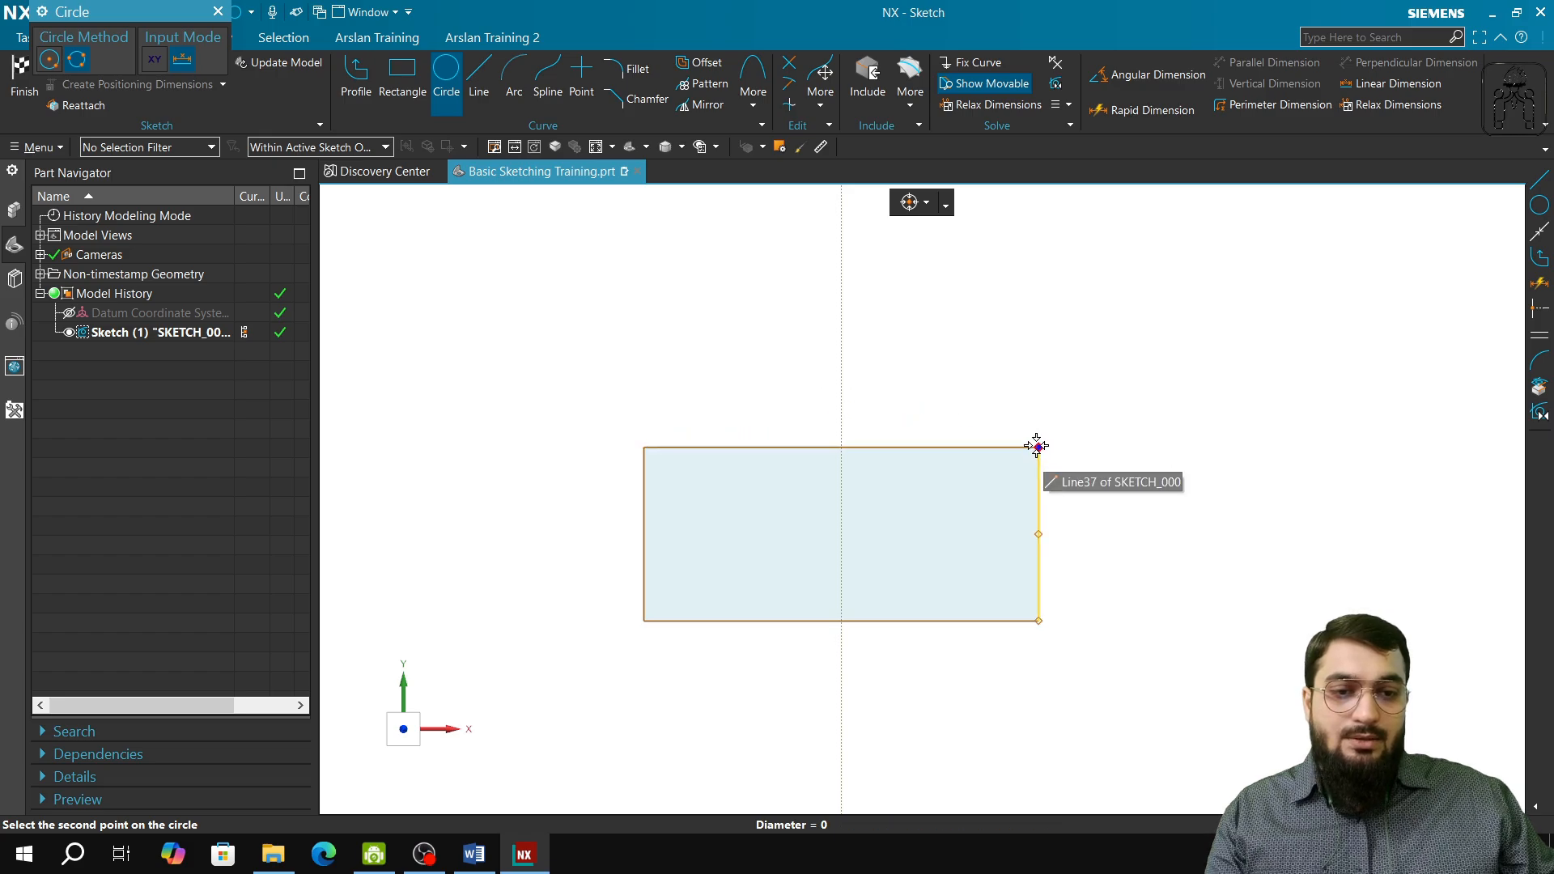
click(1039, 620)
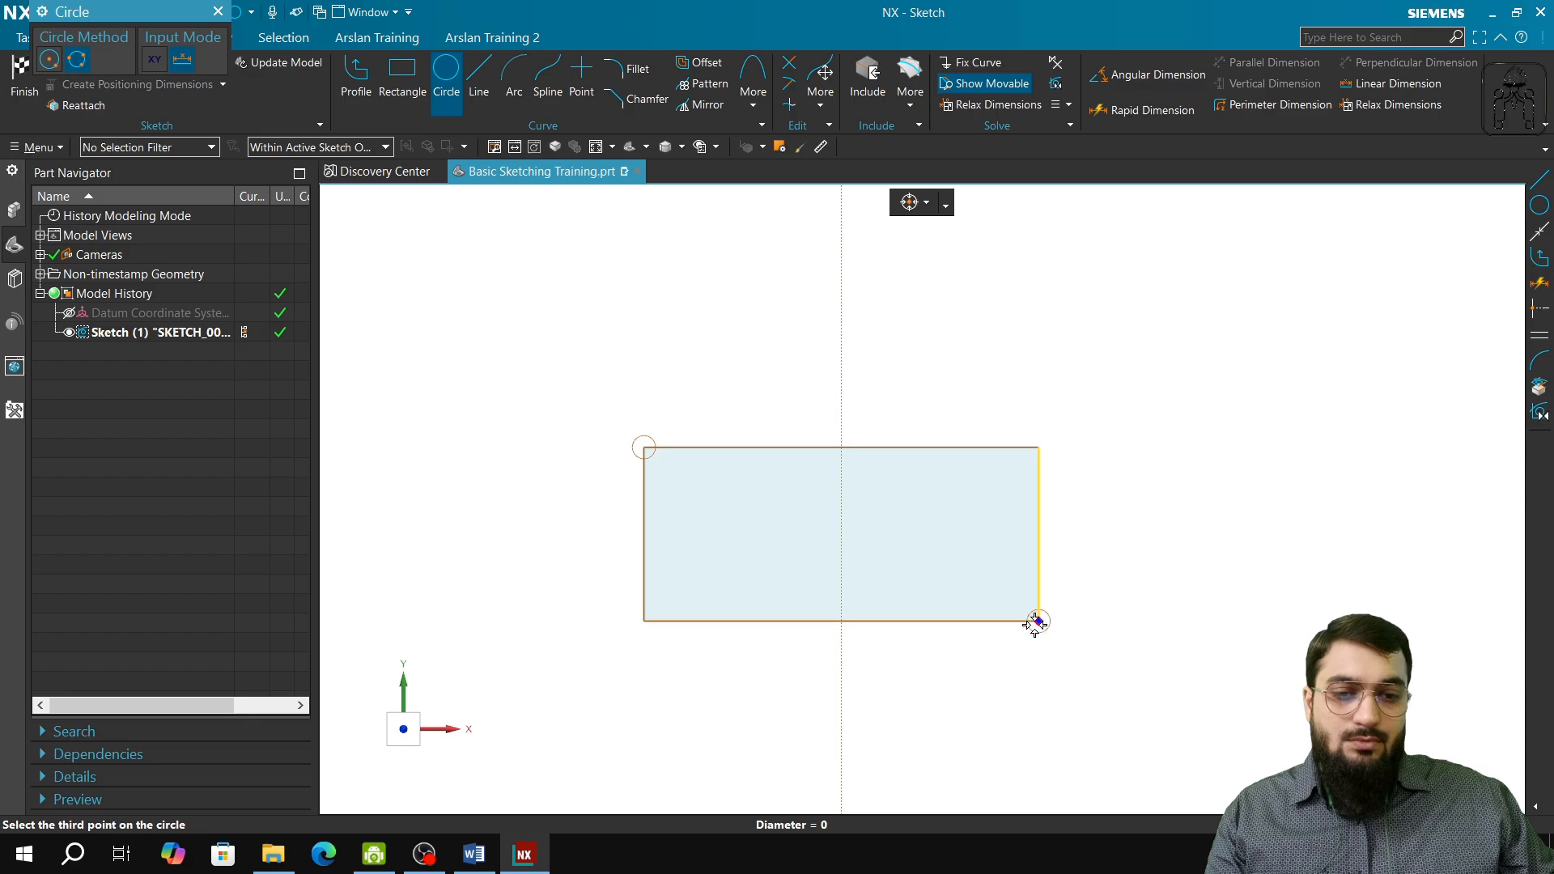
click(1039, 448)
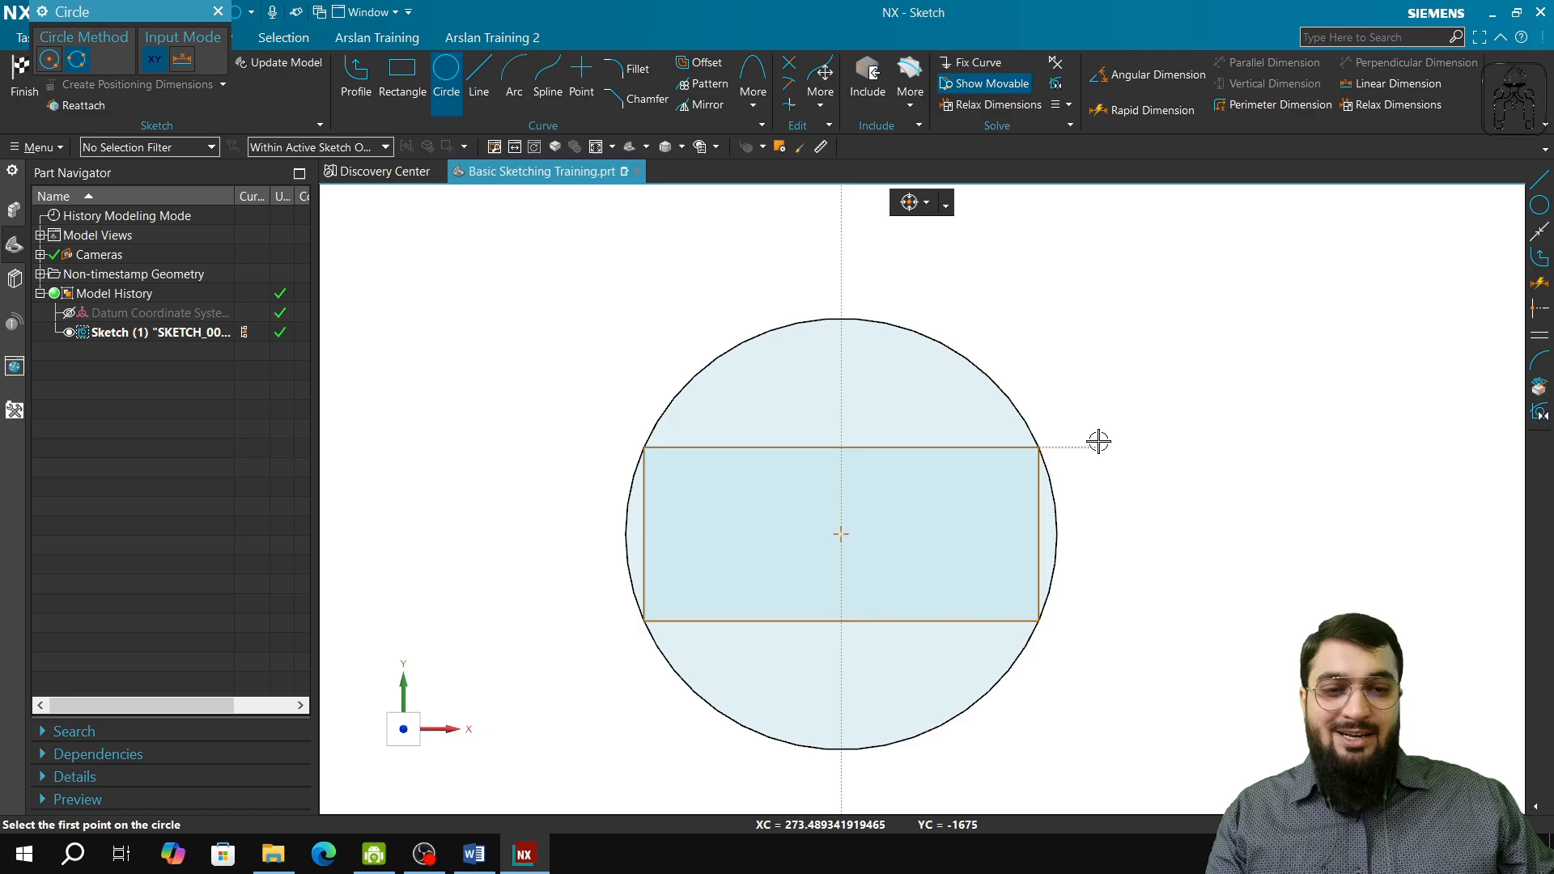
mouse_move(965, 469)
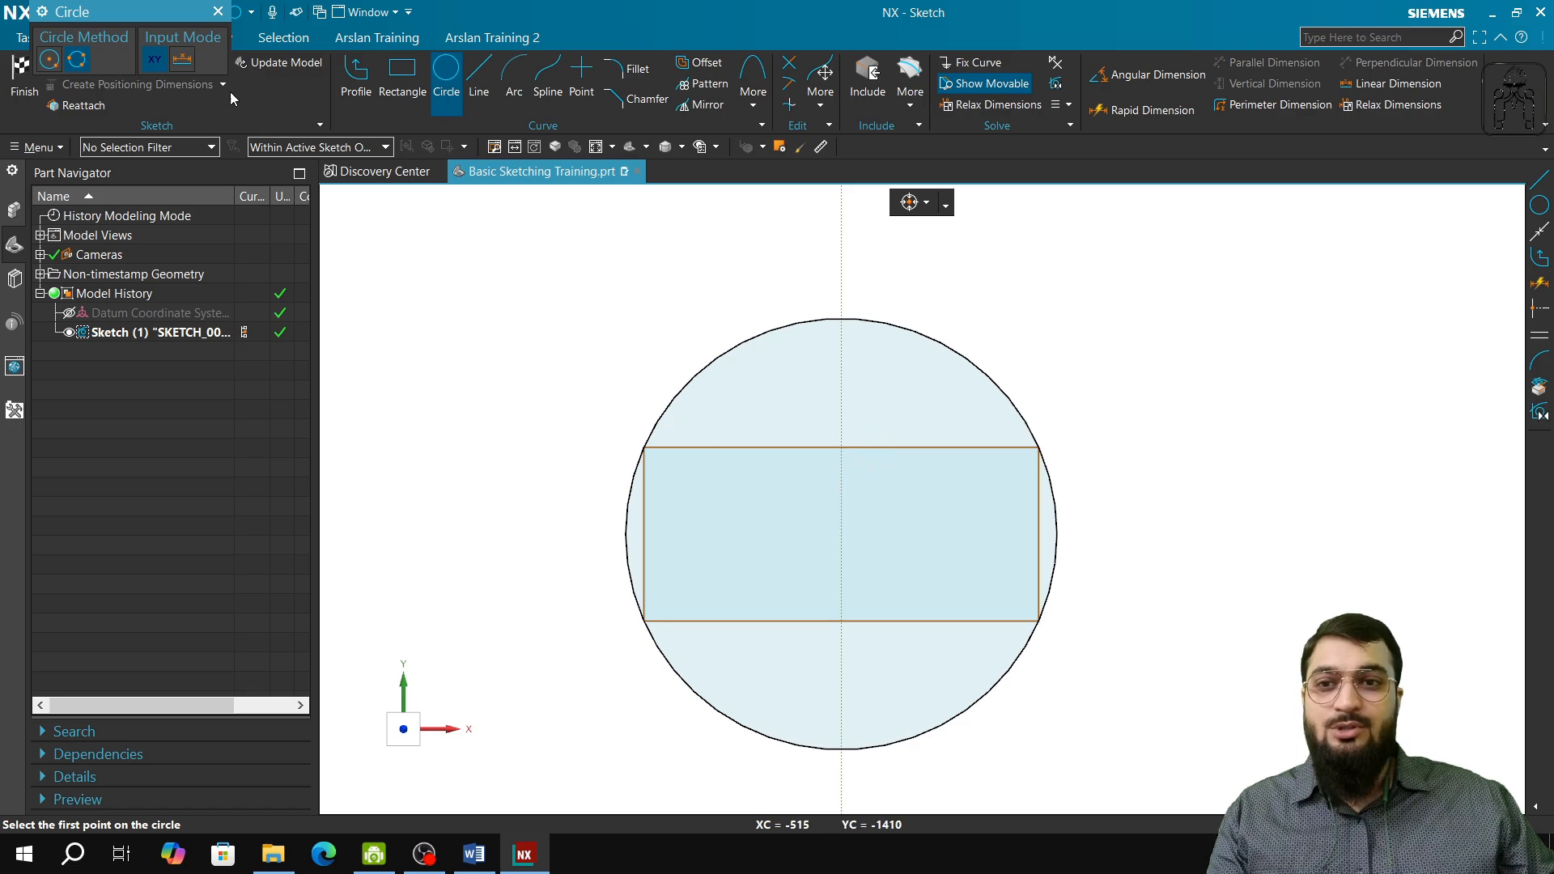
click(53, 63)
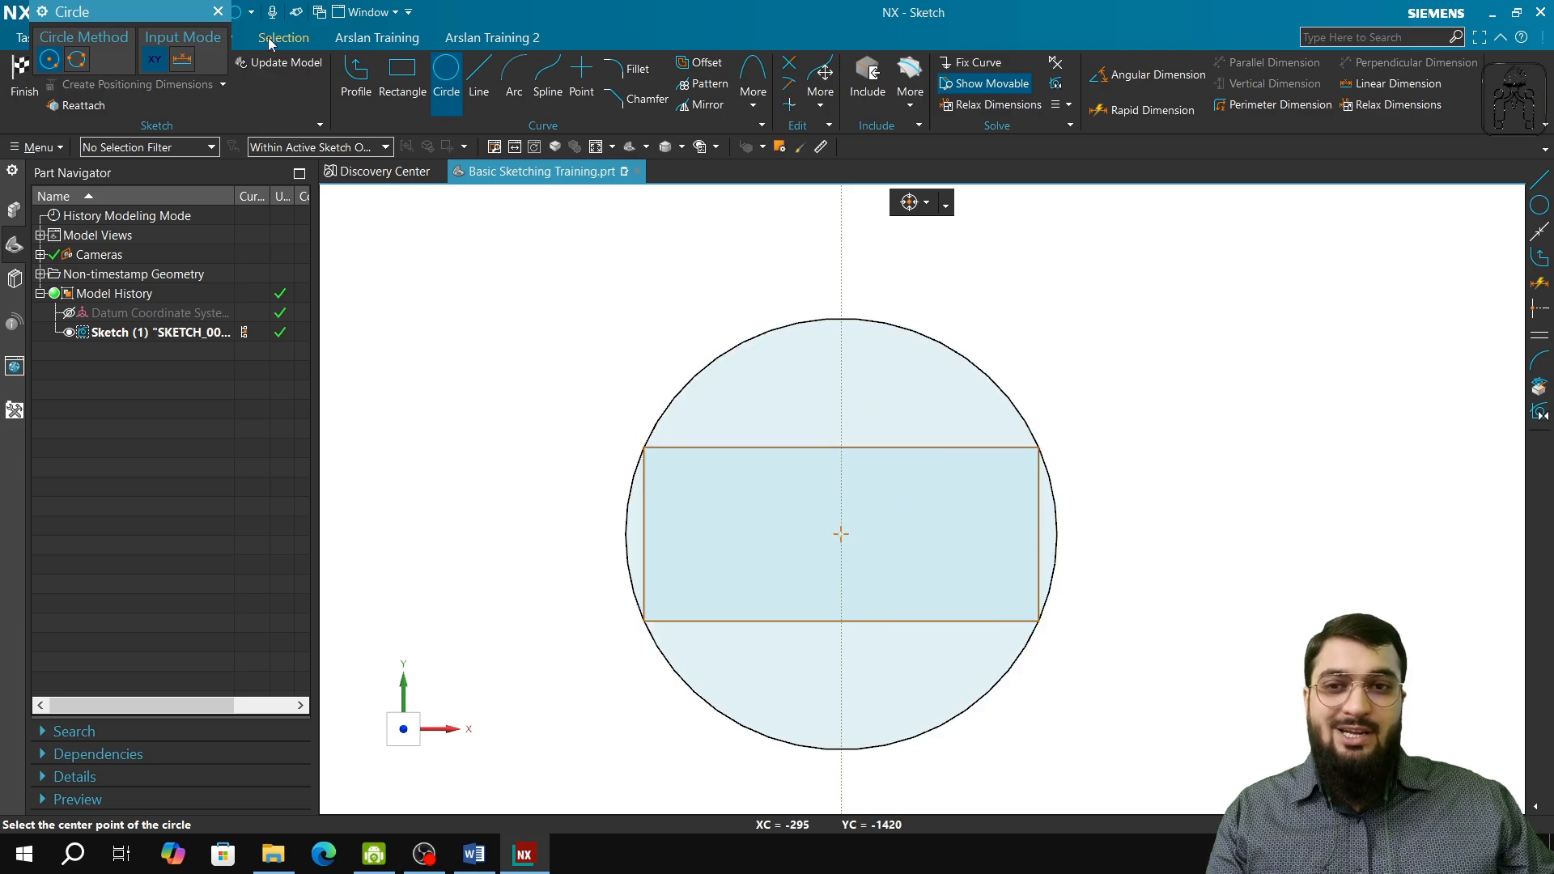
click(217, 12)
- Draw a vertical line crossing the whole circle and rectangle, slightly left of their centre, and exit the Line tool
click(478, 81)
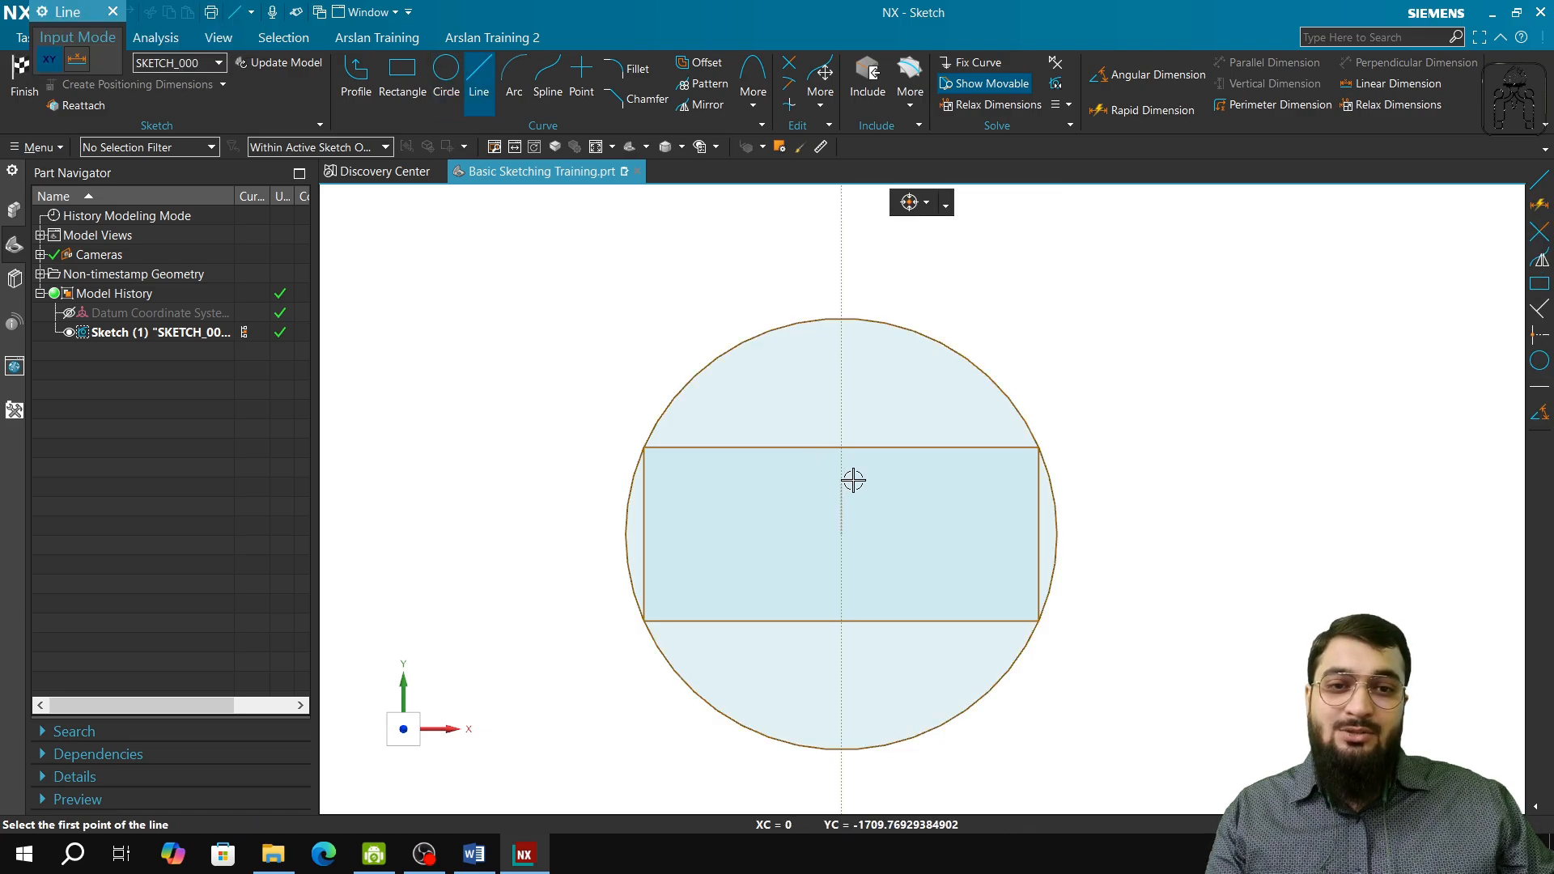
click(781, 273)
click(804, 804)
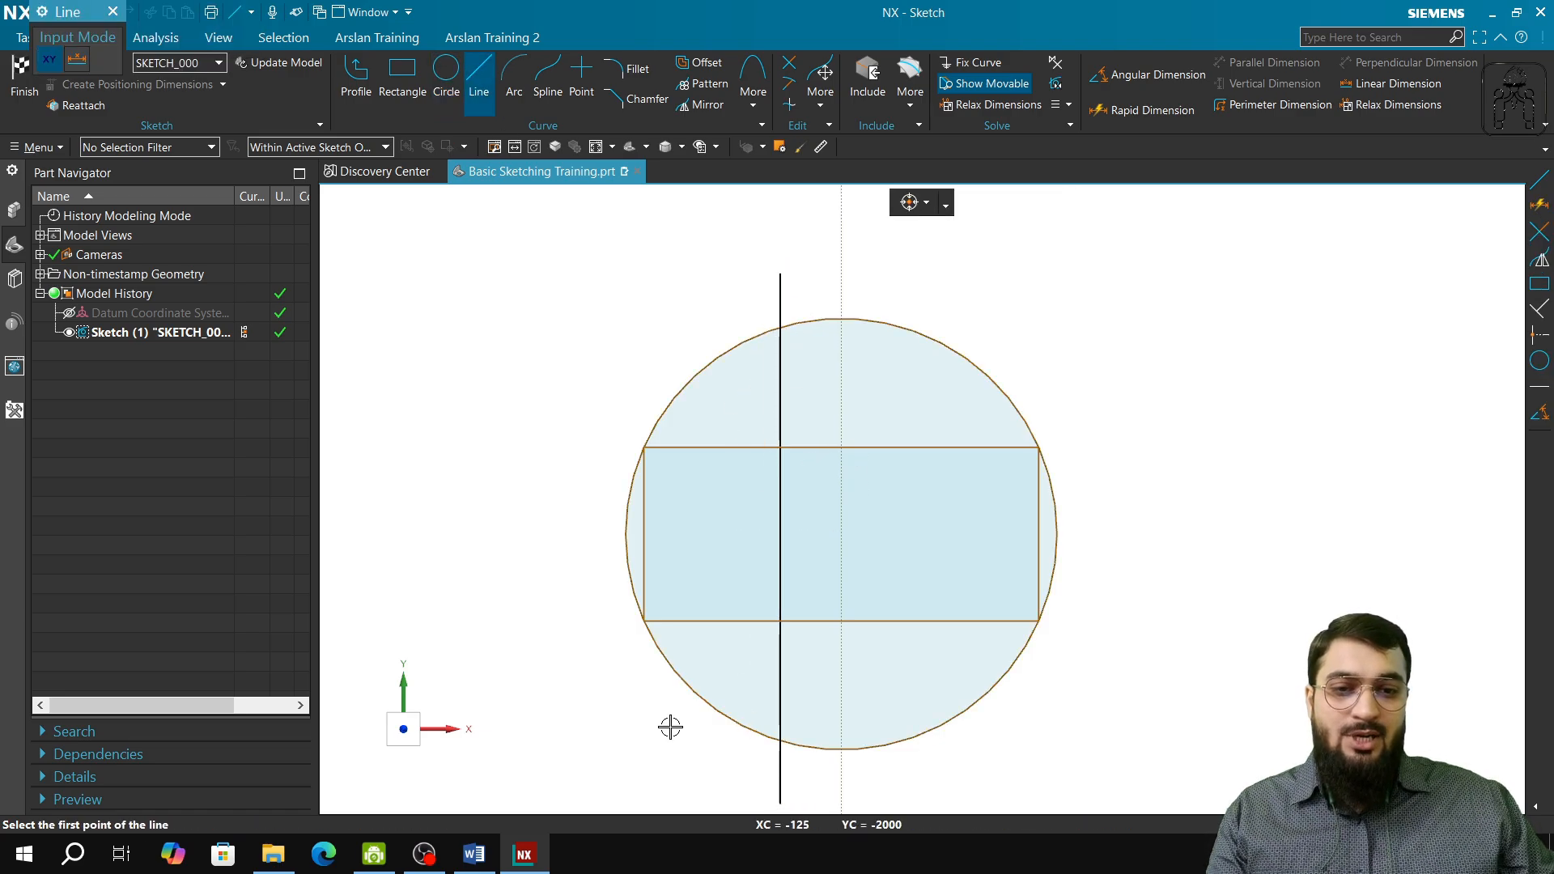
key(Escape)
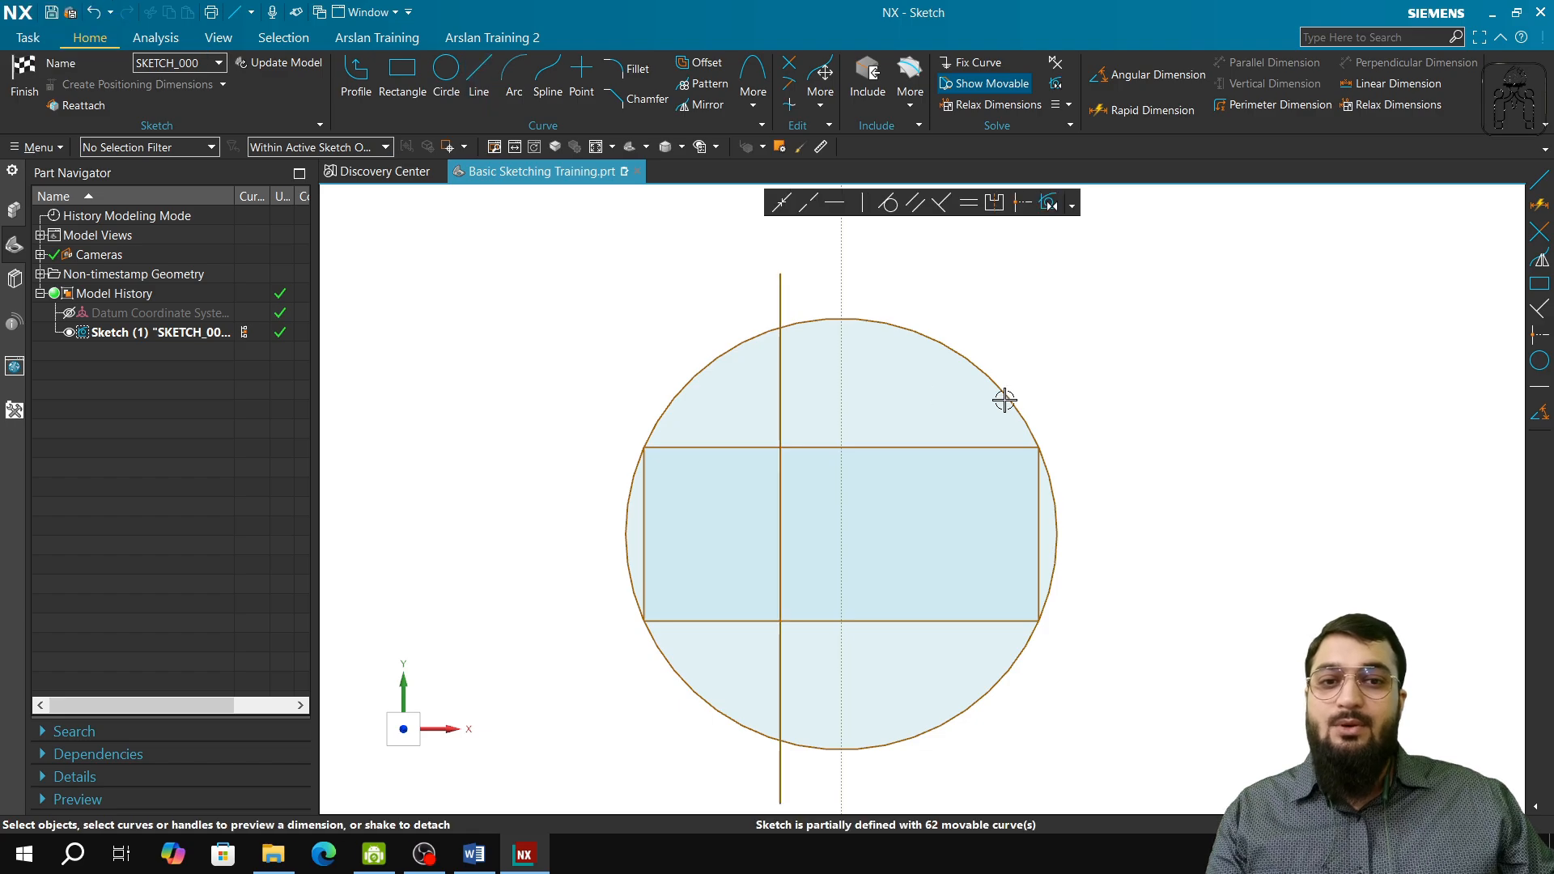
- Start a Make Midpoint Aligned relation with the midpoint of the vertical line as the motion object
click(1022, 203)
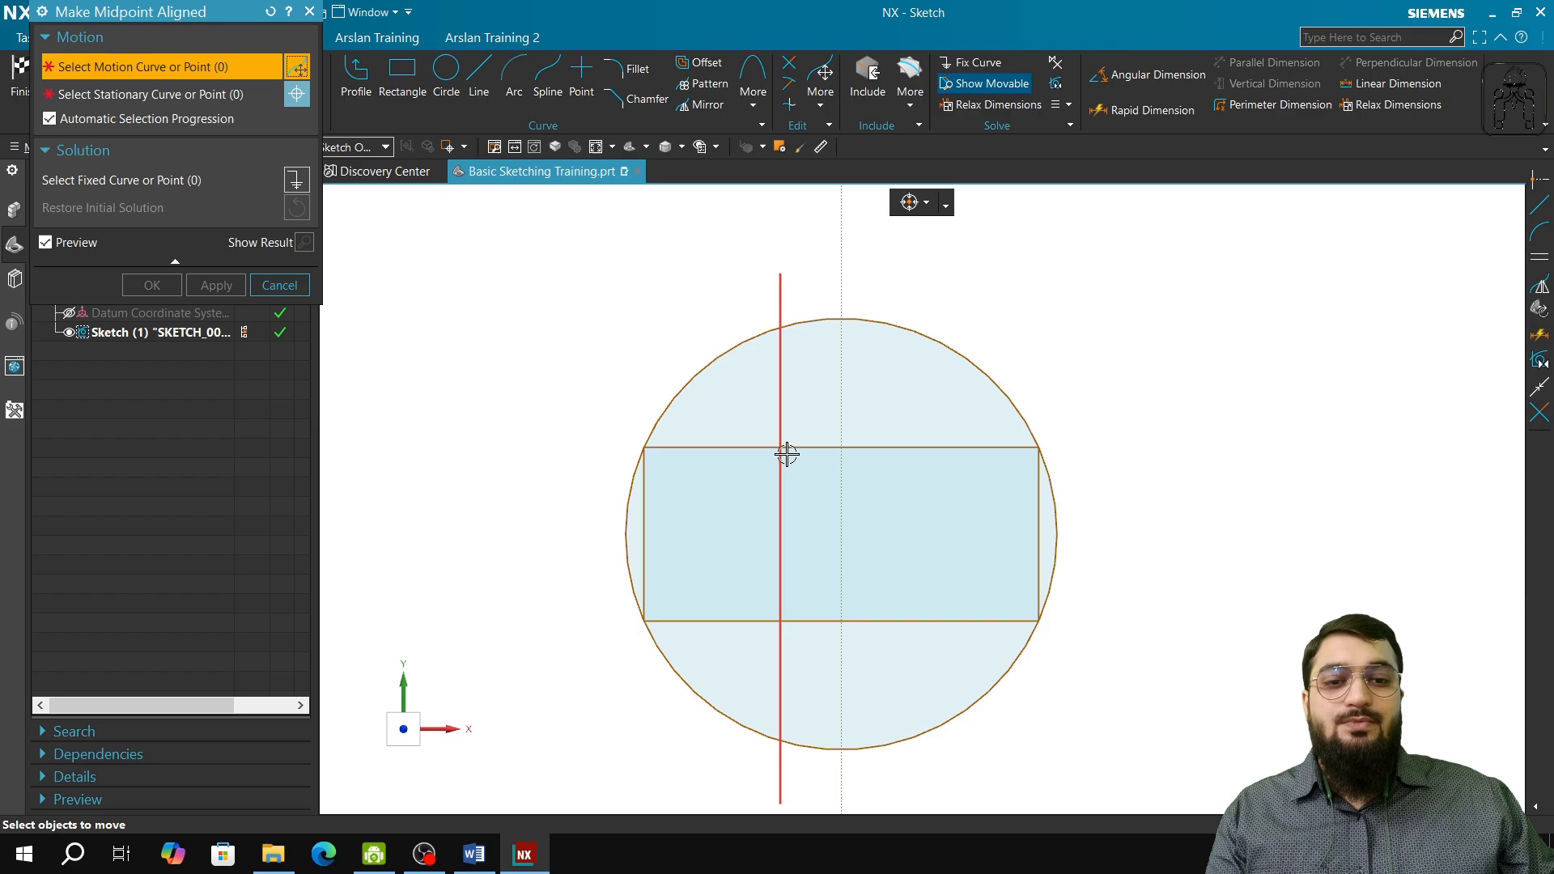
click(782, 537)
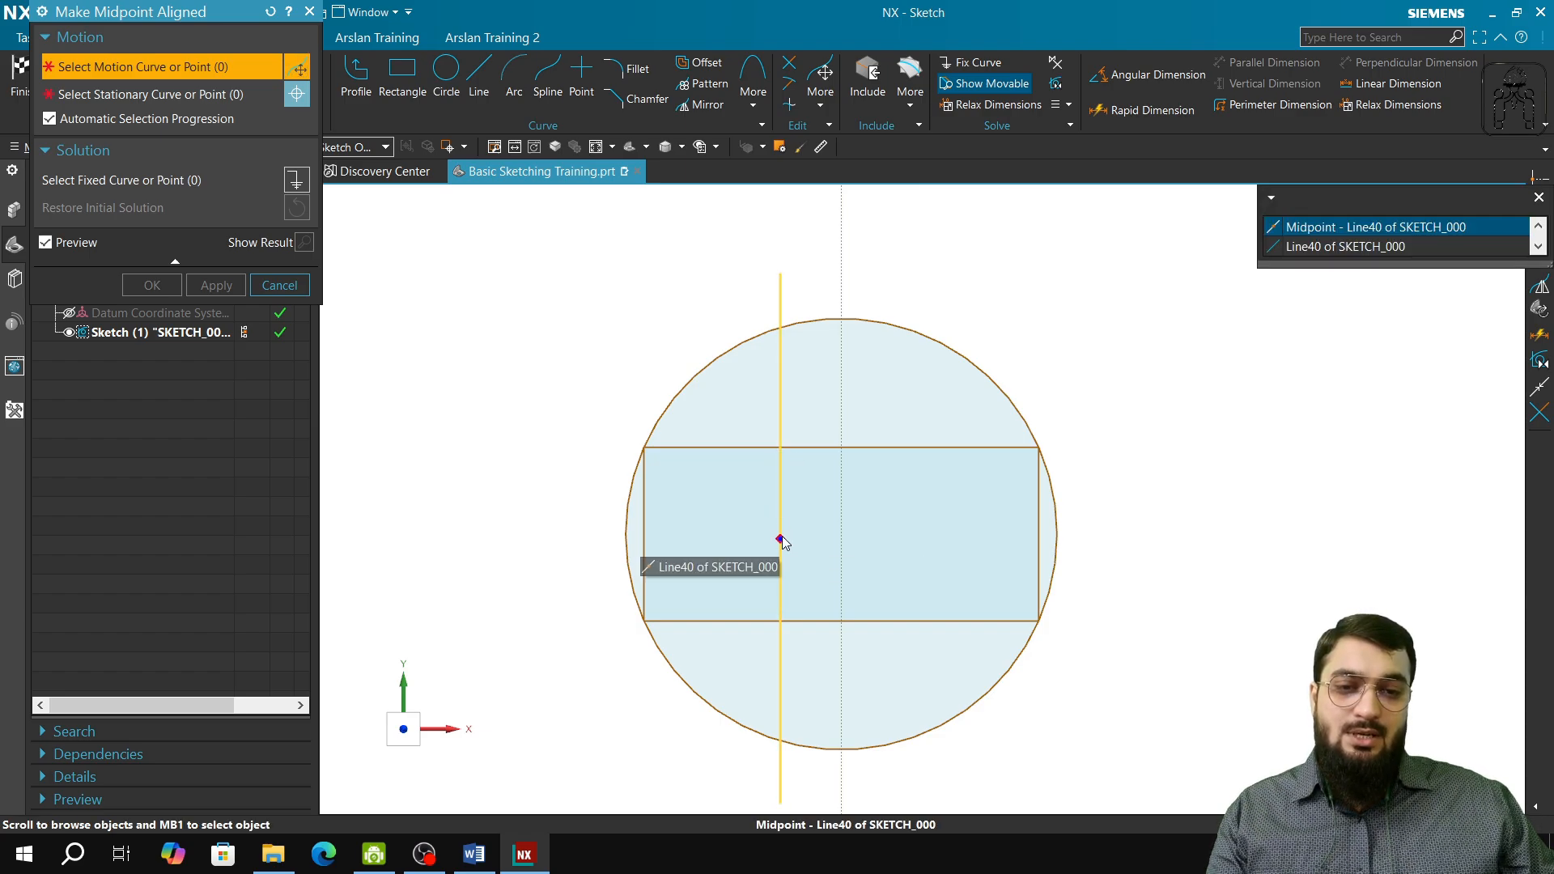
- Align the vertical line's midpoint with the midpoint of the rectangle's upper edge using a Midpoint Aligned relation
click(1333, 228)
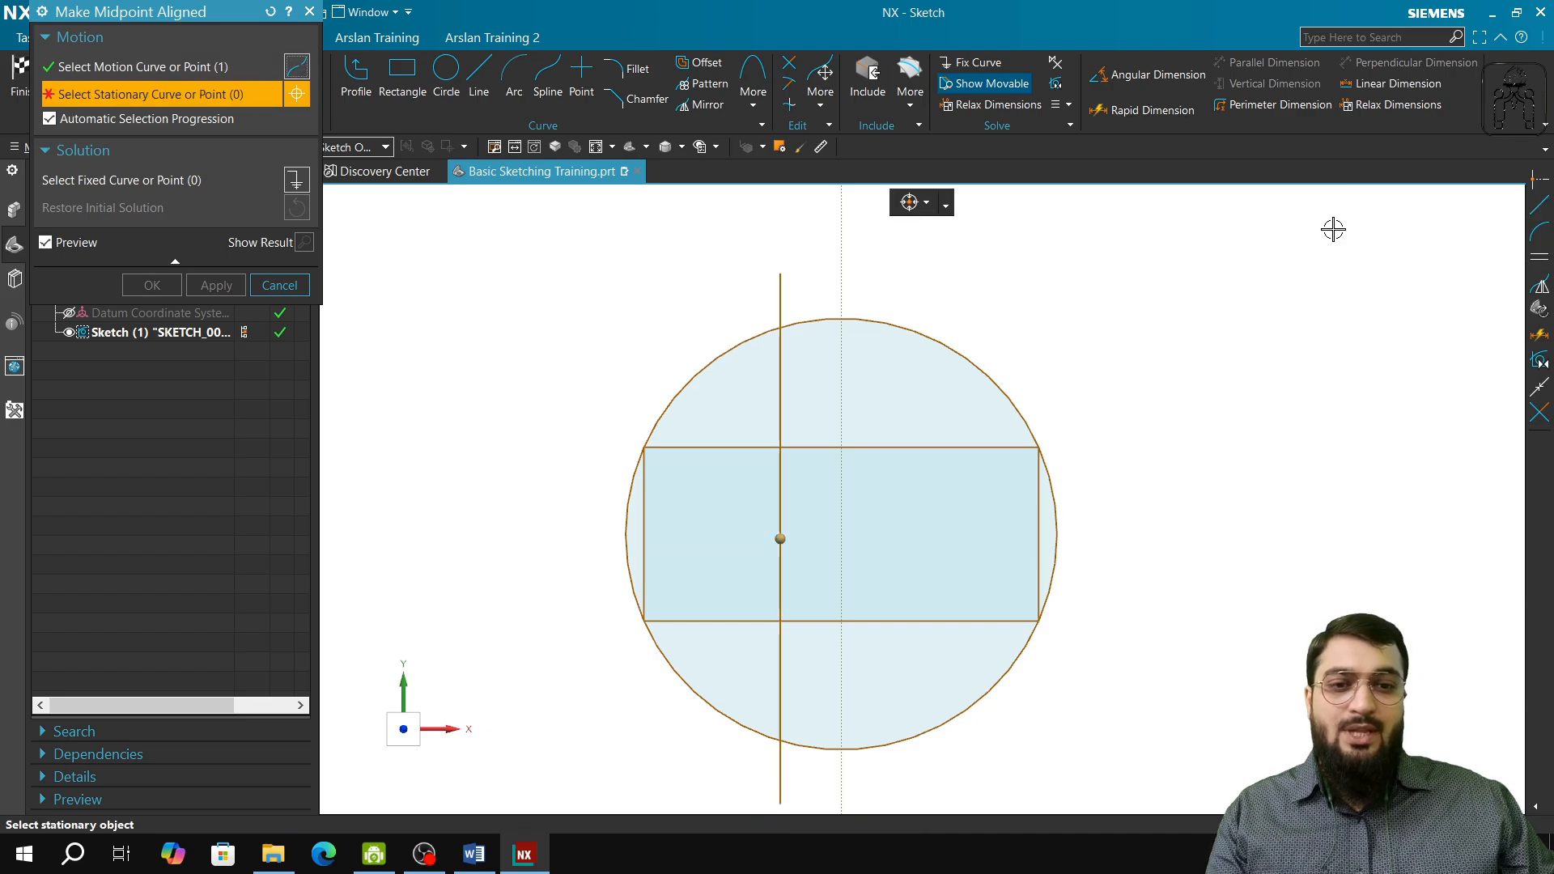
click(842, 446)
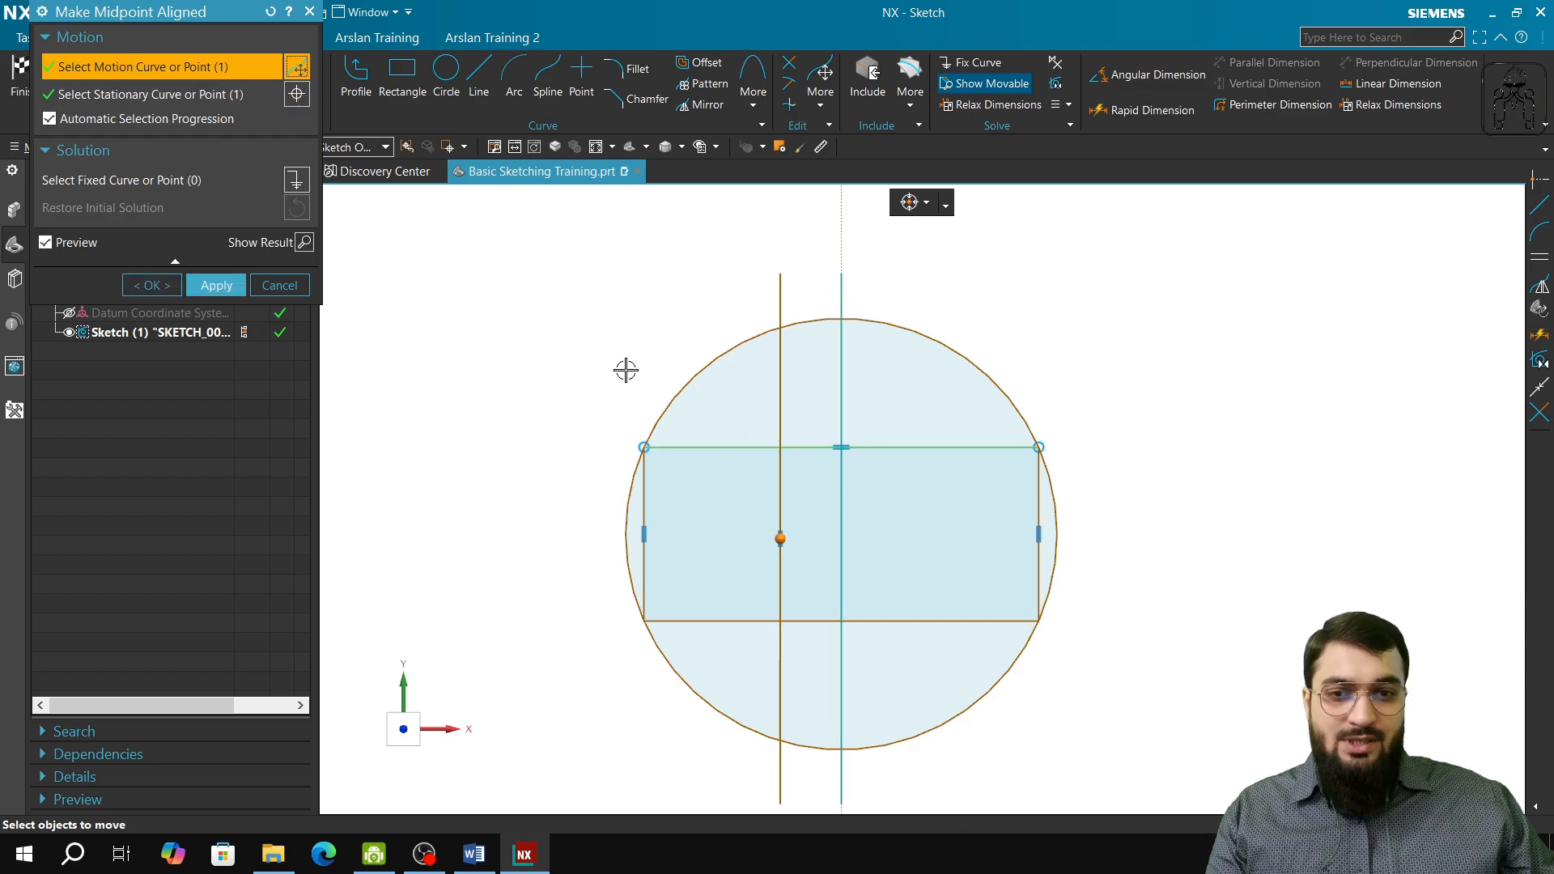
click(216, 285)
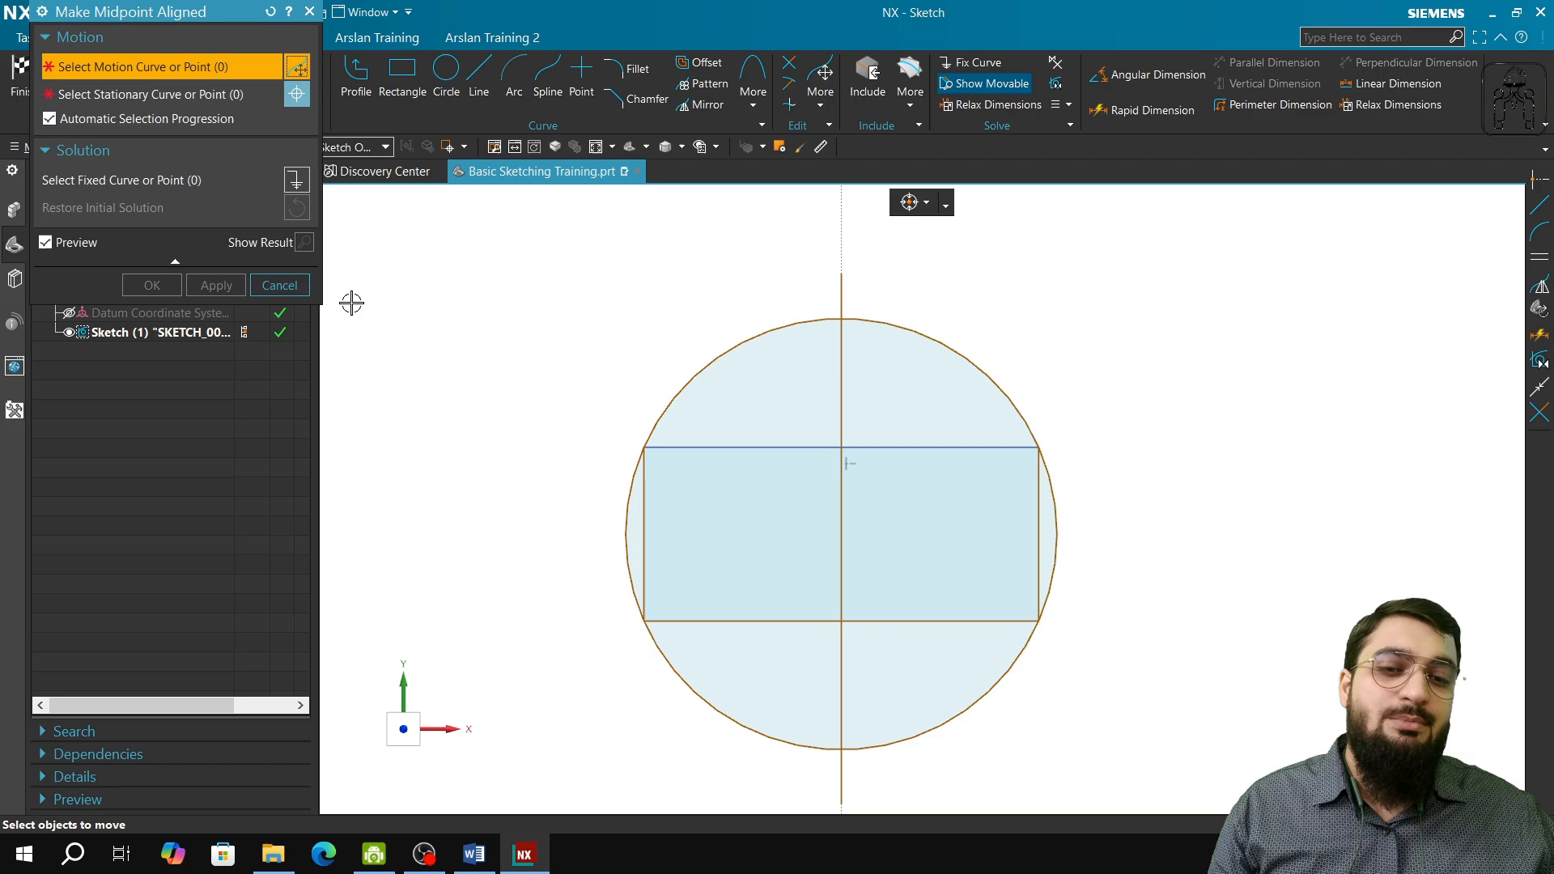
click(309, 12)
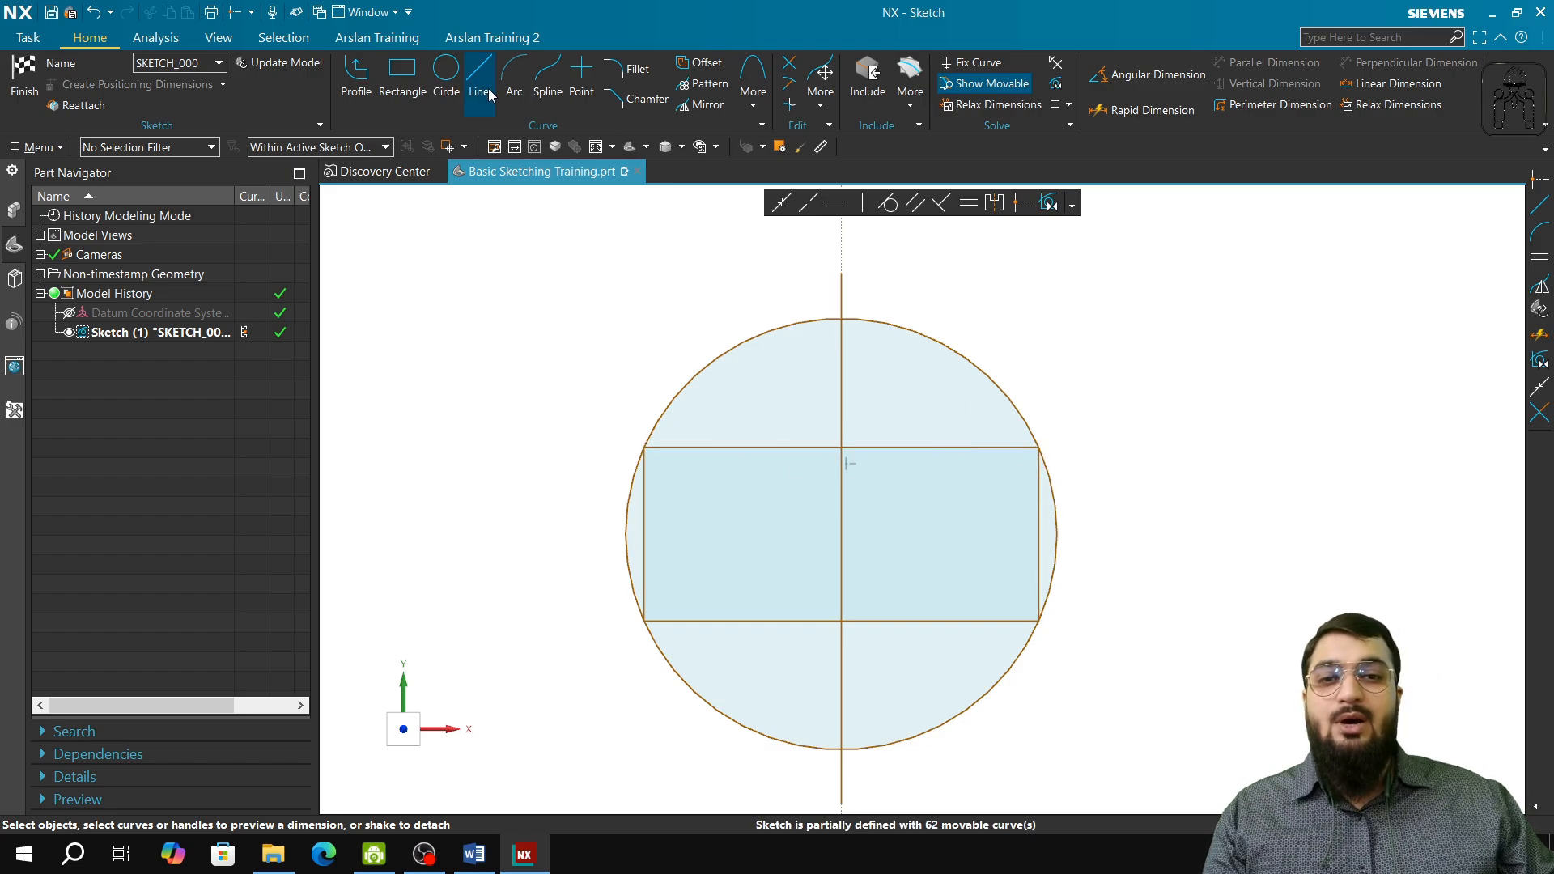
click(444, 81)
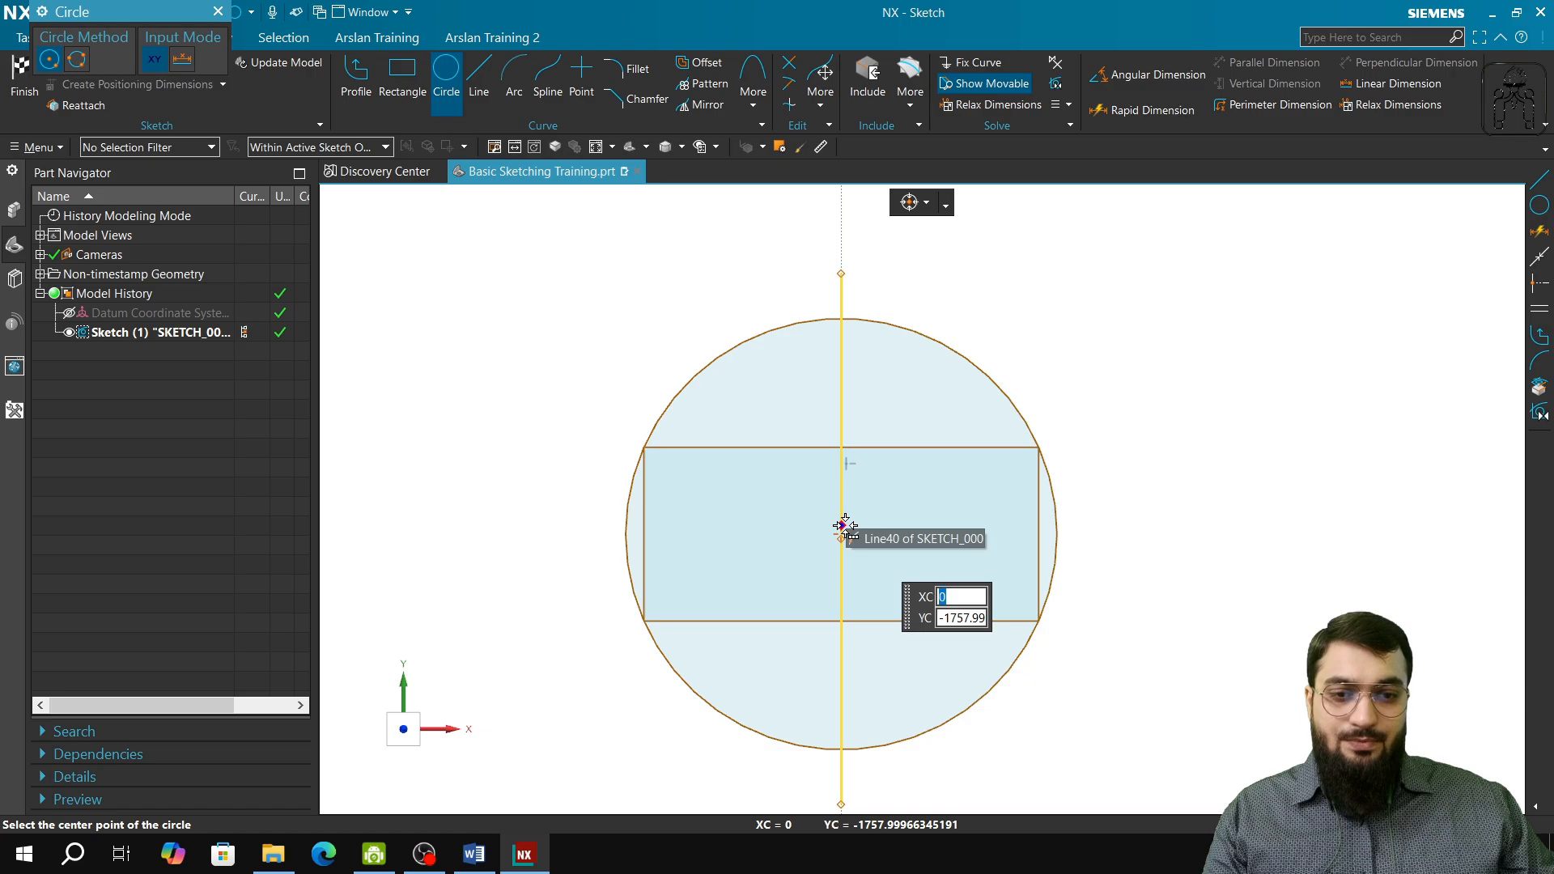
click(844, 526)
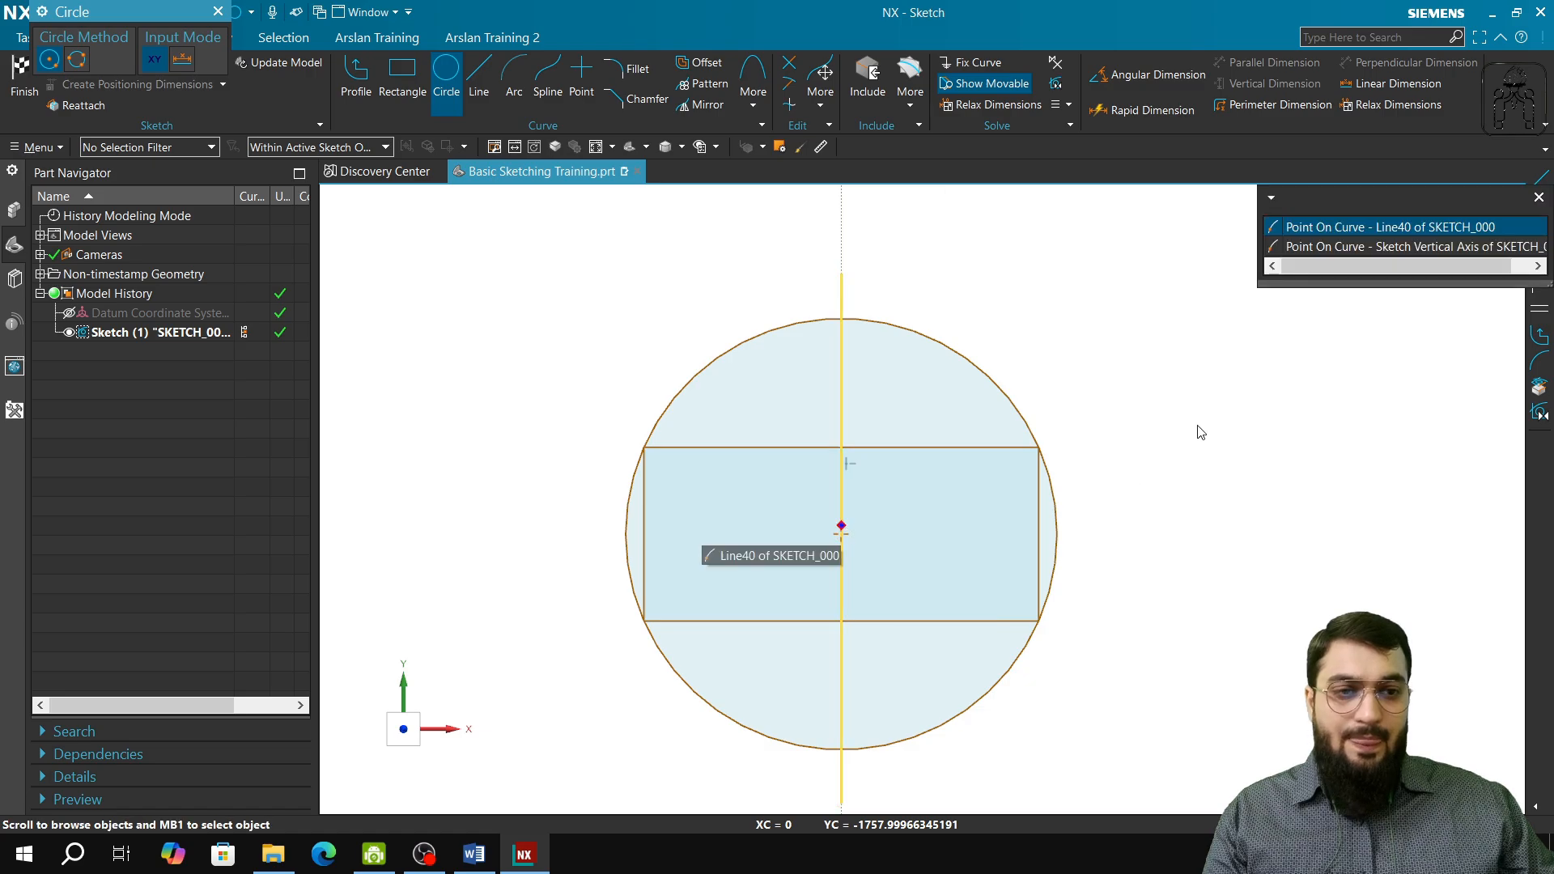
click(1328, 247)
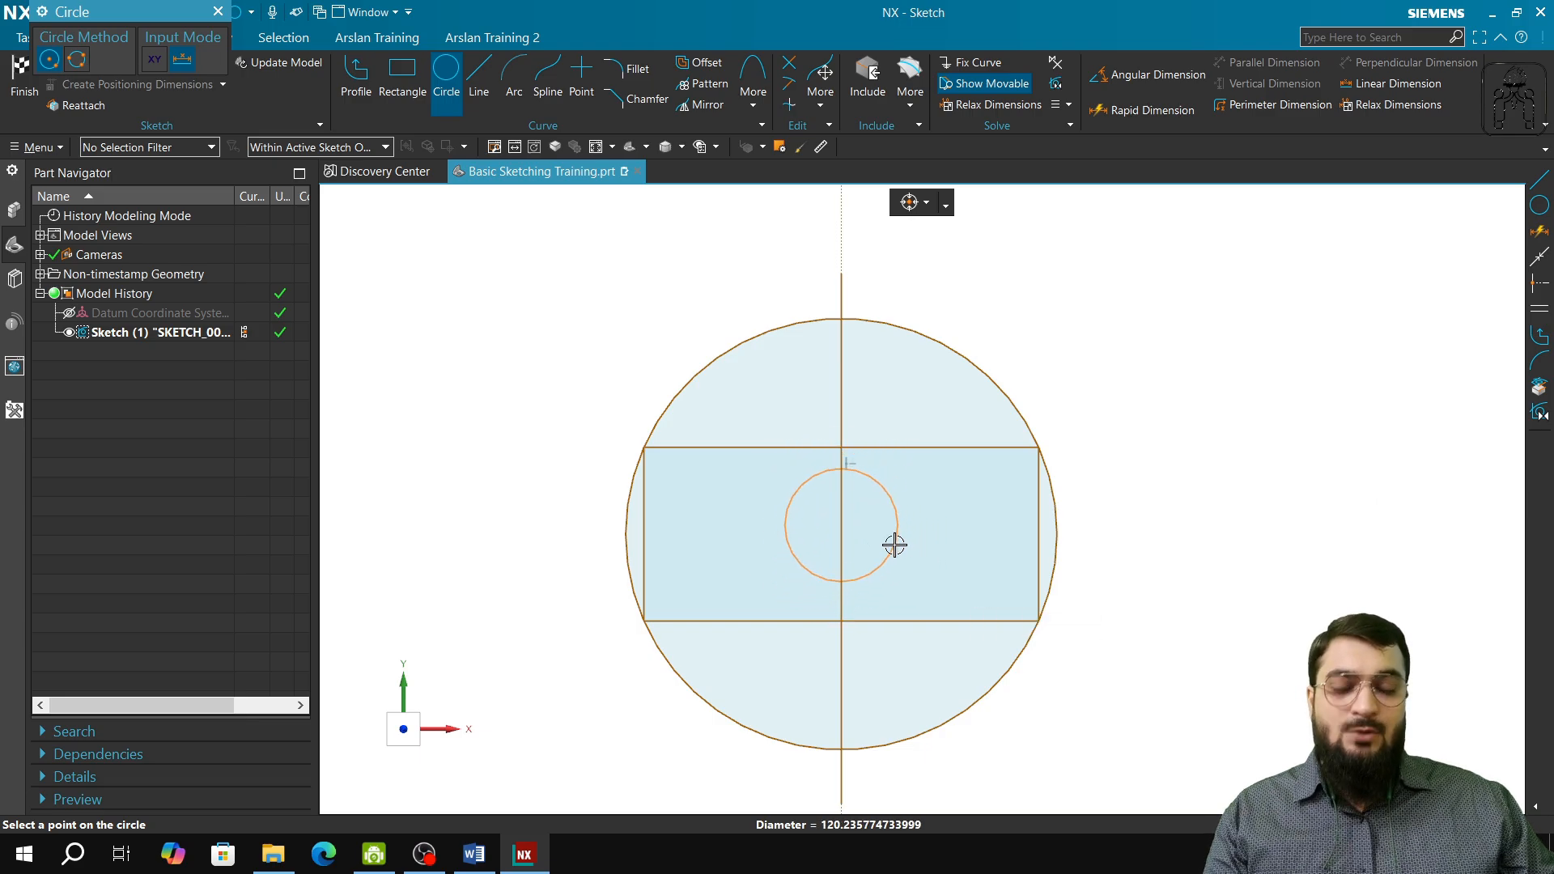
key(Escape)
key(Escape)
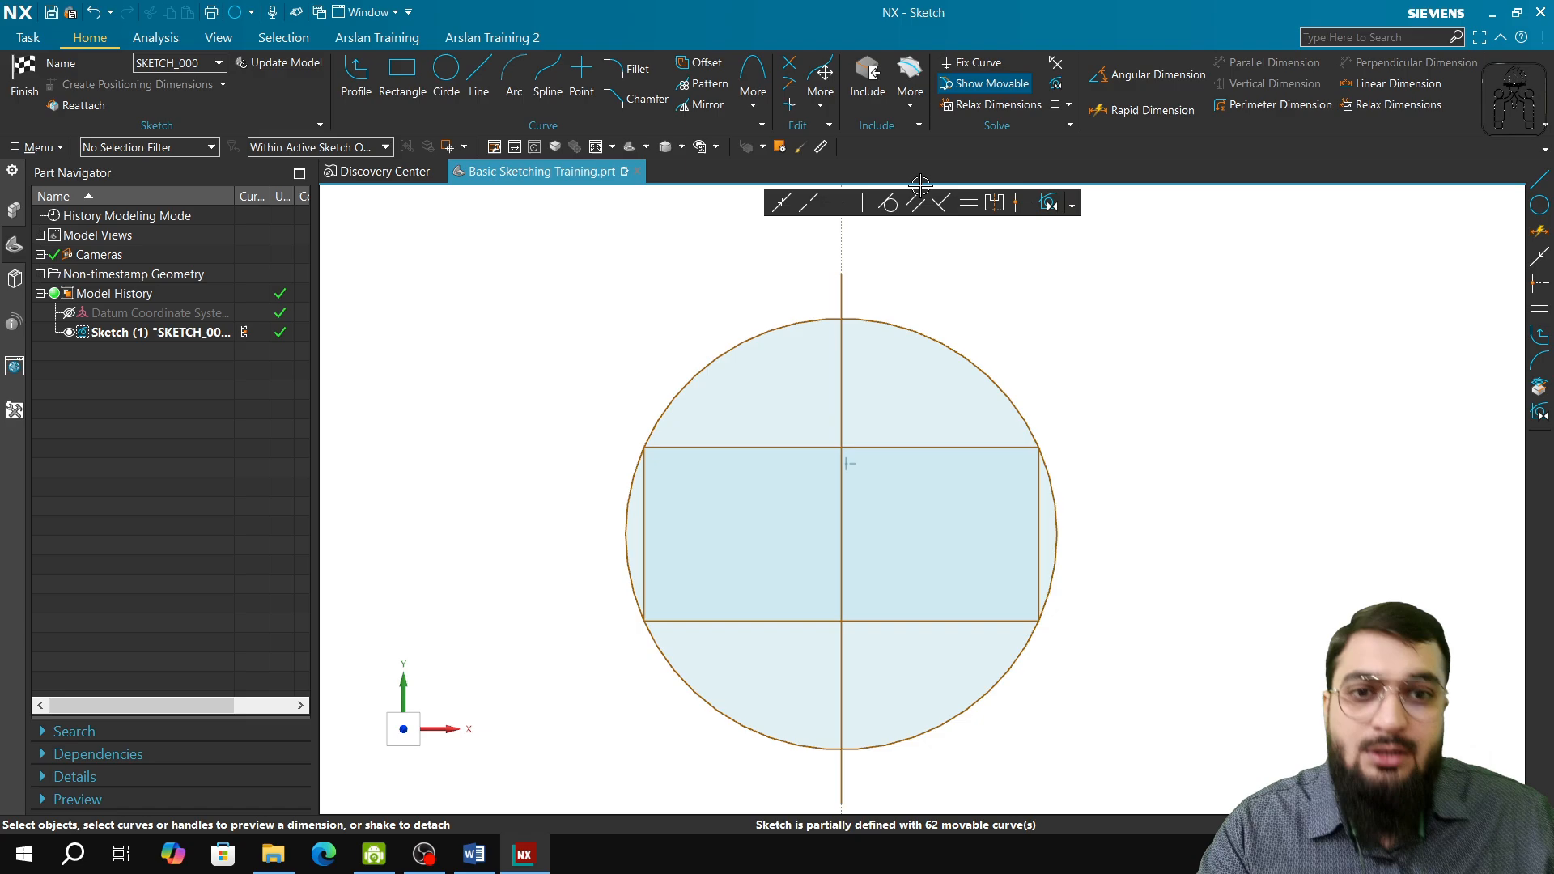
- Align the vertical line's midpoint with the midpoint of the rectangle's right edge using a Midpoint Aligned relation
click(1025, 207)
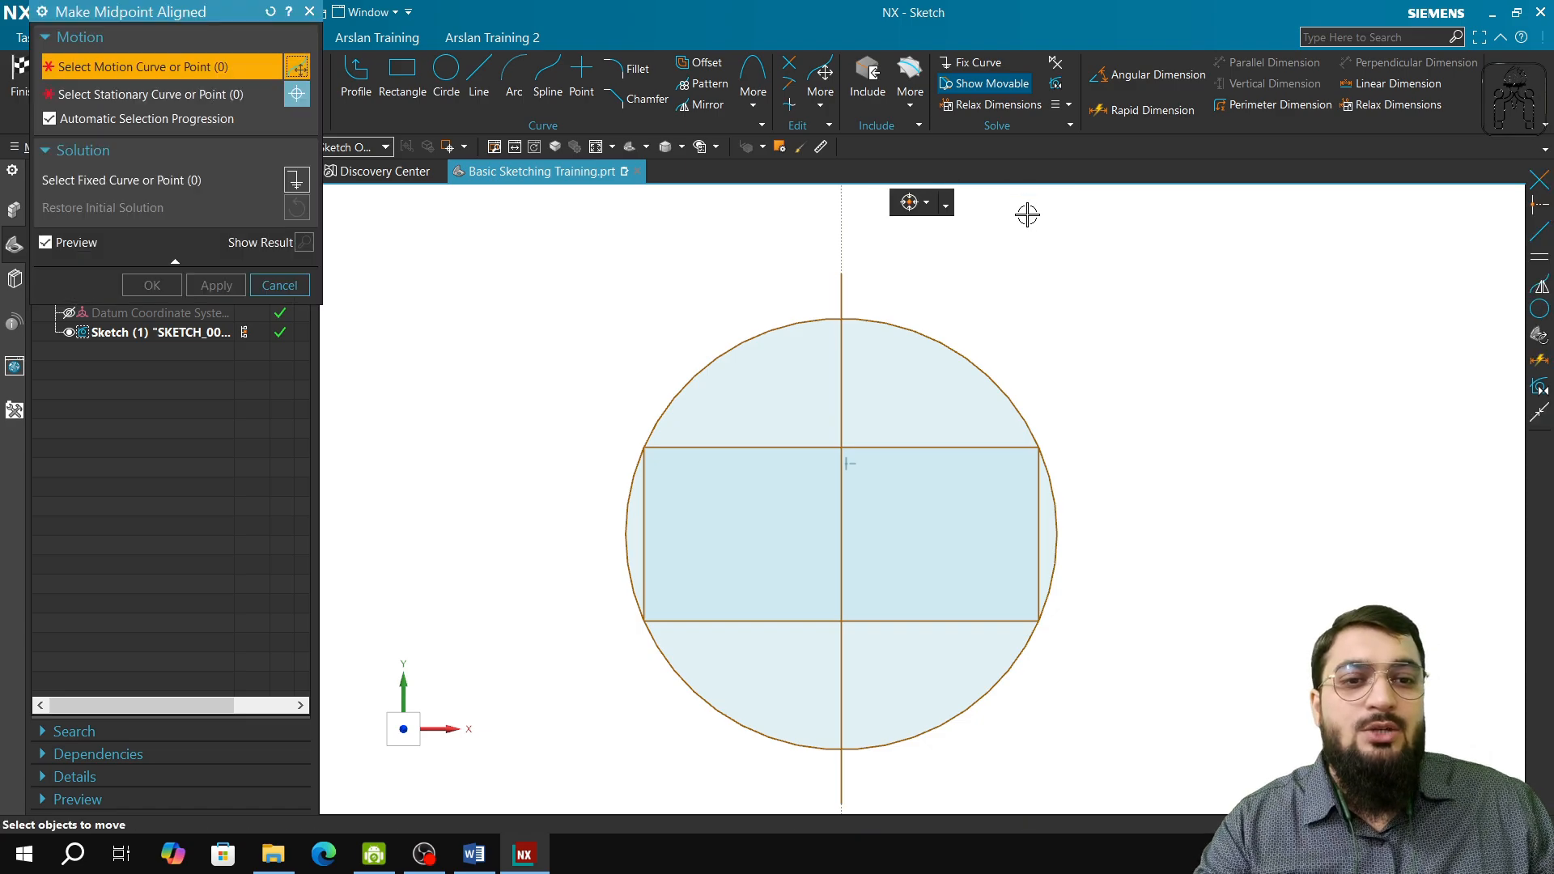
click(841, 532)
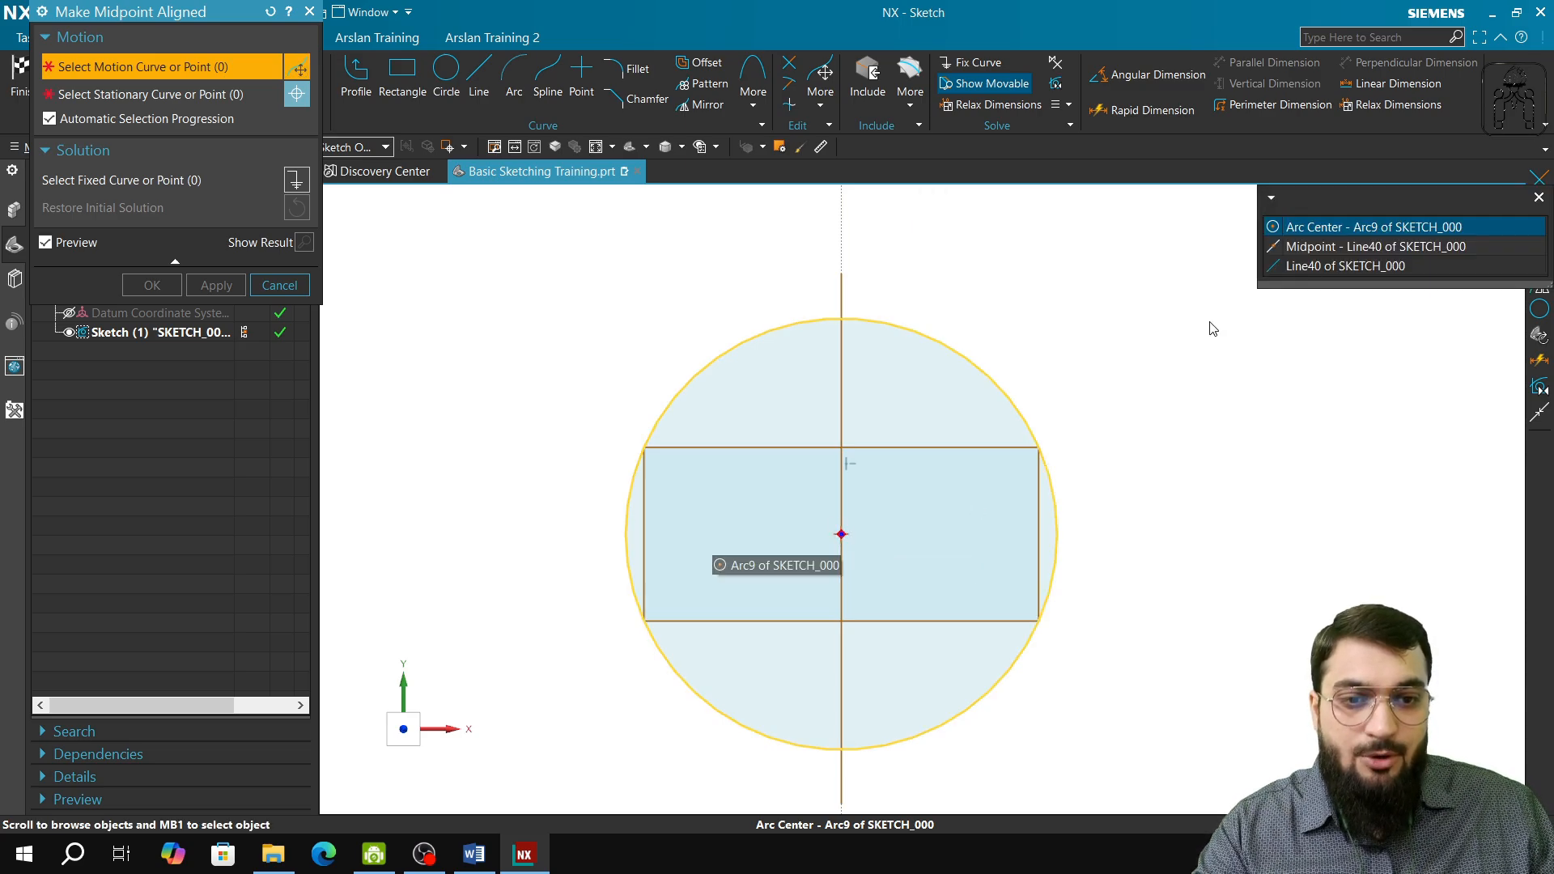
click(1320, 247)
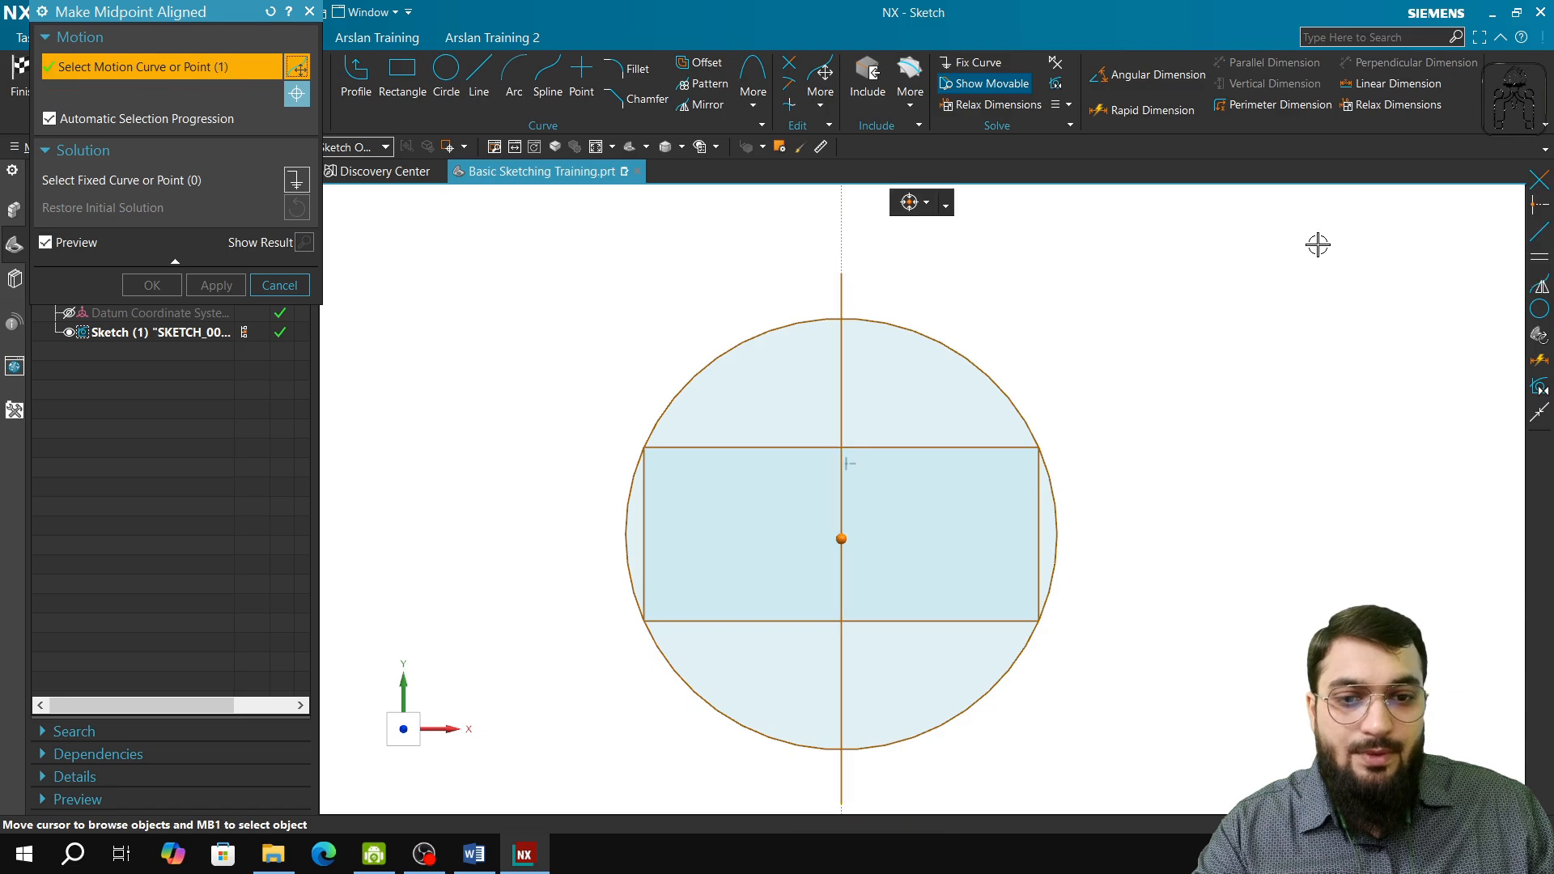
click(1037, 524)
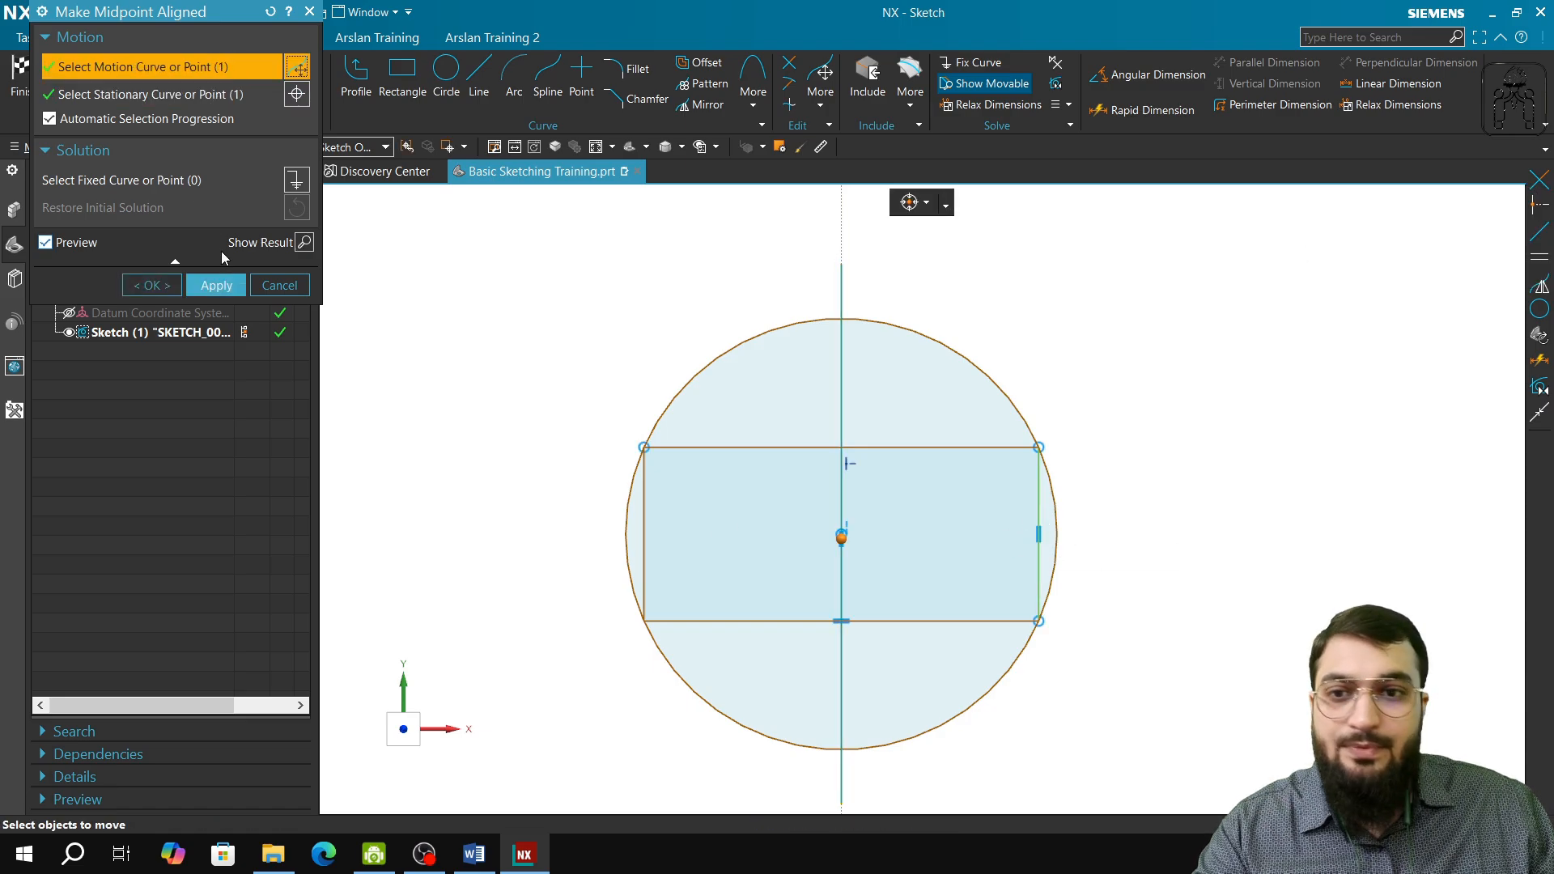
click(220, 285)
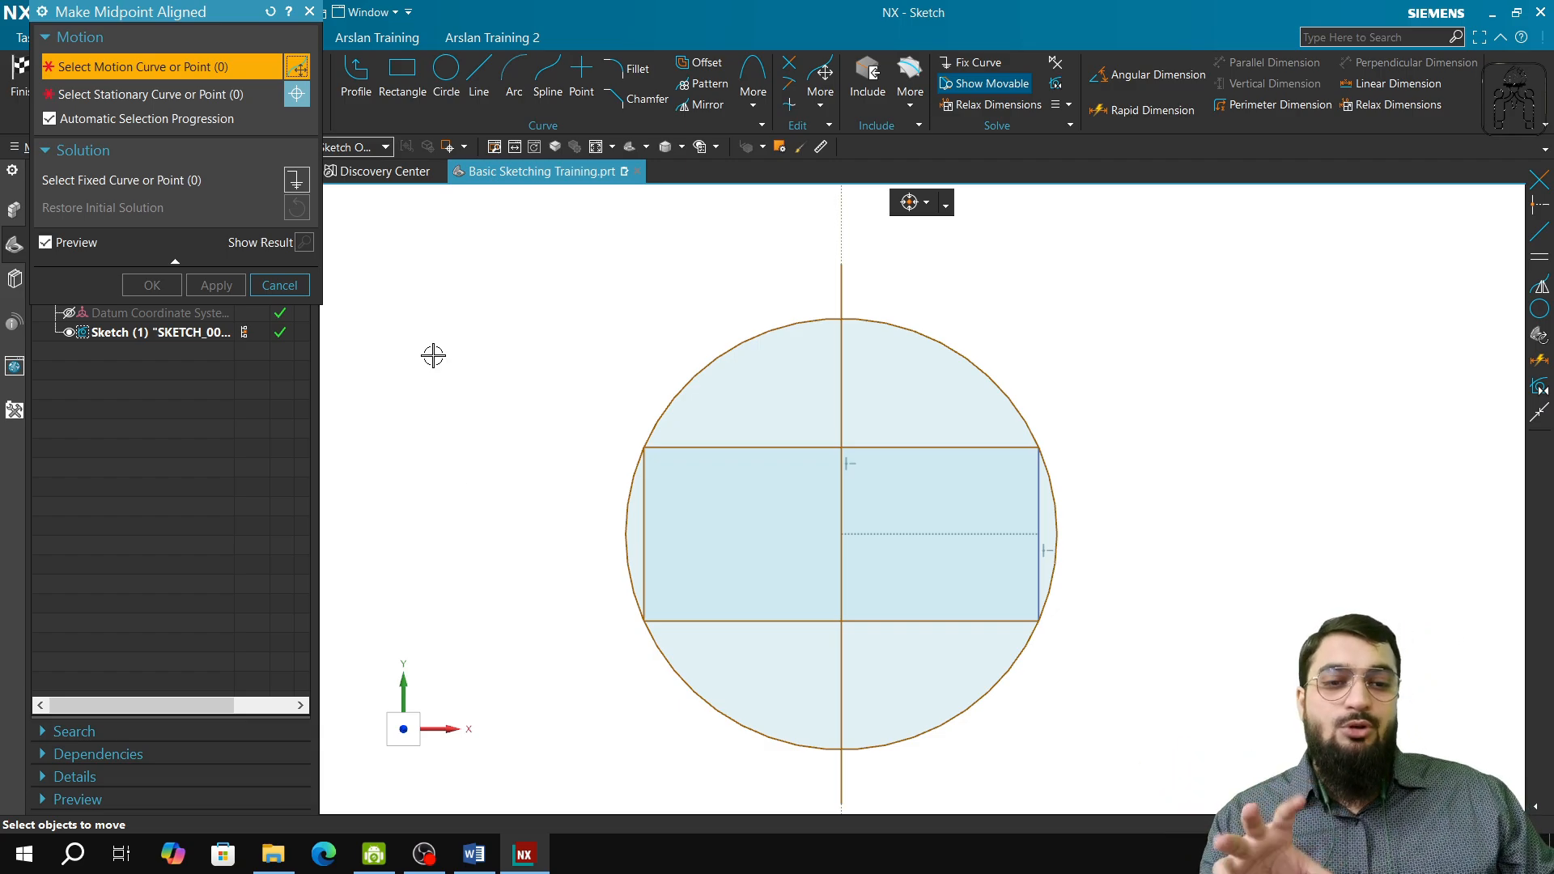
click(279, 285)
- Draw a circle centred on the vertical line's midpoint, passing through the midpoint of the rectangle's upper edge
click(446, 81)
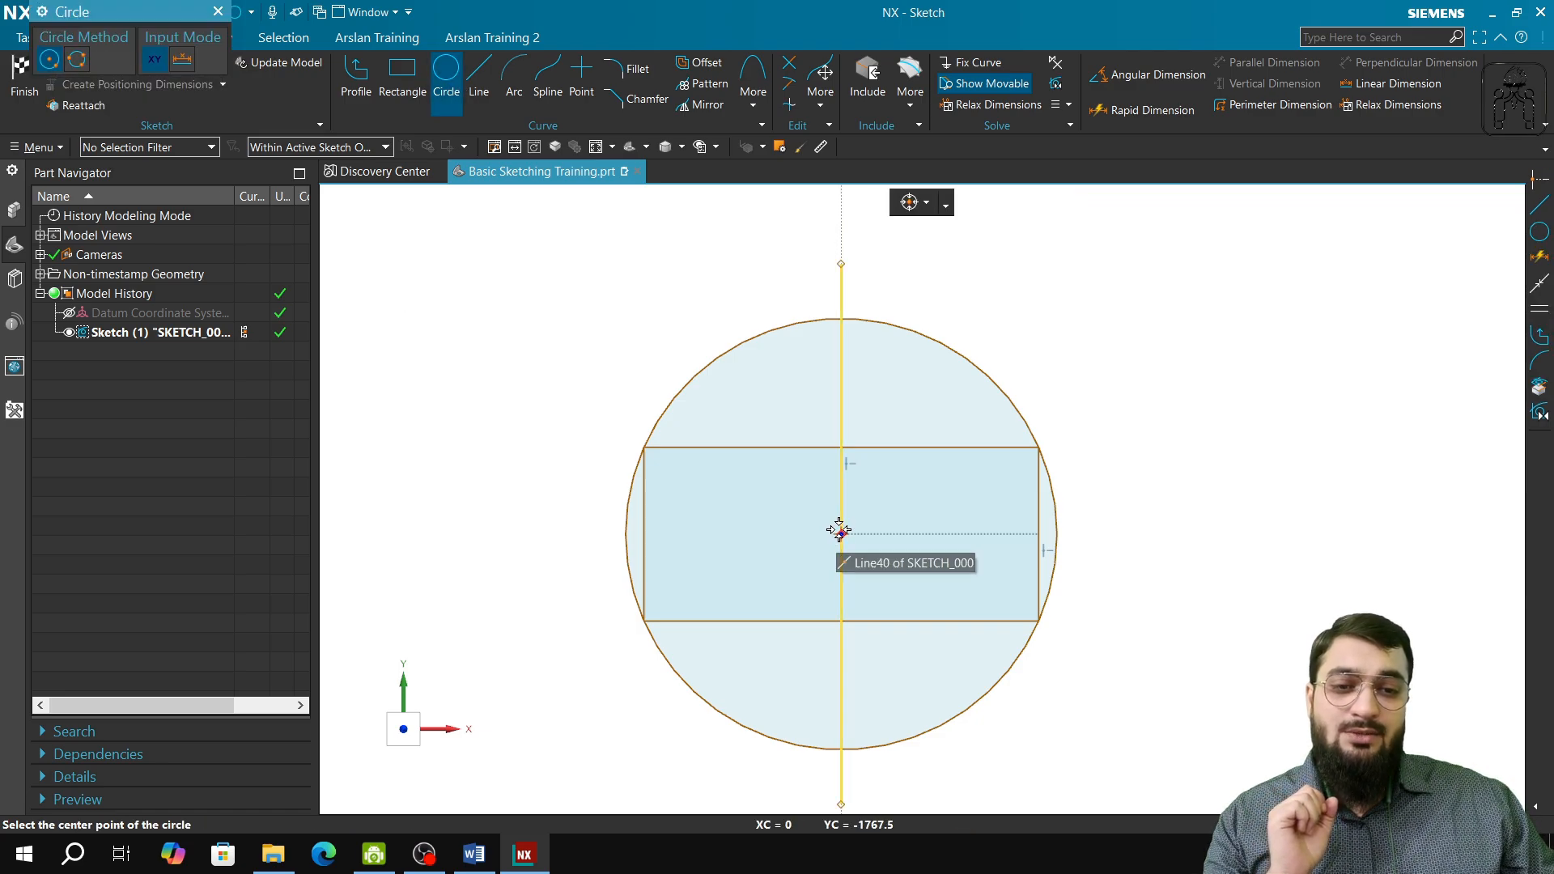
mouse_move(842, 534)
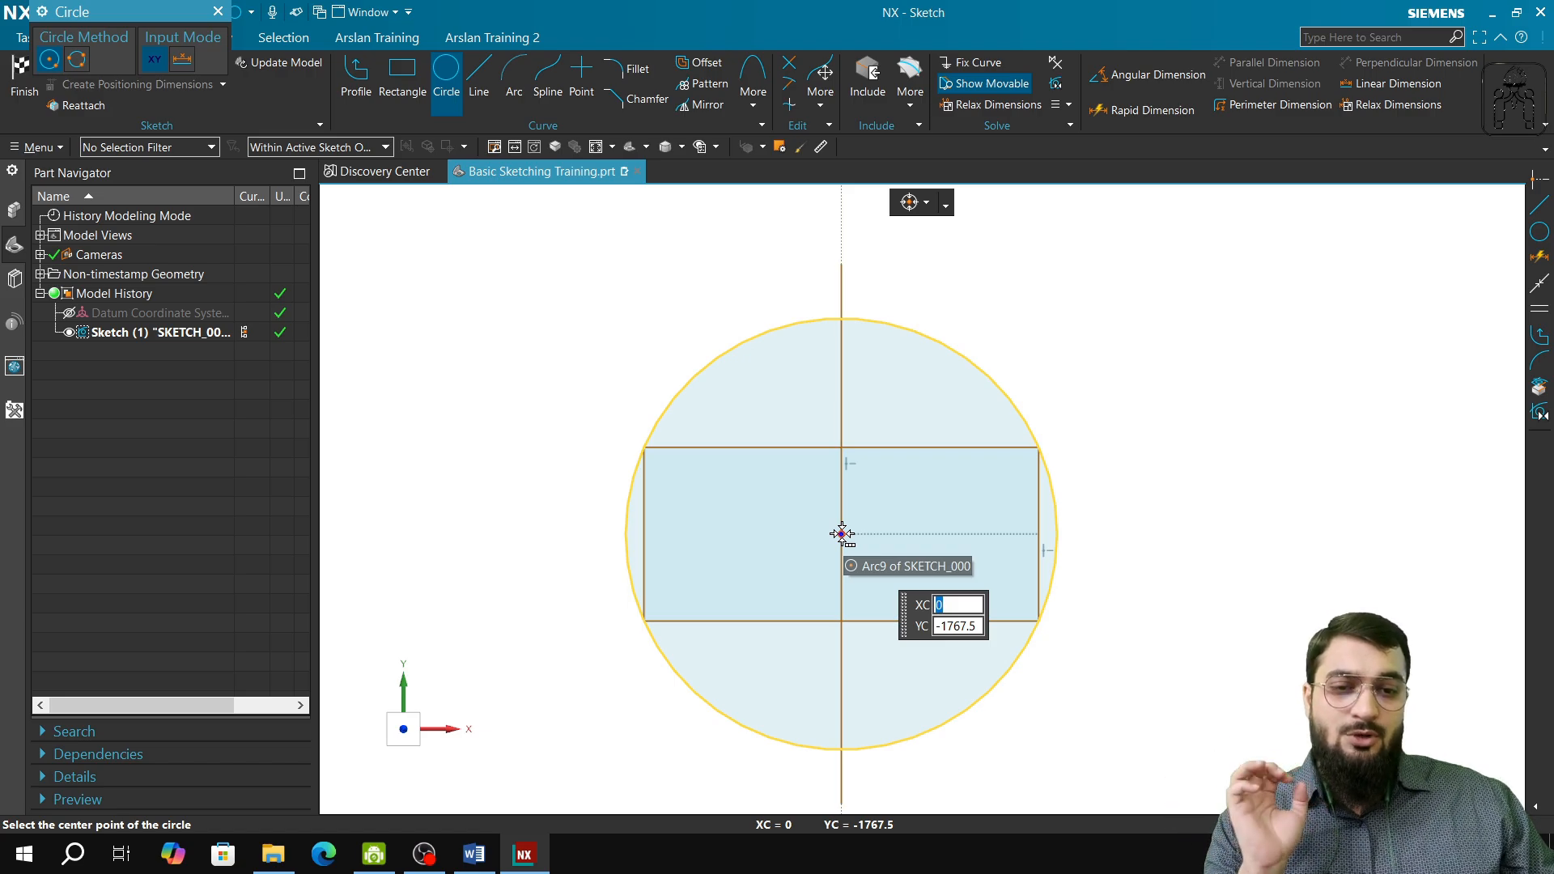
click(842, 533)
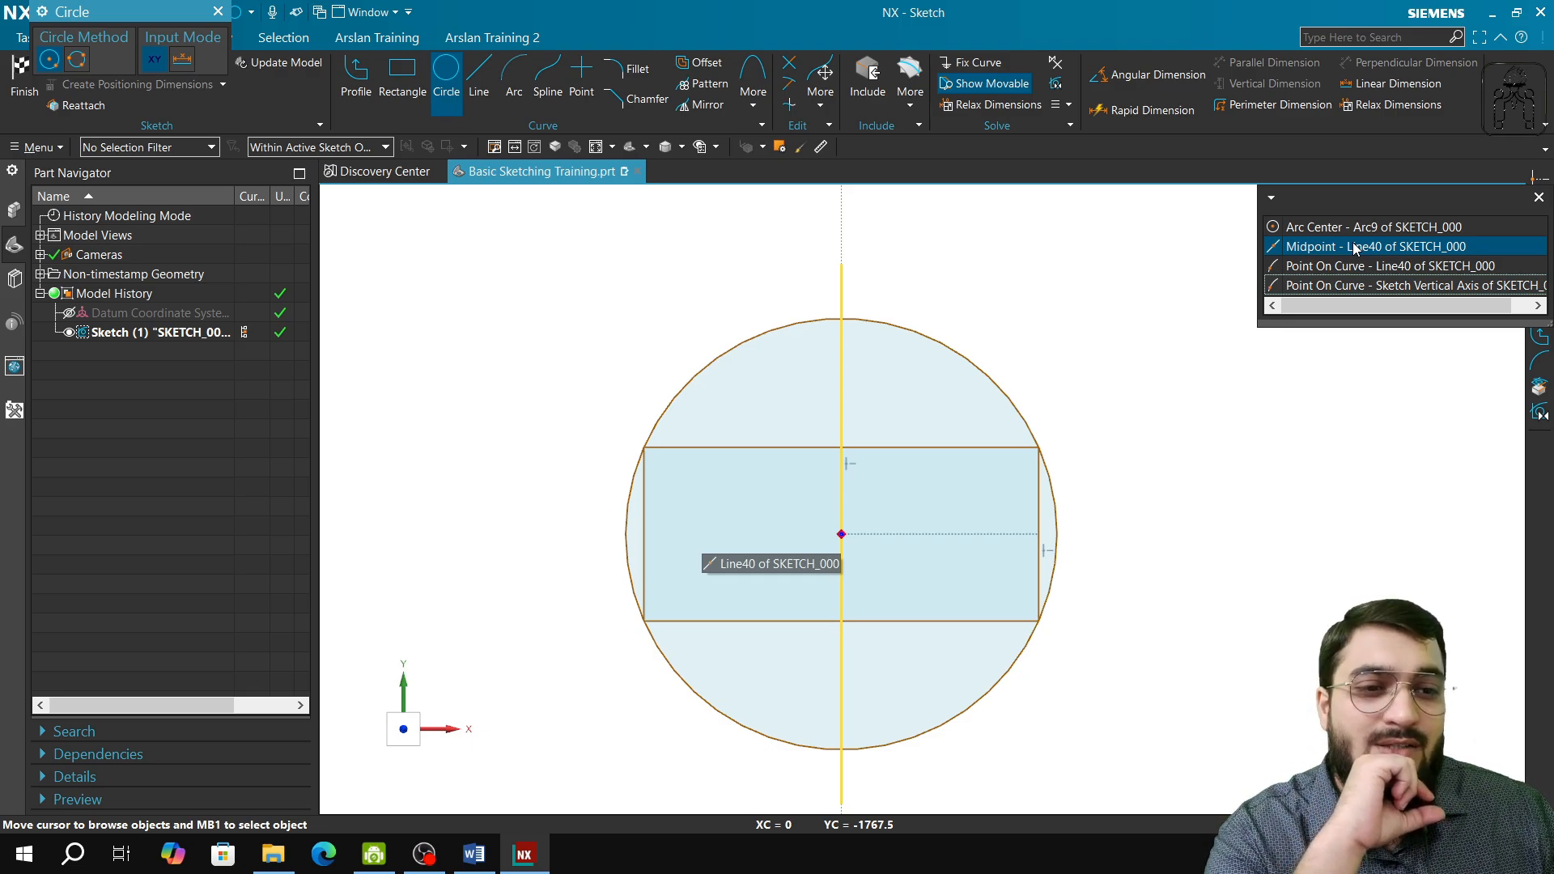
click(1355, 247)
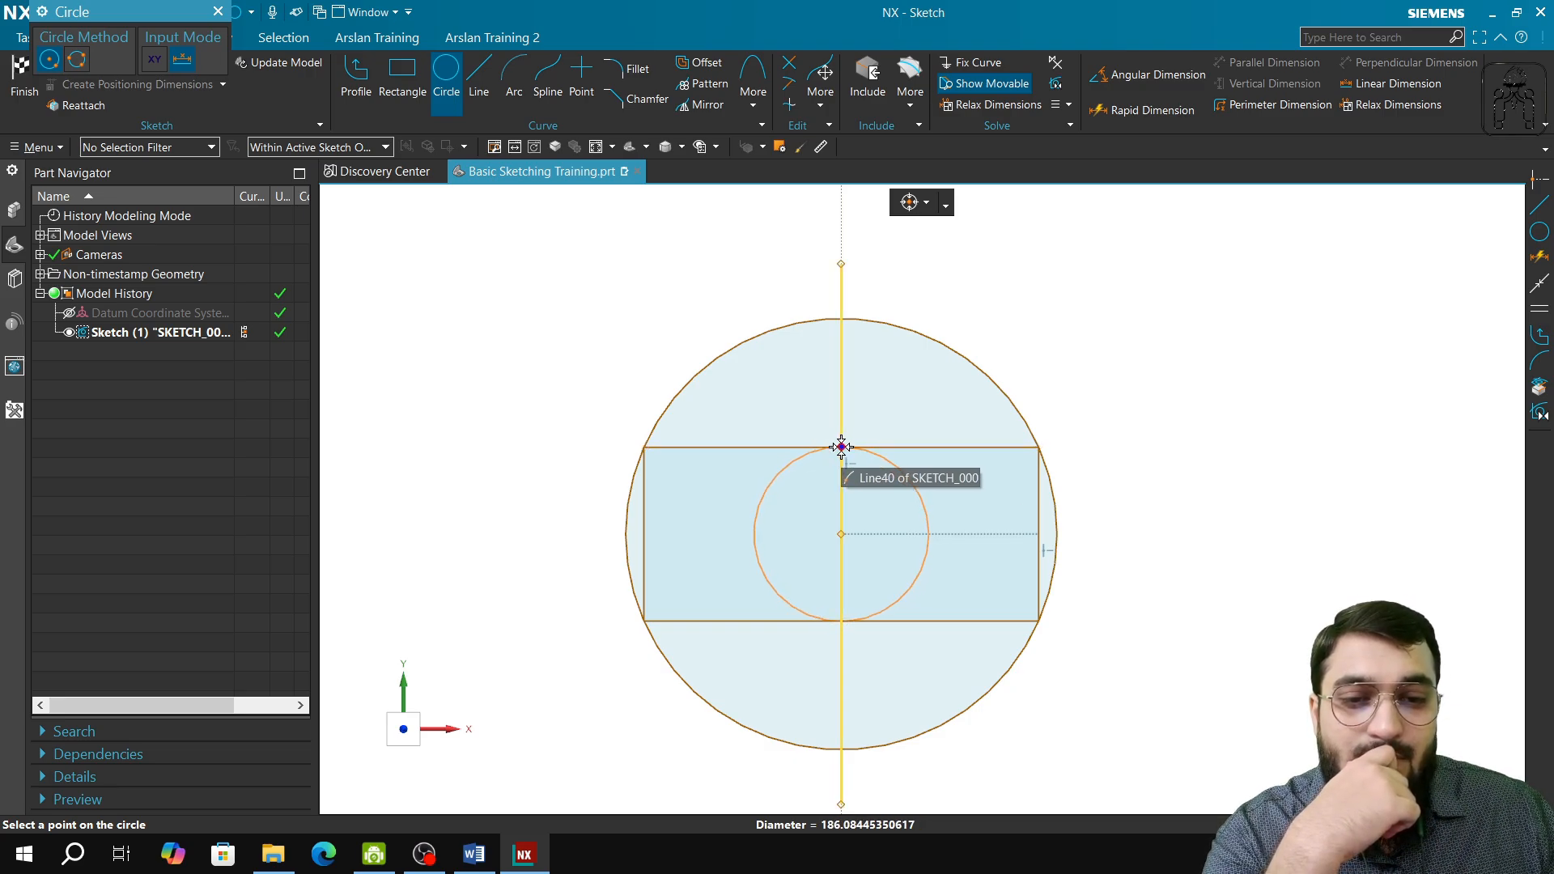
mouse_move(842, 447)
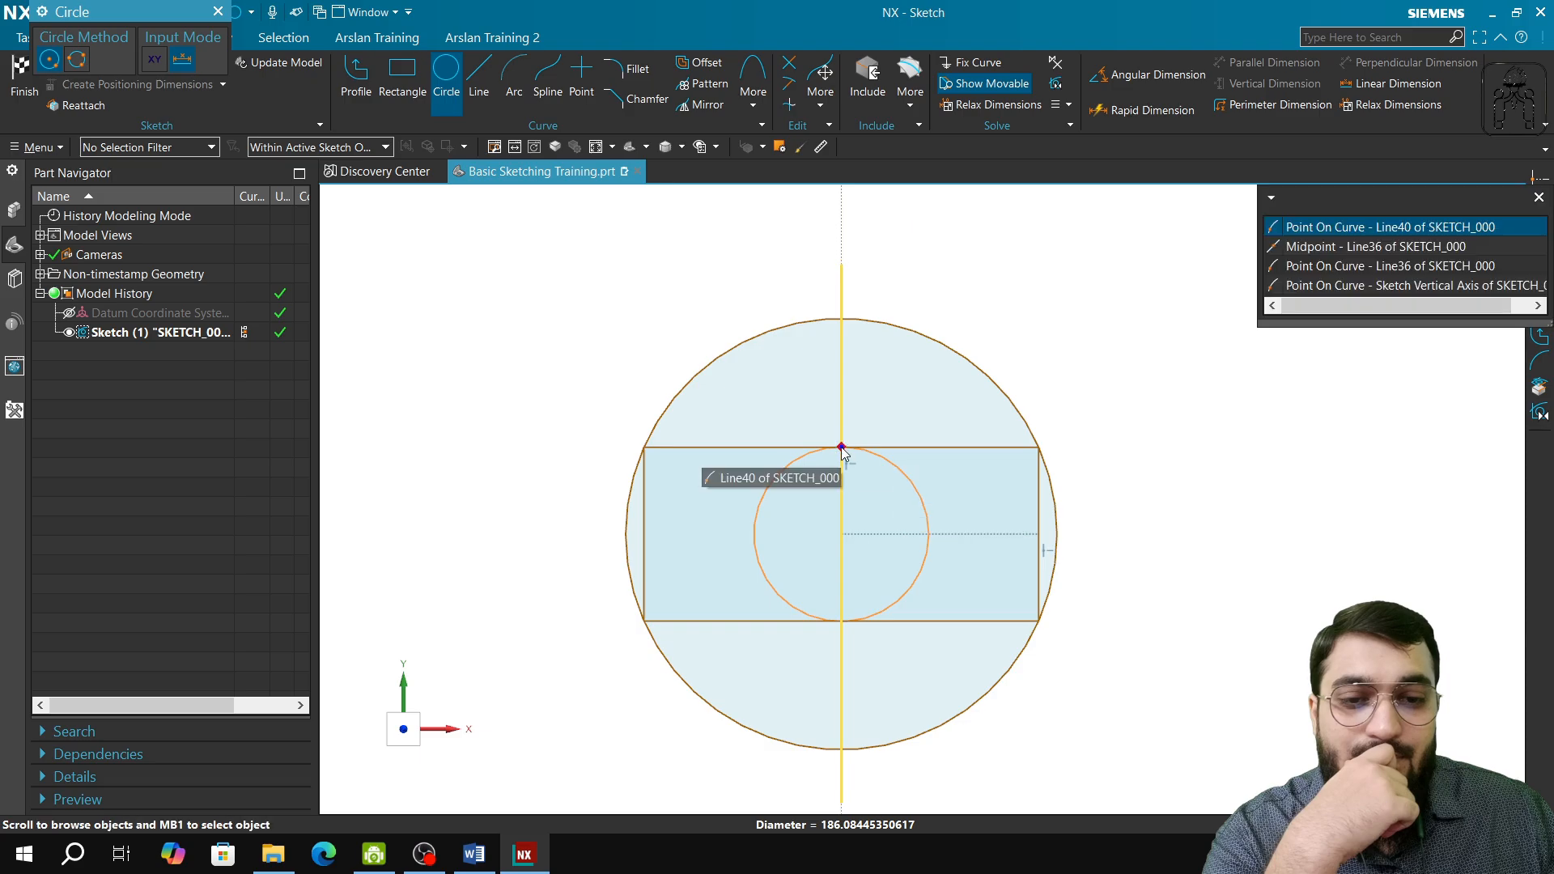
click(1351, 251)
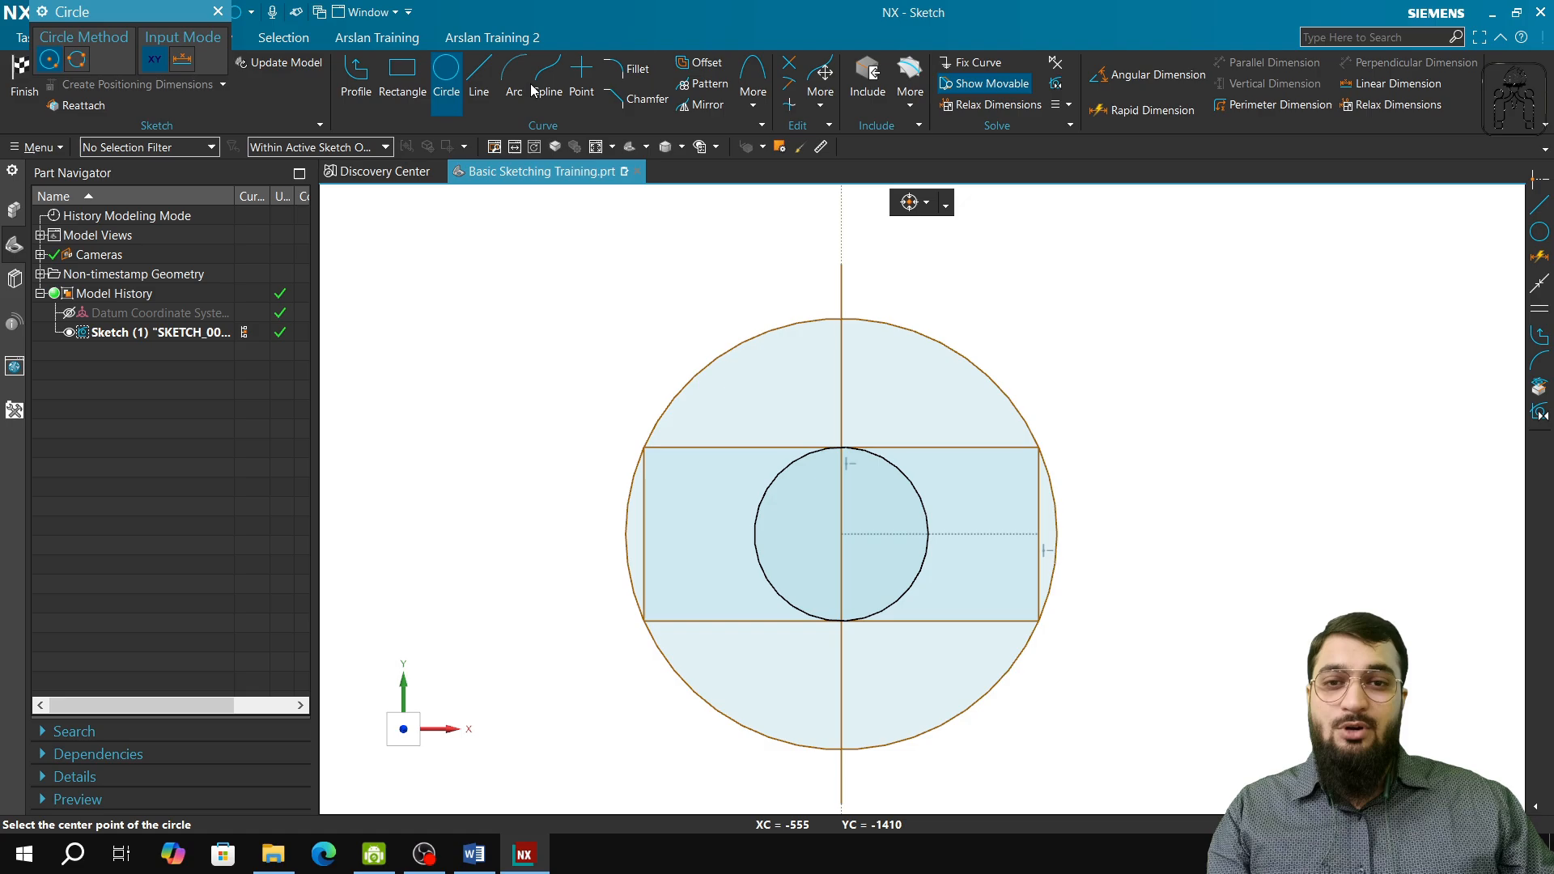
click(478, 81)
click(1153, 403)
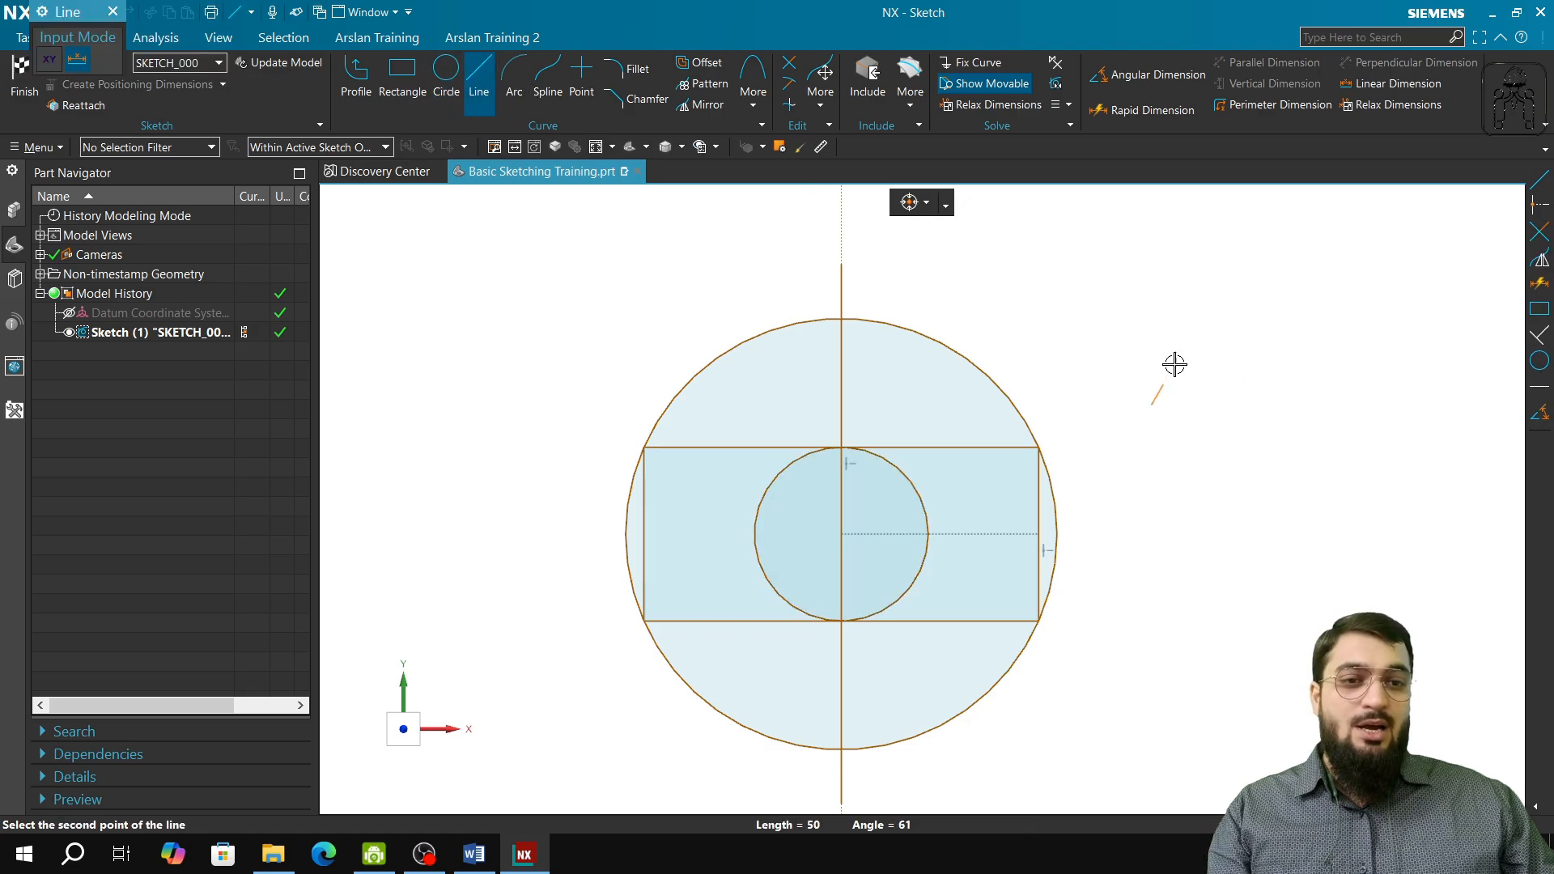
click(1211, 268)
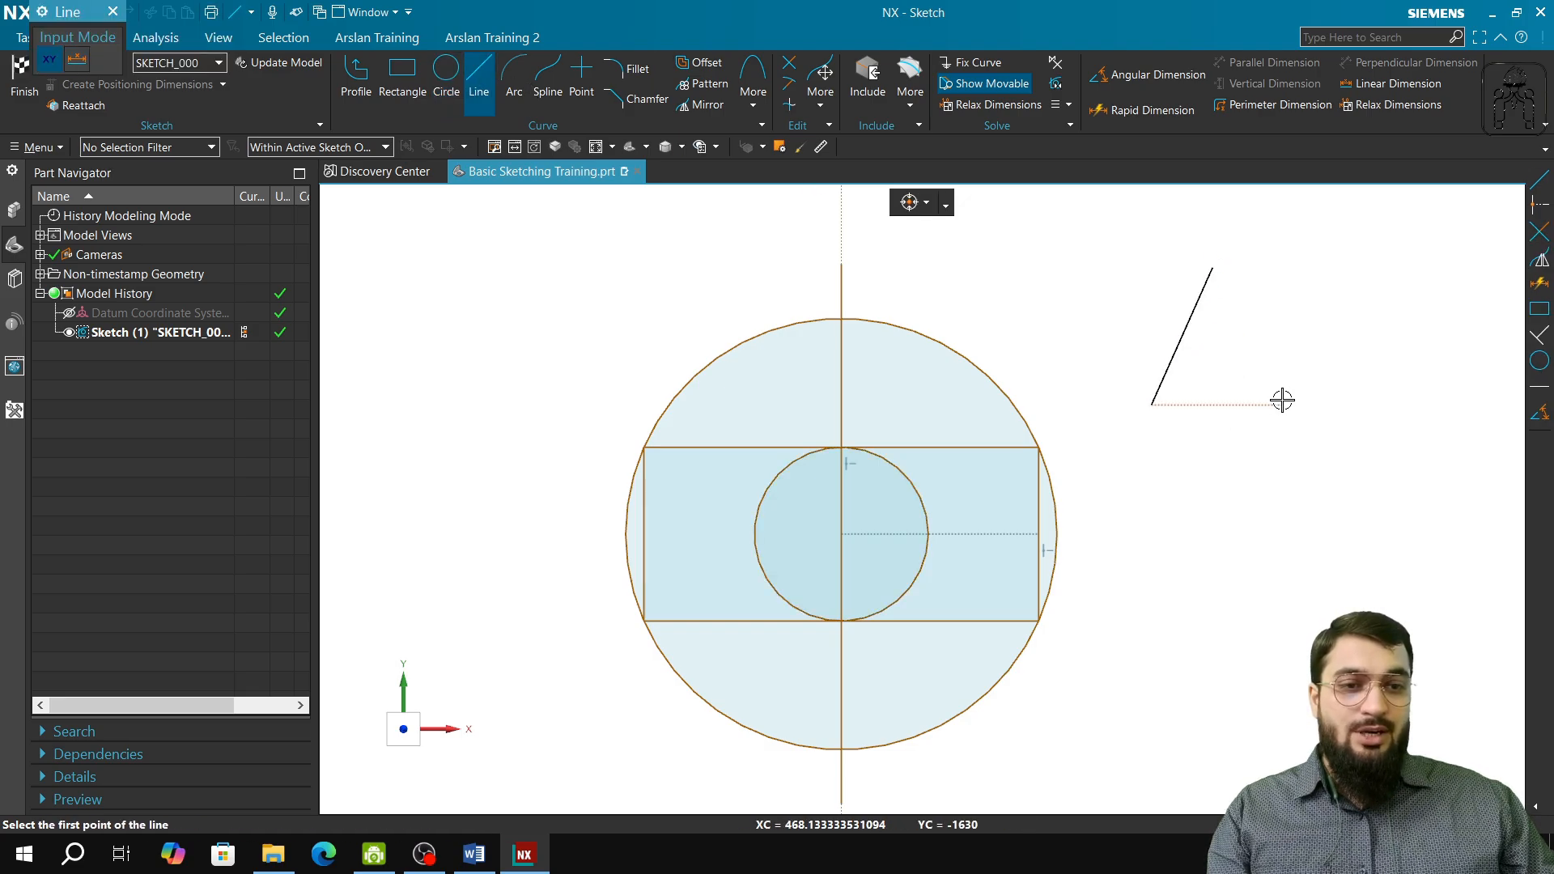
click(1149, 405)
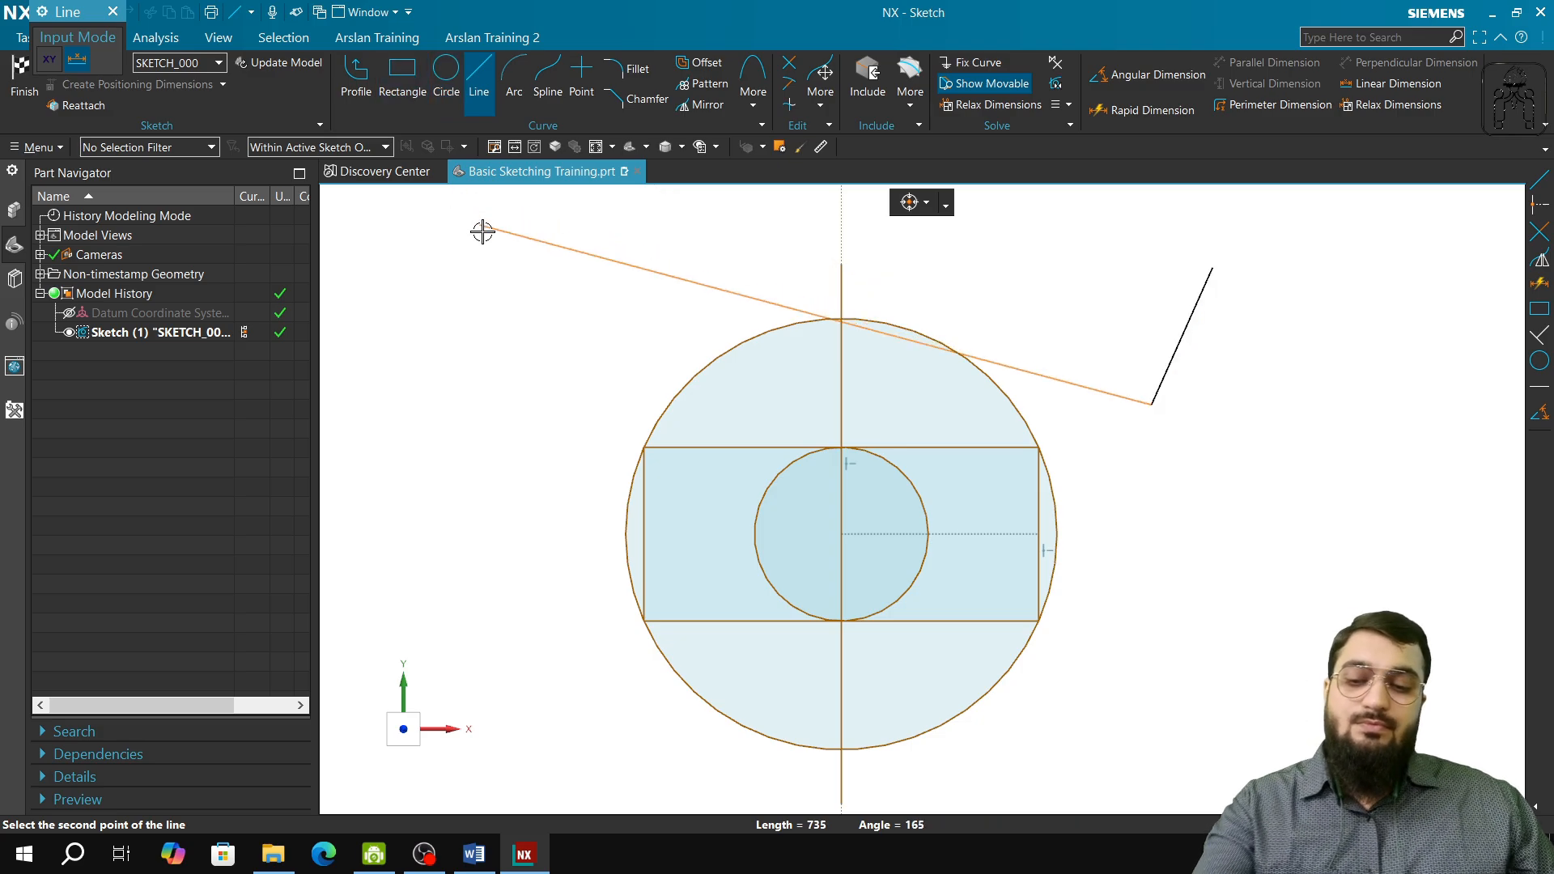
key(Escape)
key(ctrl+z)
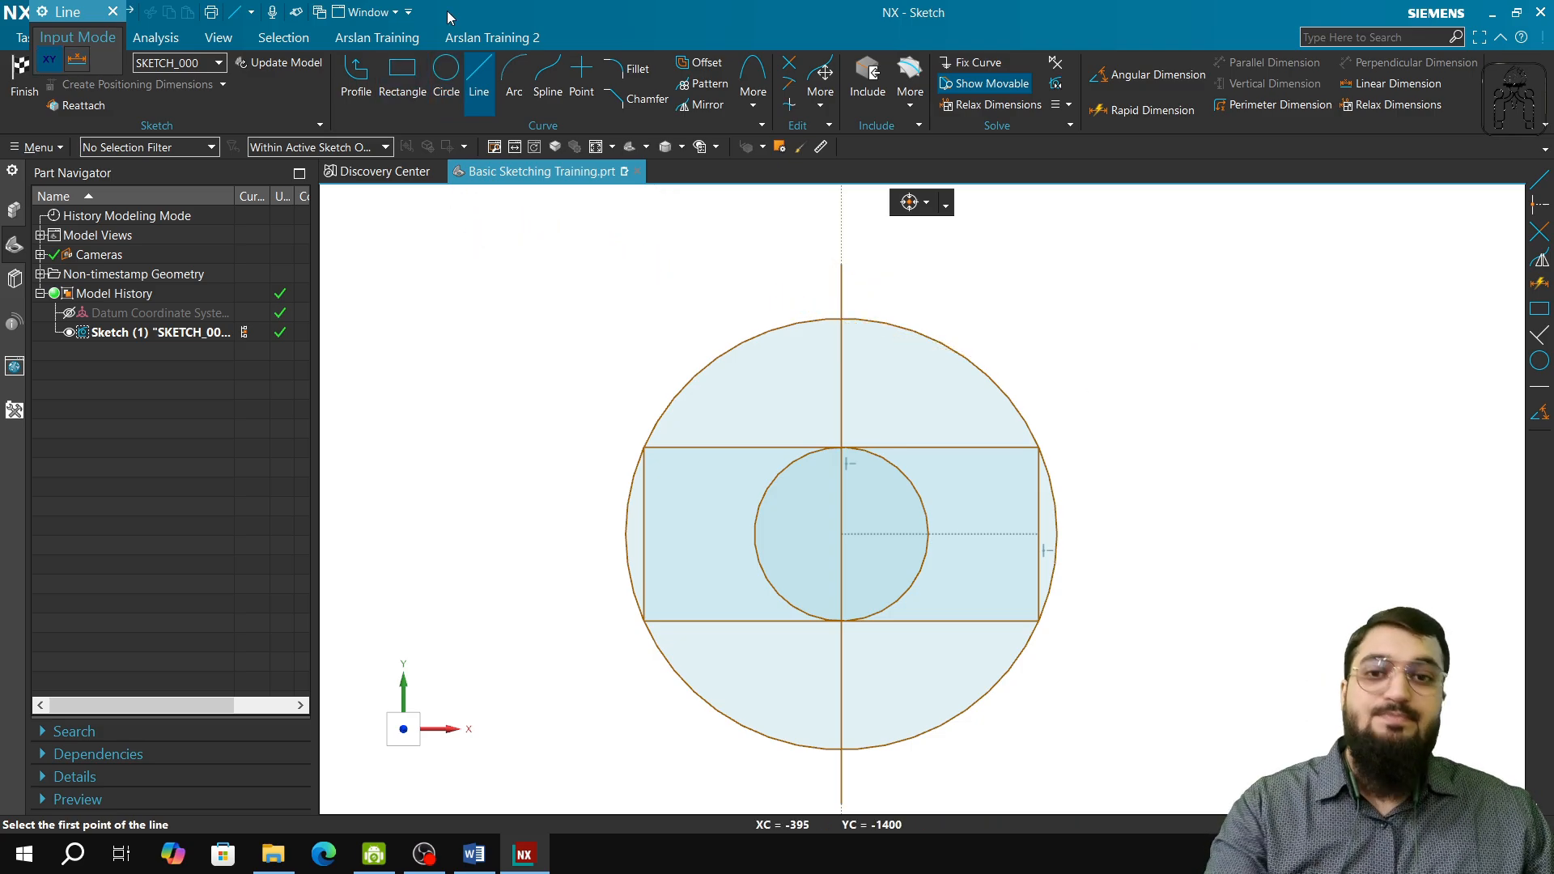
- Draw a closed triangle with the Profile tool beside the large circle, with a left side about 150 and a horizontal base about 177 long
click(356, 77)
click(1211, 264)
click(1318, 390)
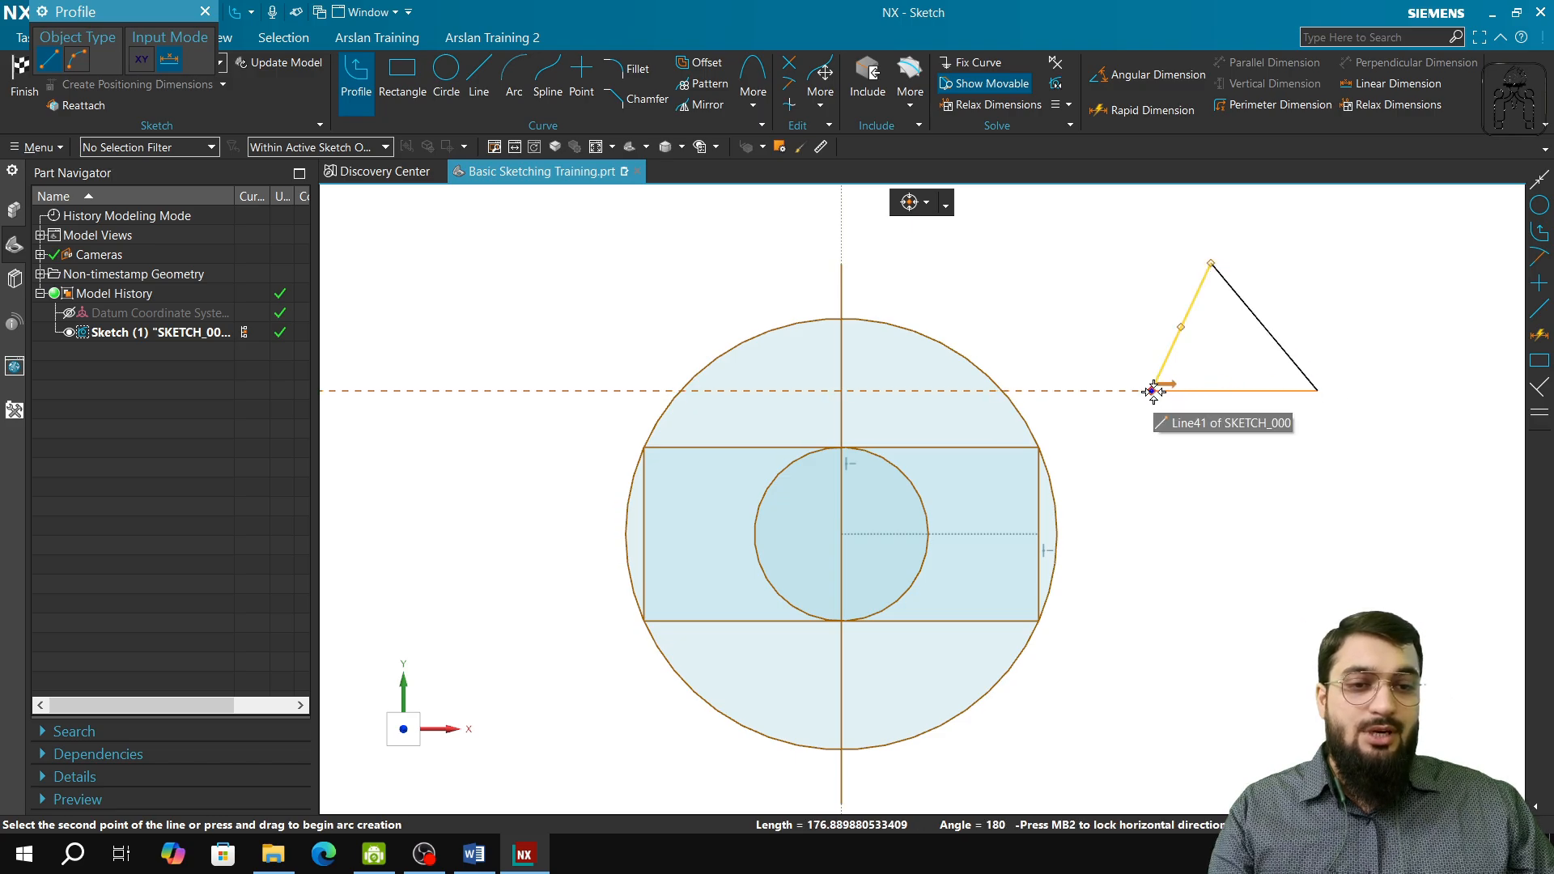
click(1152, 390)
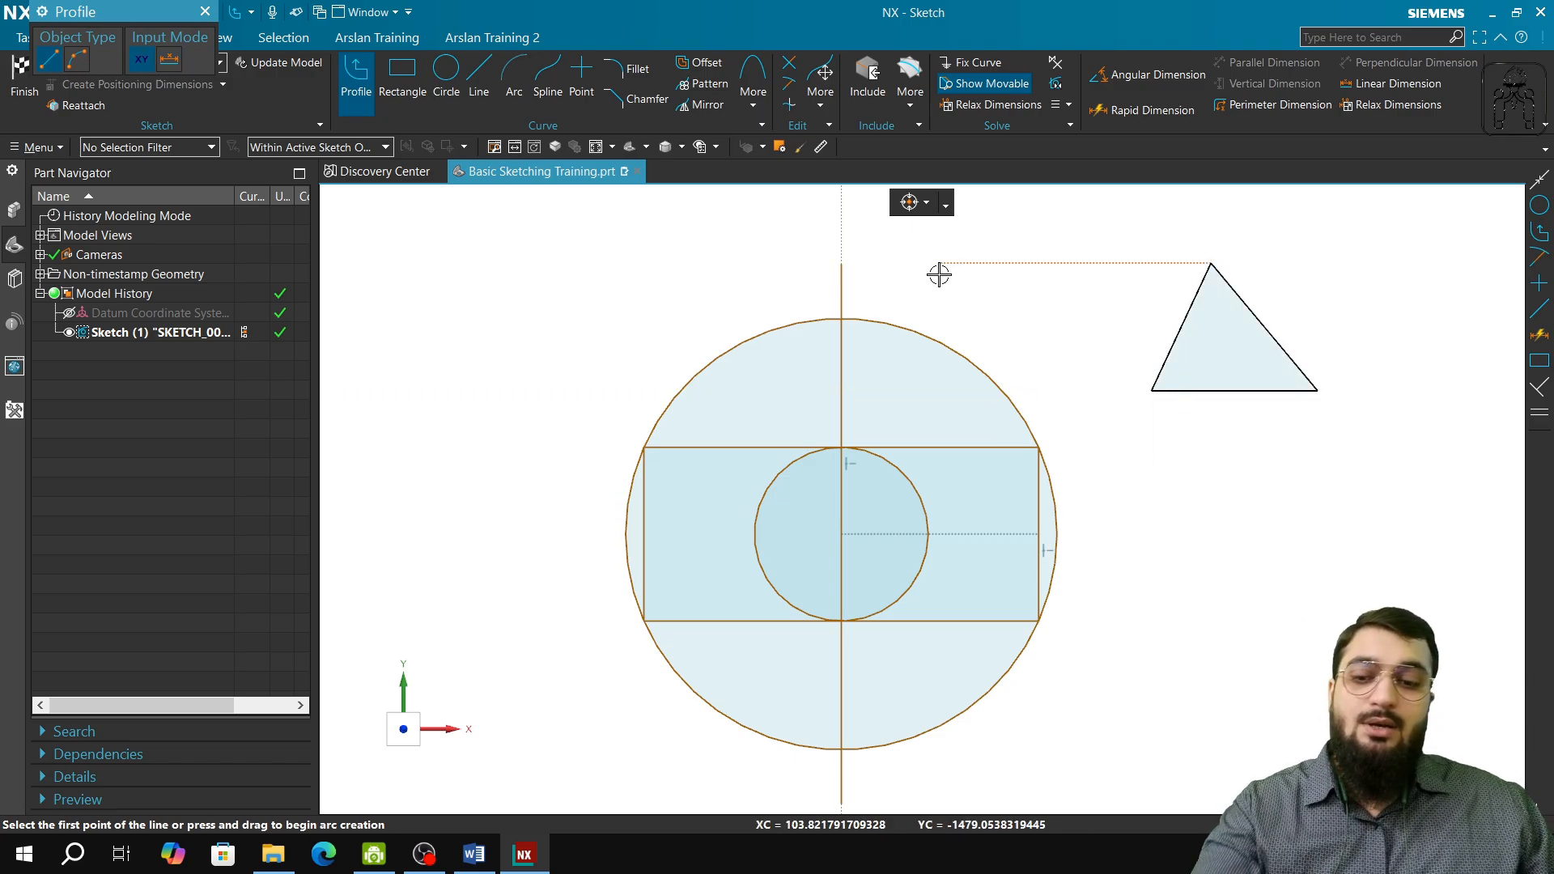
key(Escape)
- Add a length dimension to the triangle's left side, place it outside the triangle and set it to 150
click(1180, 319)
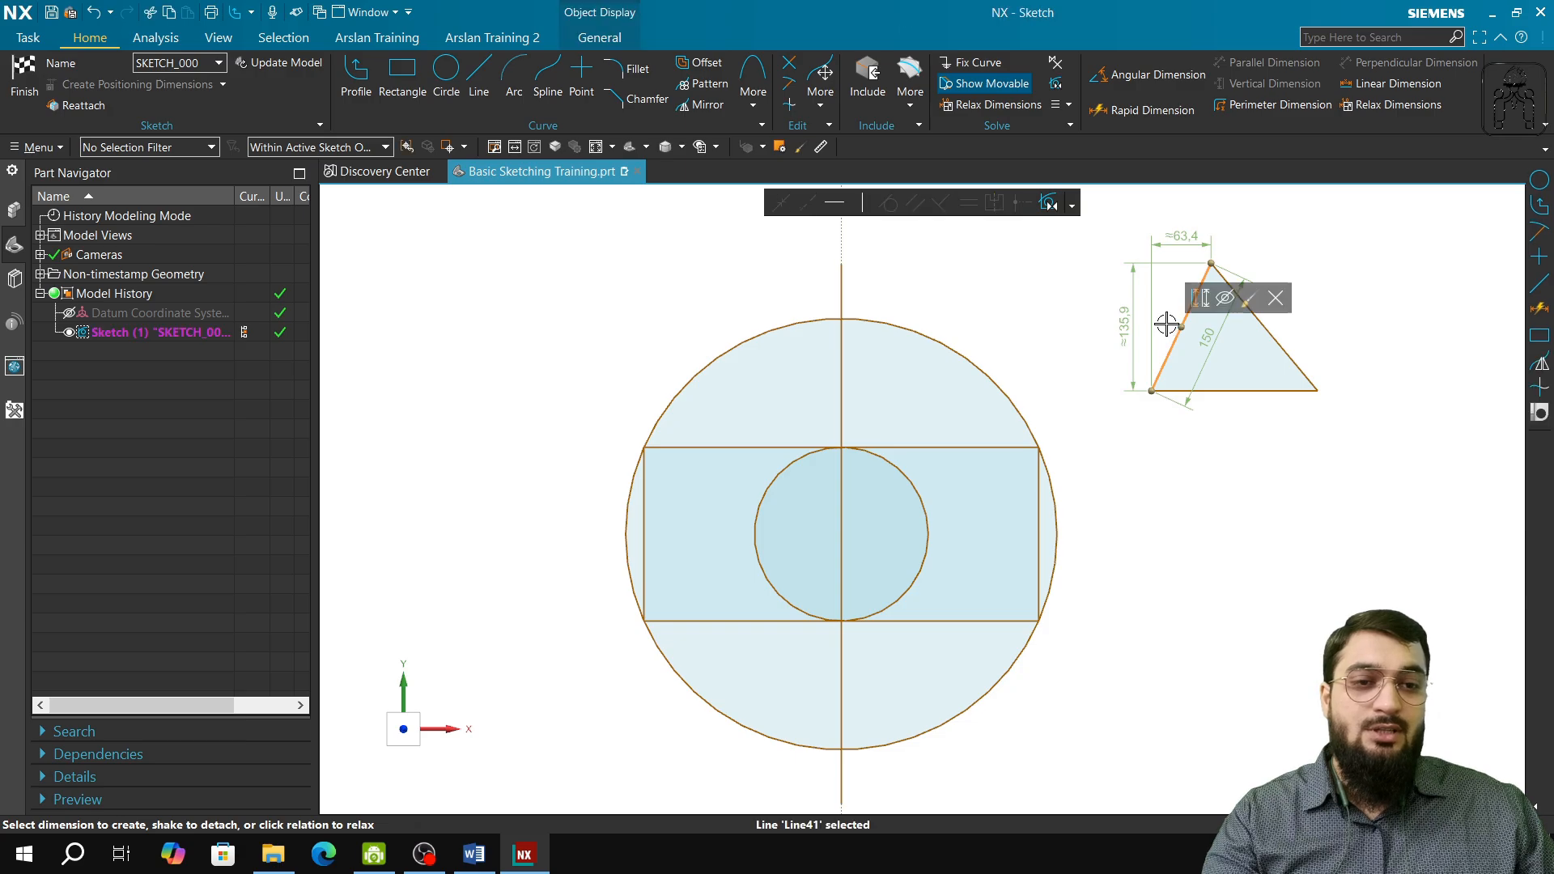
click(1209, 338)
drag(1207, 339, 1128, 312)
middle_click(1221, 340)
double_click(1131, 306)
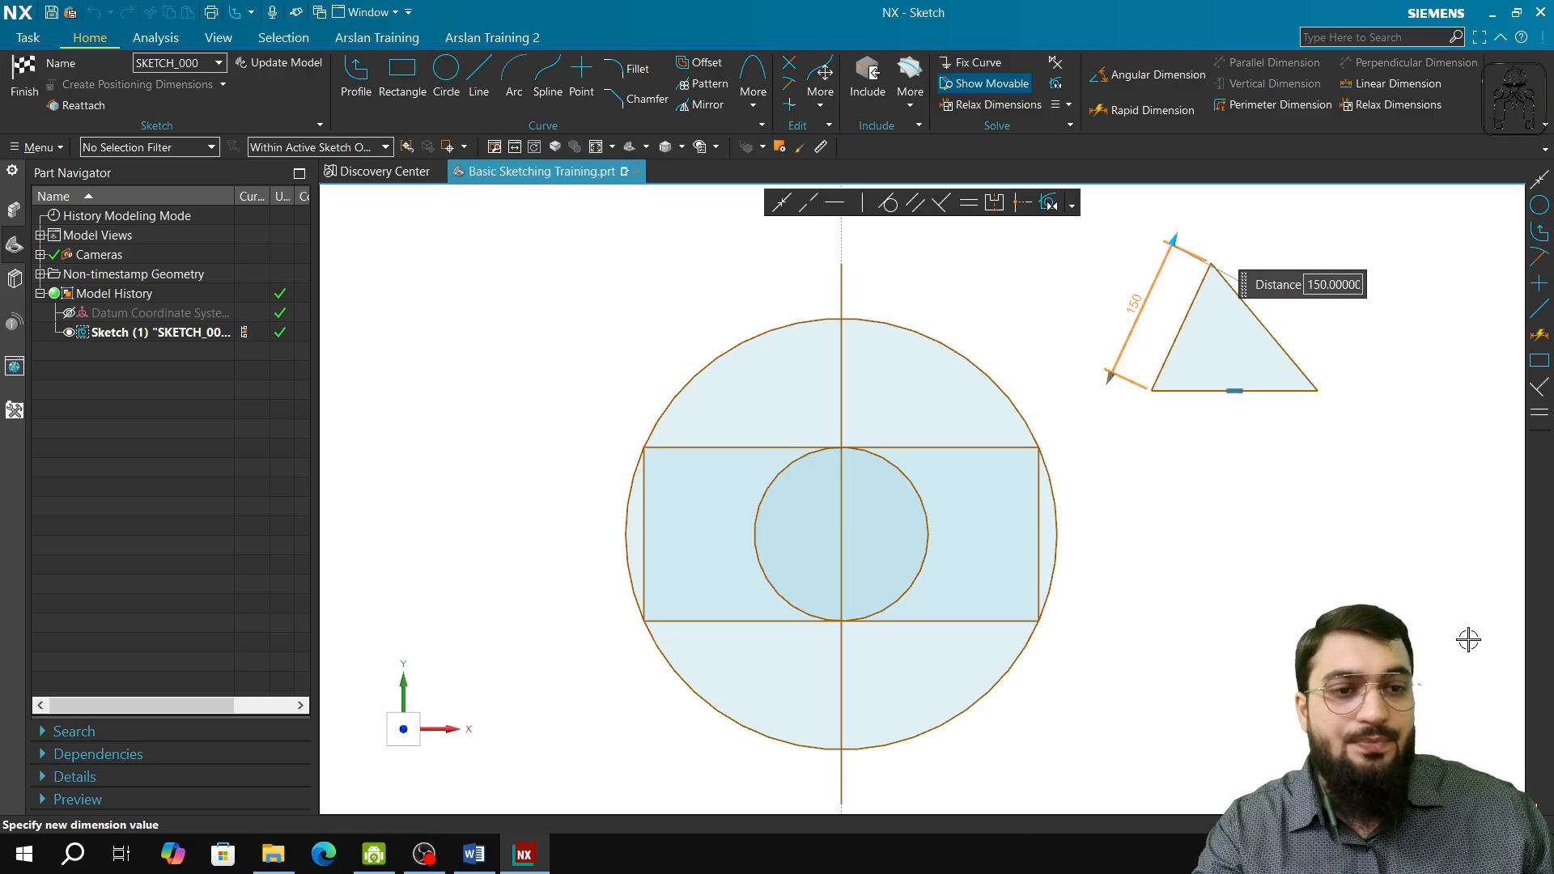
double_click(1354, 285)
text(150)
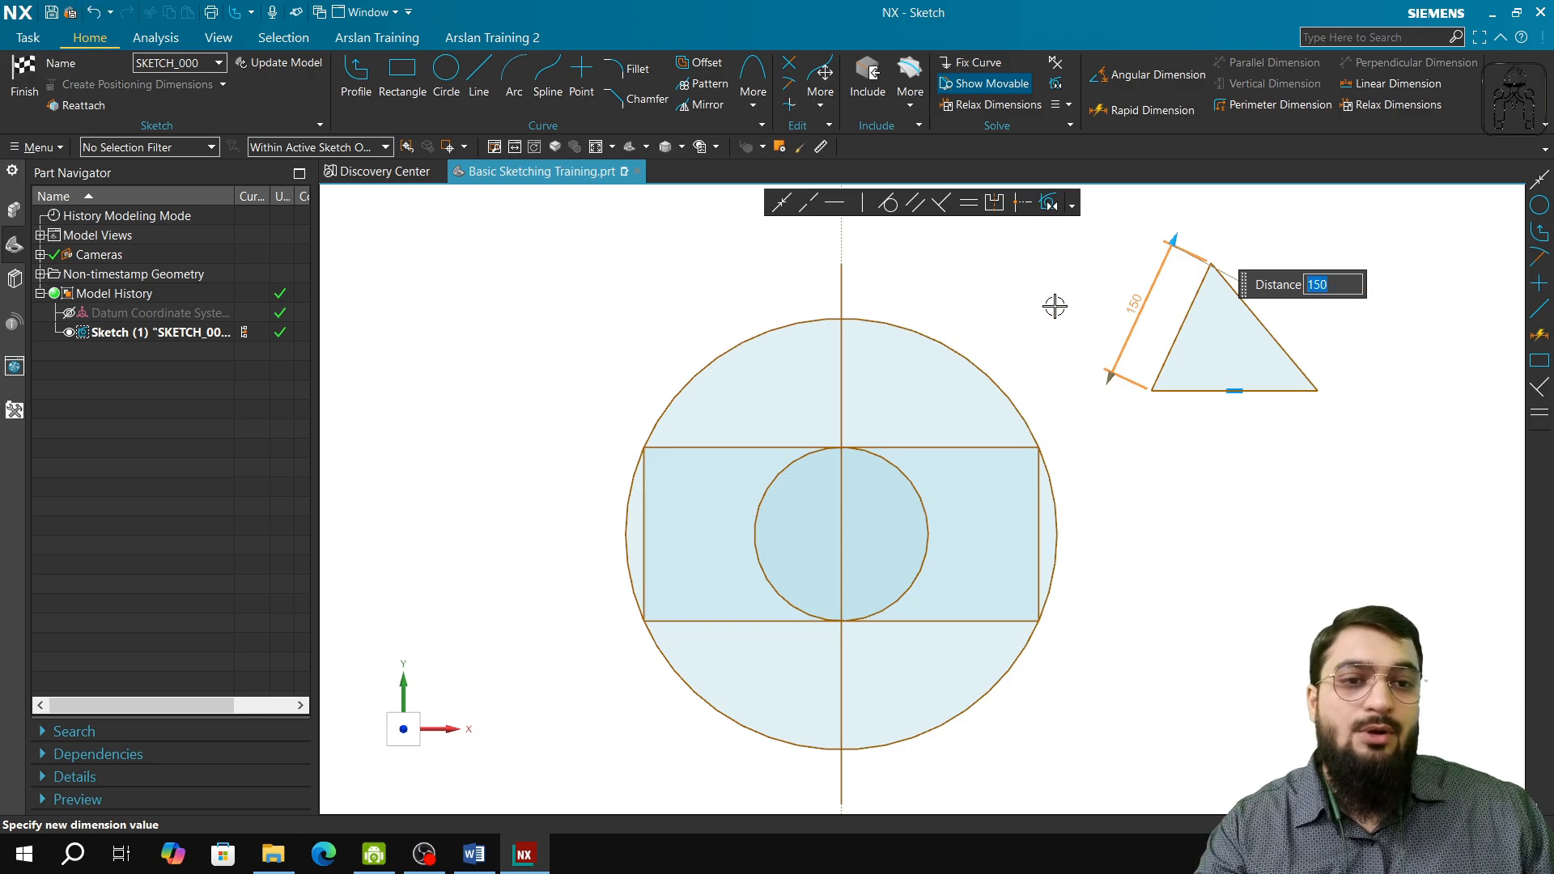
key(Return)
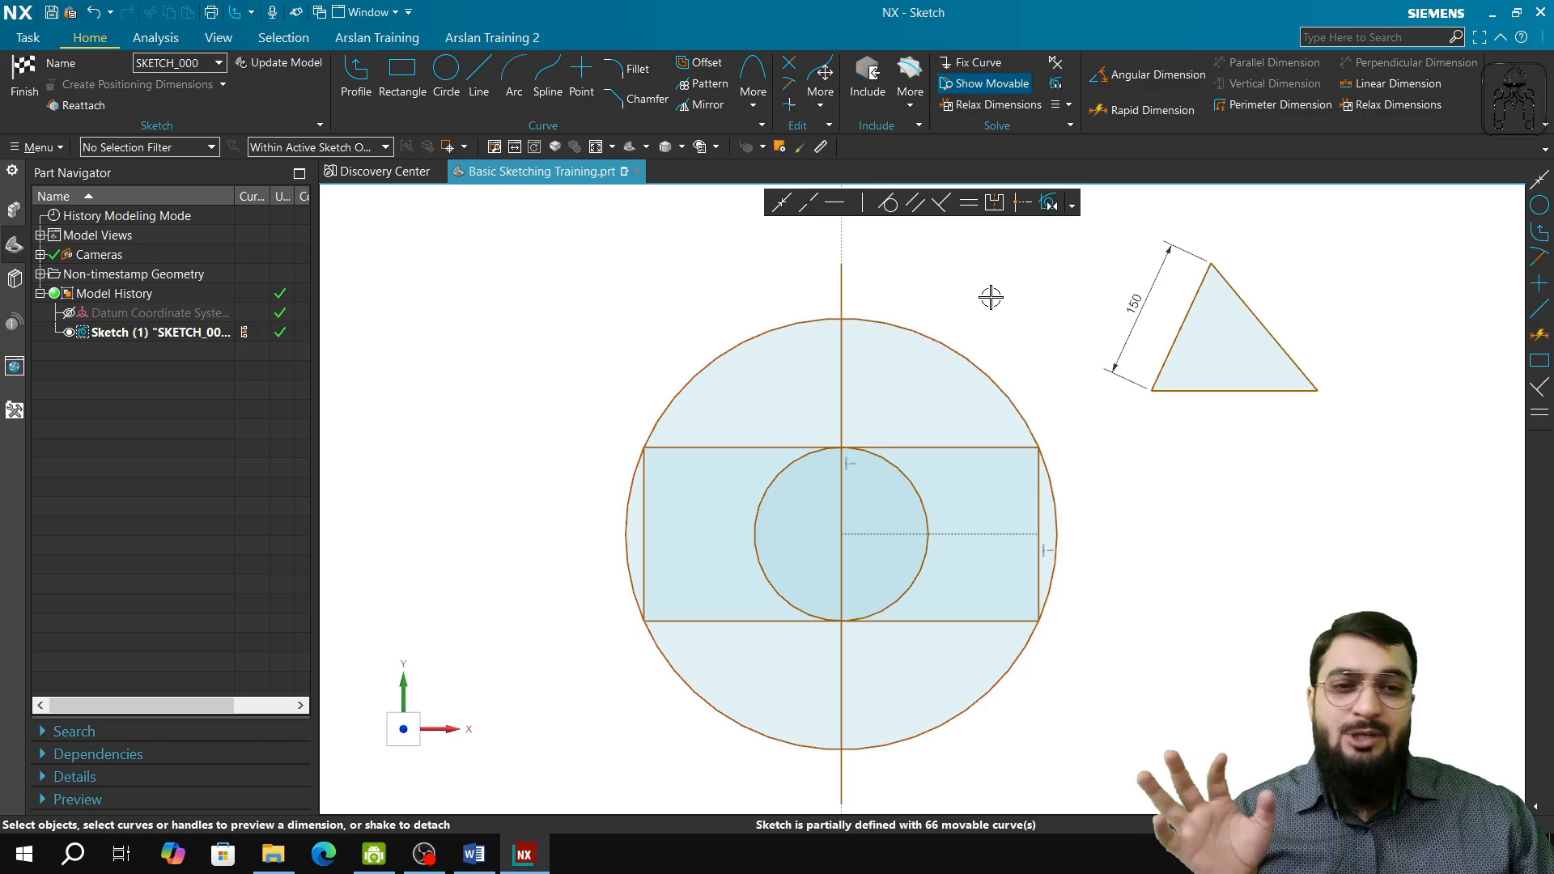
- Make the triangle's right side equal in length to its left side with an Equal Length relation
click(968, 203)
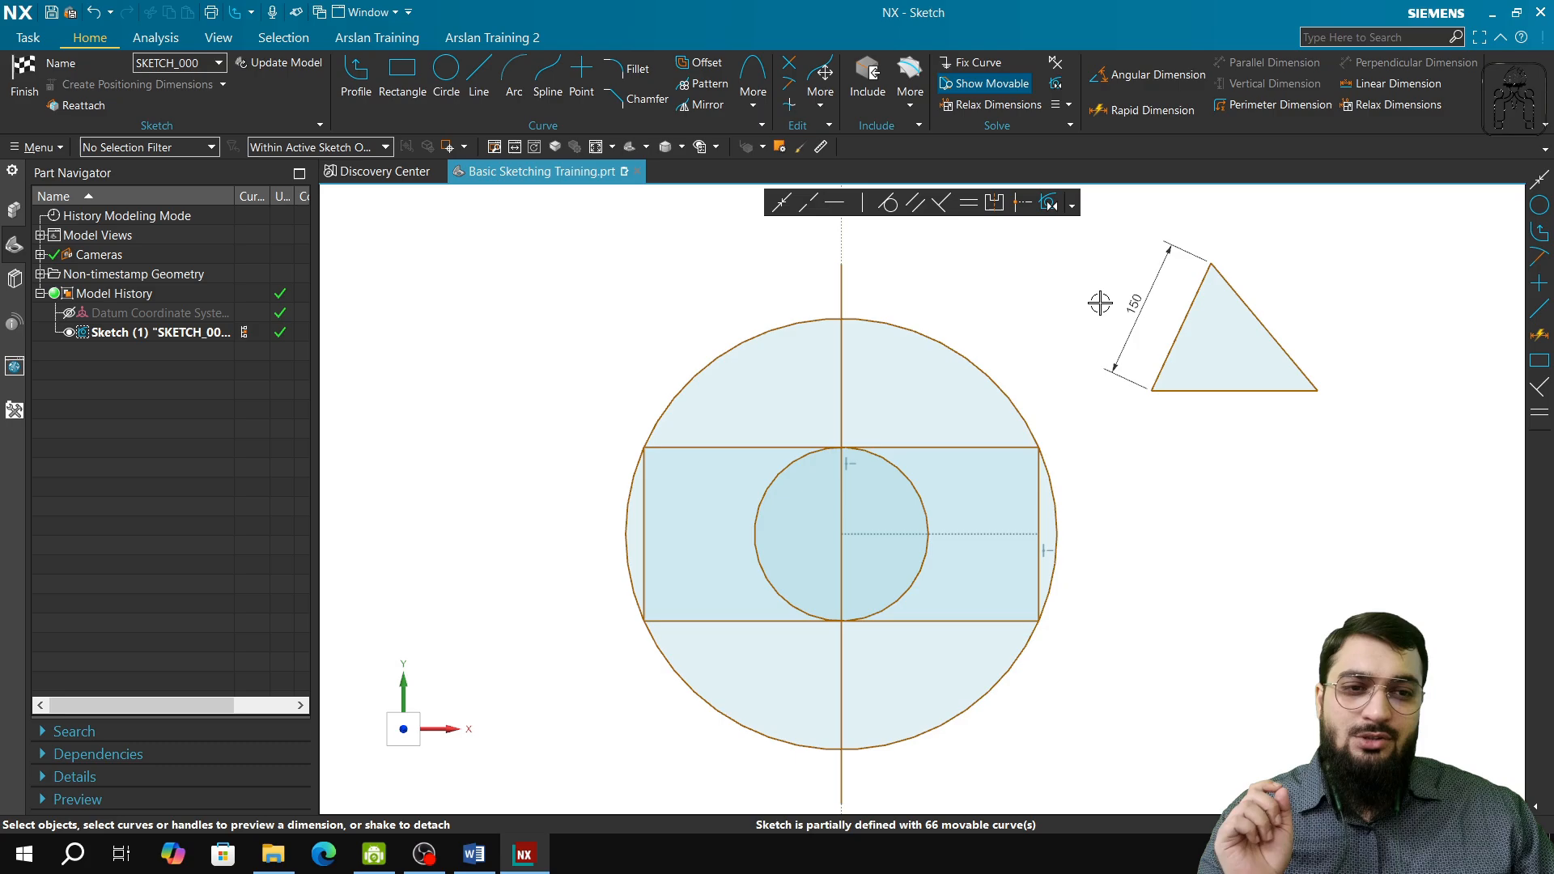
click(963, 207)
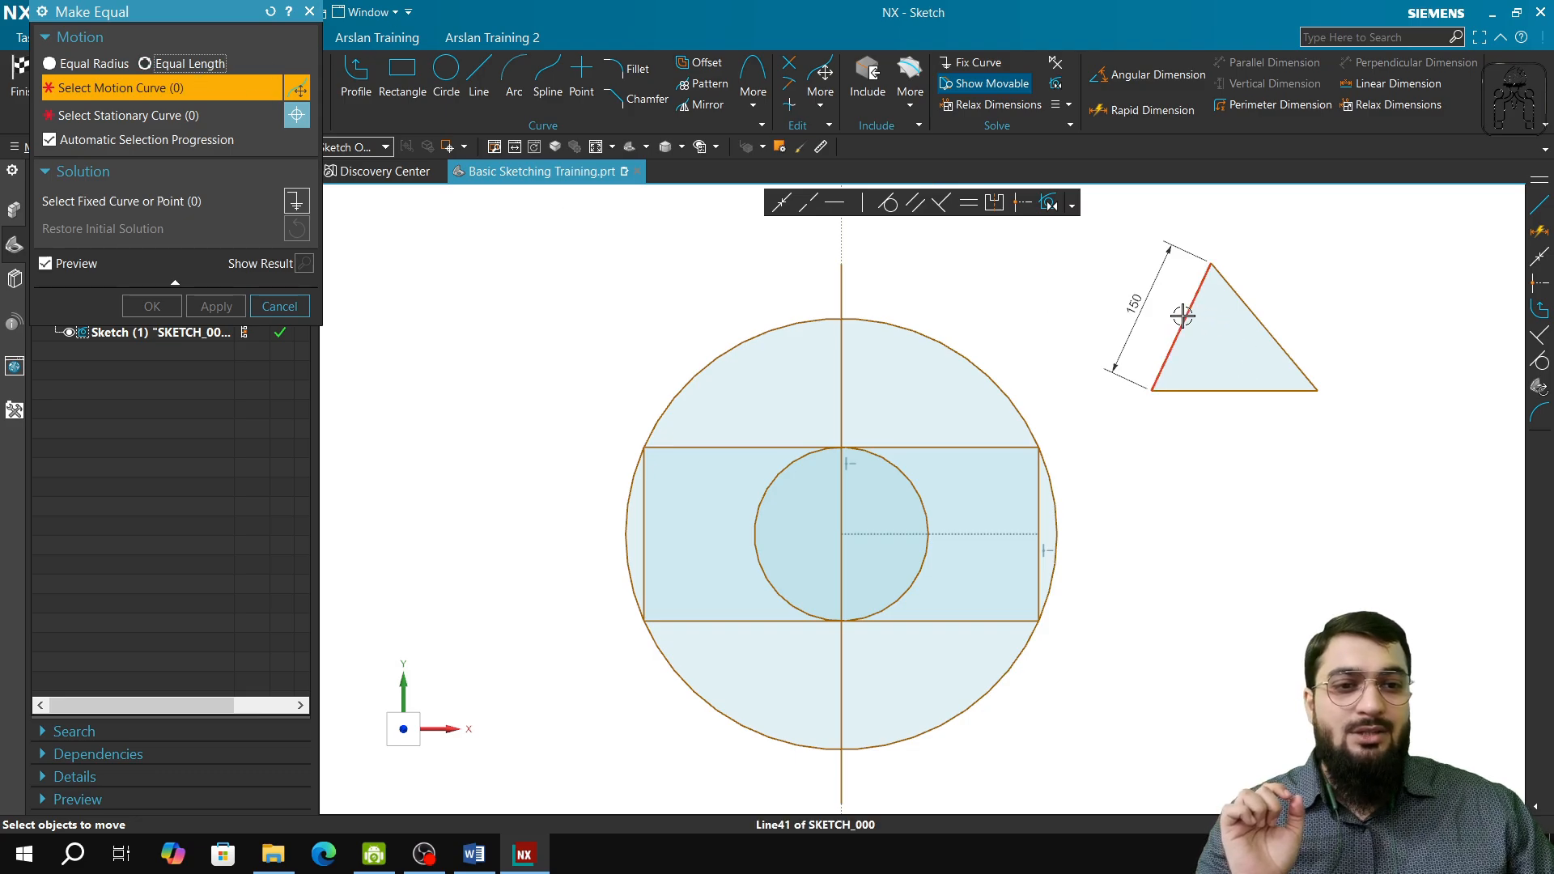
click(1257, 320)
click(1178, 326)
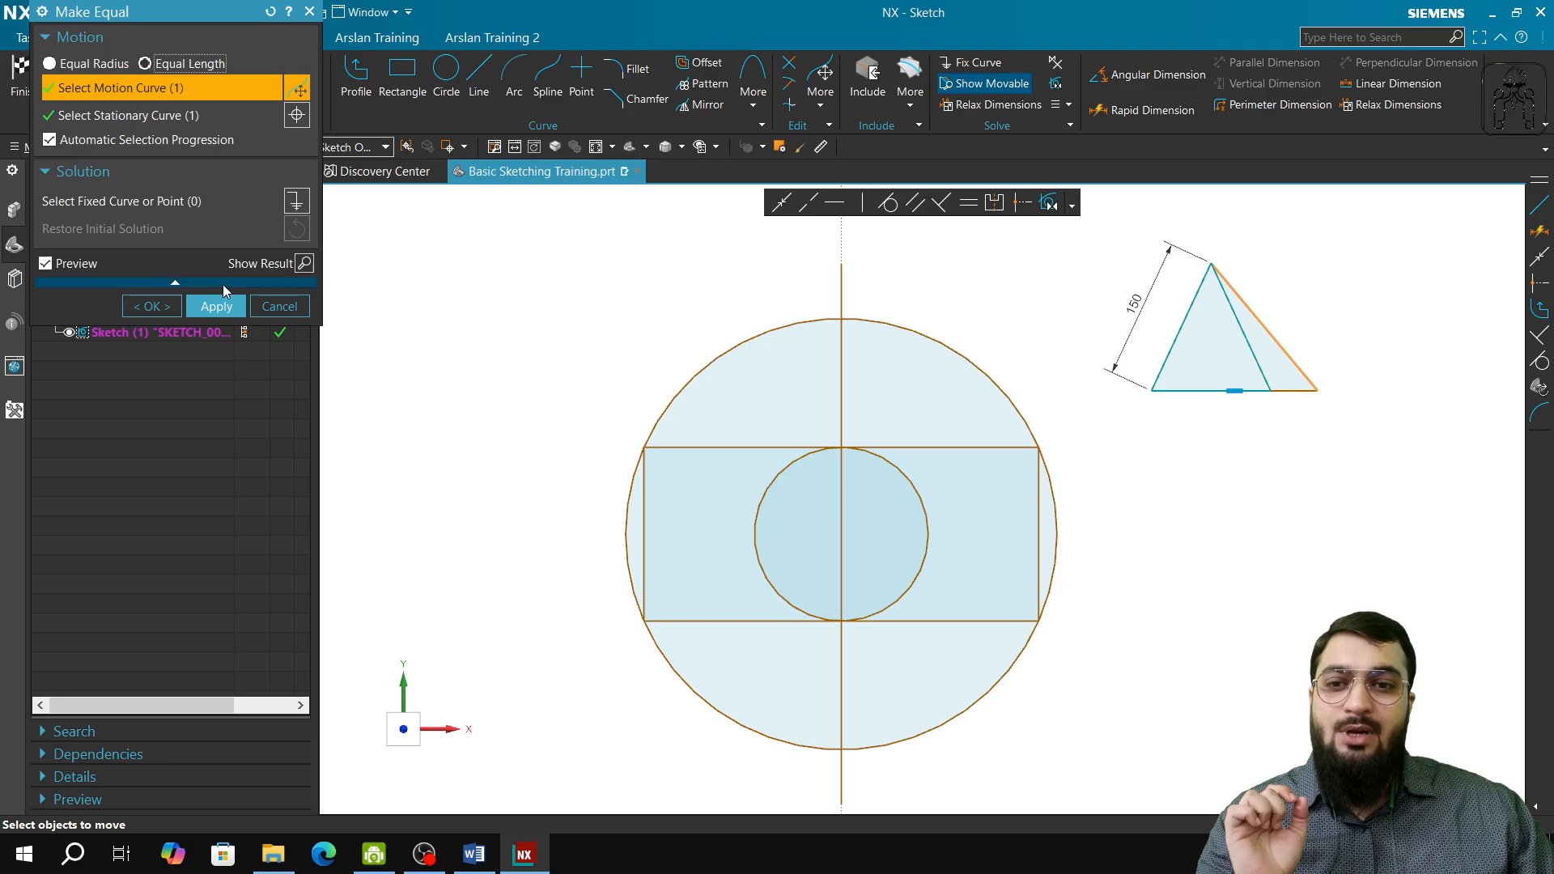
click(232, 306)
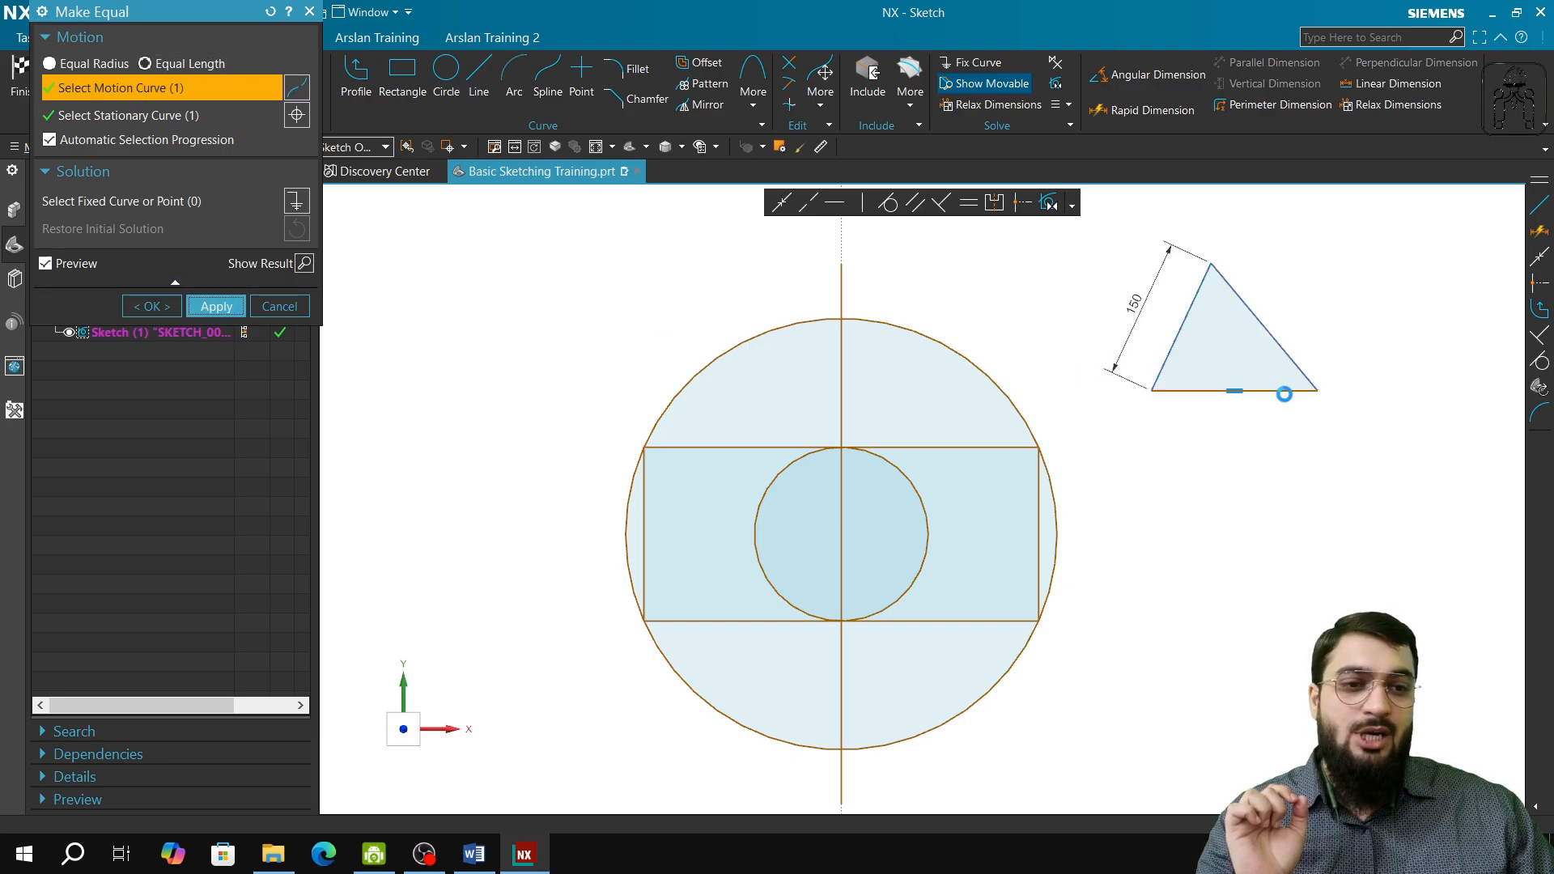
click(1242, 390)
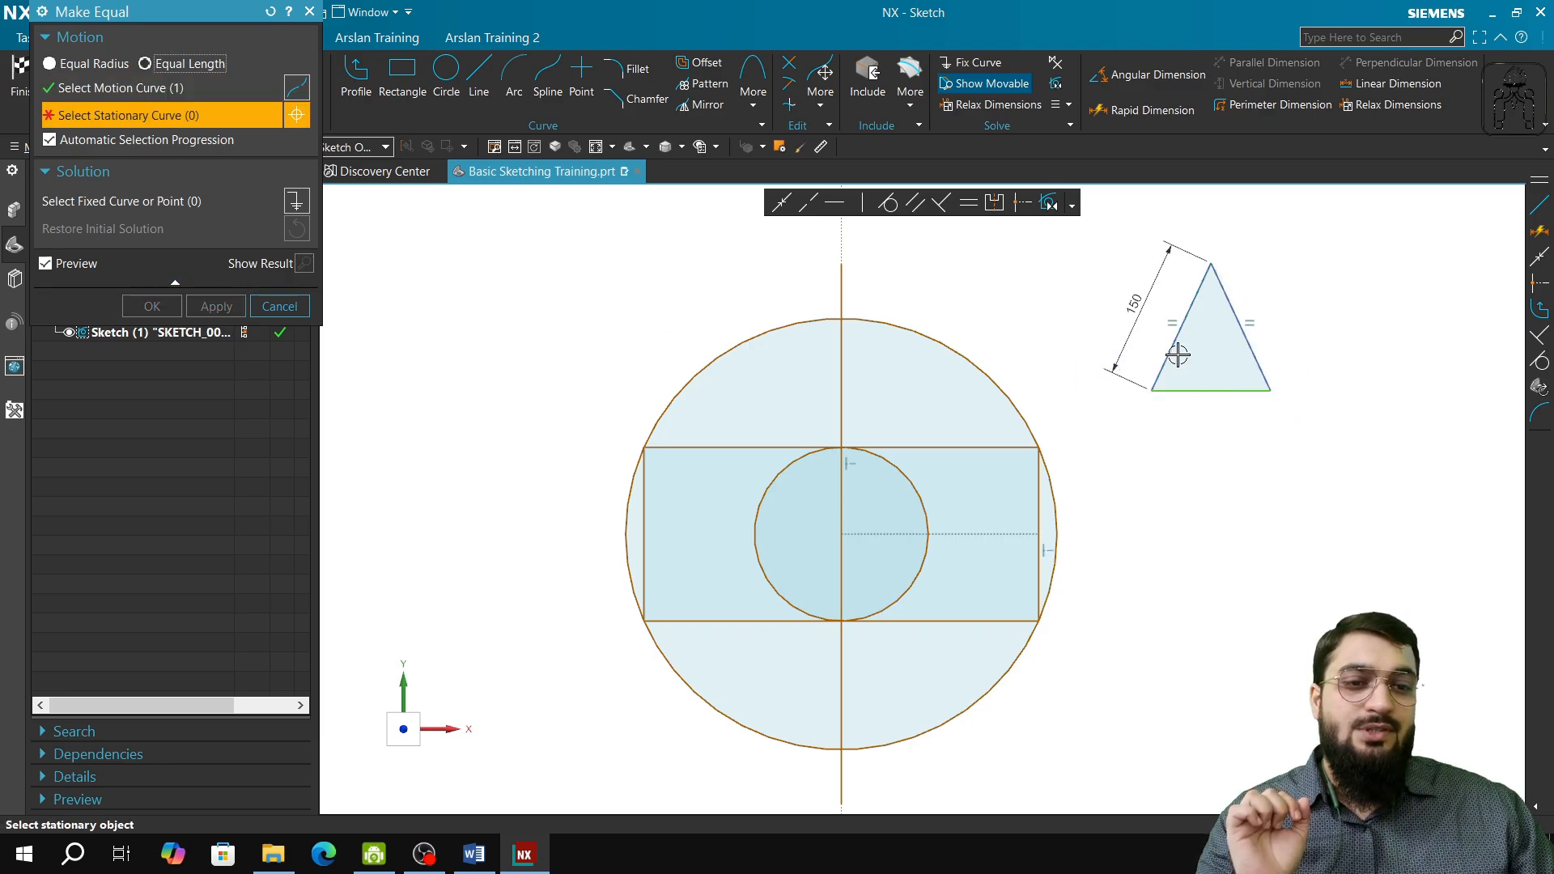
click(1170, 339)
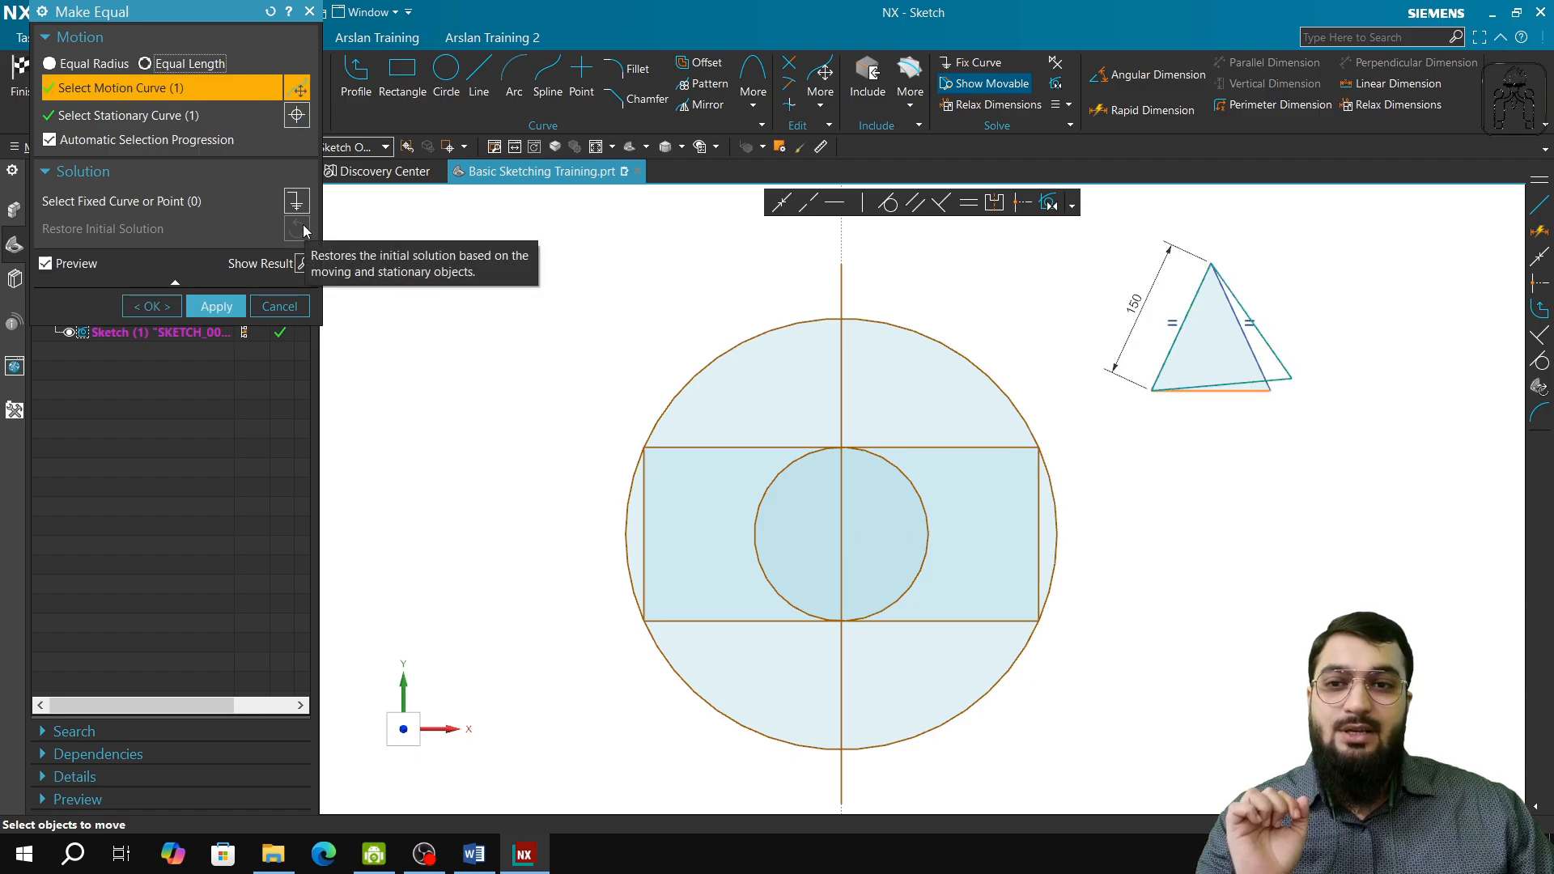
click(274, 13)
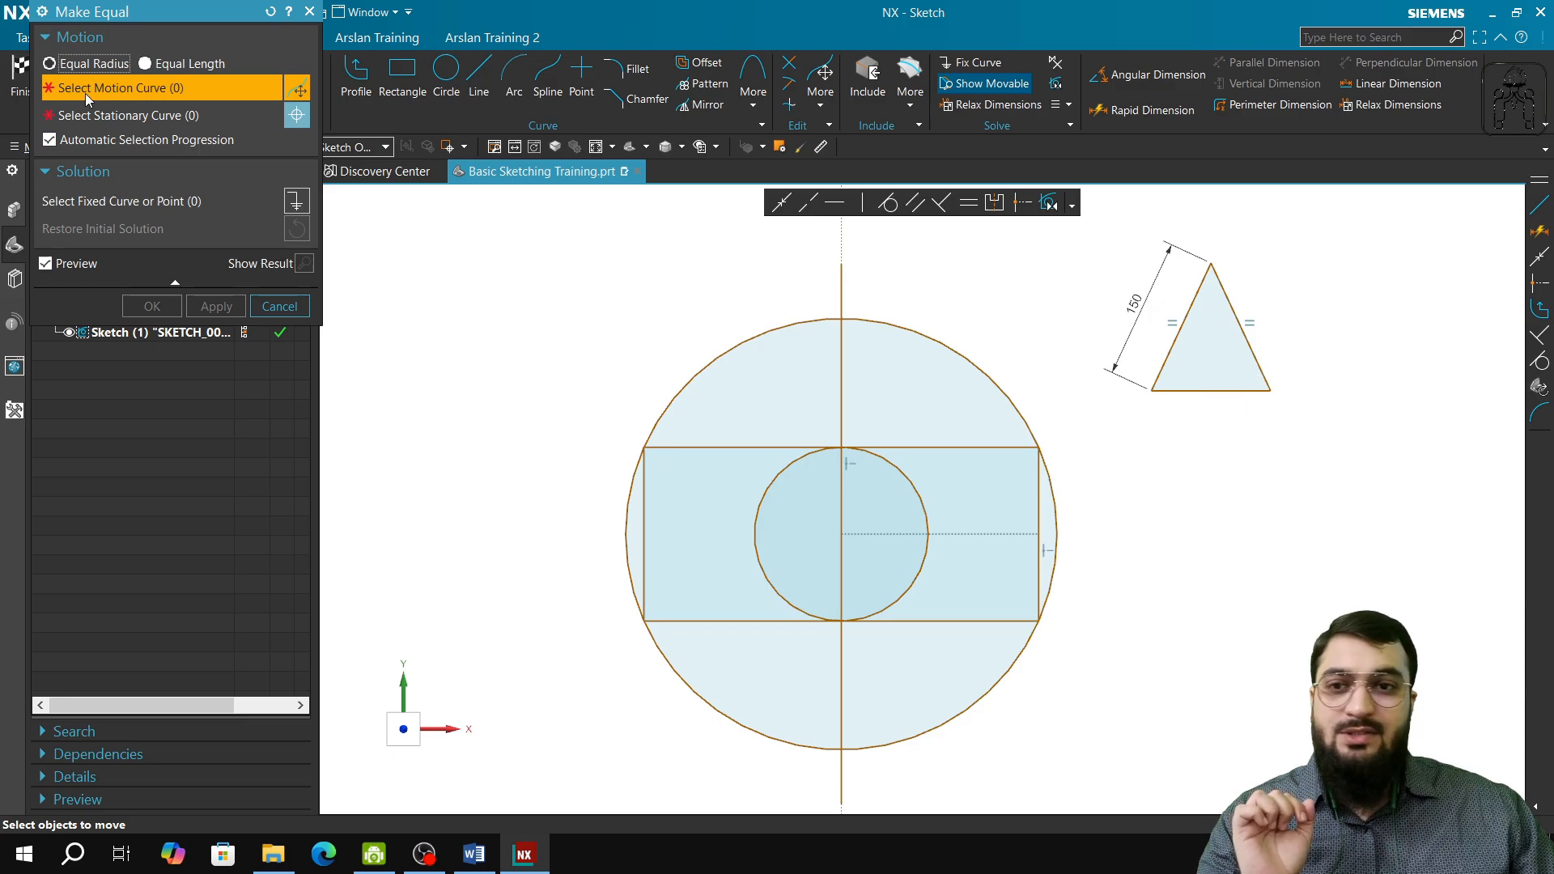
- Make the triangle's base equal in length to its left side with an Equal Length relation
click(160, 65)
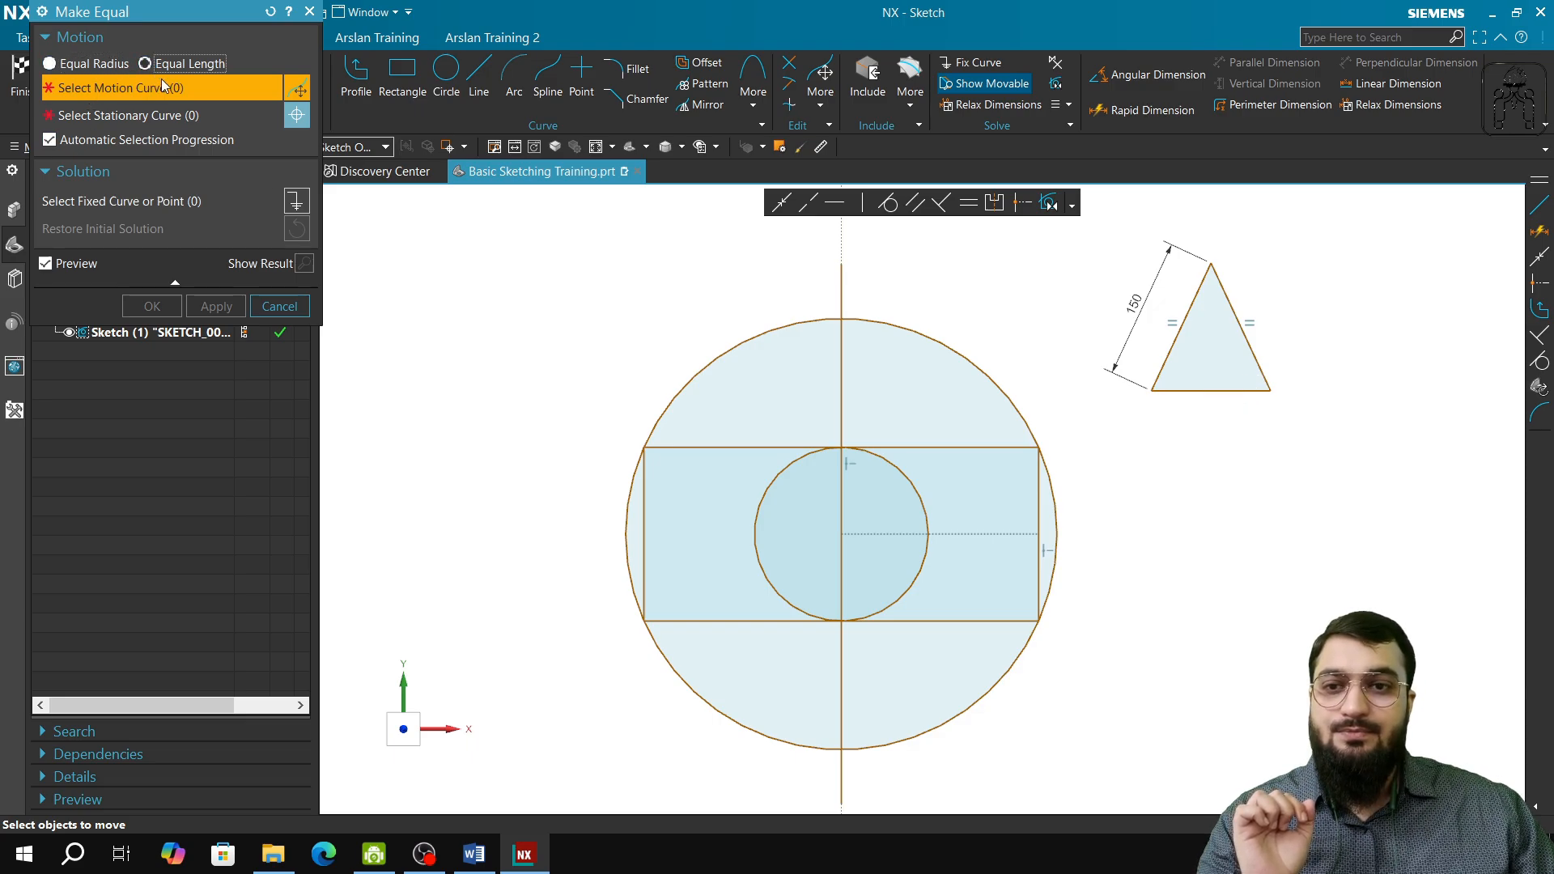
click(1225, 390)
click(1176, 346)
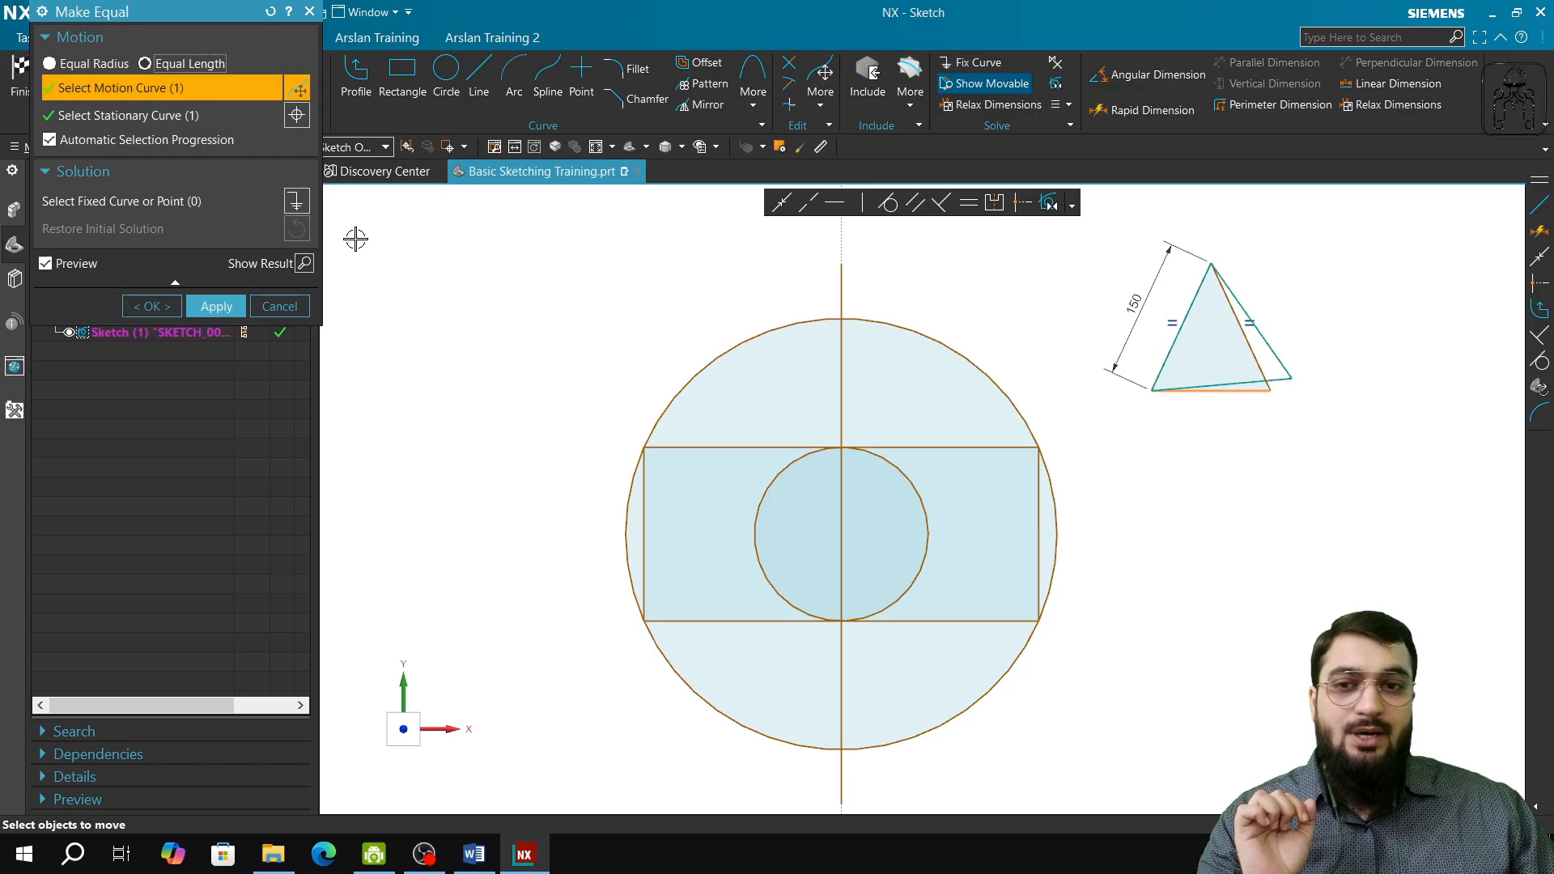
click(215, 306)
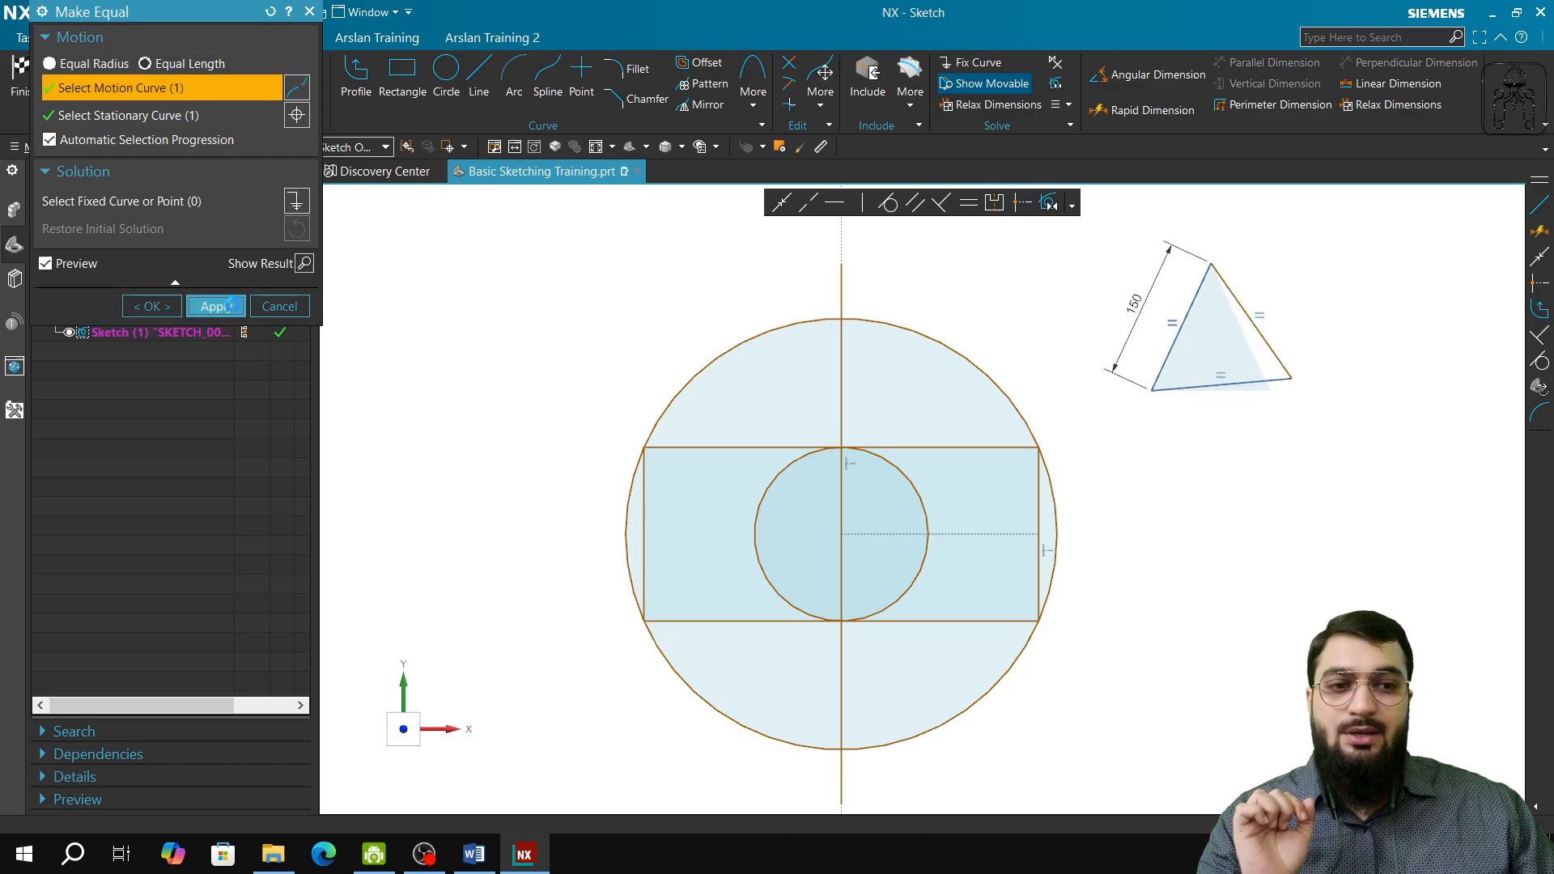
click(278, 306)
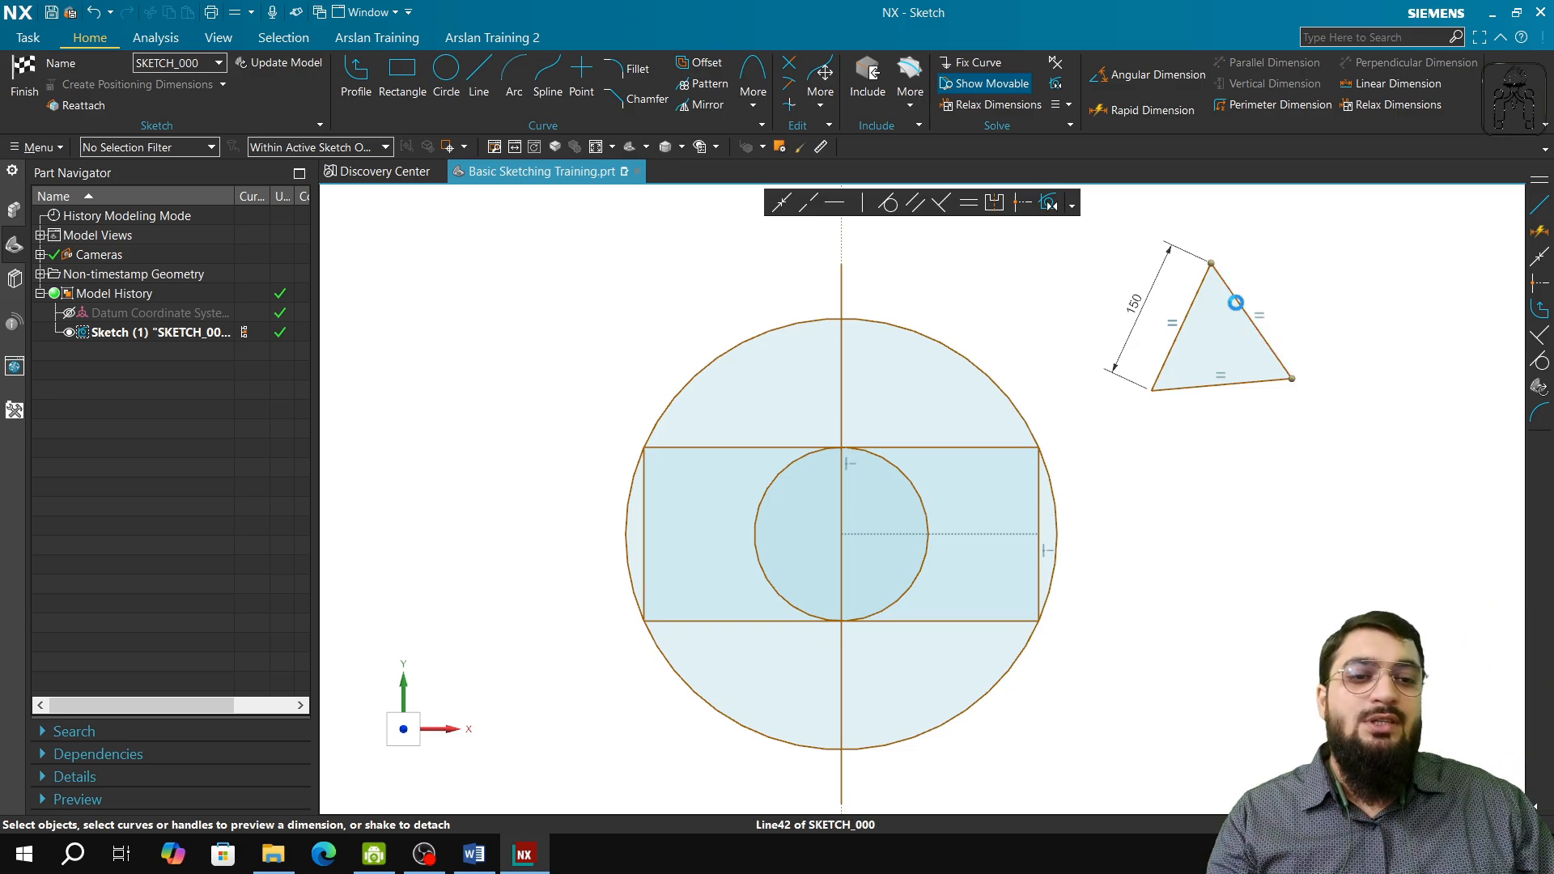
- Check the preview dimensions of the triangle's right side and add a length dimension of 150 to its base
click(1236, 303)
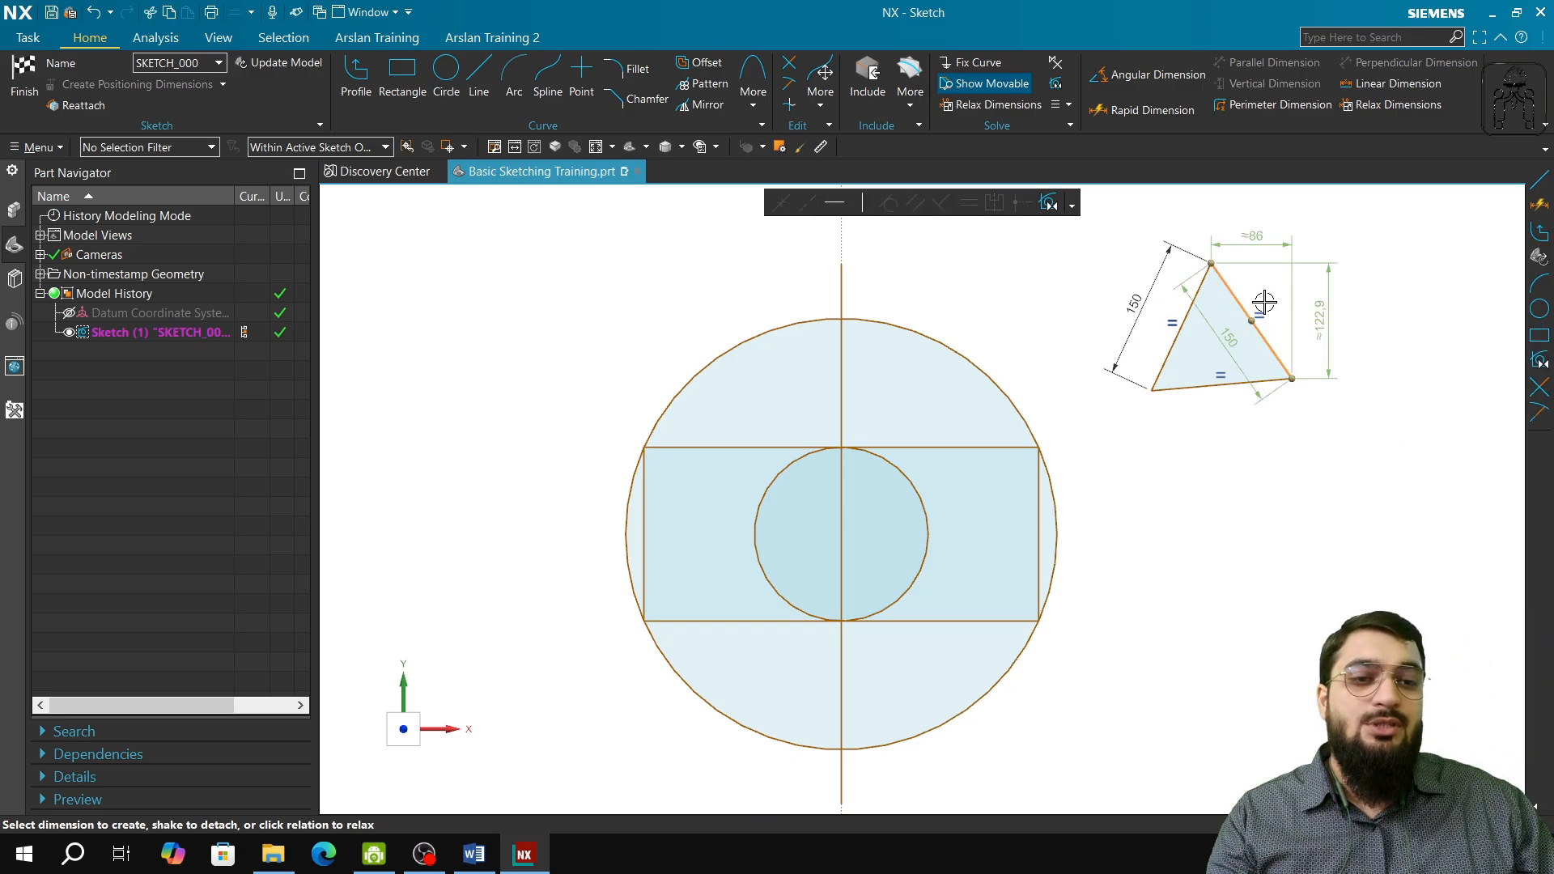
click(1201, 386)
key(Escape)
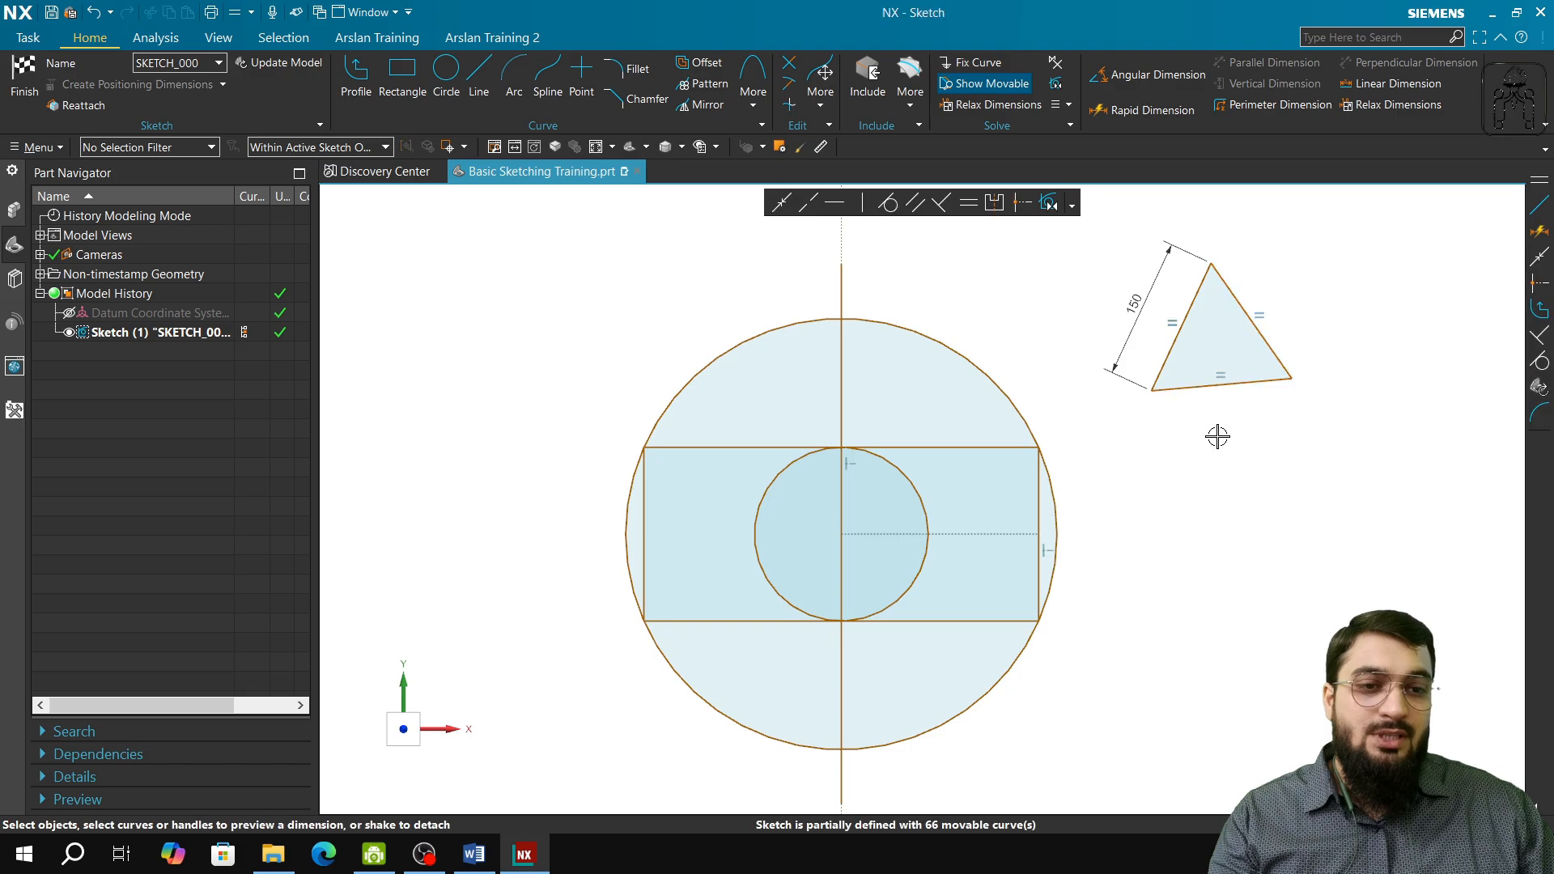
click(1221, 397)
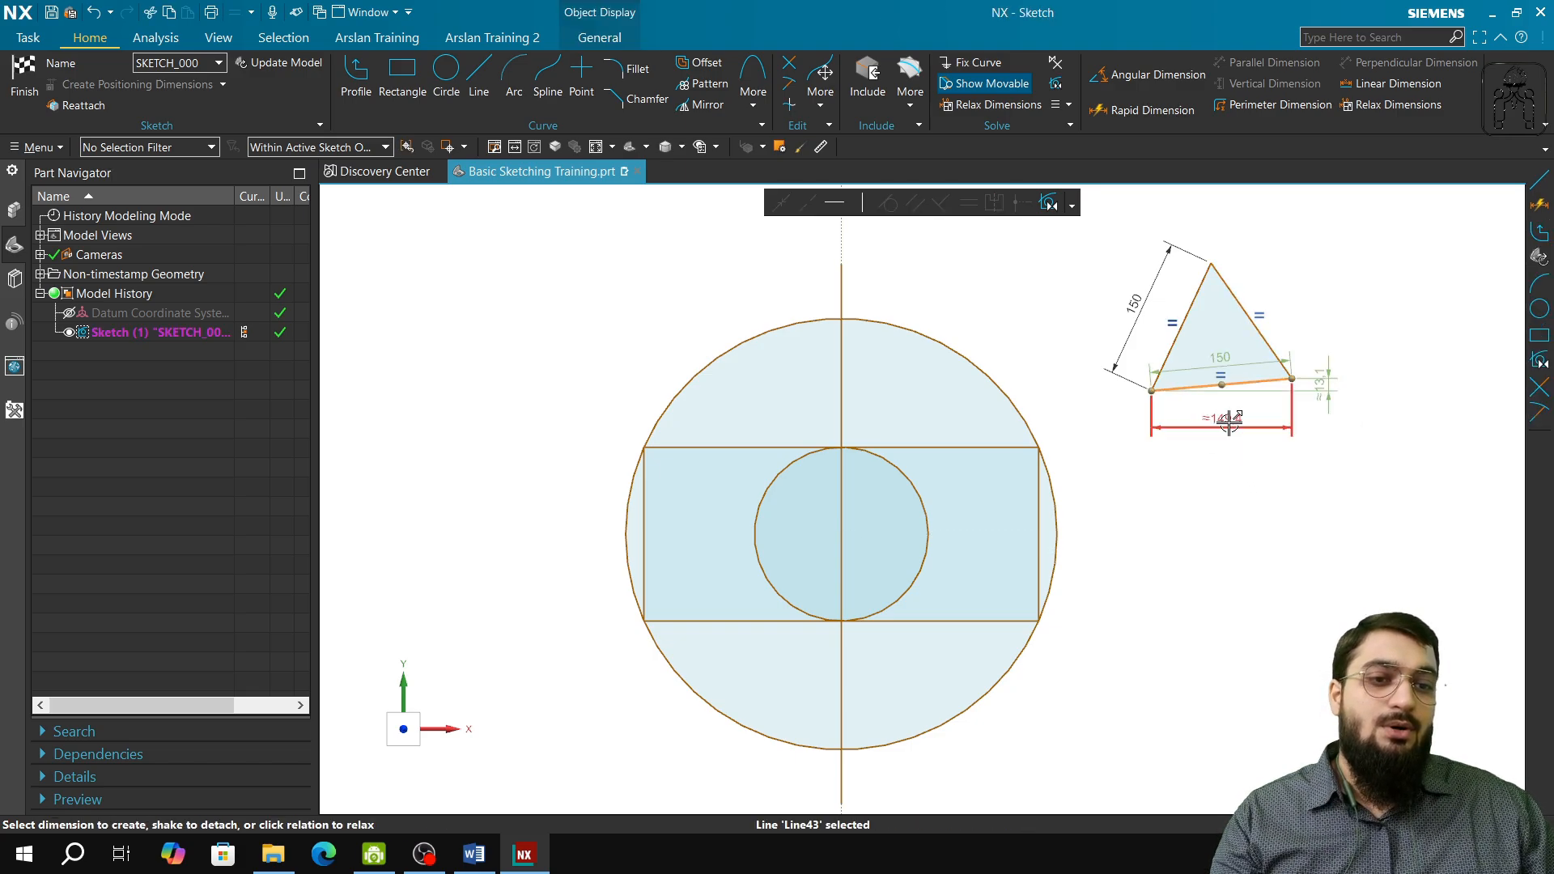
click(1220, 358)
key(Return)
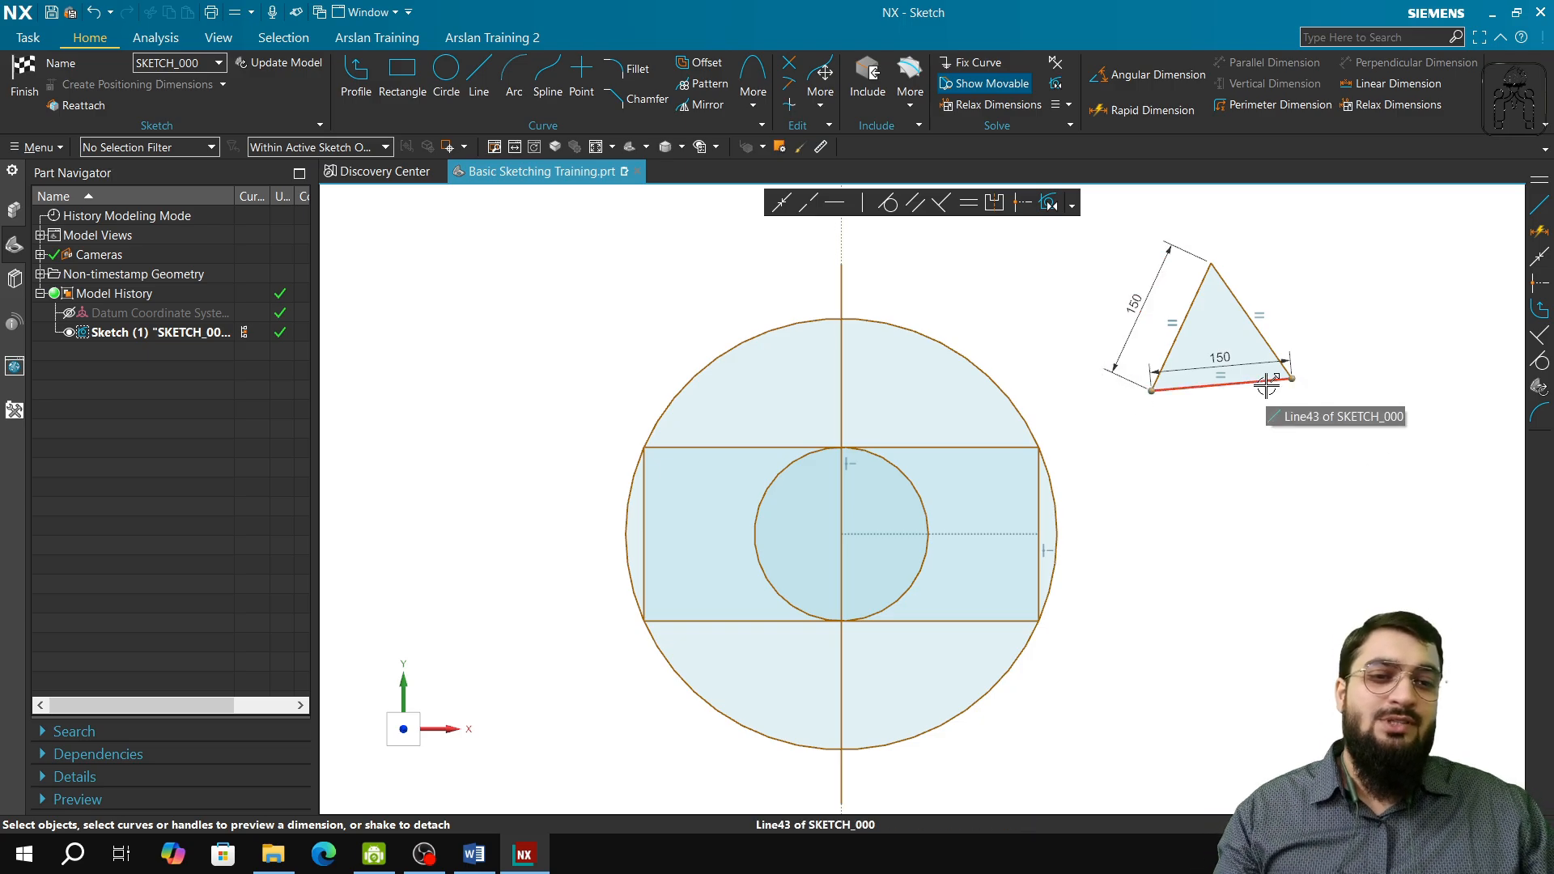
- Make the triangle's base horizontal and move the dimensions of the base and left side farther outside the triangle
click(834, 204)
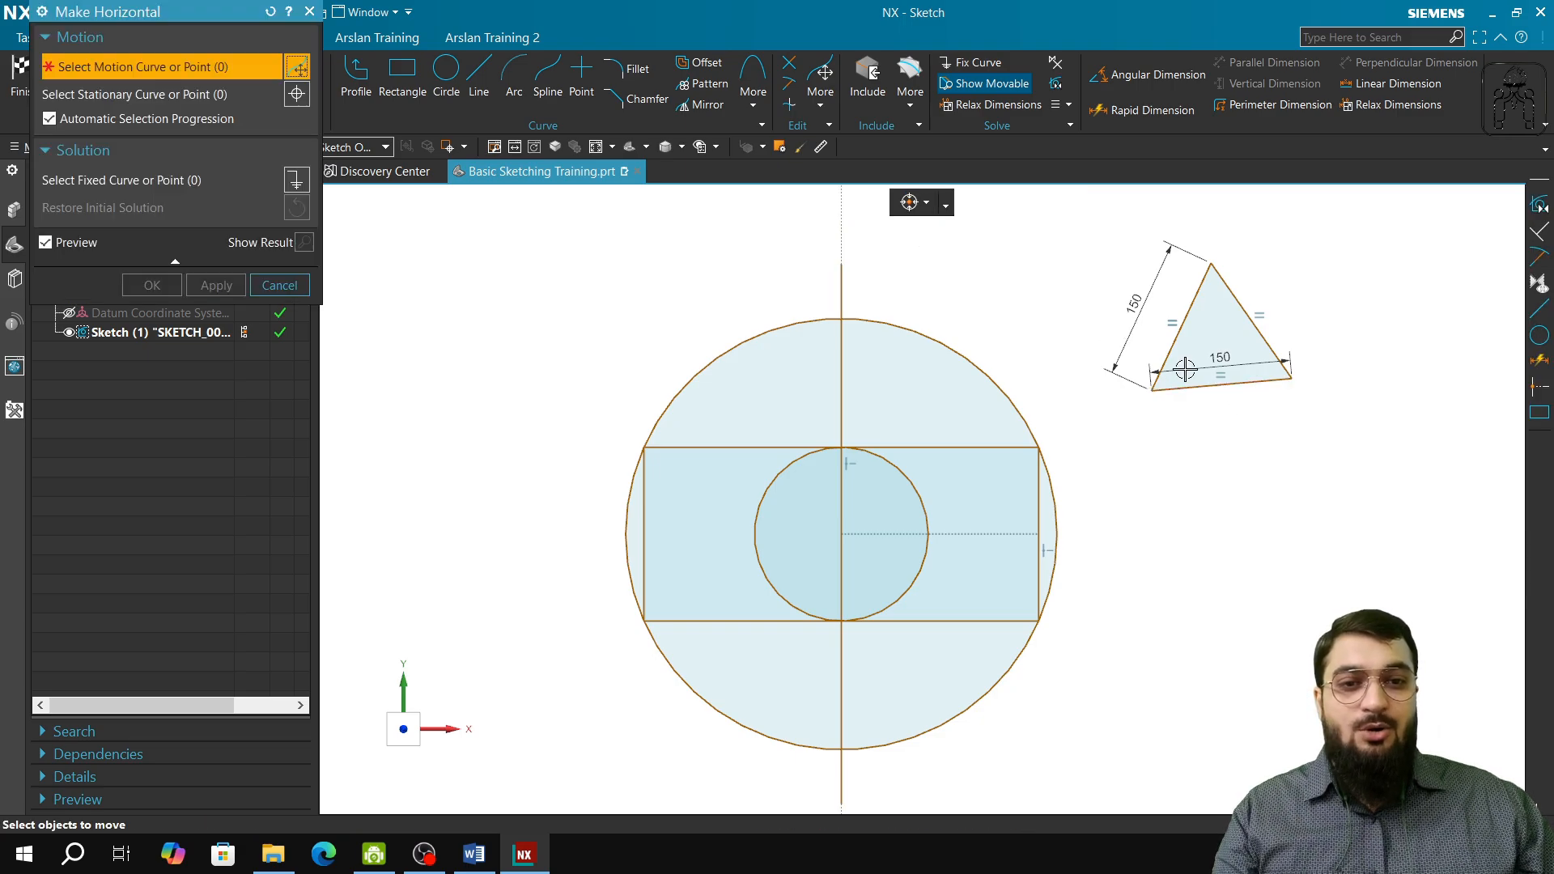
click(1256, 383)
click(217, 285)
click(288, 12)
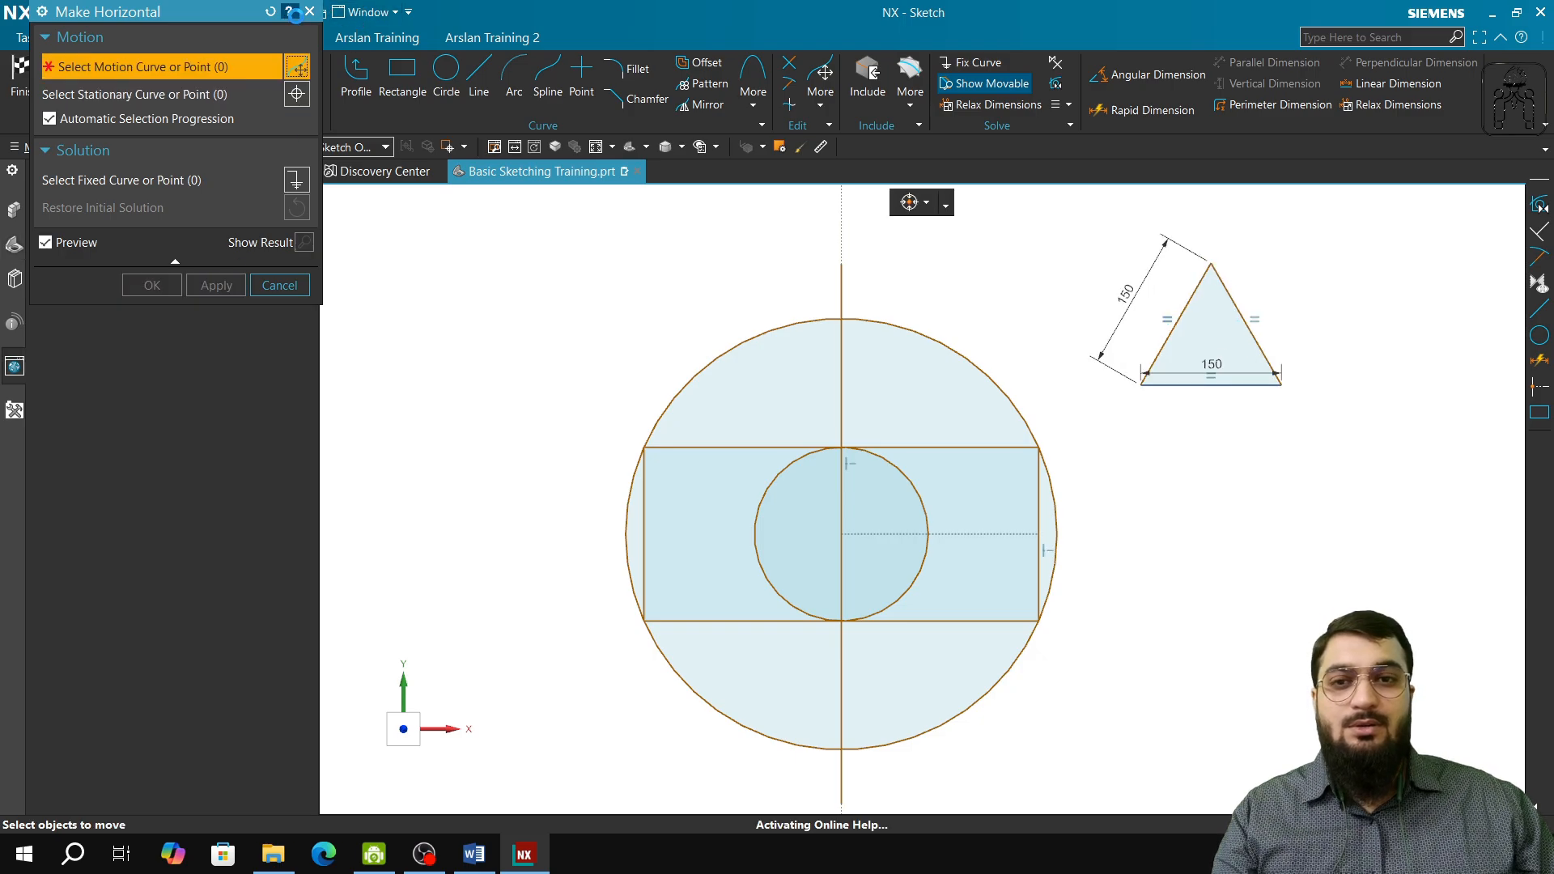
click(309, 11)
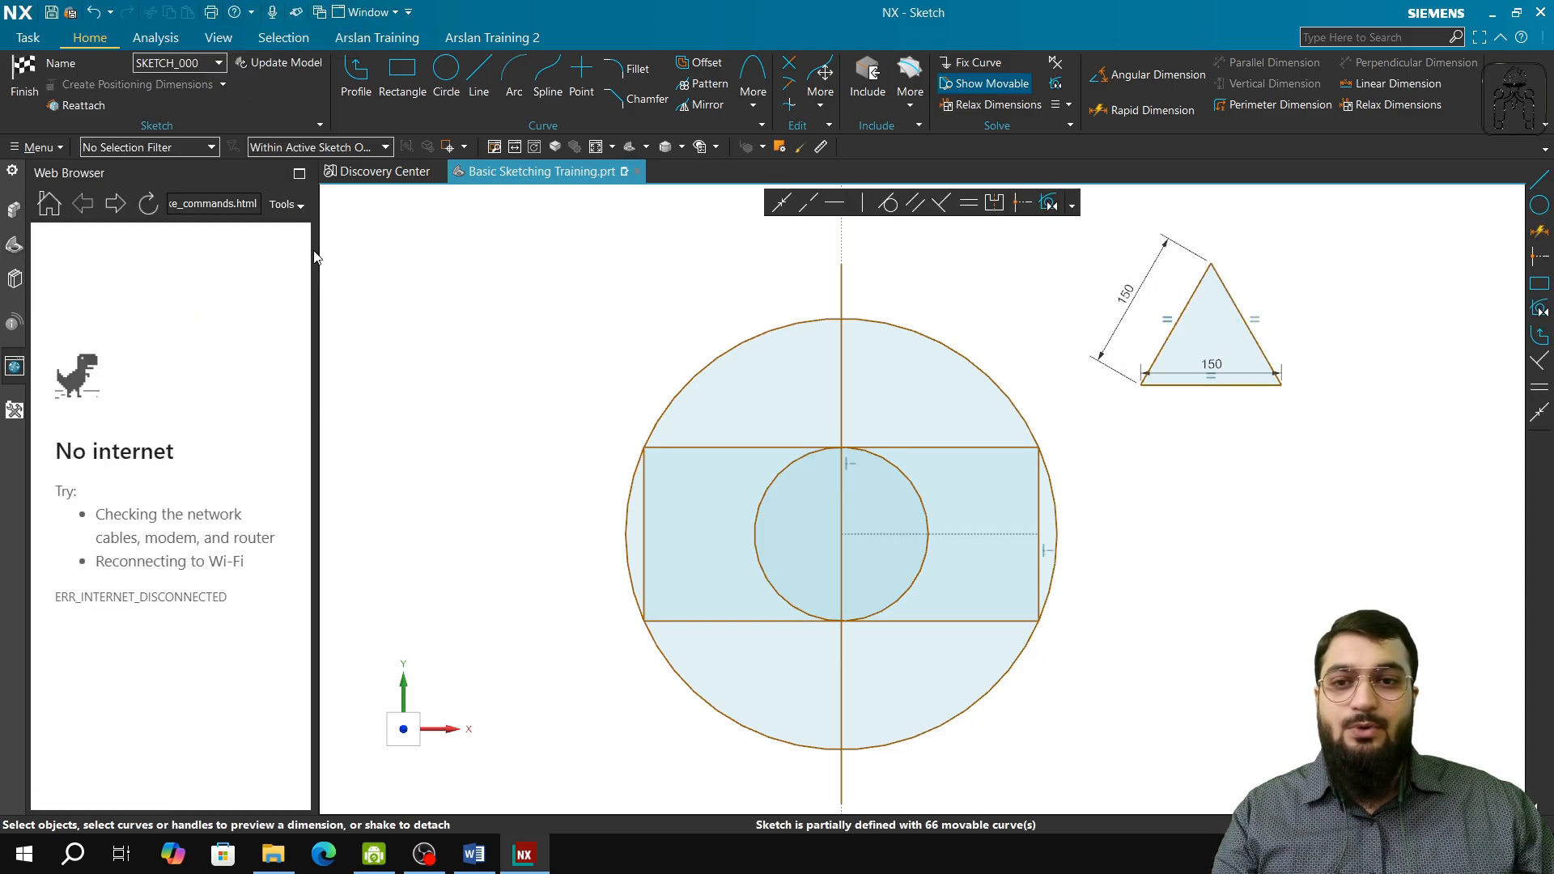
click(15, 242)
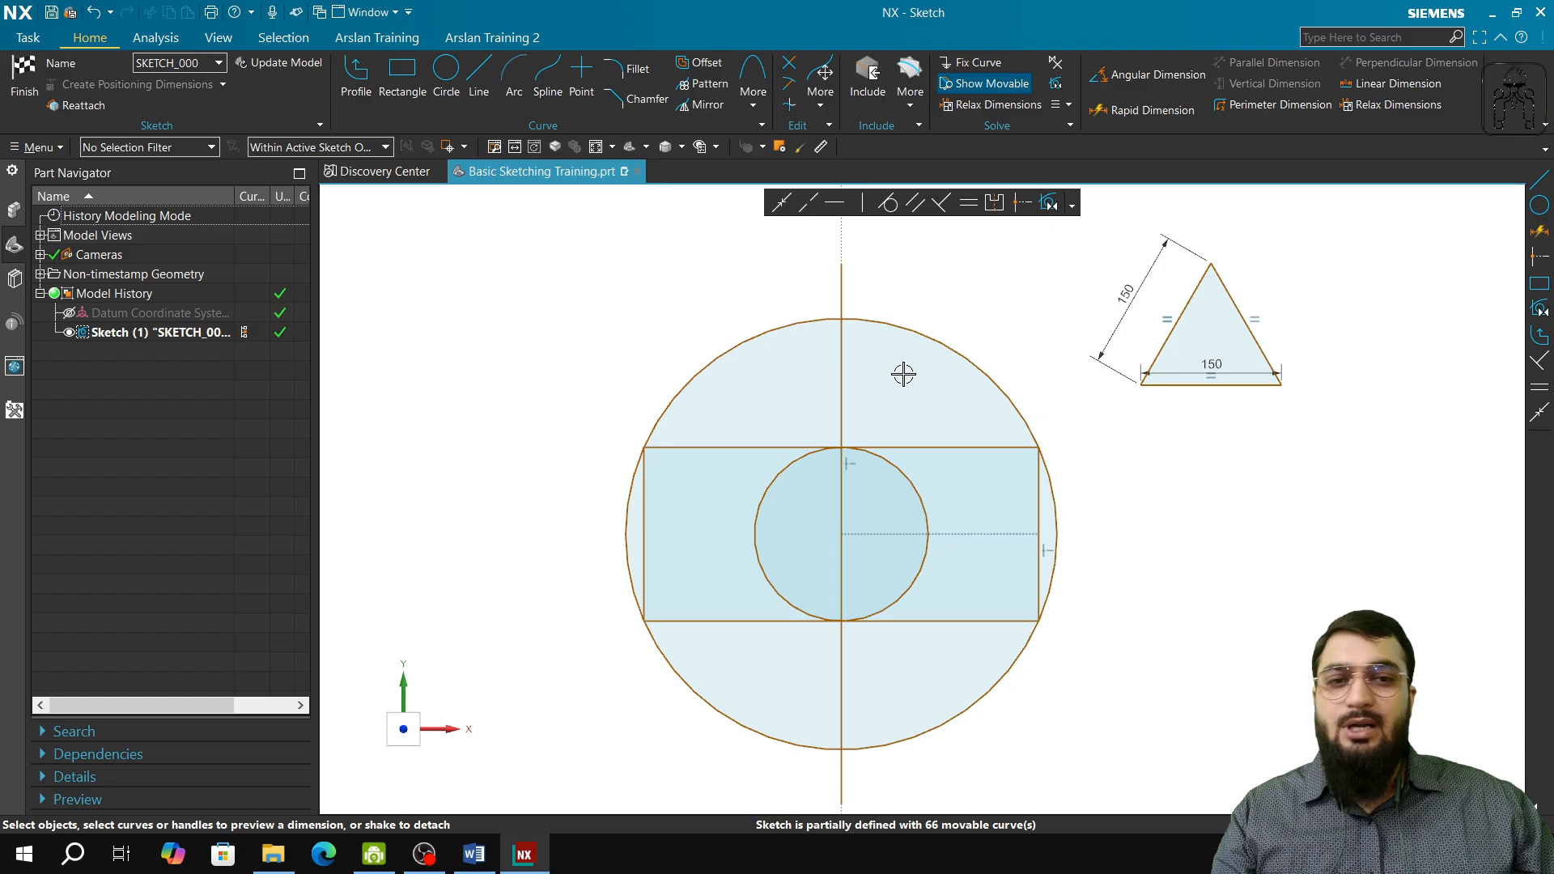
drag(1212, 368, 1207, 527)
drag(1121, 292, 1052, 232)
click(446, 73)
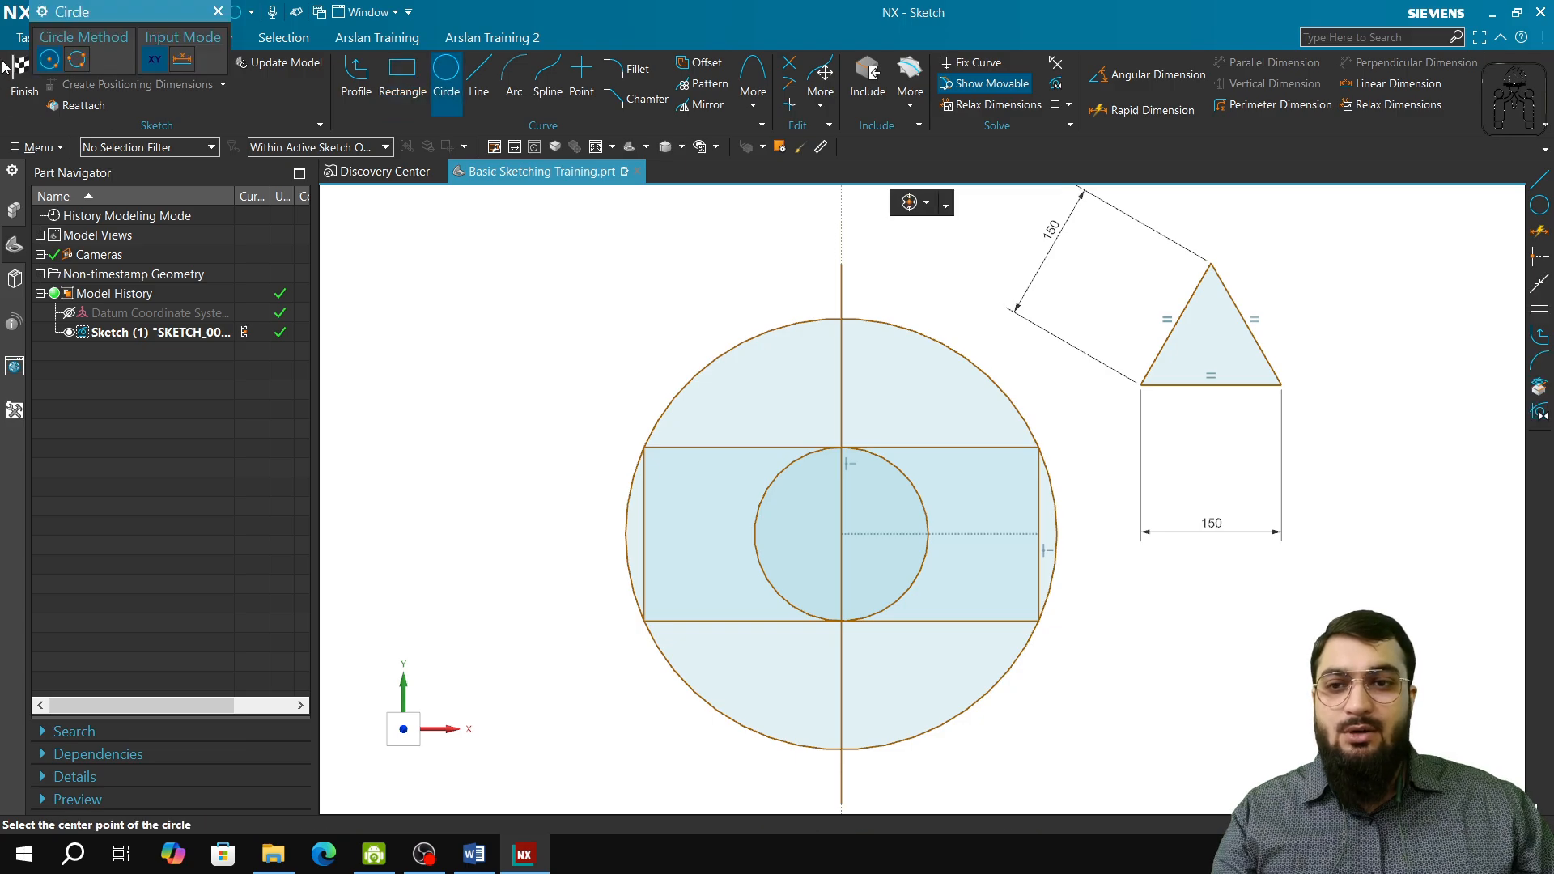
scroll(1191, 410, up, 3)
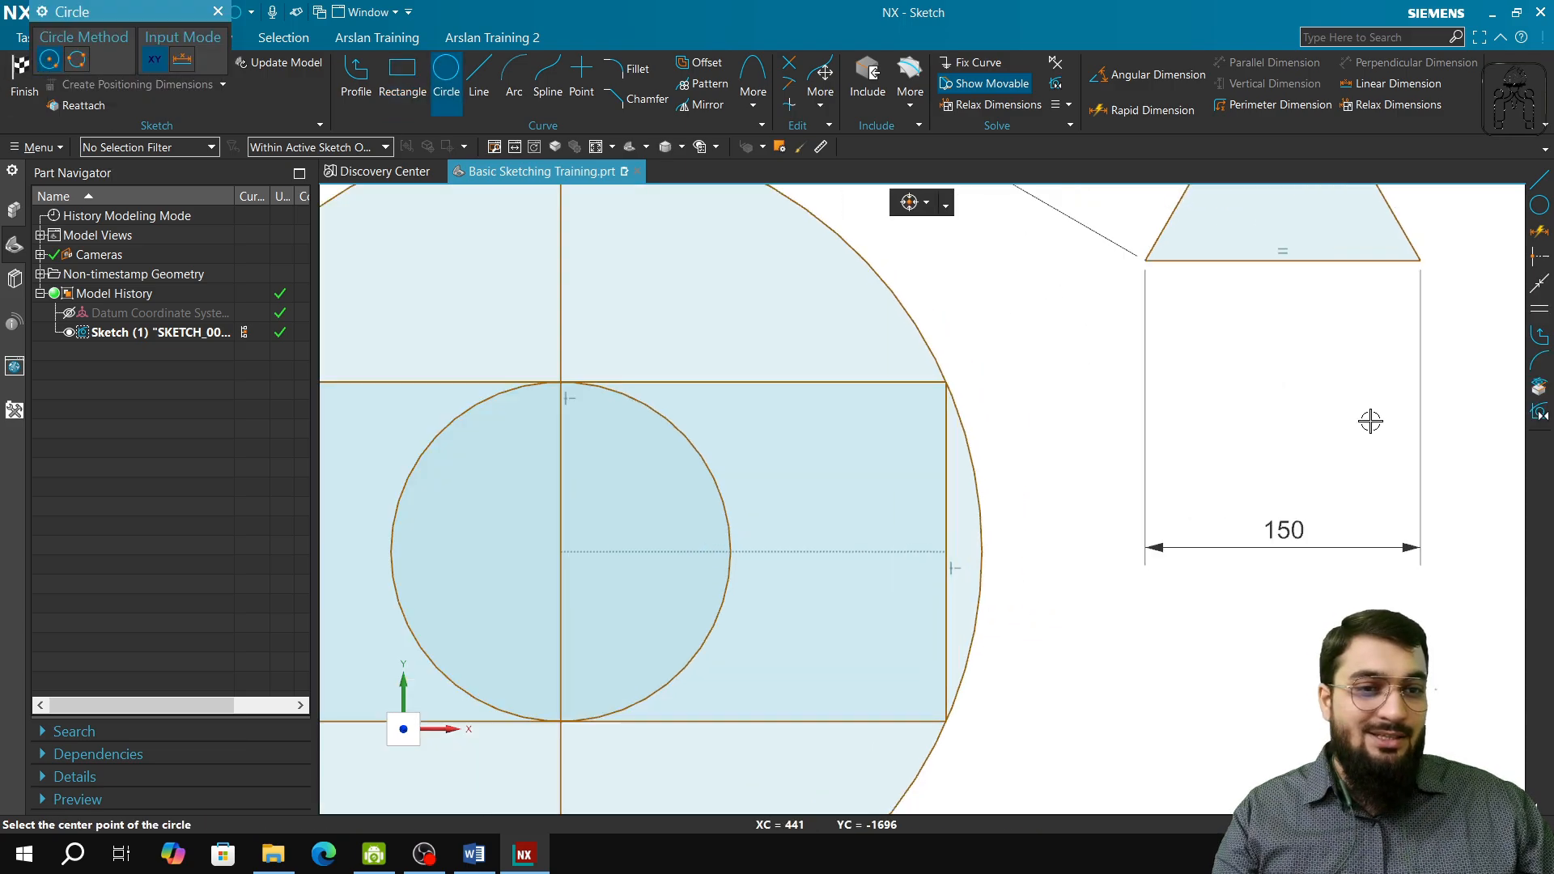
shift+middle_drag(1292, 601, 1202, 797)
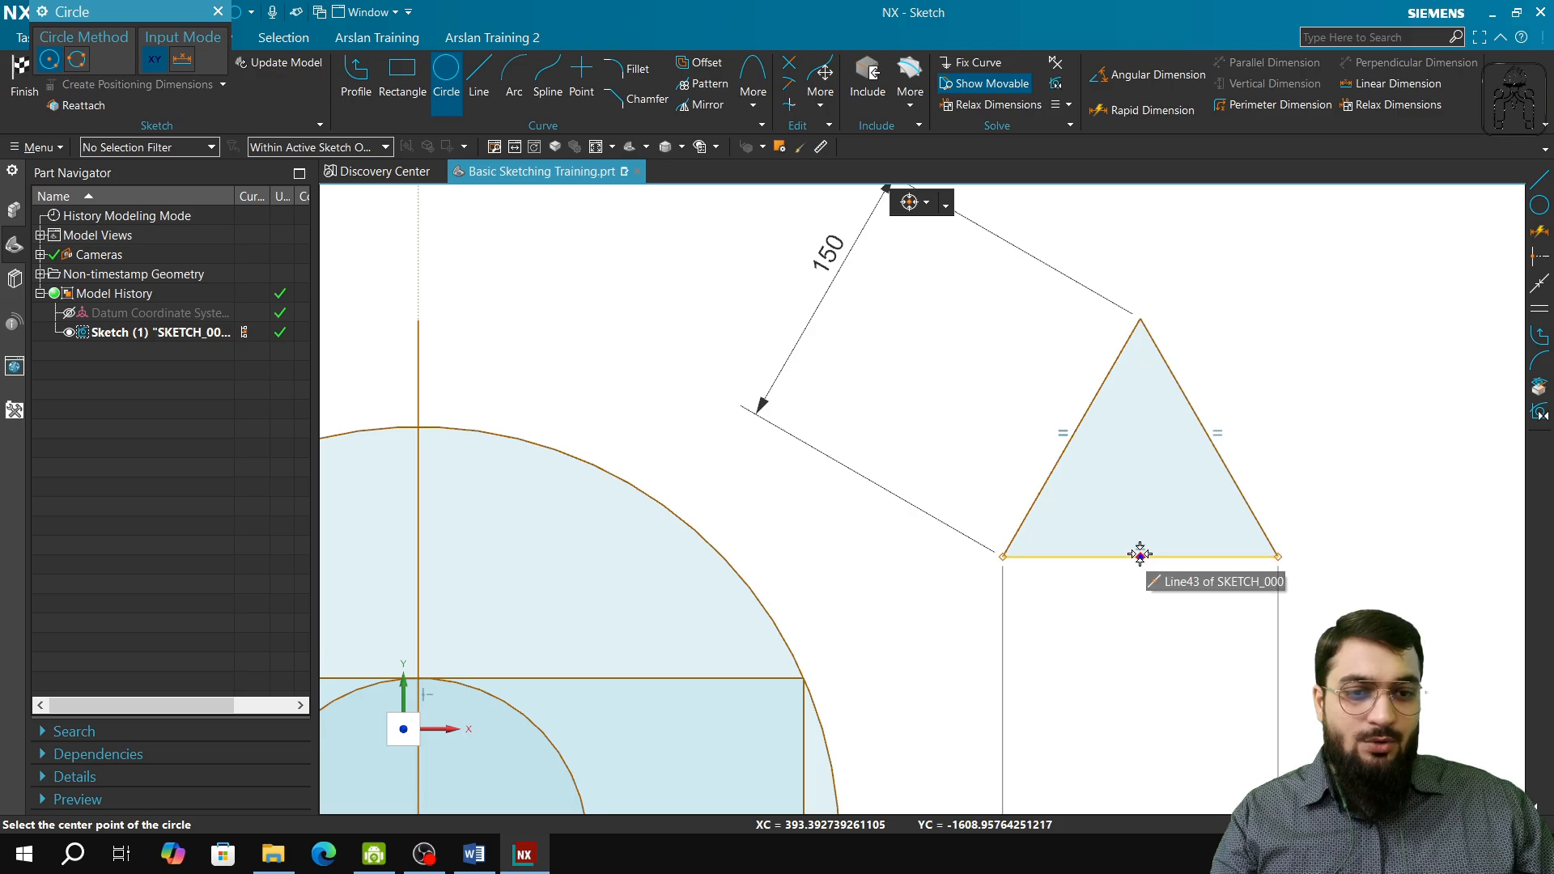
click(1142, 464)
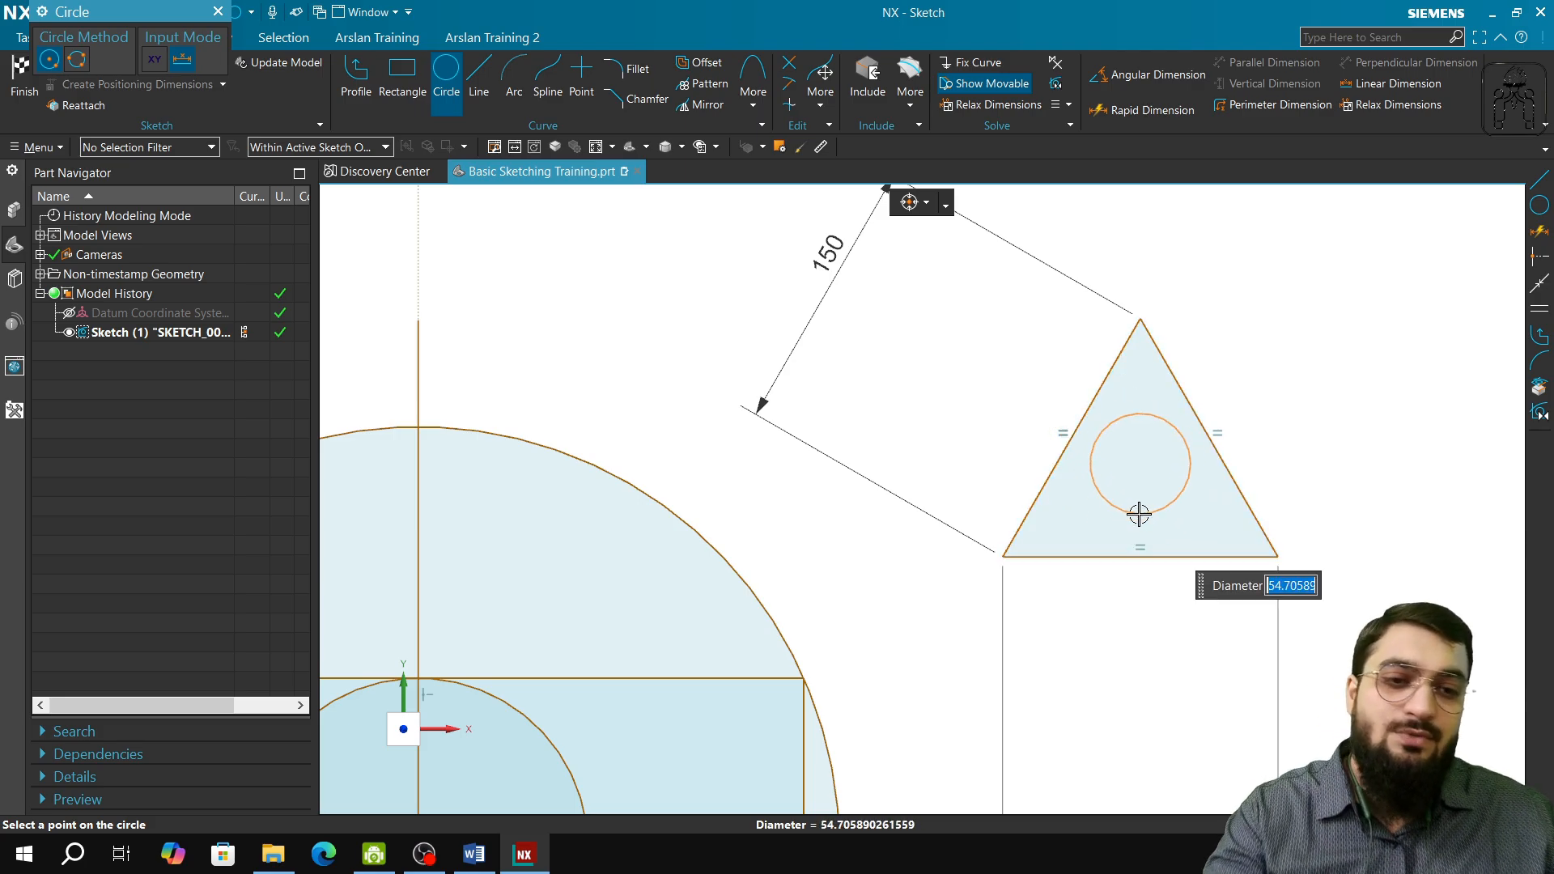
key(Escape)
key(Escape)
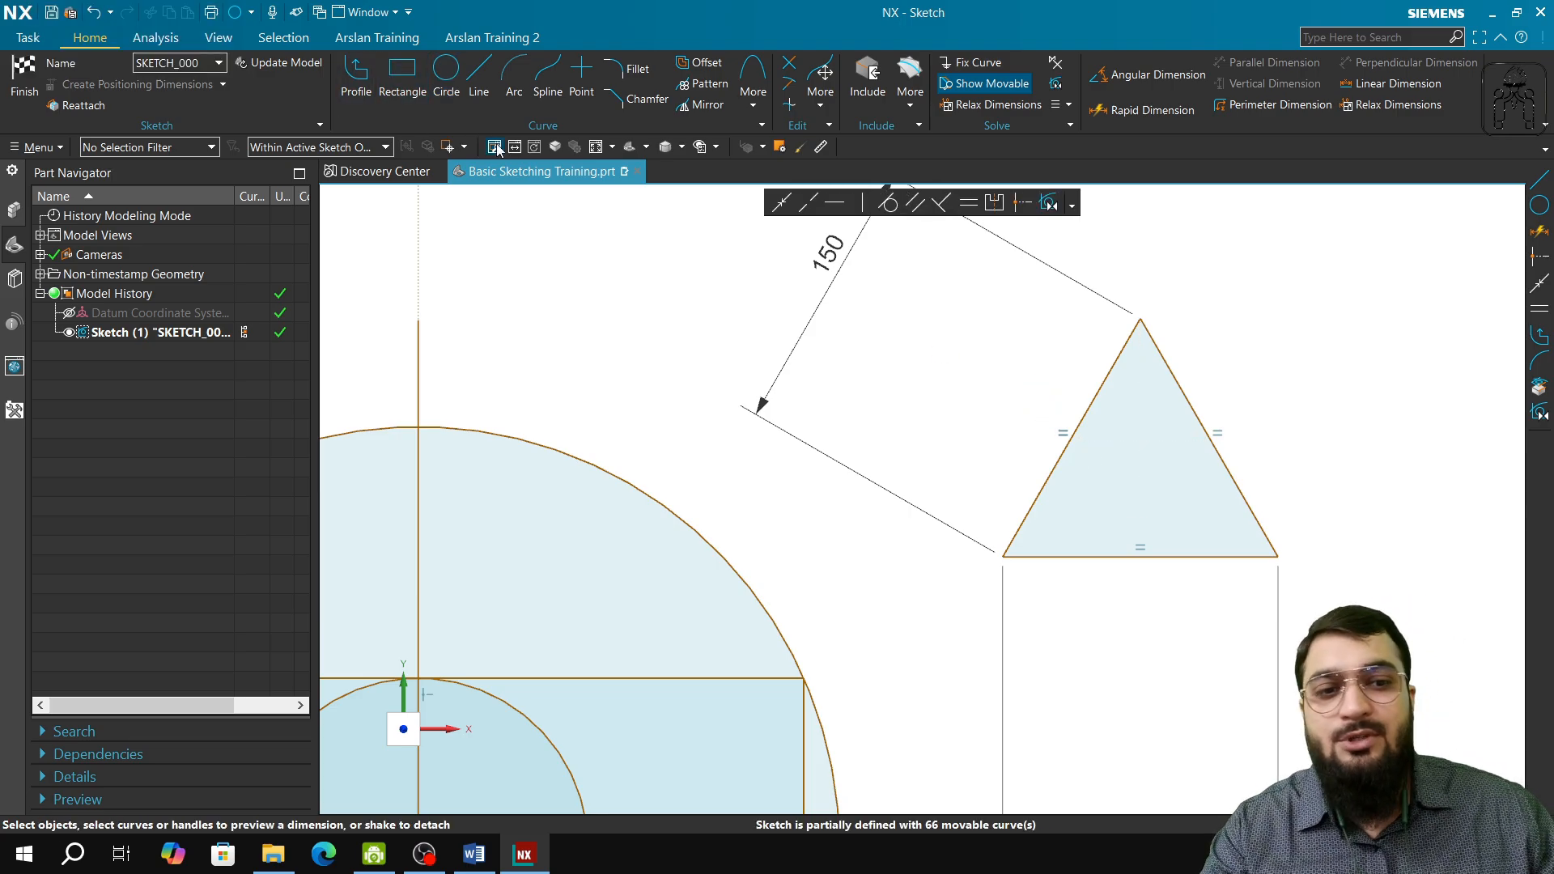
- Draw a line about 43.3 long at 330° from the left side's midpoint to the triangle's centre, and another from there to the right side's midpoint
click(480, 81)
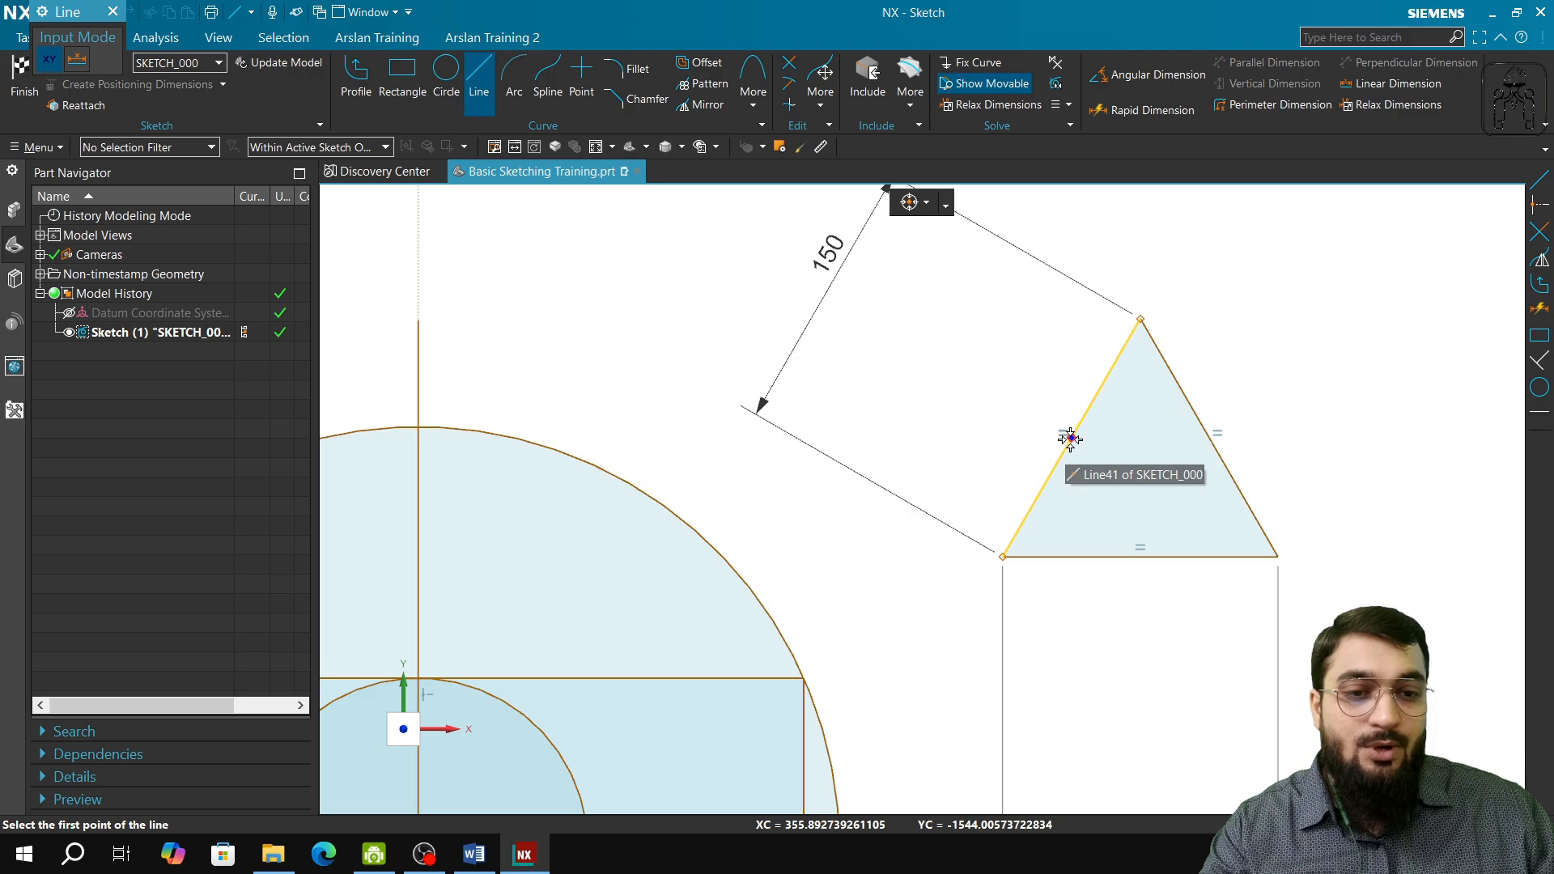
click(1072, 438)
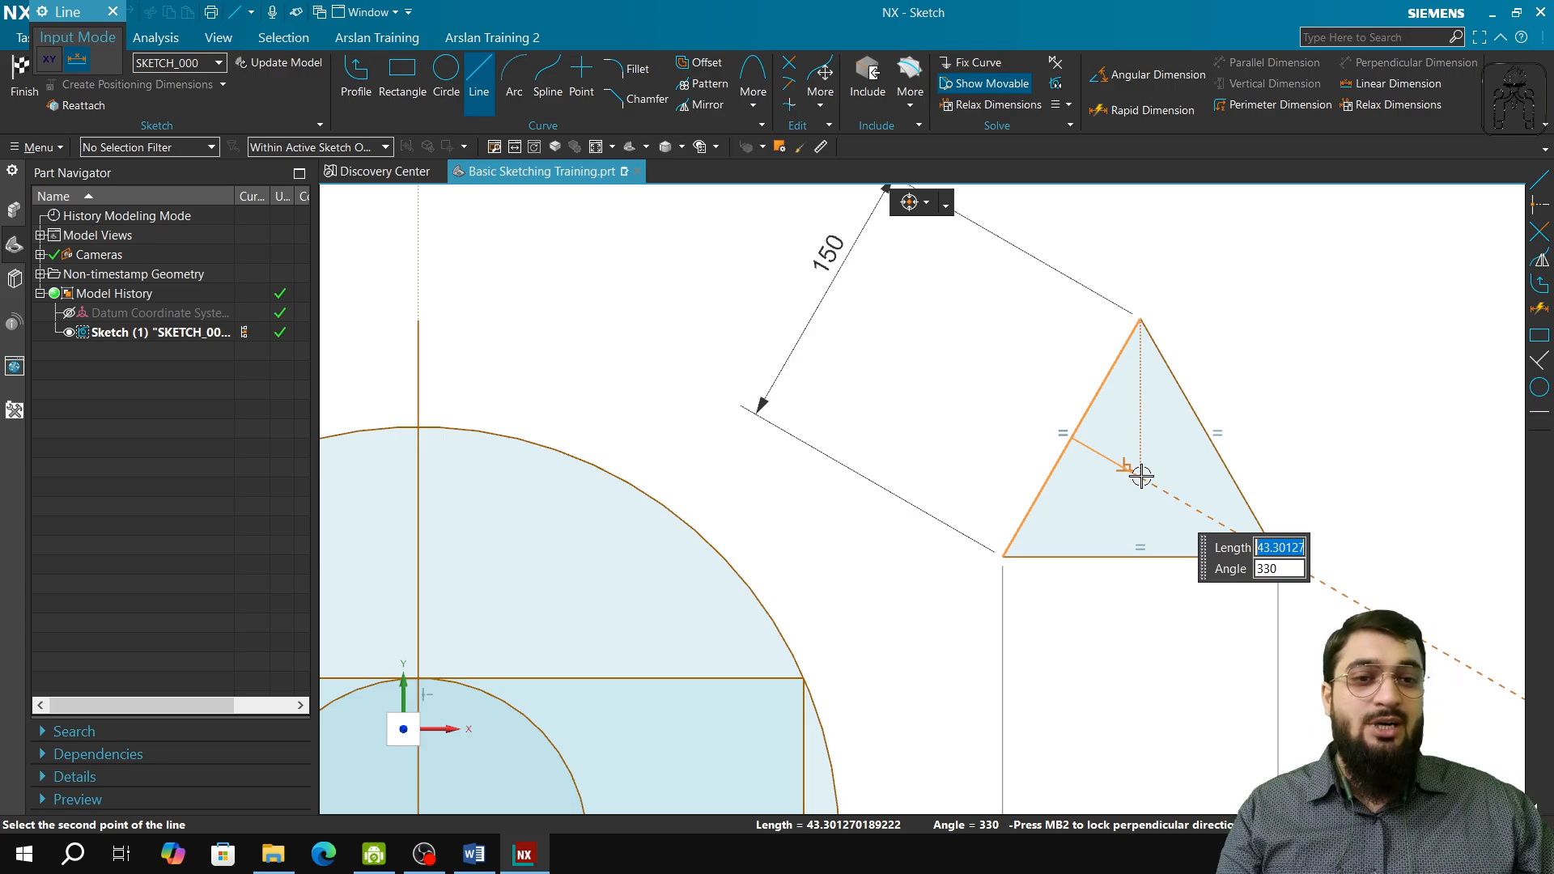
click(1141, 476)
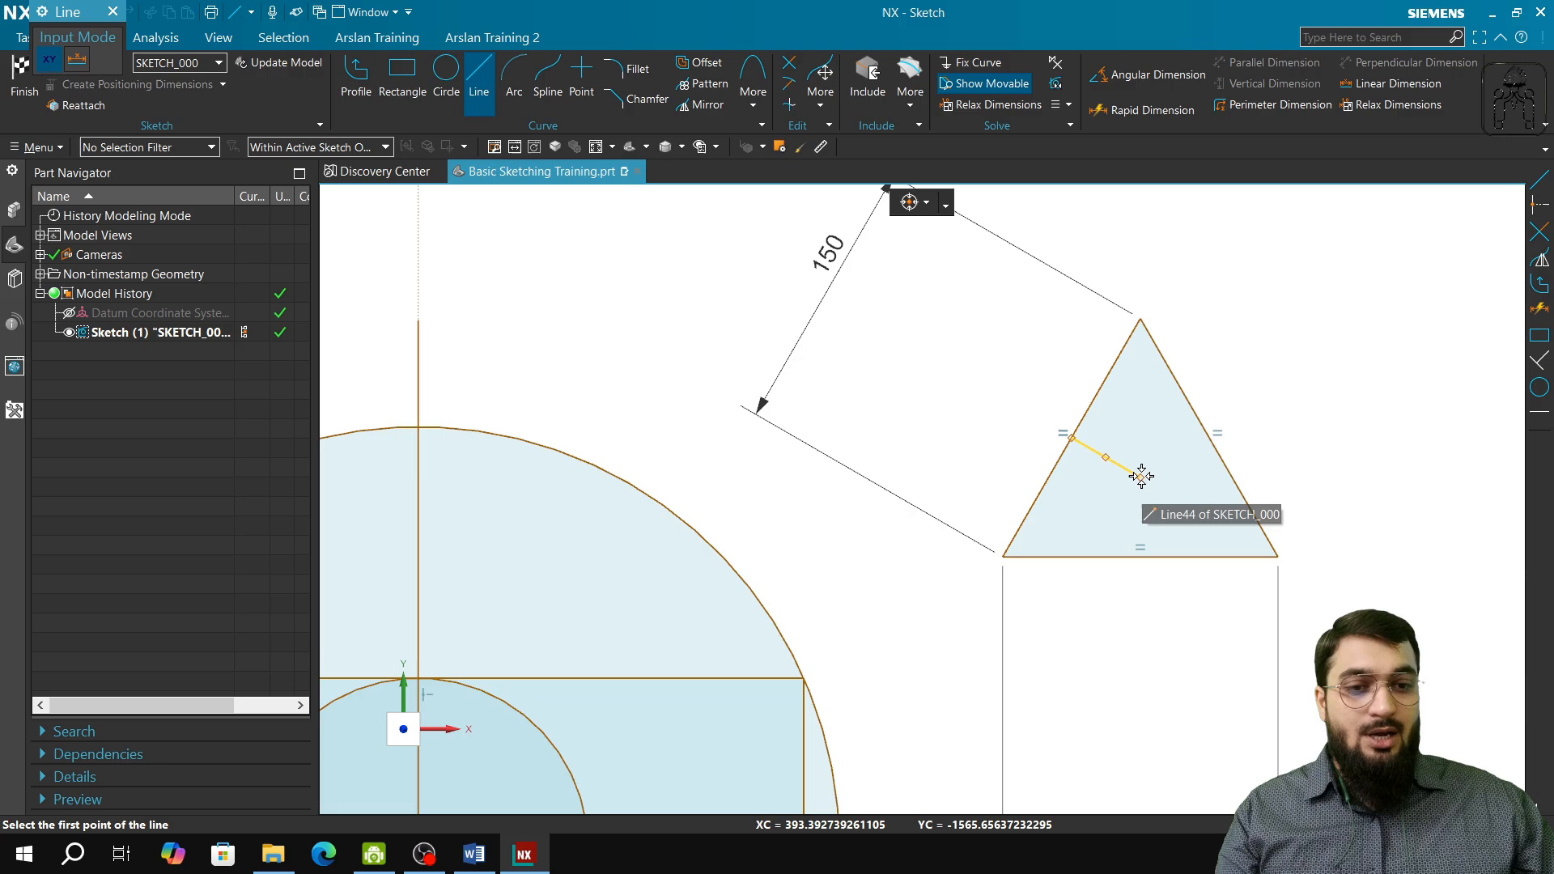
click(1141, 476)
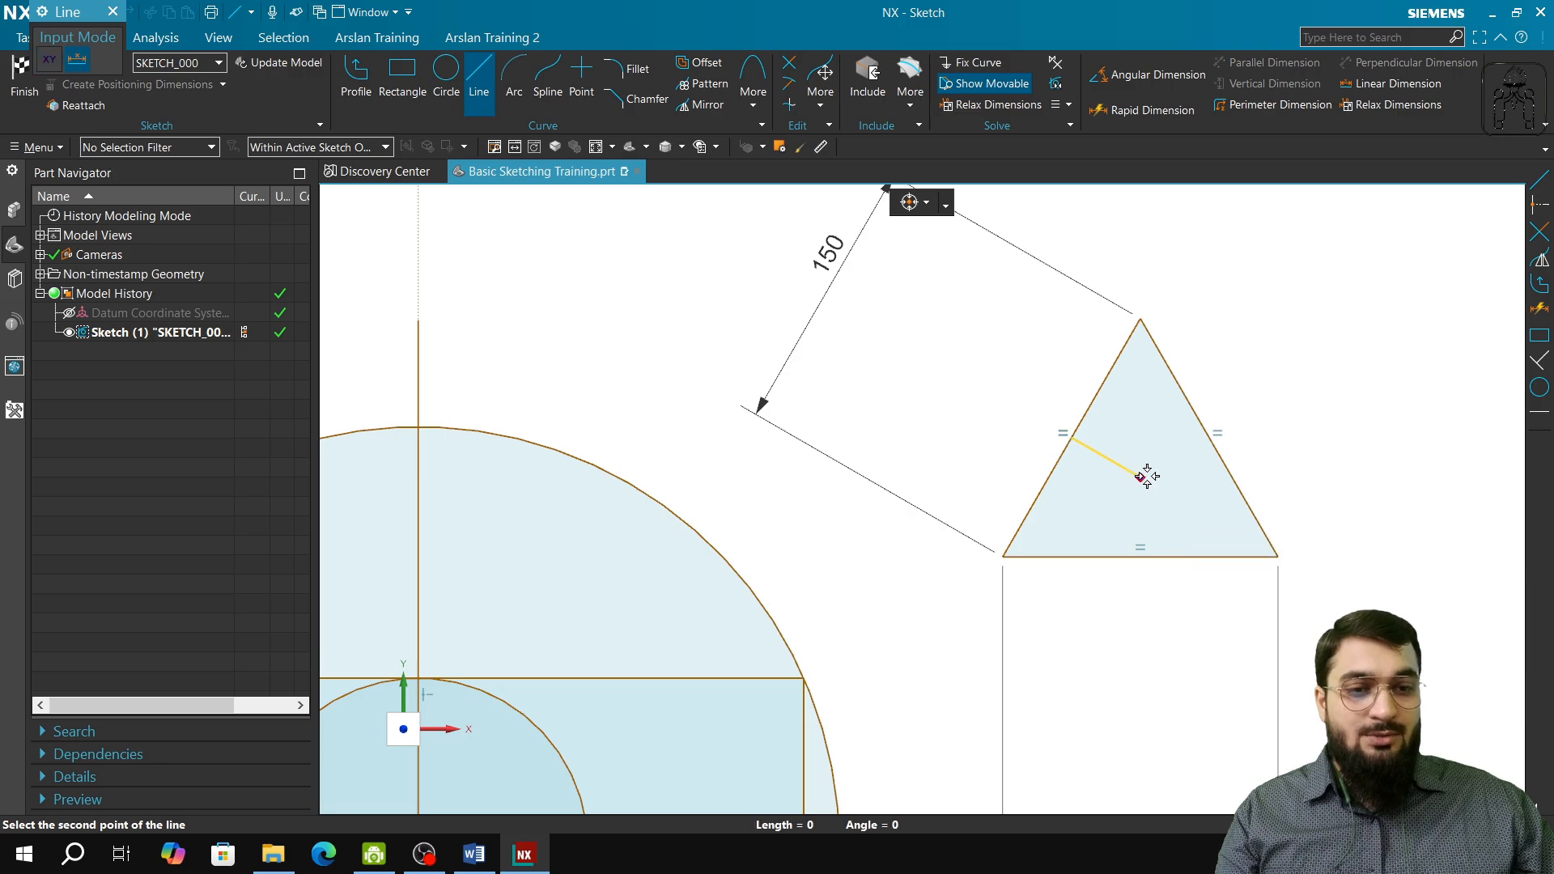
click(1211, 439)
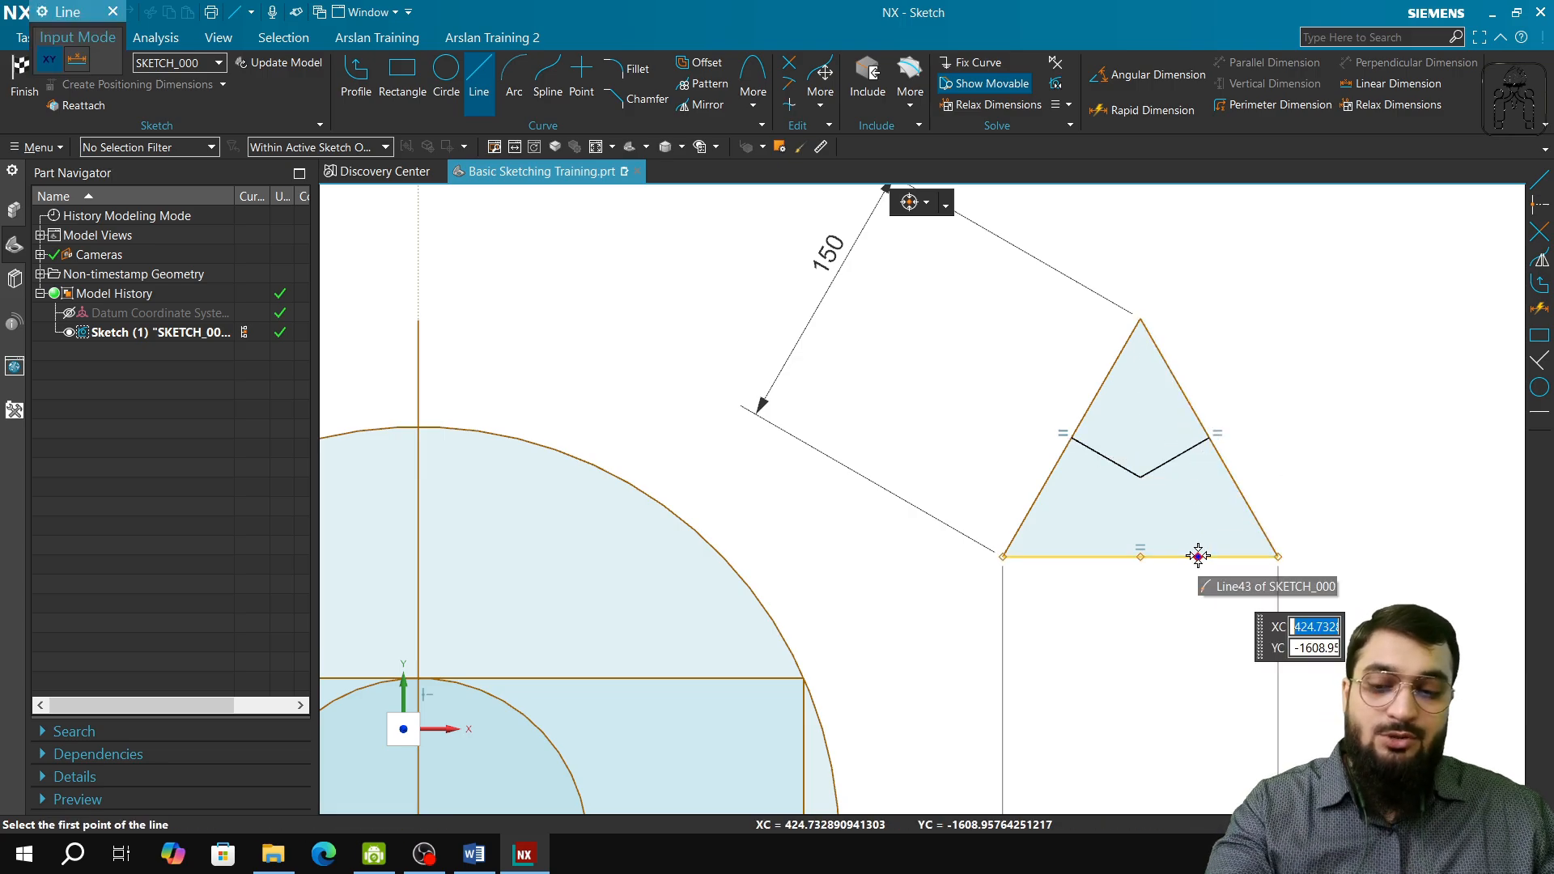
key(Escape)
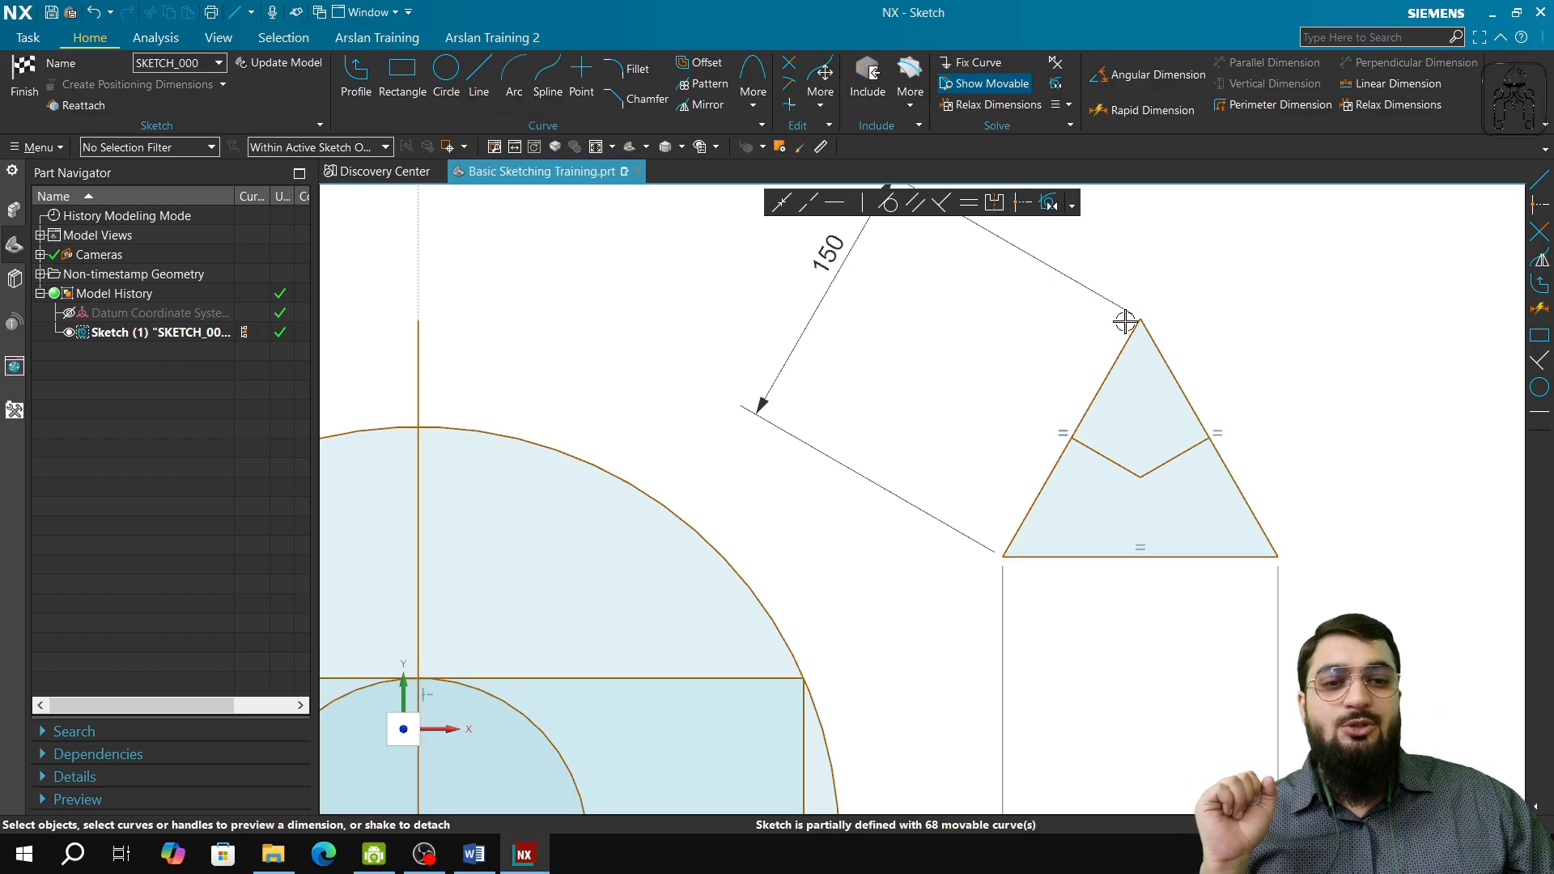
- Examine the preview dimensions of the two inner lines, including length and the angle between them
click(1152, 113)
click(1104, 453)
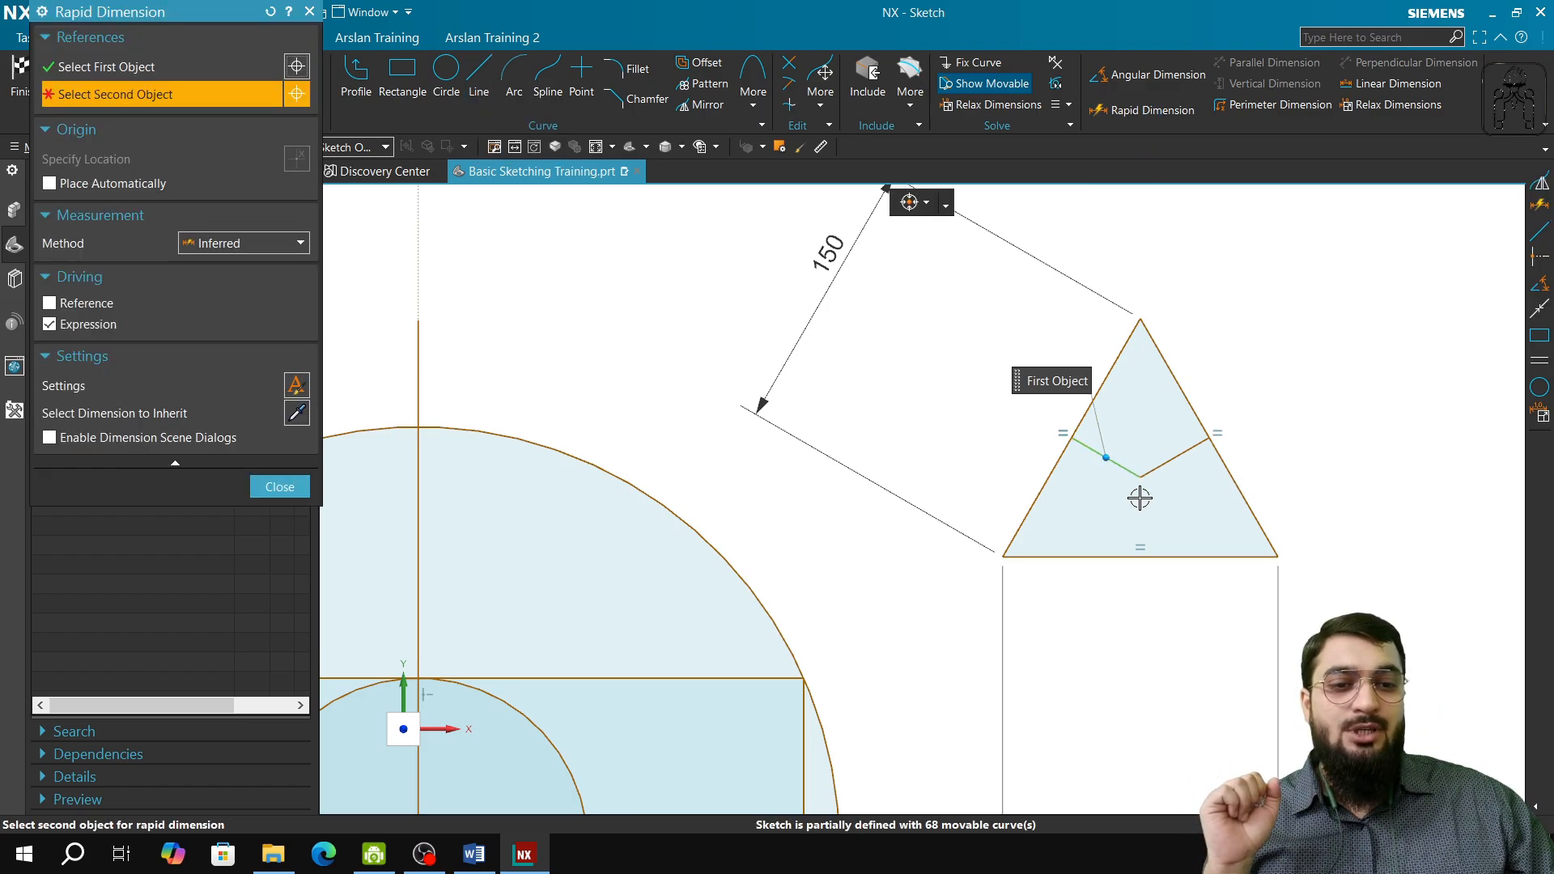
key(Escape)
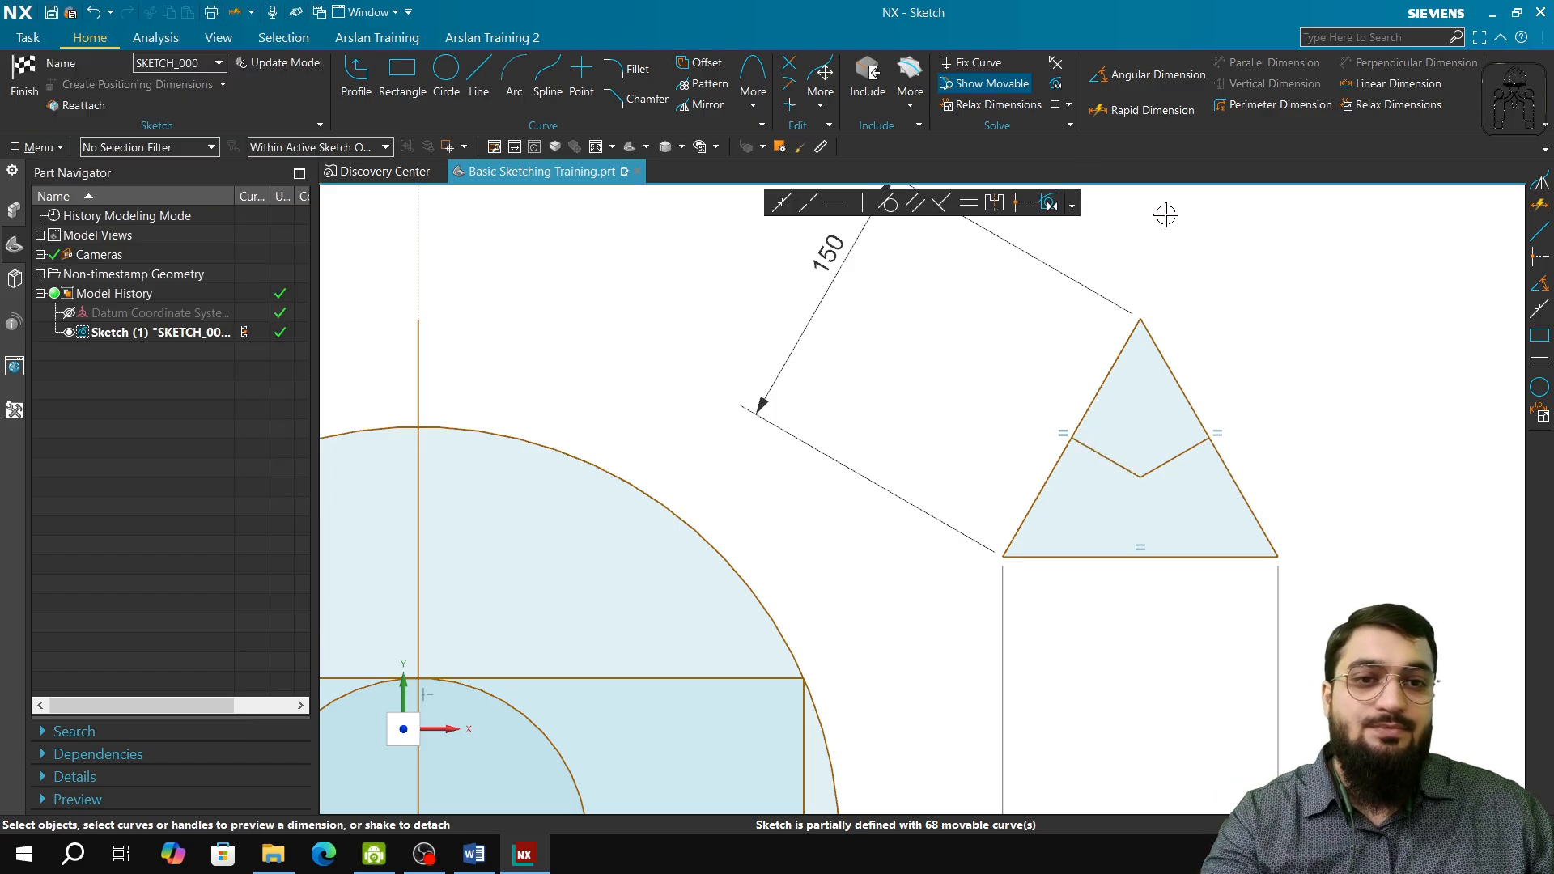
click(1116, 463)
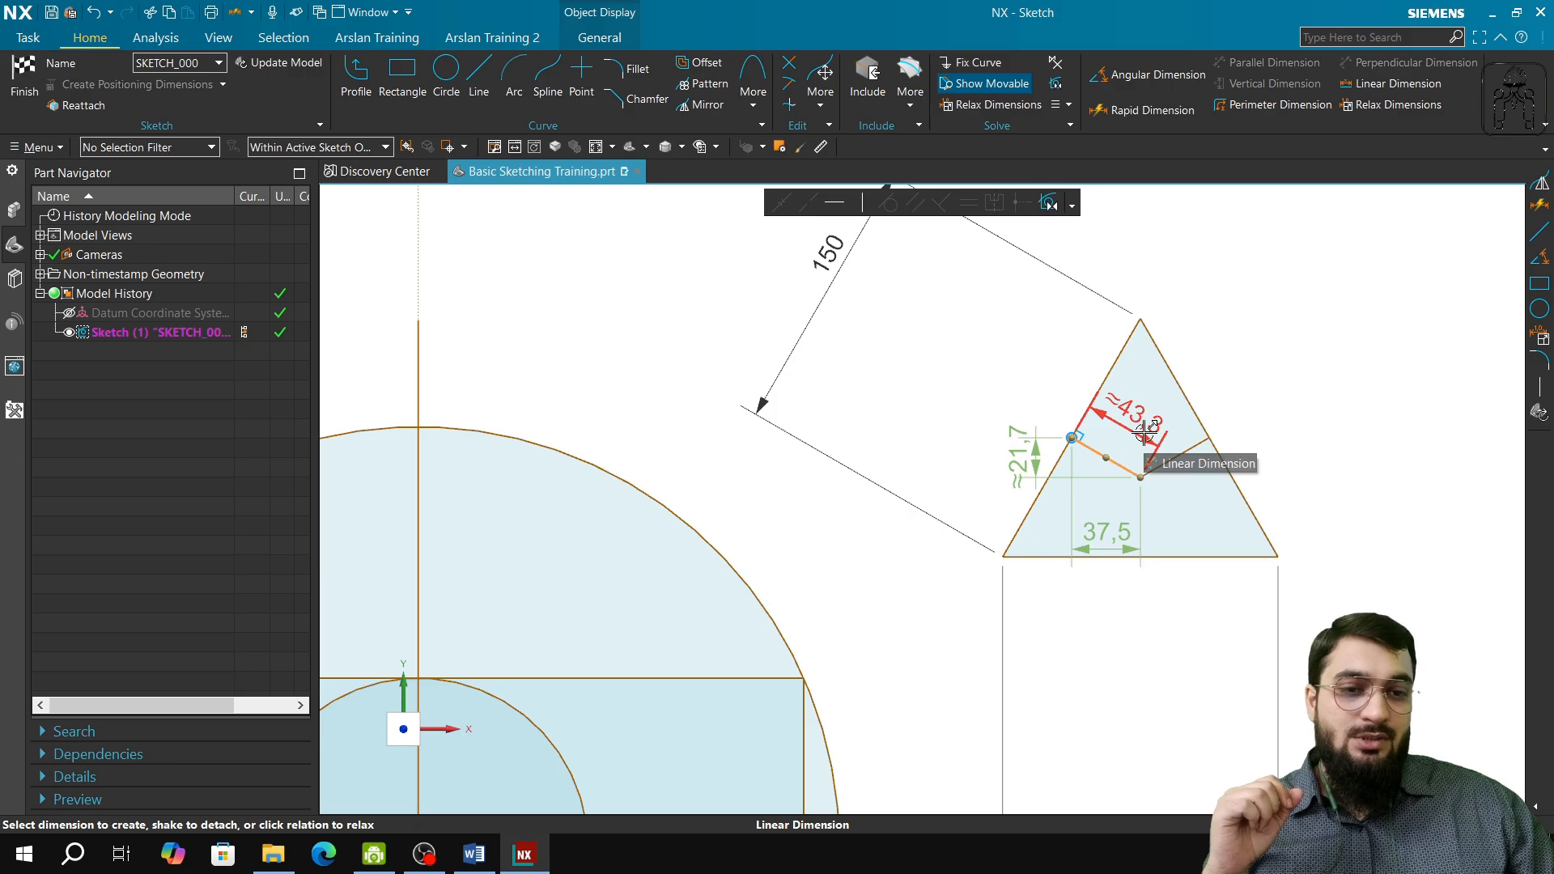
click(1178, 457)
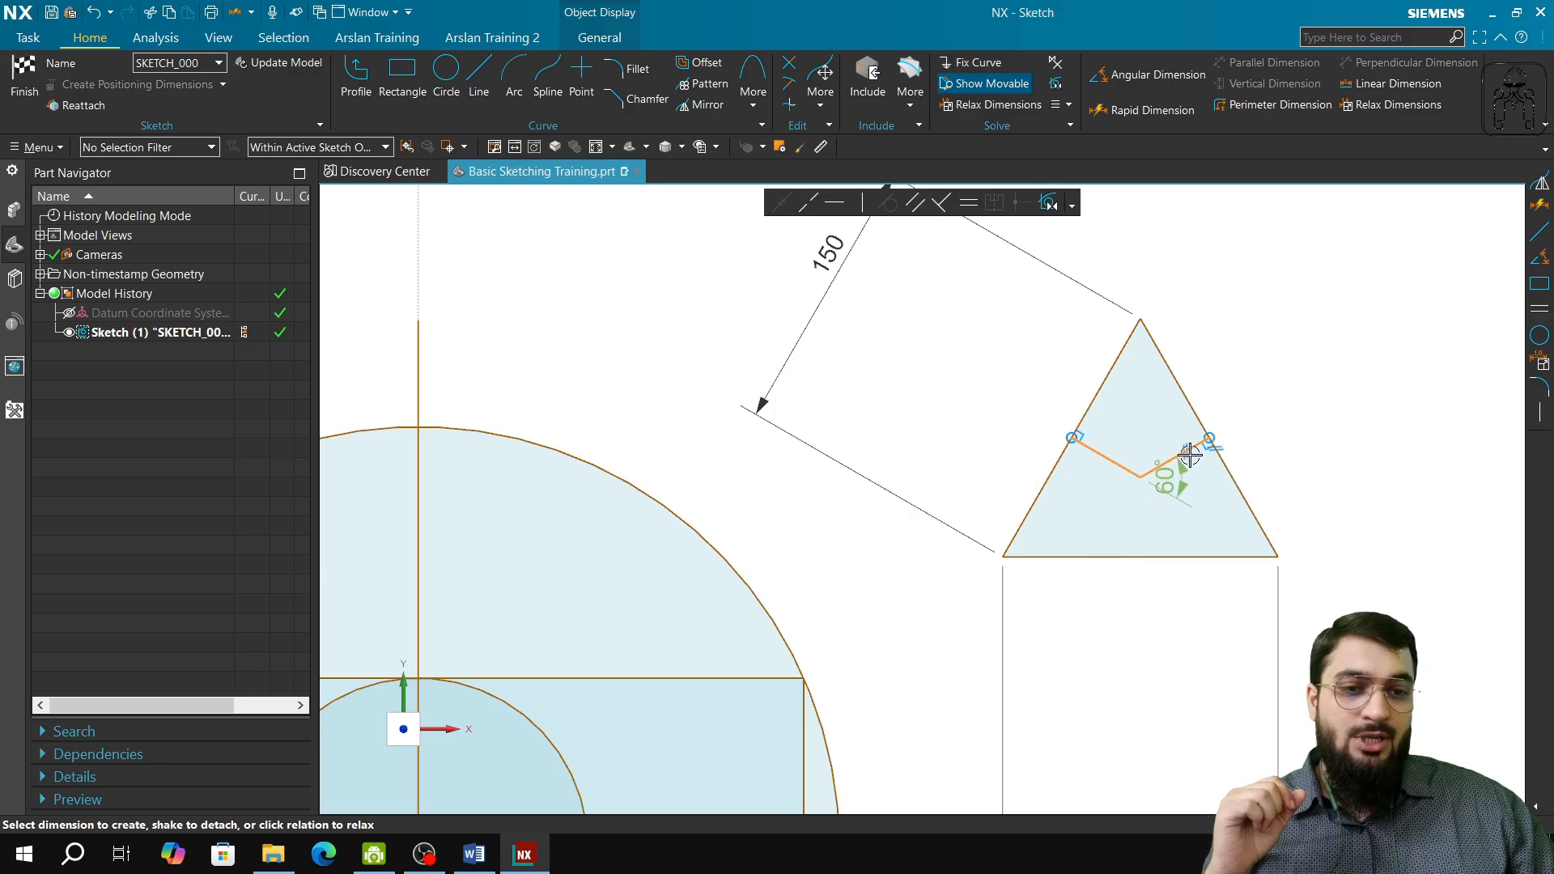
click(1321, 422)
click(1188, 452)
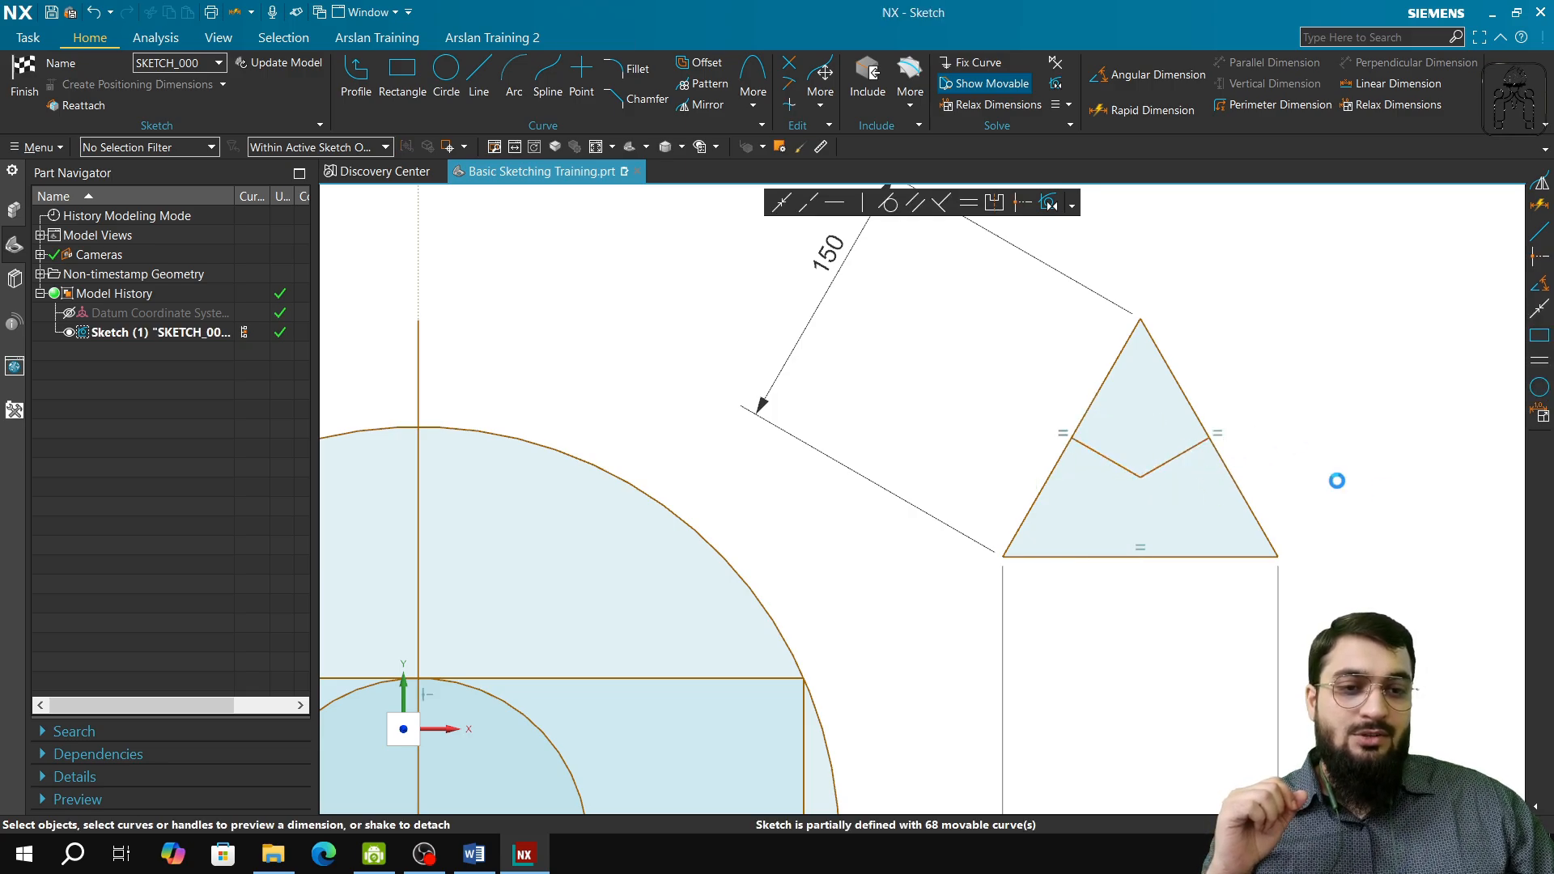
click(1483, 470)
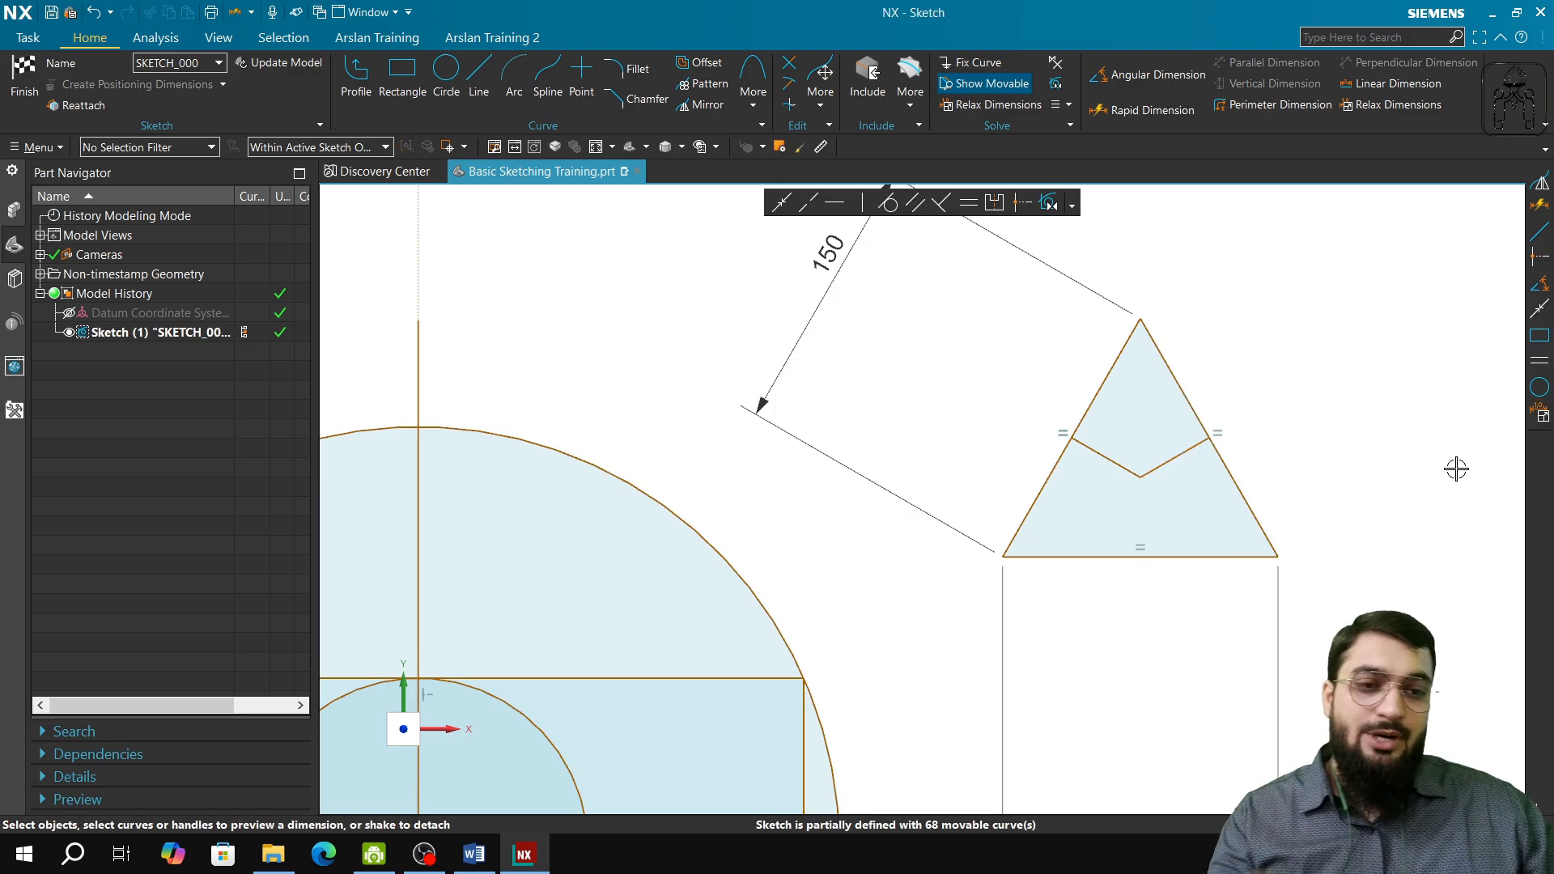
- Draw a circle about 86.6 in diameter centred where the two inner lines meet, through the midpoint of the triangle's left side
click(446, 73)
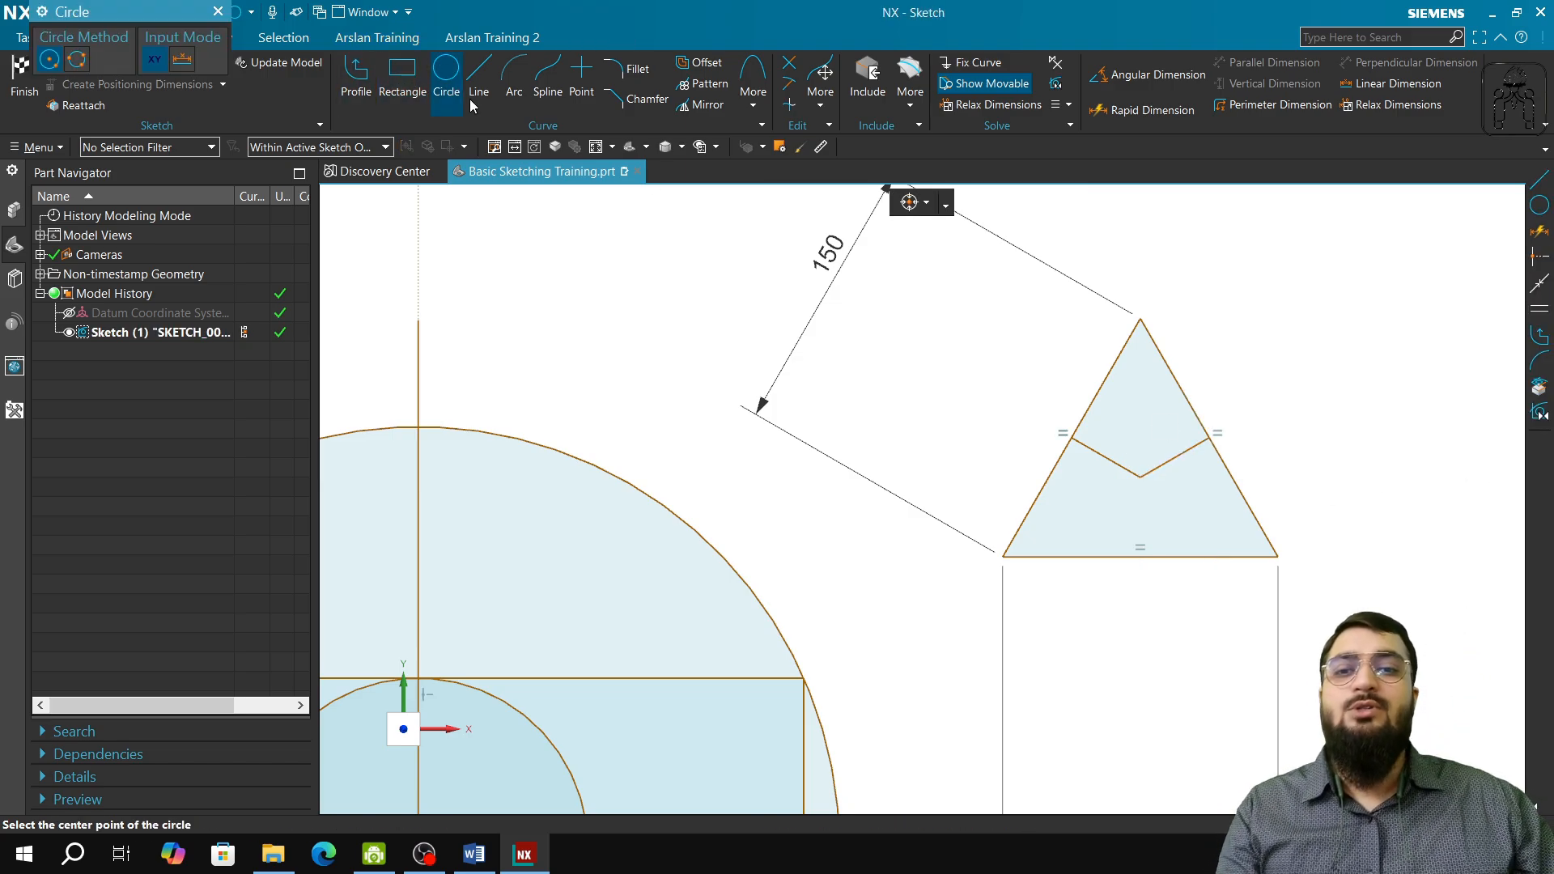
click(1141, 478)
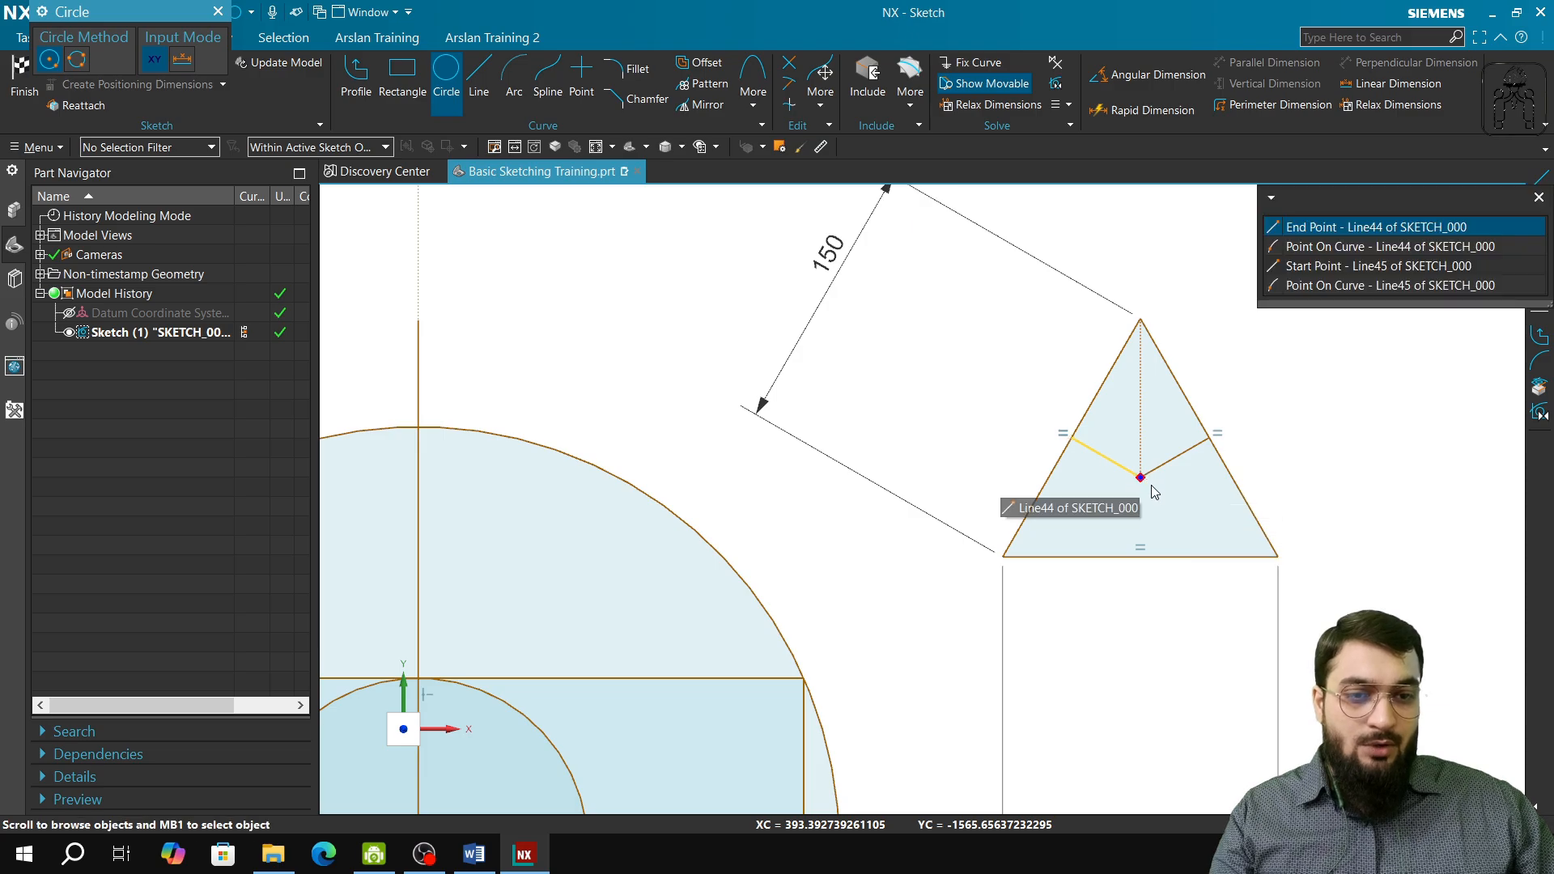
click(1334, 230)
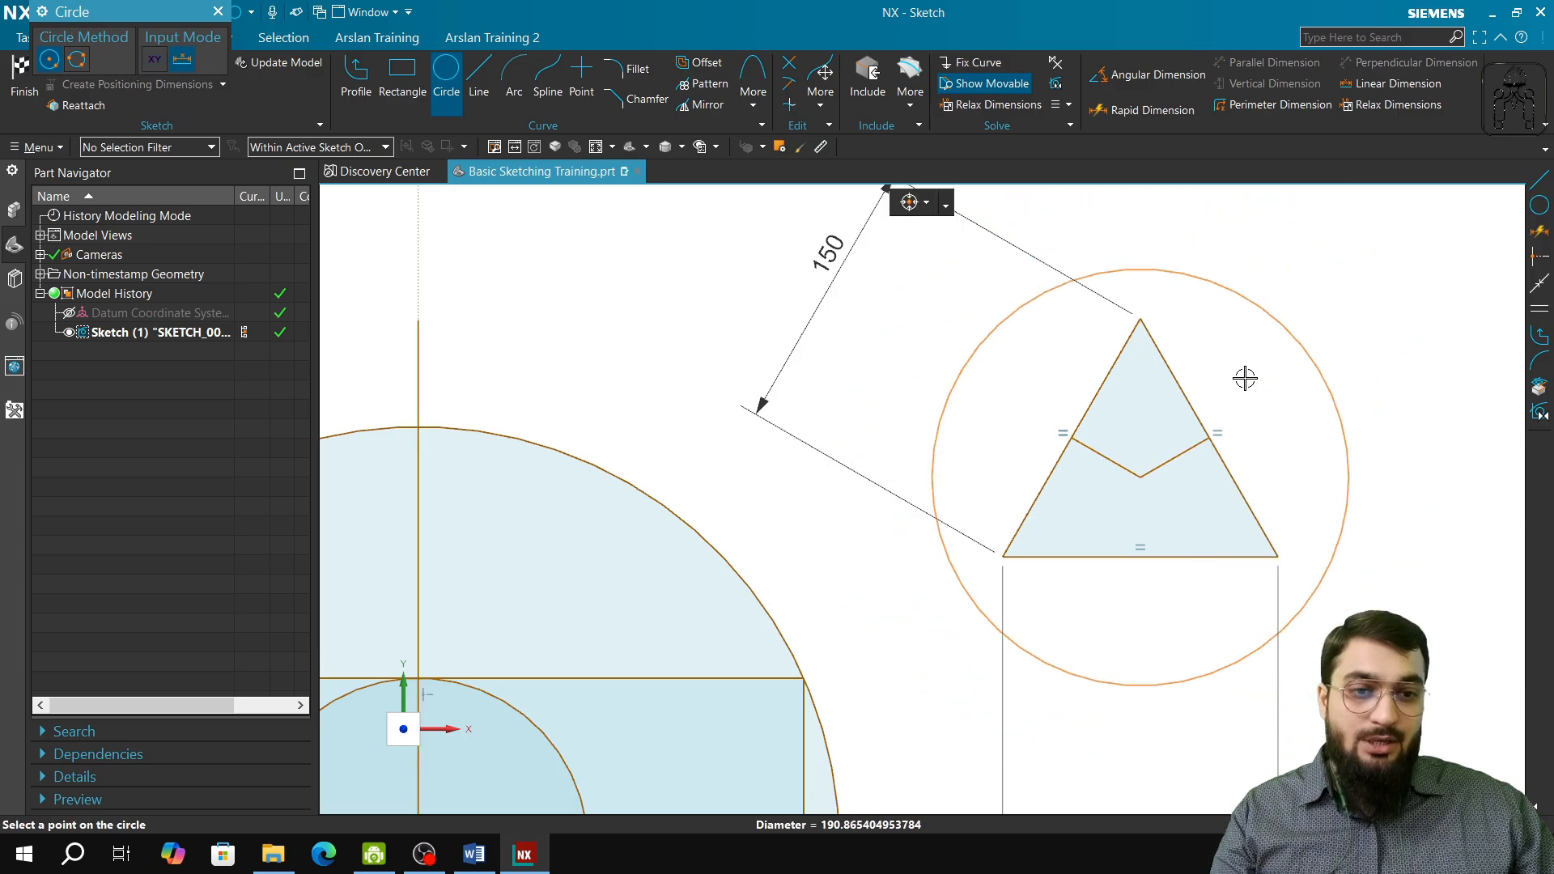
click(1210, 438)
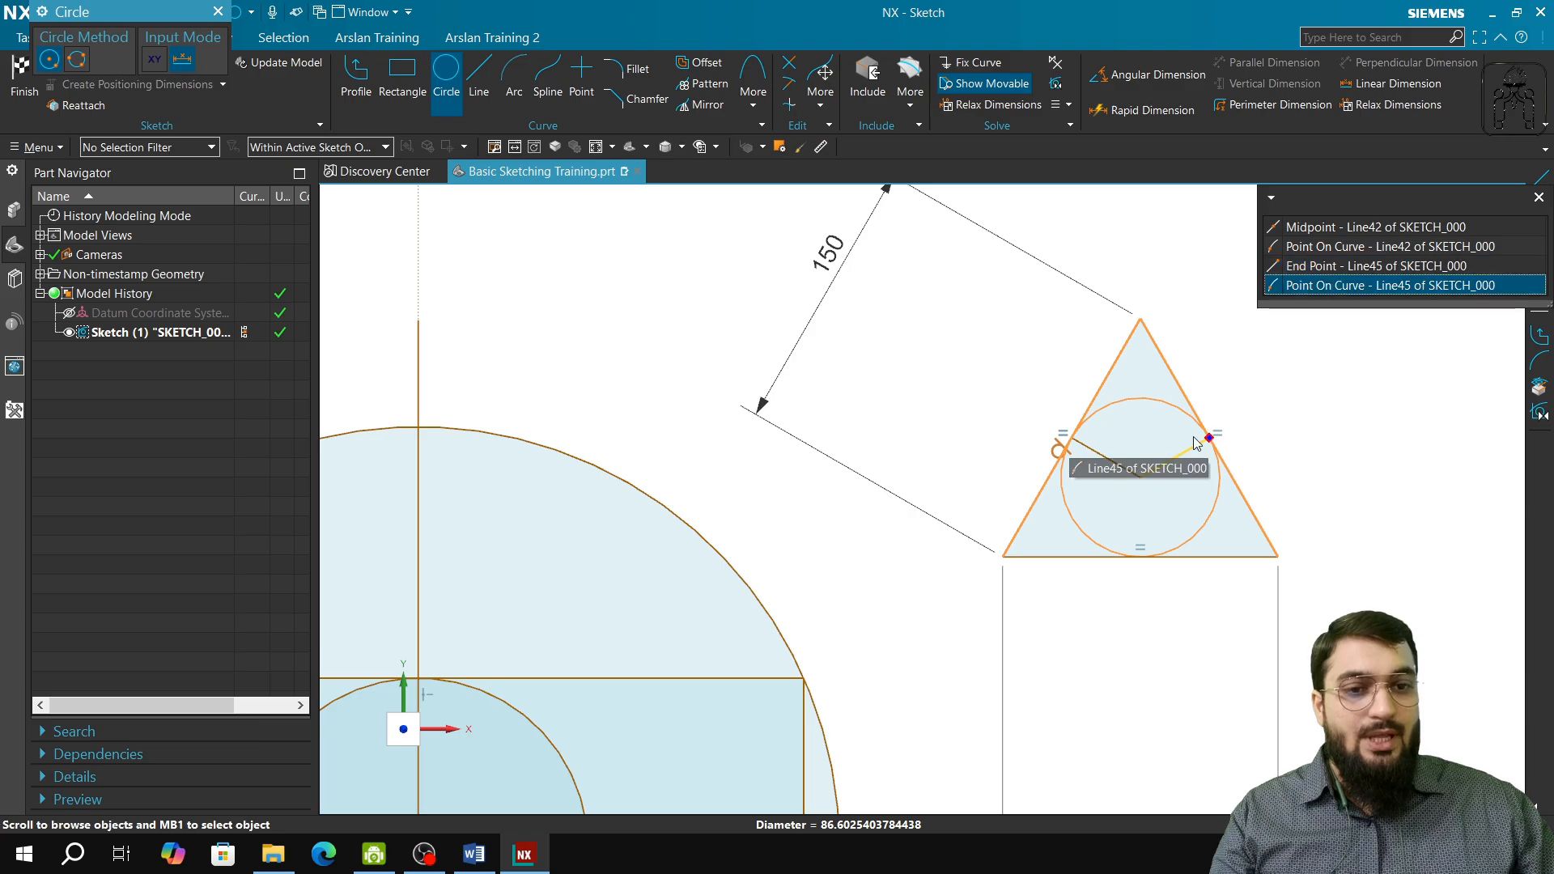
click(1190, 408)
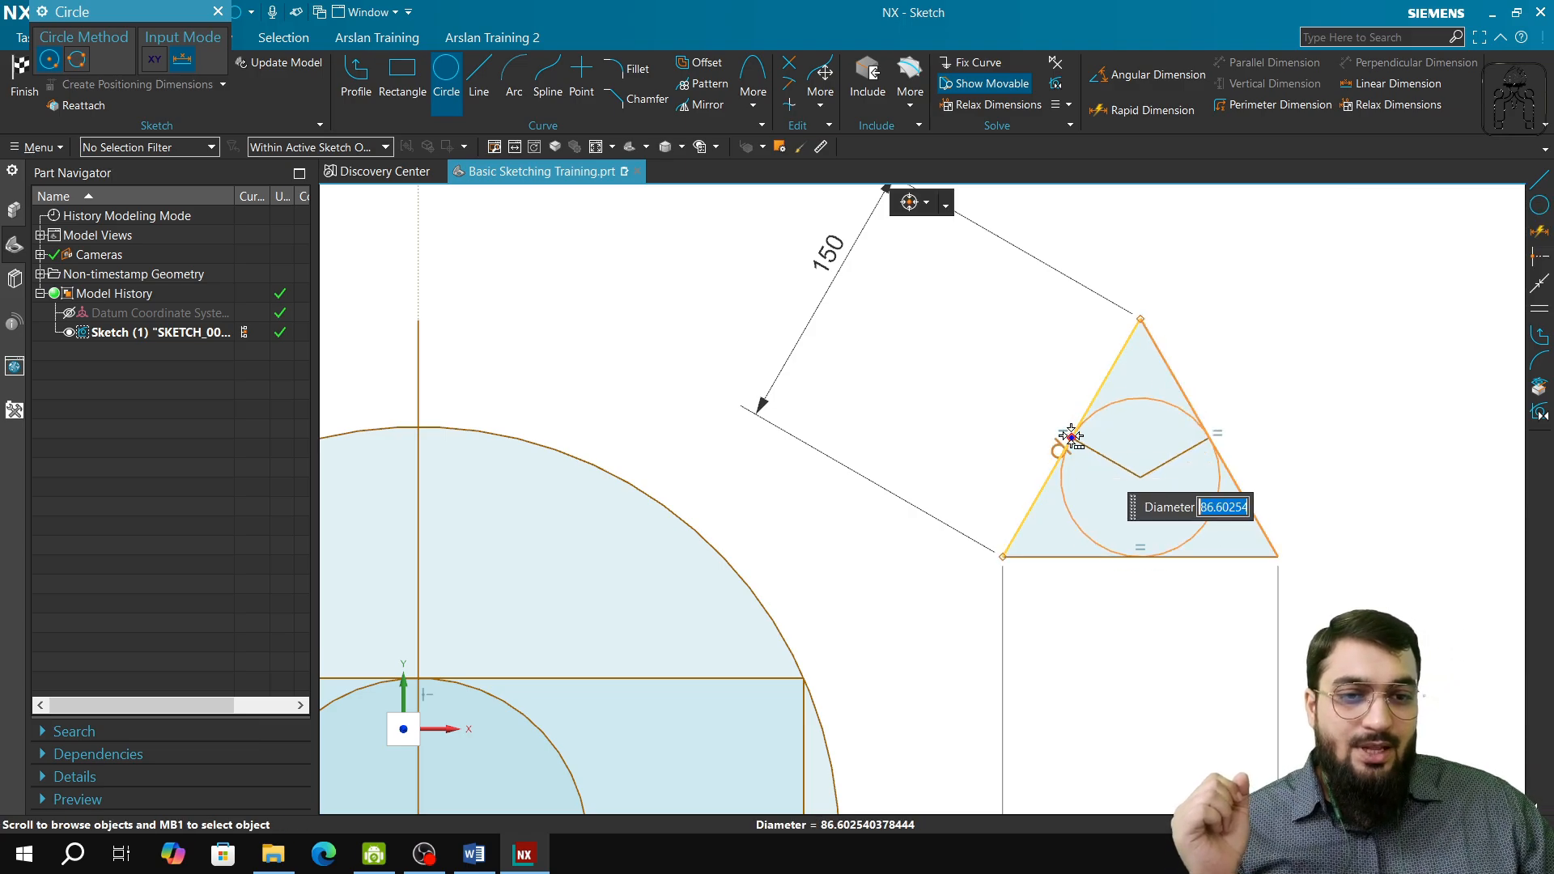
click(1071, 437)
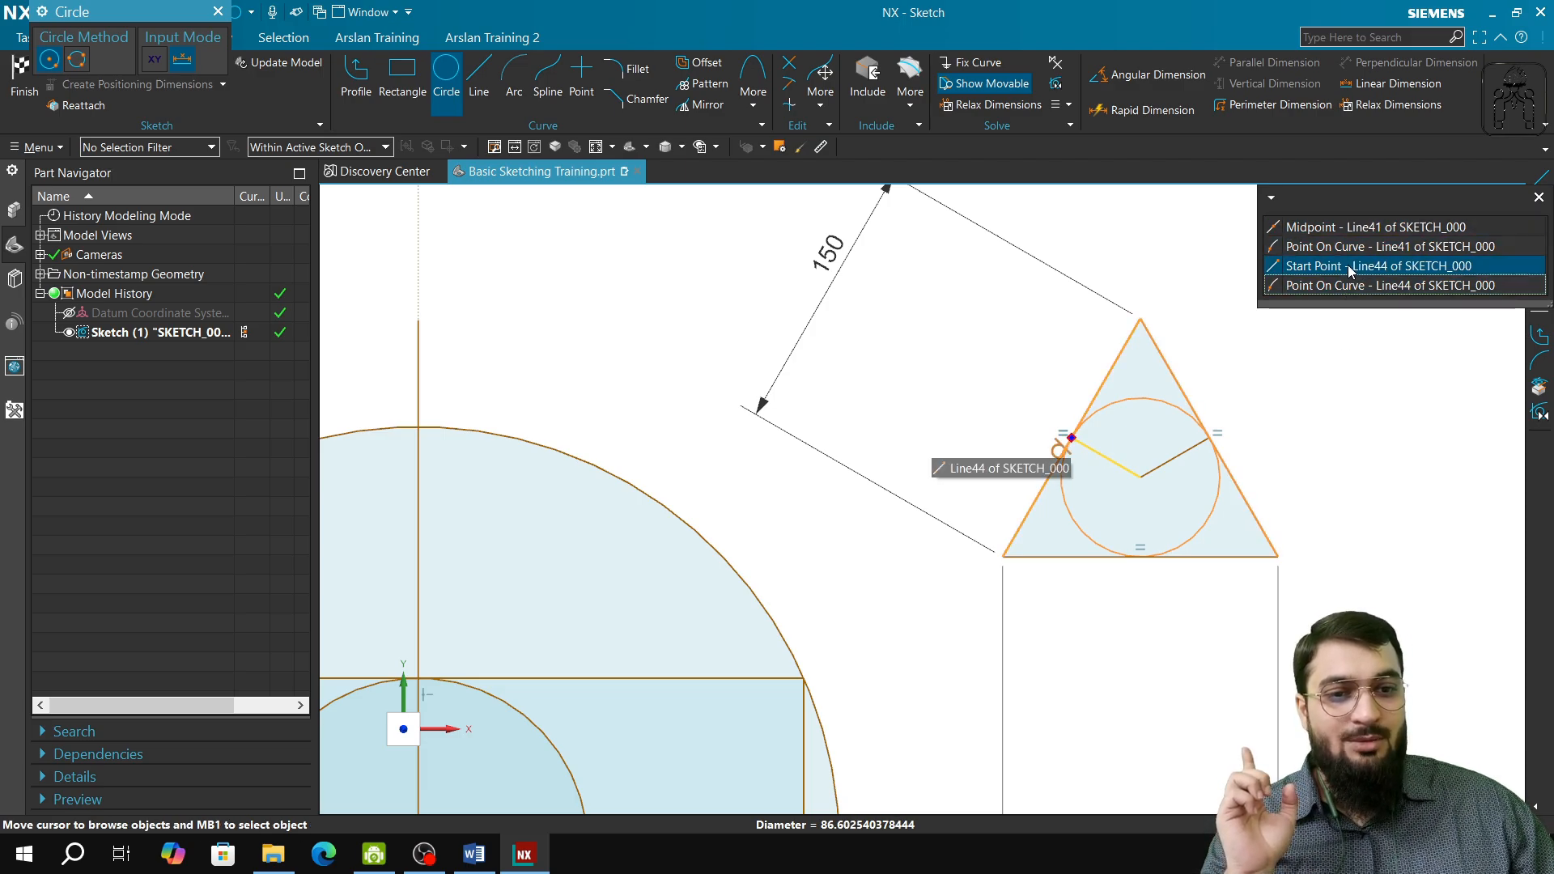
click(1368, 227)
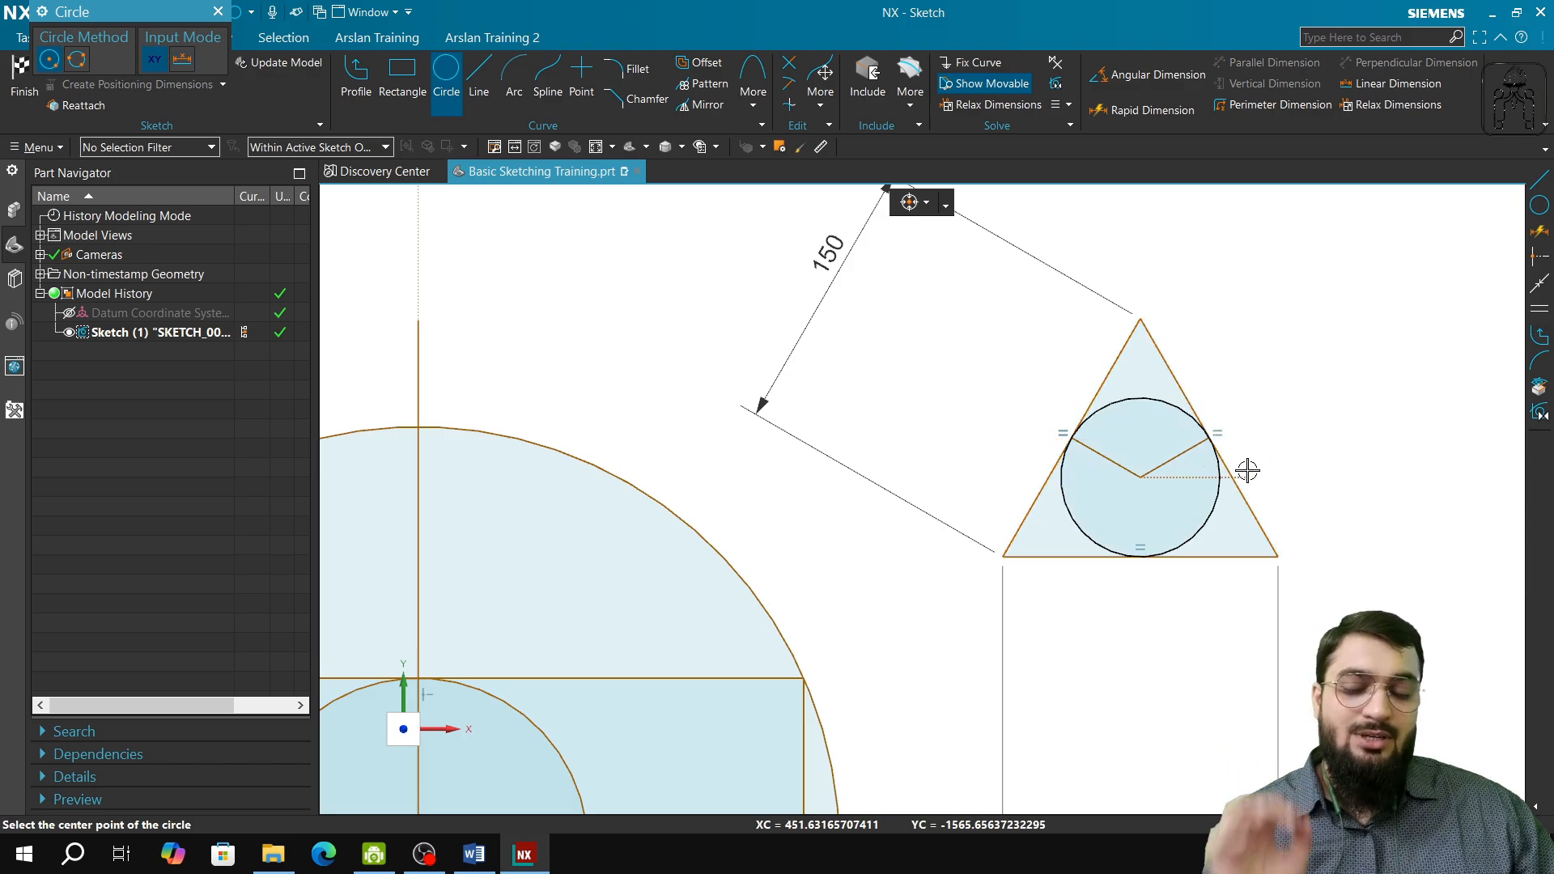
key(Escape)
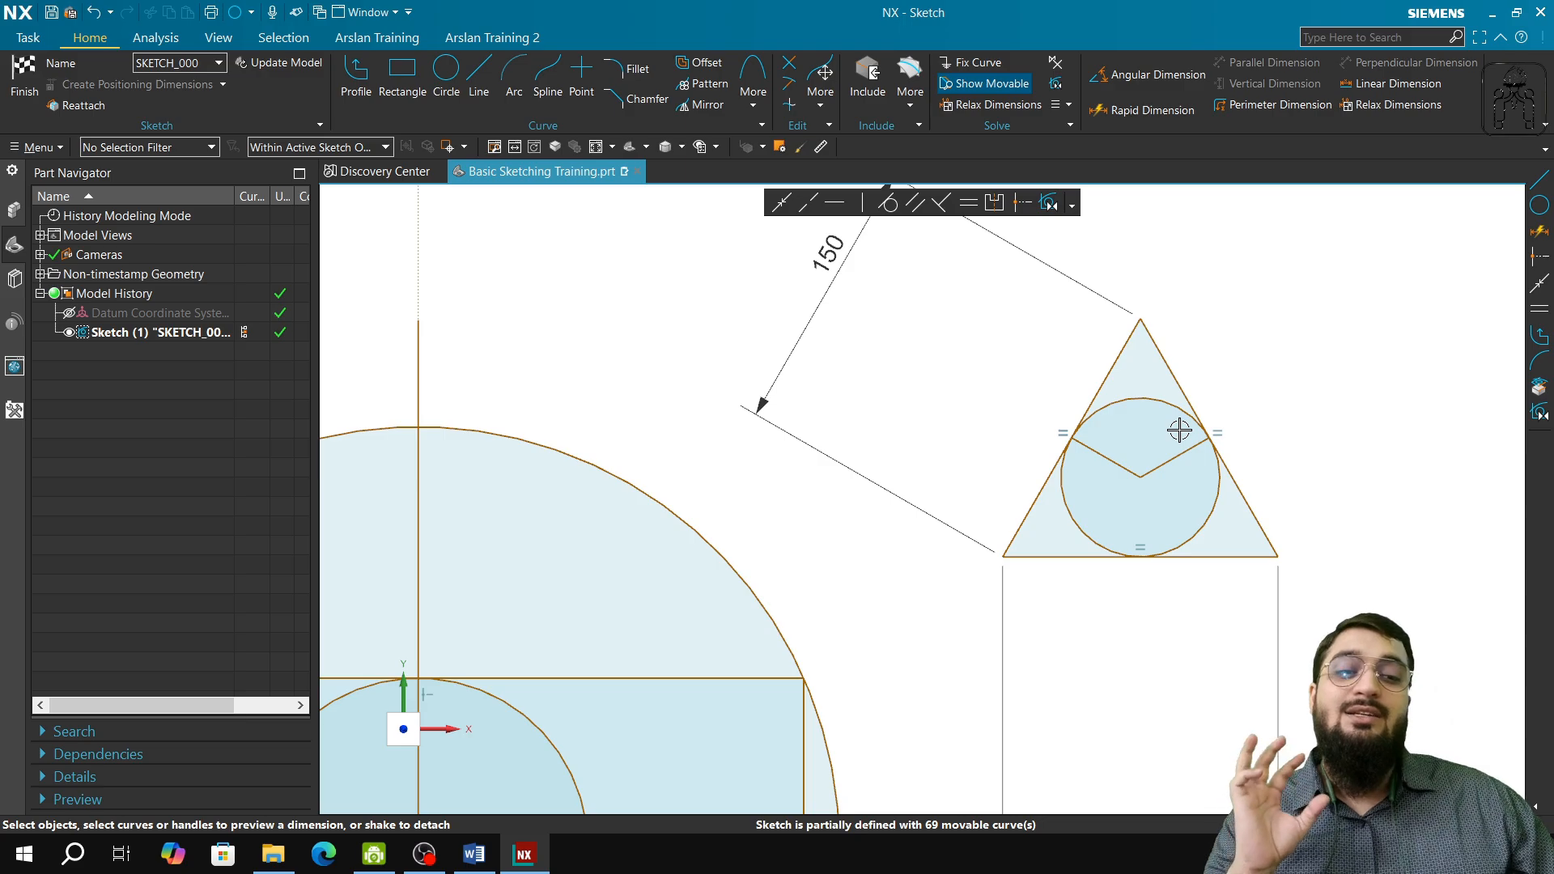
- Draw a three-point circle through all three corners of the triangle
click(446, 75)
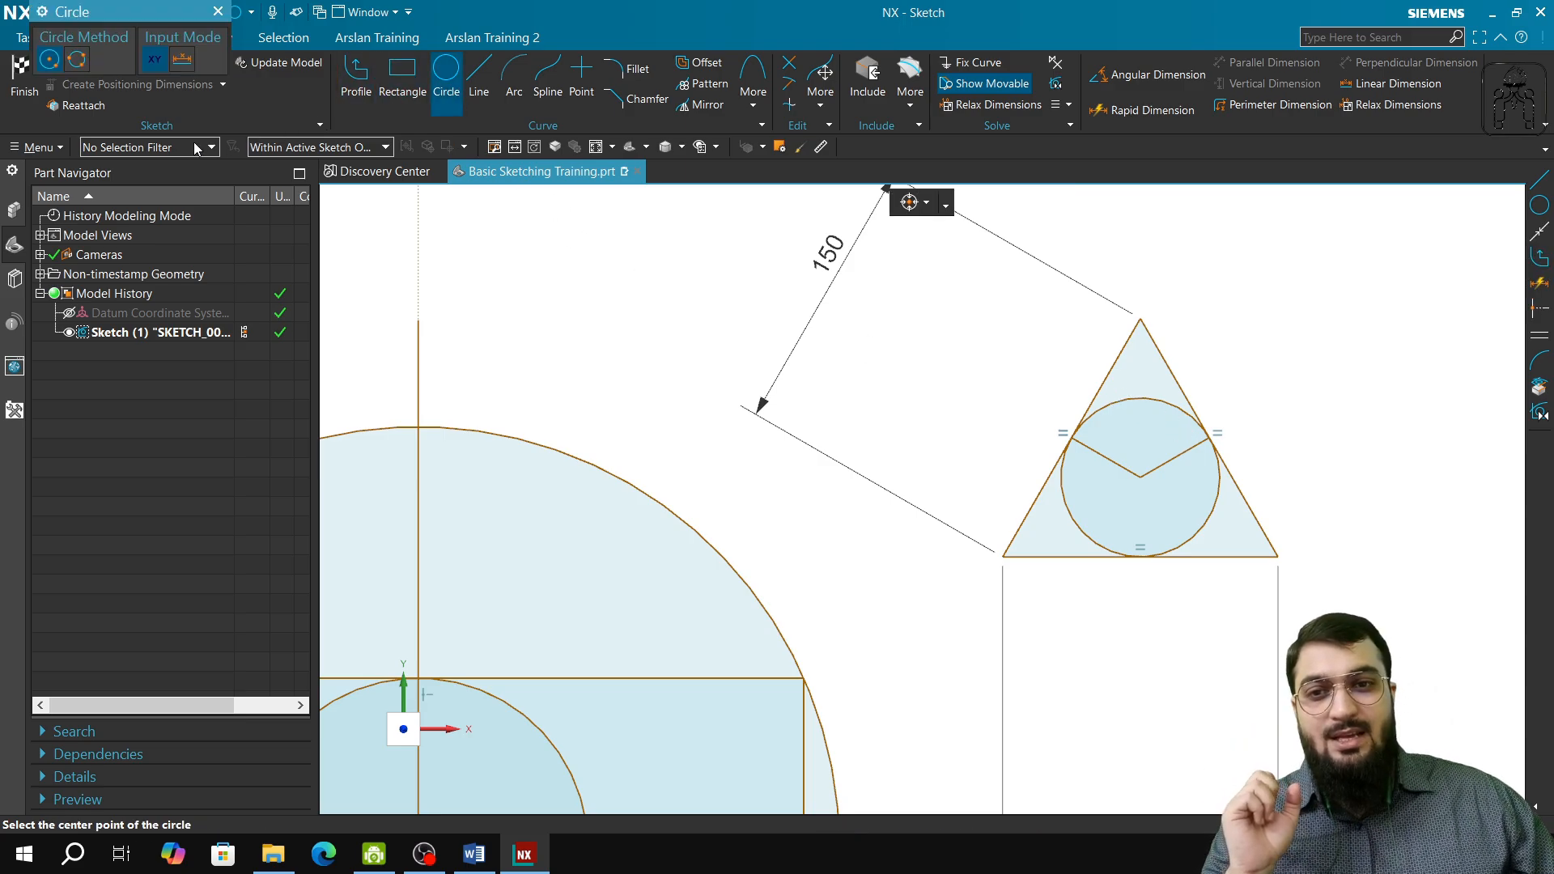
click(89, 65)
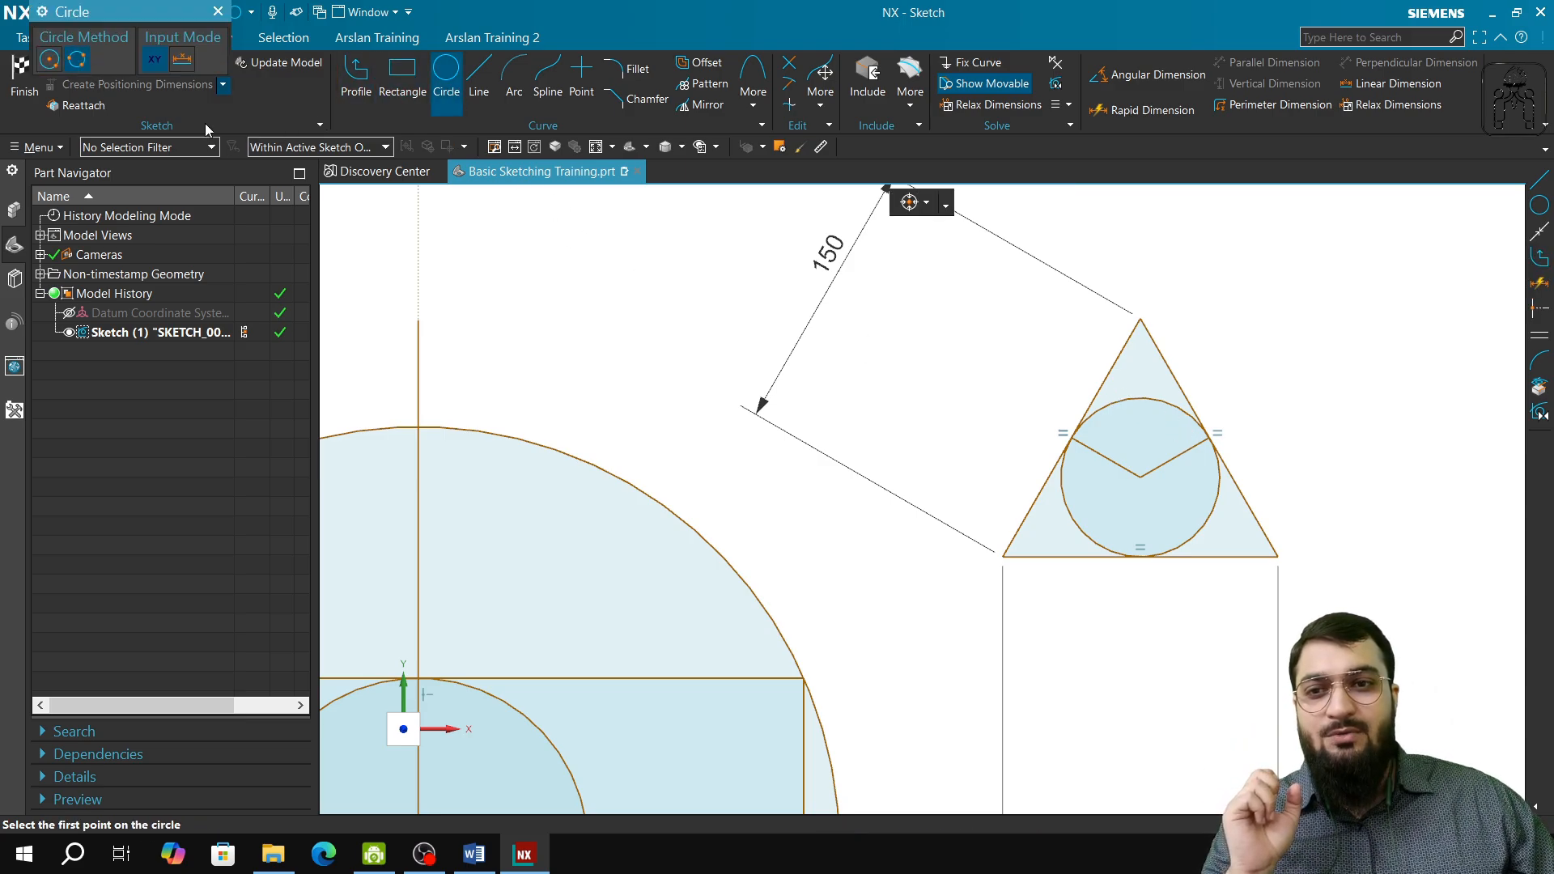
click(1144, 318)
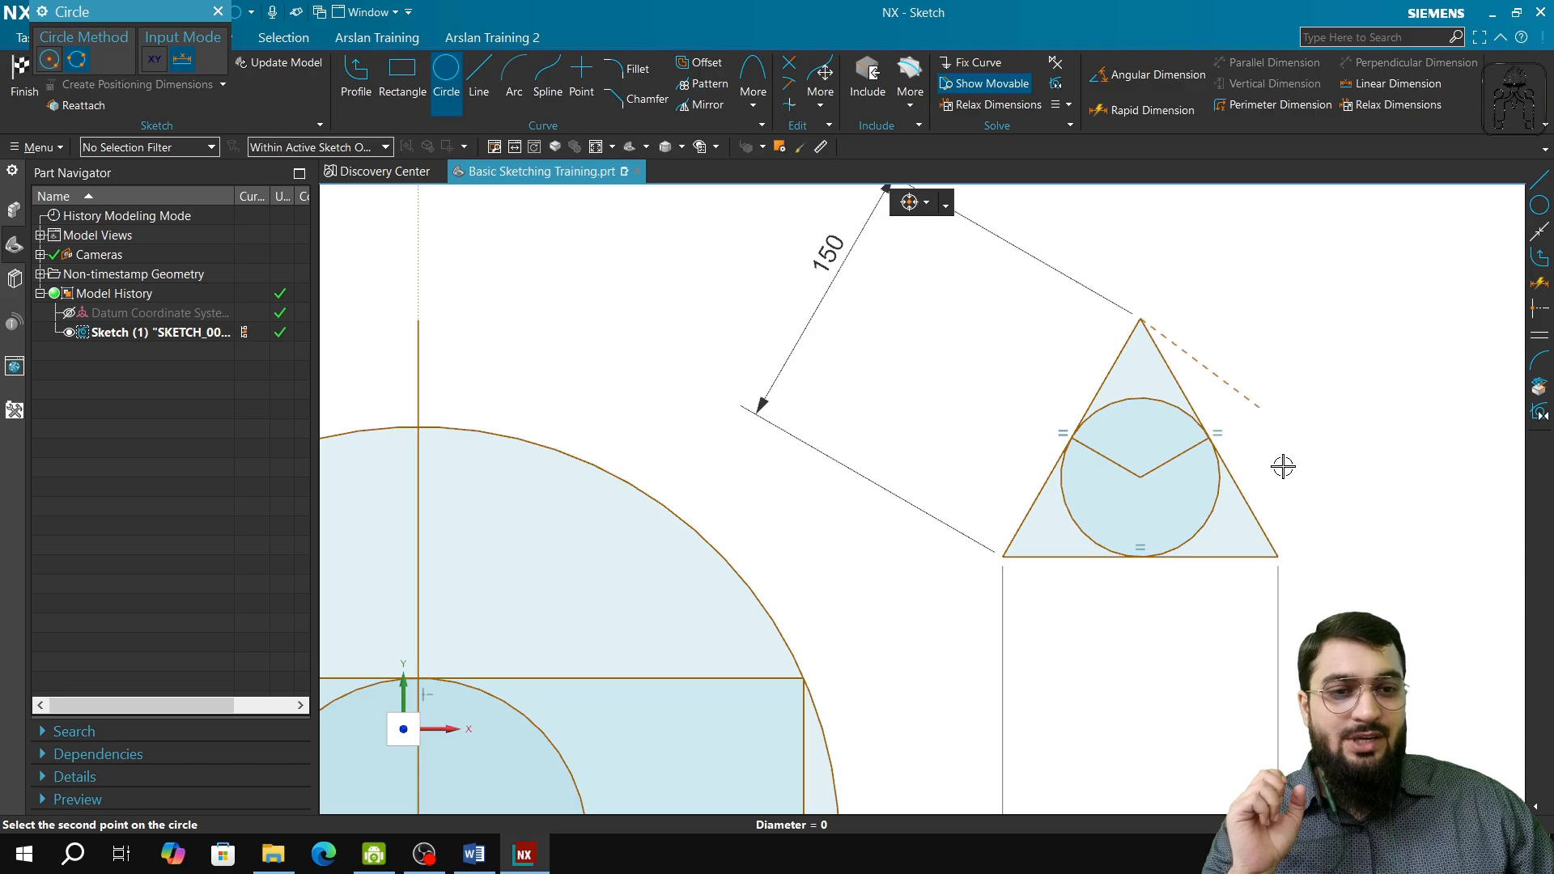
click(1279, 556)
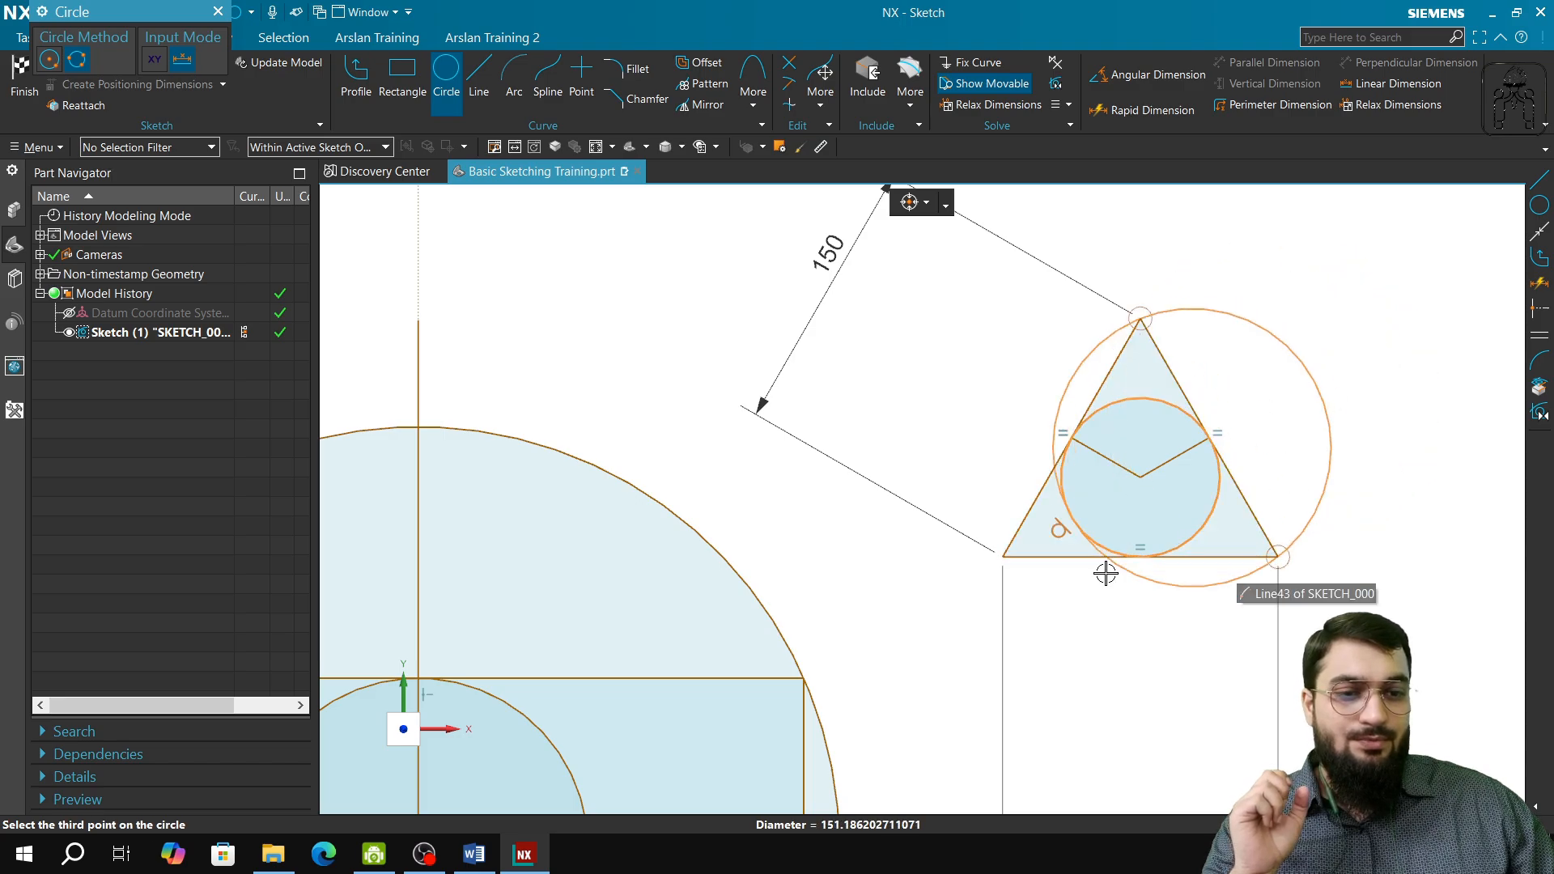
click(1003, 556)
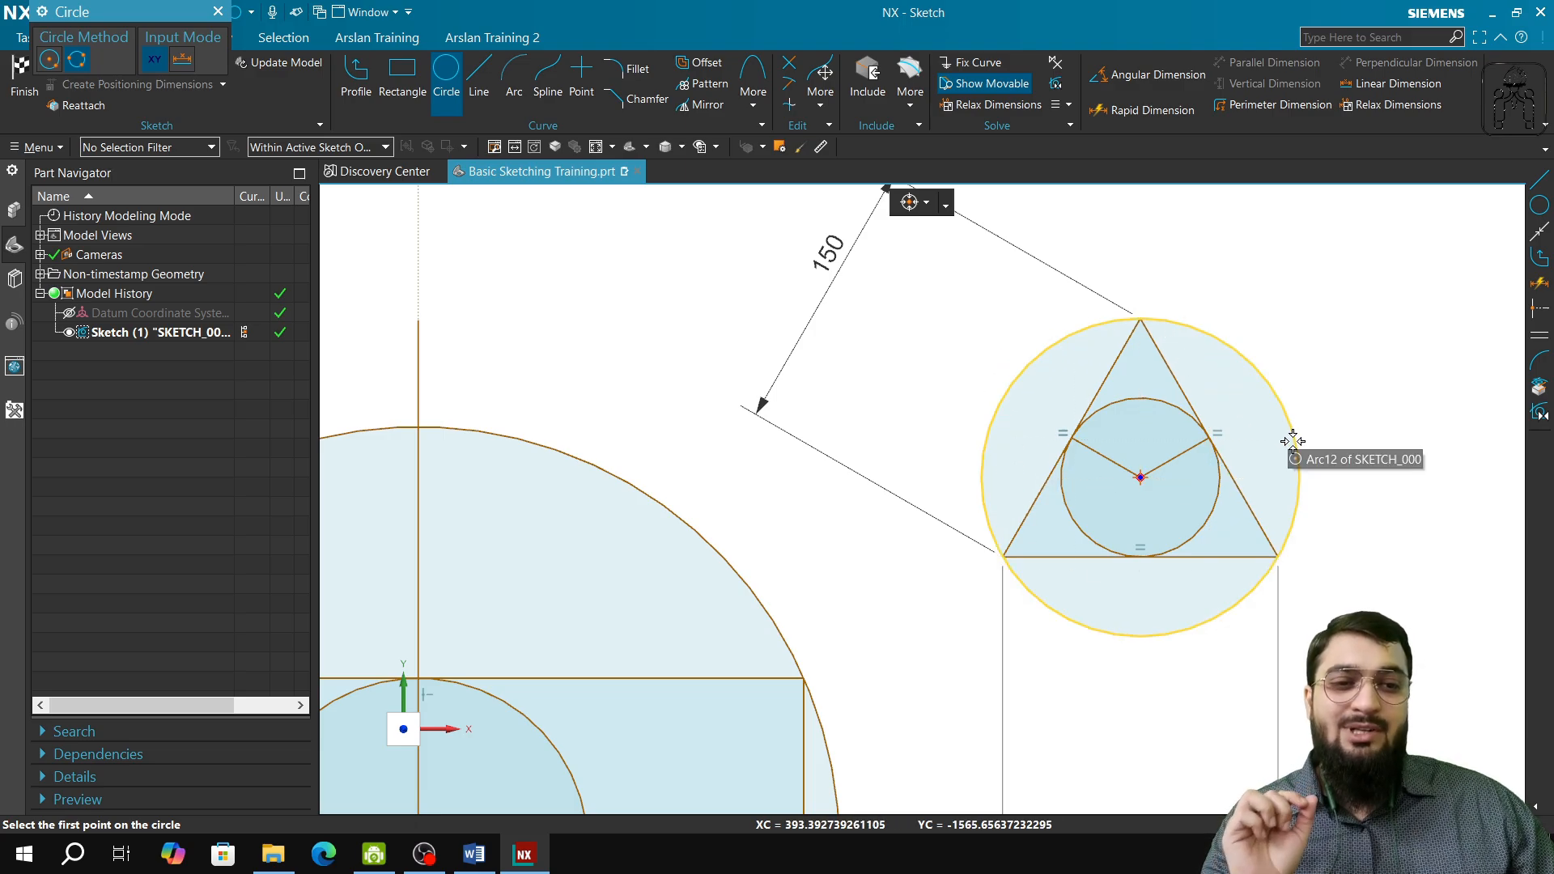
click(218, 11)
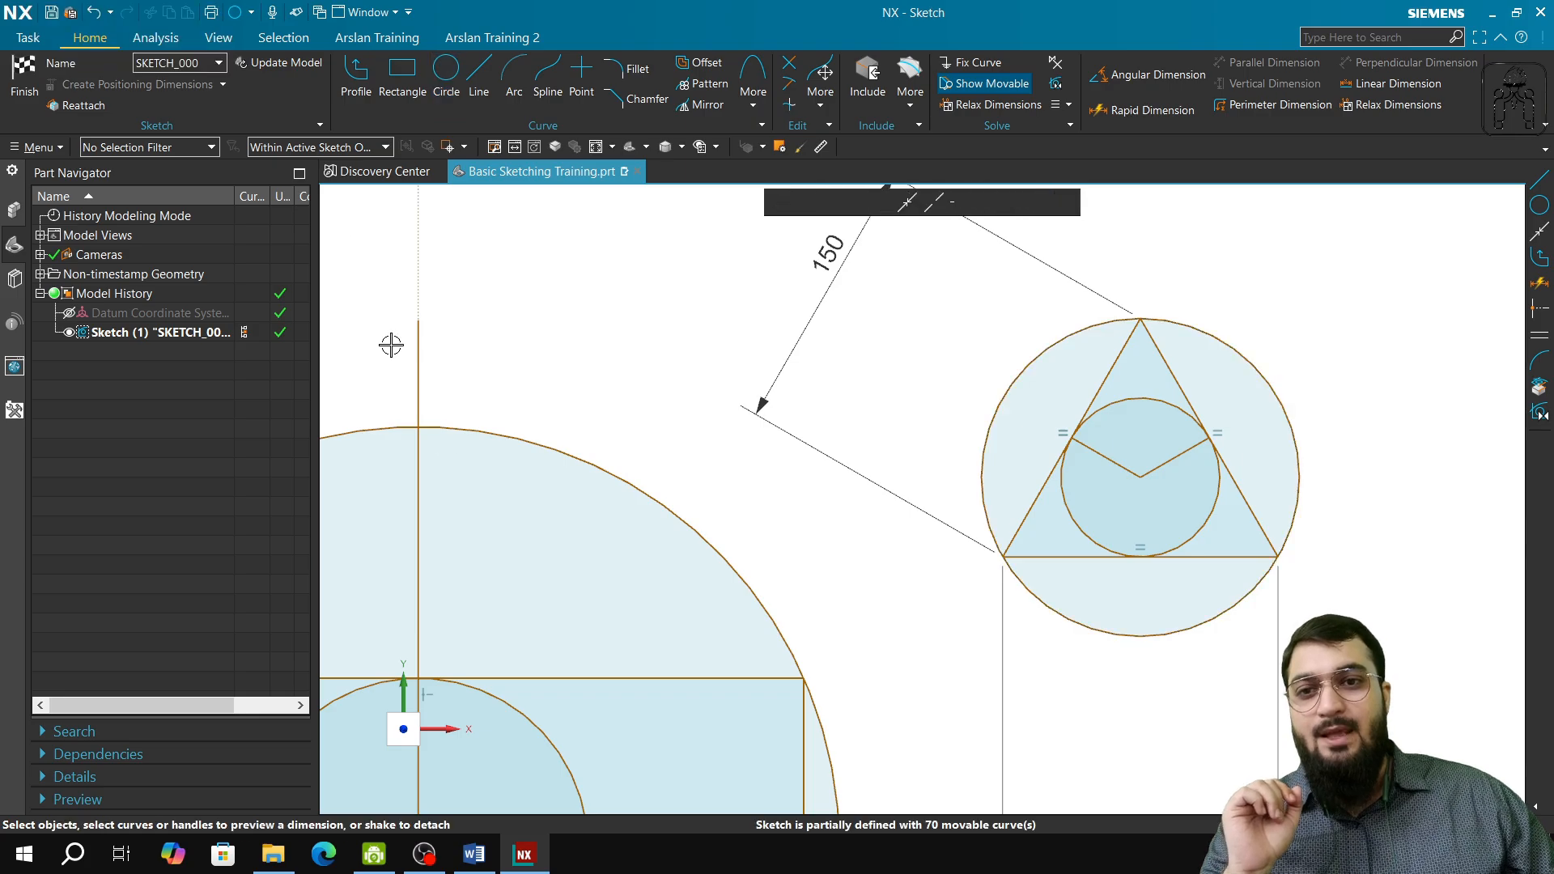
click(386, 862)
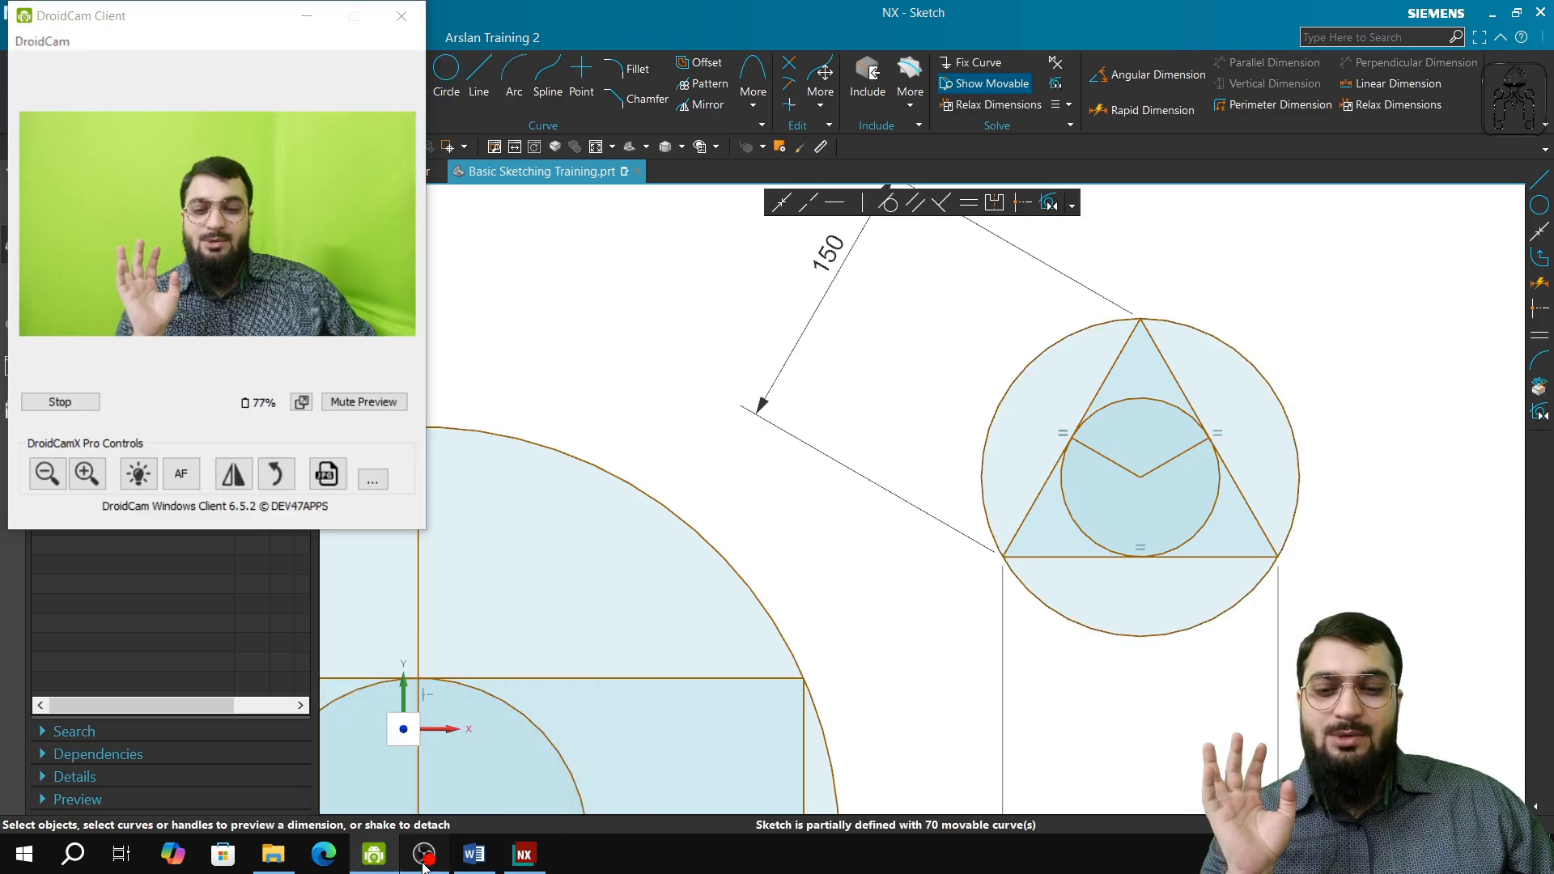
click(426, 864)
mouse_move(478, 867)
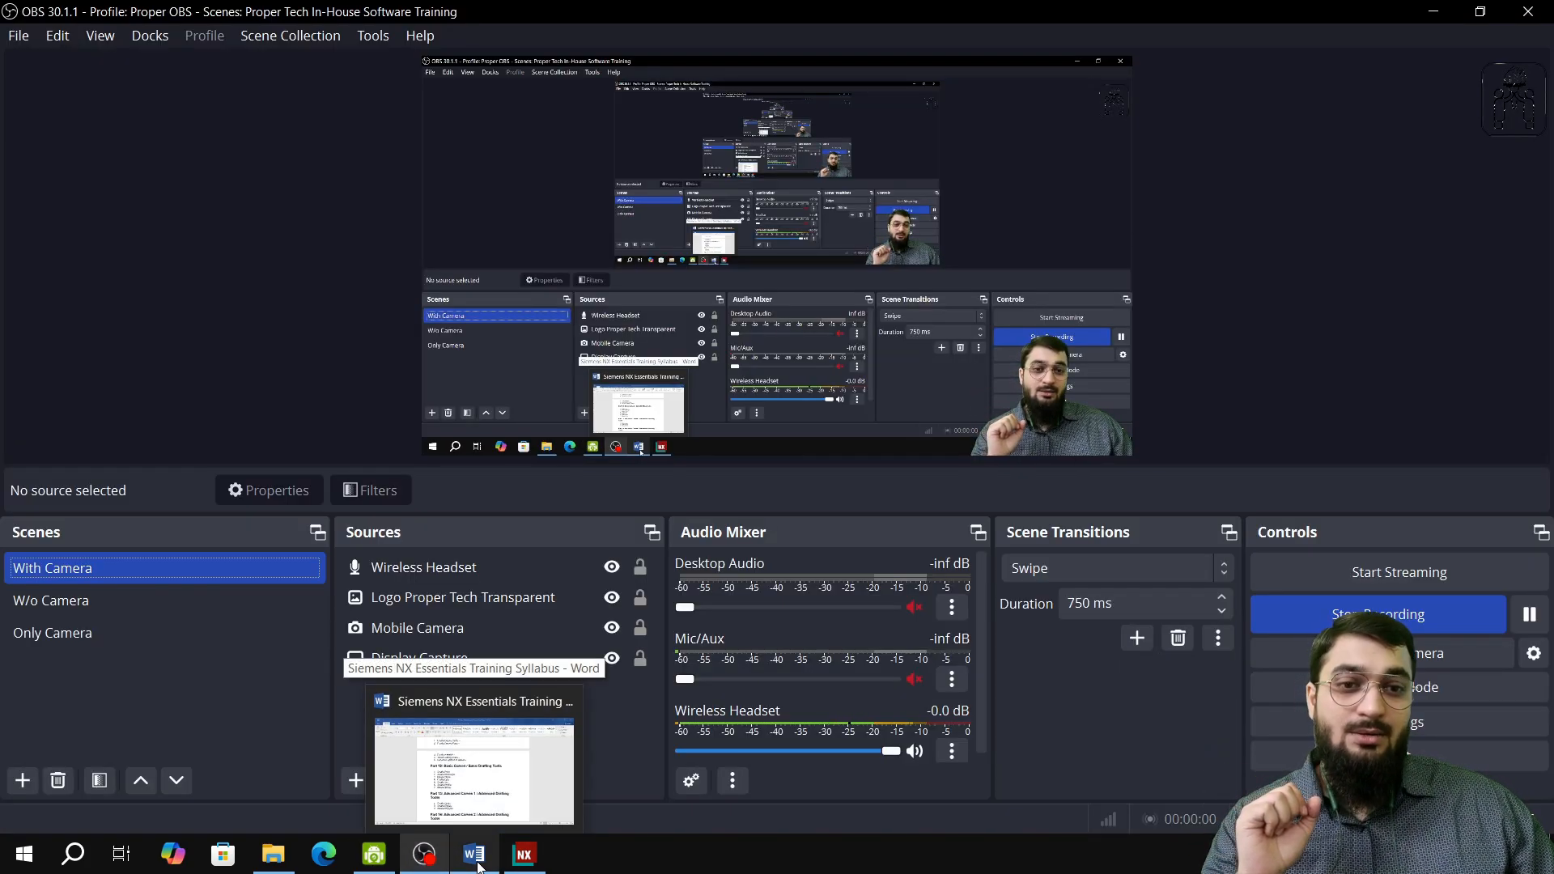
click(474, 714)
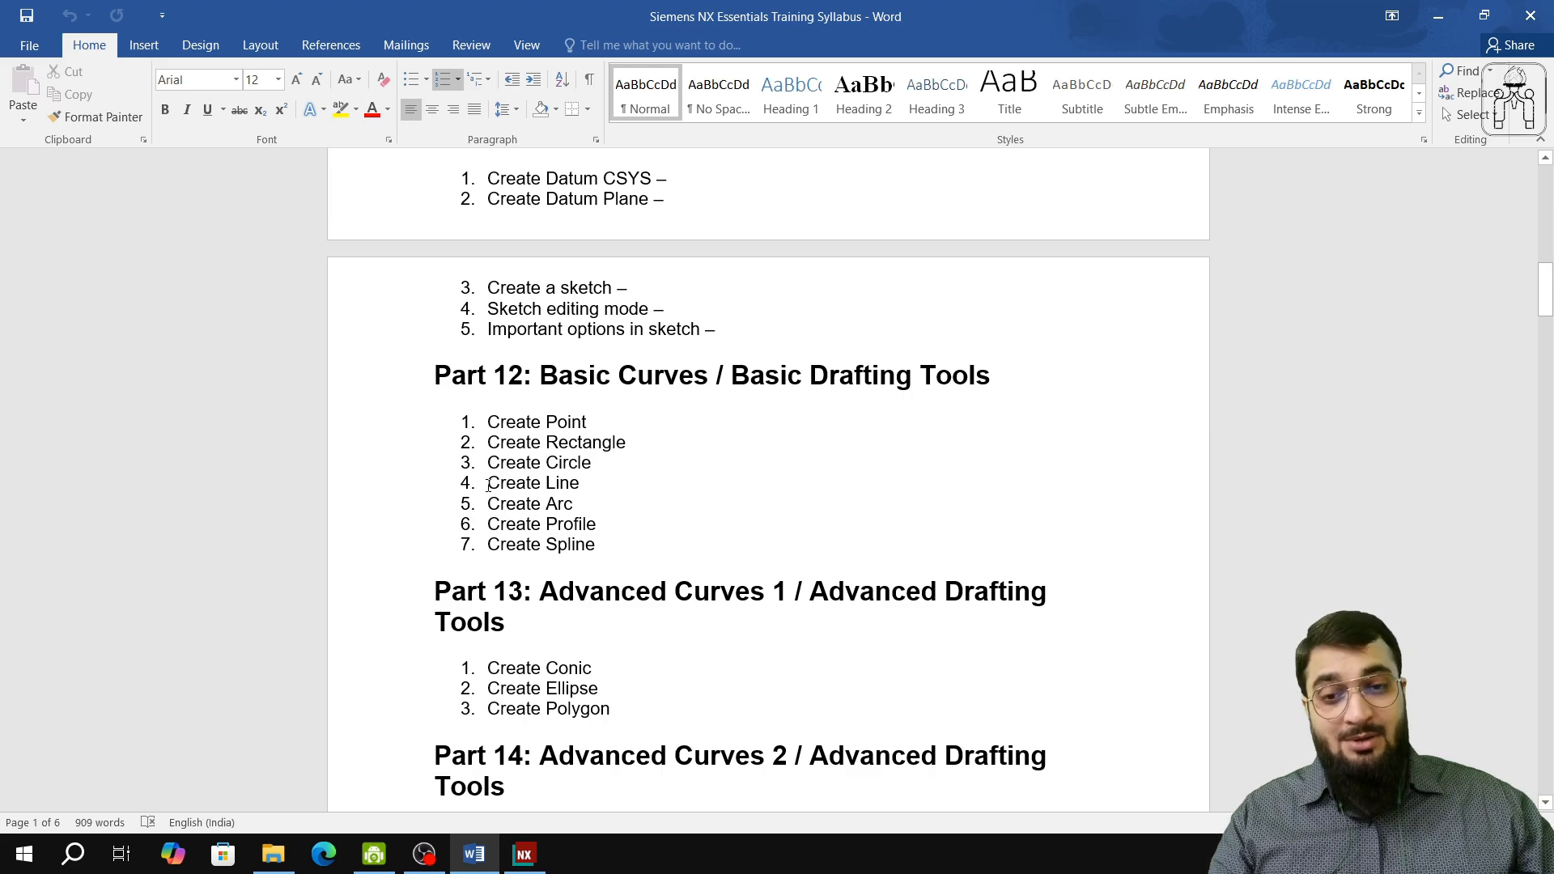
click(374, 855)
click(424, 854)
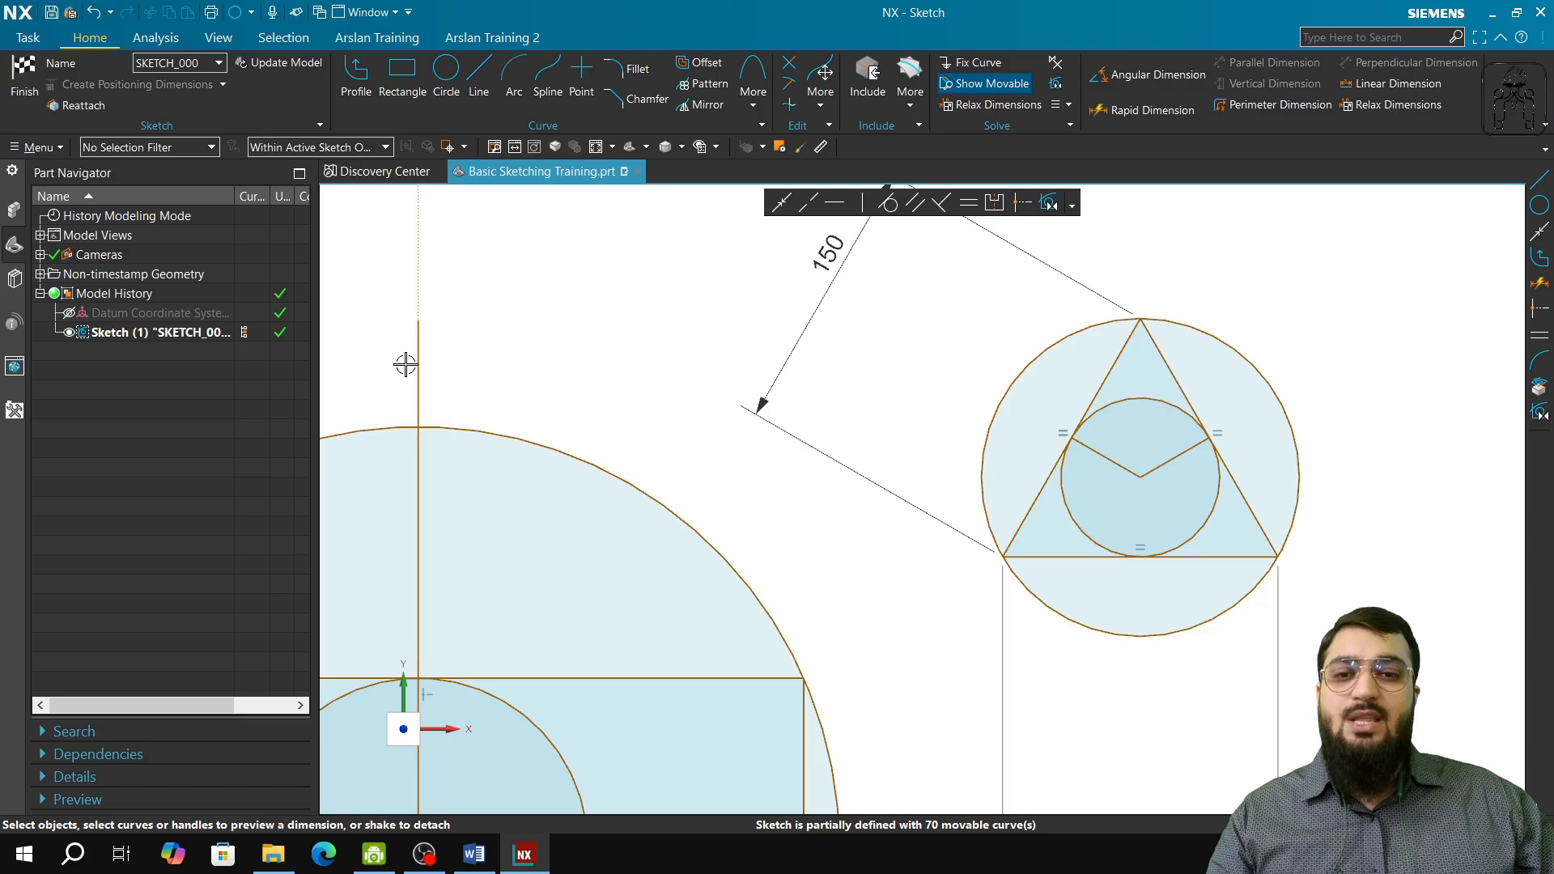
- Draw four separate lines of different lengths and angles in an empty area of the sketch
mouse_move(527, 521)
middle_down()
mouse_move(545, 347)
mouse_move(434, 323)
middle_up()
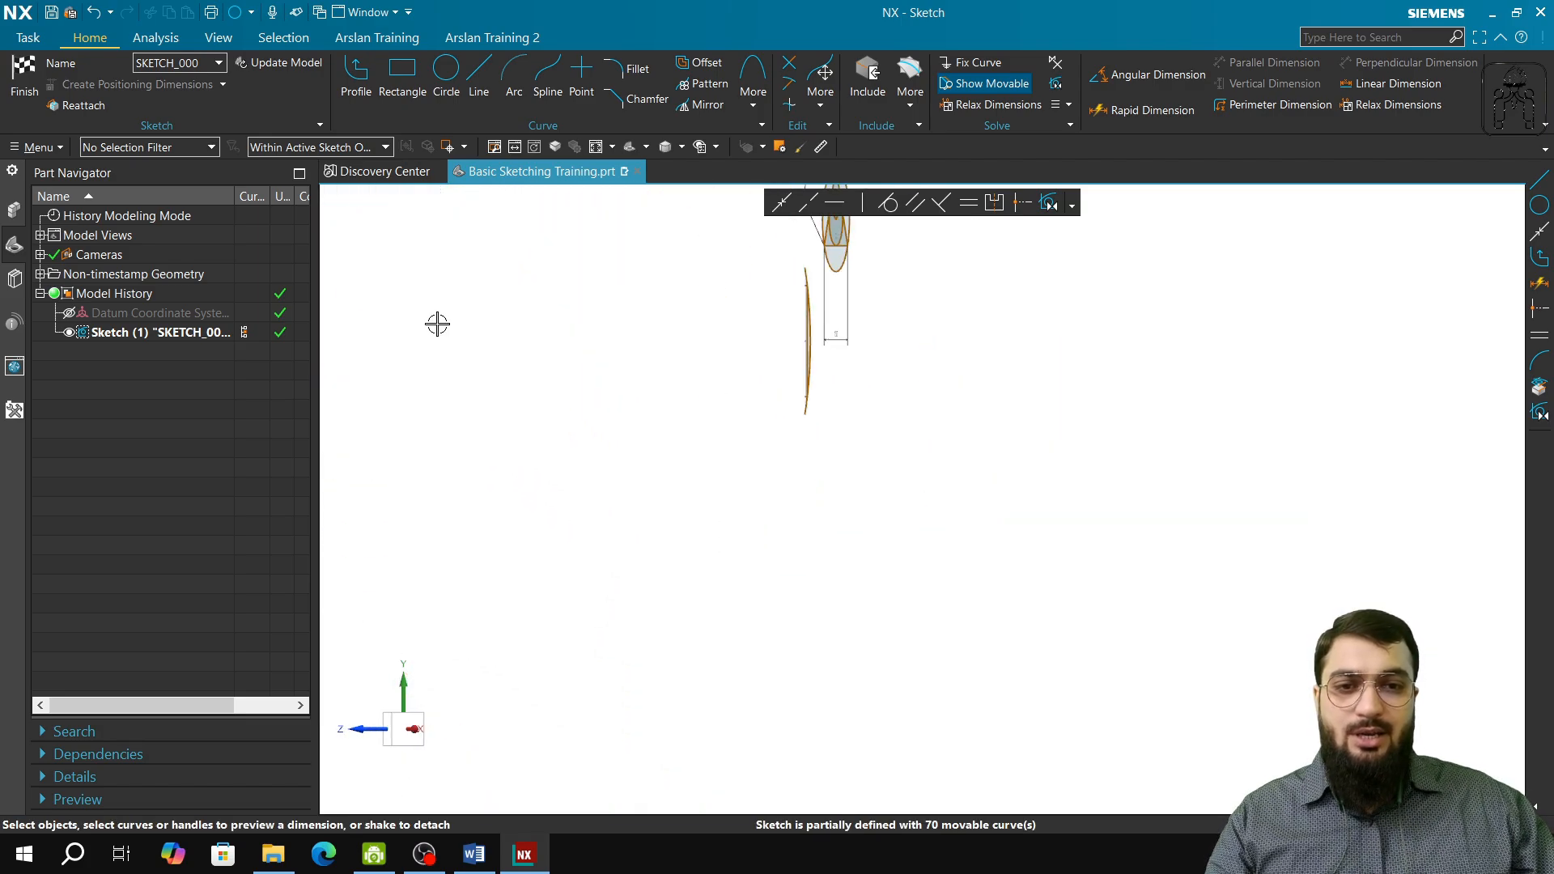
middle_drag(460, 746, 504, 747)
click(397, 735)
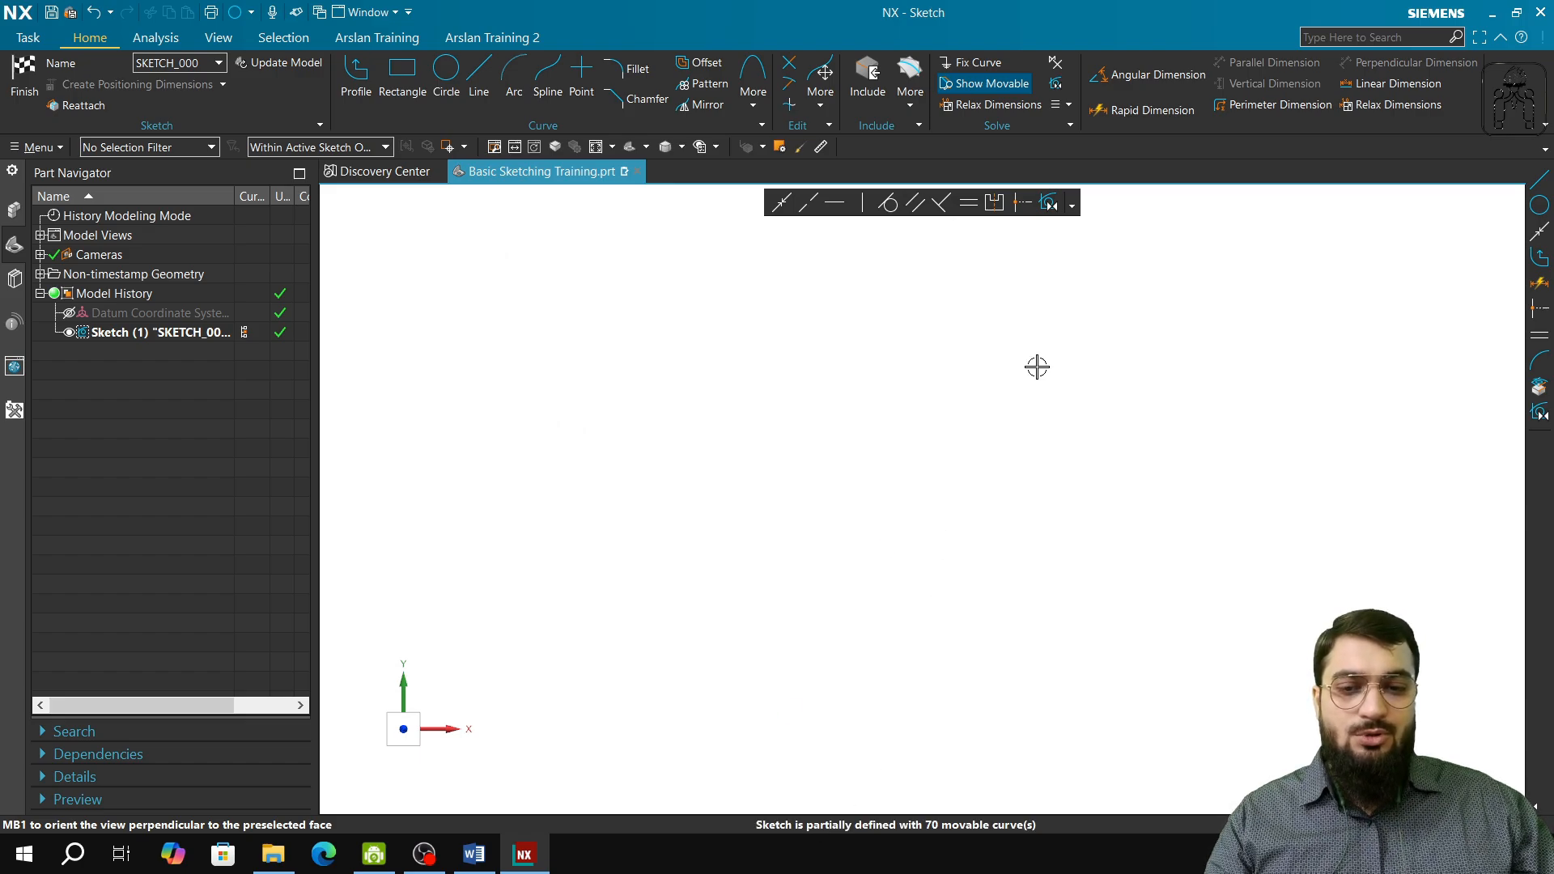
click(601, 154)
shift+middle_drag(1162, 668, 607, 463)
shift+middle_drag(1133, 599, 794, 478)
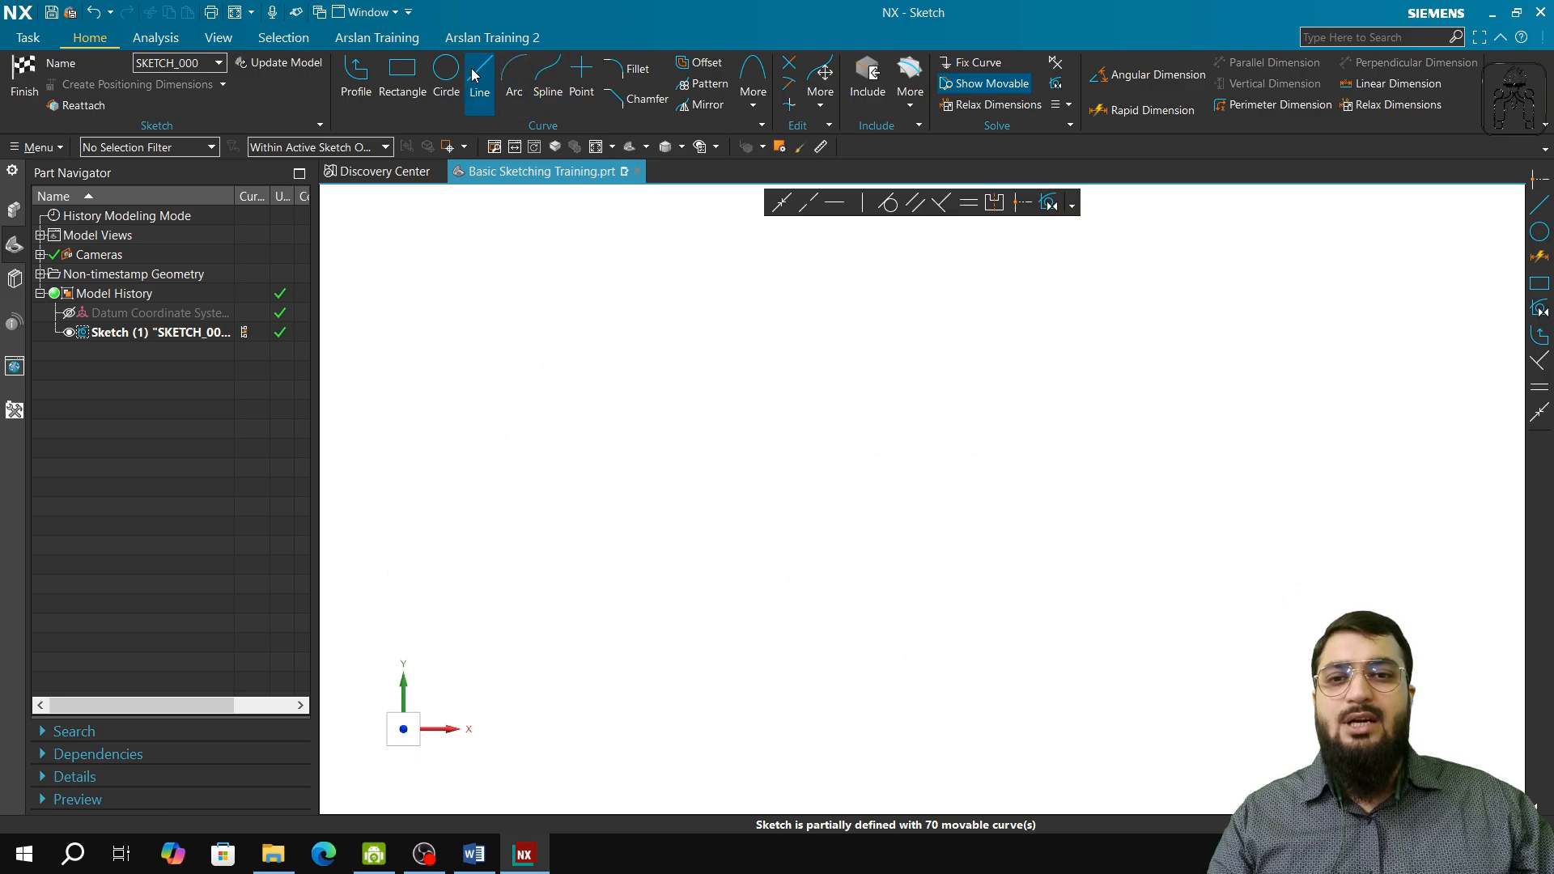
click(478, 81)
click(583, 276)
click(840, 451)
click(657, 467)
click(669, 534)
click(669, 534)
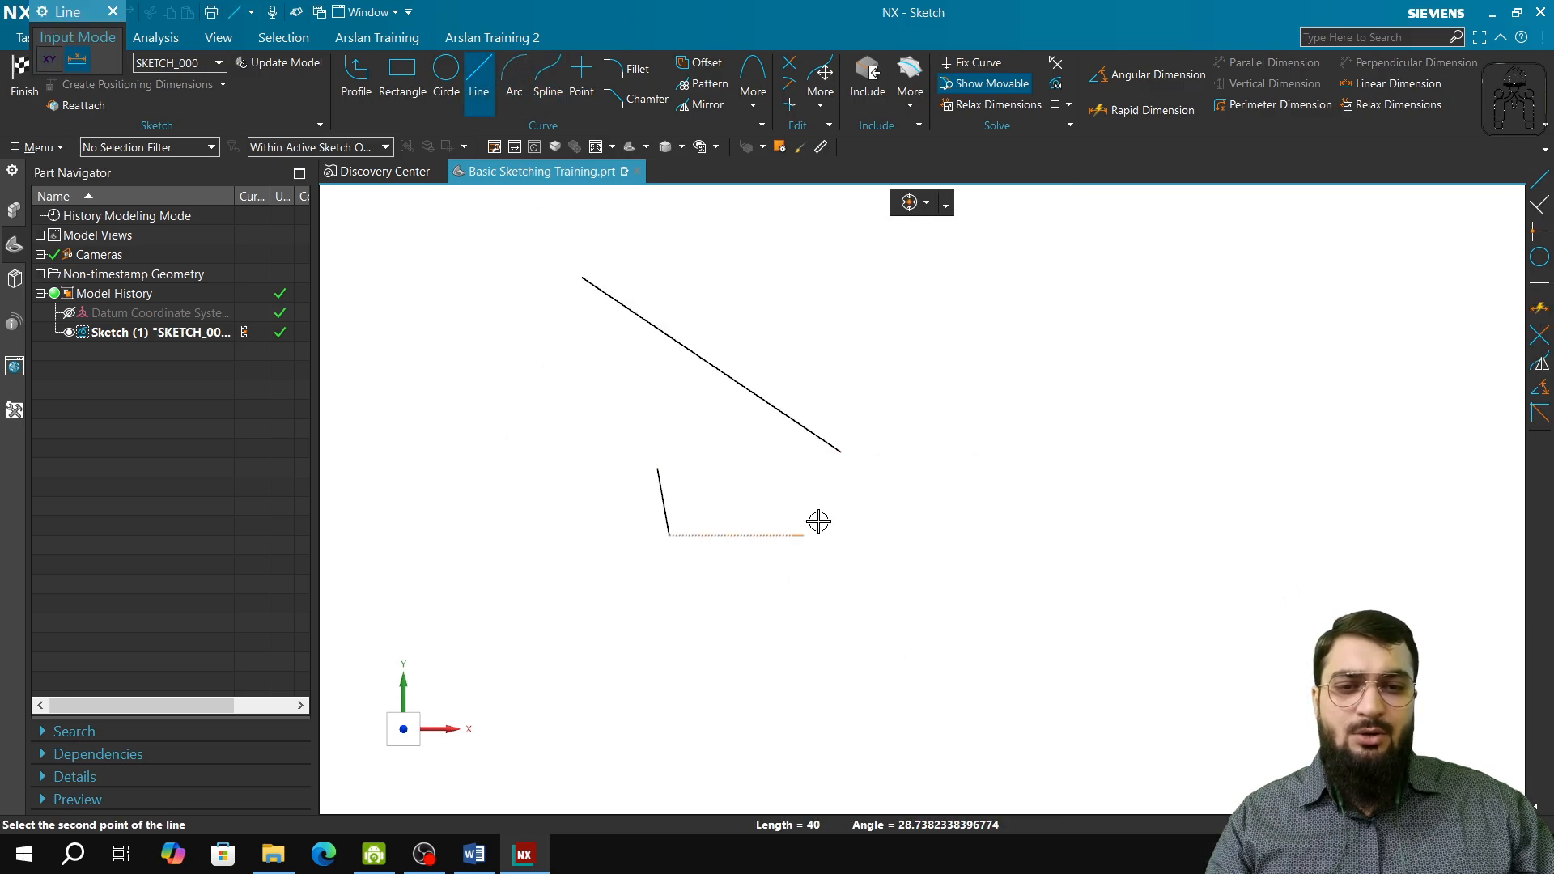
click(998, 396)
click(865, 248)
click(792, 357)
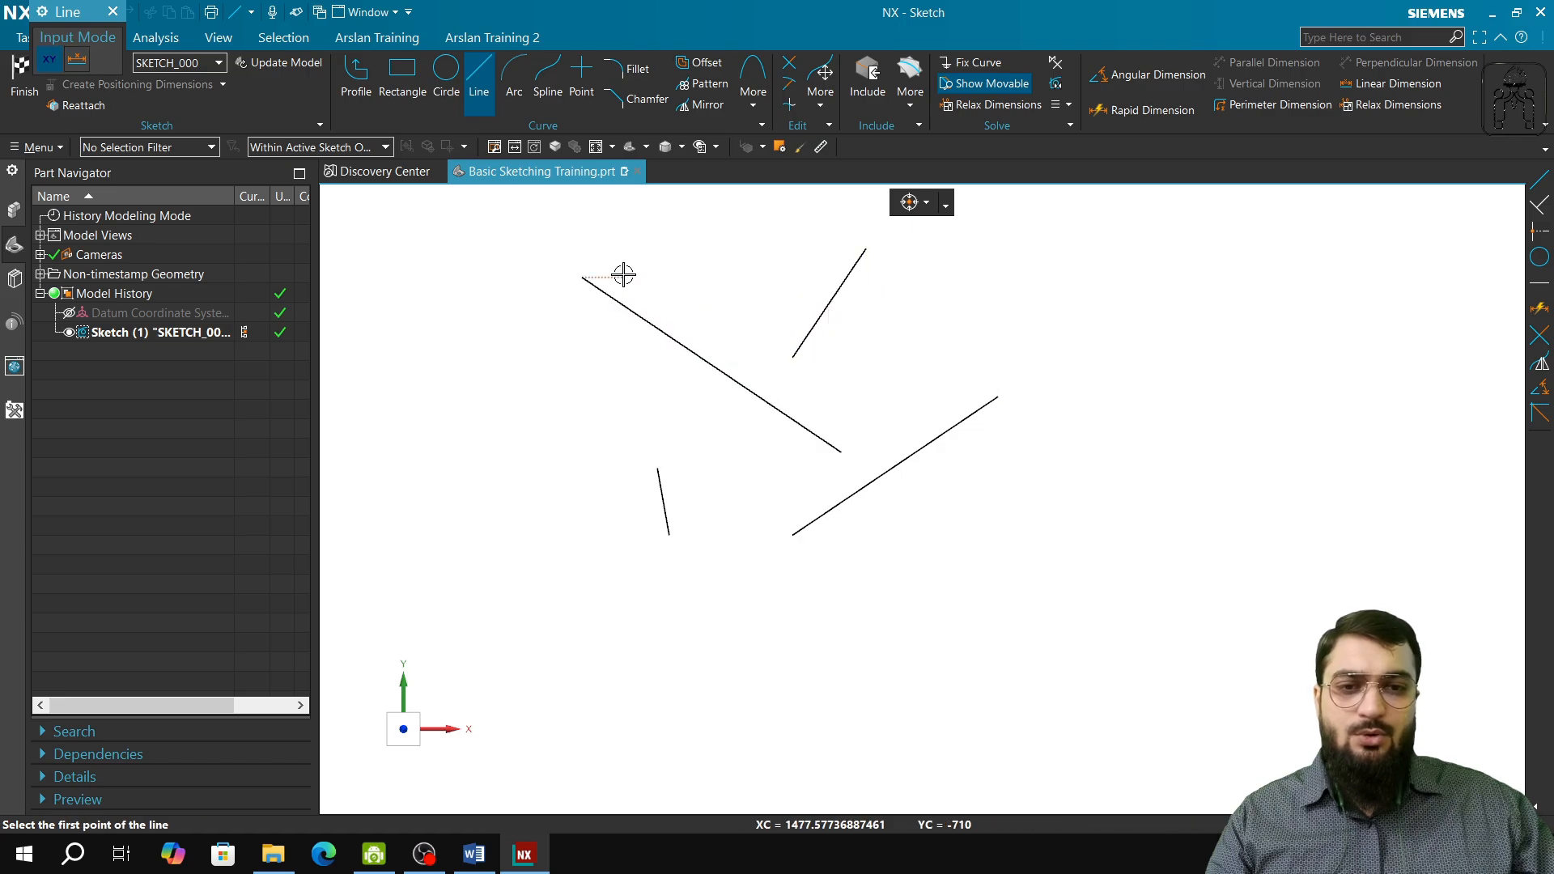
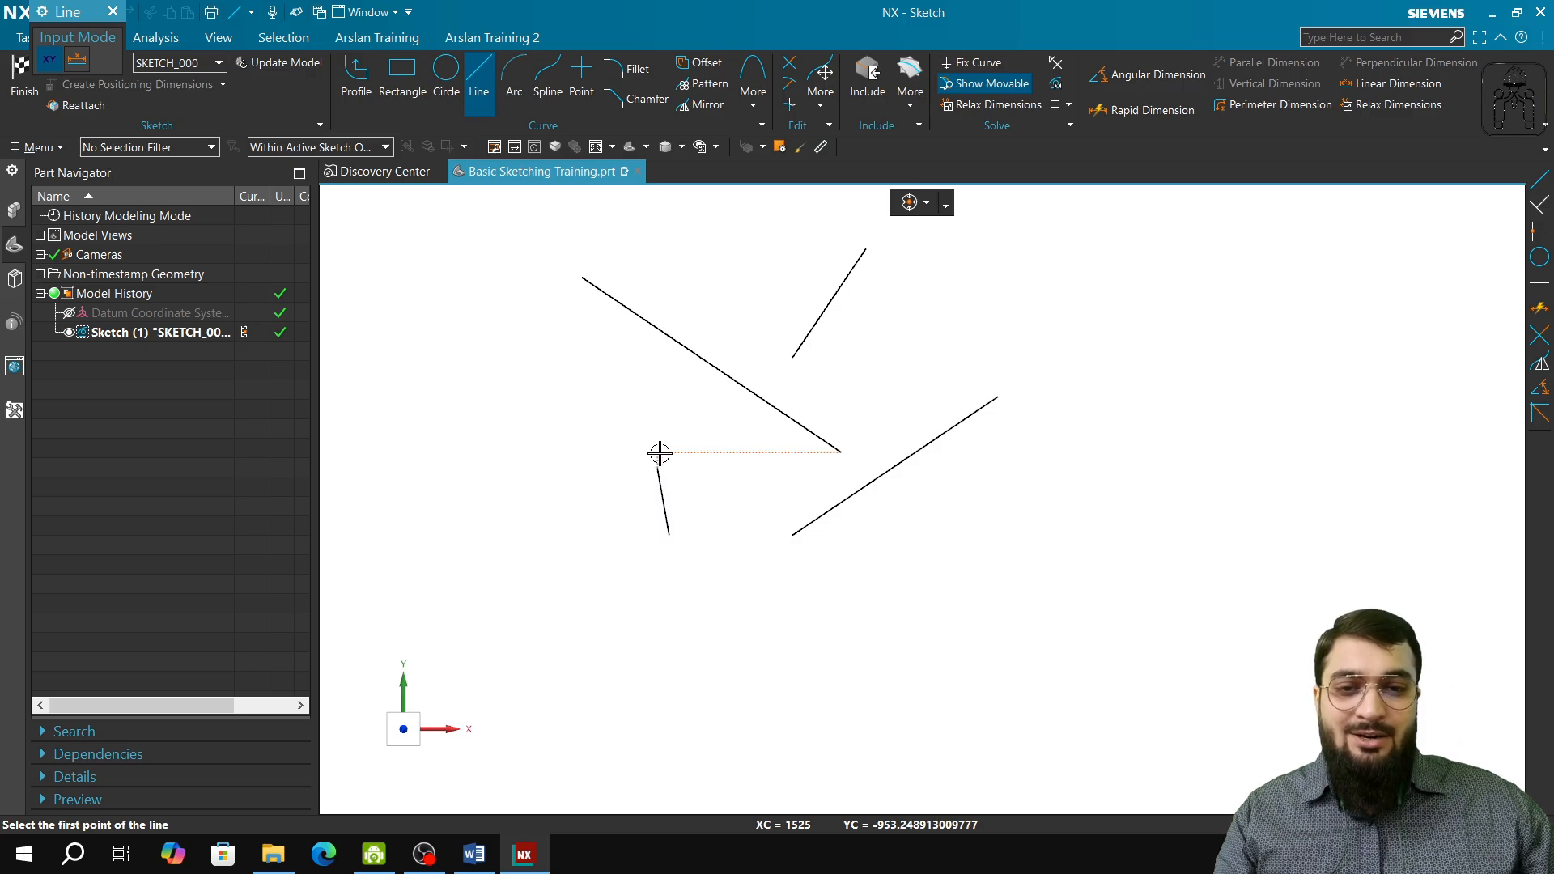
- Draw a line 57 long at 330° starting level with the longest line's lower end and directly above the short line's upper end
scroll(658, 452, up, 5)
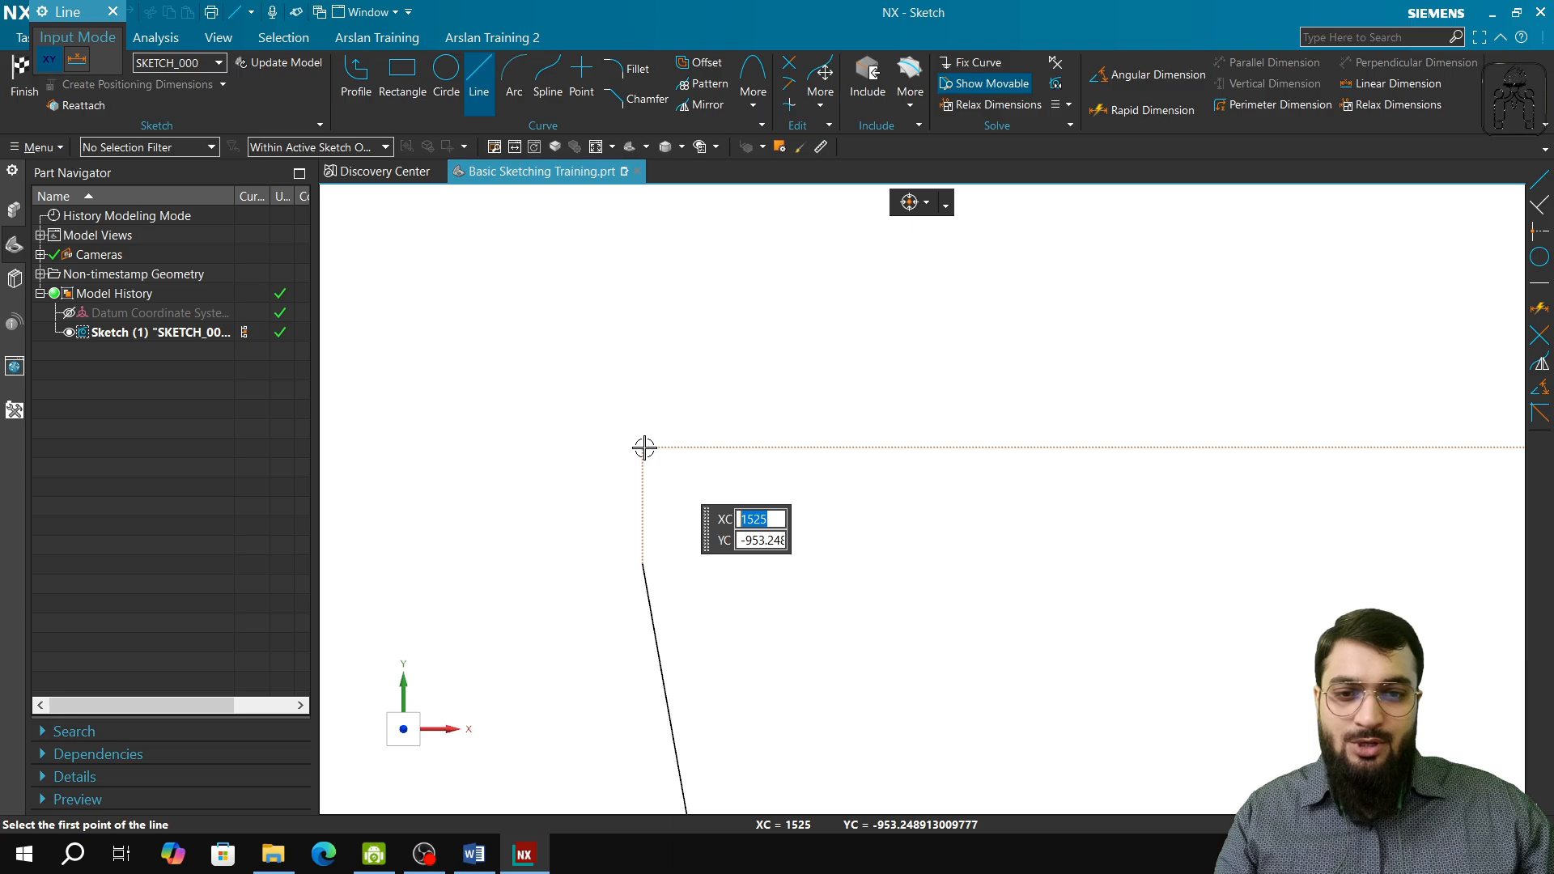
click(642, 447)
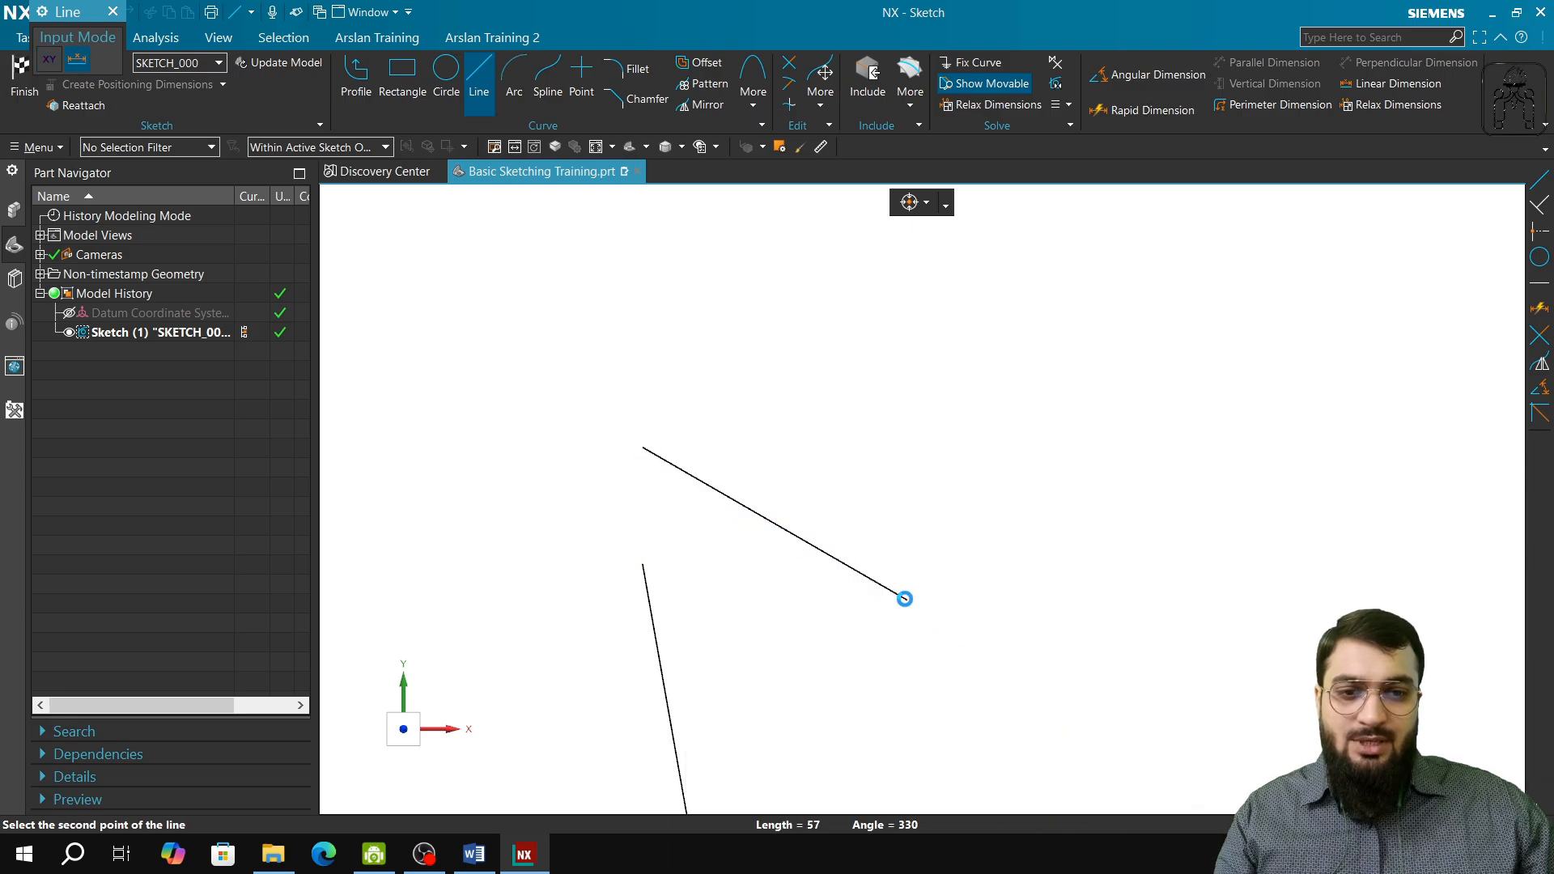
click(905, 599)
key(Escape)
scroll(873, 647, down, 2)
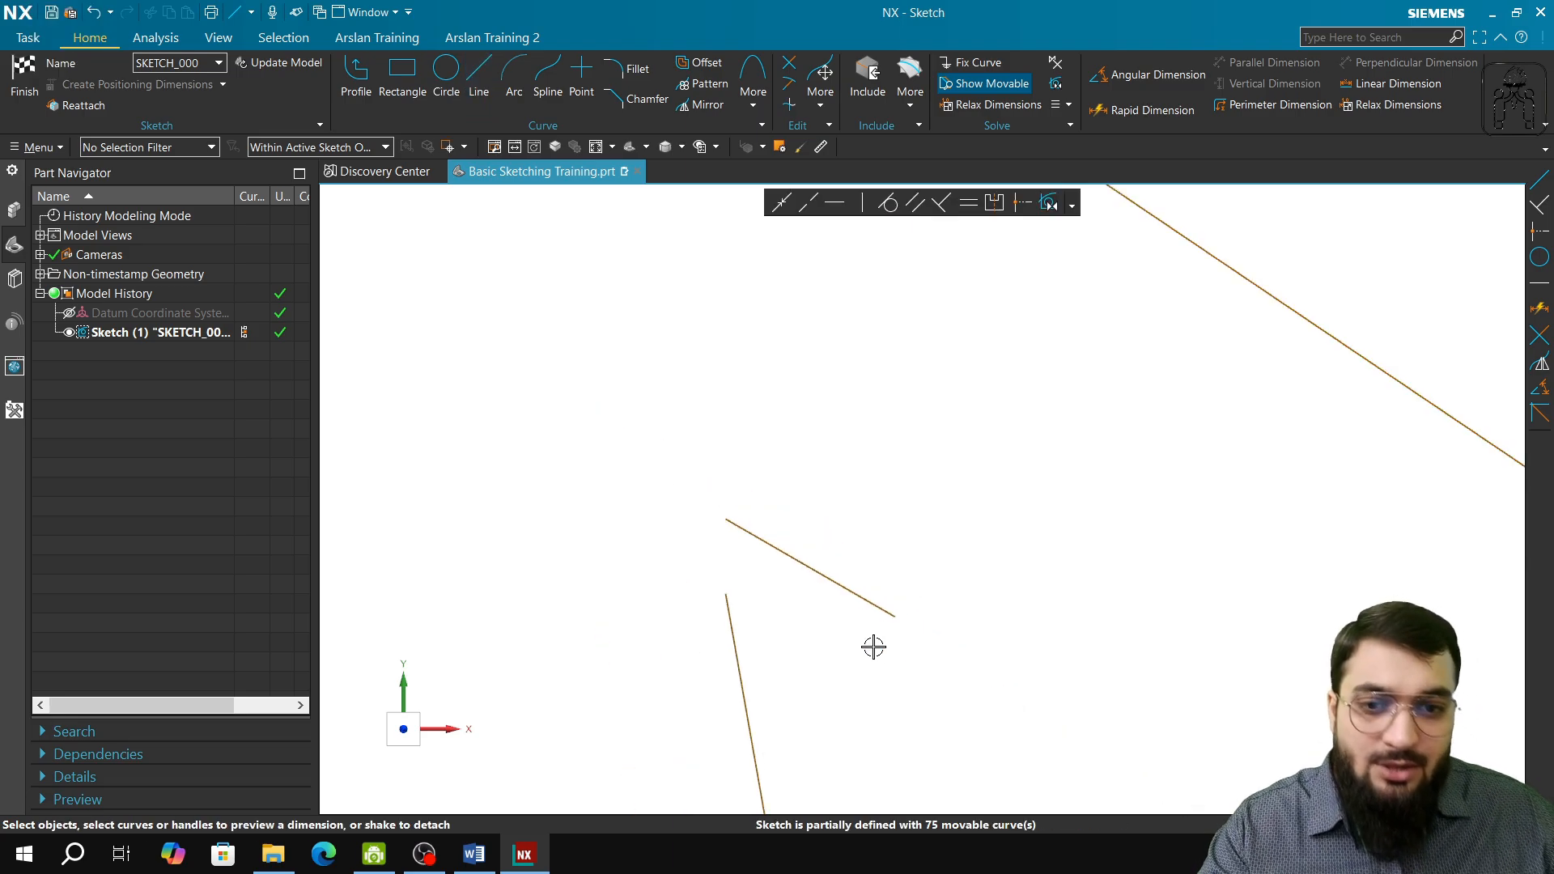
scroll(483, 126, down, 1)
scroll(709, 126, up, 1)
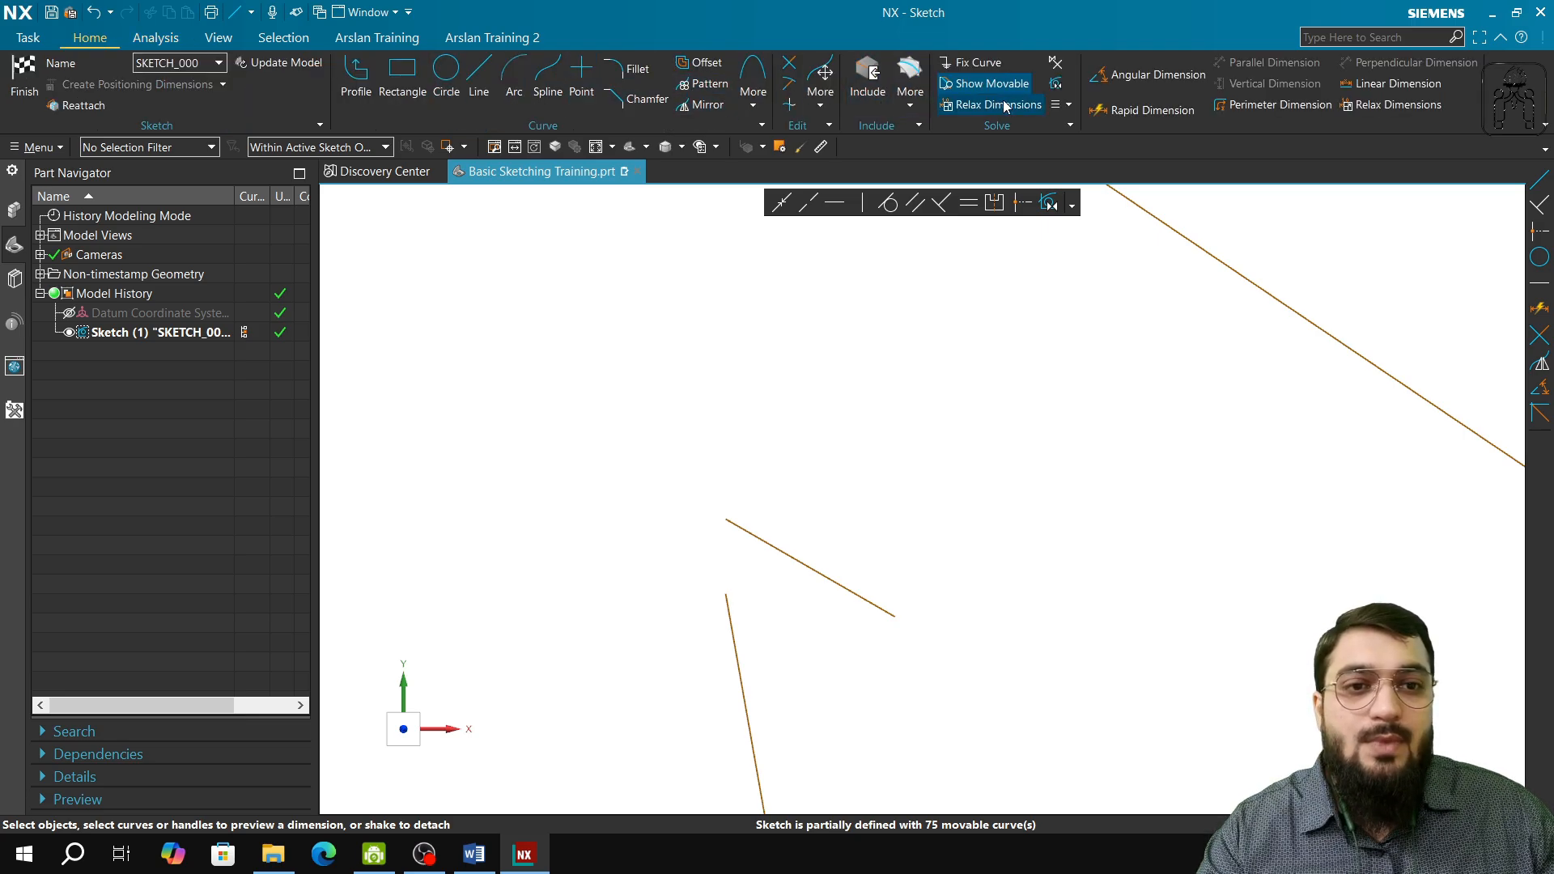
click(792, 85)
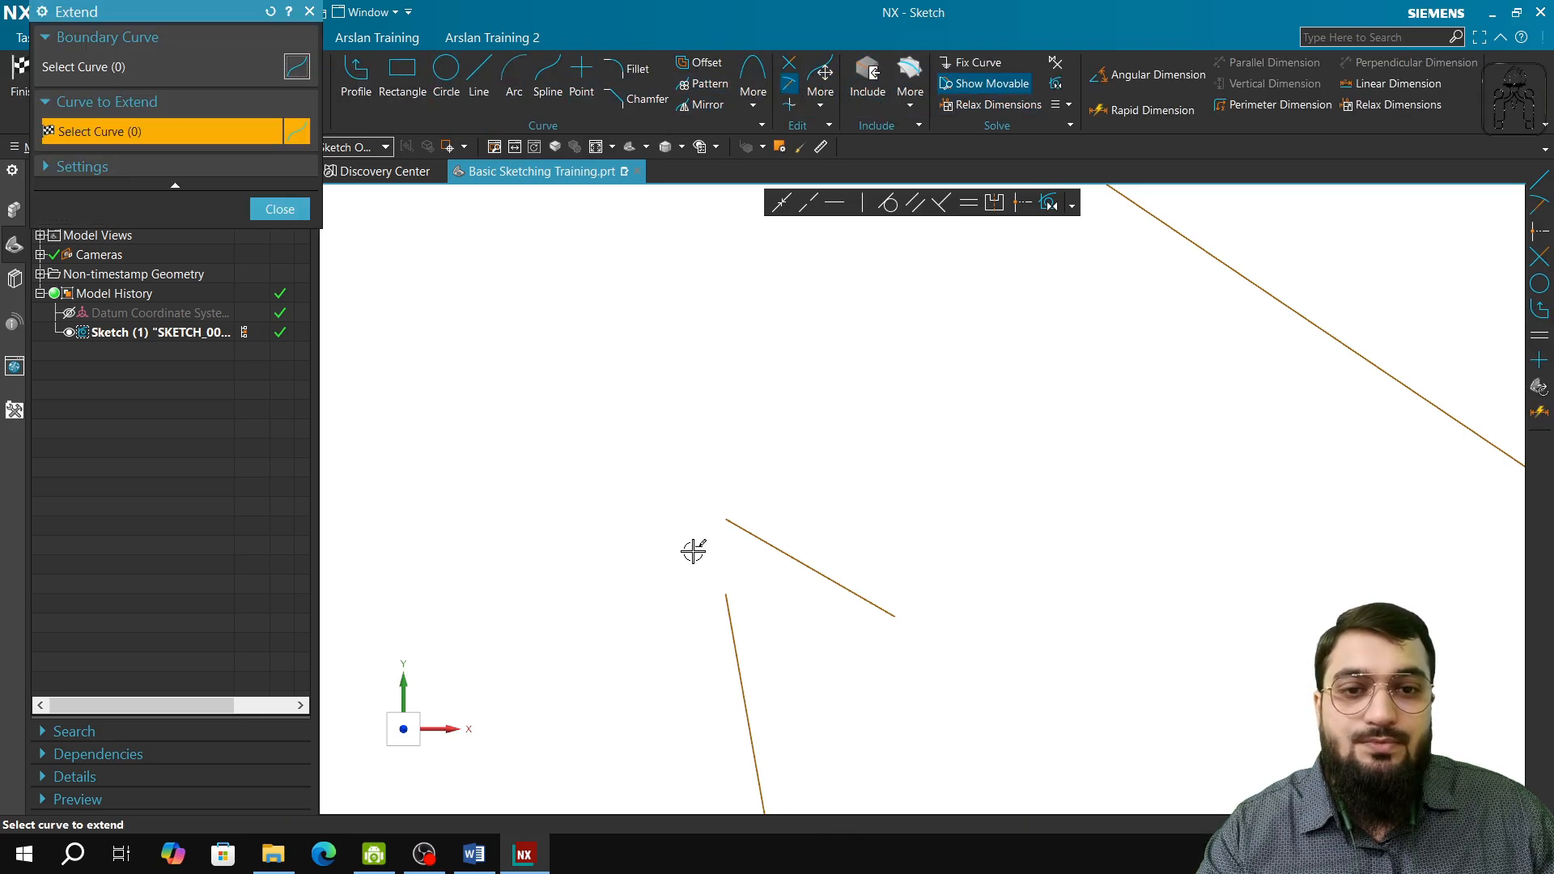
scroll(1276, 594, down, 2)
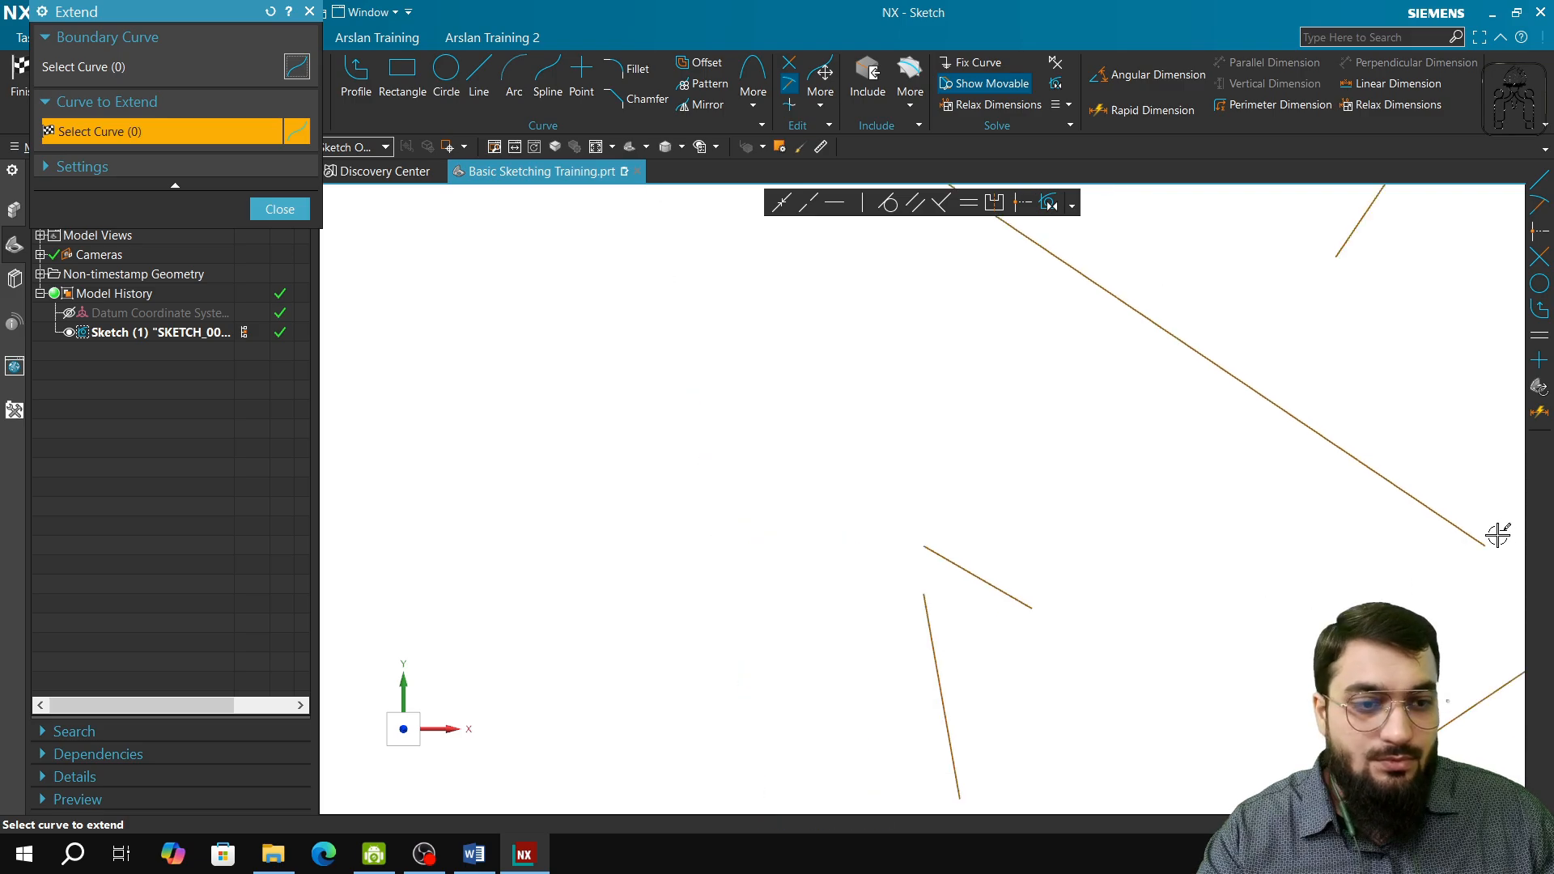
key(Escape)
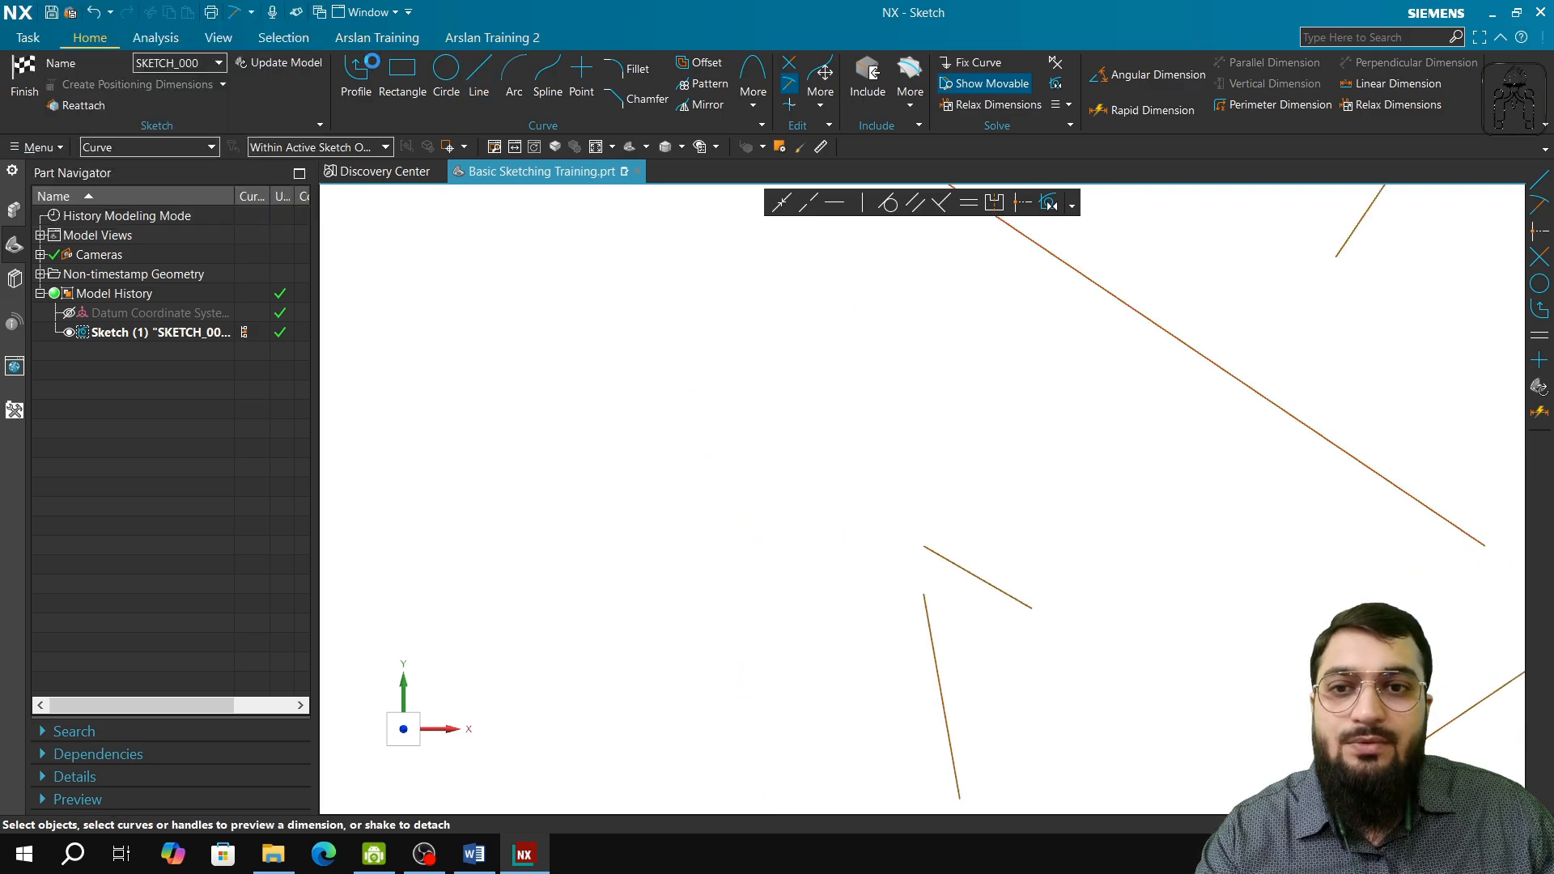
- Draw a vertical and a horizontal line from the 330° line's upper end past the two reference endpoints to check their alignment
click(477, 95)
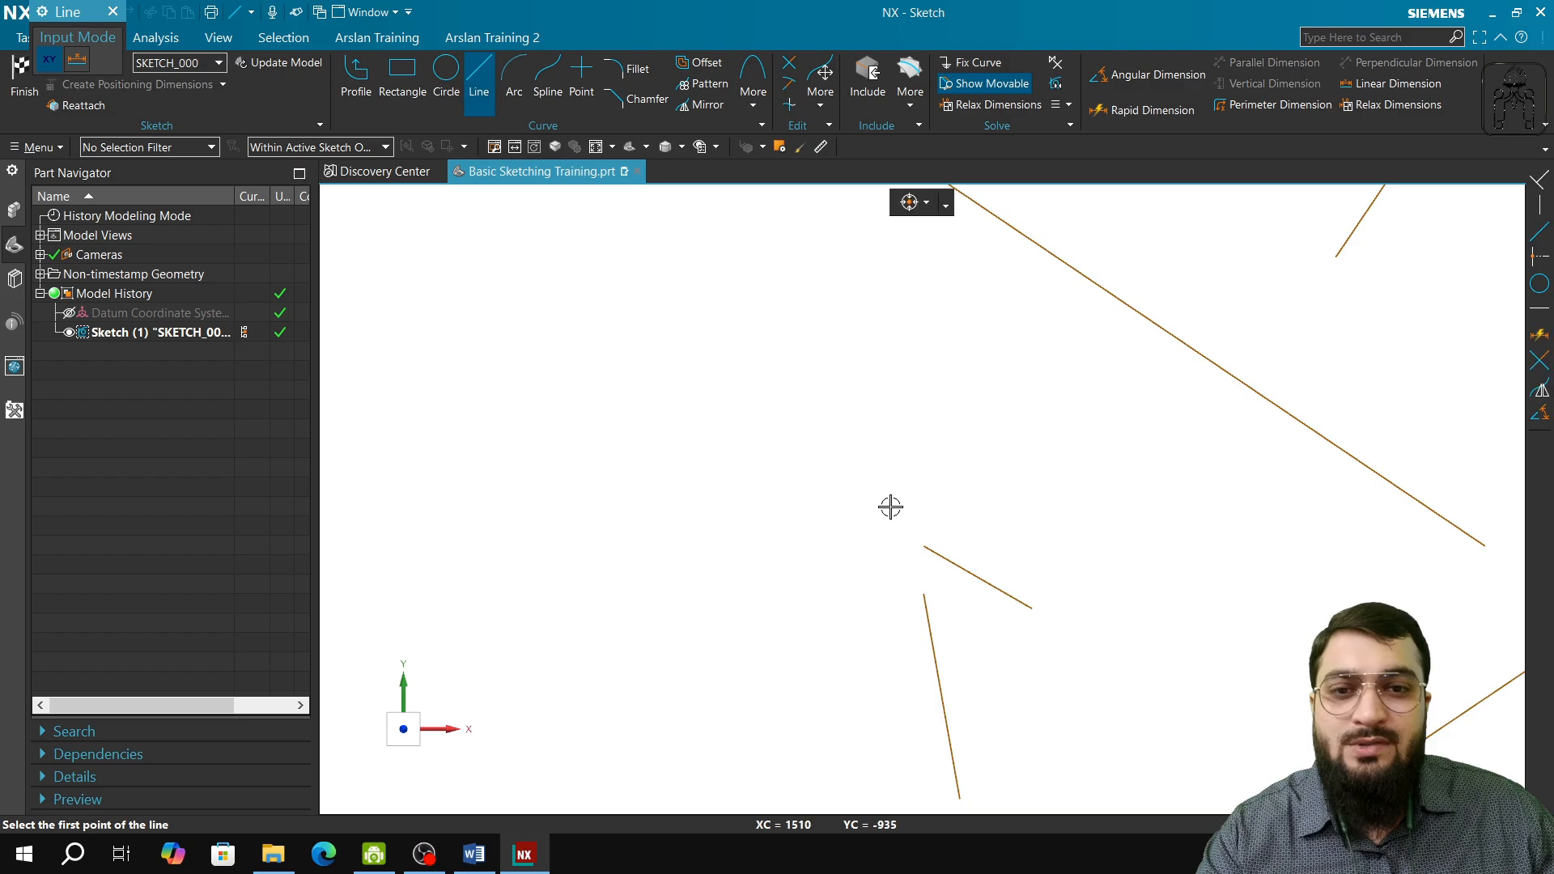
click(924, 547)
click(915, 682)
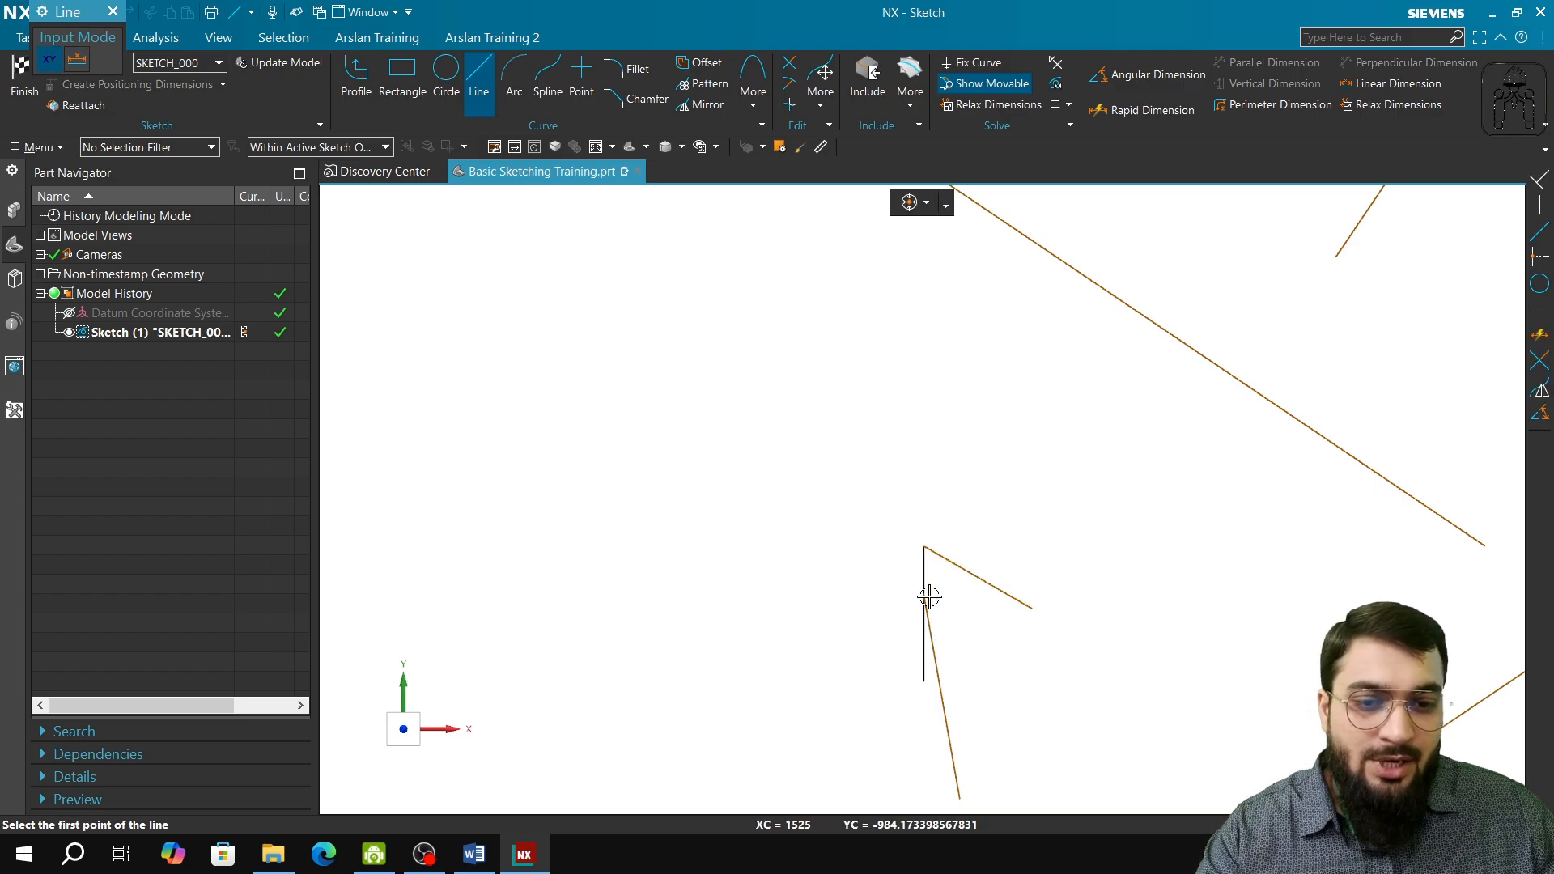
click(925, 546)
click(1511, 547)
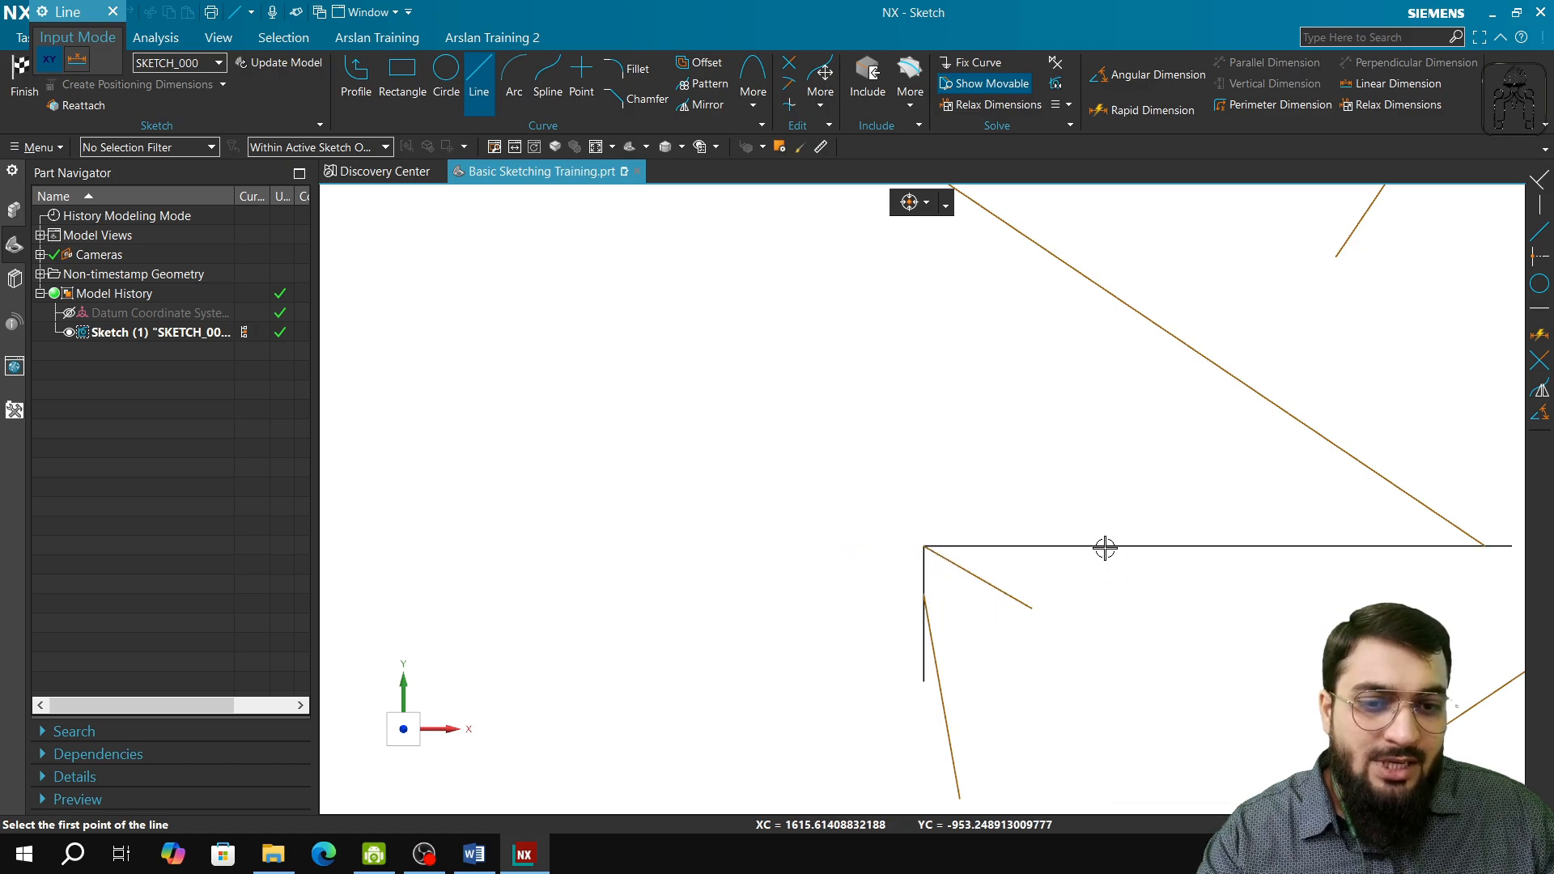
scroll(1492, 548, up, 13)
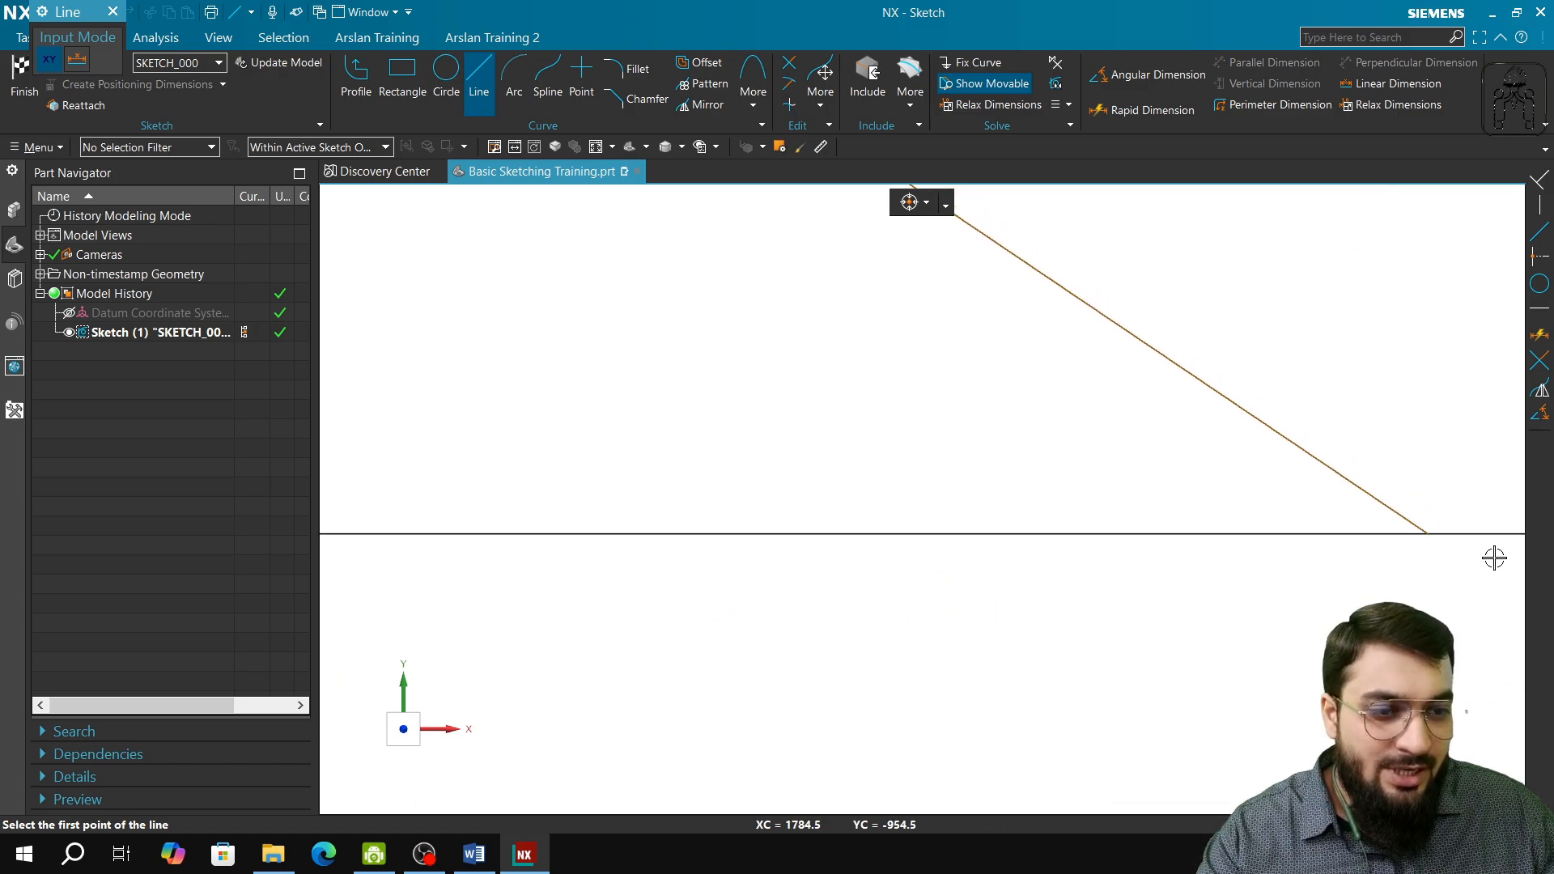
- Draw a line 100 long at 45° in the empty area beside the group of short lines
scroll(1146, 584, down, 11)
scroll(756, 634, down, 3)
mouse_move(686, 648)
shift+middle_down()
mouse_move(785, 628)
mouse_move(952, 552)
shift+middle_up()
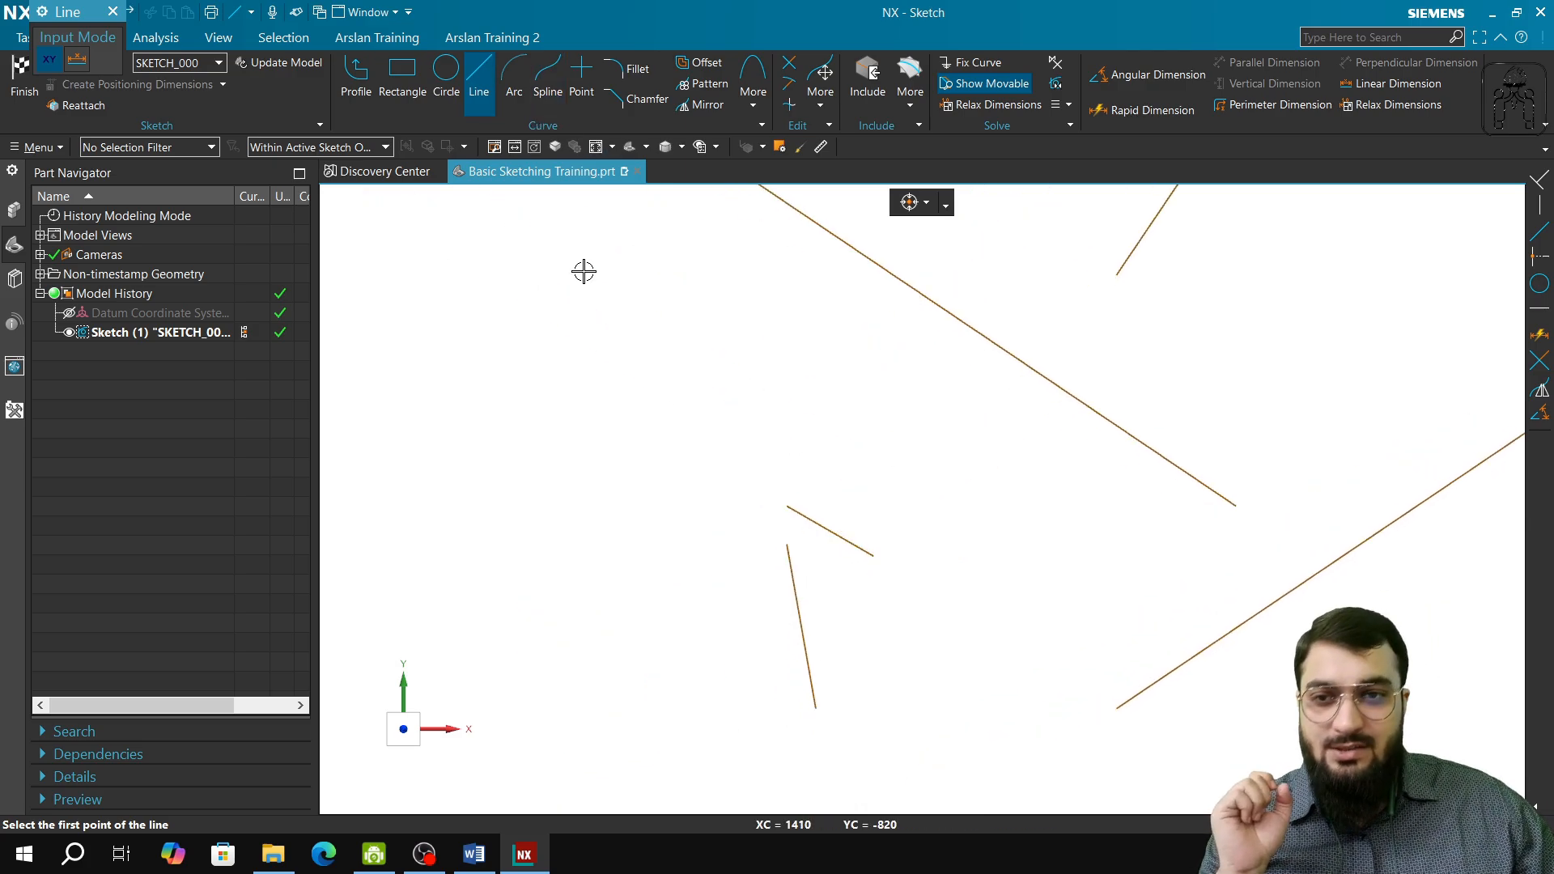
click(476, 506)
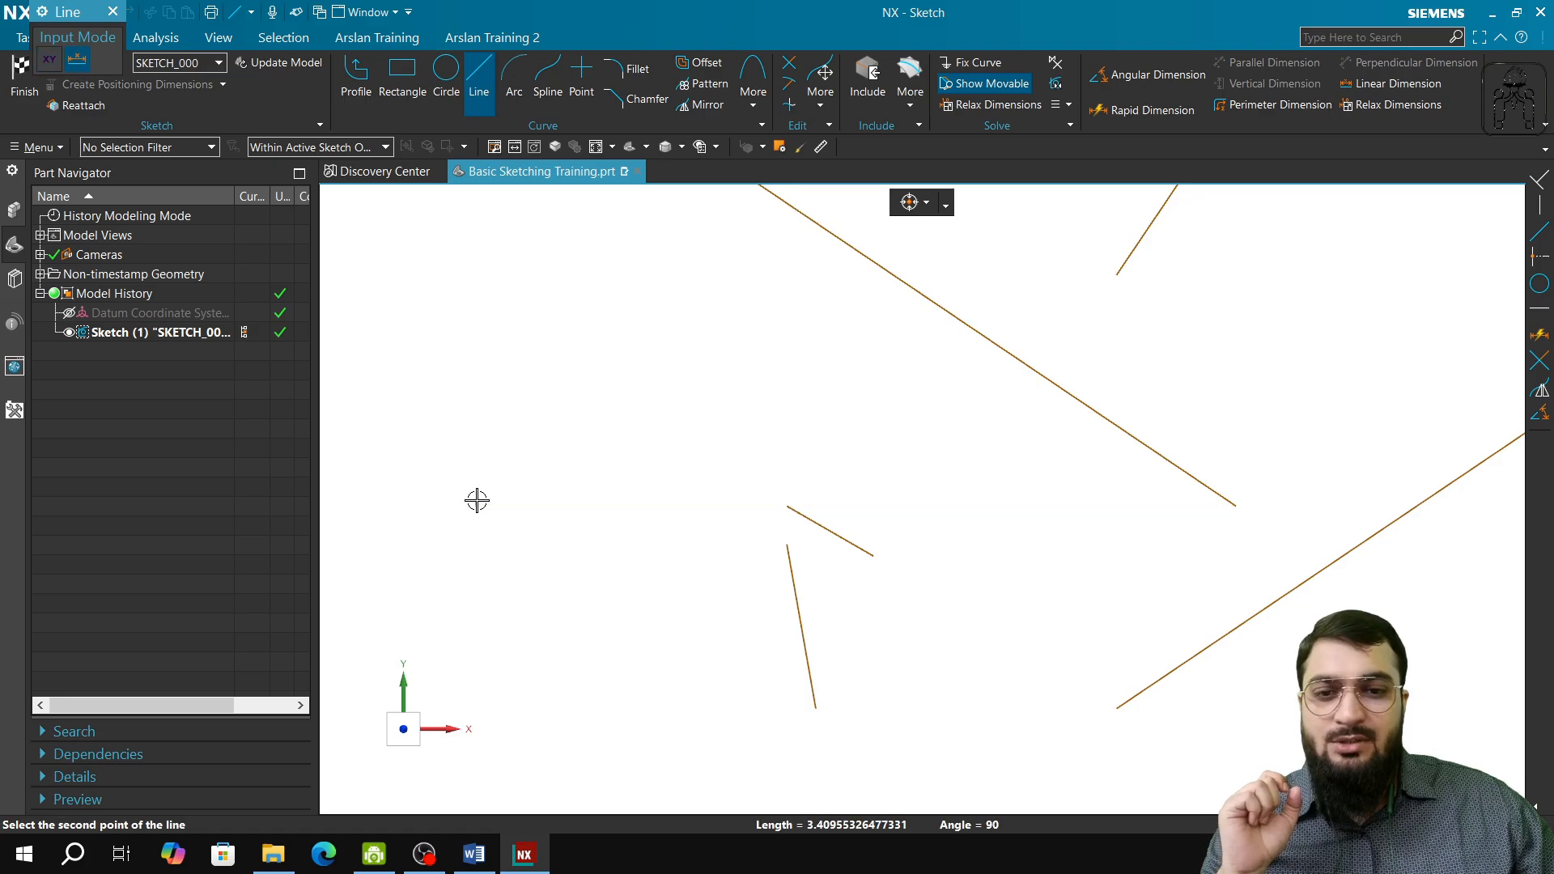
mouse_move(575, 456)
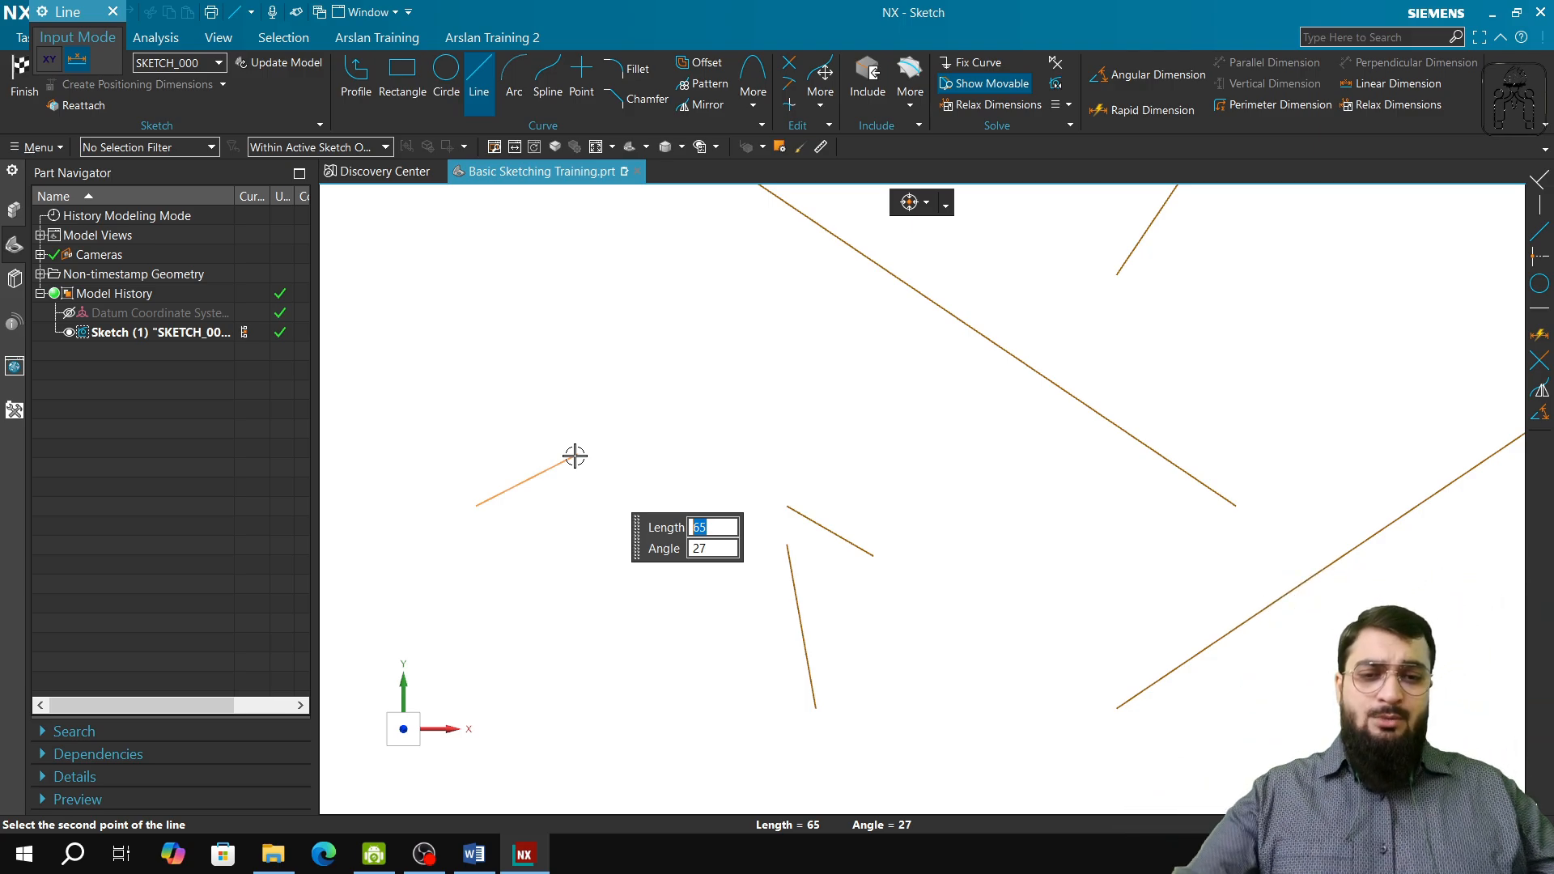
text(1)
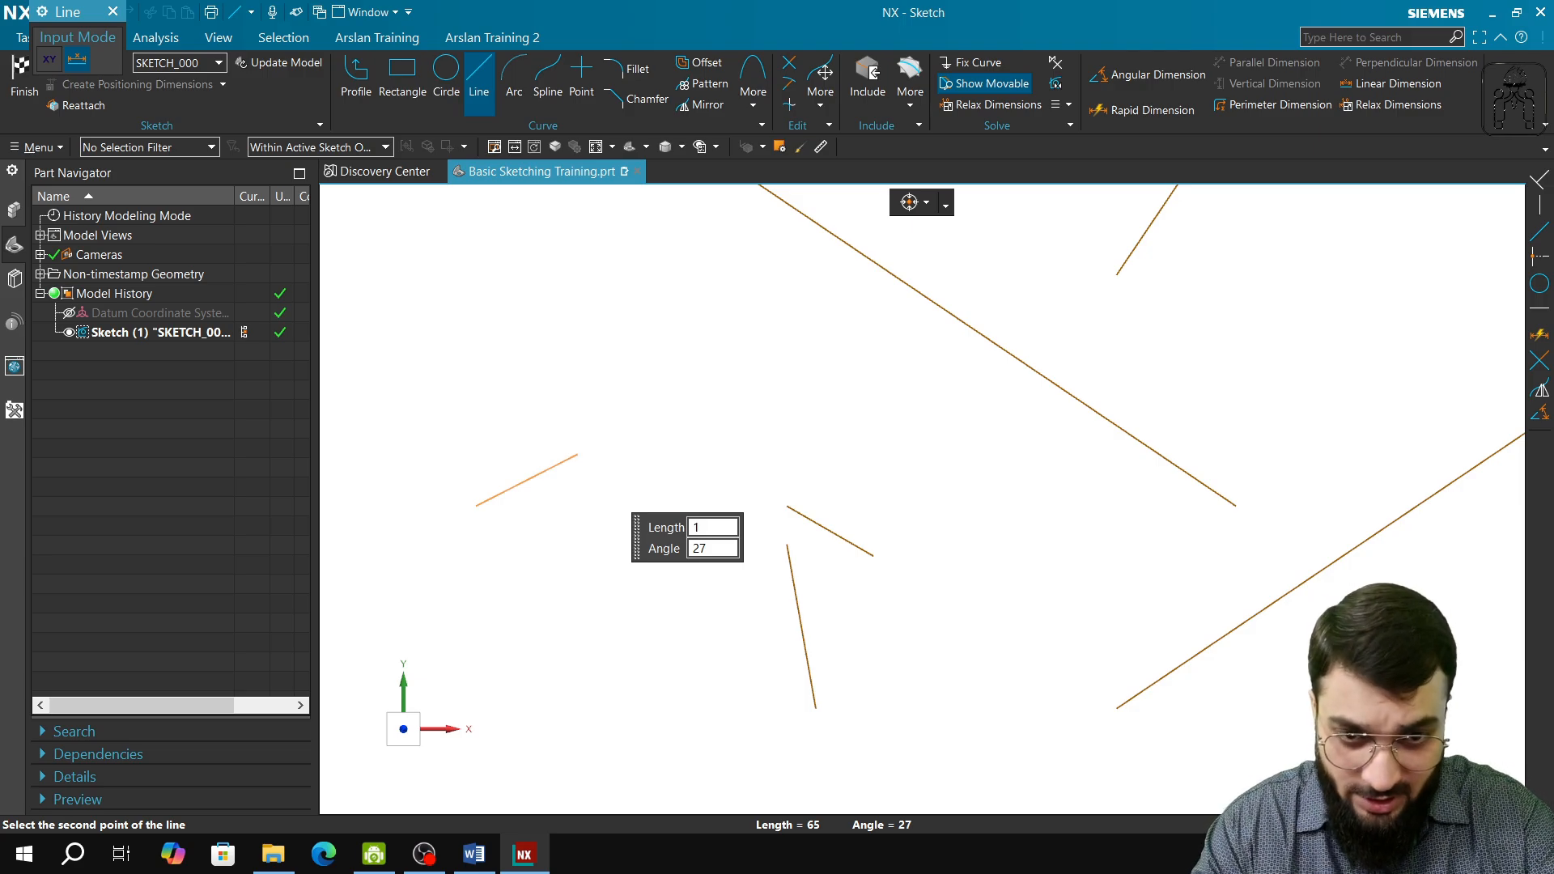
key(Tab)
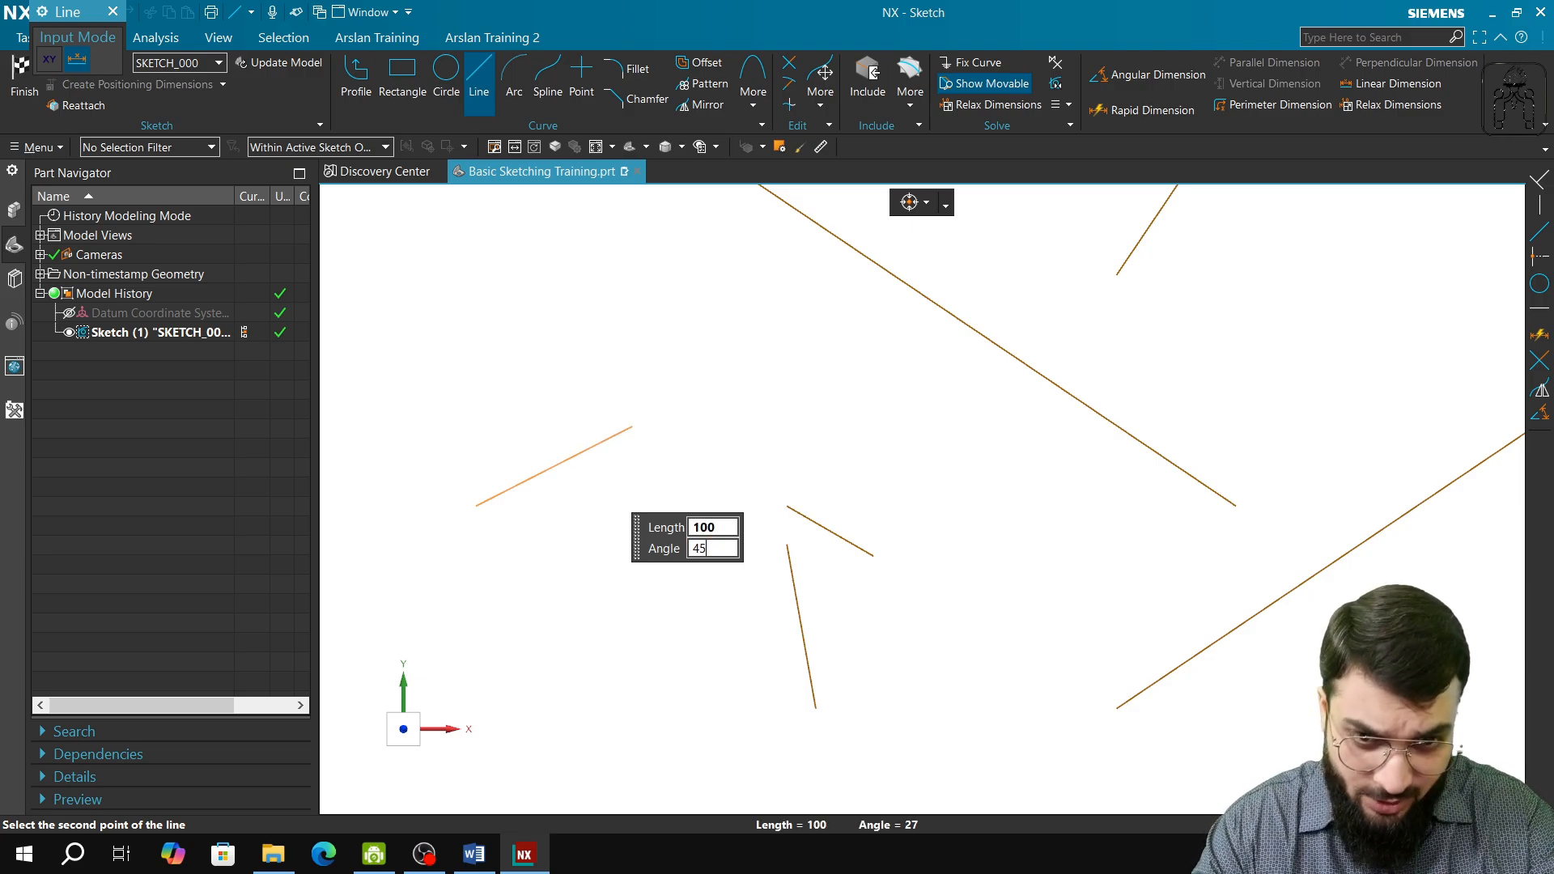
key(Return)
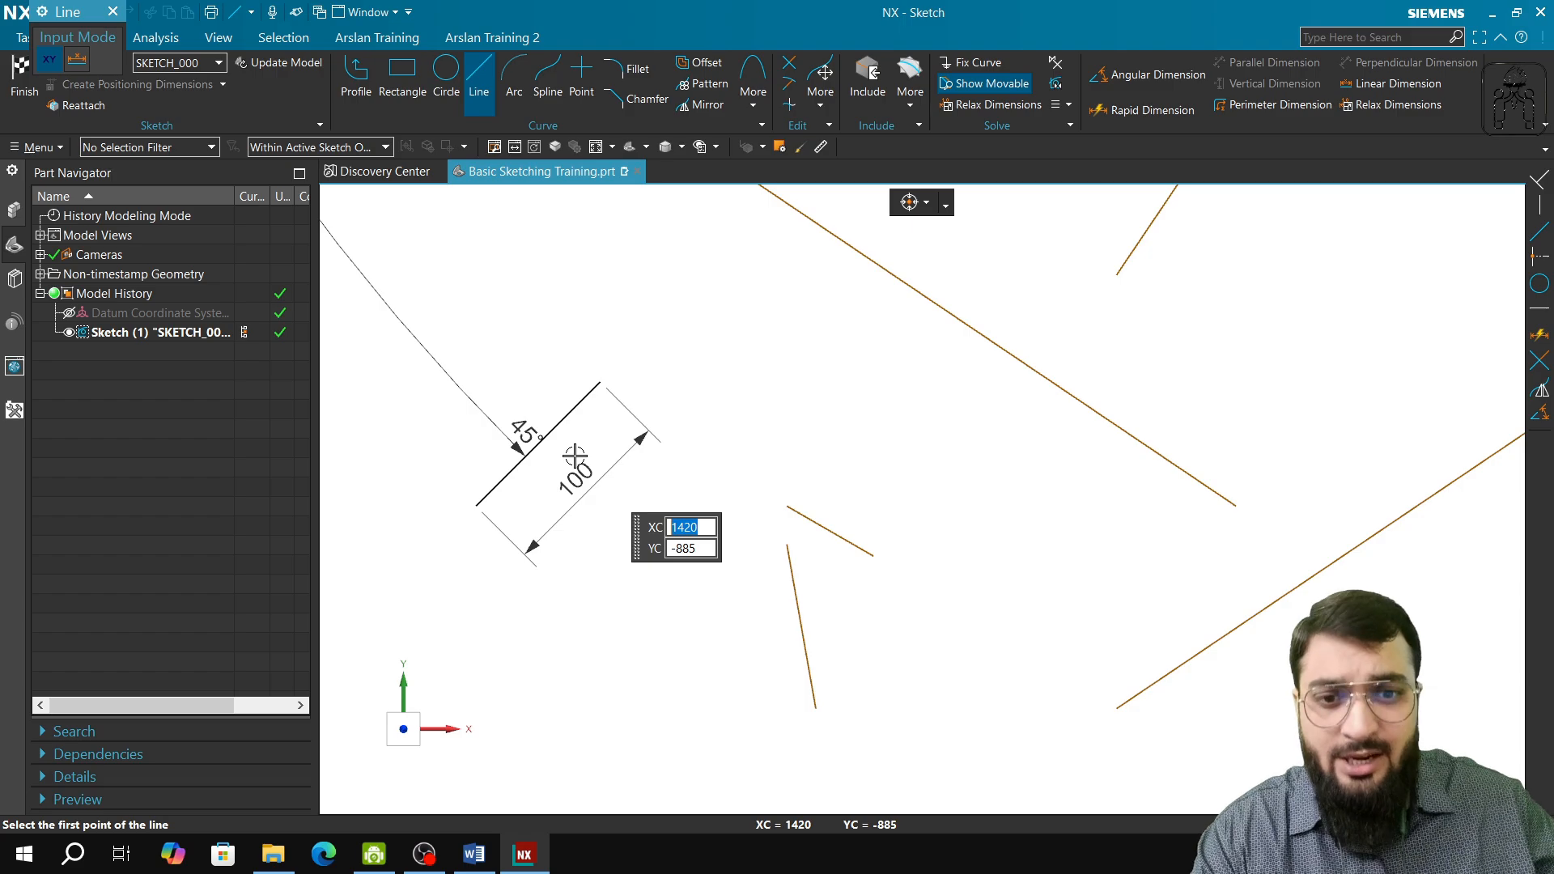
key(Escape)
- Switch to the Word training syllabus, check the Create Arc topic in Part 12, and return to NX
scroll(755, 491, down, 5)
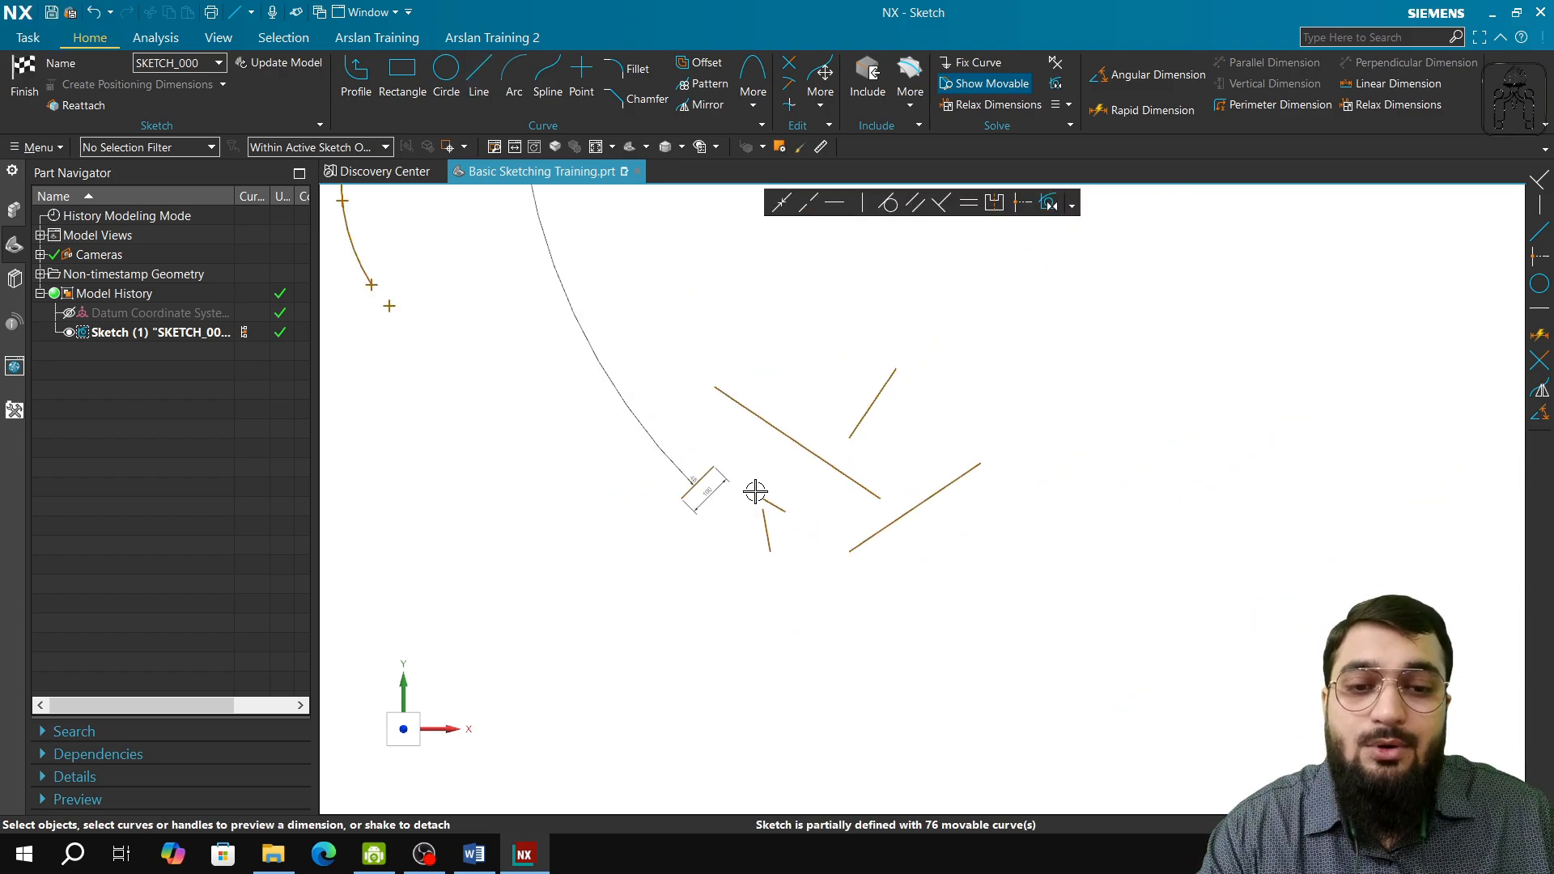
scroll(754, 491, down, 3)
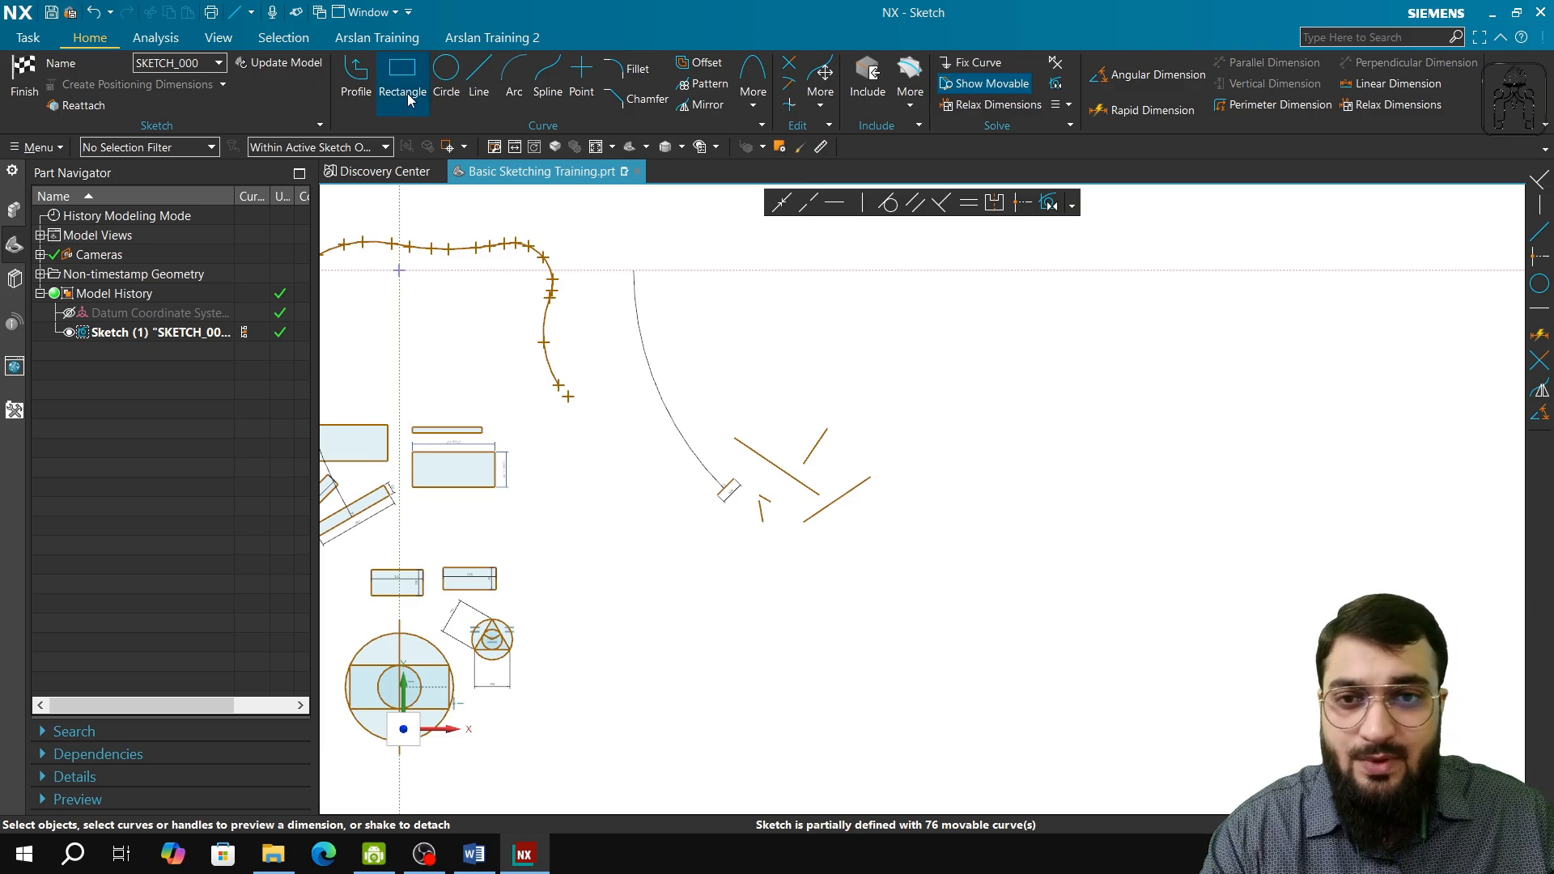
click(471, 857)
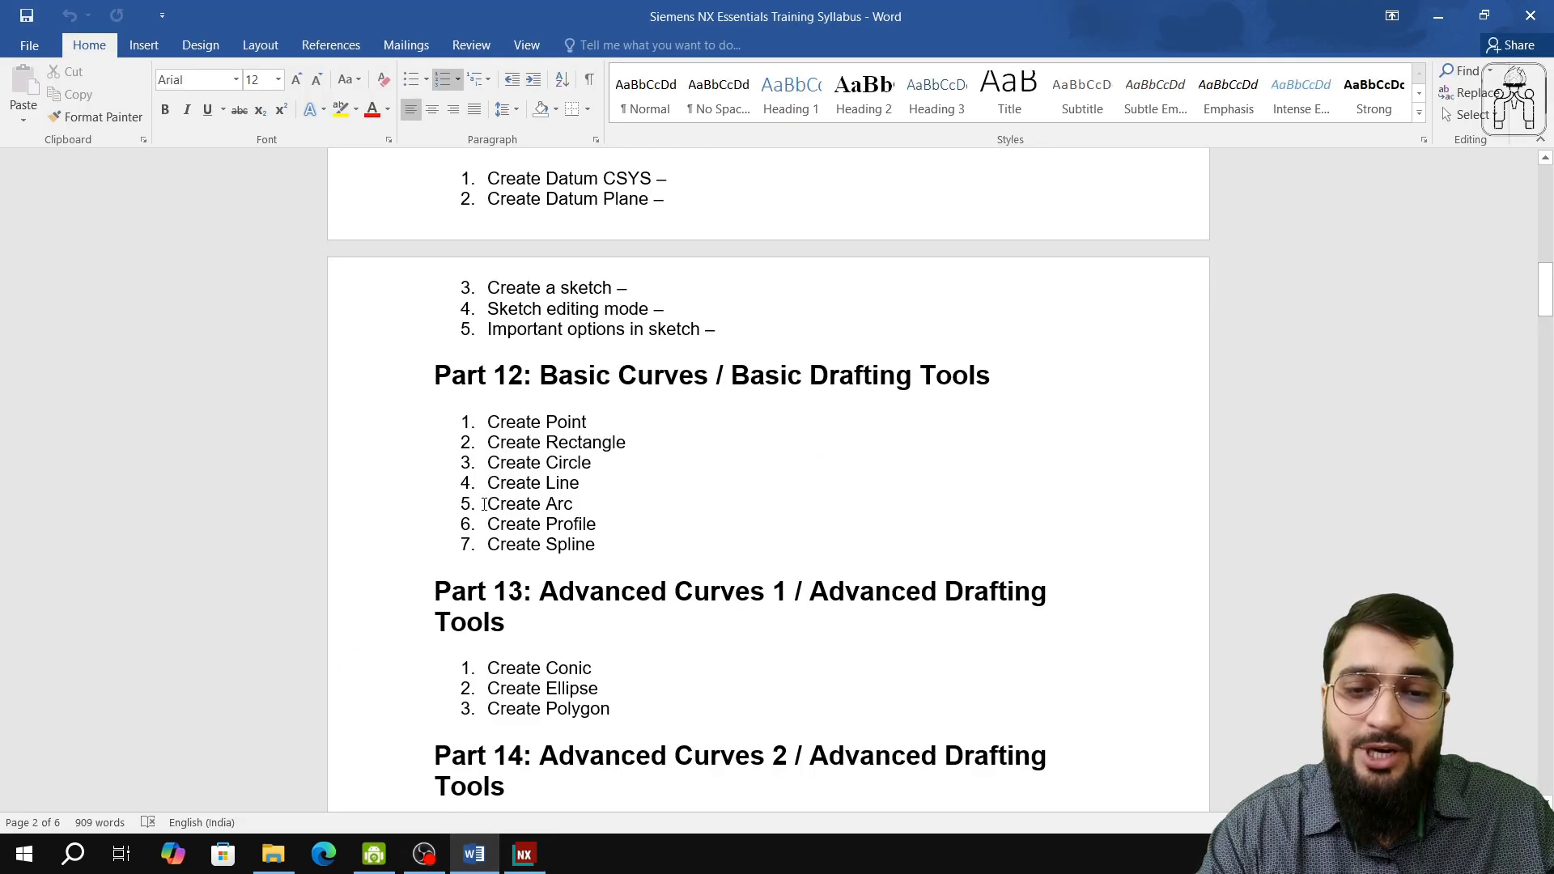
triple_click(561, 505)
click(541, 503)
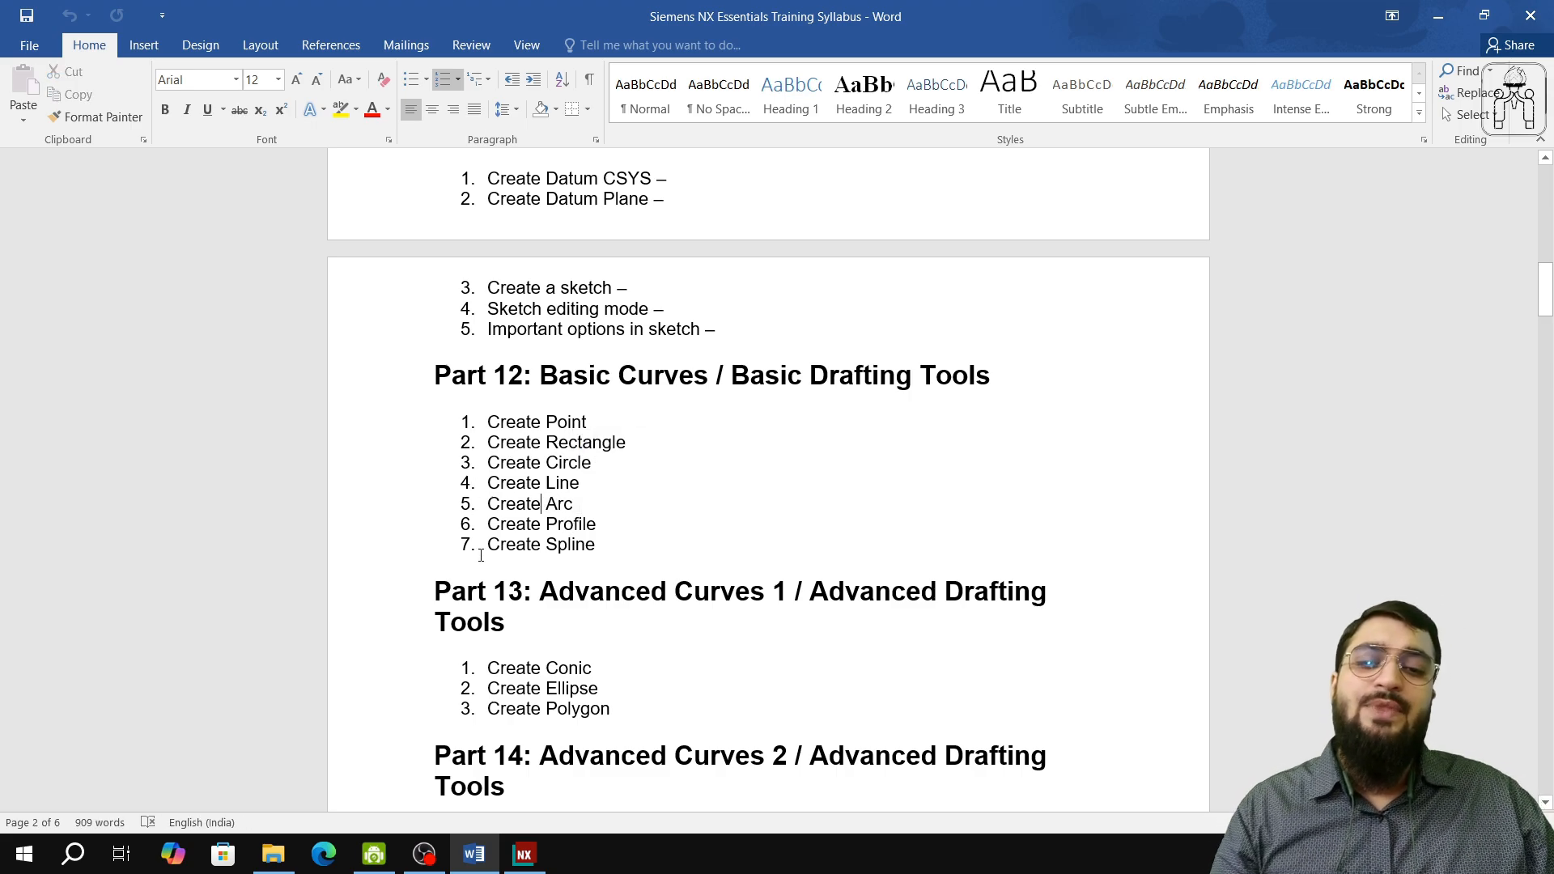
click(515, 869)
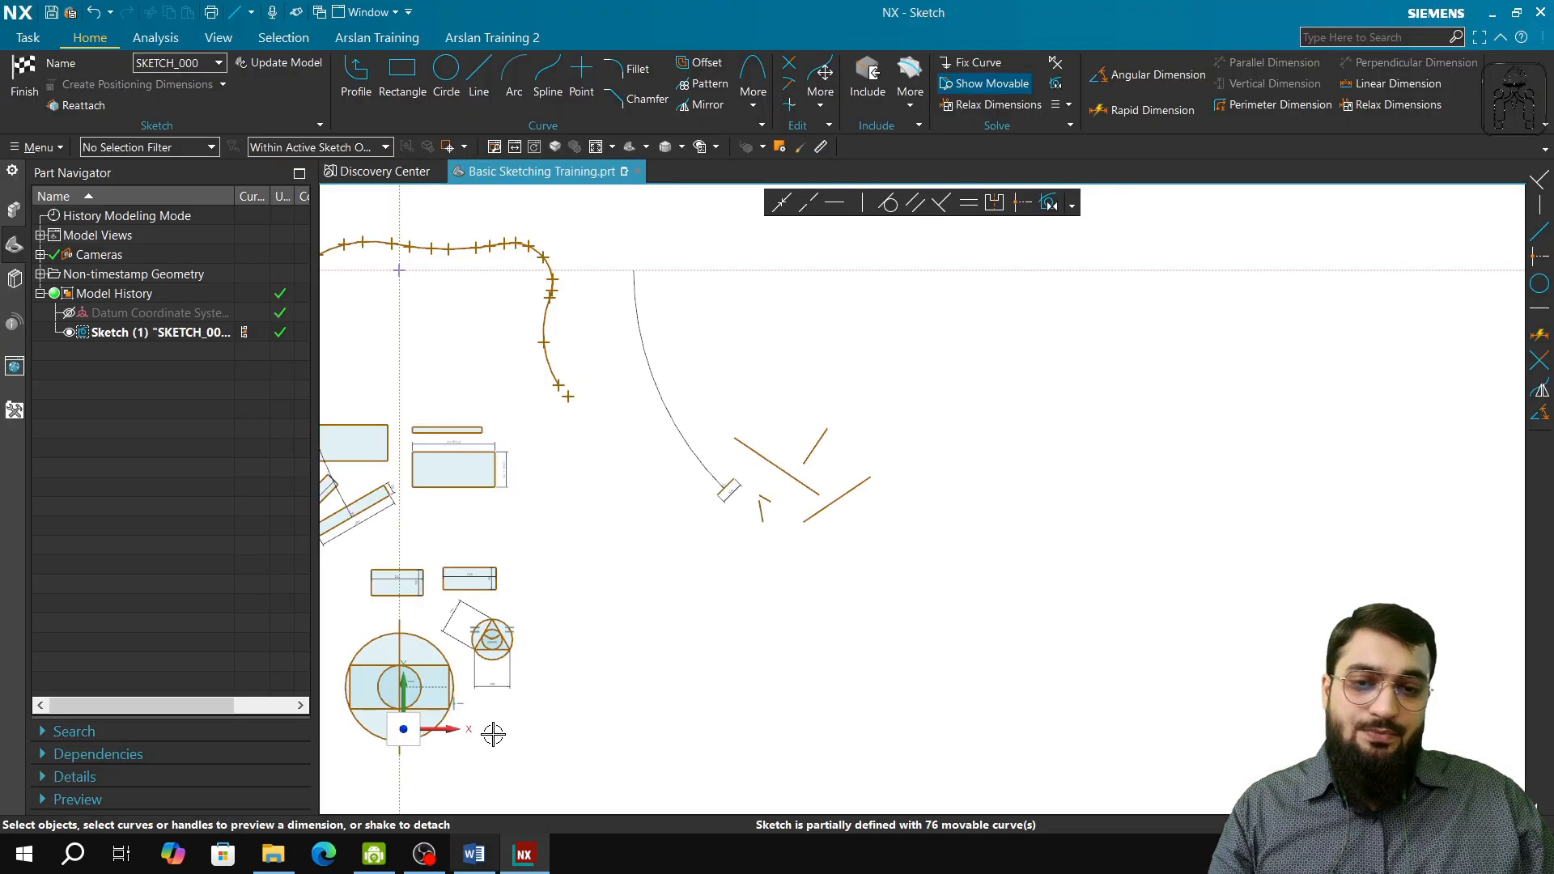
click(514, 84)
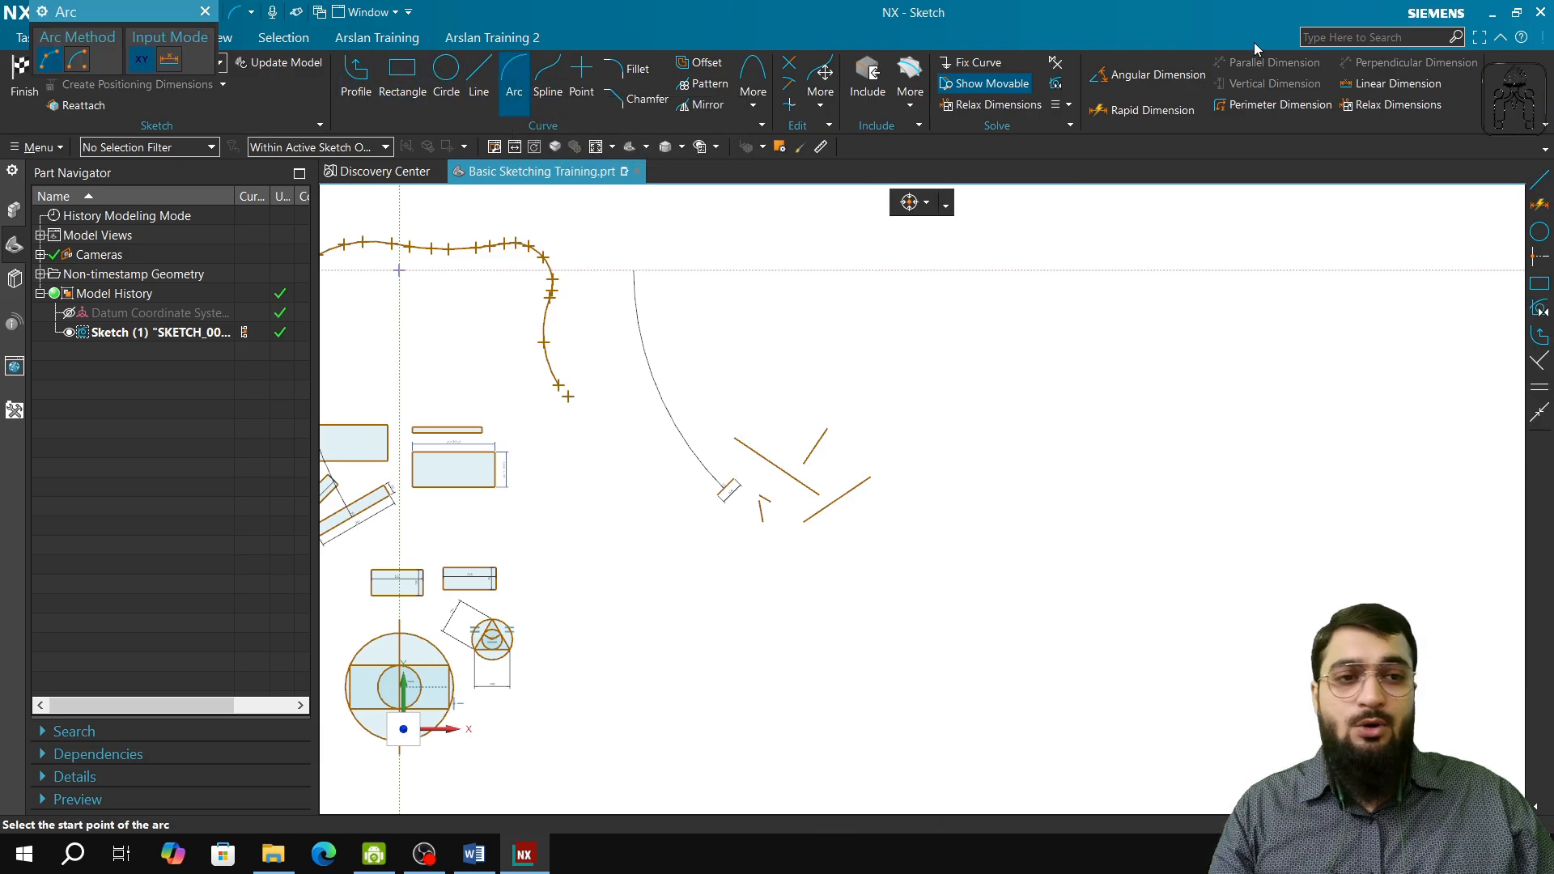
shift+middle_drag(1008, 557, 995, 556)
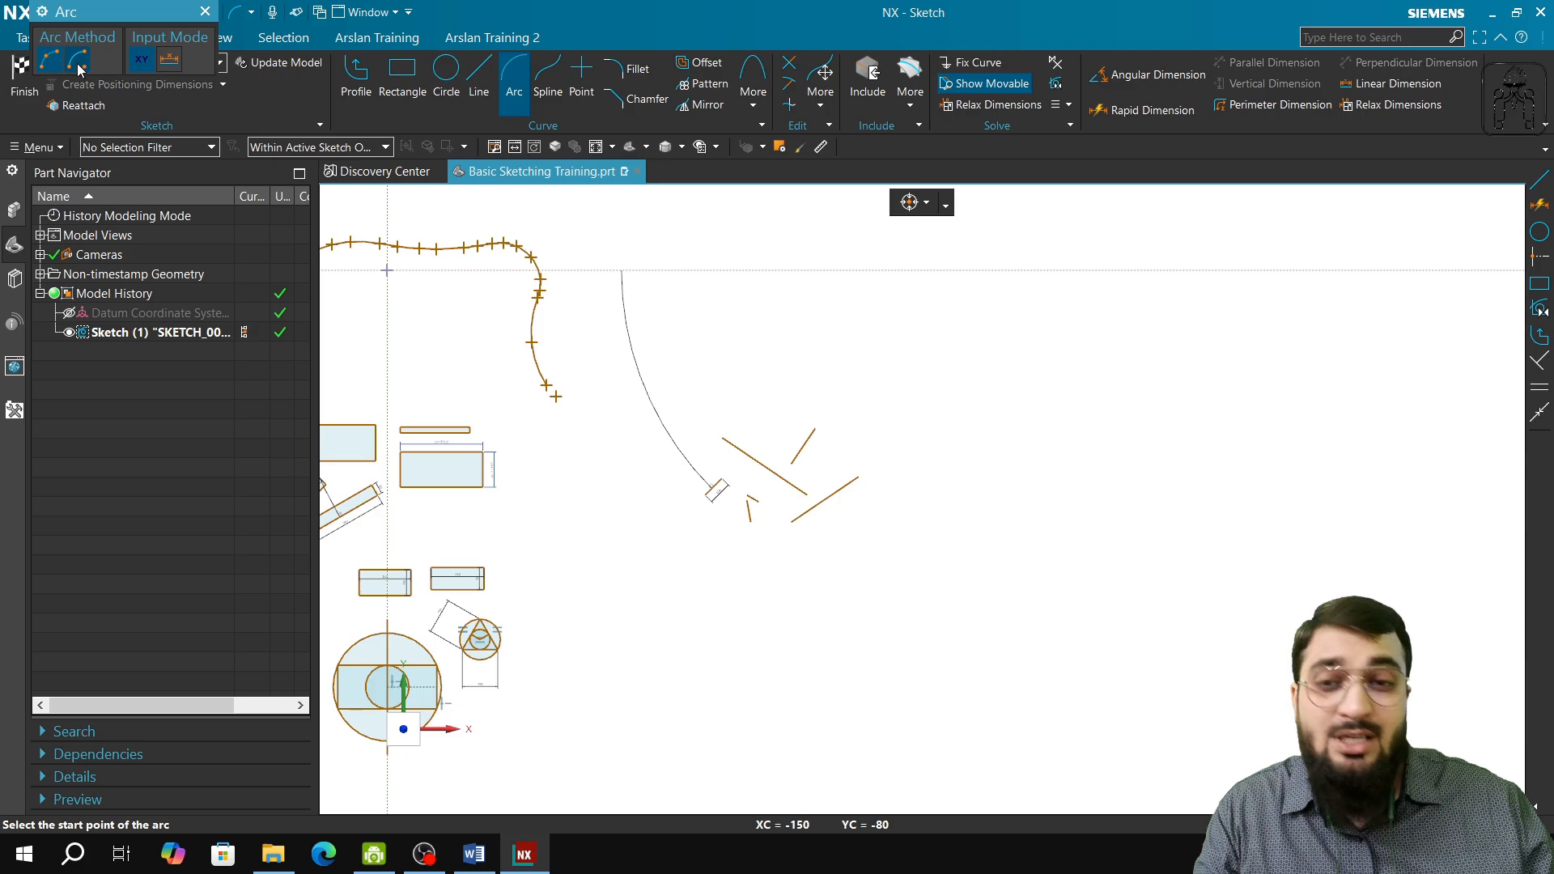
scroll(781, 384, up, 5)
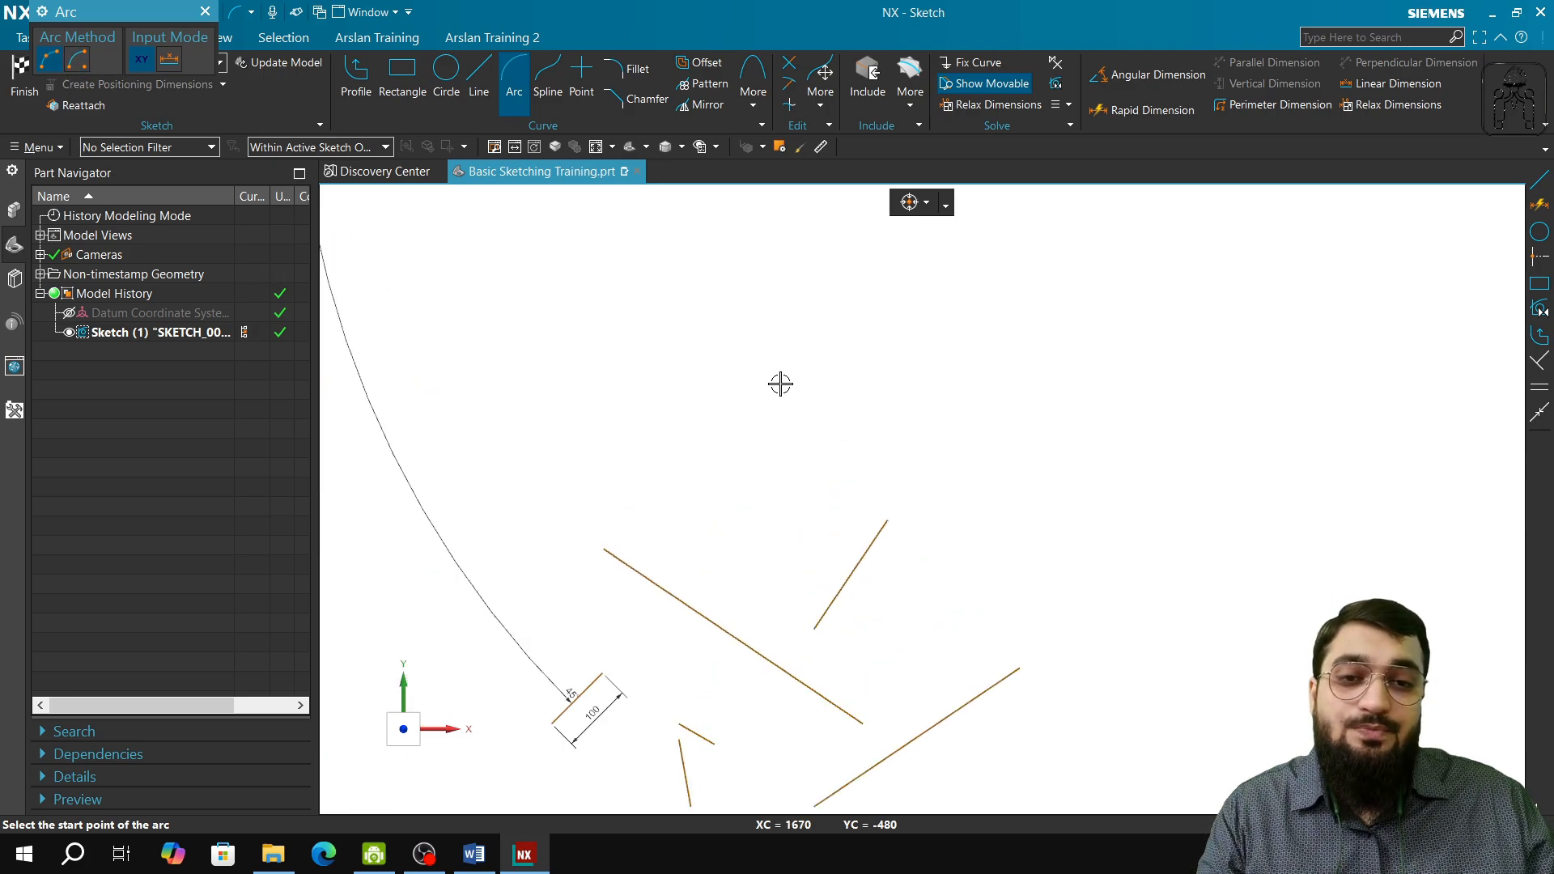
scroll(614, 535, down, 6)
scroll(810, 325, up, 6)
shift+middle_drag(886, 348, 892, 648)
scroll(698, 633, up, 5)
shift+middle_drag(828, 548, 793, 729)
key(Escape)
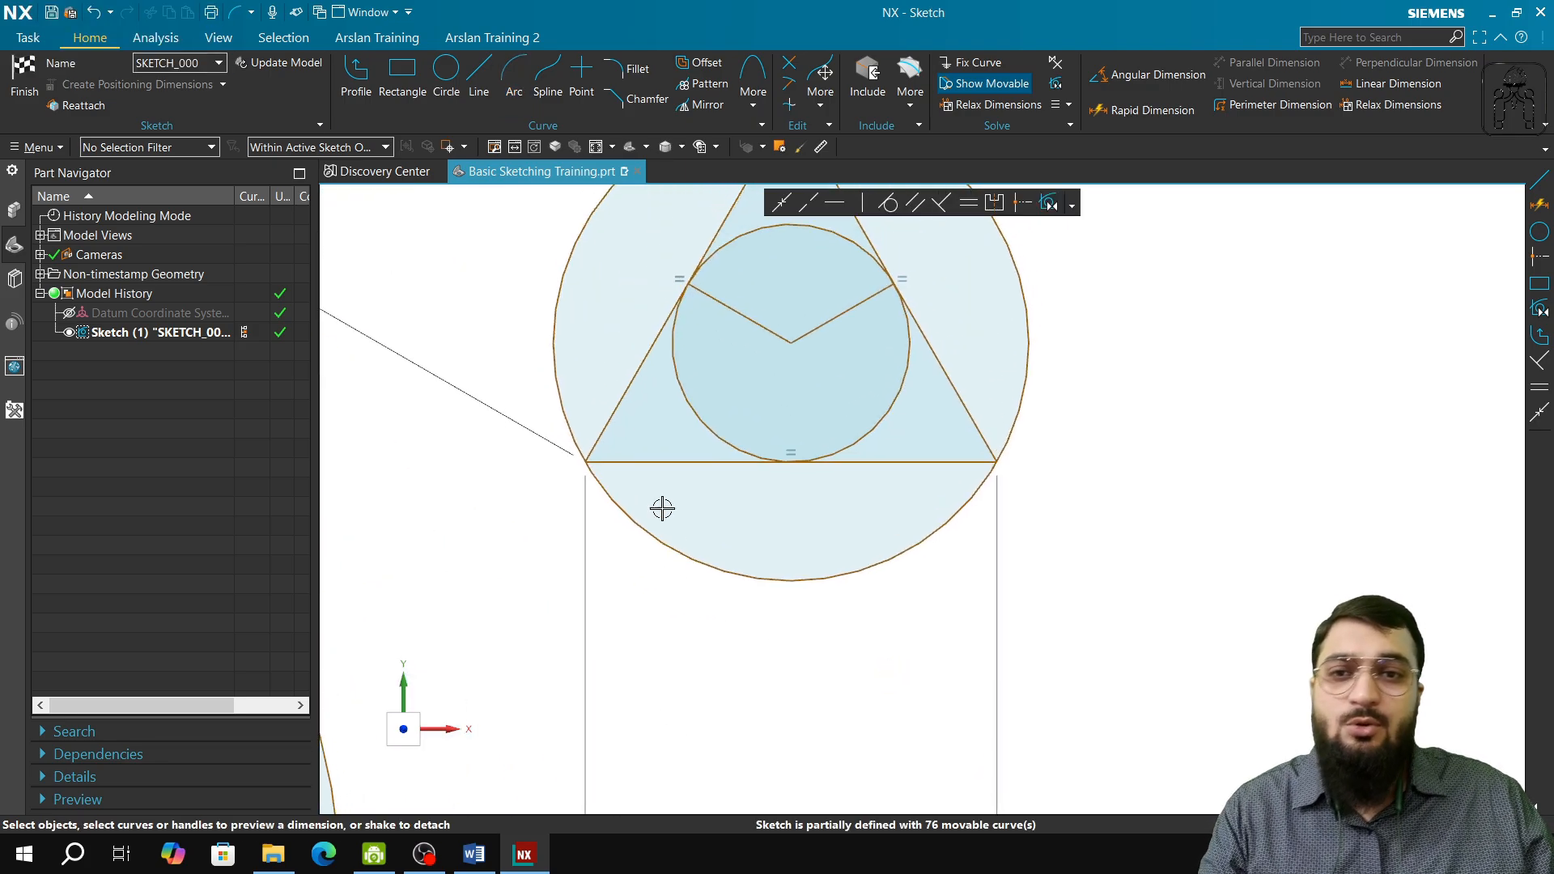
- Delete the inscribed and circumscribed circles of the equilateral triangle
click(858, 435)
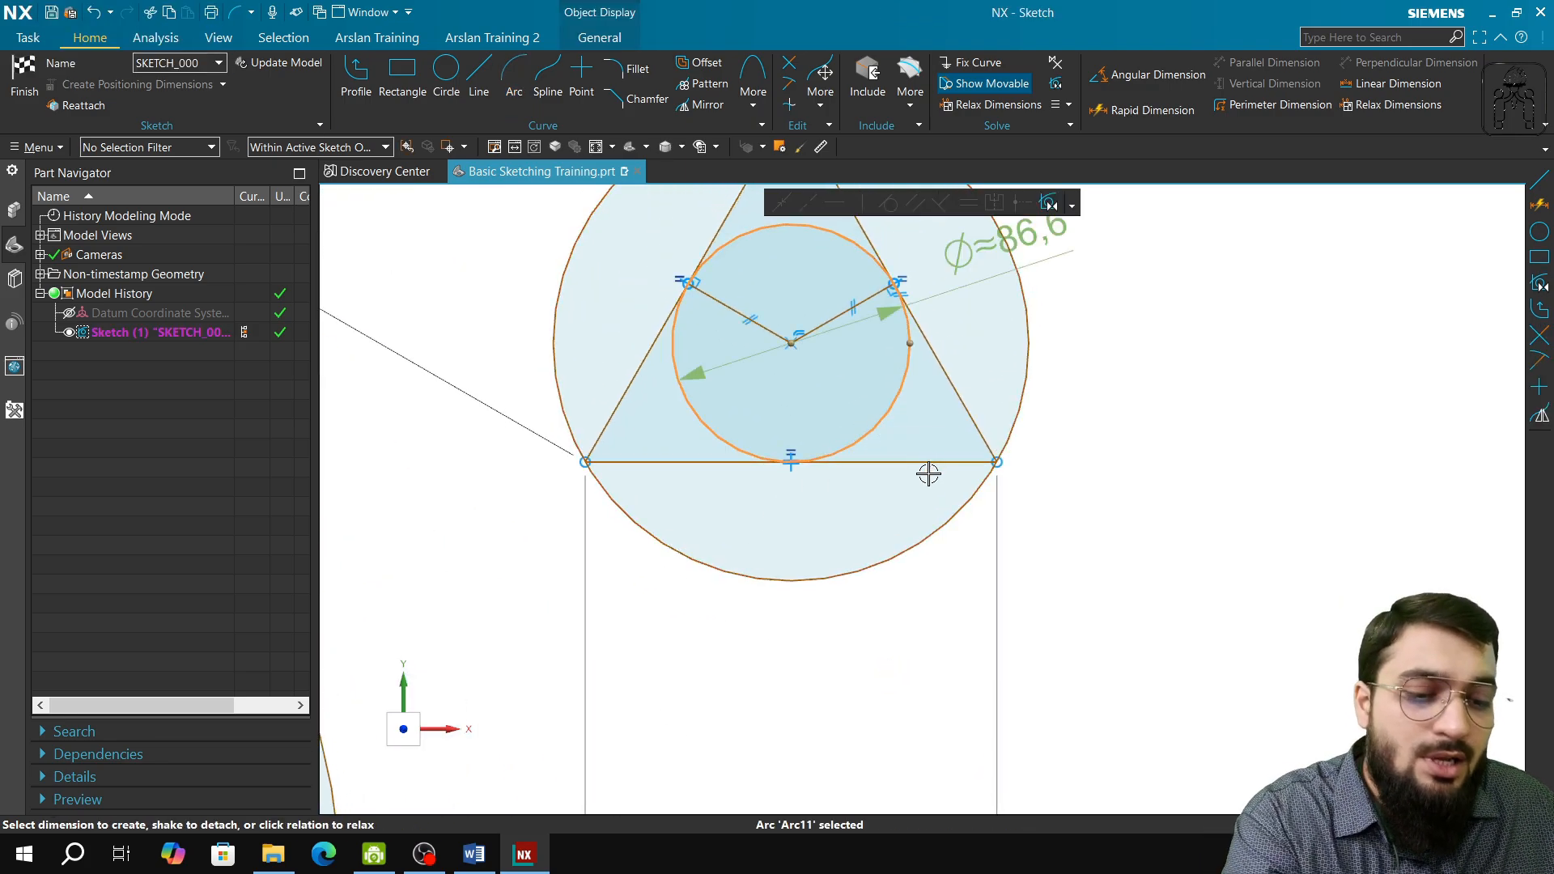
key(Delete)
key(Delete)
scroll(826, 545, down, 2)
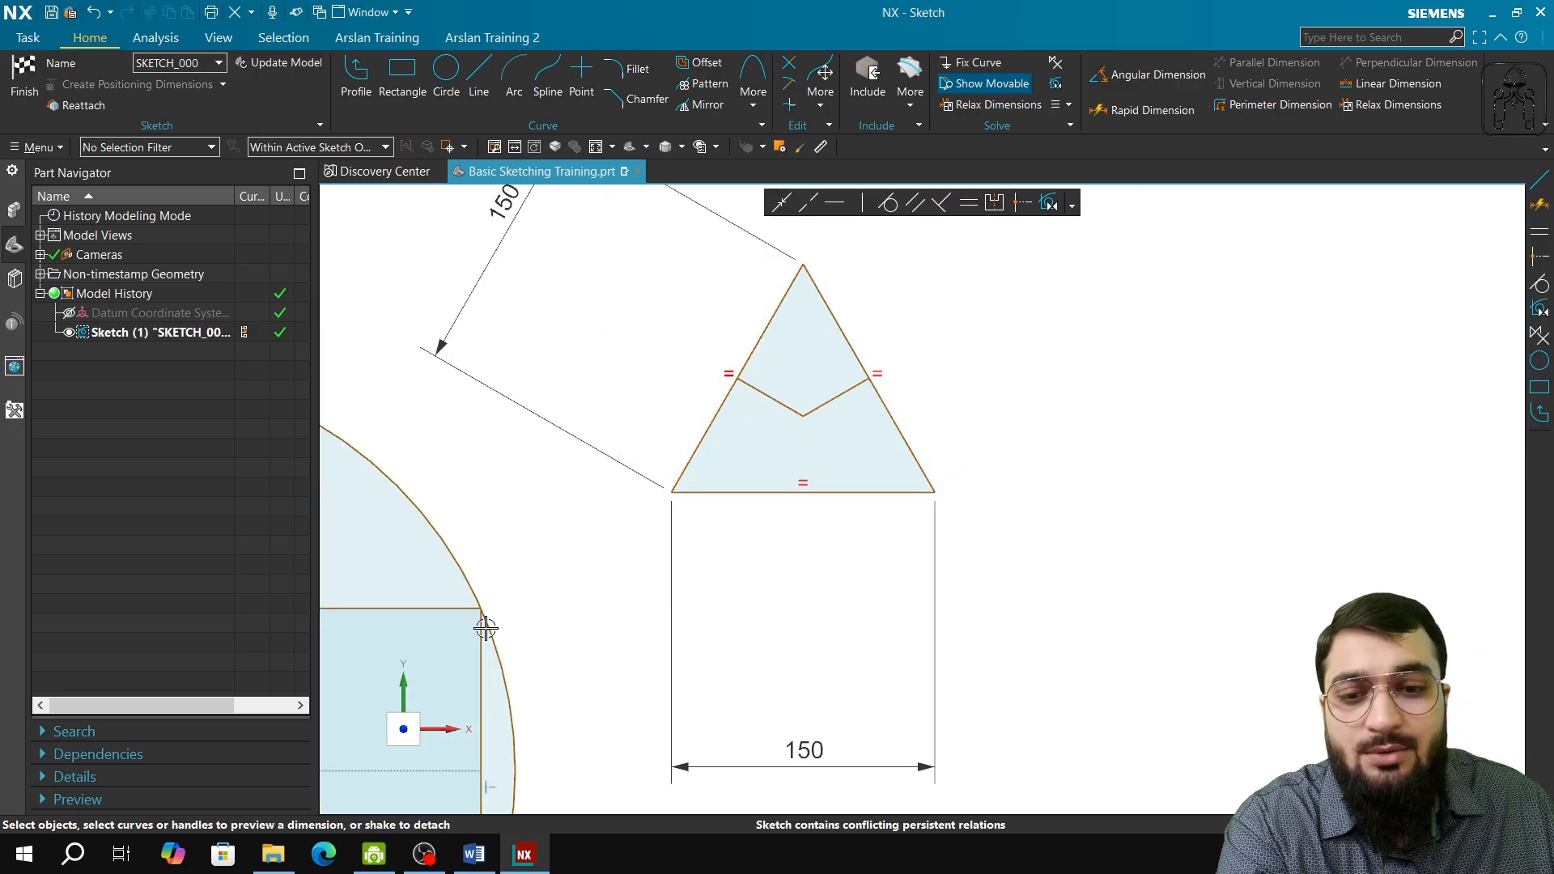
- Delete the circle around the neighbouring rectangle and the circle inside it
click(465, 550)
key(Delete)
scroll(490, 640, down, 1)
shift+middle_drag(491, 640, 741, 454)
click(534, 513)
key(Delete)
- Draw a three-point arc from the left side's midpoint to the right side's midpoint, passing through the midpoint of the triangle's base
click(511, 82)
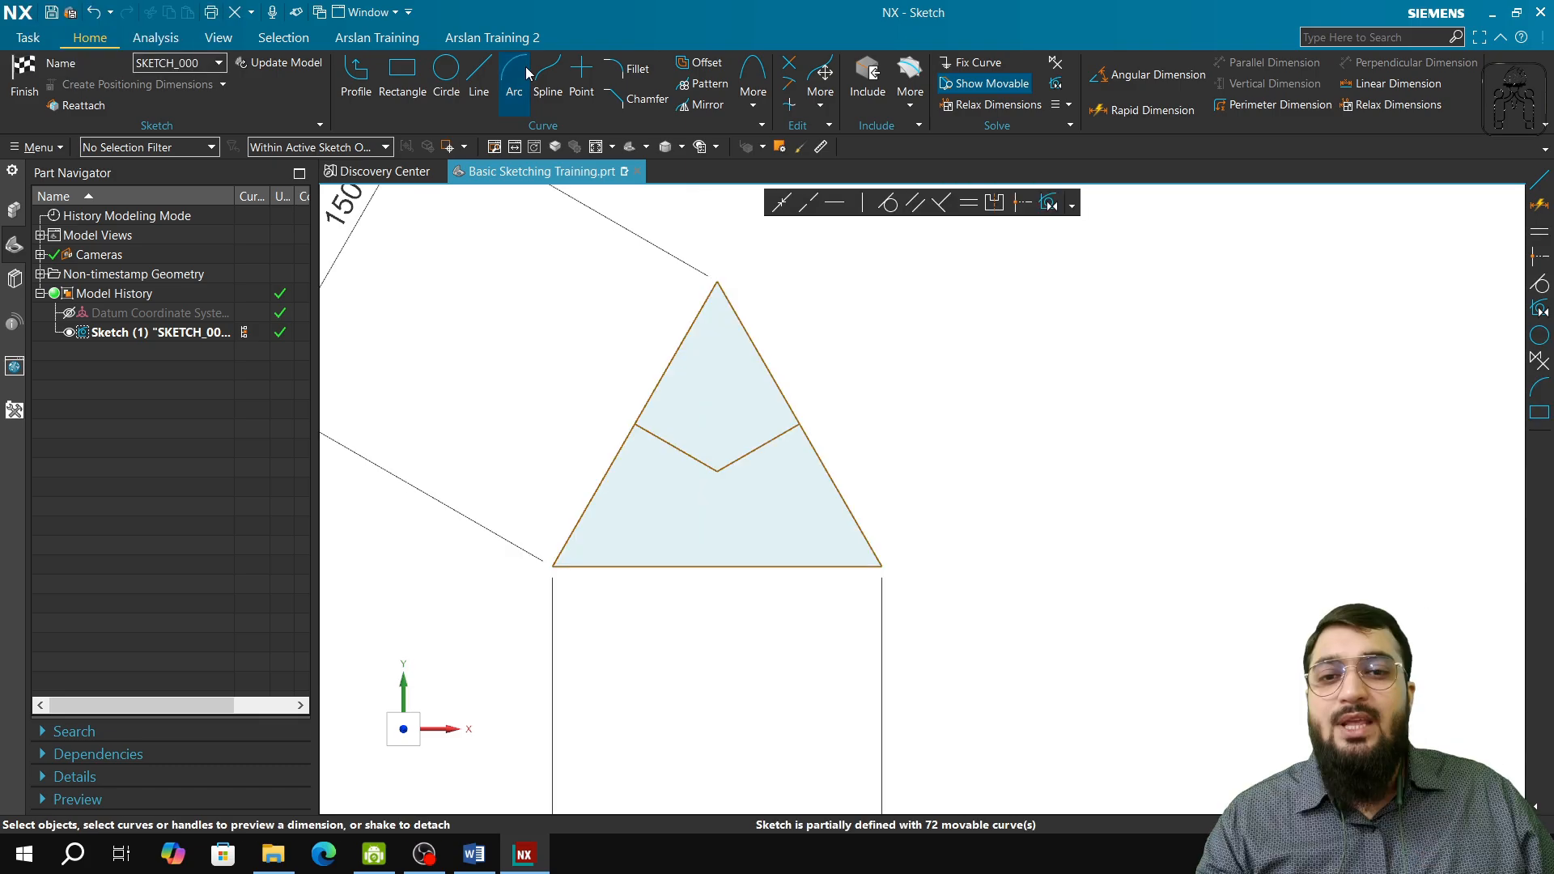
click(523, 71)
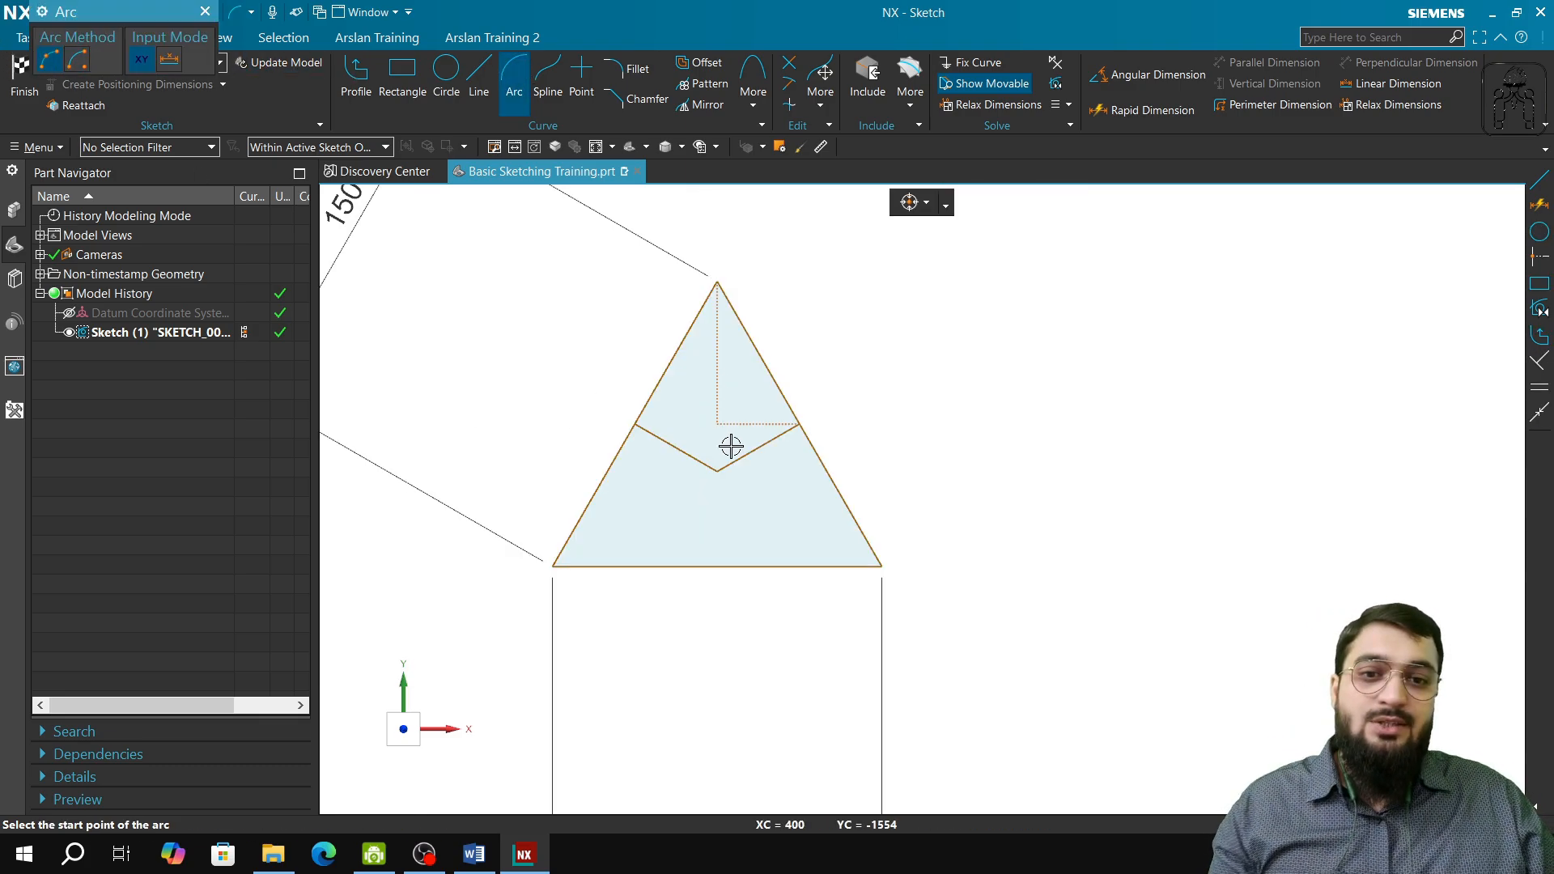
click(636, 424)
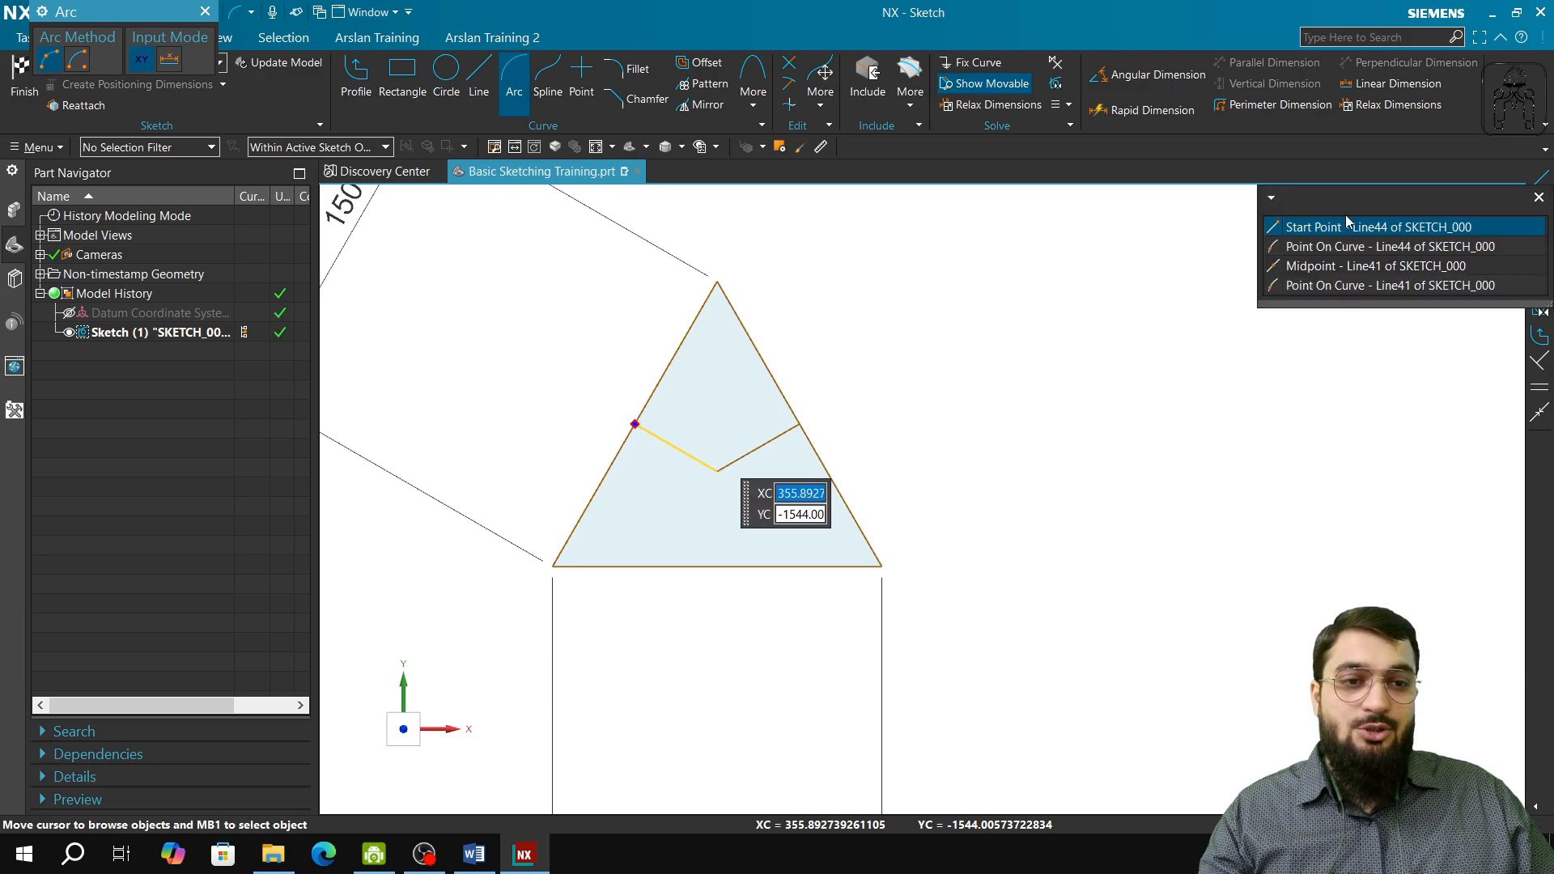
click(1348, 227)
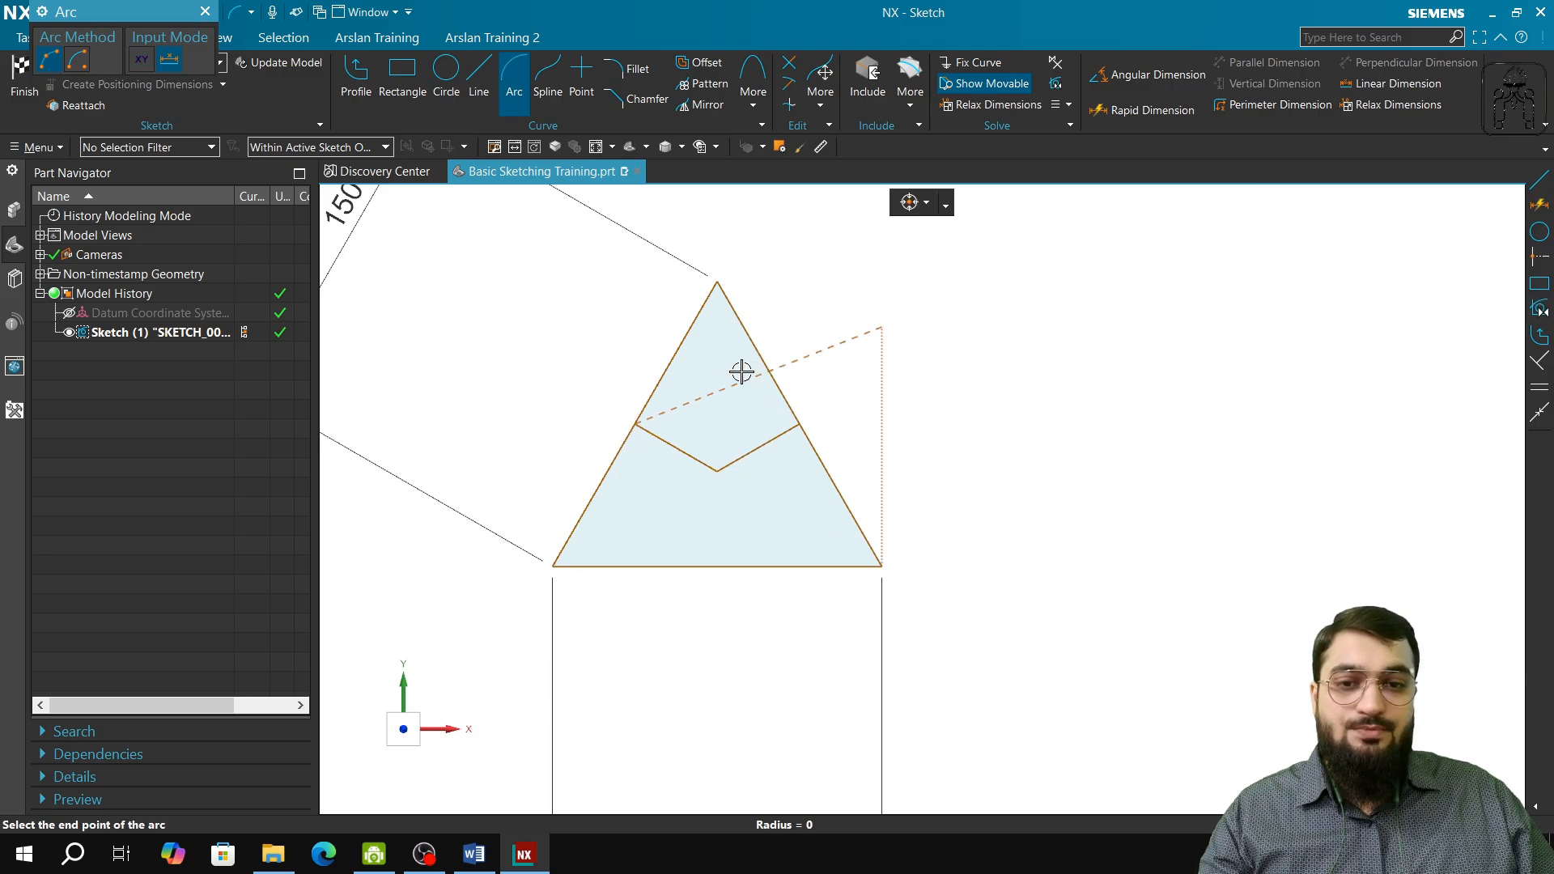
click(799, 425)
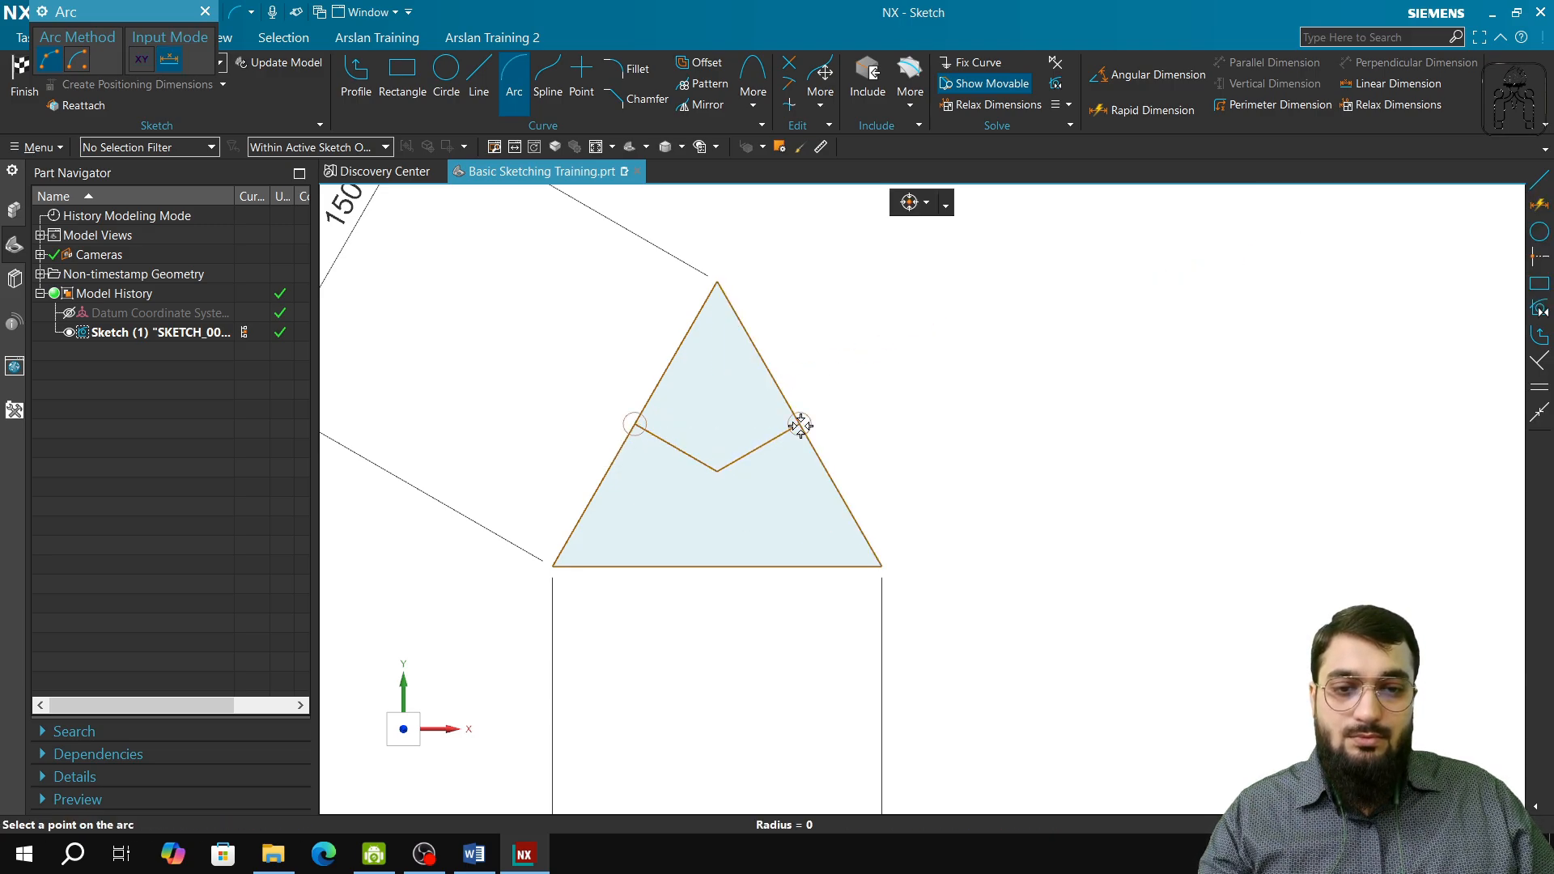
click(718, 568)
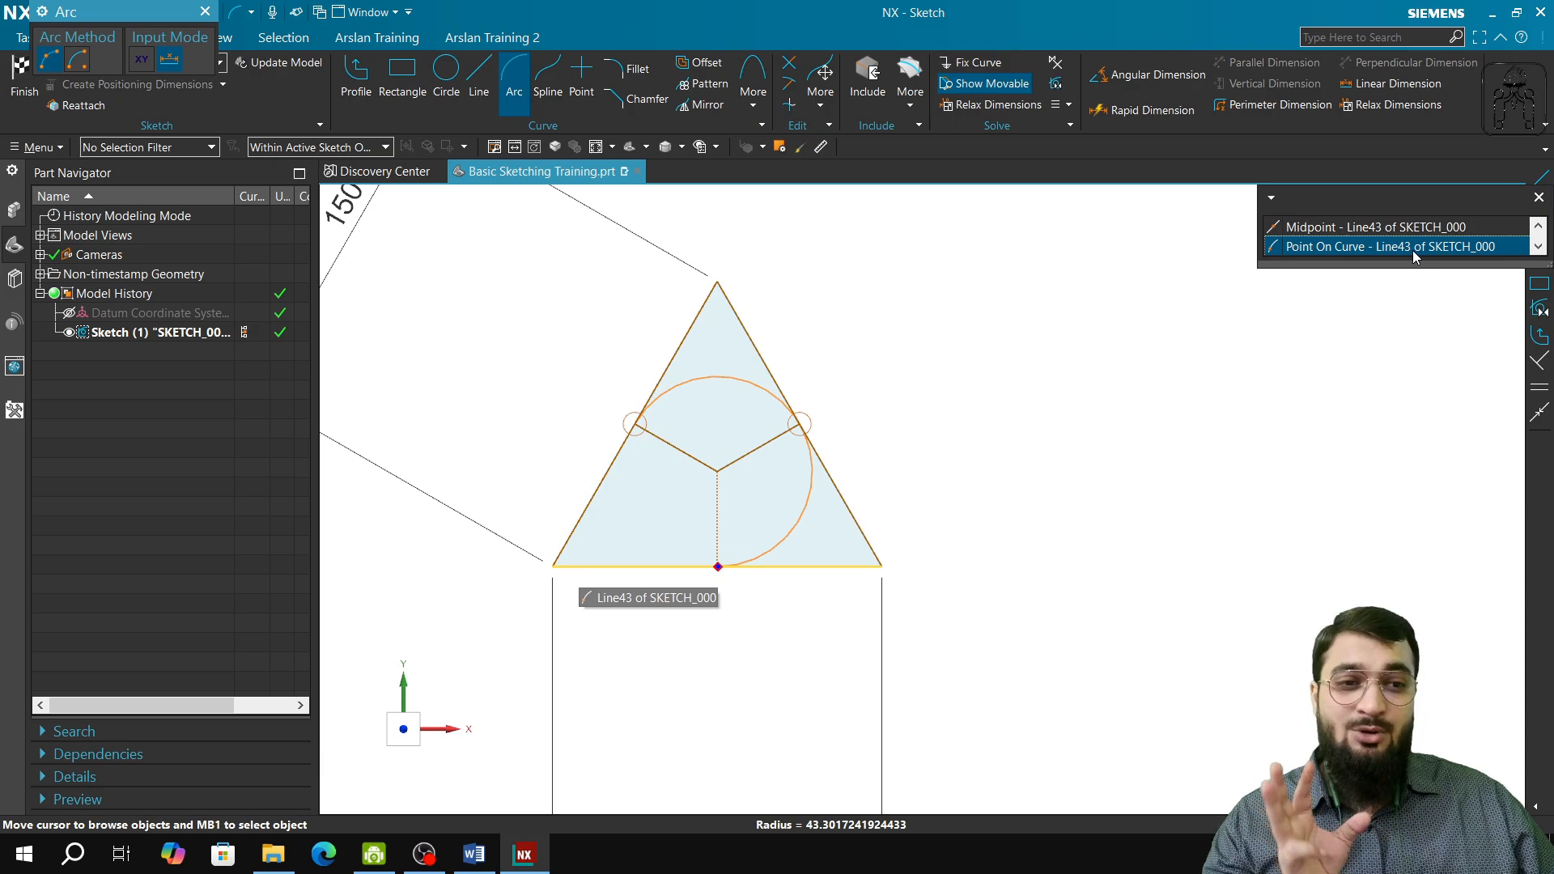
click(1401, 233)
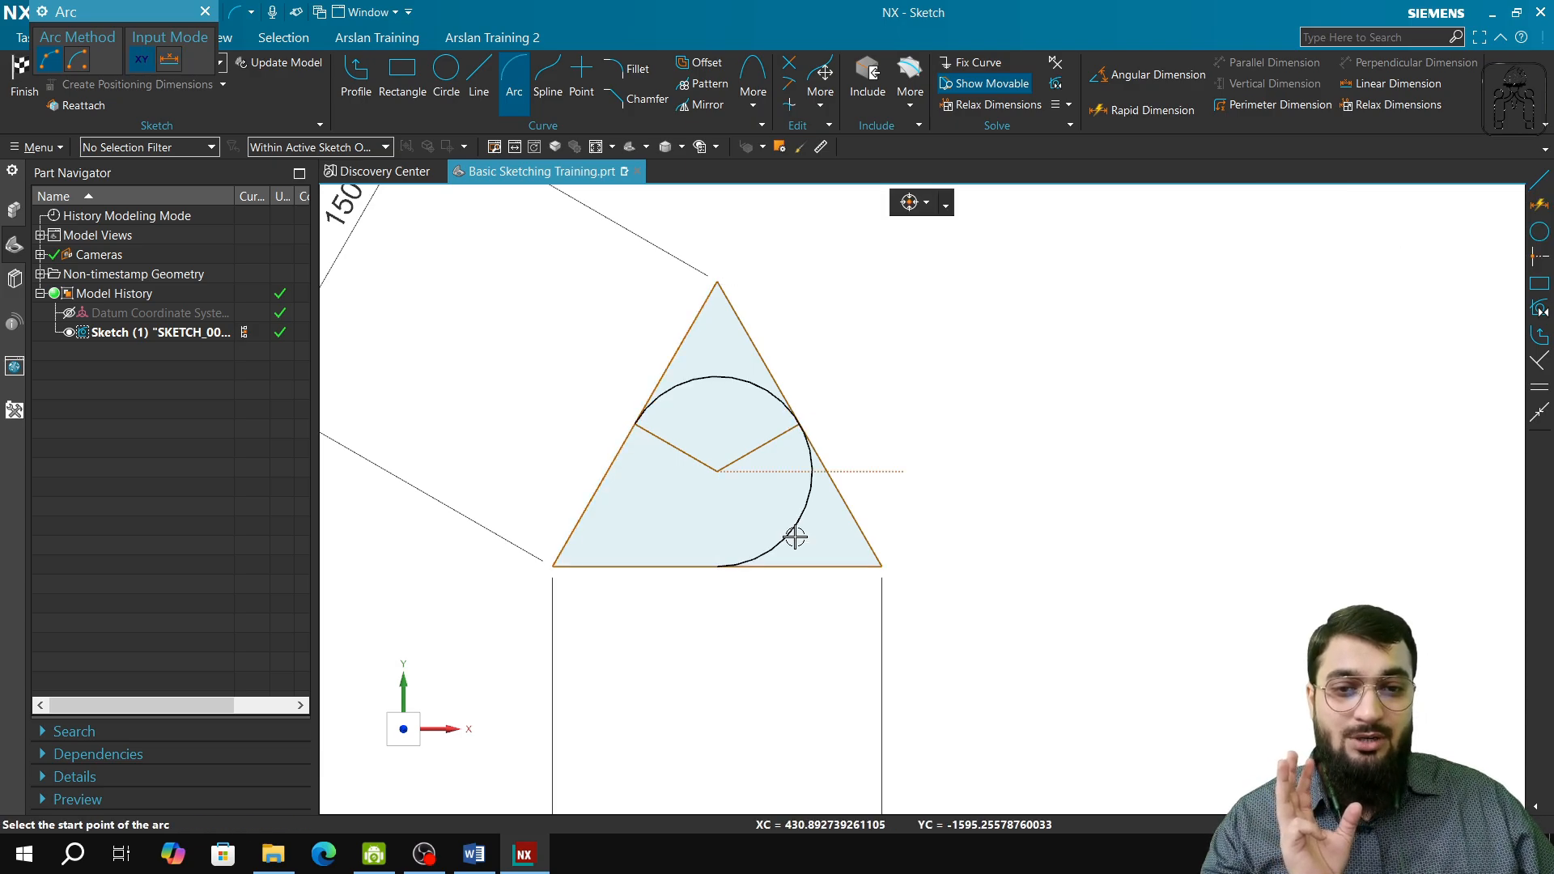
scroll(712, 569, down, 2)
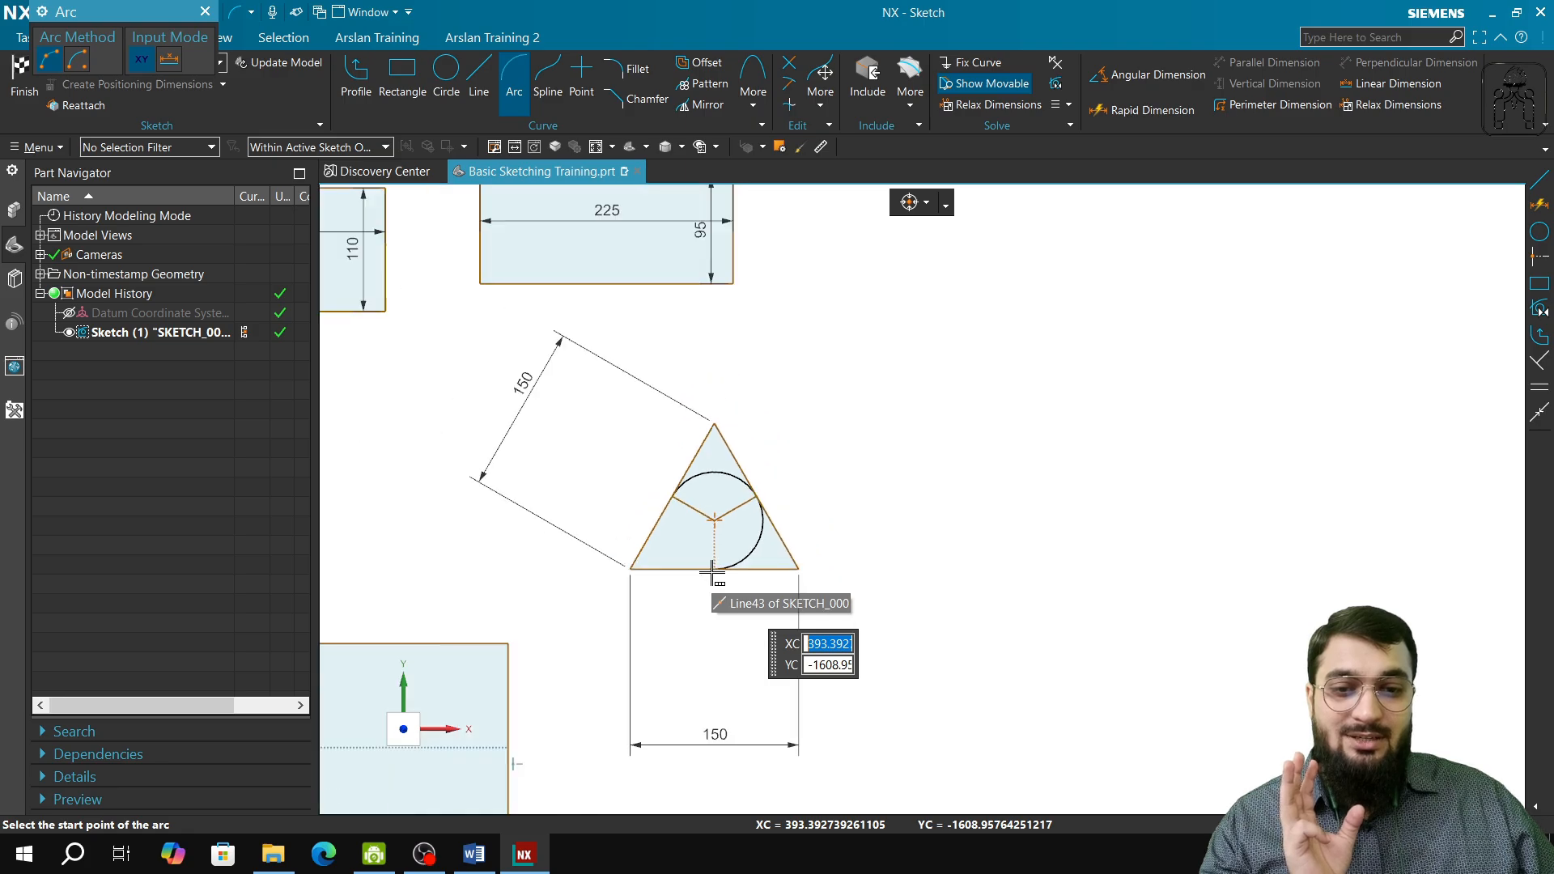
scroll(711, 575, up, 8)
scroll(758, 537, up, 3)
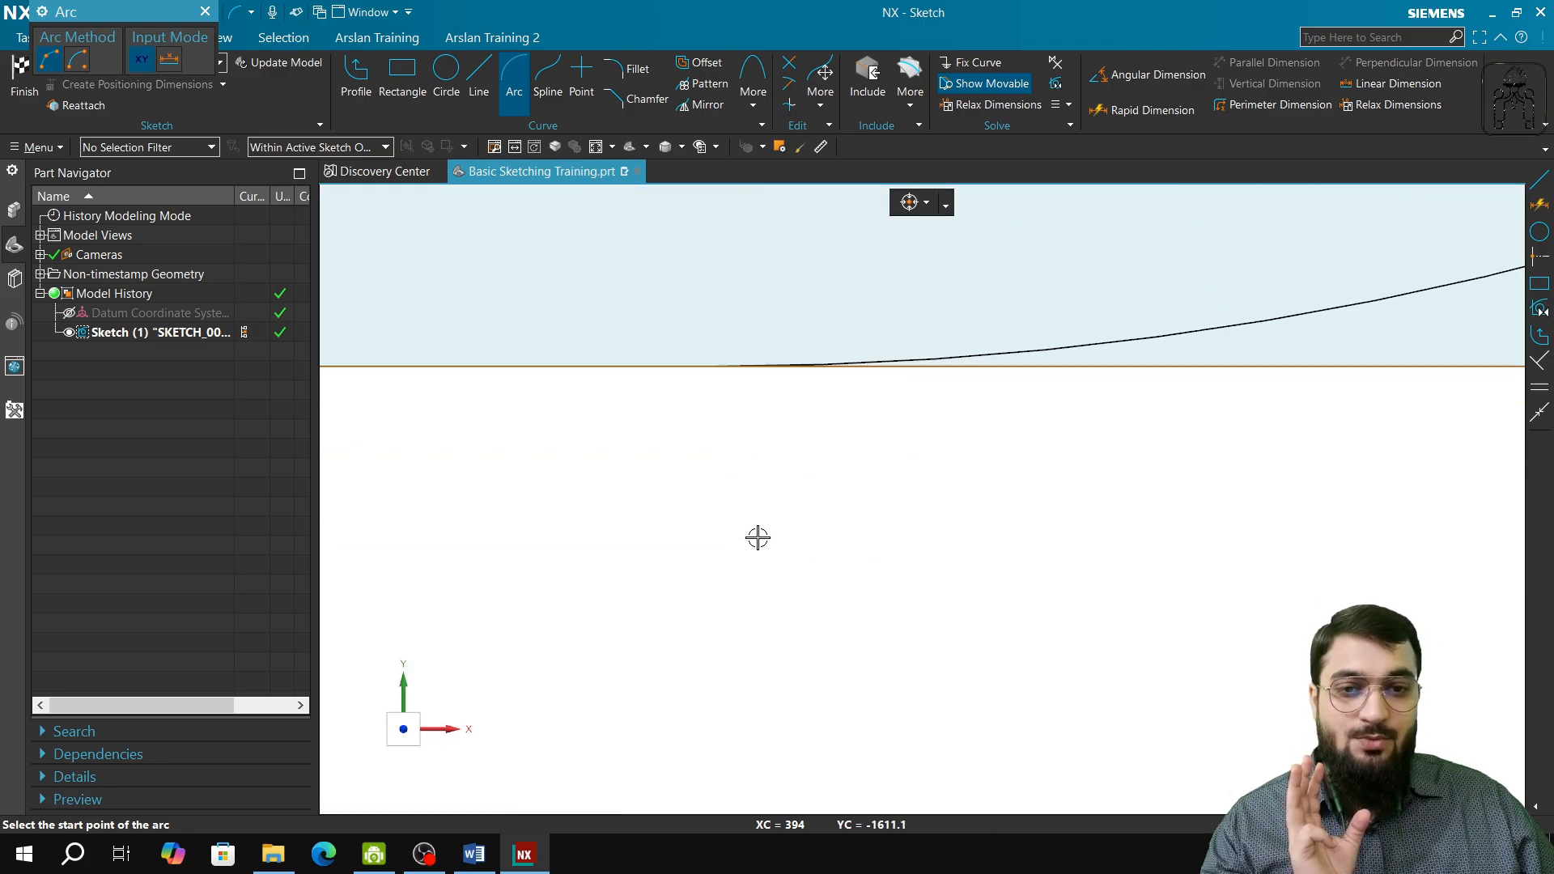
scroll(869, 536, down, 5)
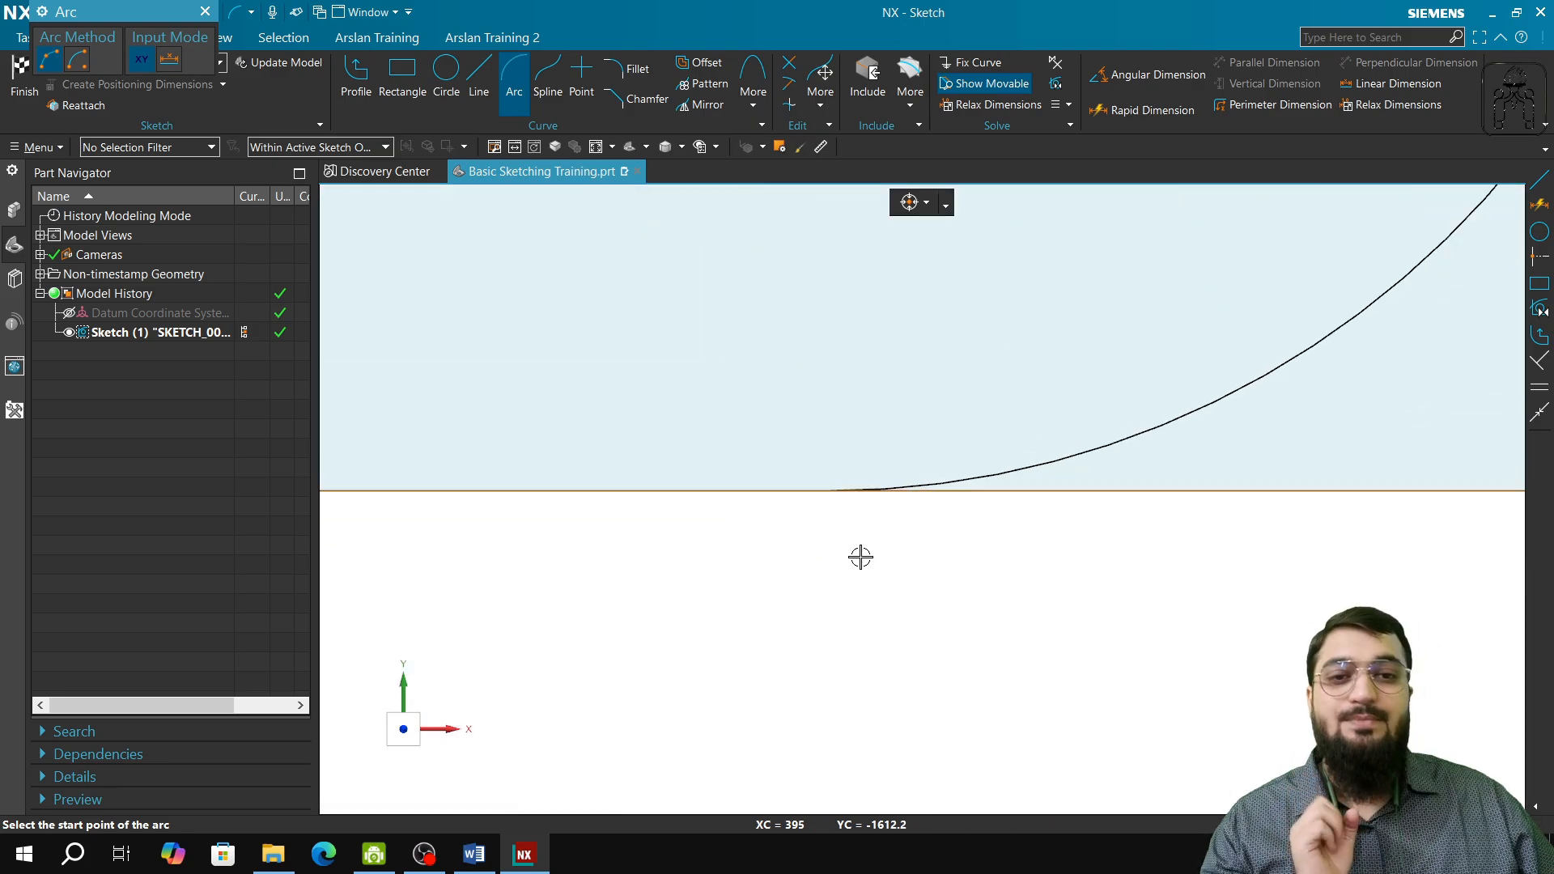
- Draw an arc by centre and endpoints, centred where the two inner lines meet, clockwise from the triangle's apex to its lower-left corner
scroll(868, 536, down, 5)
click(77, 59)
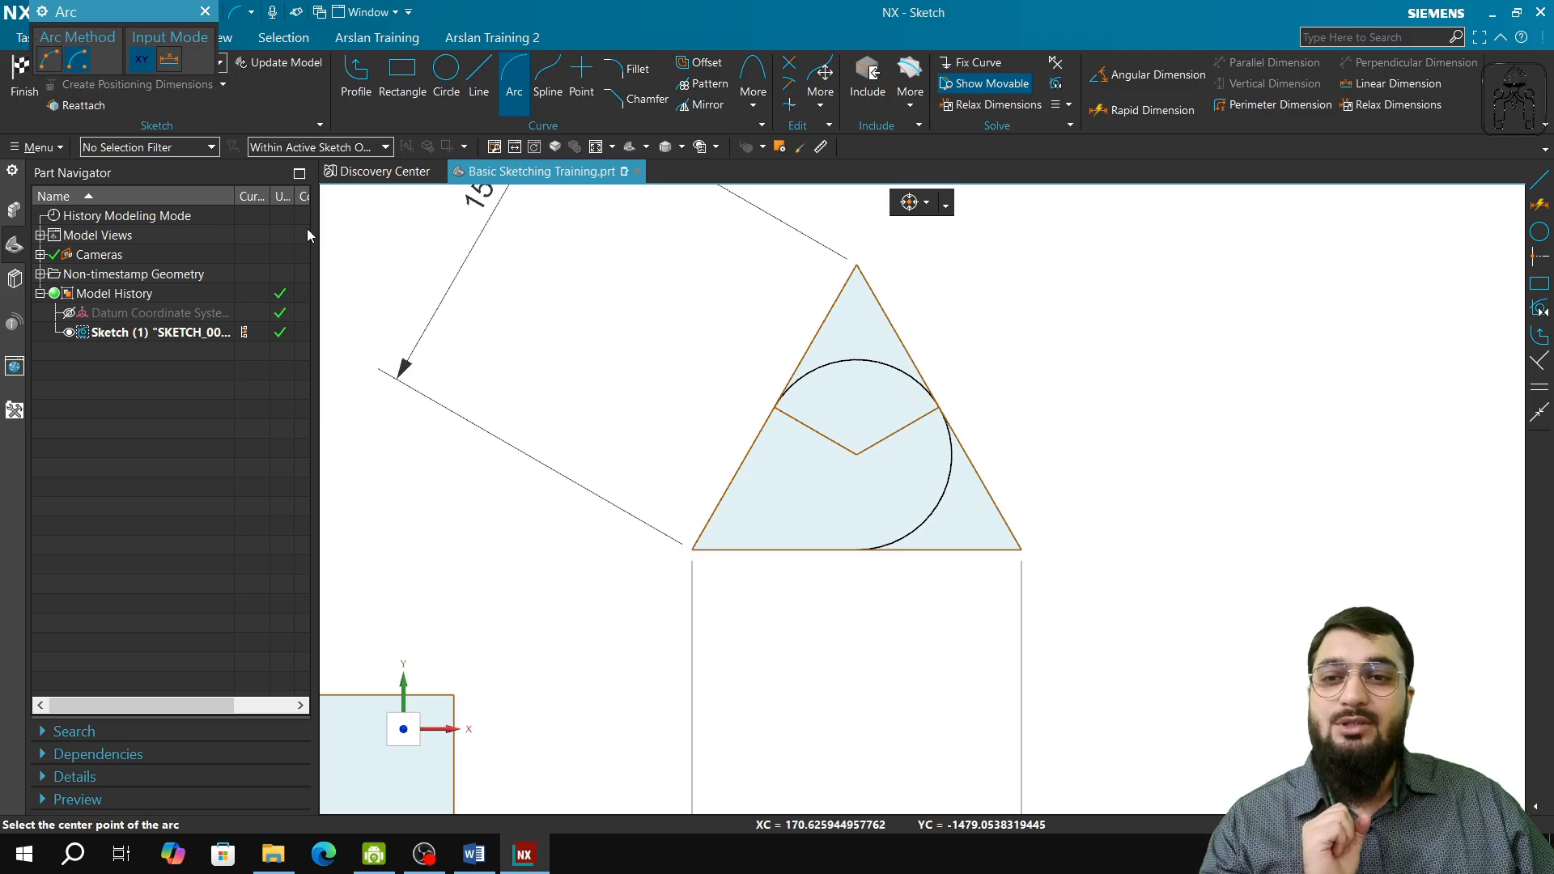
click(857, 453)
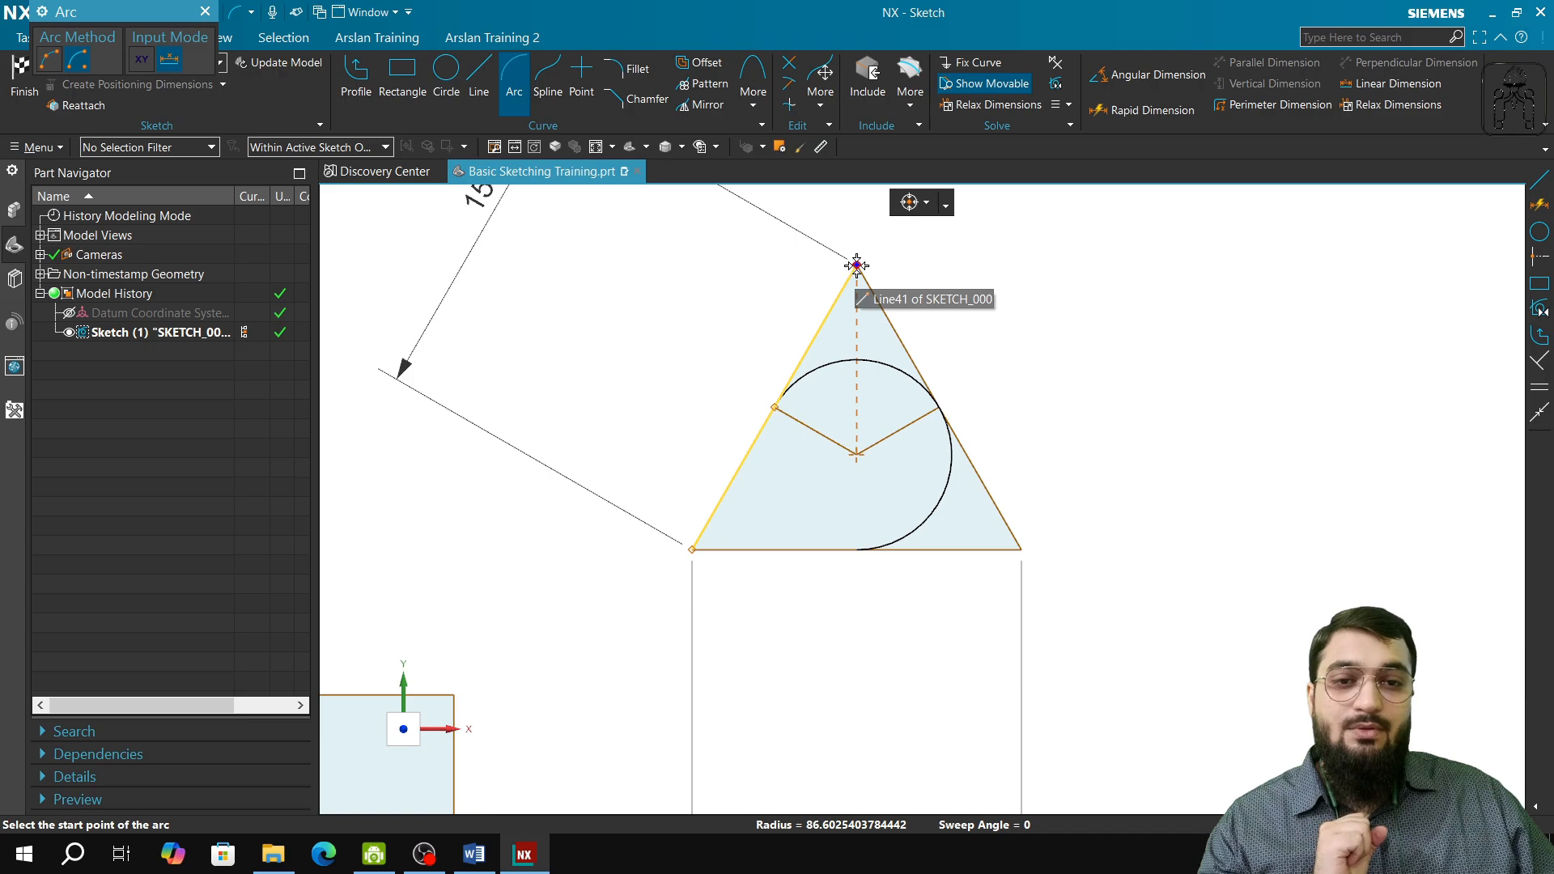
click(856, 265)
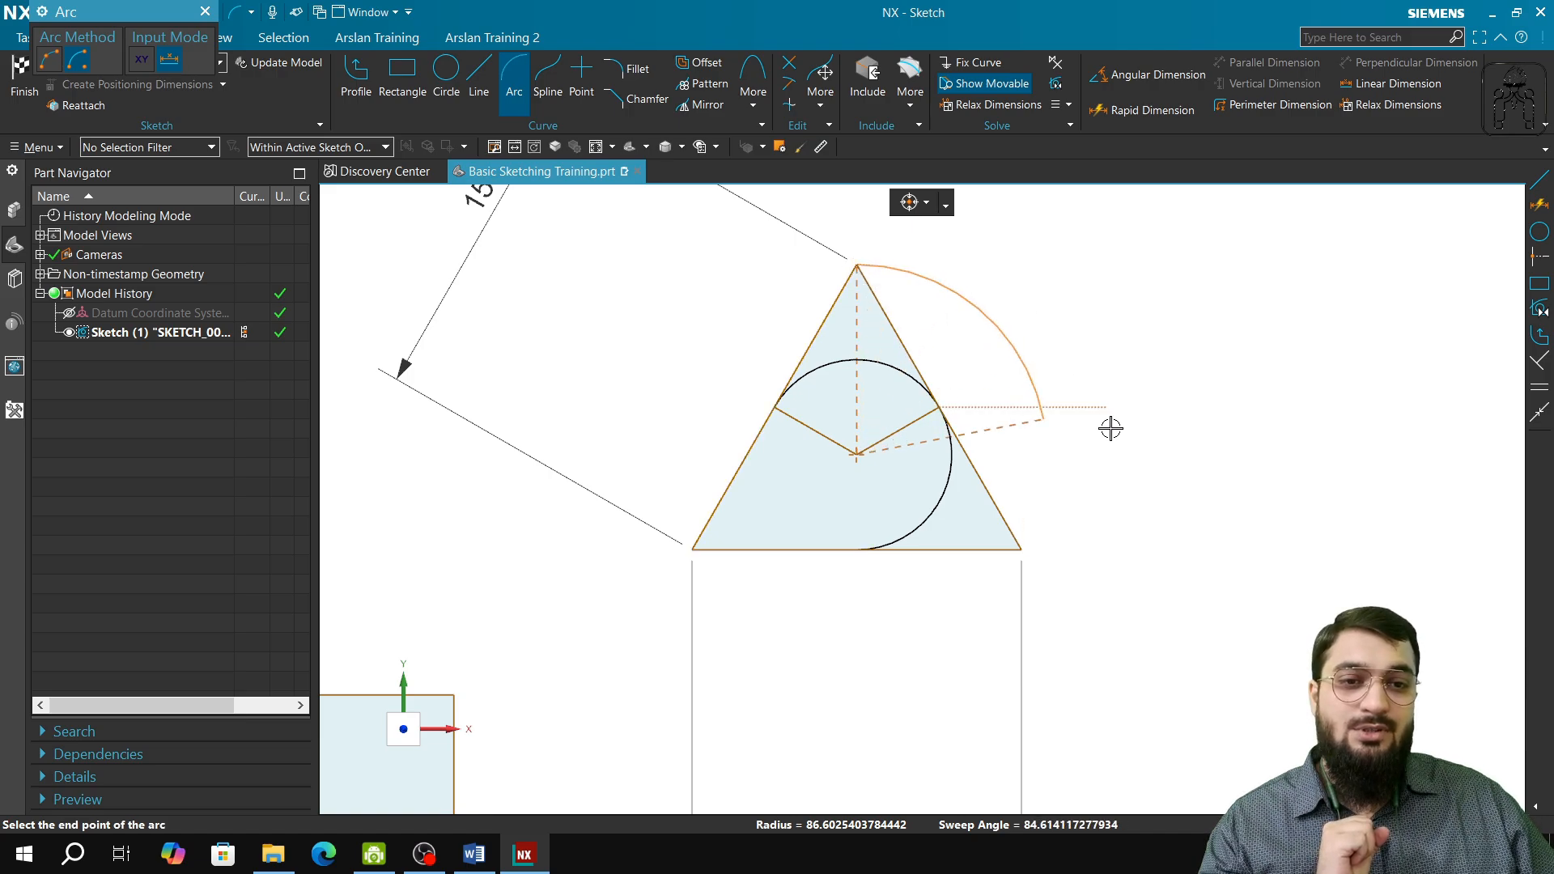
click(693, 552)
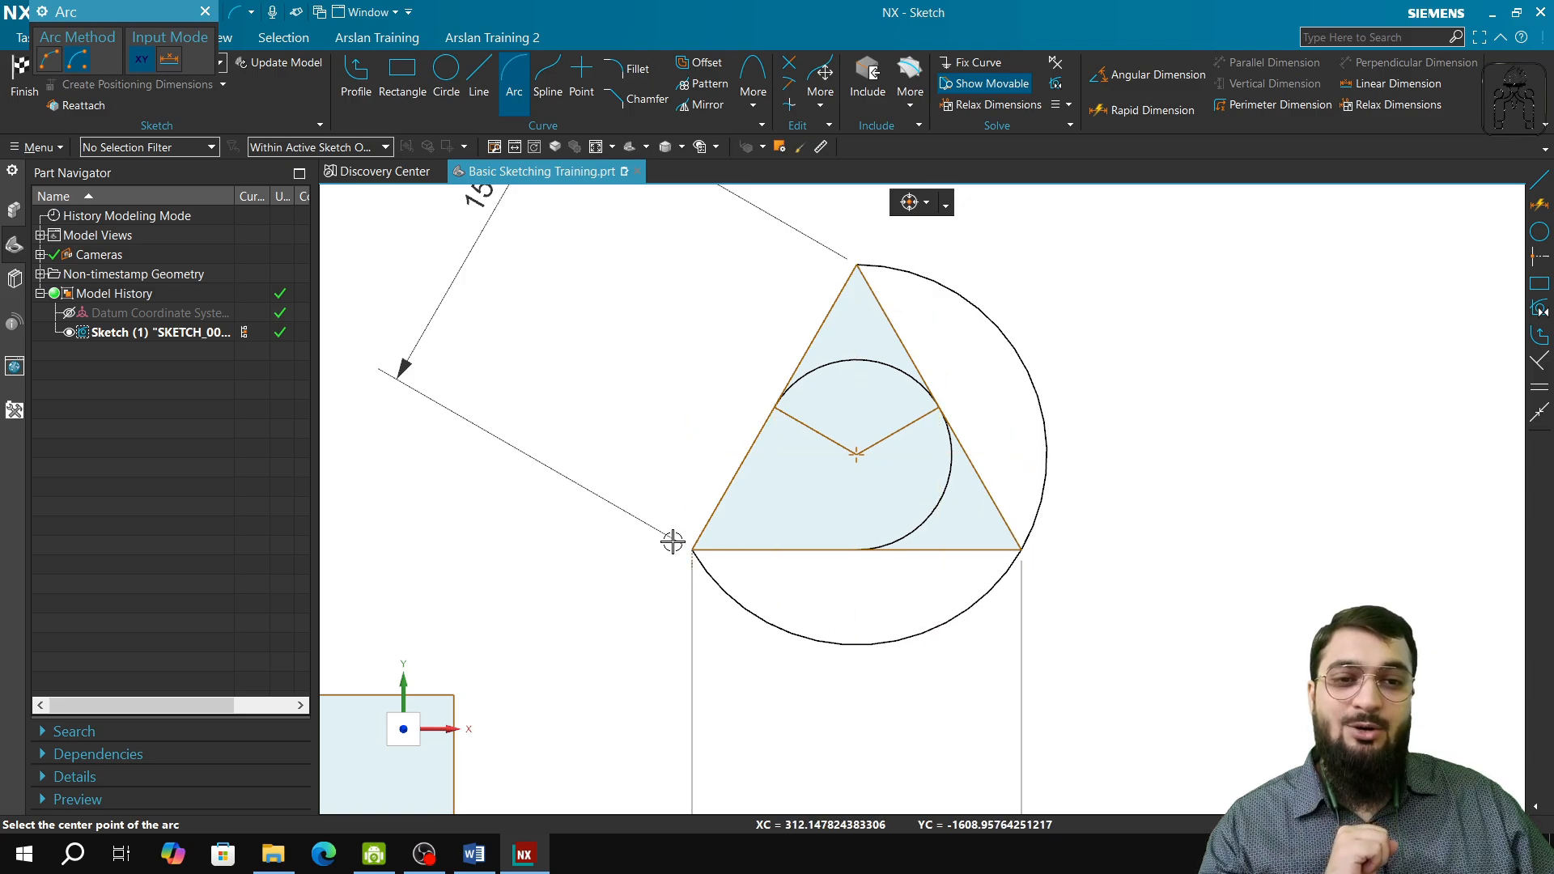
click(205, 12)
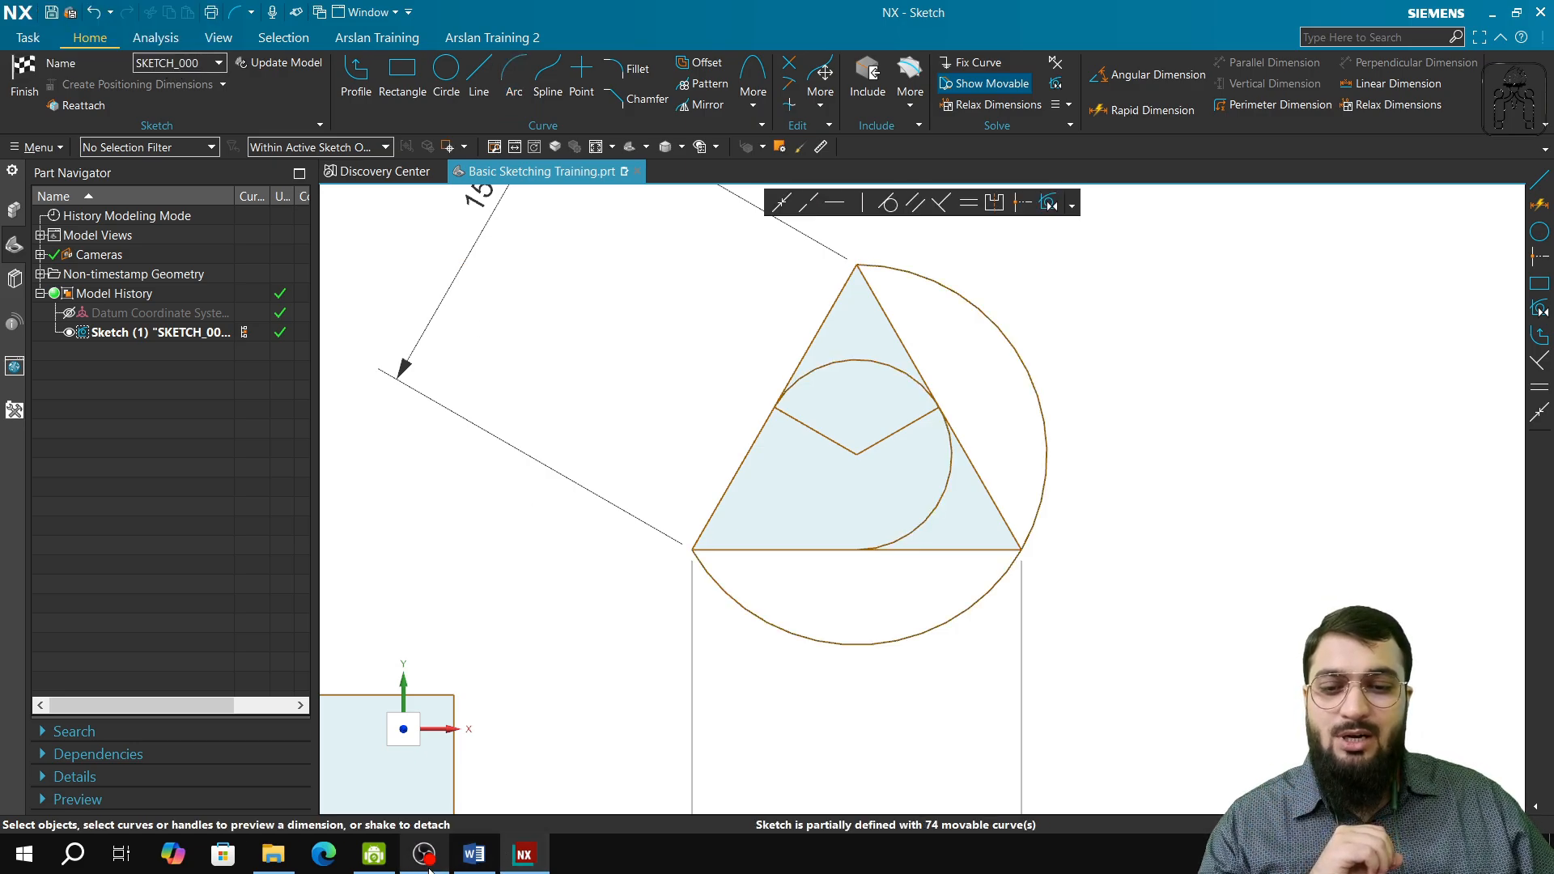
- Switch to the Word syllabus, highlight the remaining Create Profile and Create Spline topics, and return to NX
click(473, 855)
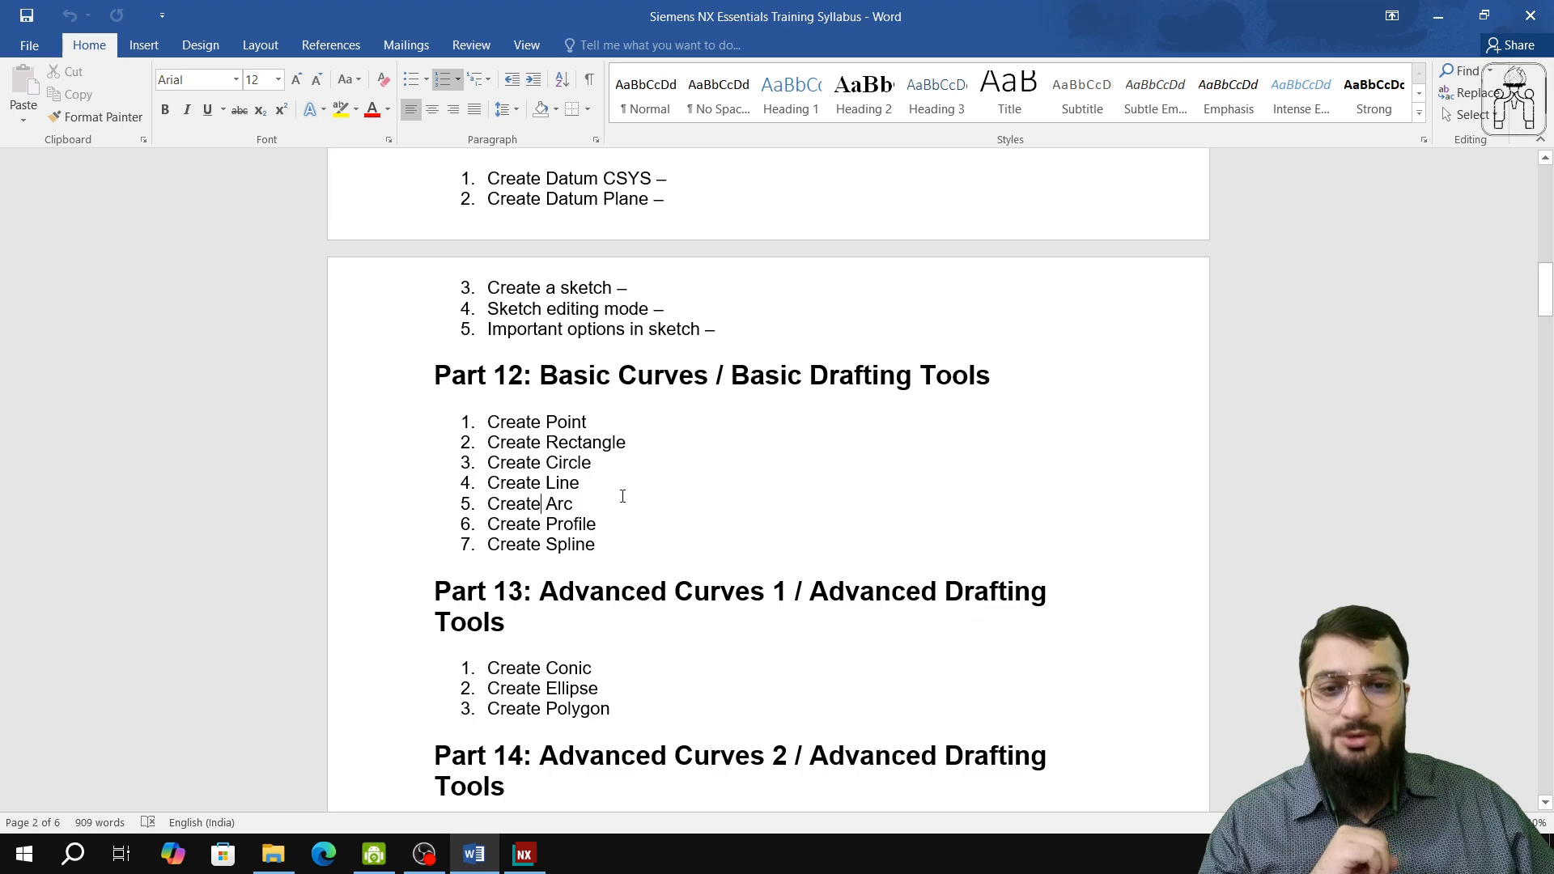
drag(488, 525, 600, 569)
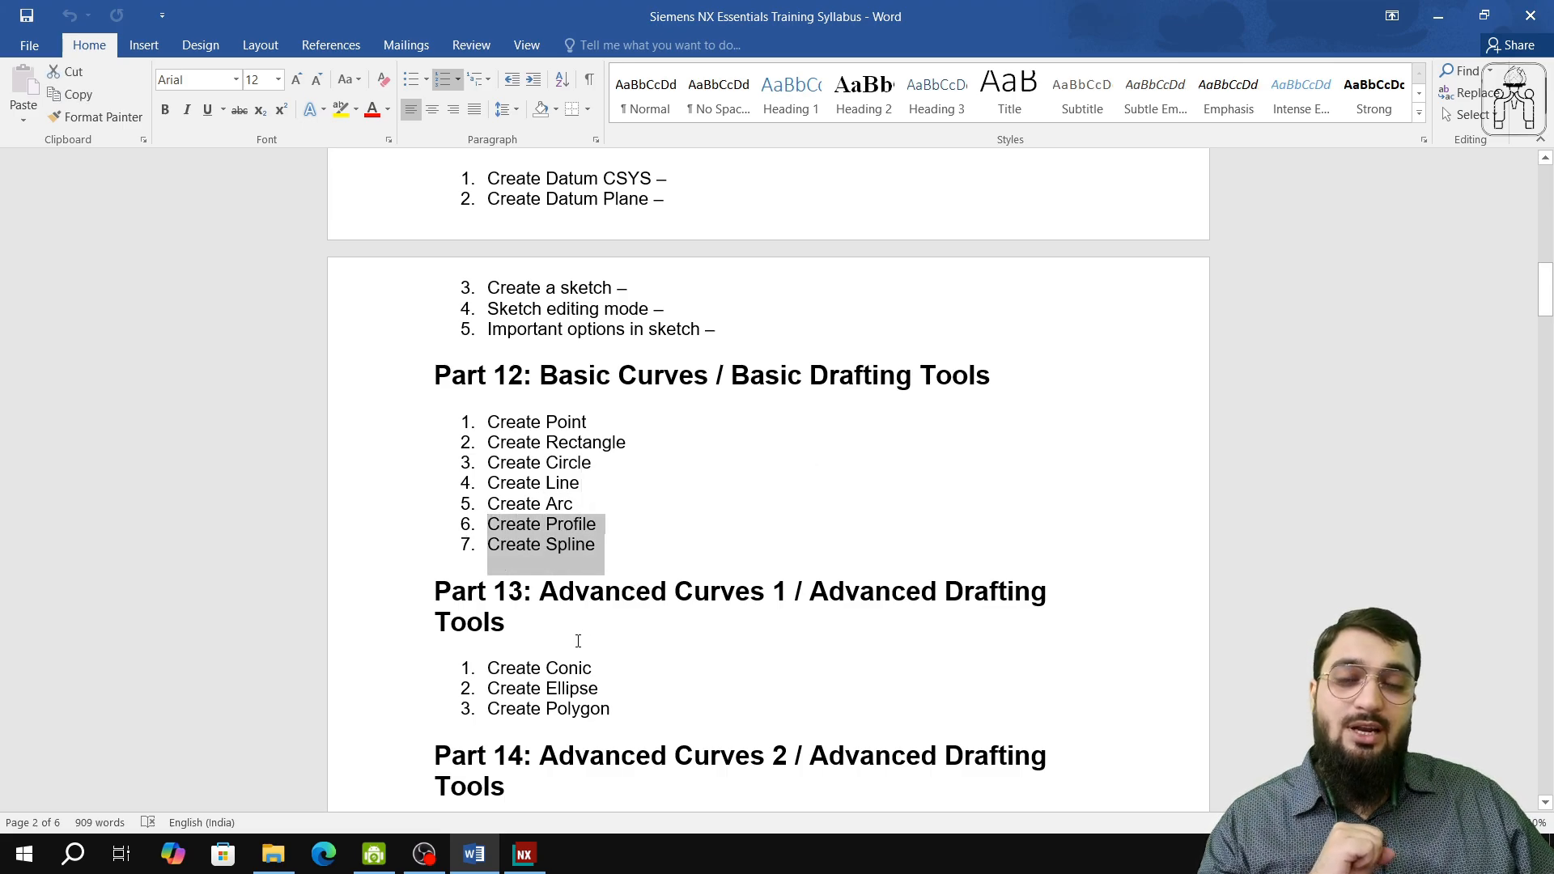
click(523, 855)
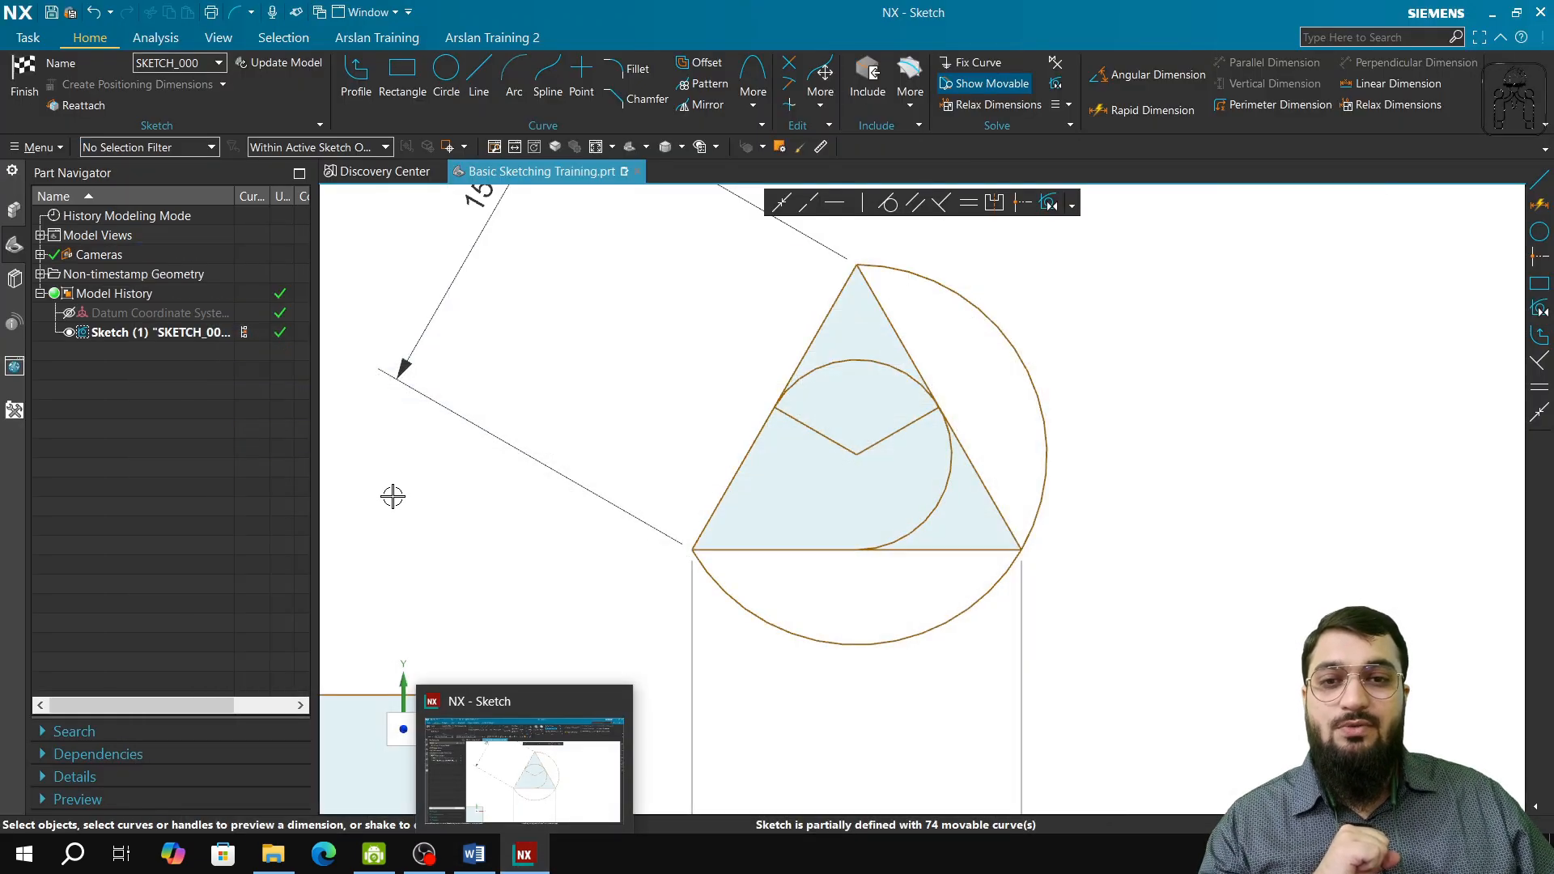
click(437, 856)
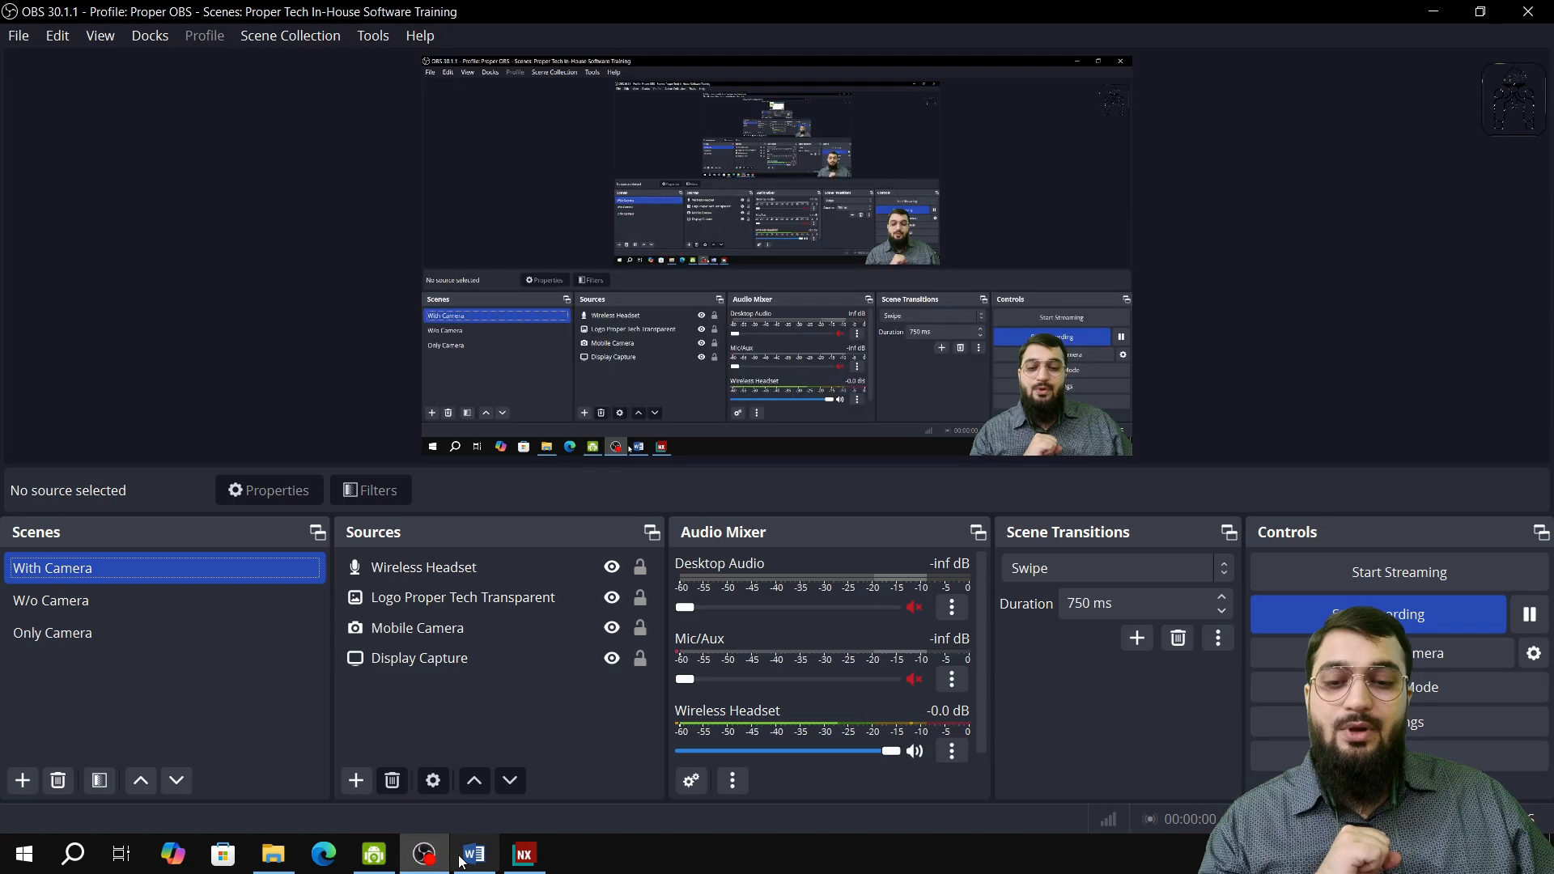
click(473, 854)
click(524, 855)
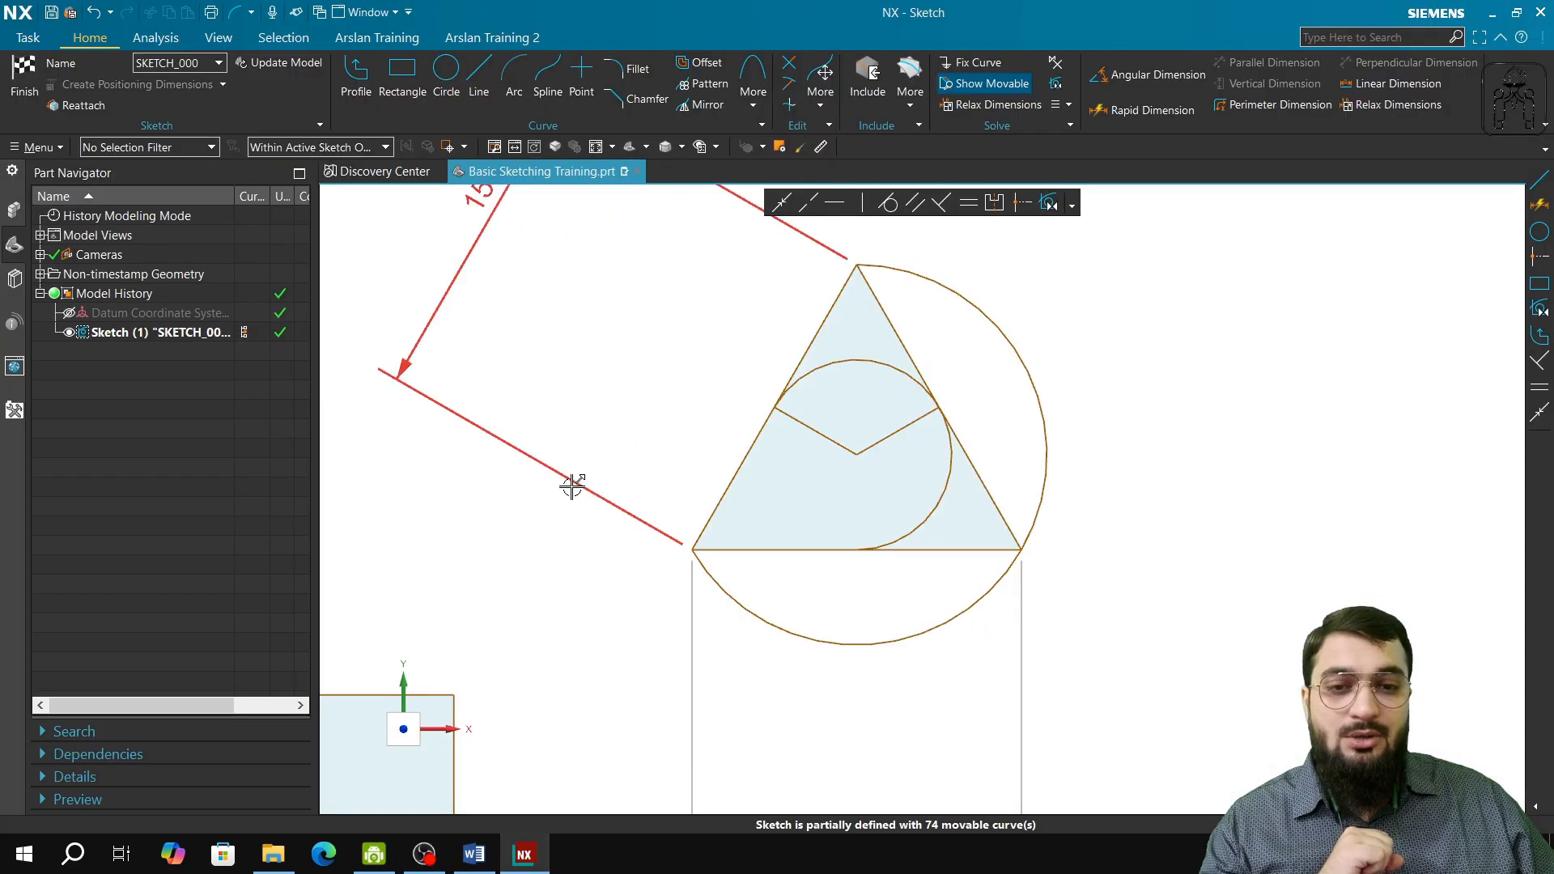
- Search the commands for Profile and cancel the search
scroll(579, 550, down, 5)
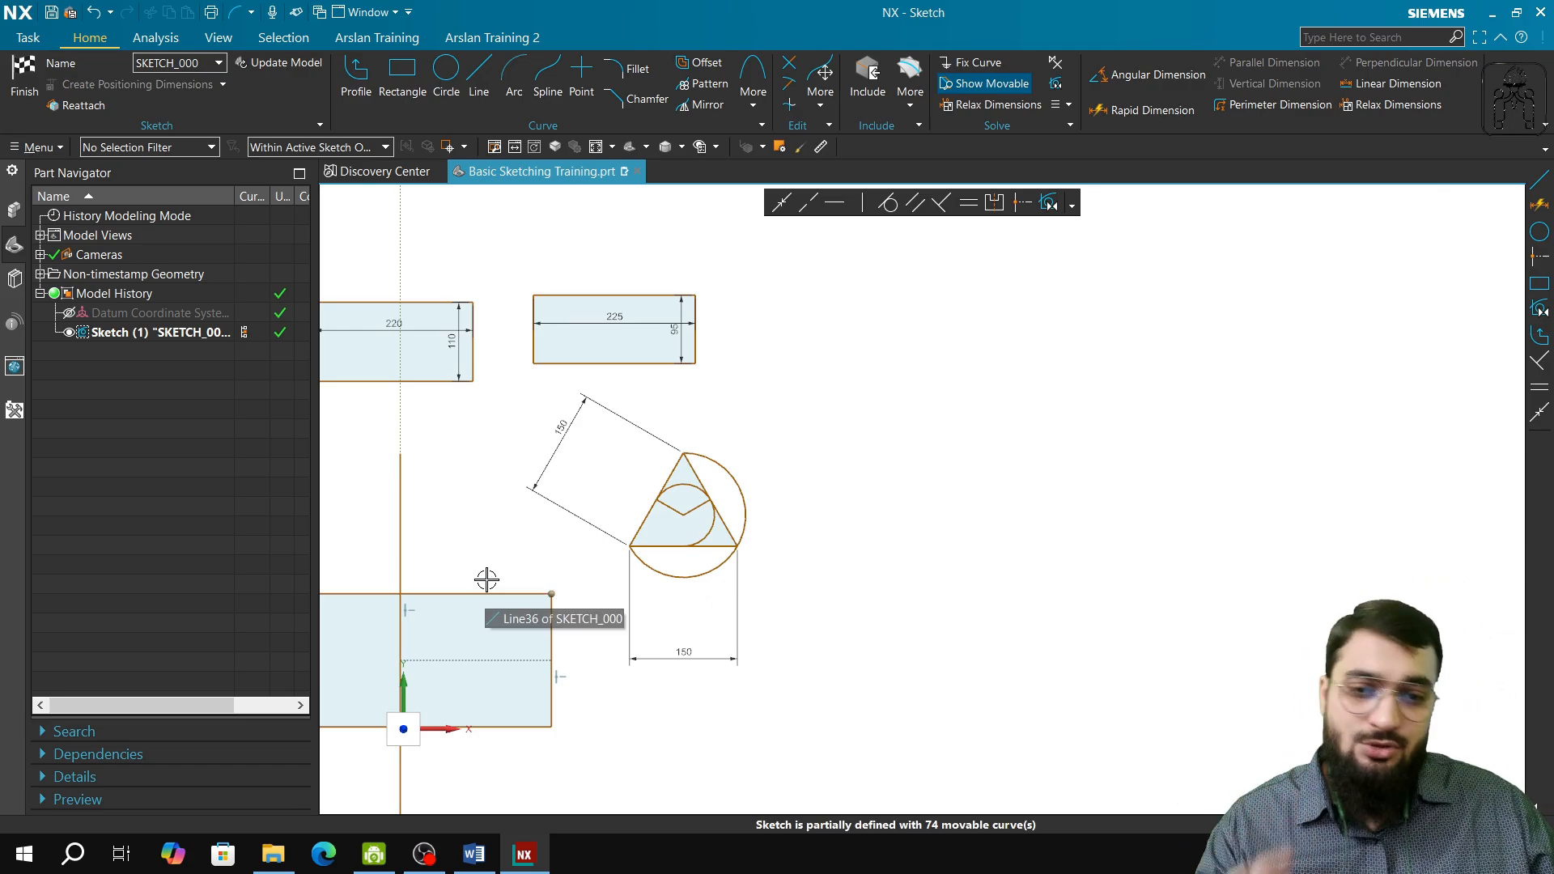
shift+middle_drag(1010, 503, 670, 545)
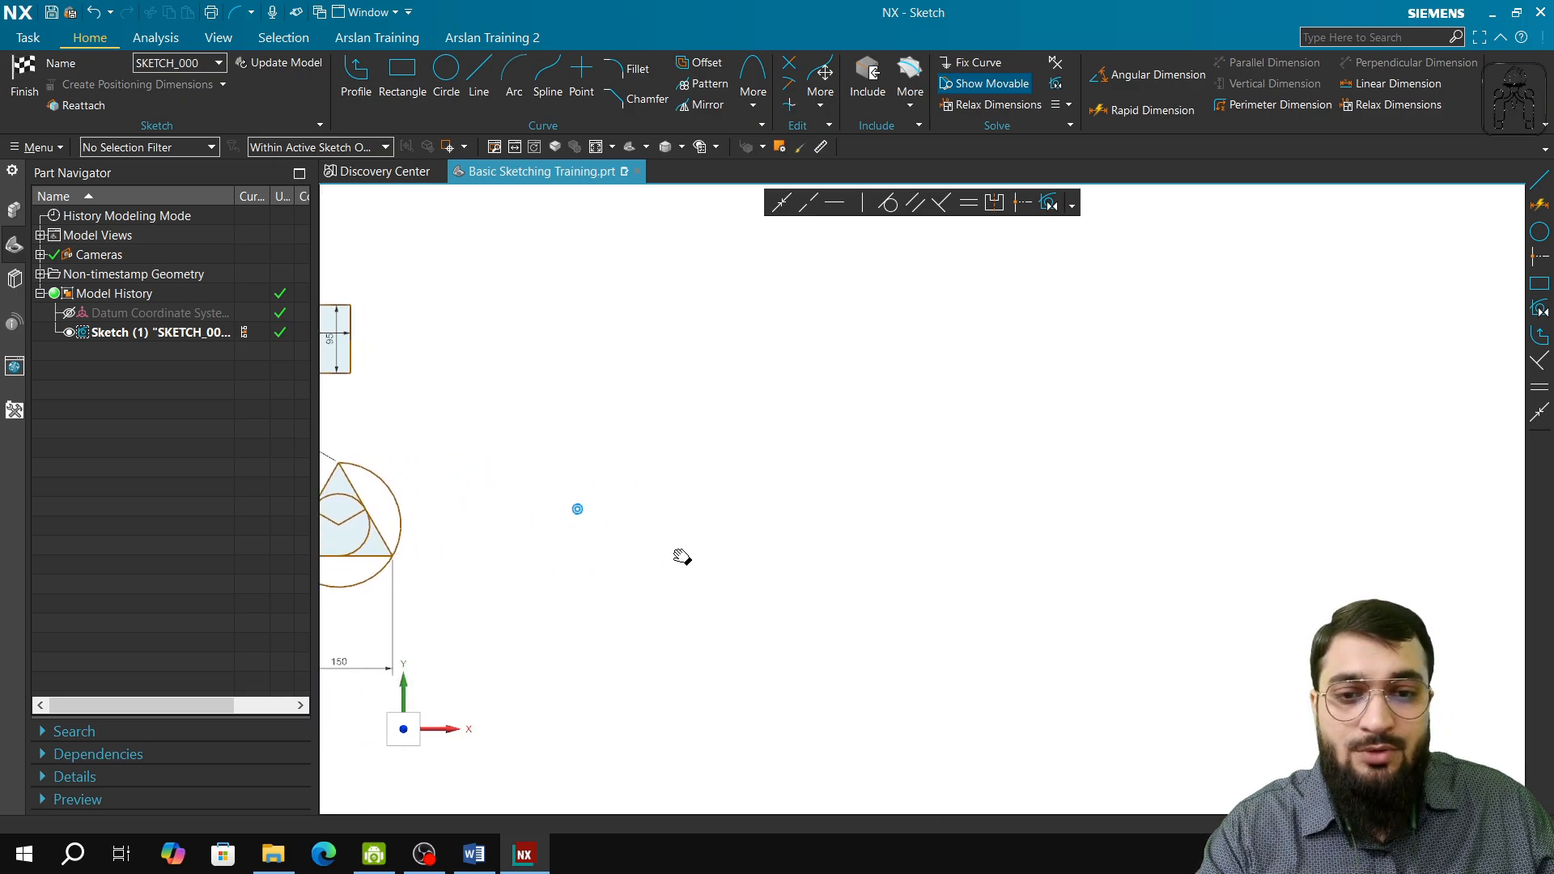
click(352, 90)
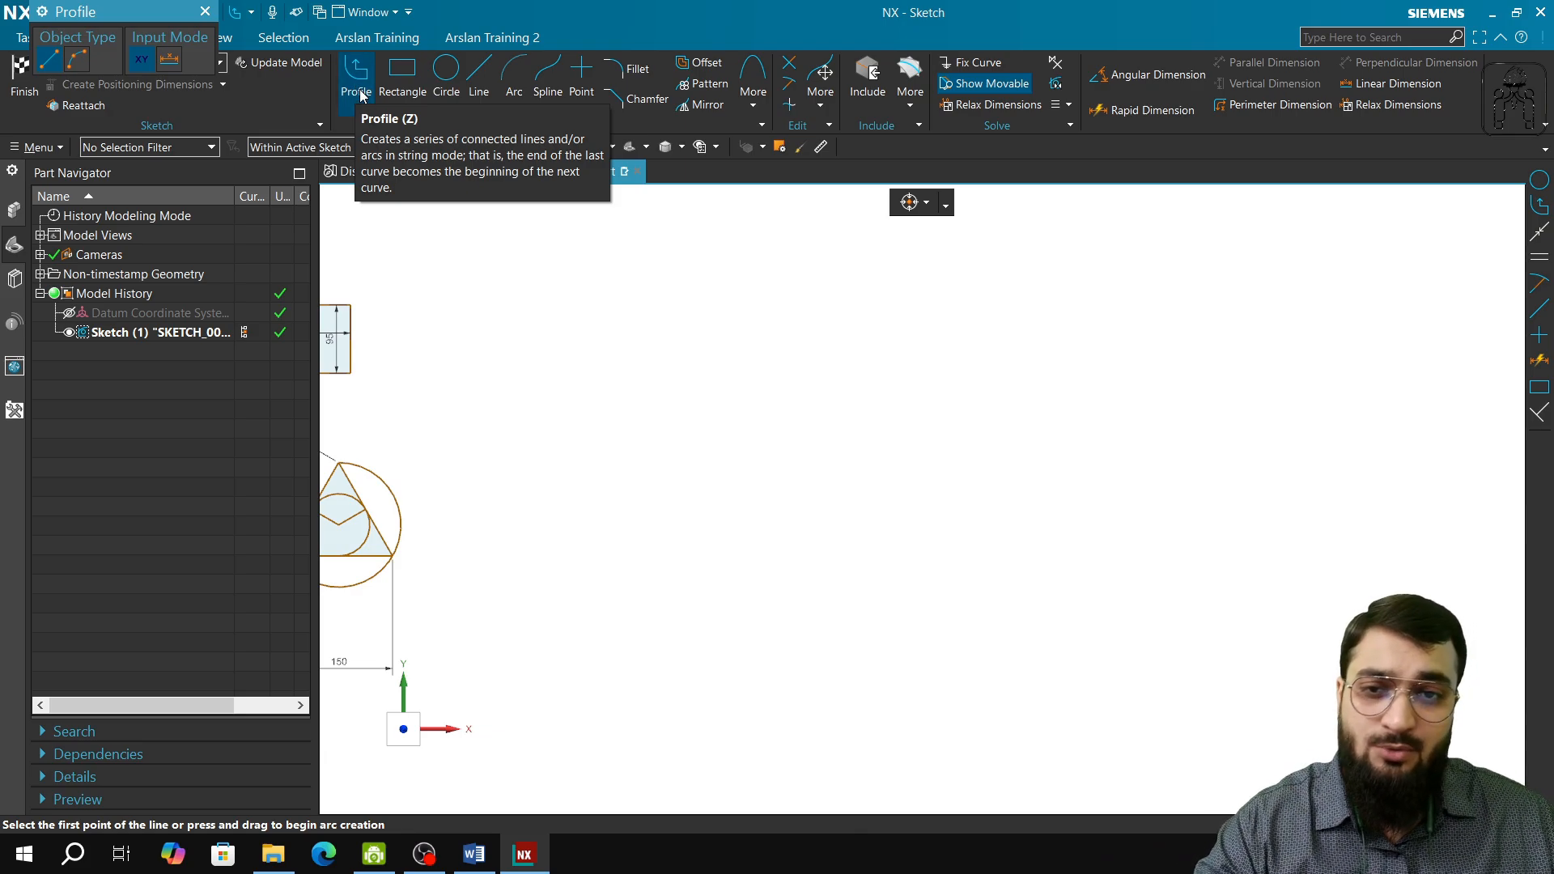
click(1322, 37)
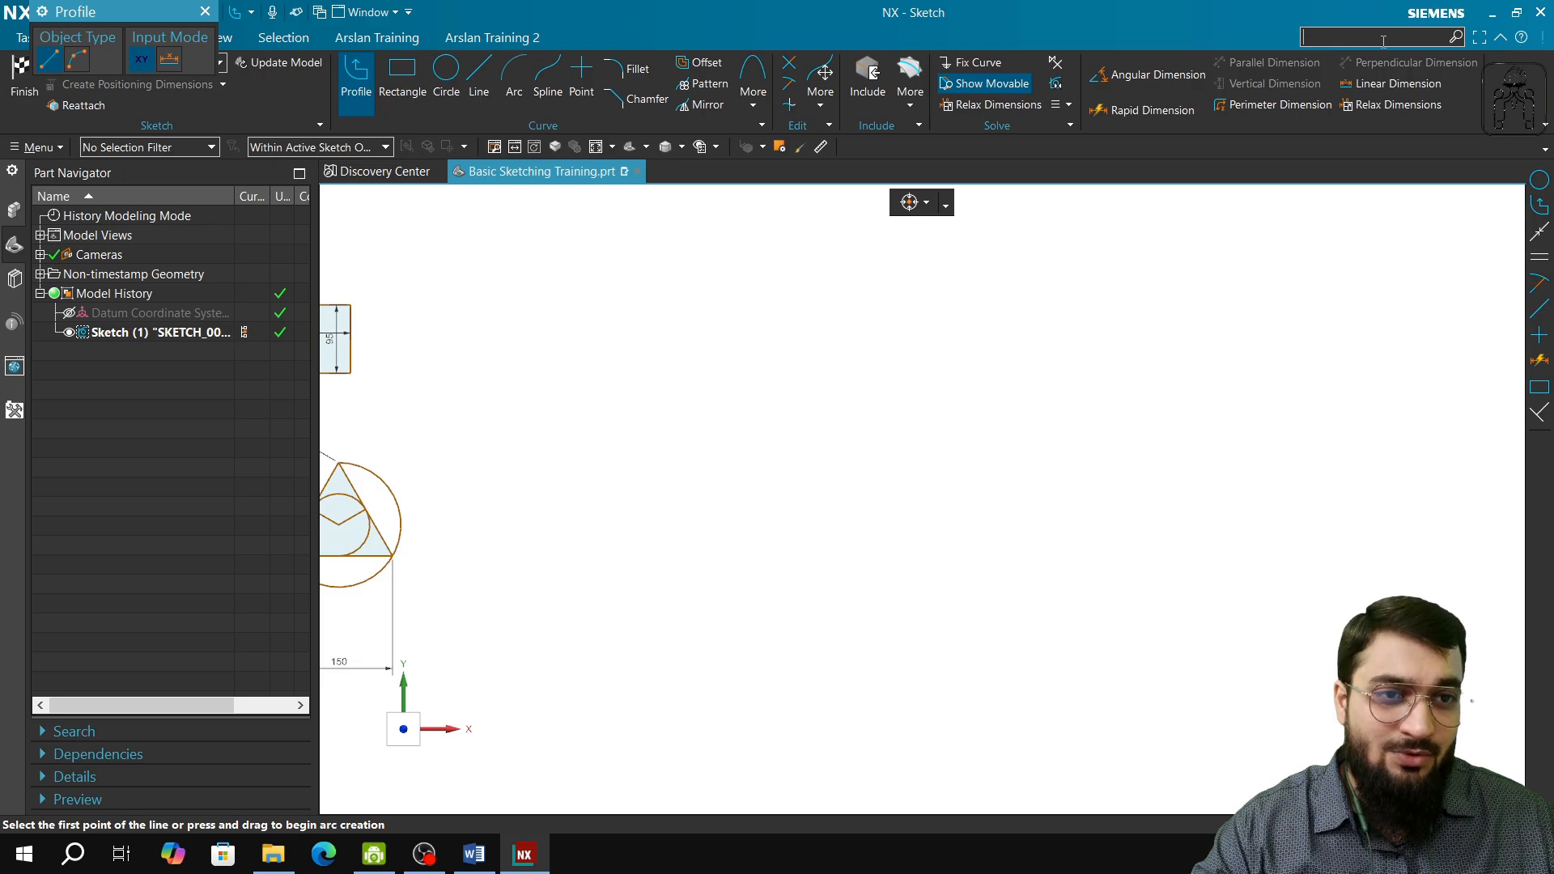
text(profil)
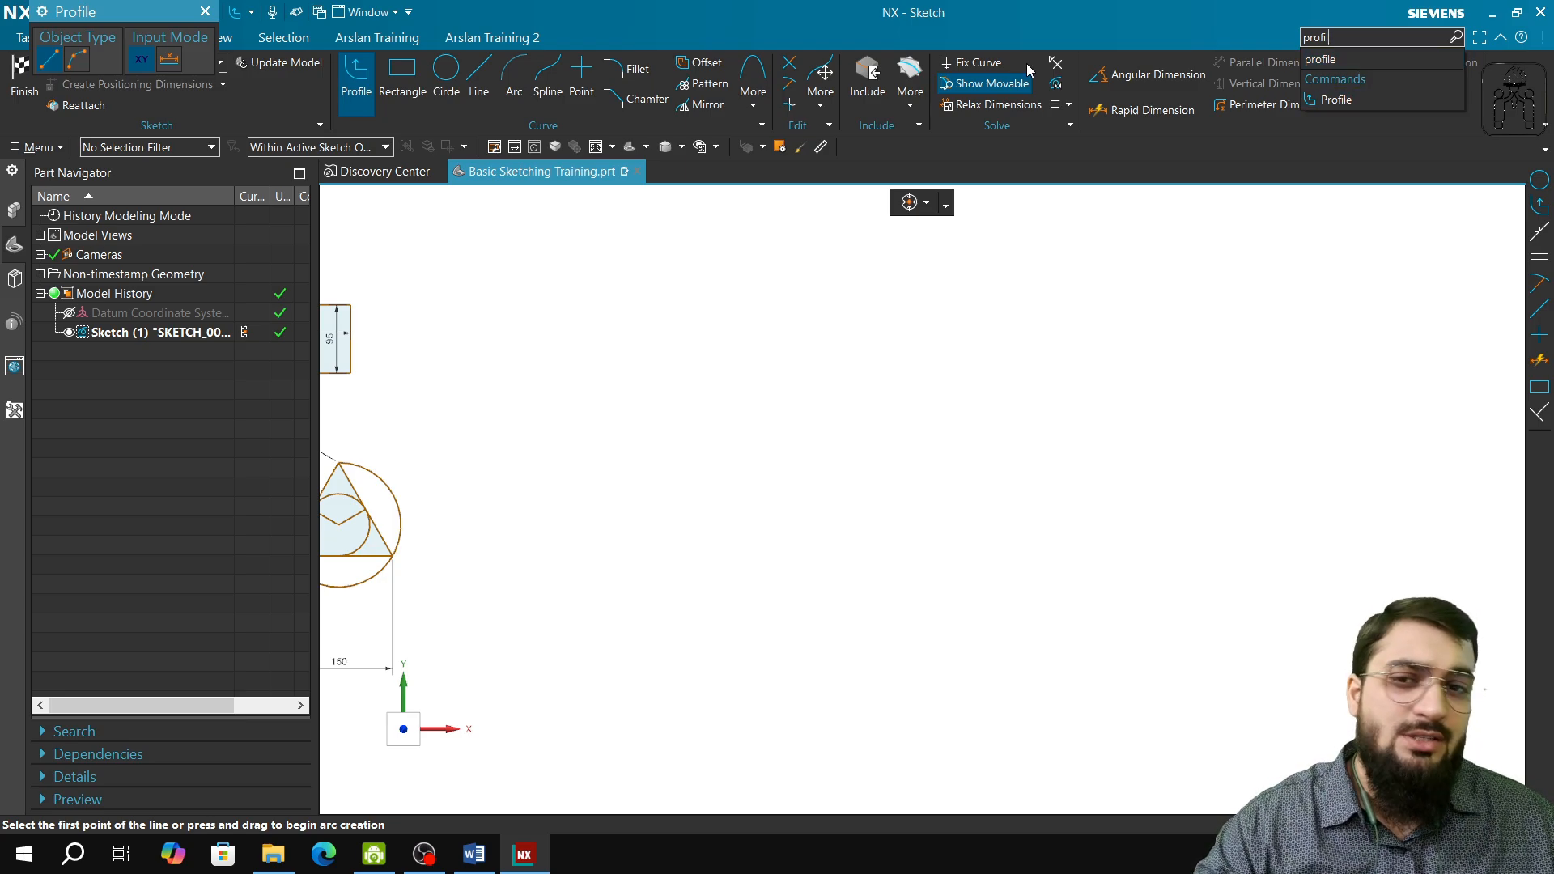
key(Escape)
key(Escape)
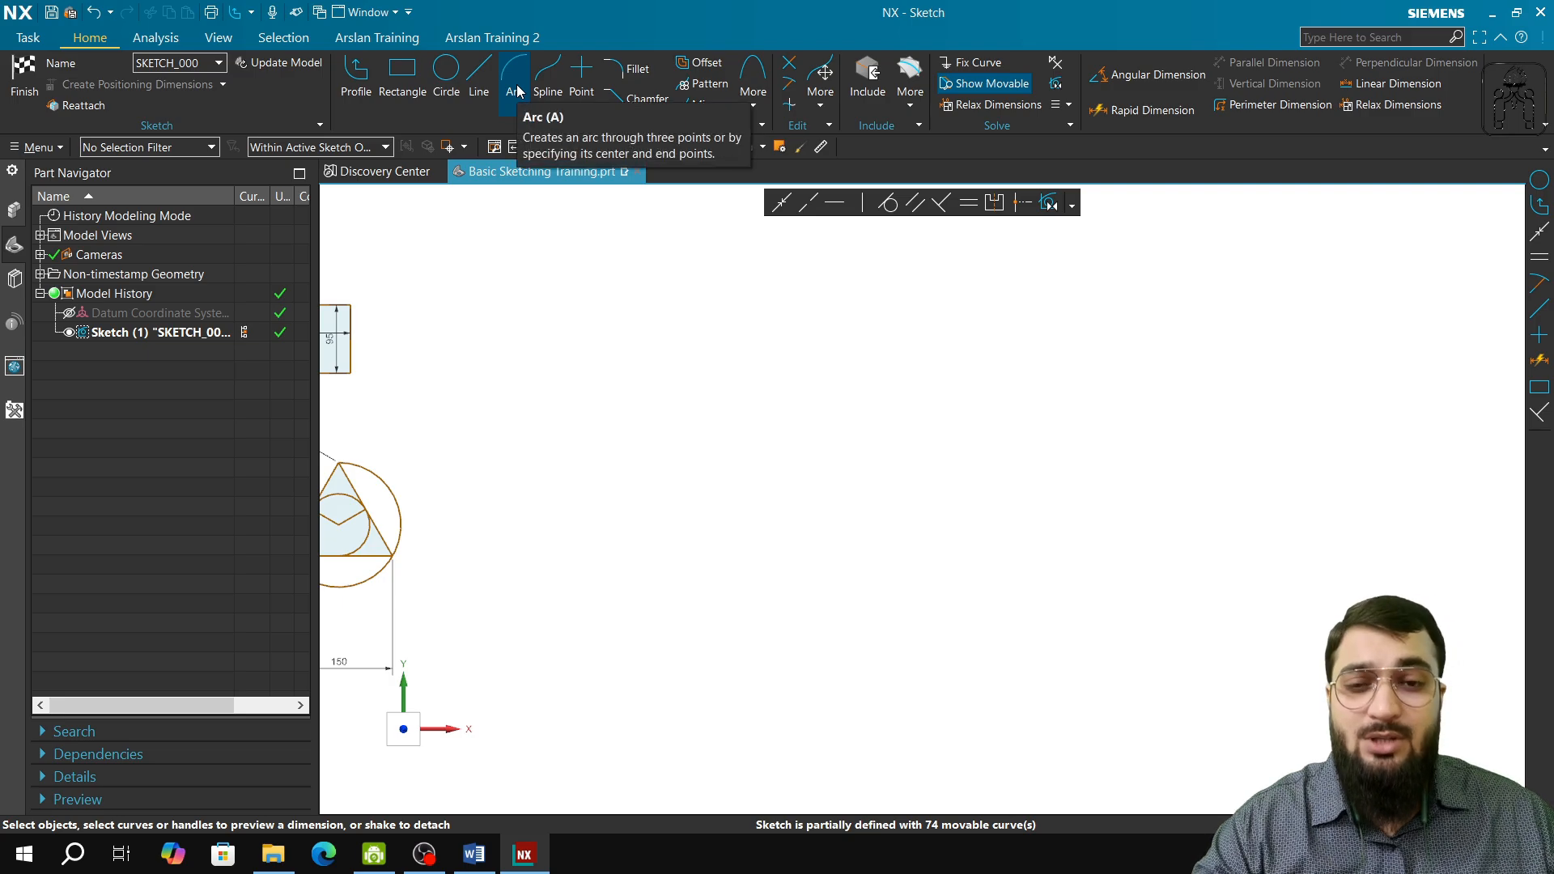
- Draw a Profile chain of eight zigzag lines in the empty area beside the triangle, ending in an arc that curves downward
click(366, 89)
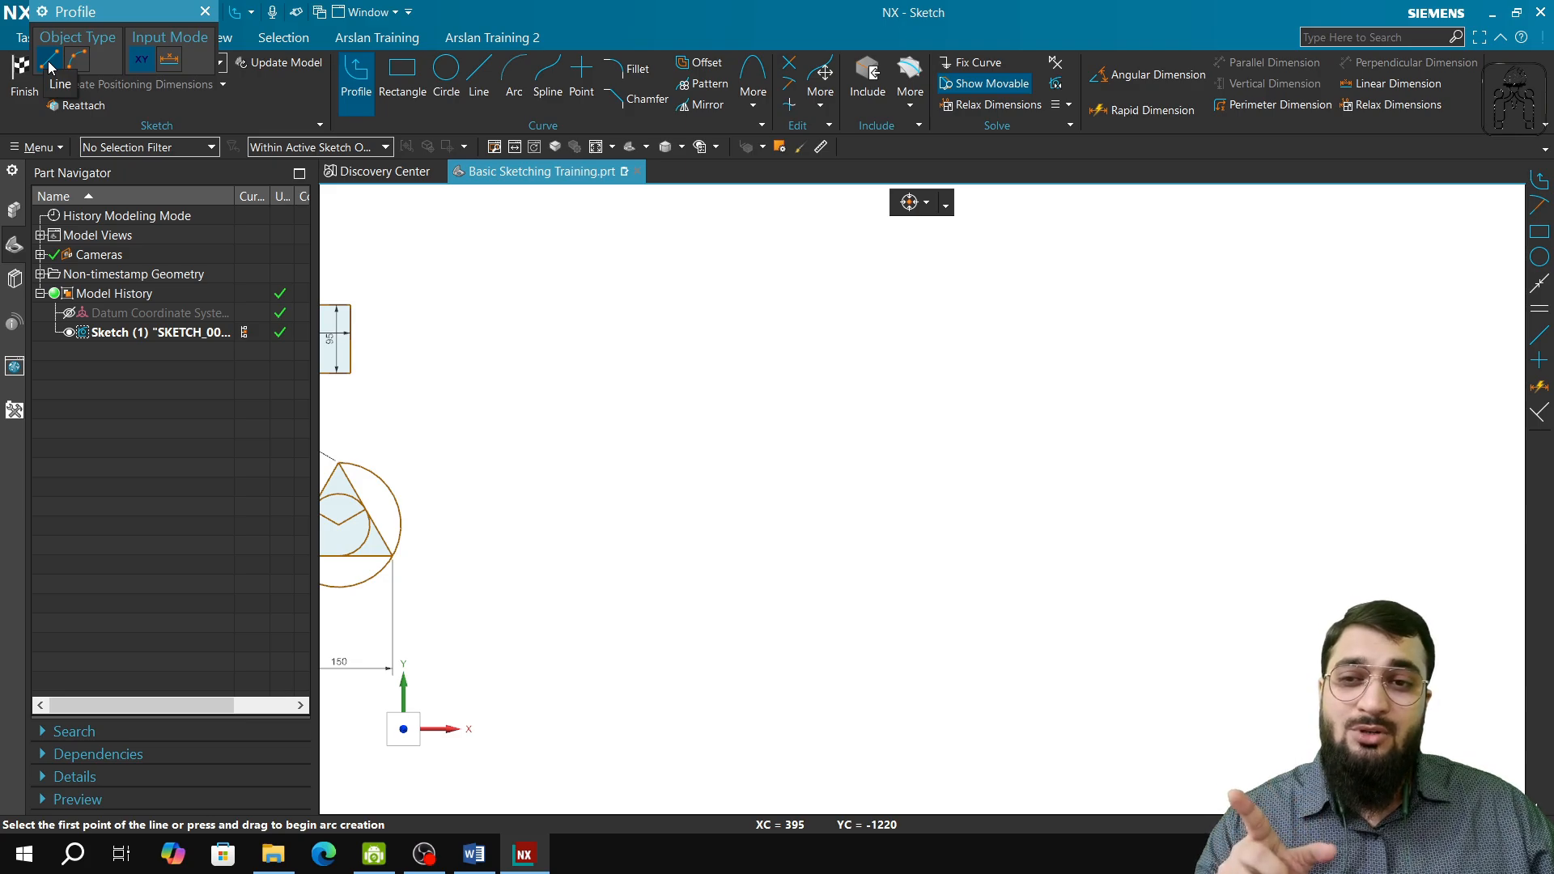
click(718, 495)
click(860, 354)
click(939, 454)
click(1025, 353)
click(1095, 439)
click(1135, 354)
click(1163, 440)
click(1208, 369)
click(1231, 440)
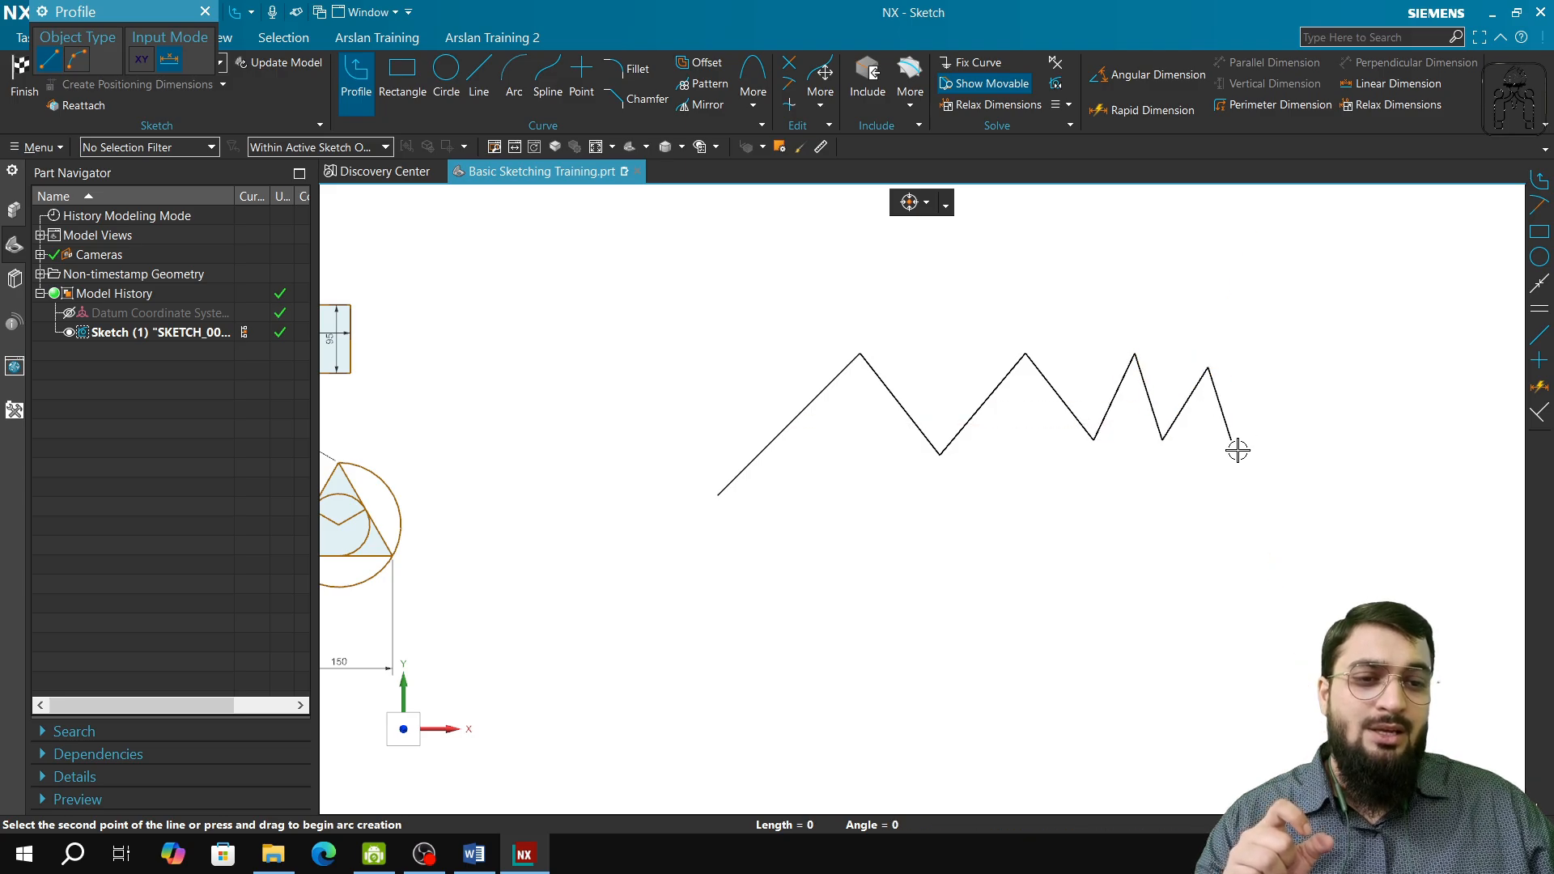
click(82, 69)
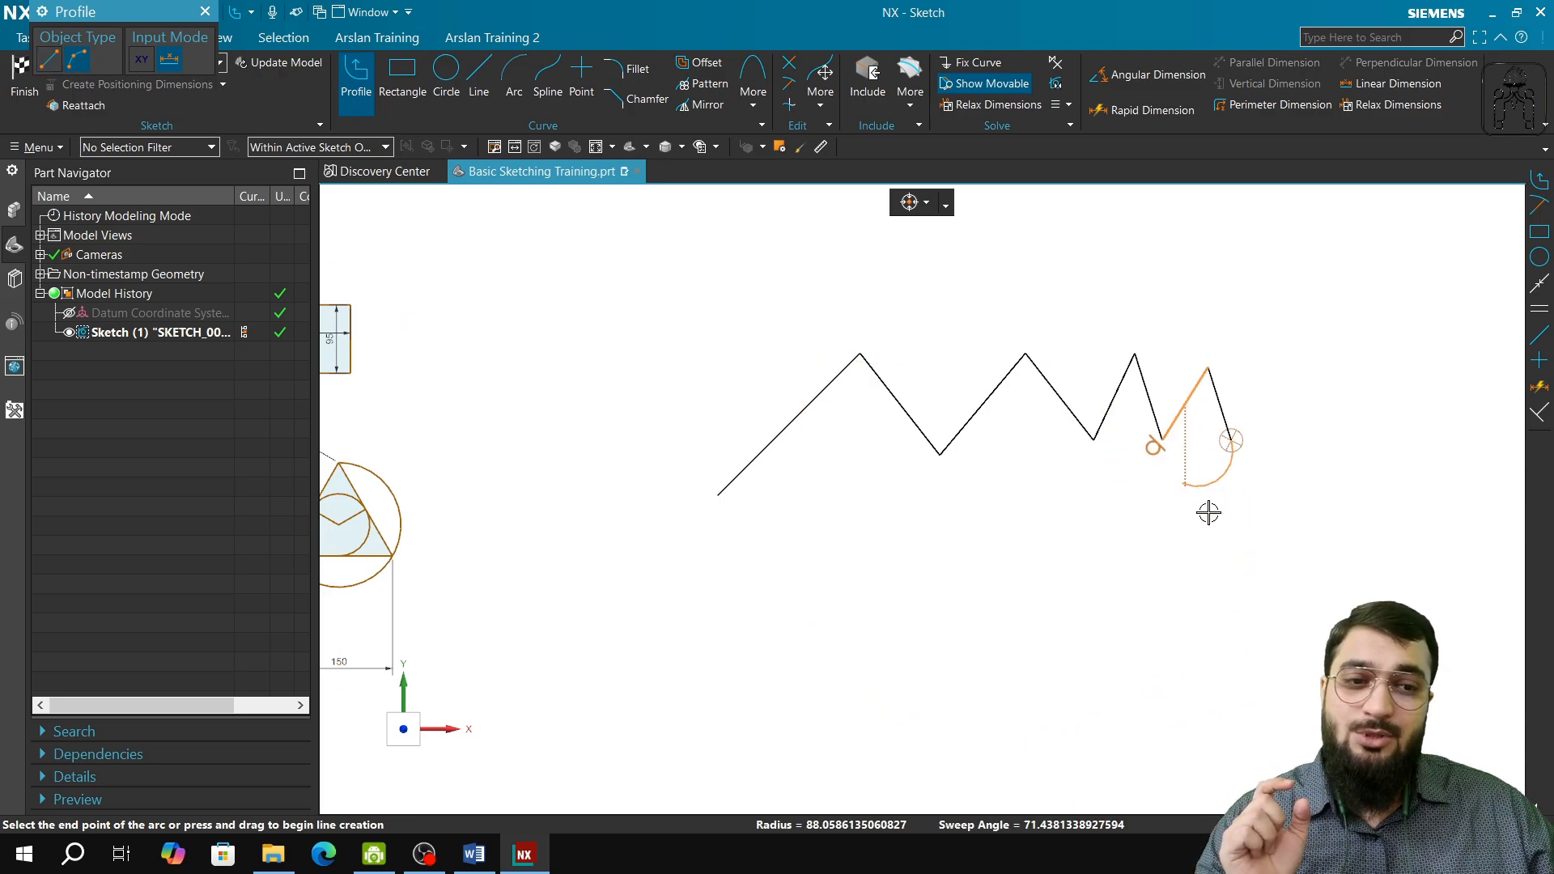
click(1183, 581)
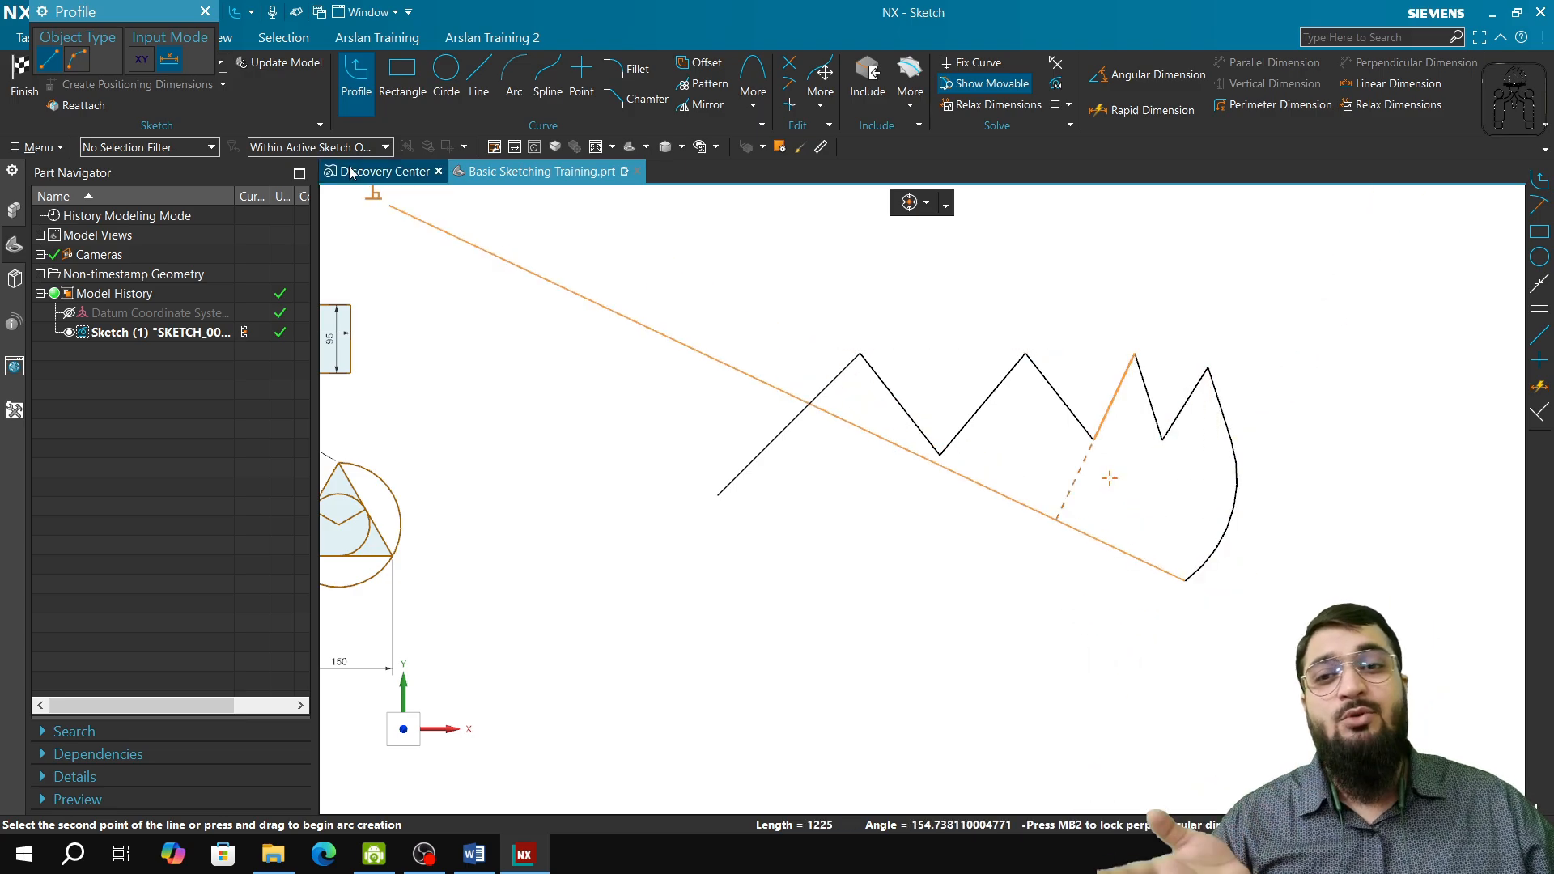
click(77, 65)
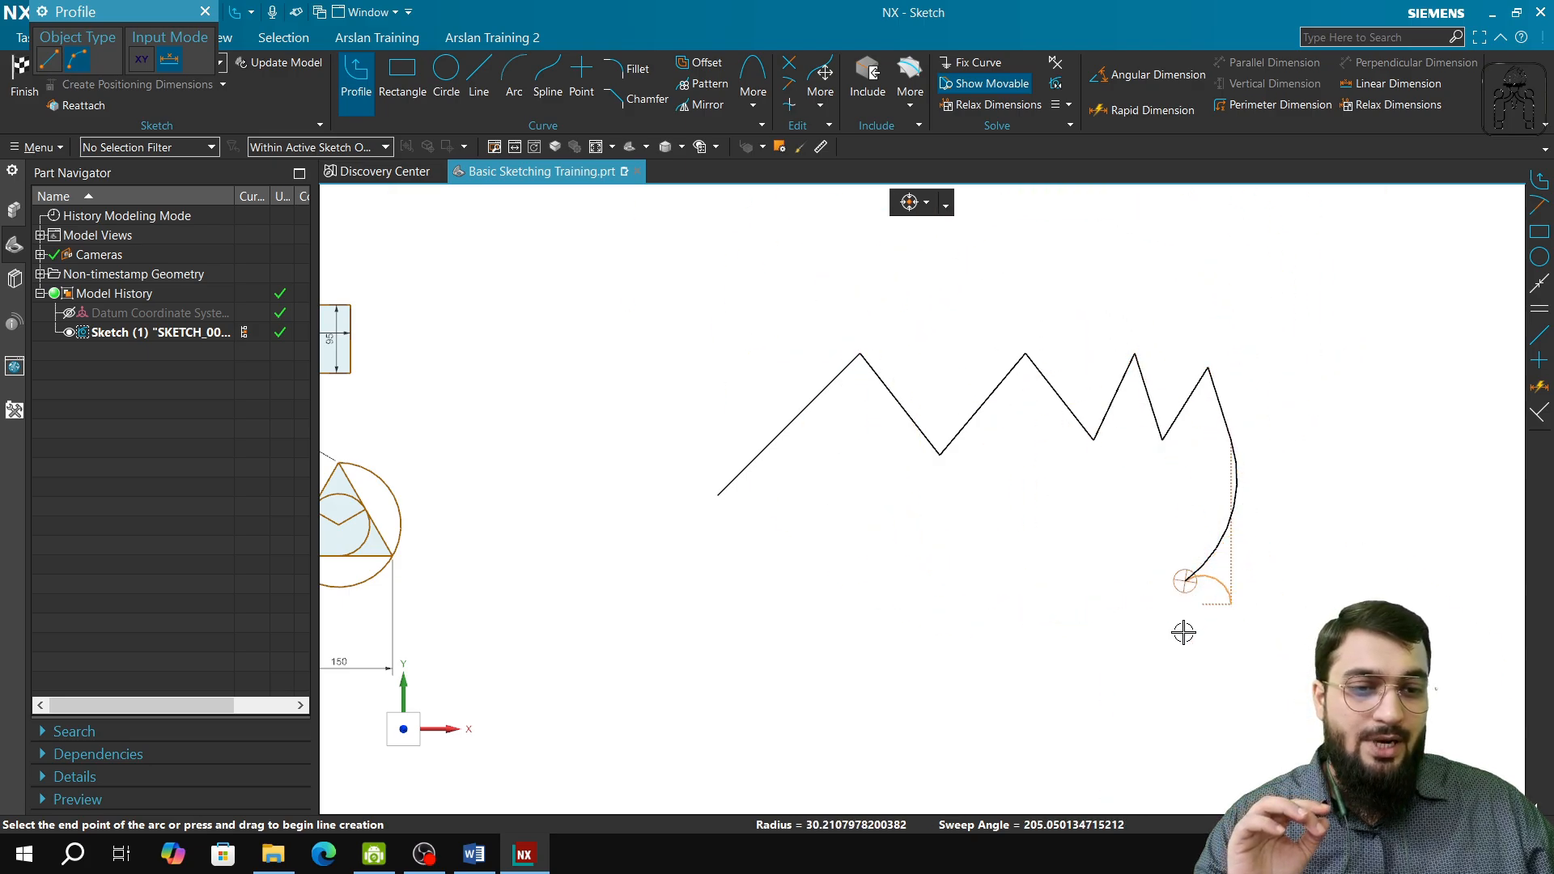
click(1165, 584)
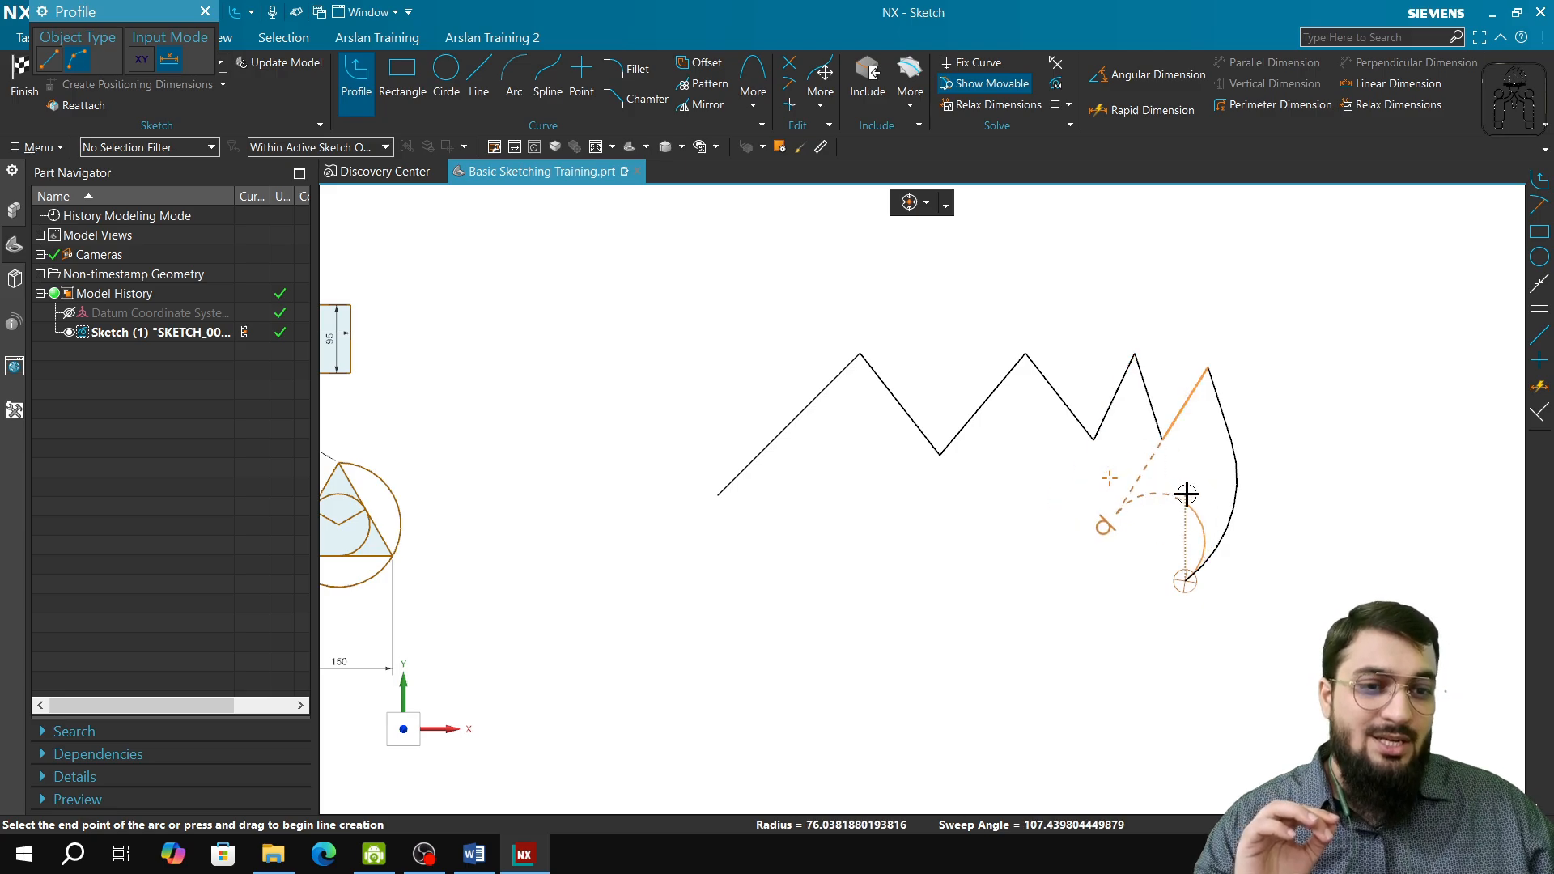
click(1179, 583)
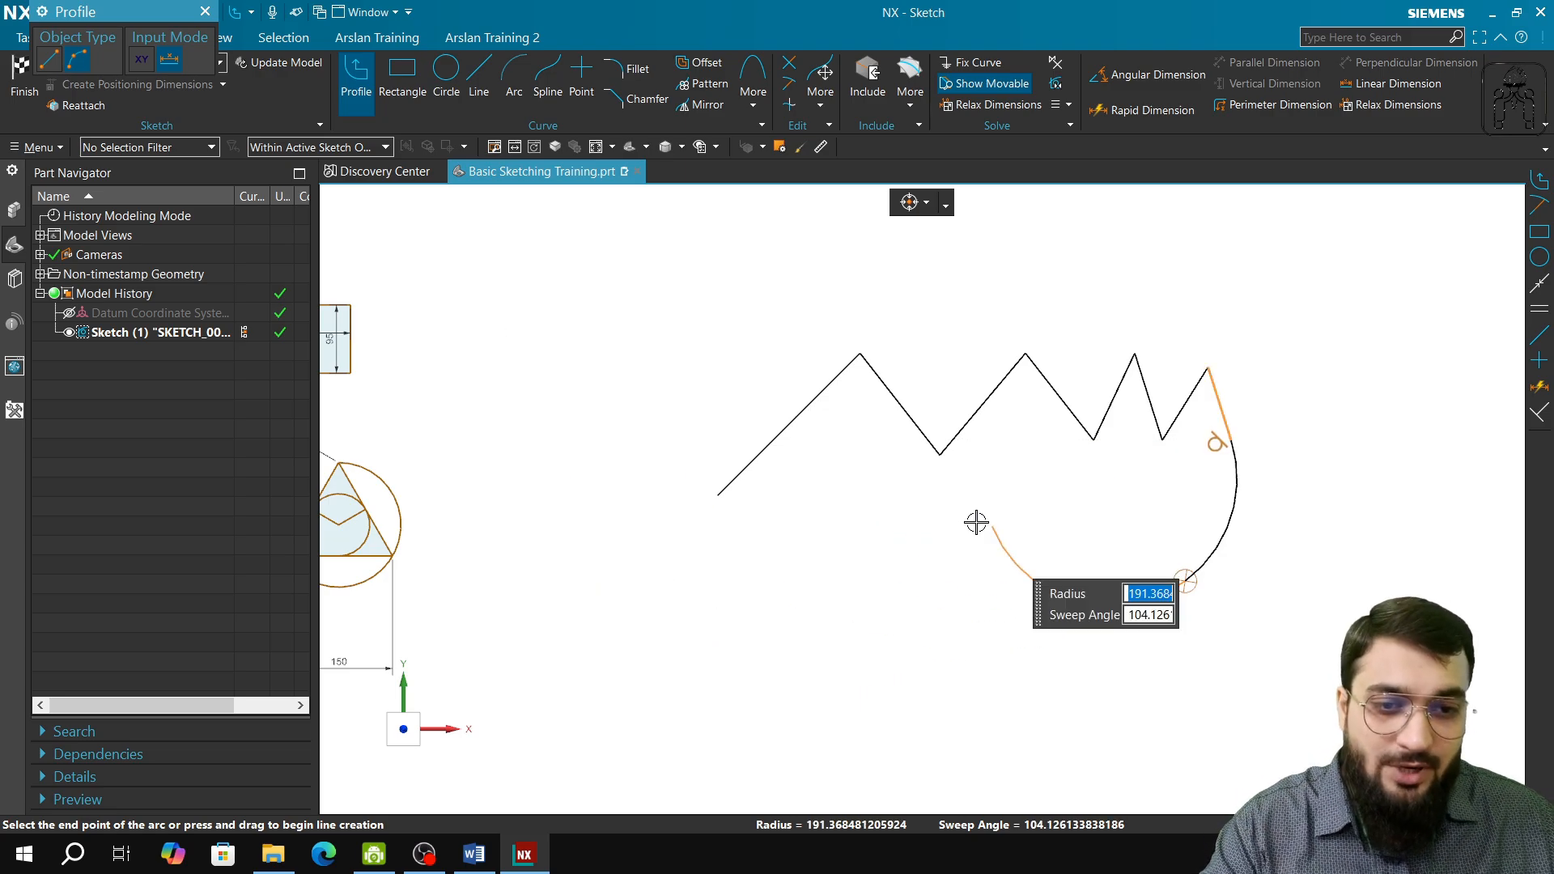
key(Escape)
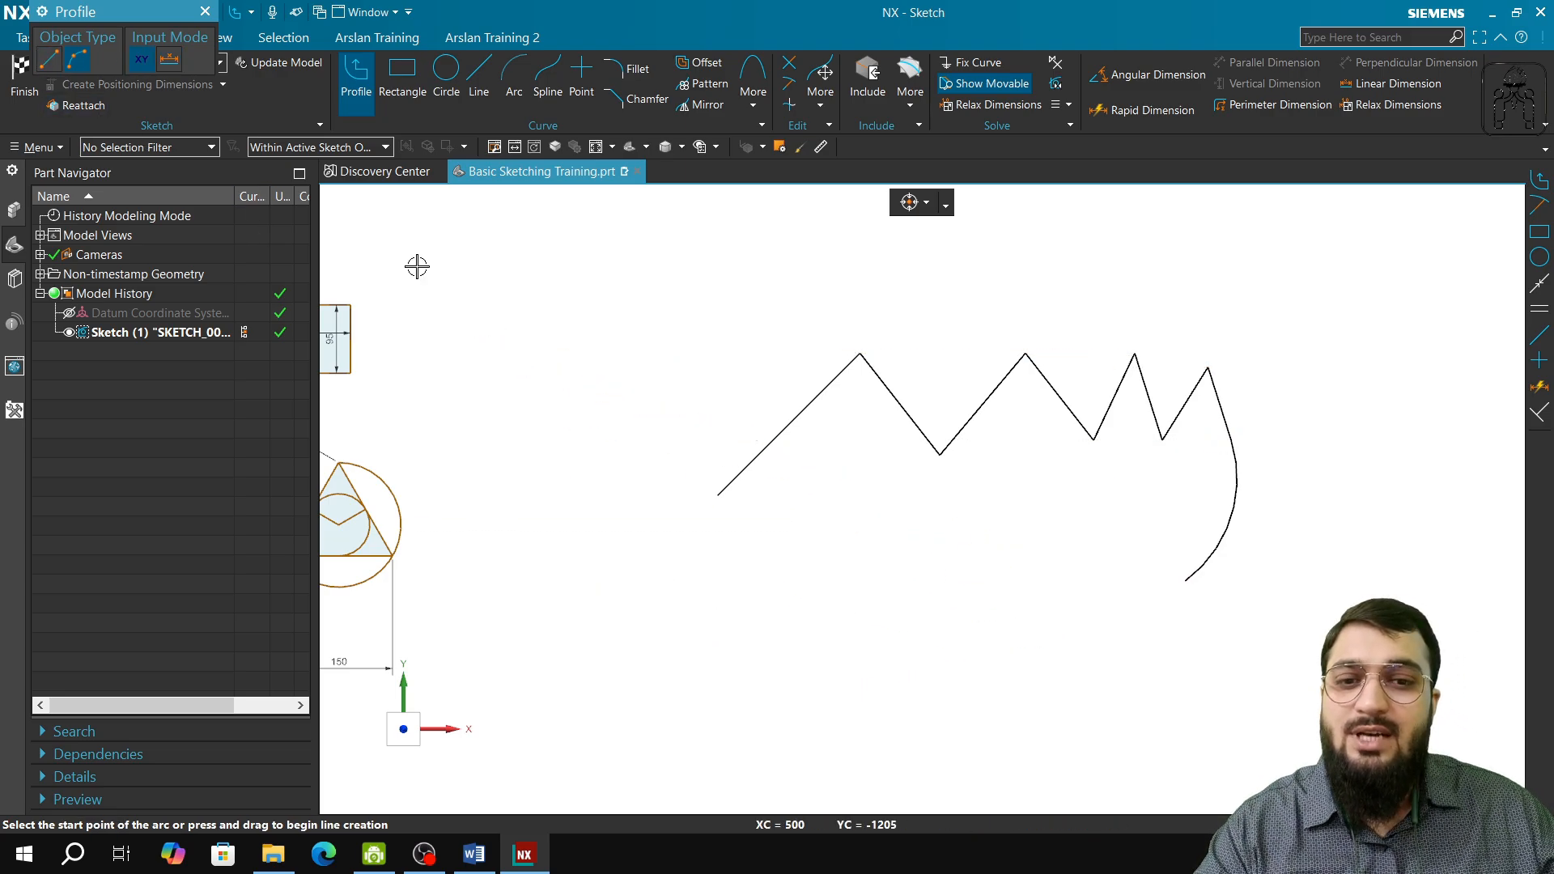
key(Escape)
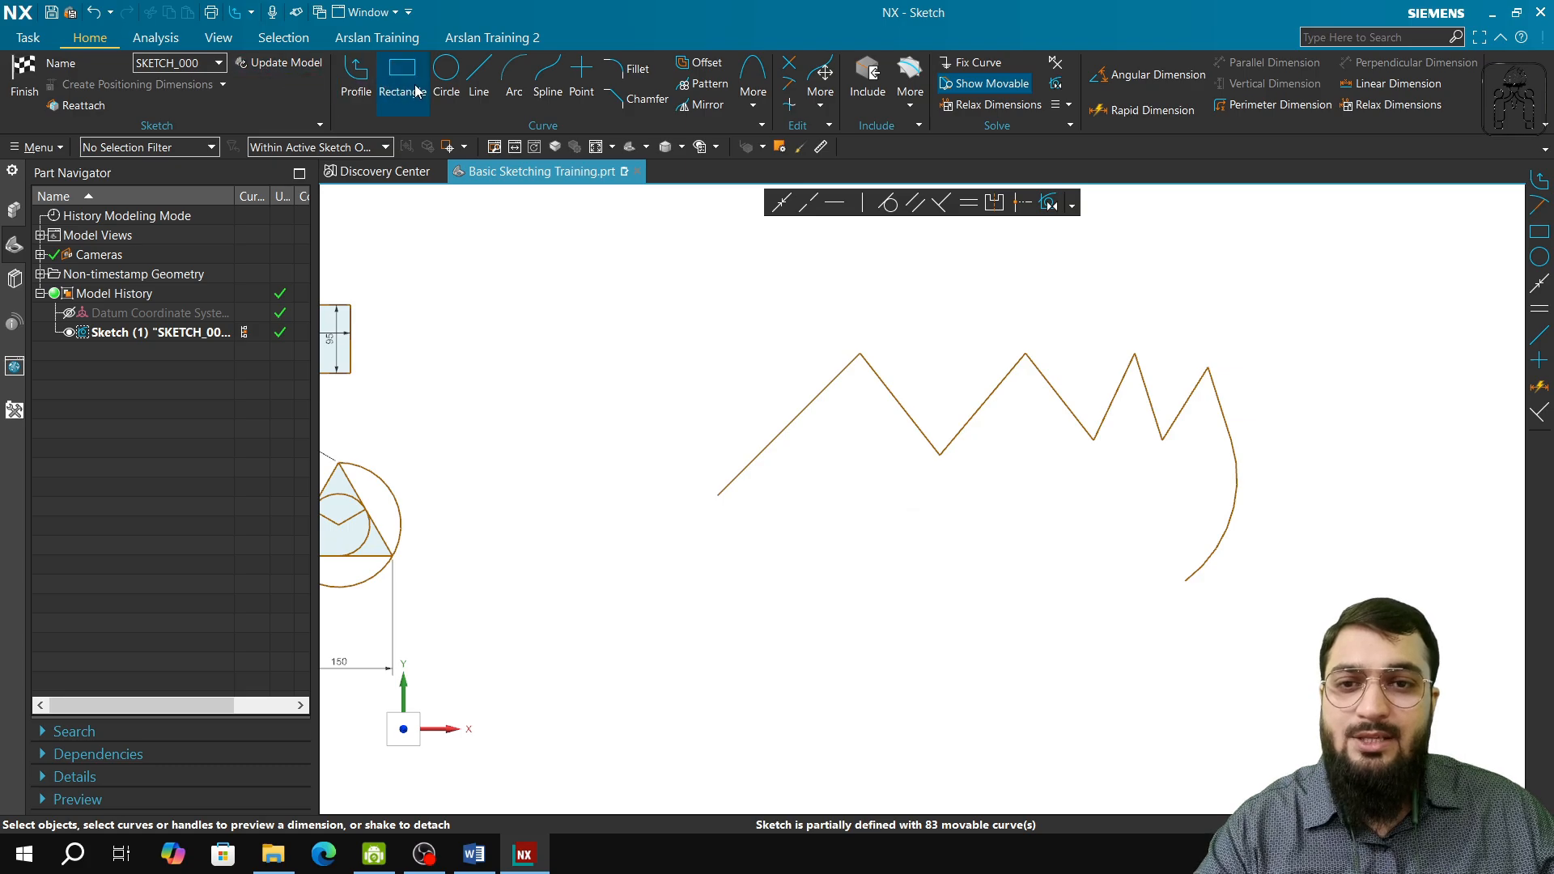
- Draw a second zigzag of twelve connected lines below the first one with the Profile tool
click(356, 80)
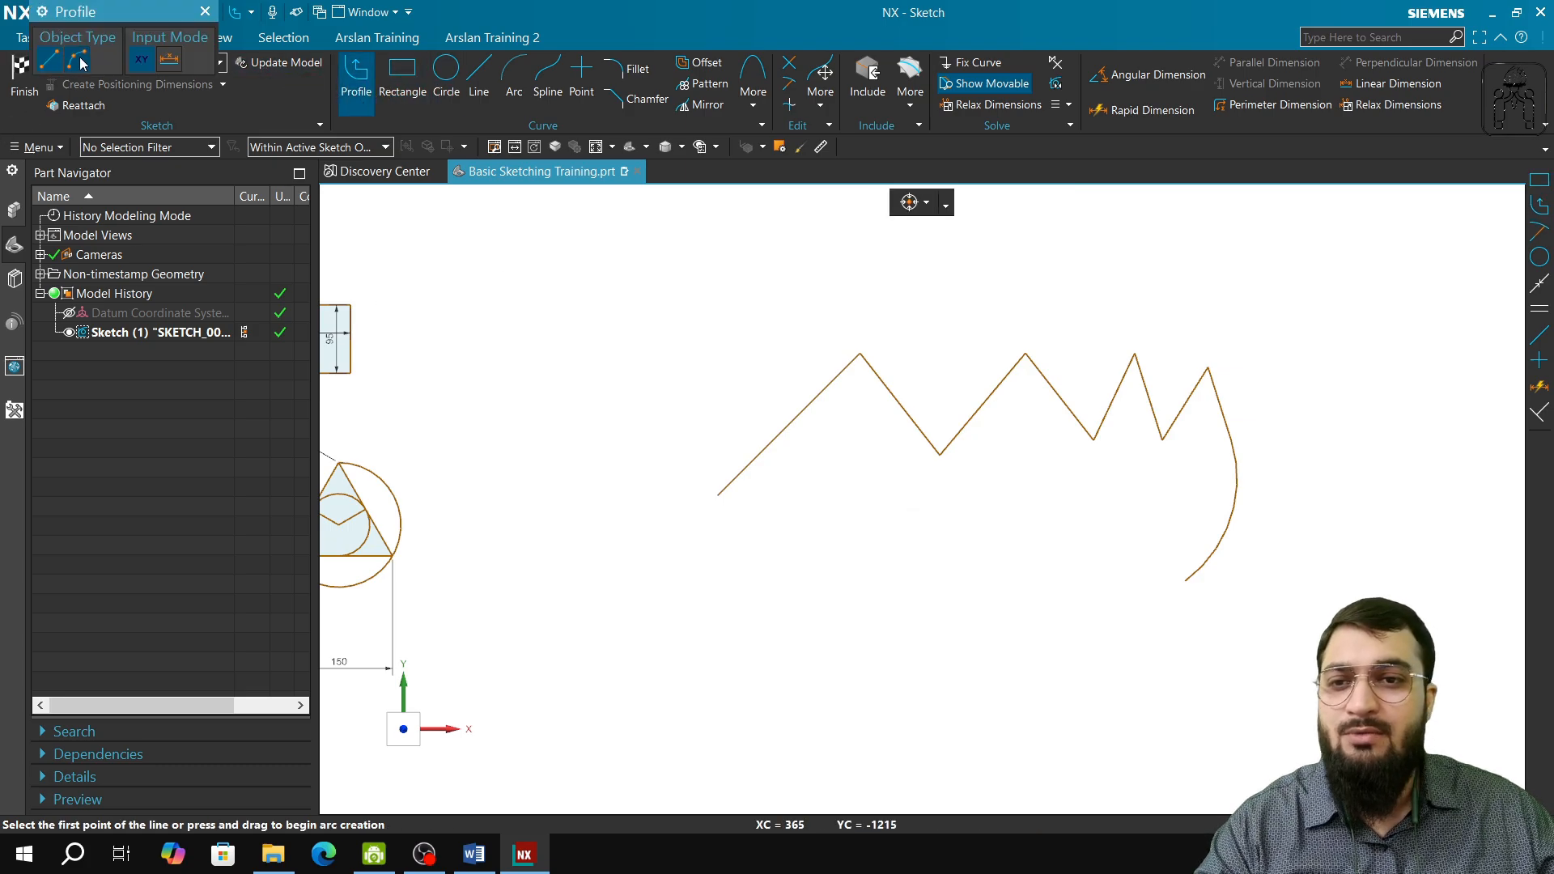
middle_drag(994, 566, 994, 406)
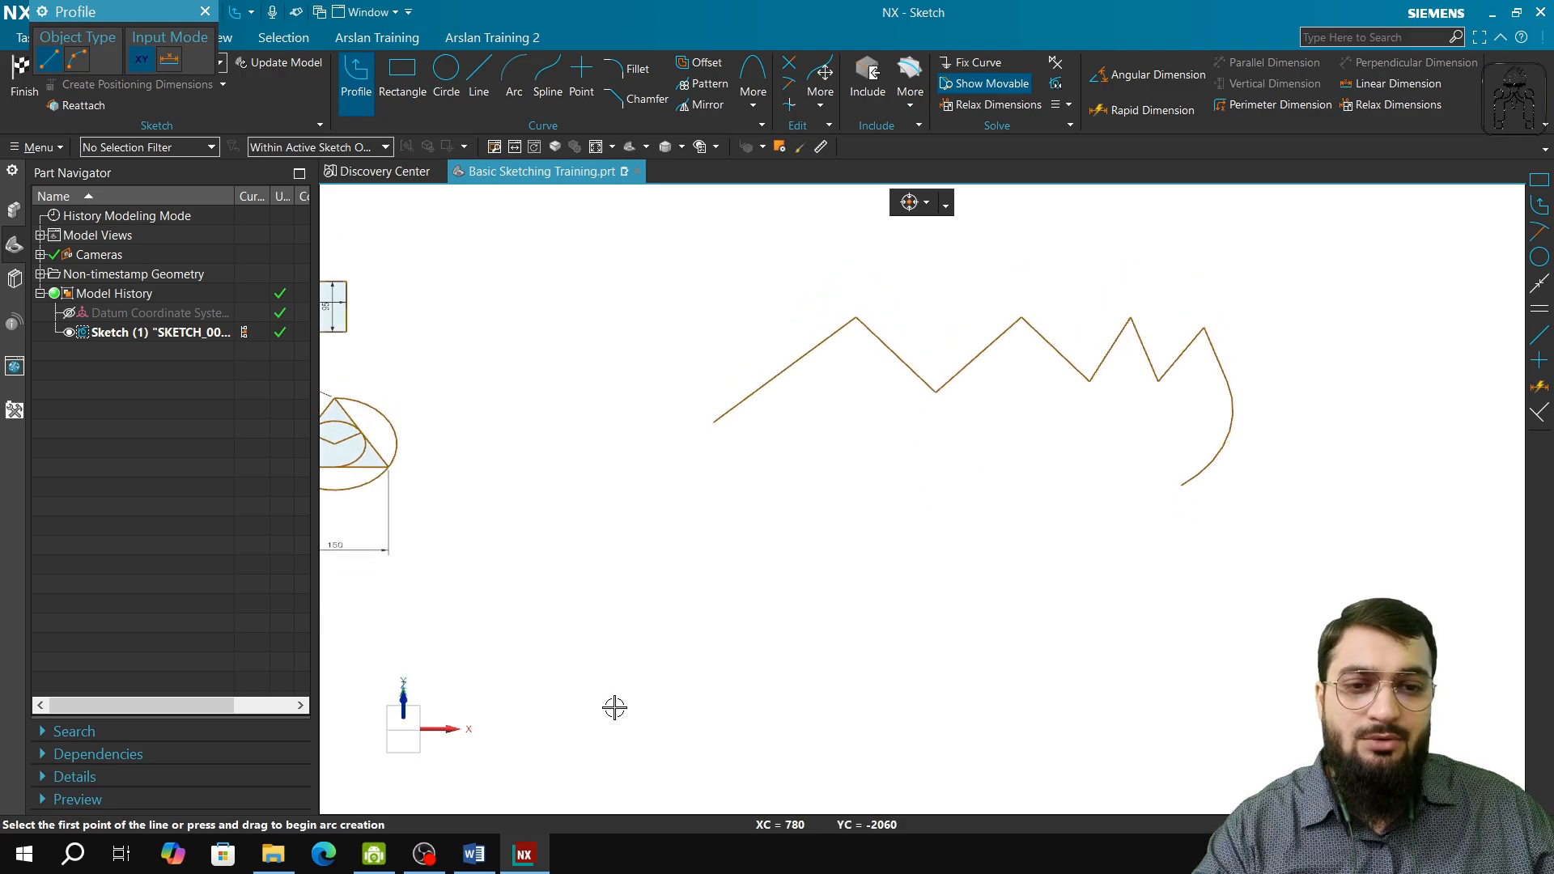
click(410, 720)
shift+middle_drag(825, 718, 811, 582)
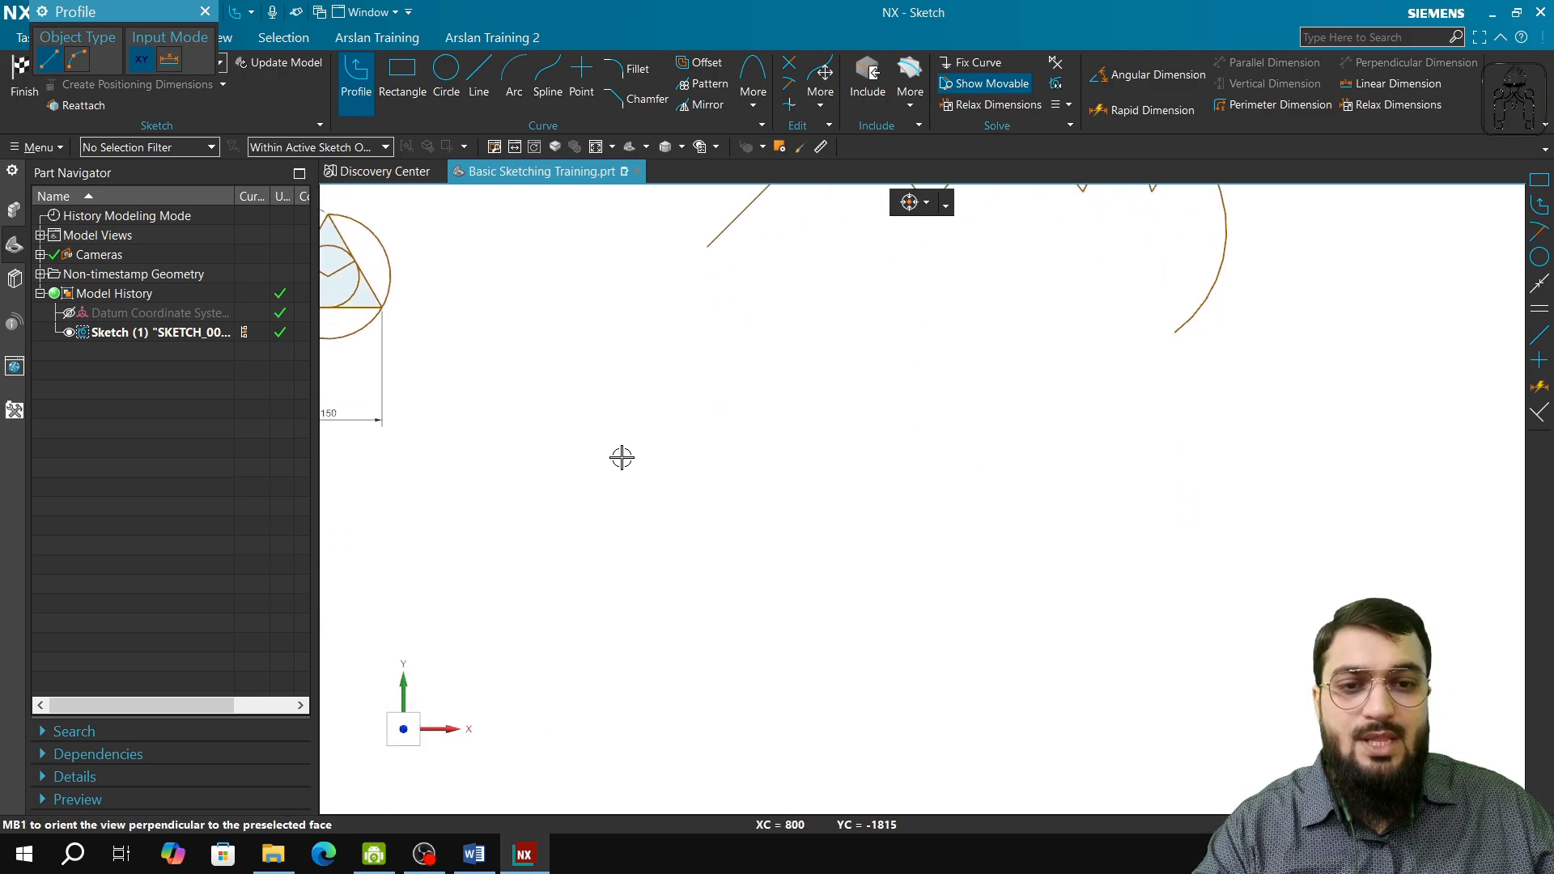
click(640, 494)
click(753, 399)
click(811, 480)
click(879, 399)
click(917, 480)
click(964, 399)
click(1012, 480)
click(1068, 400)
click(1109, 468)
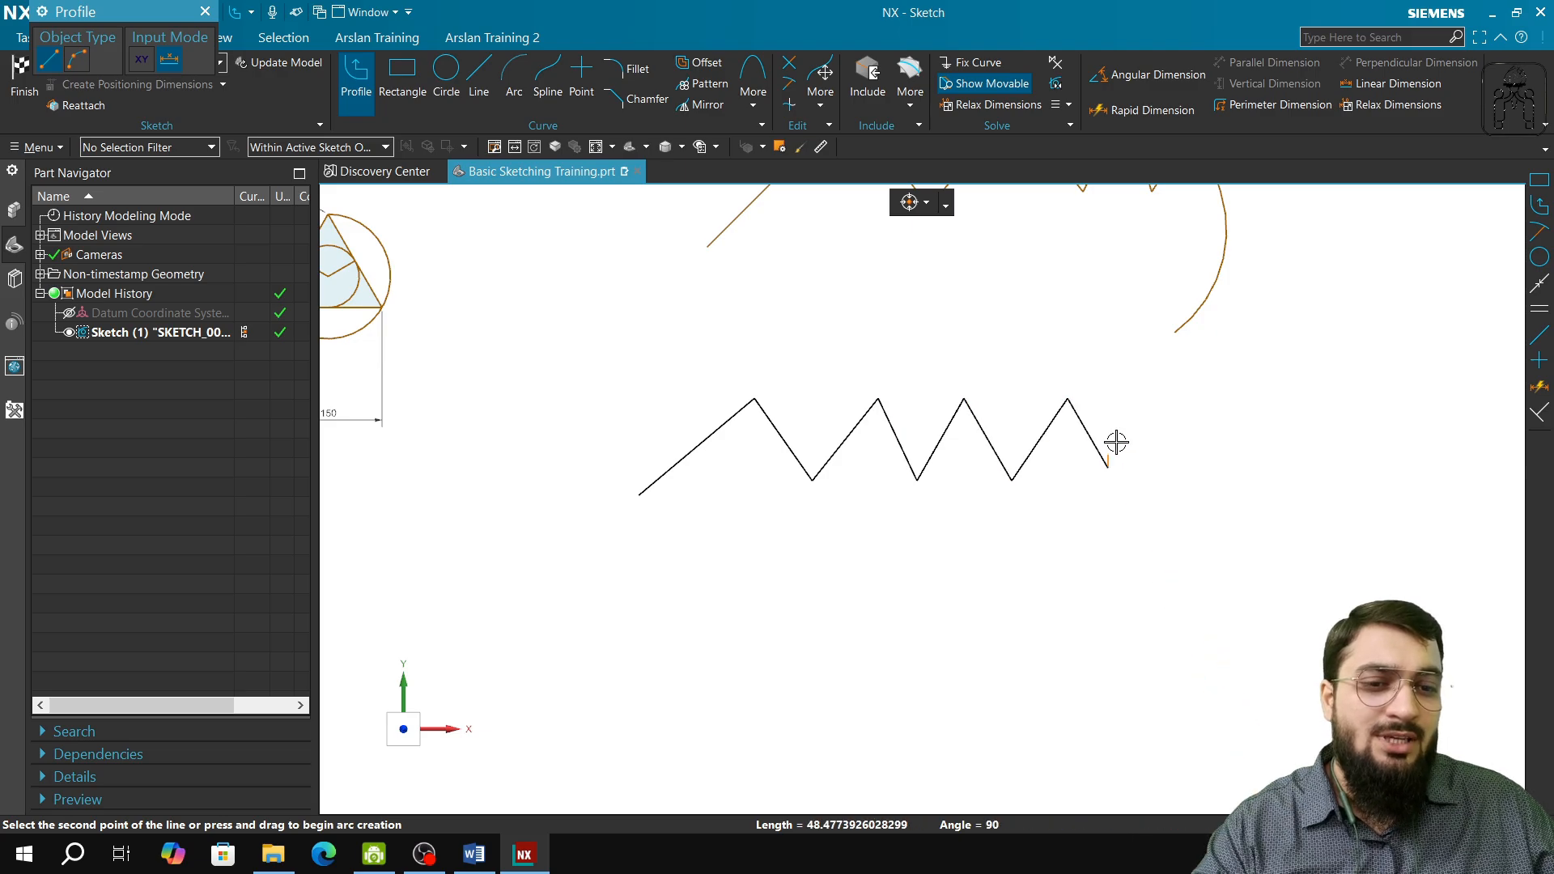
click(1132, 399)
click(1184, 467)
click(1230, 400)
click(1282, 468)
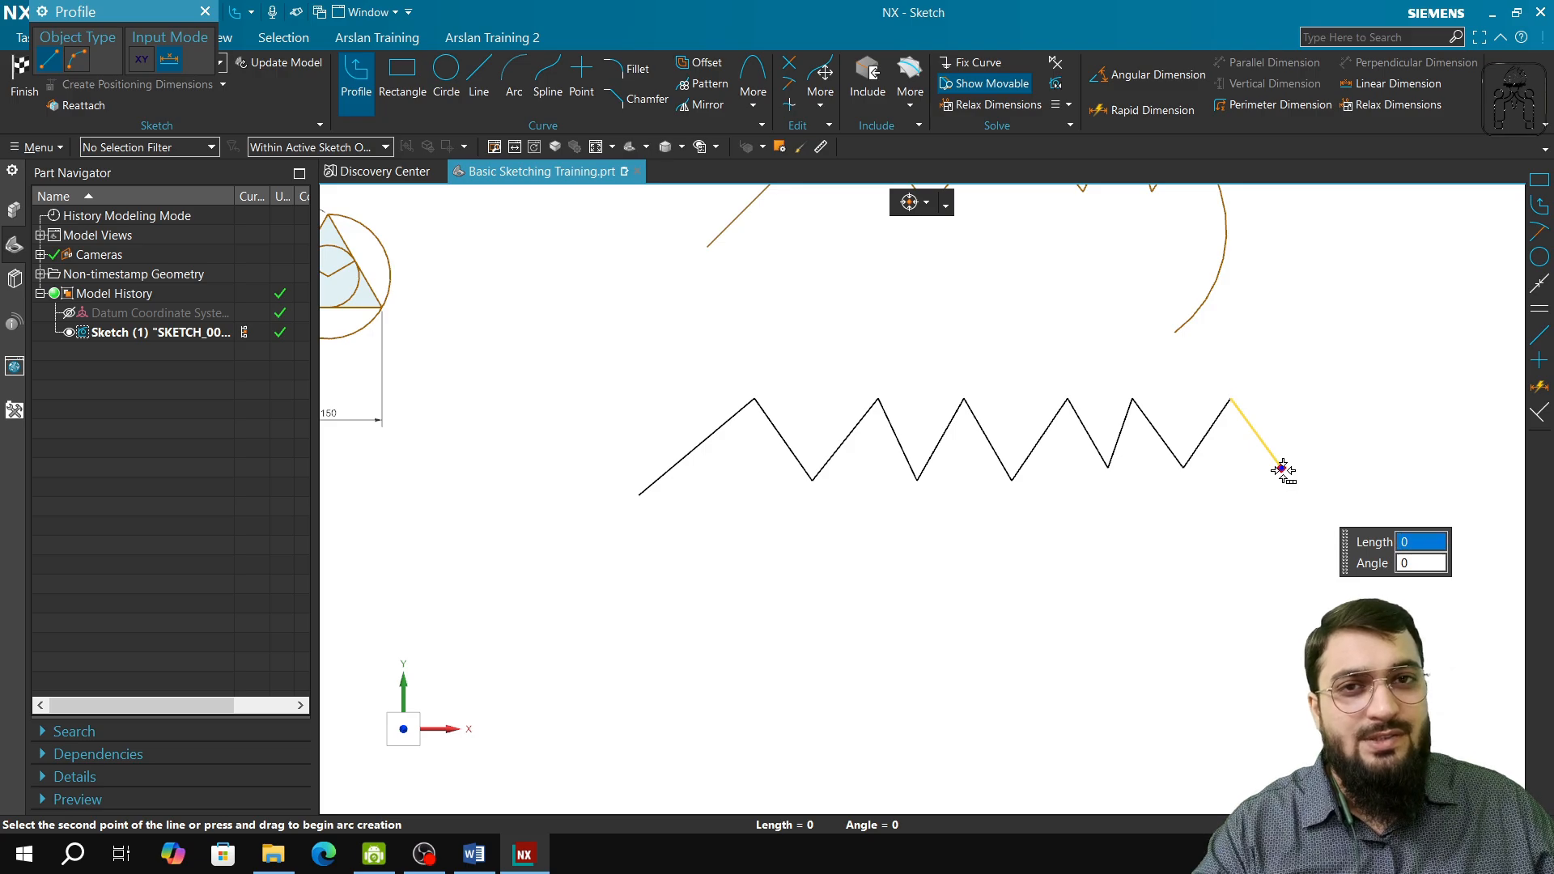
- Continue the profile from the zigzag's end with three arcs curving down and back beneath it, the first two with radii about 145 and 263
drag(1284, 475, 1290, 483)
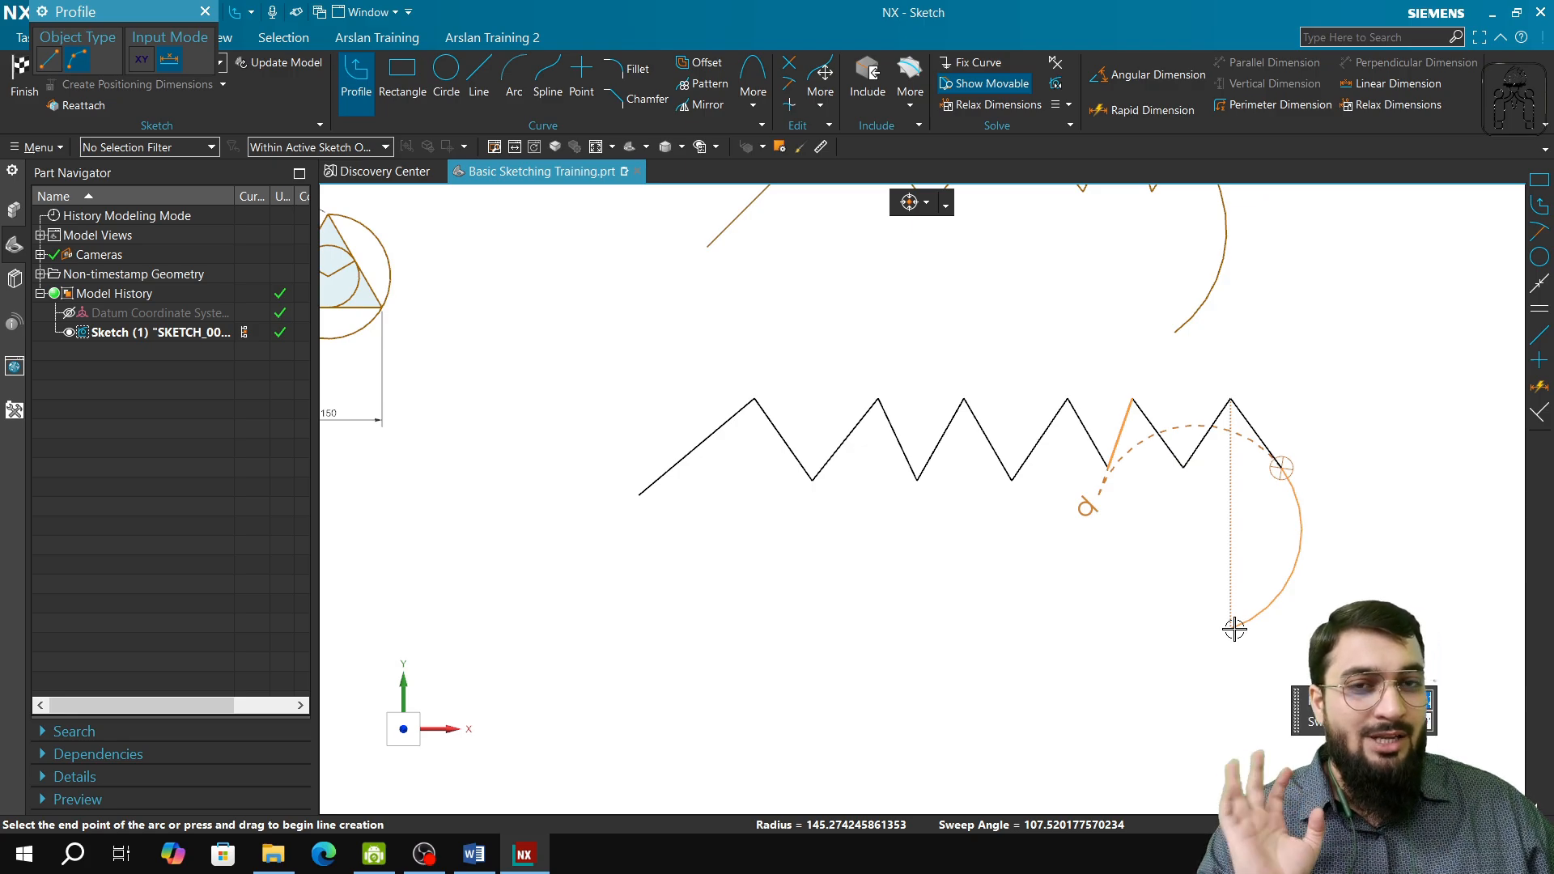
click(1234, 629)
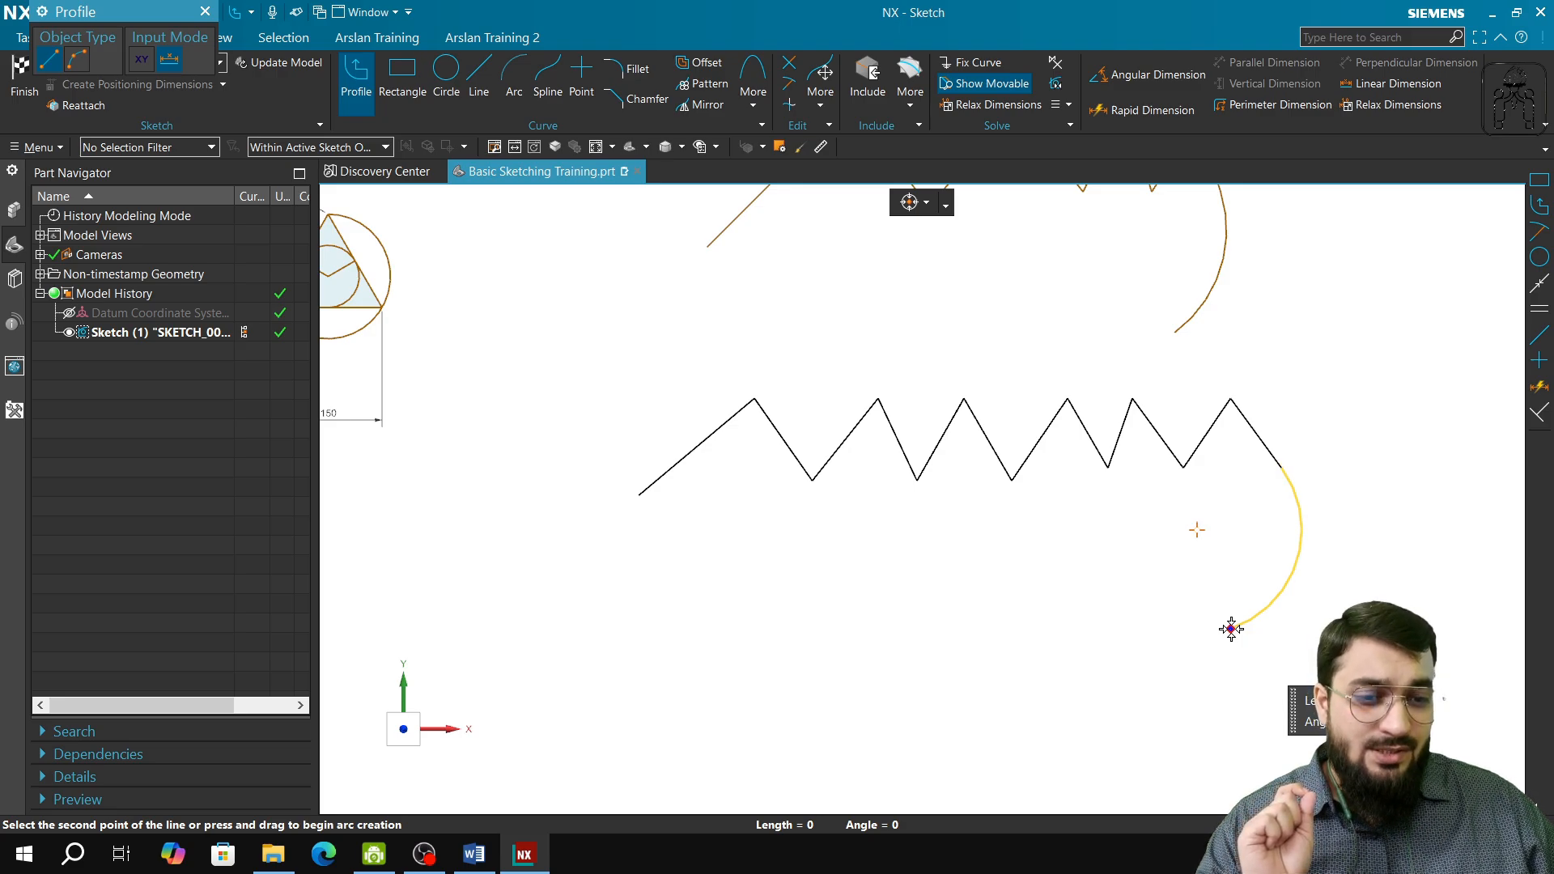
drag(1231, 629, 1162, 634)
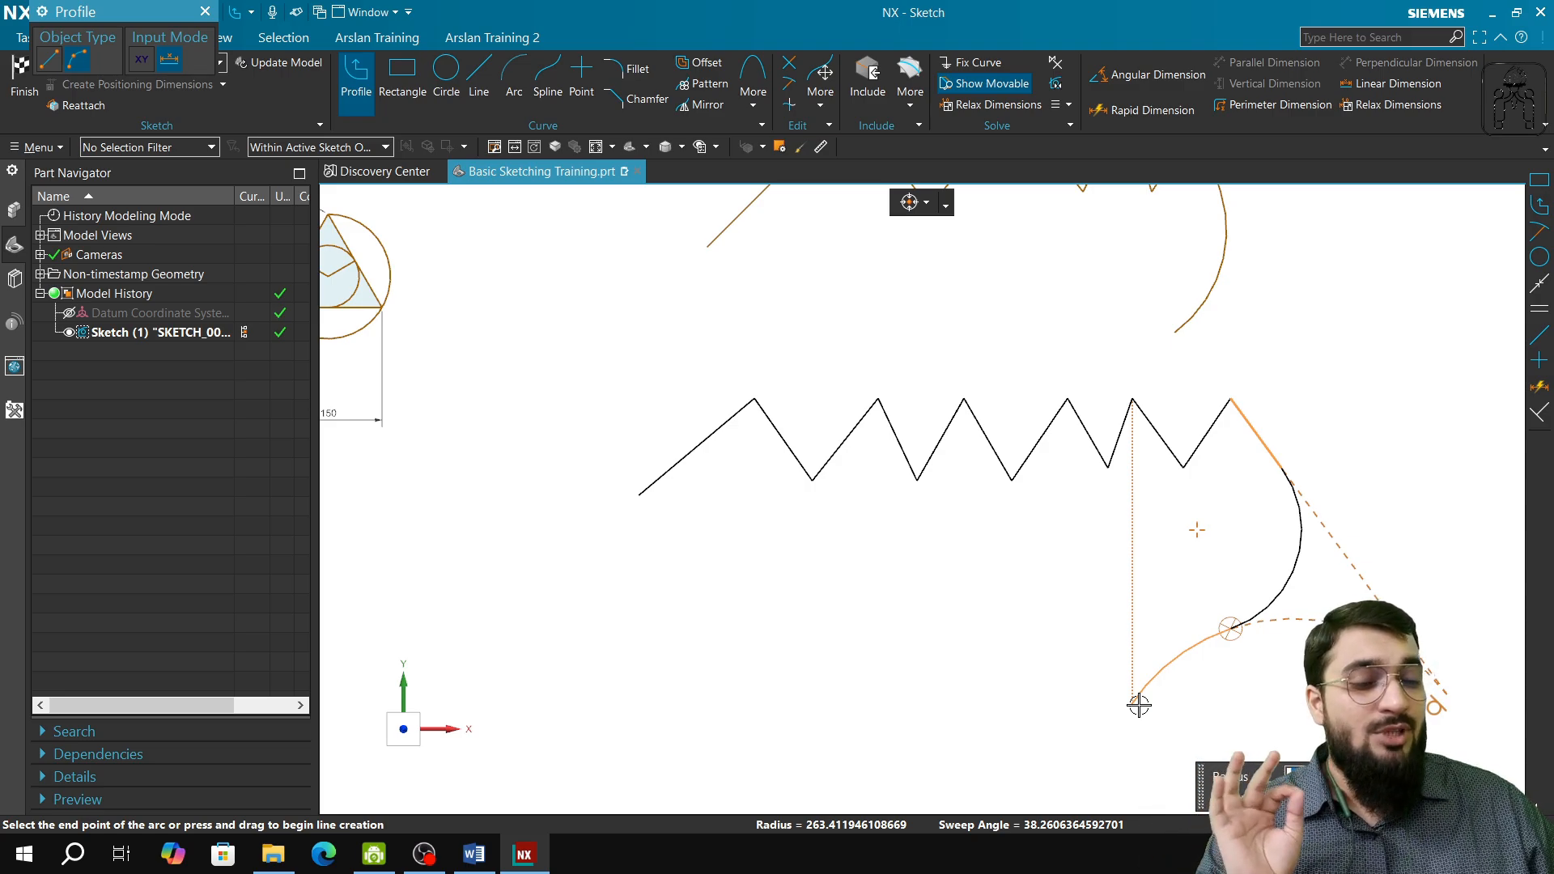
click(1139, 705)
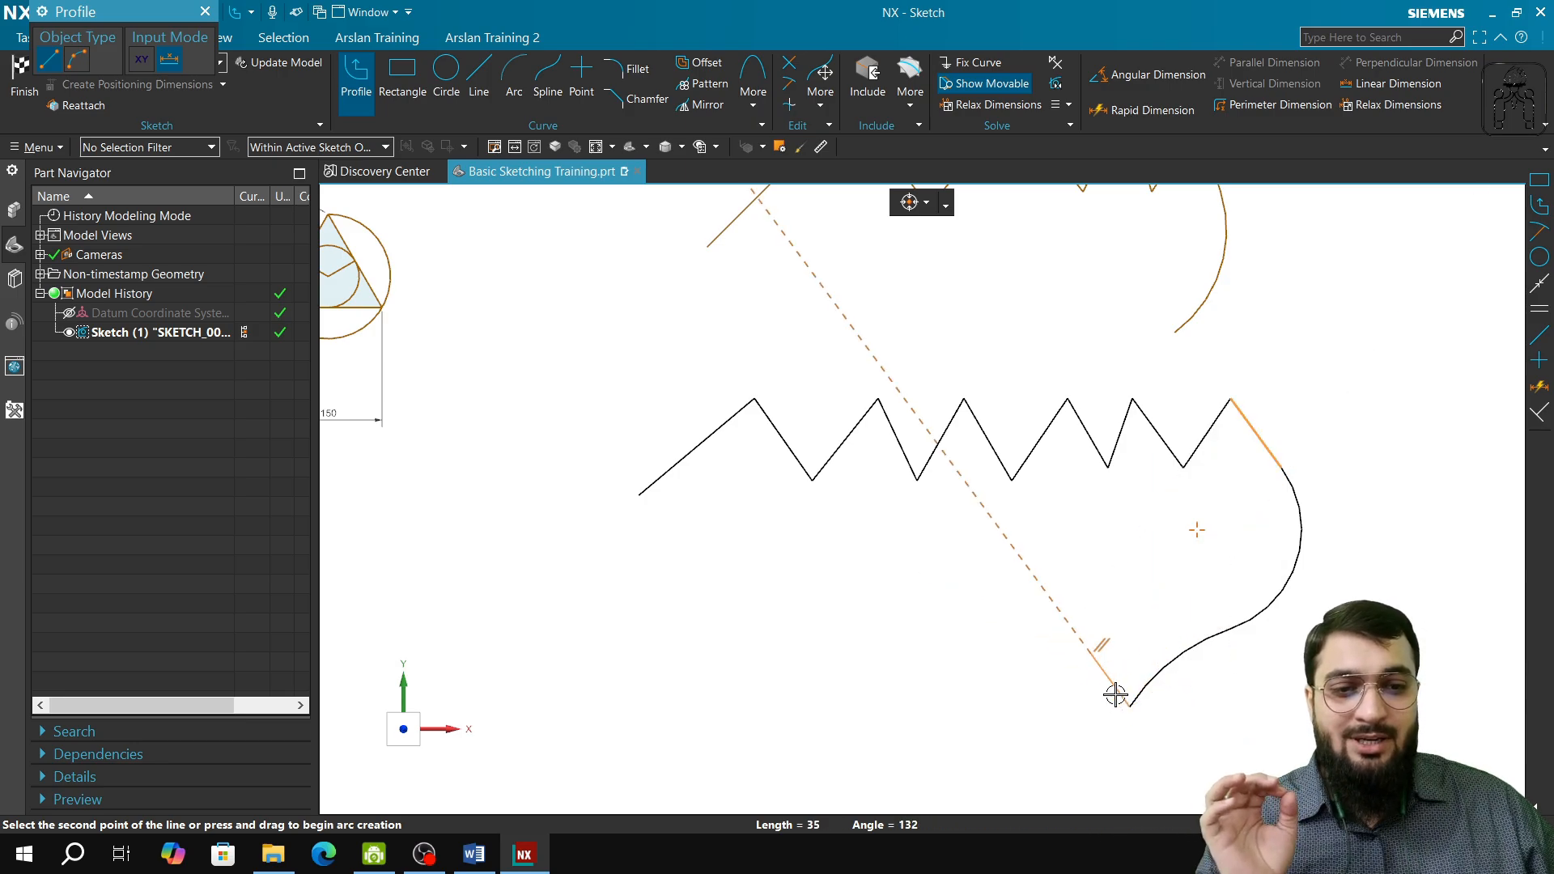
drag(1132, 708, 1128, 708)
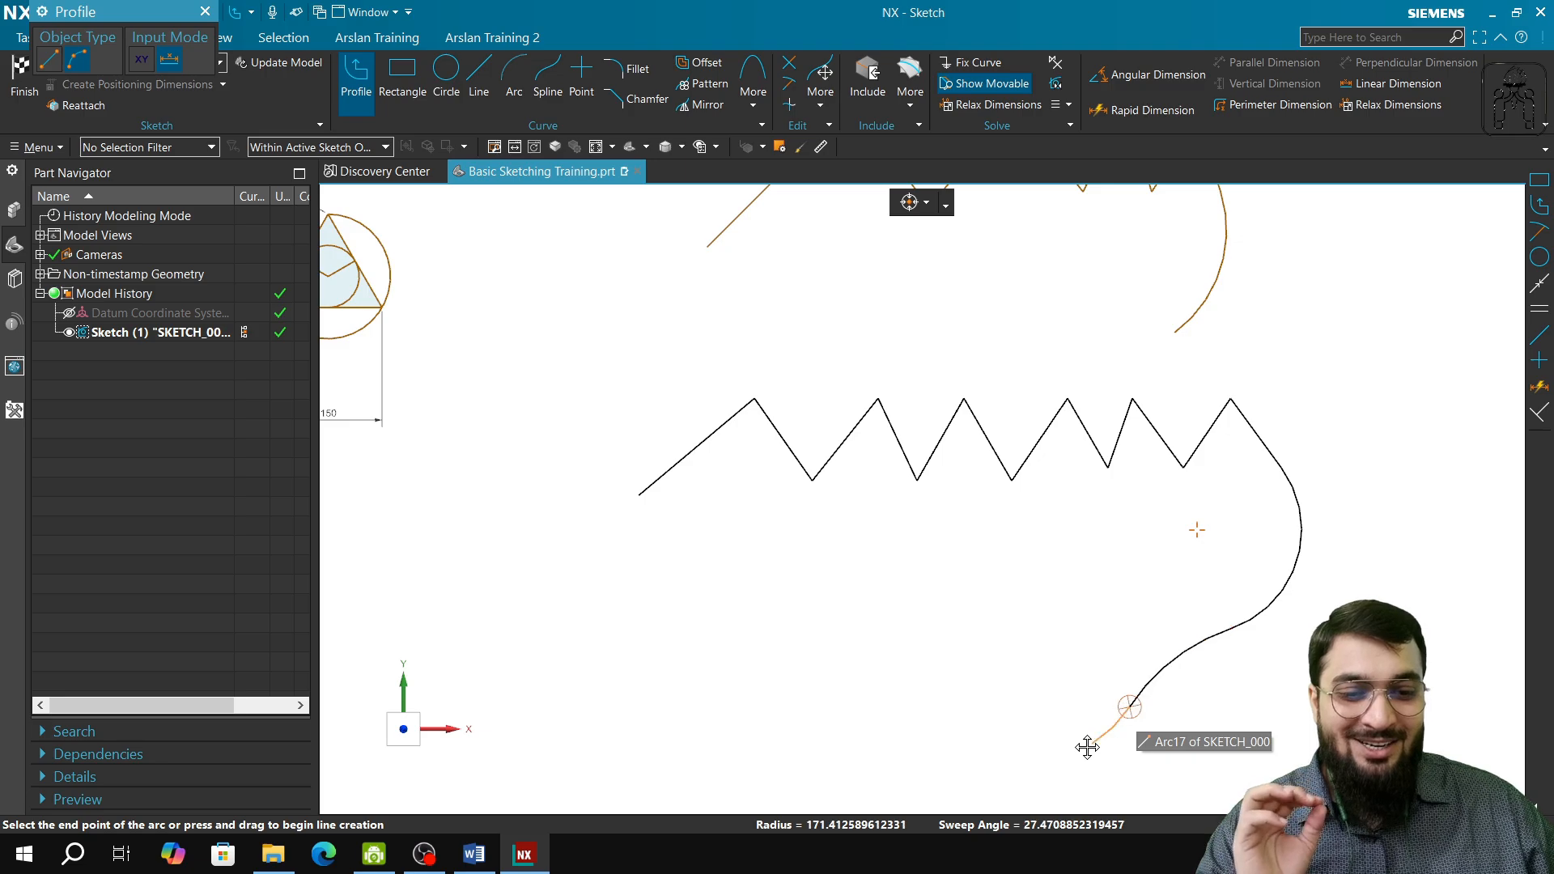
click(971, 748)
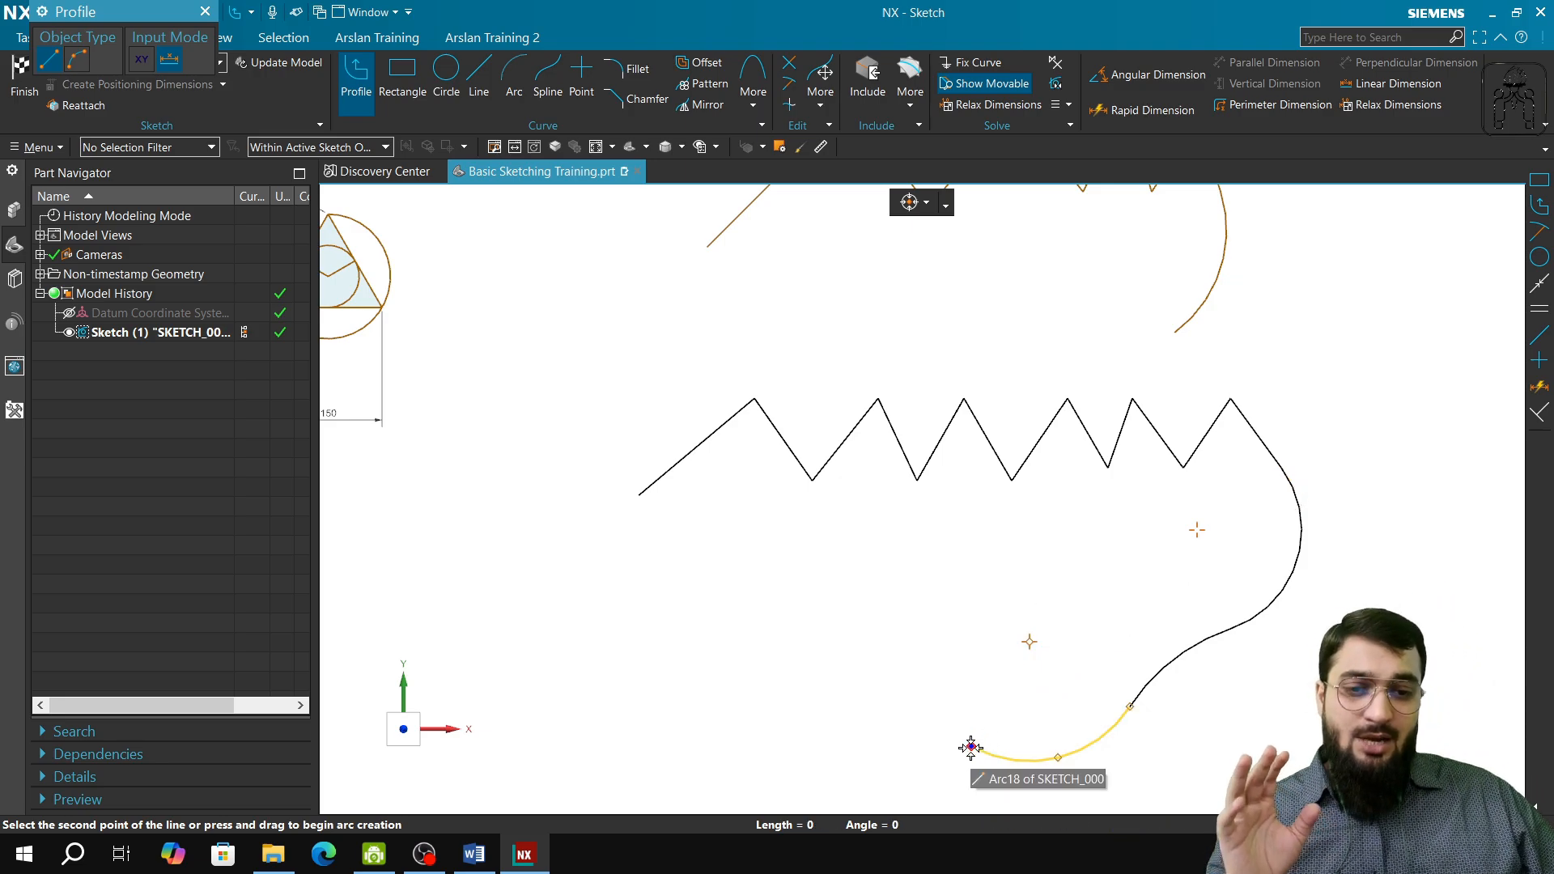
- Continue the profile from the last arc with fourteen connected lines crossing each other beneath the zigzag, and finish the chain
click(816, 642)
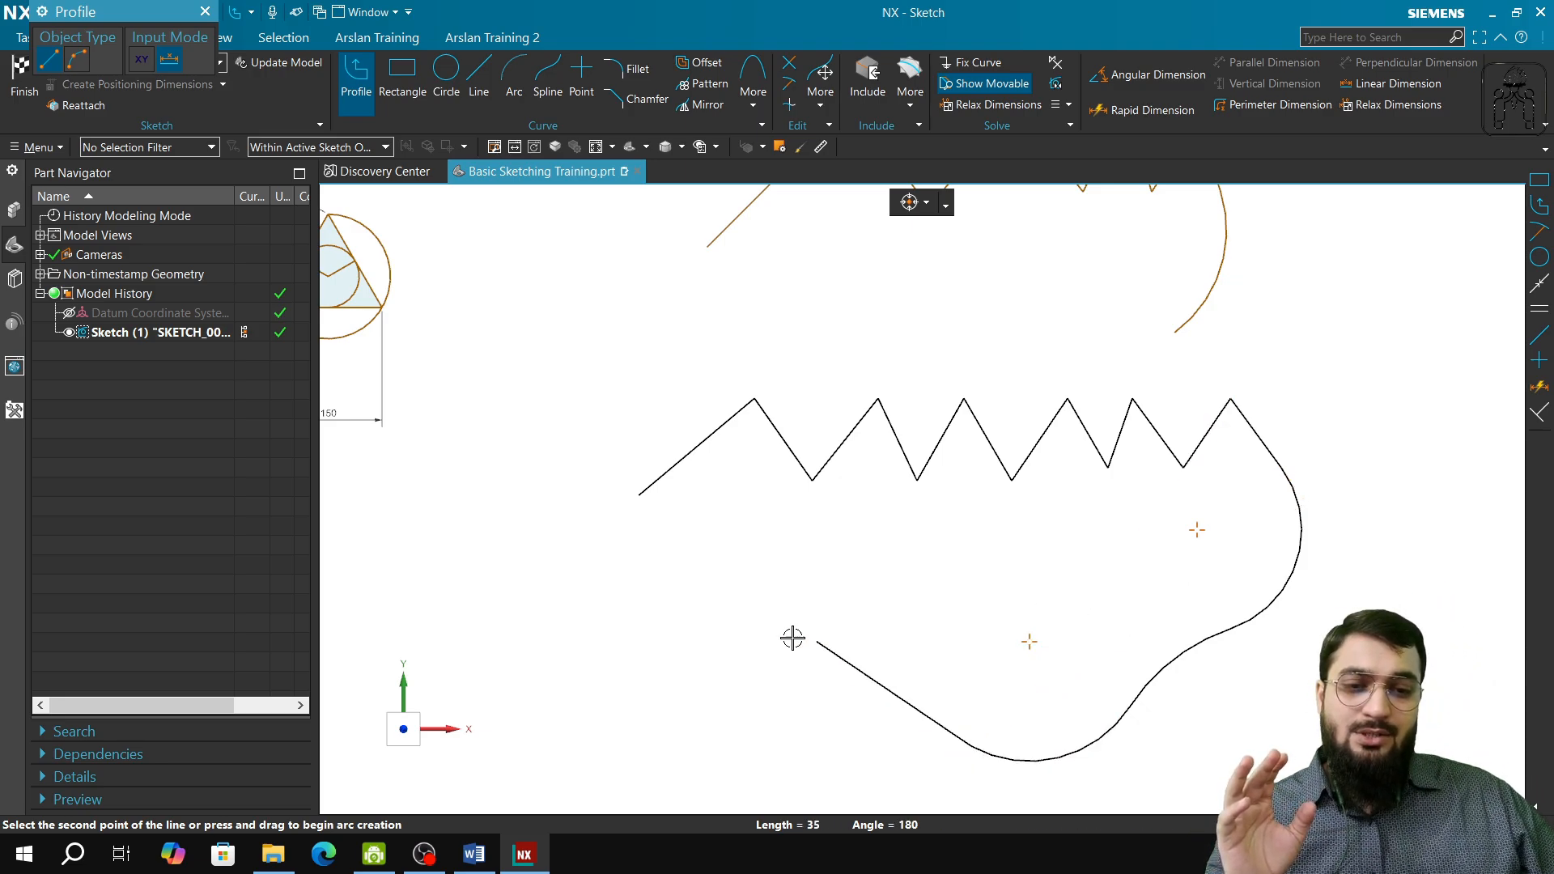
click(692, 705)
click(664, 584)
click(800, 540)
click(894, 602)
click(1015, 538)
click(1161, 517)
click(1177, 569)
click(1087, 629)
click(1015, 493)
click(894, 511)
click(894, 581)
click(972, 664)
click(1013, 561)
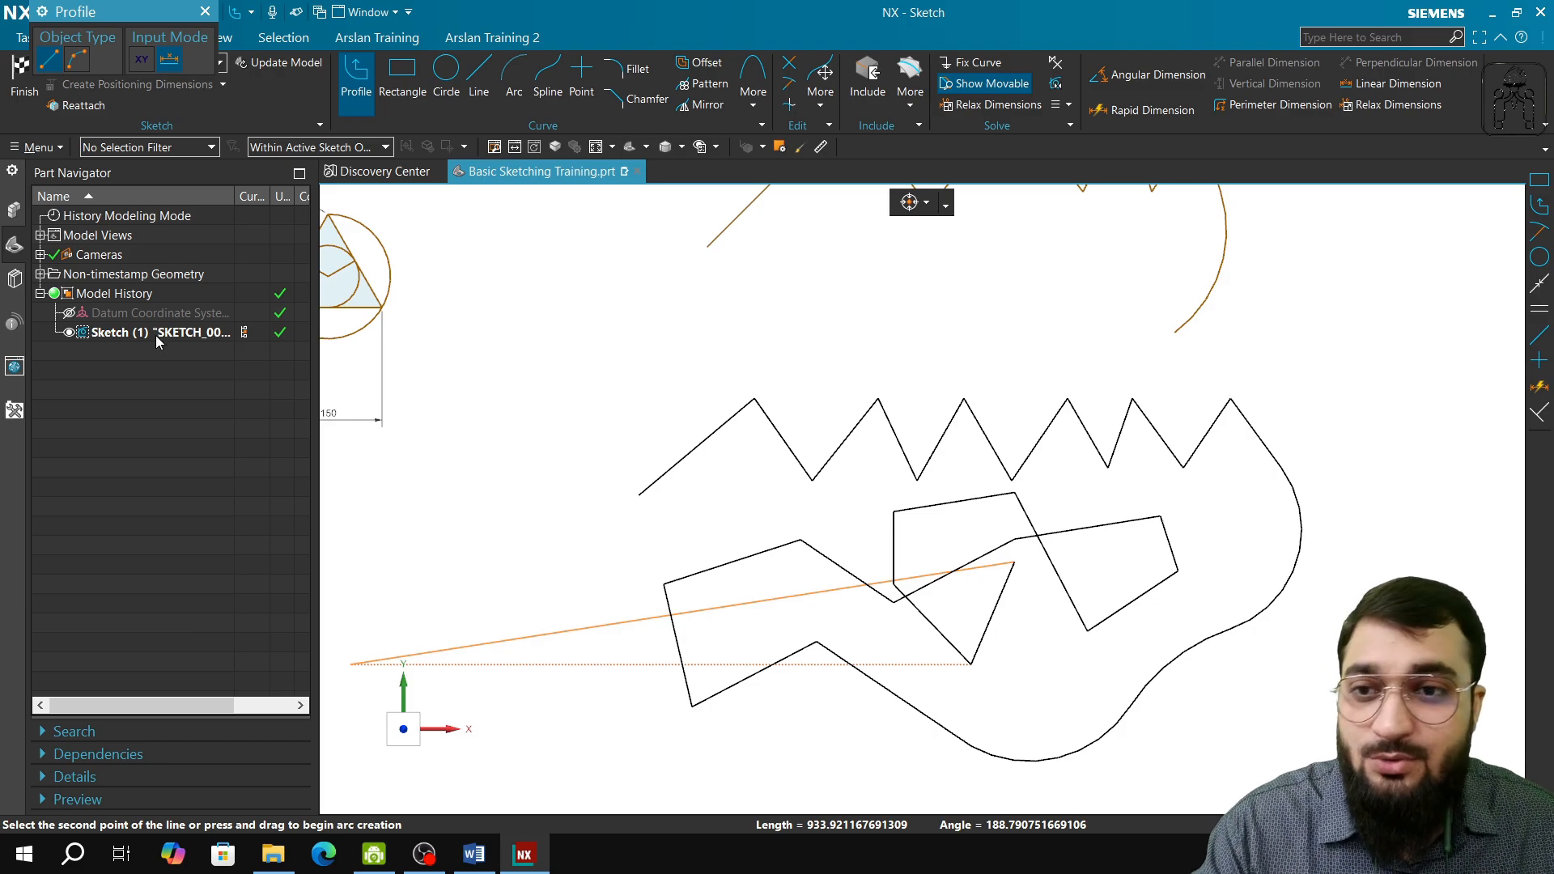
key(Escape)
key(Escape)
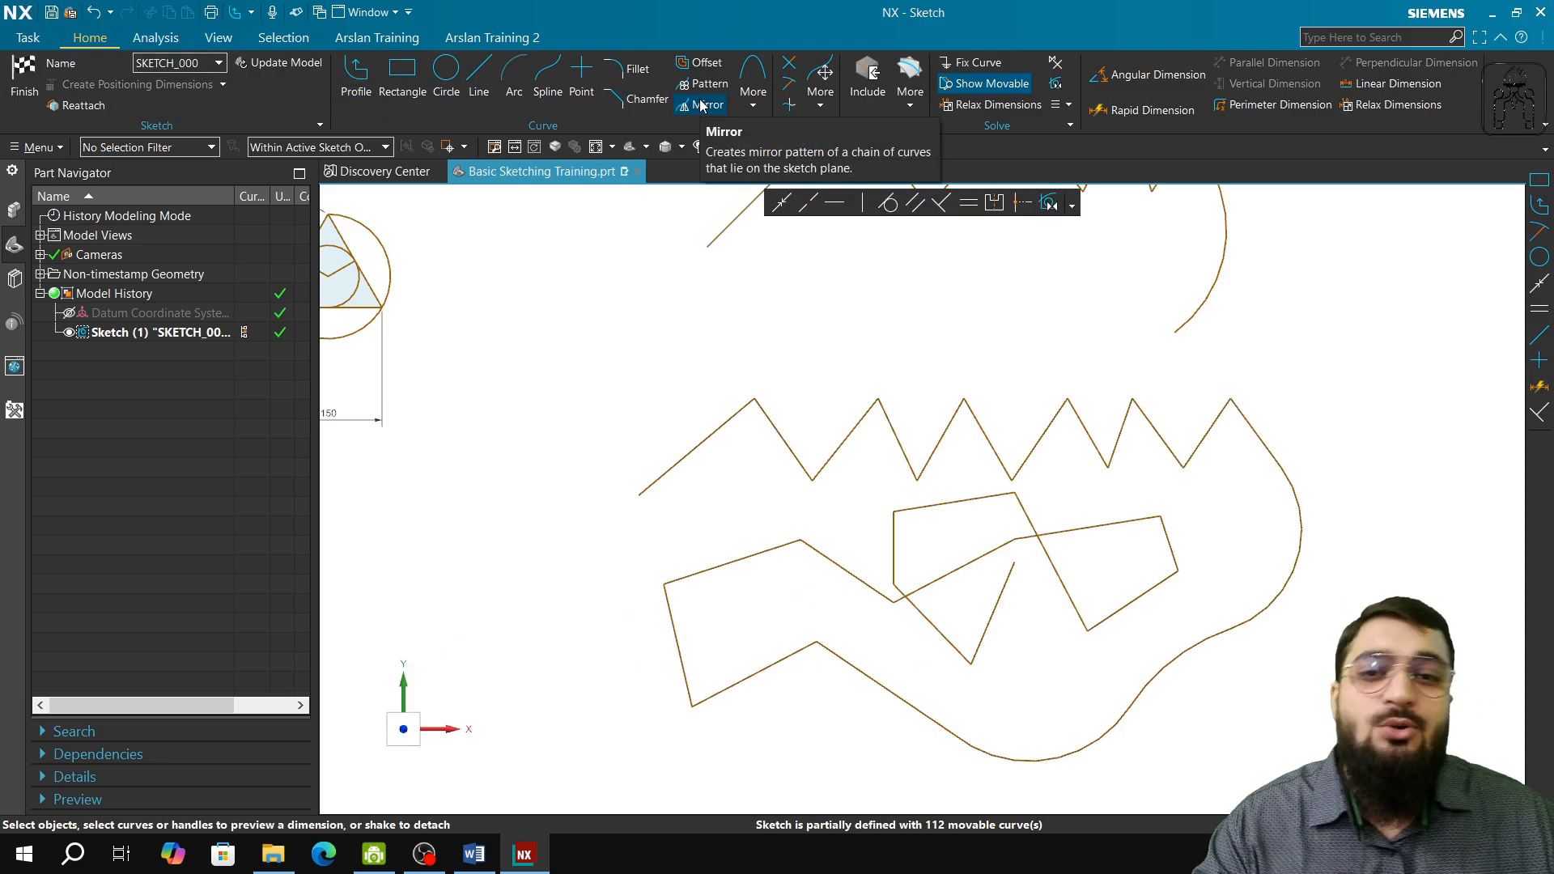
click(821, 104)
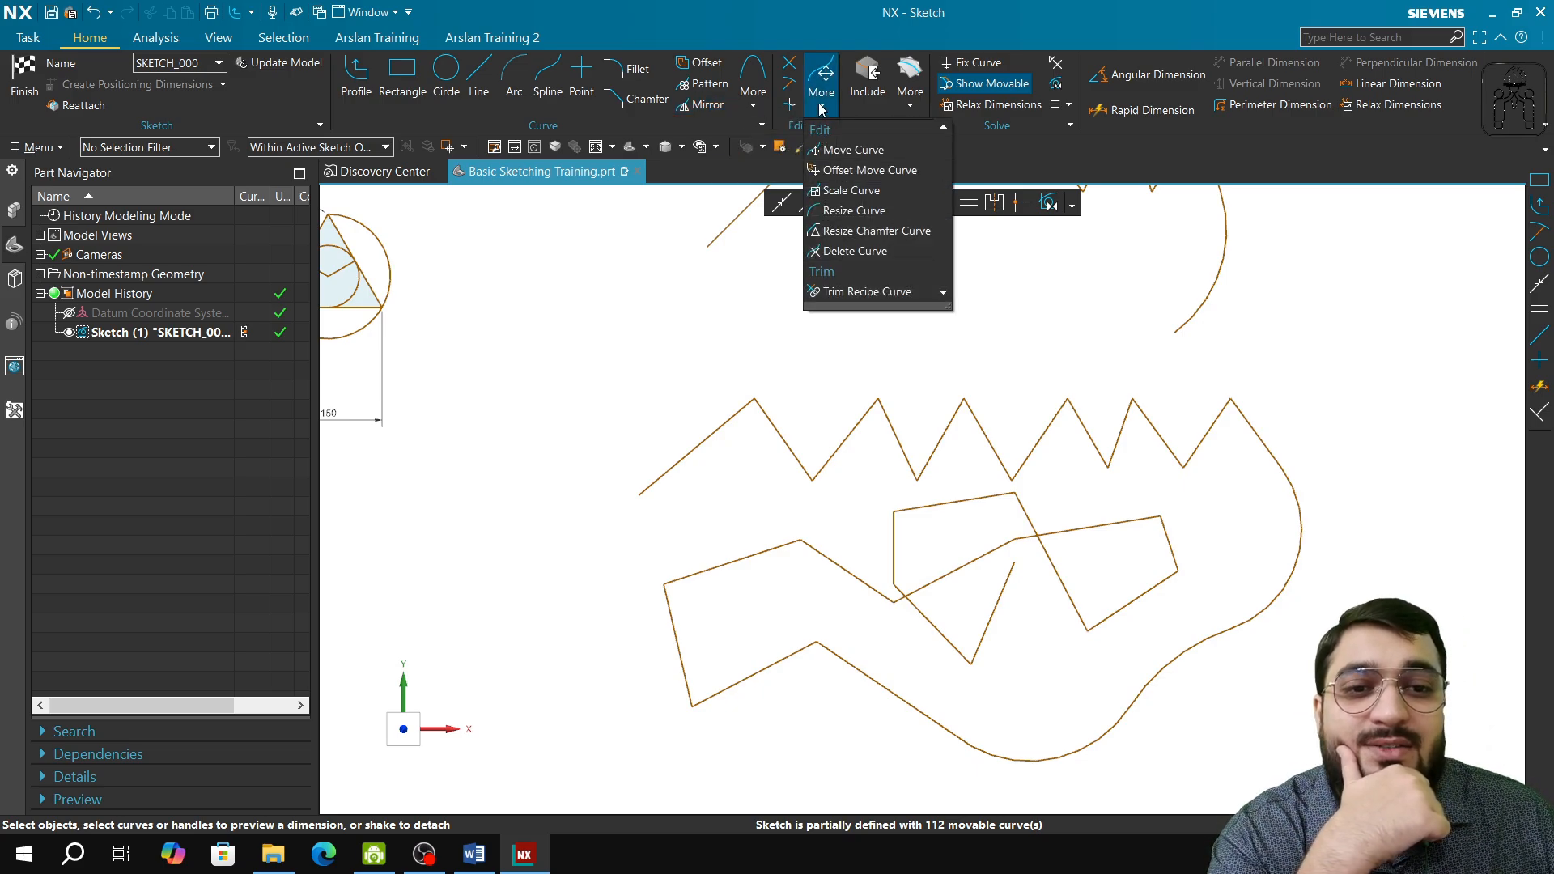
click(552, 79)
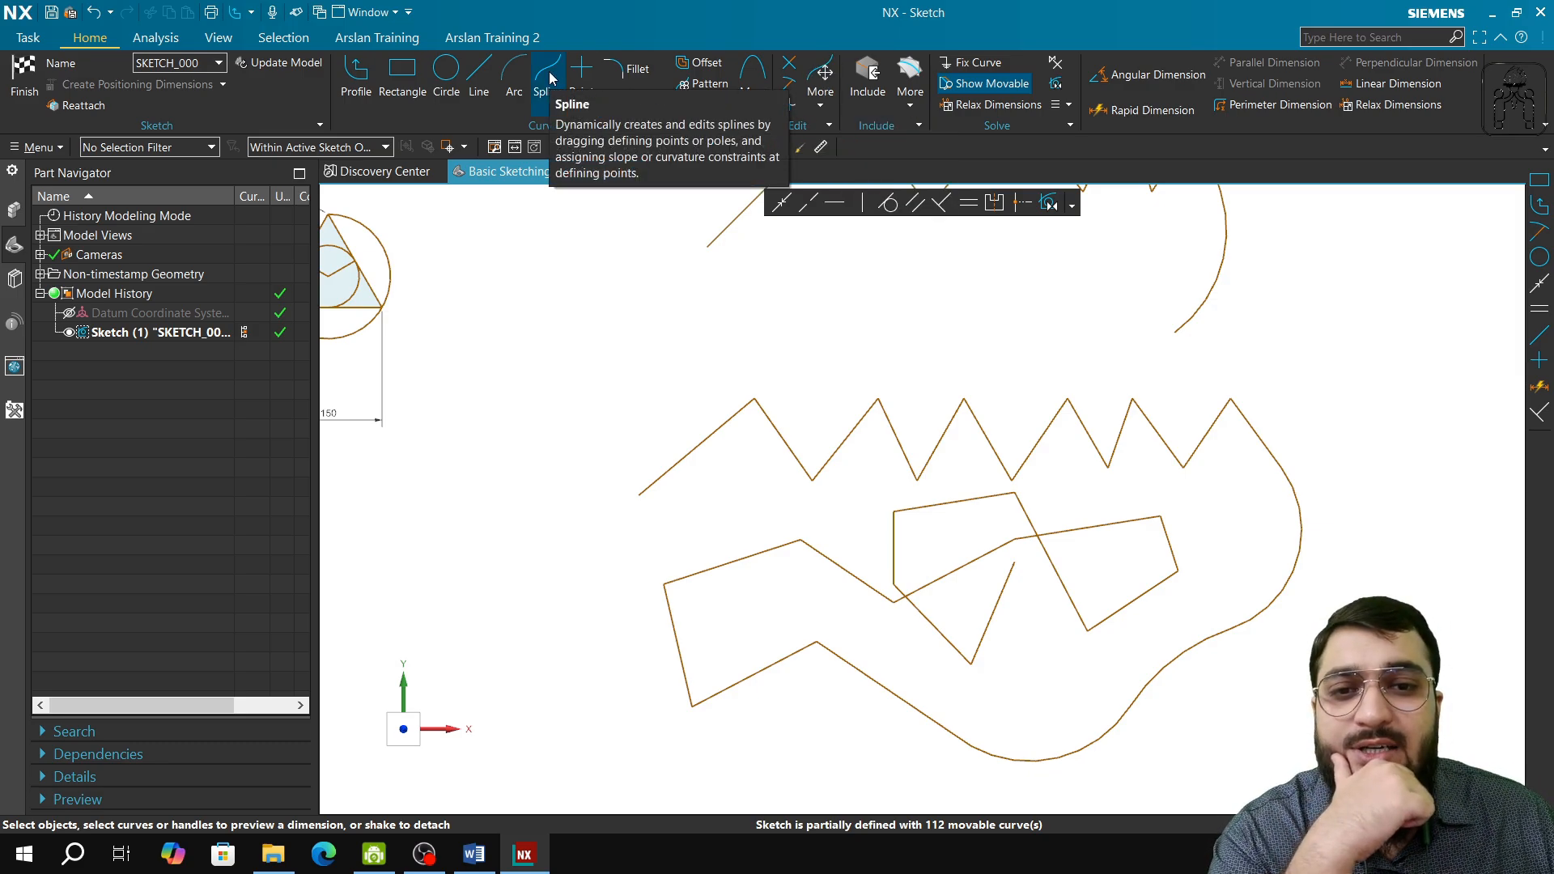
click(374, 854)
click(424, 854)
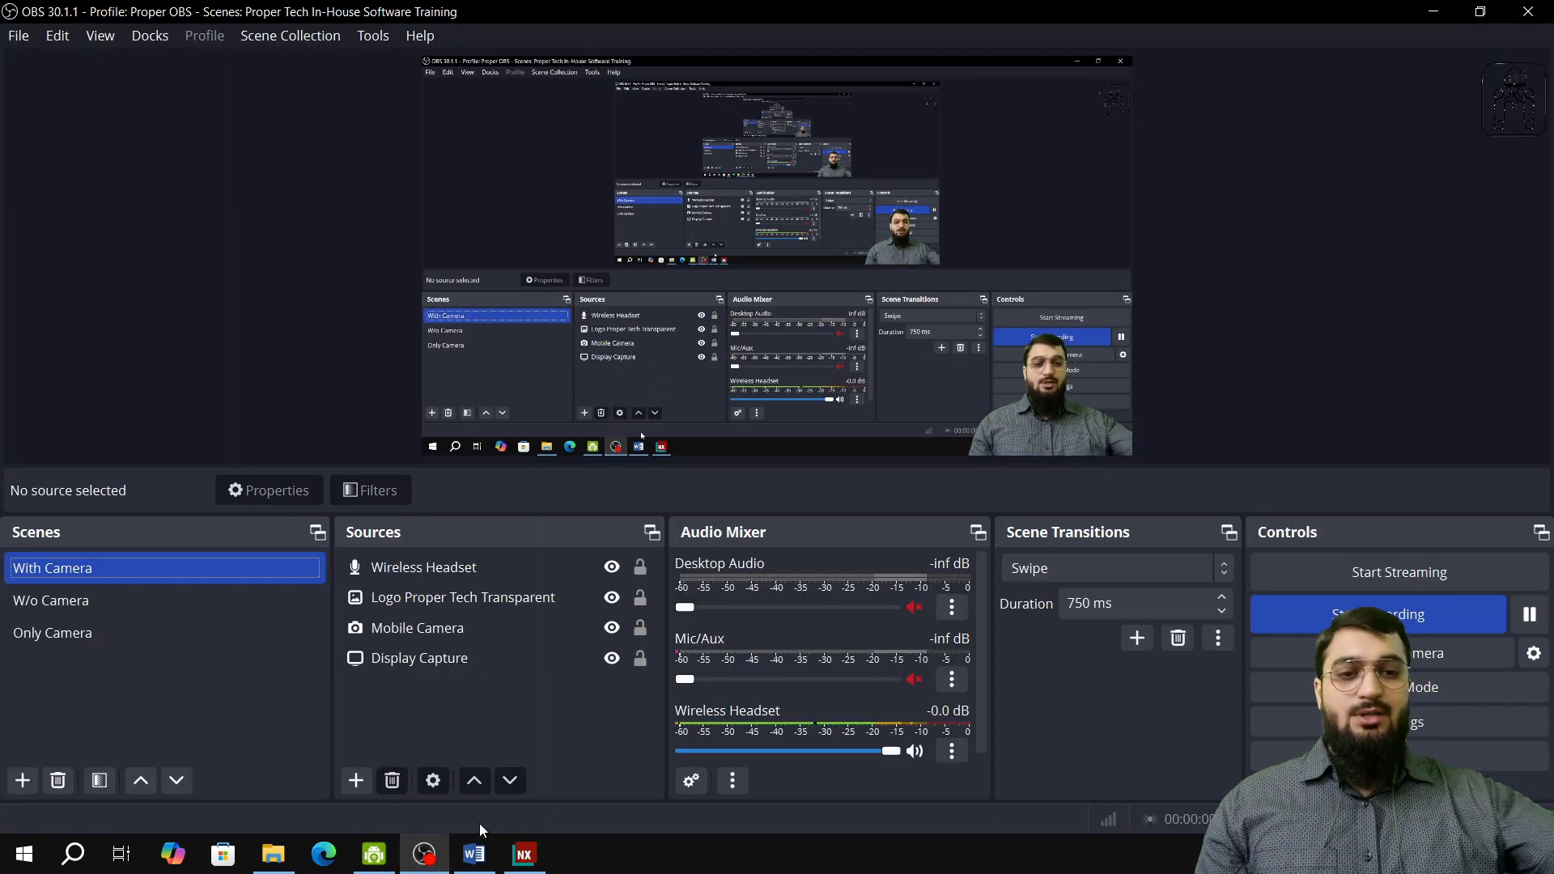
click(536, 856)
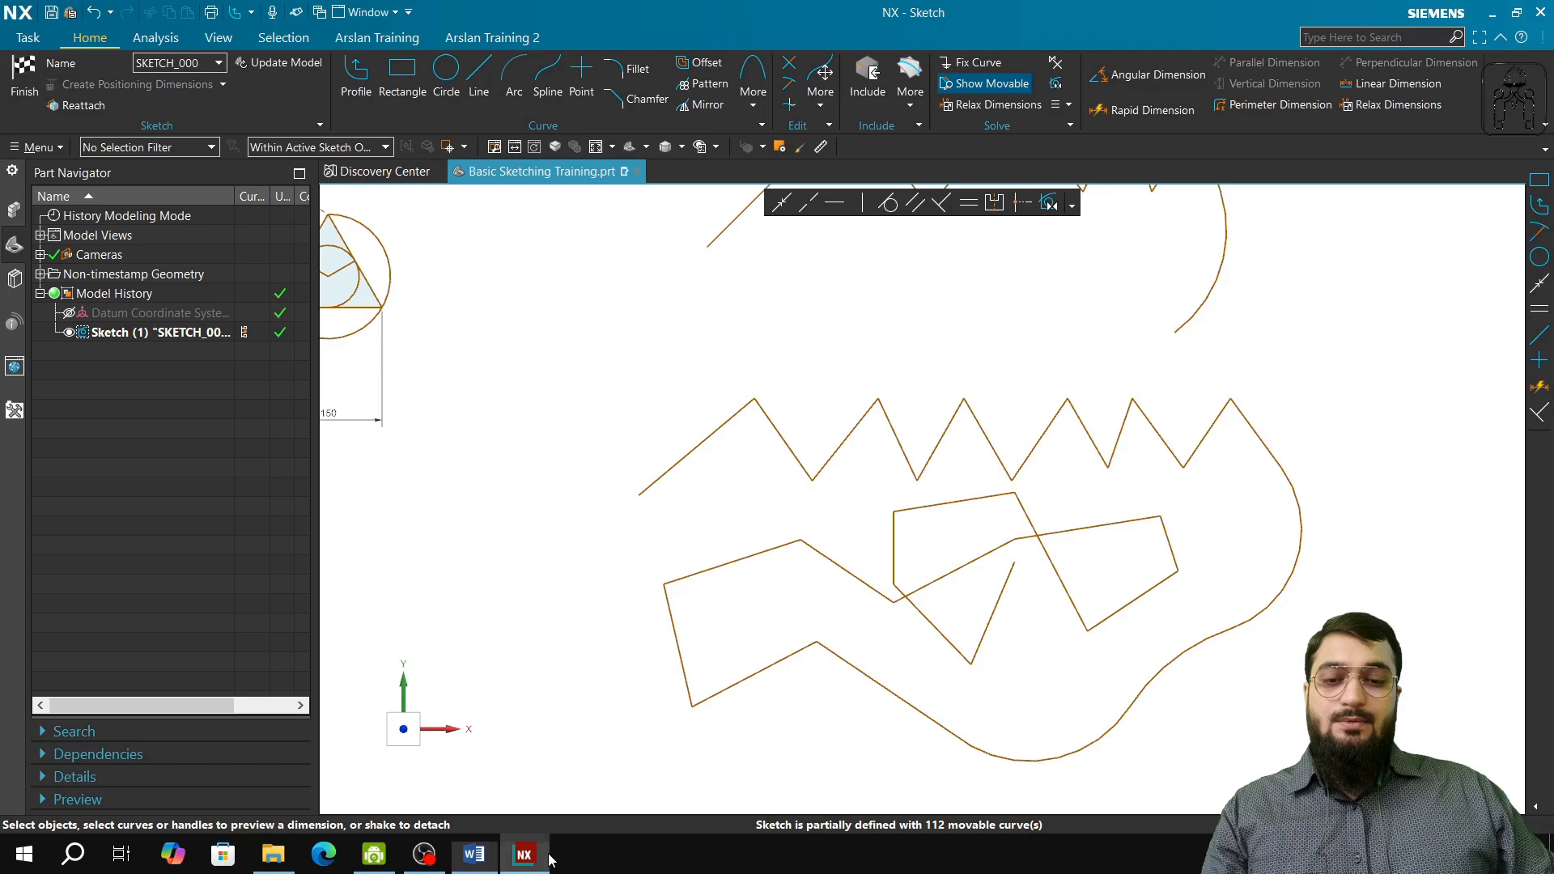
- Start a Studio Spline using the Through Points method and place its first point in the empty area beyond the zigzag's start
click(561, 94)
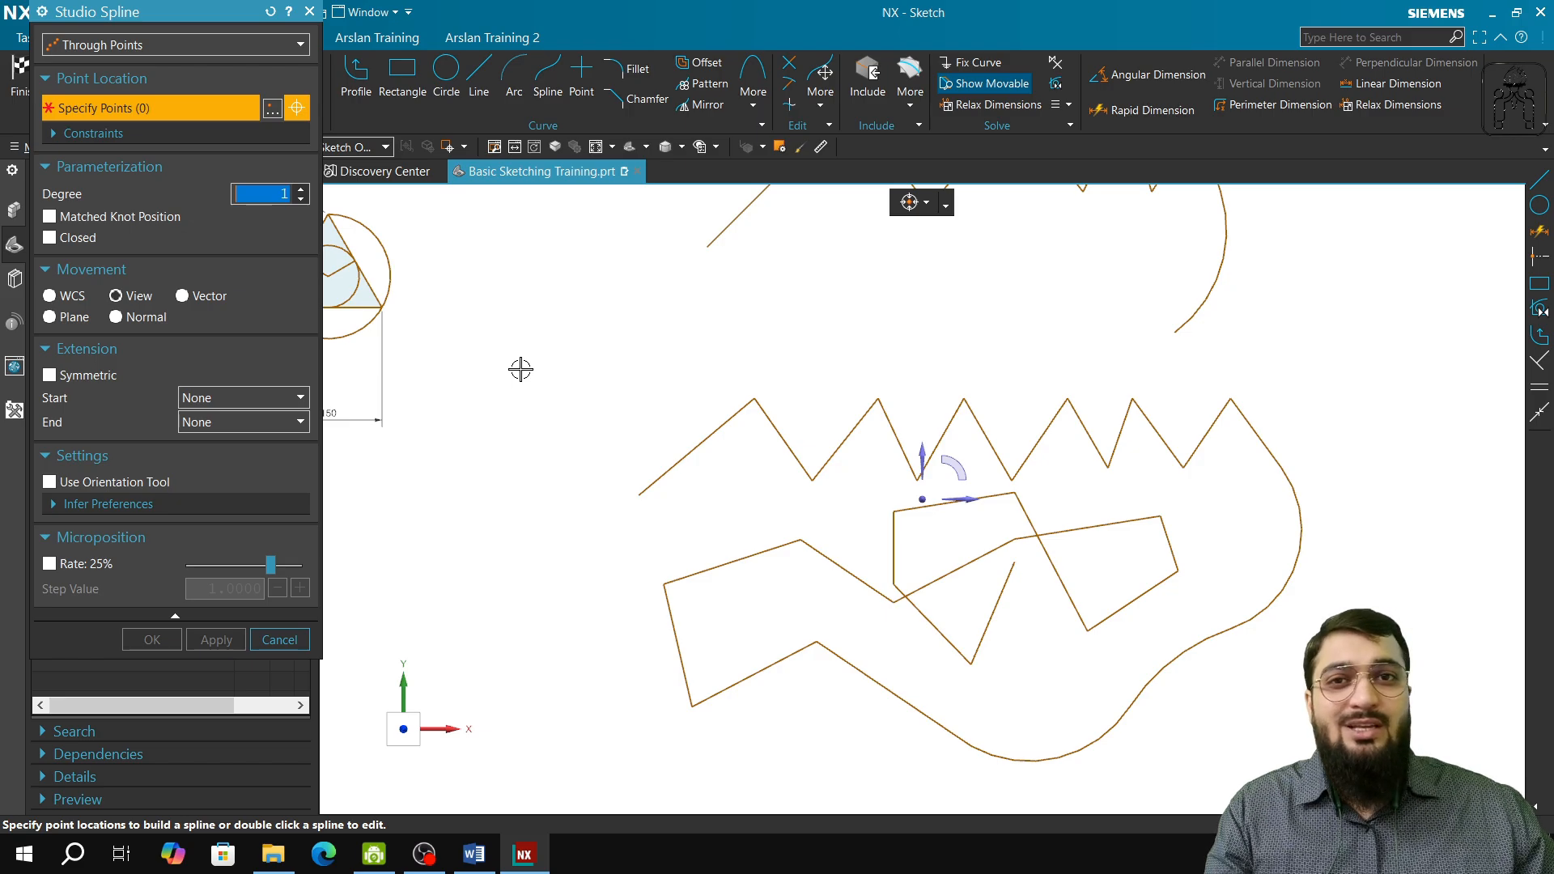
click(473, 335)
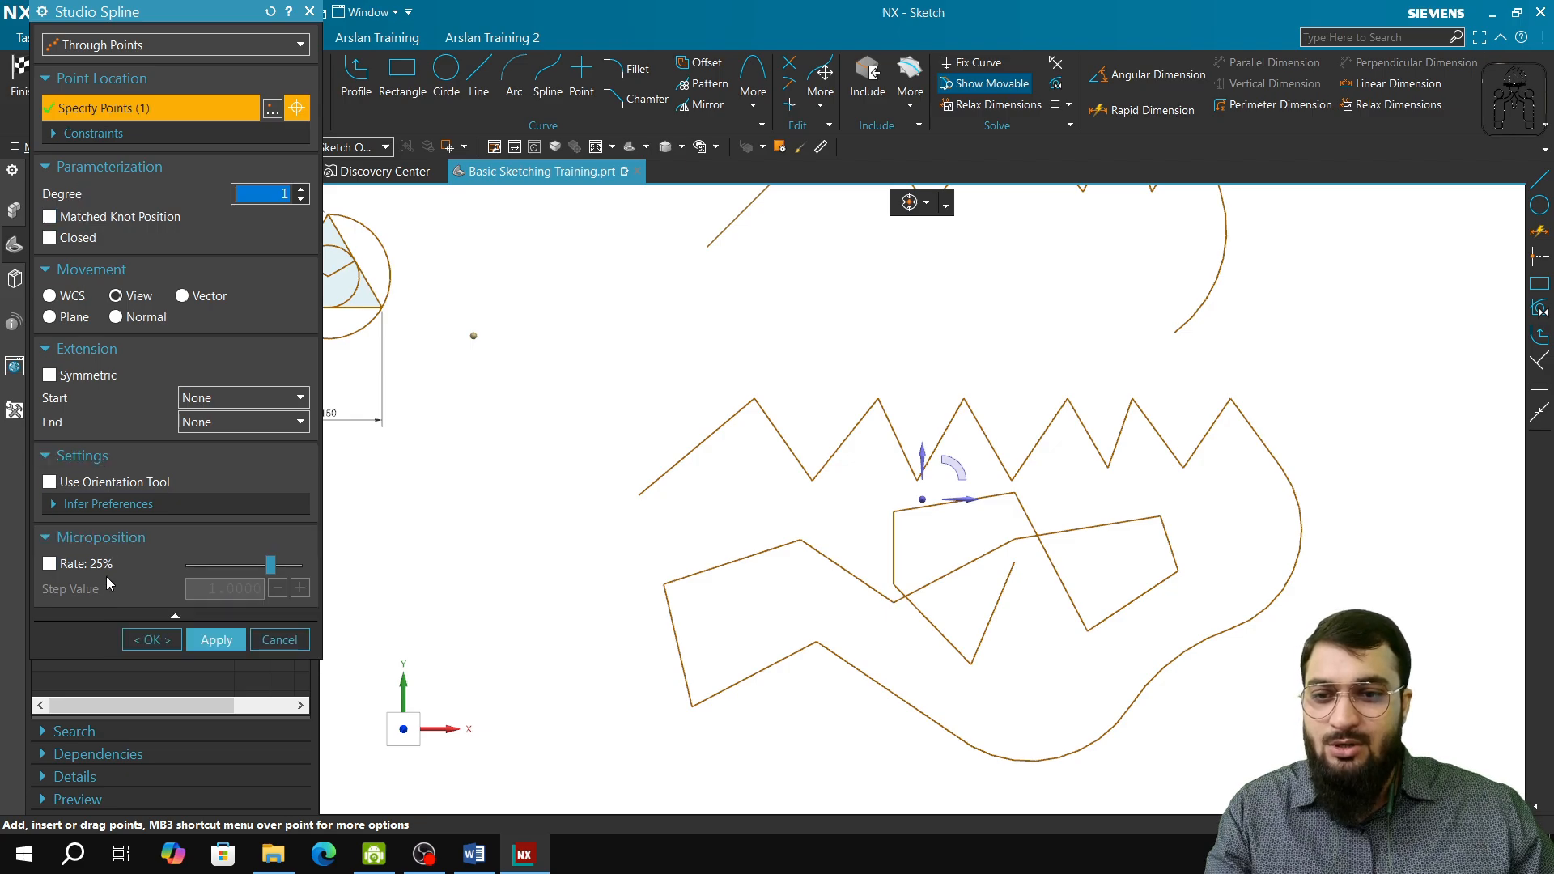
click(93, 132)
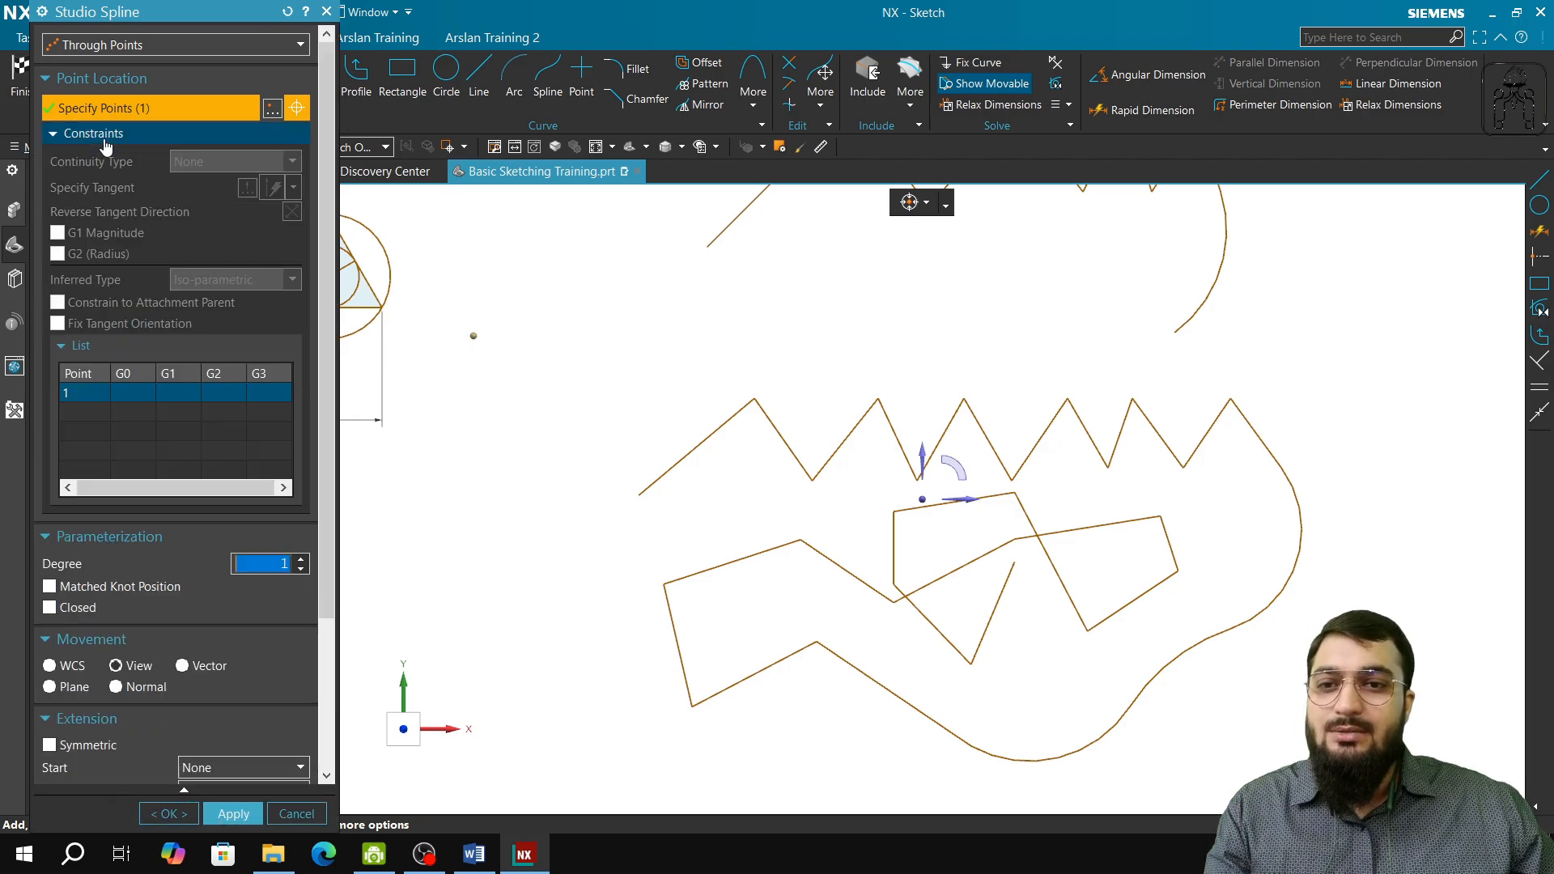
click(94, 133)
click(141, 45)
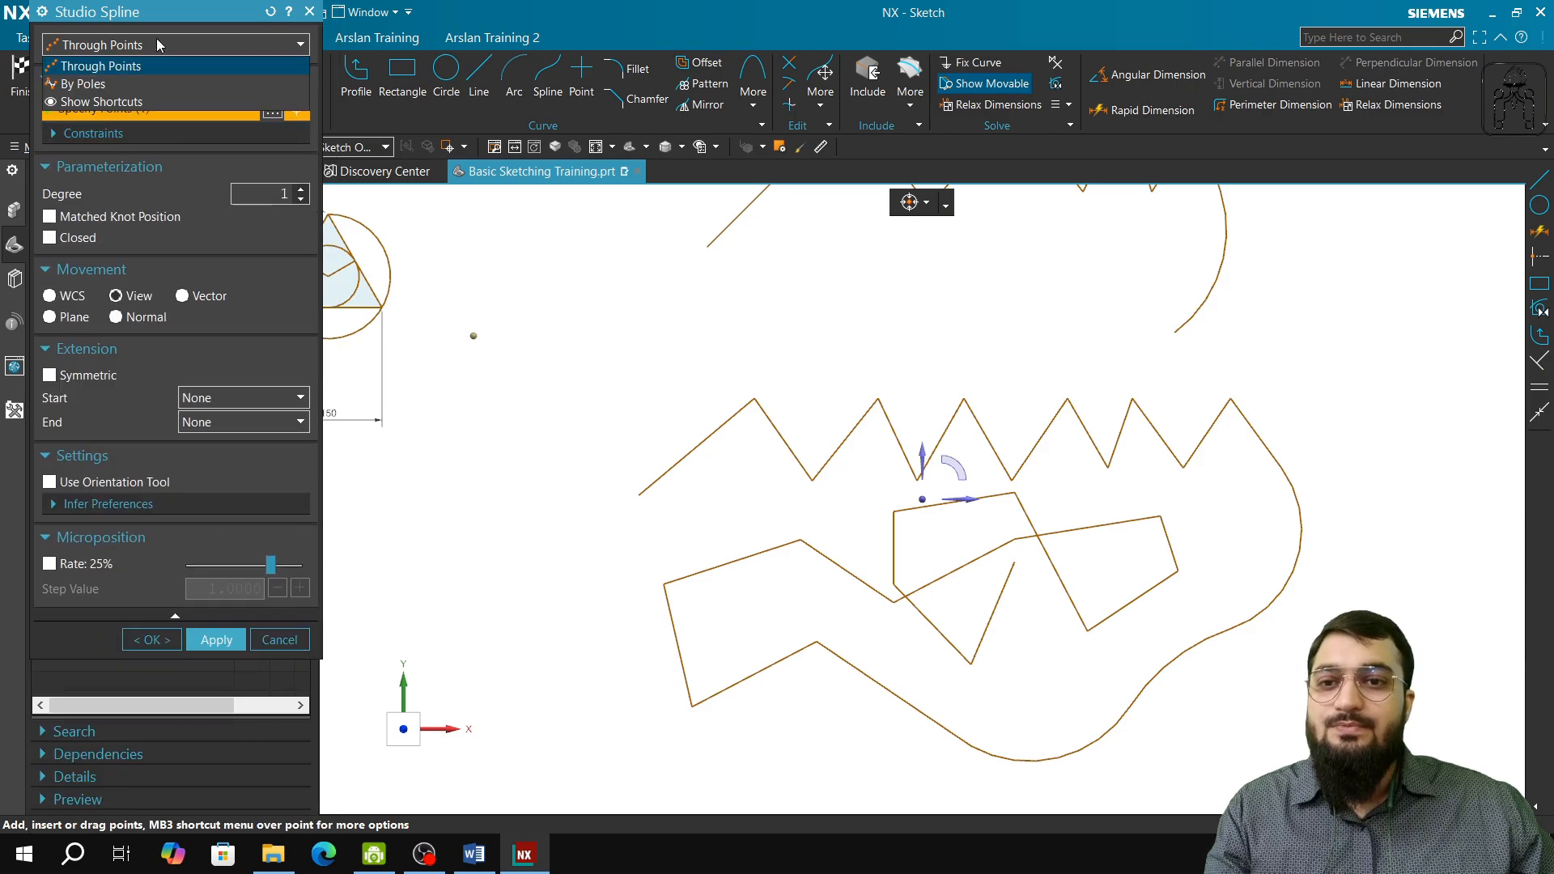
click(143, 68)
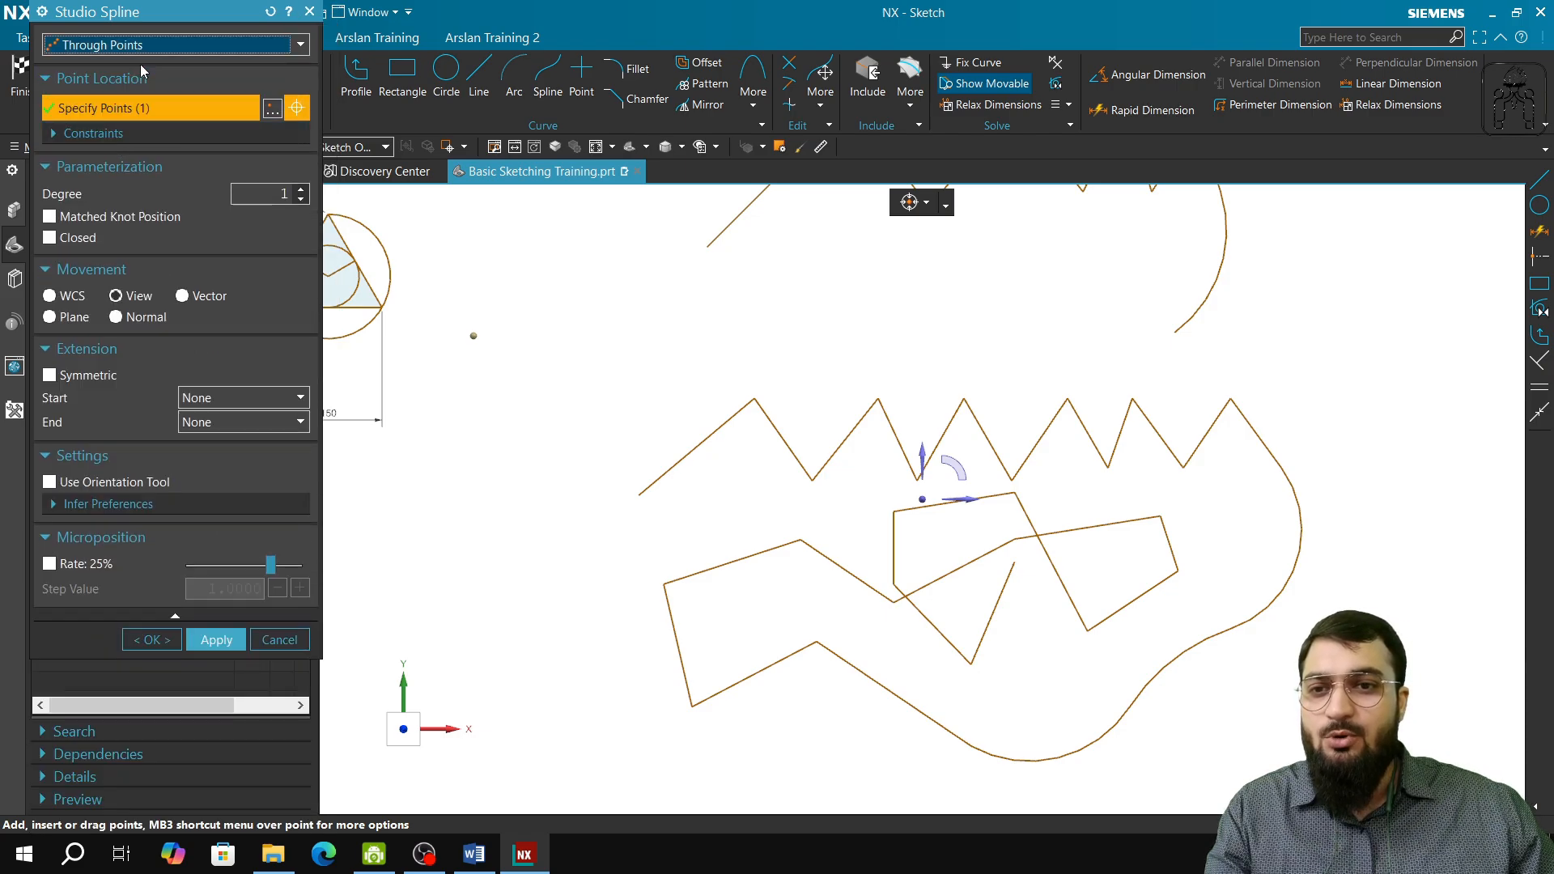
- Add seventeen more spline points along a gentle wave that dips, rises to a crest, dips again and turns upward at the end
click(484, 344)
click(503, 352)
click(539, 356)
click(558, 351)
click(576, 340)
click(598, 326)
click(615, 319)
click(632, 314)
click(650, 312)
click(676, 314)
click(704, 320)
click(724, 331)
click(746, 344)
click(766, 357)
click(797, 356)
click(843, 346)
click(862, 330)
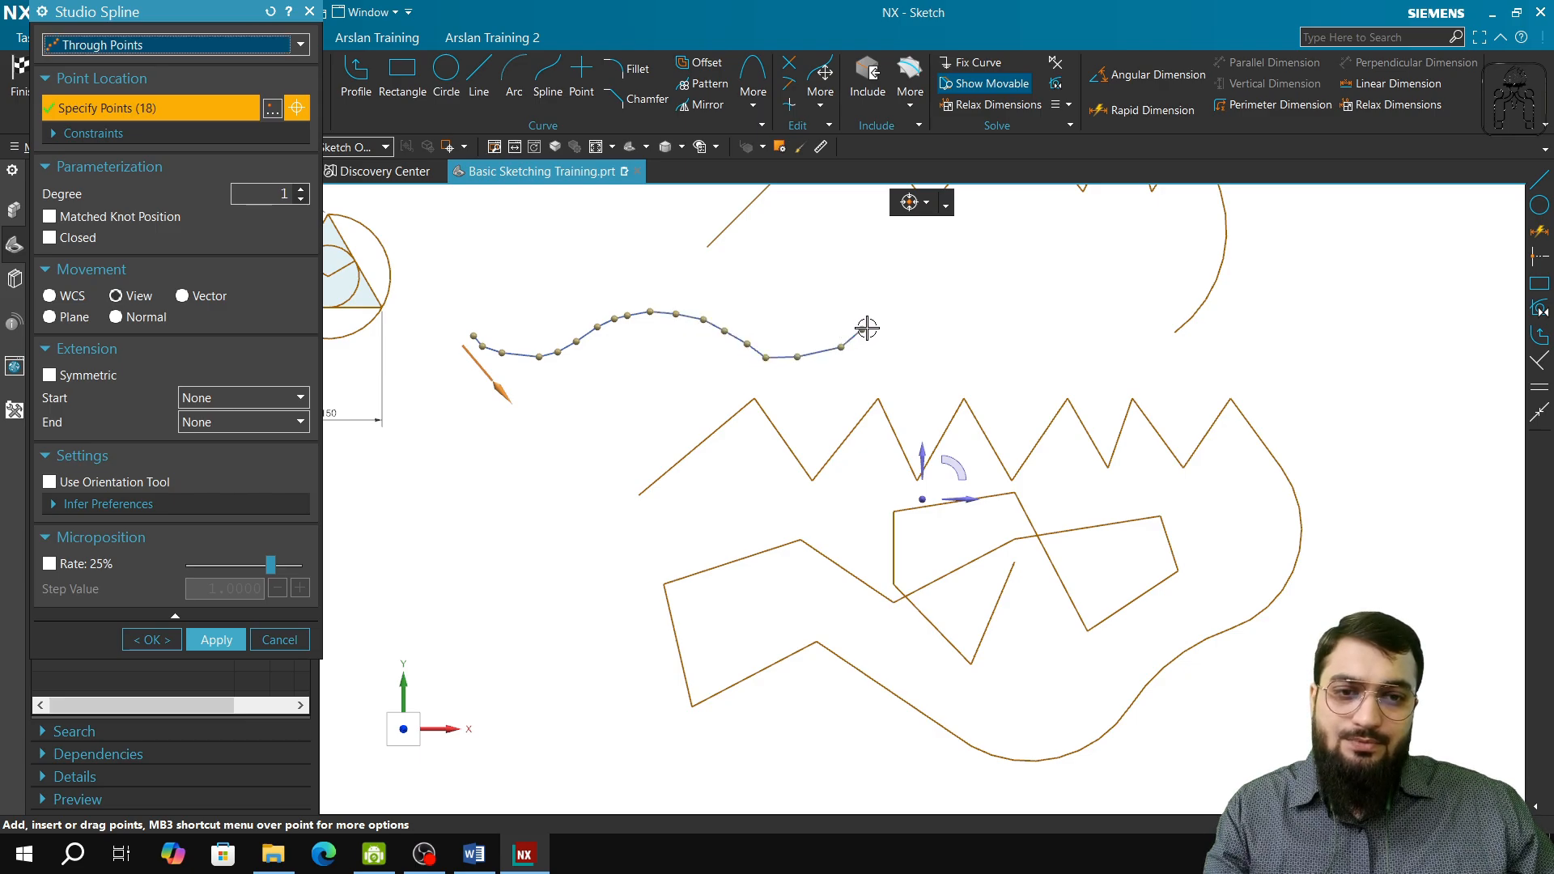
- Try higher degrees on the spline, including 2 and 5, and return the degree to 1
click(302, 191)
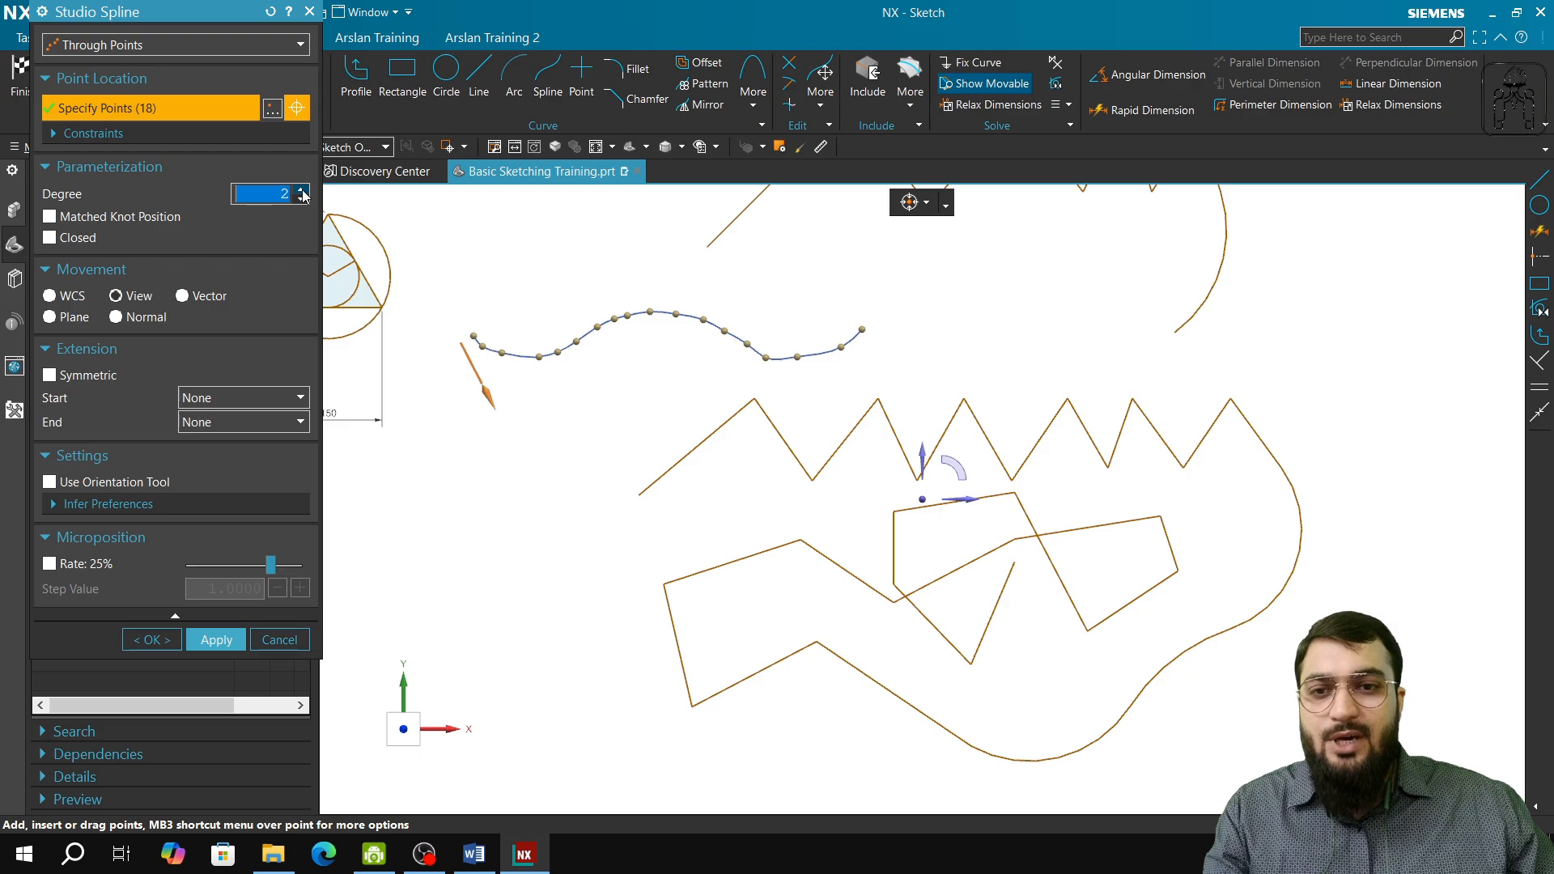
click(302, 191)
click(301, 191)
click(302, 191)
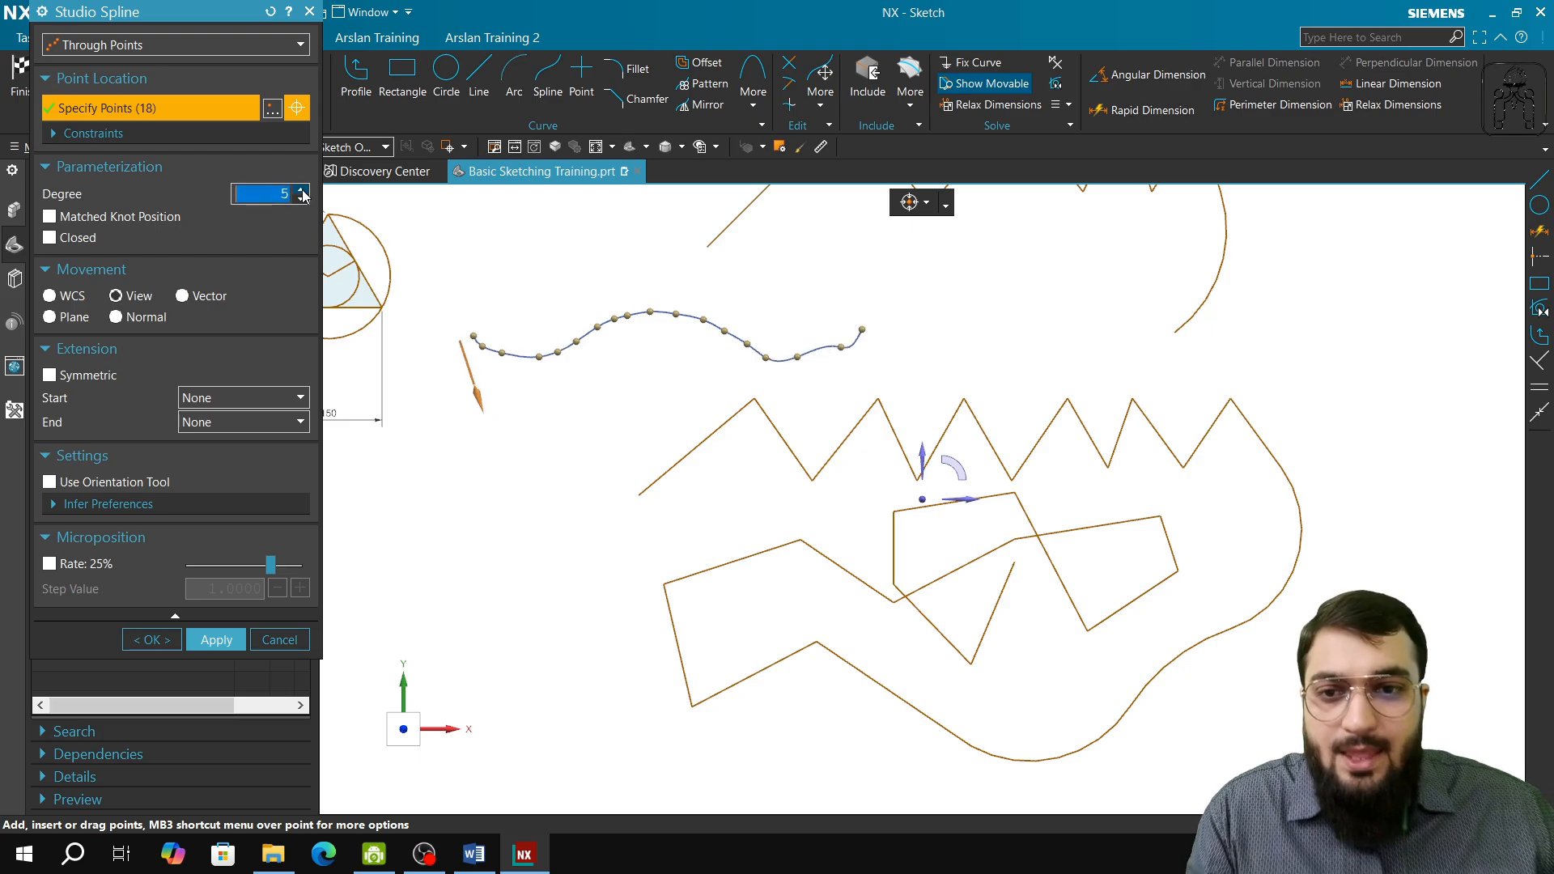
click(302, 191)
click(302, 191)
click(302, 191)
click(302, 200)
click(302, 200)
click(302, 200)
click(302, 200)
click(302, 200)
click(302, 200)
click(302, 200)
- Raise the spline's degree gradually to 9 to examine how the curve behaves near its end points
scroll(770, 392, up, 6)
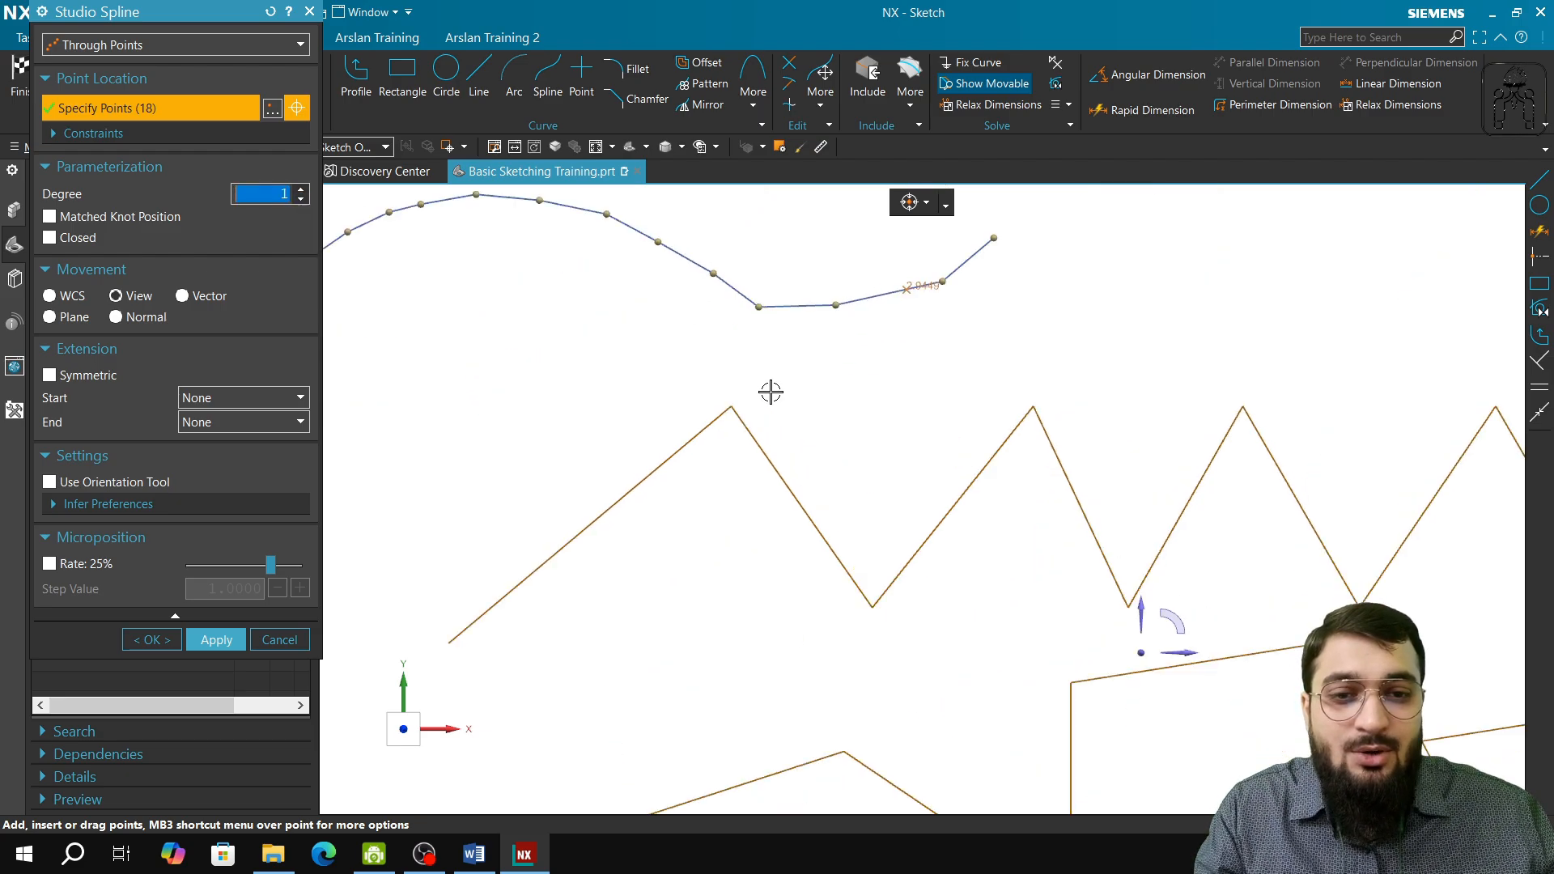
shift+middle_drag(855, 398, 918, 629)
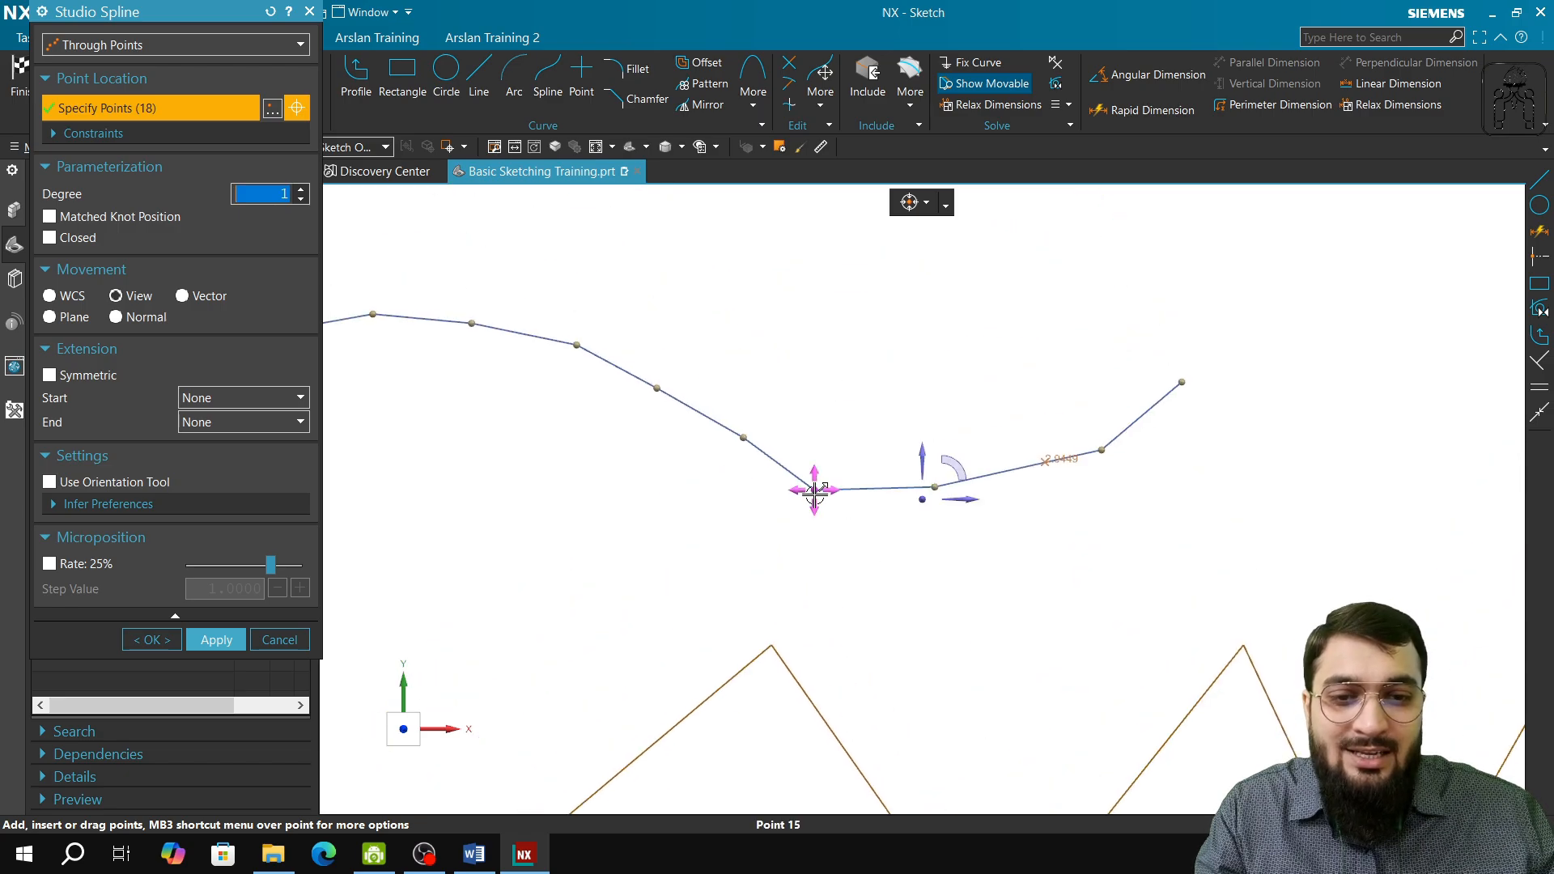
click(301, 189)
click(300, 190)
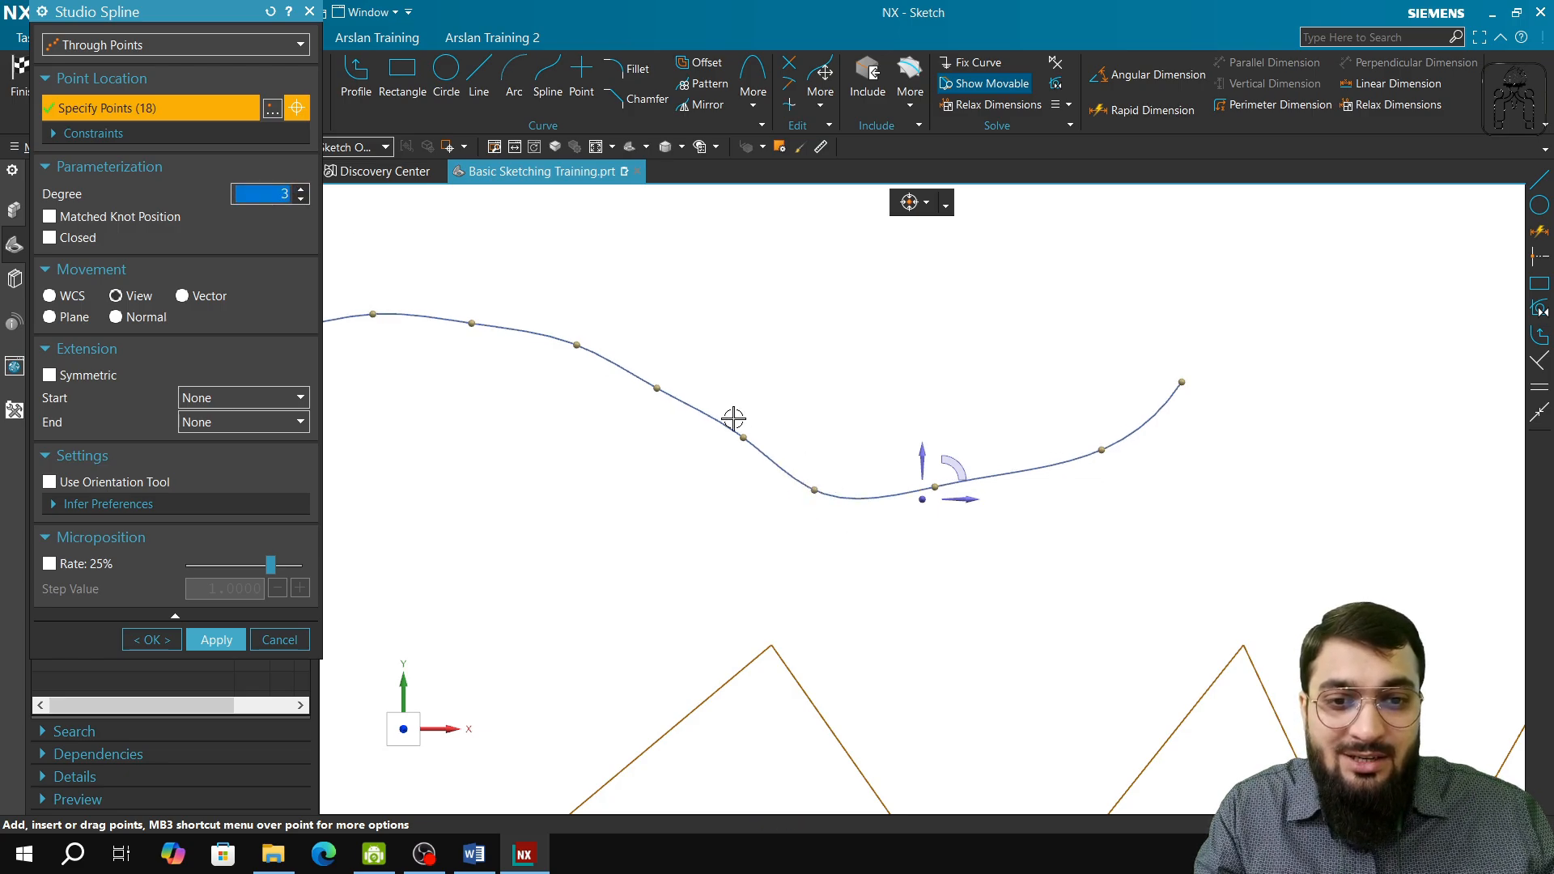
click(300, 189)
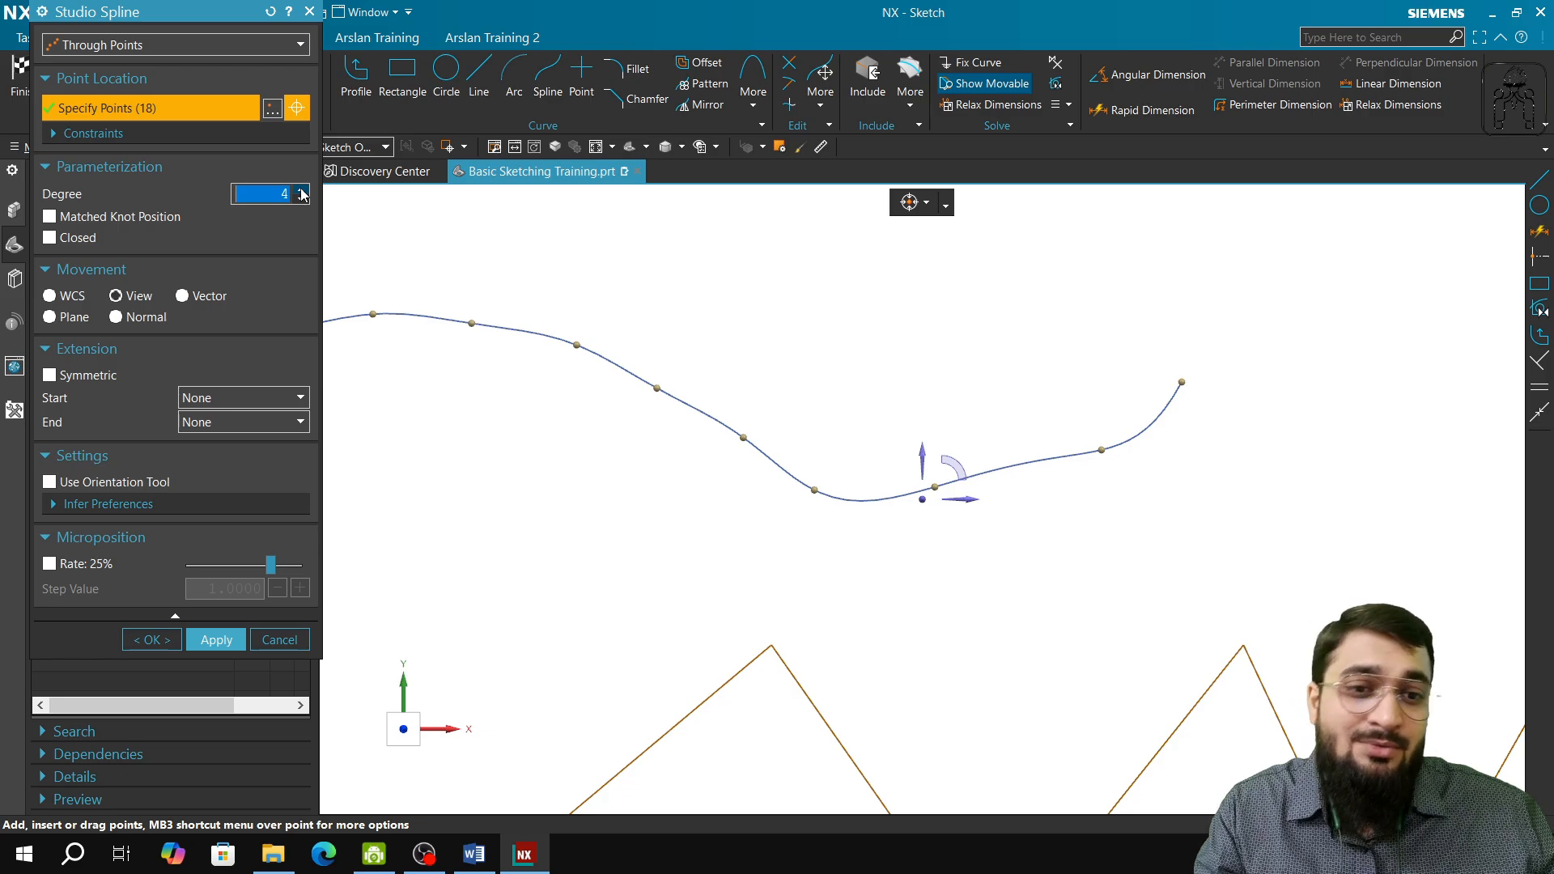
click(300, 190)
click(301, 189)
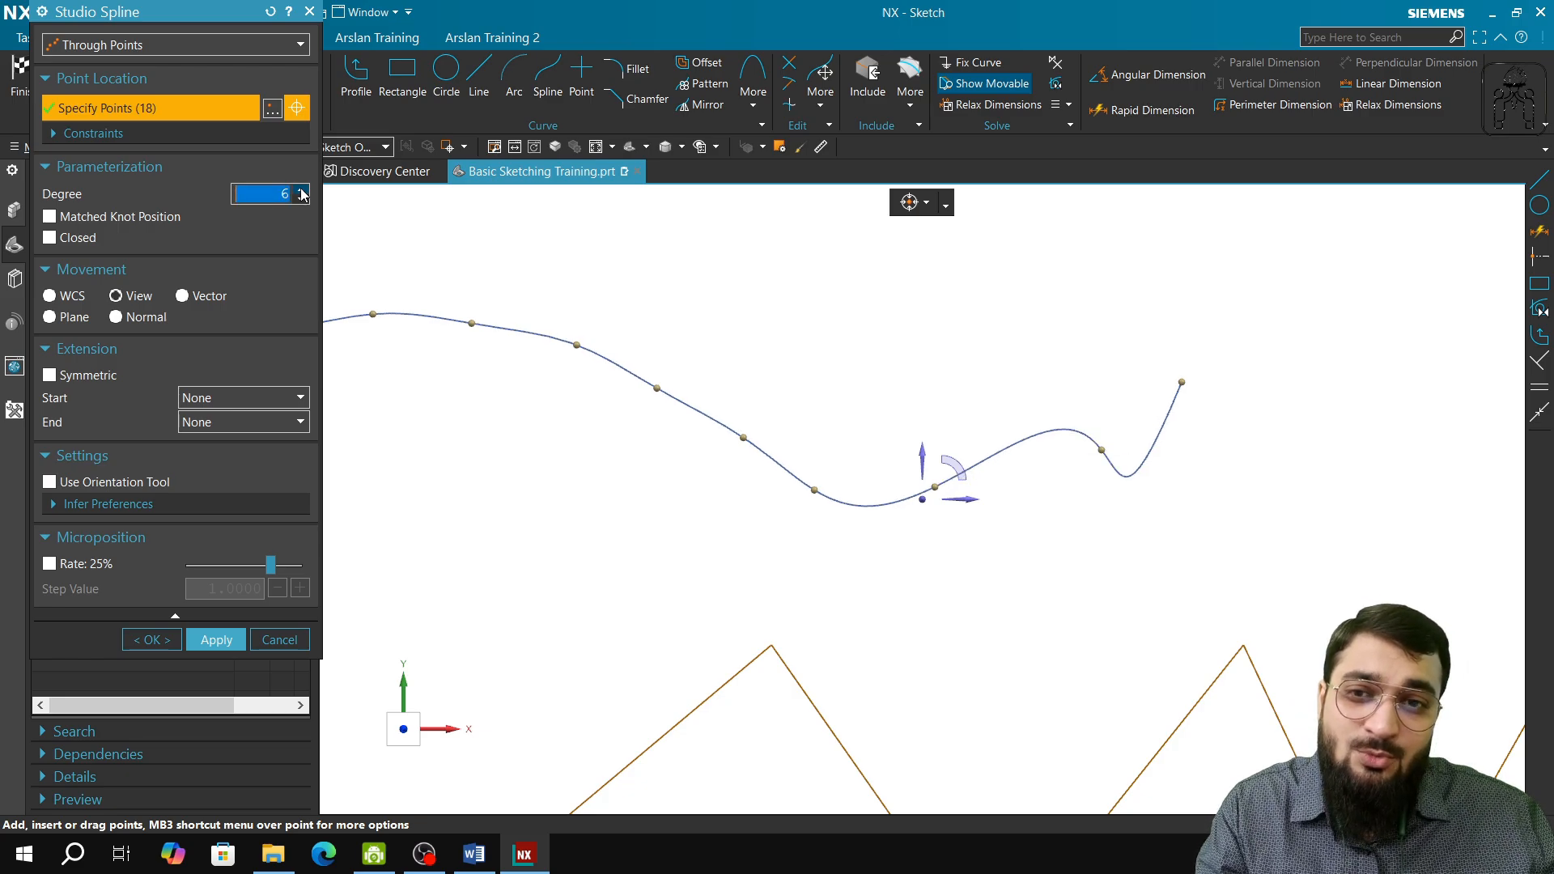
click(300, 189)
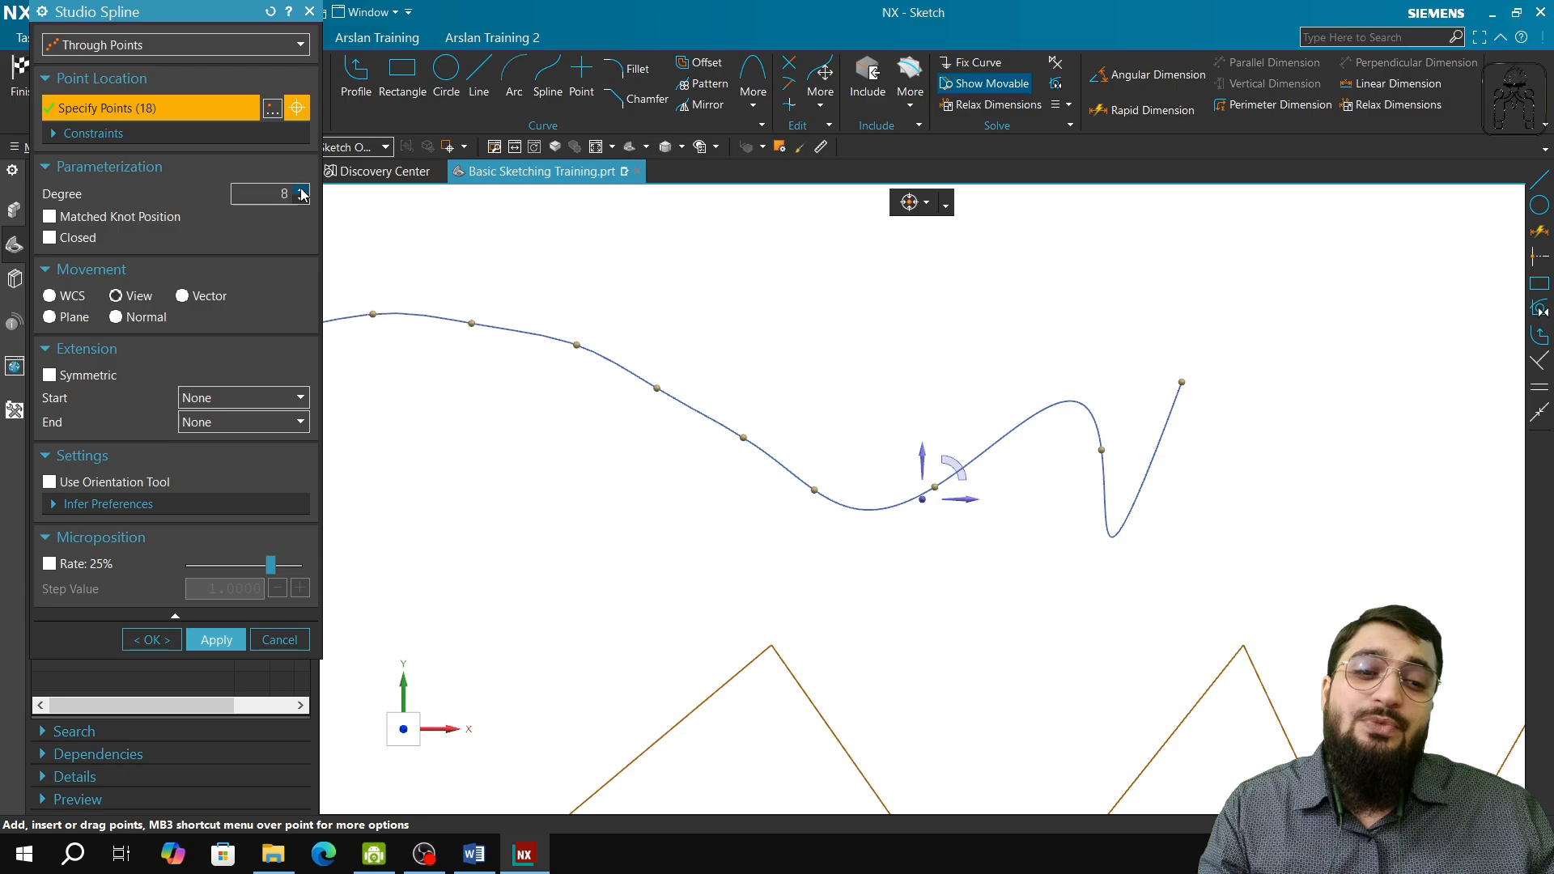
click(300, 190)
click(300, 190)
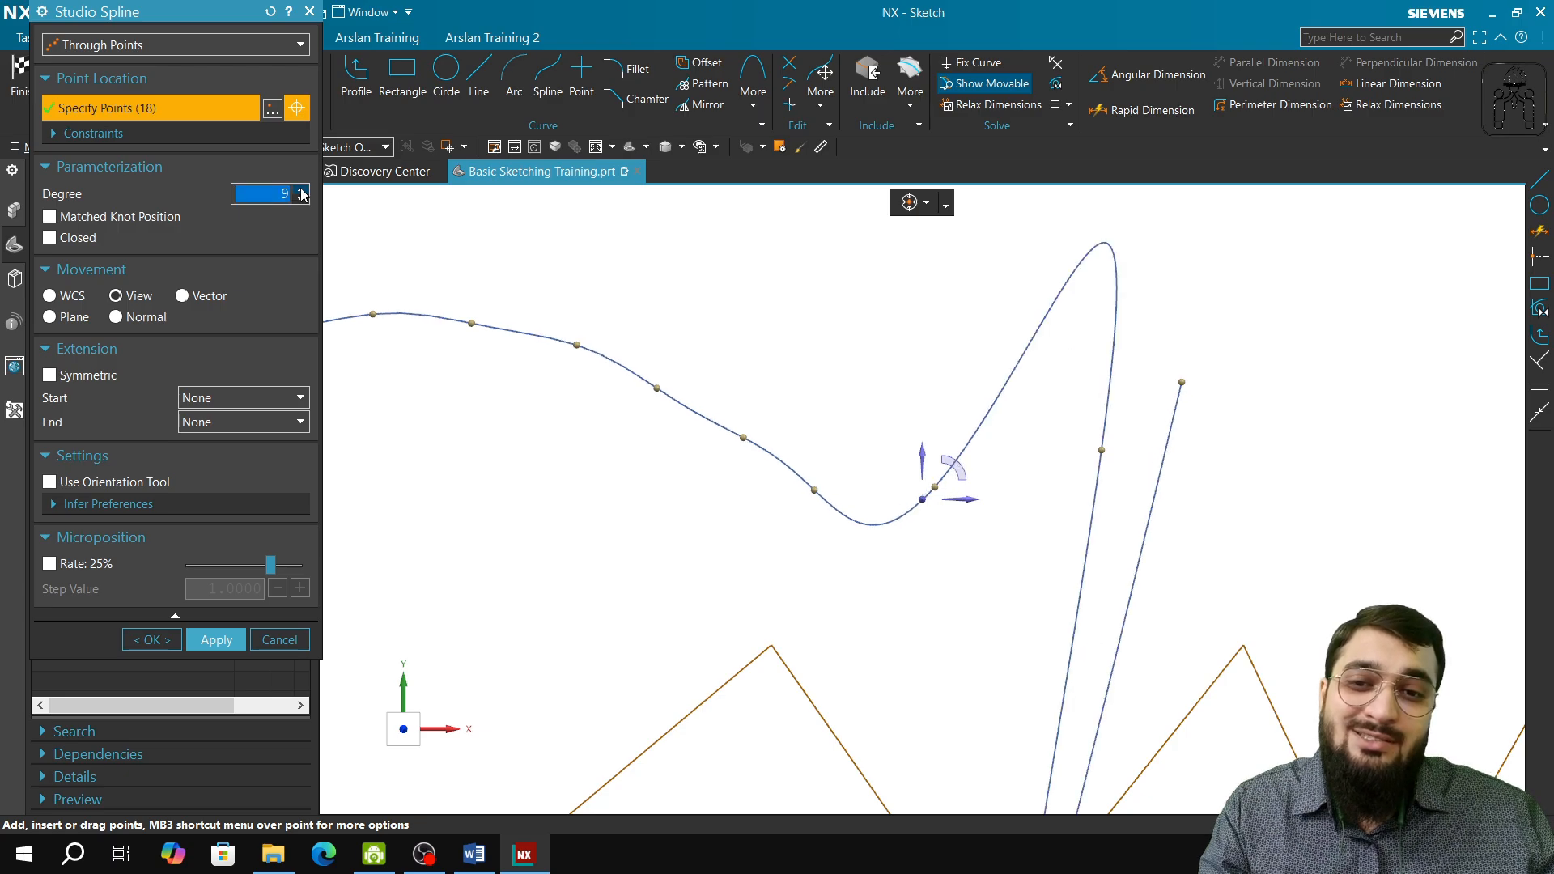
- Set the spline's degree to 3 and check the full curve through its points
click(300, 199)
click(300, 199)
click(300, 200)
click(300, 200)
click(300, 199)
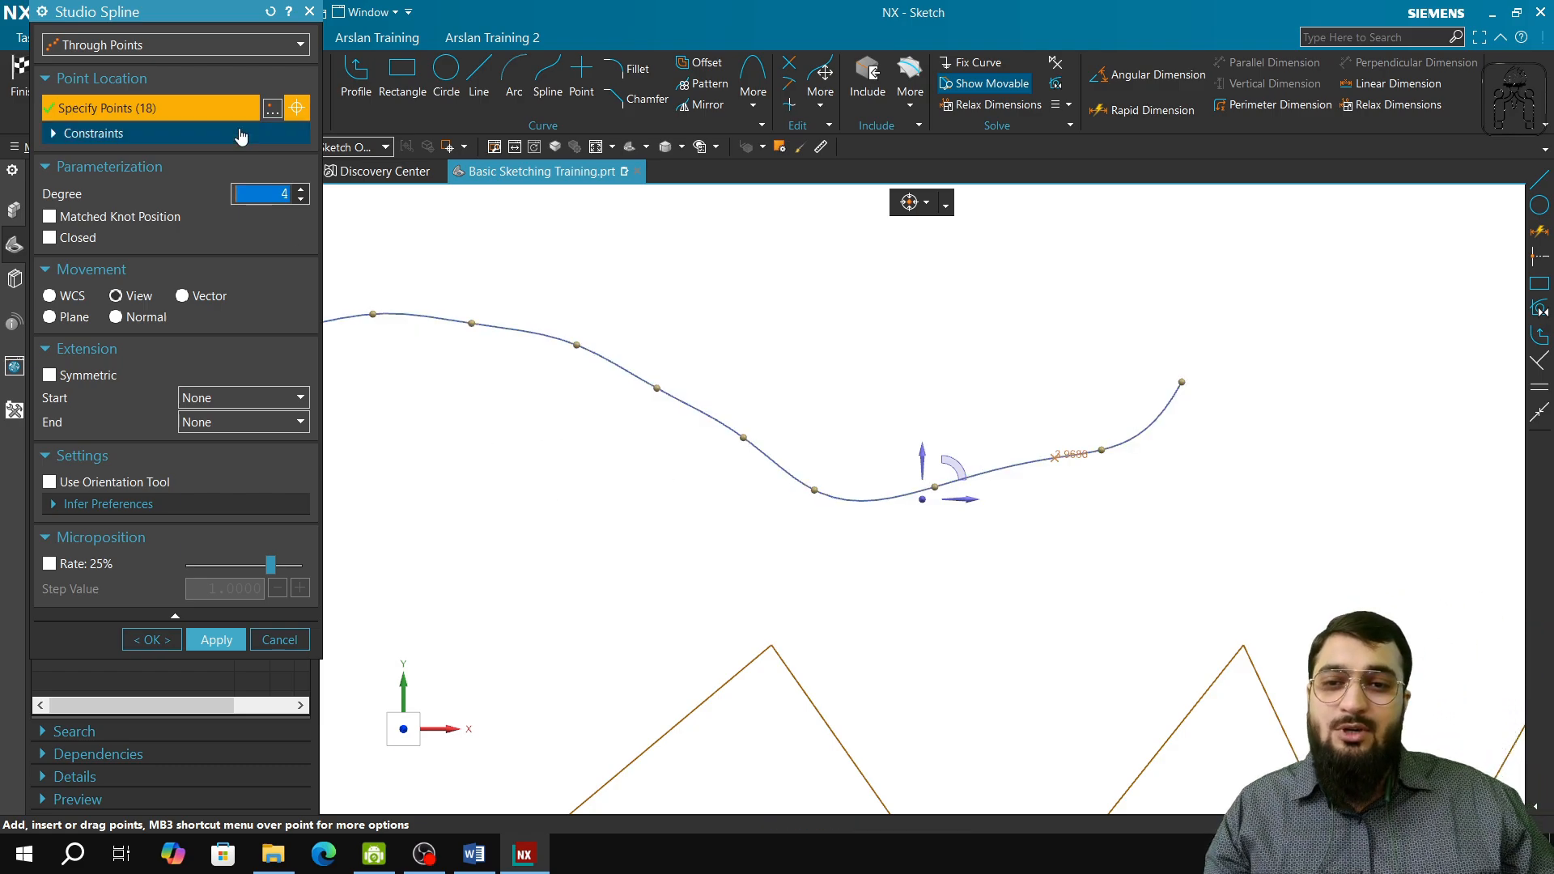
click(306, 199)
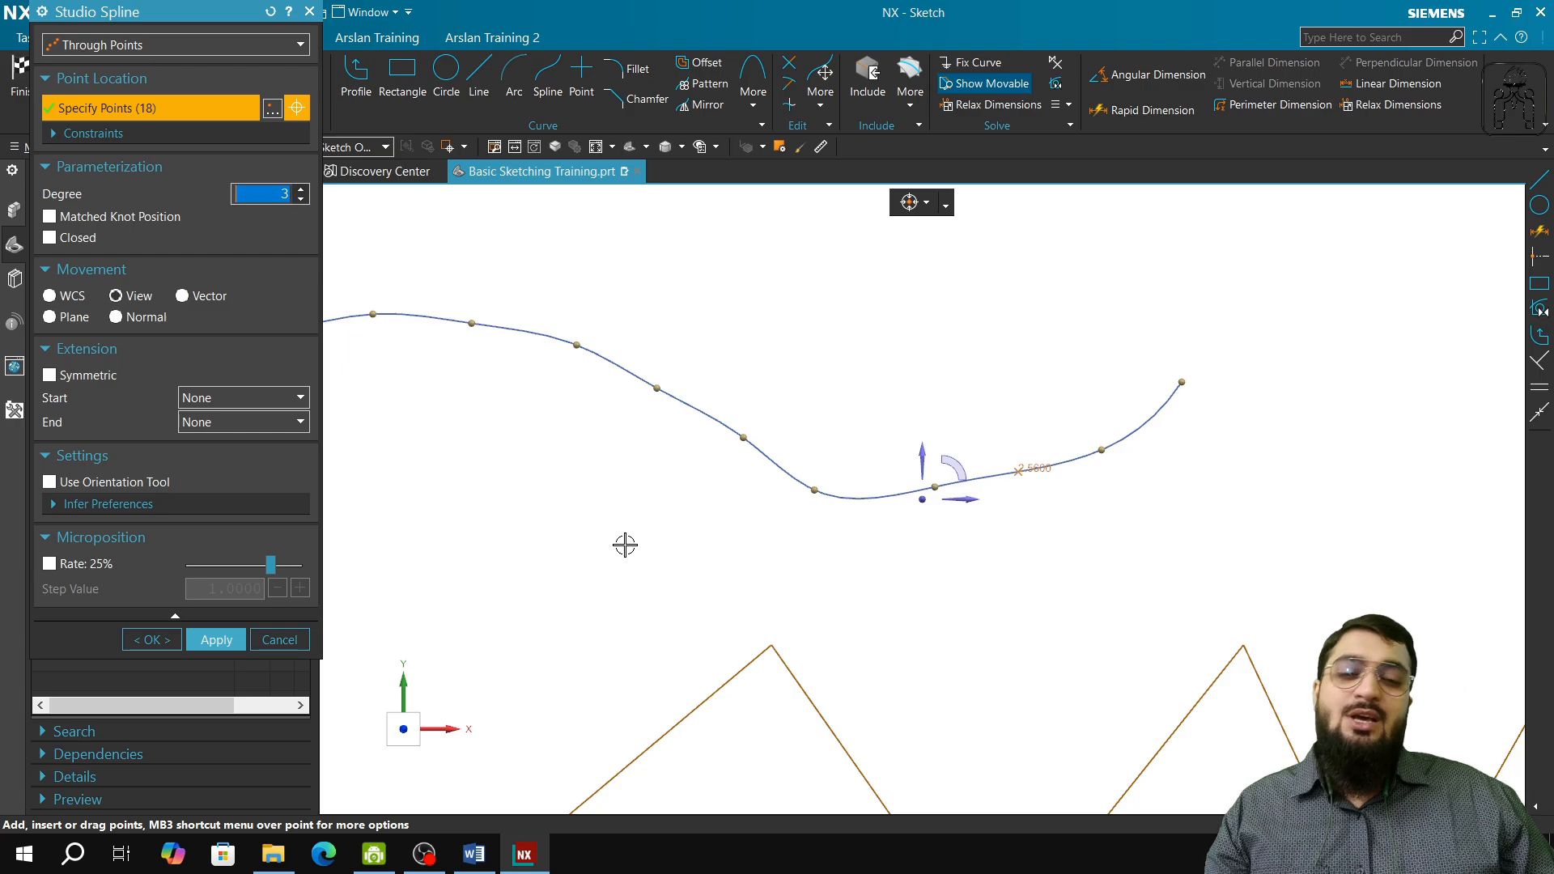
shift+middle_drag(642, 492, 1072, 489)
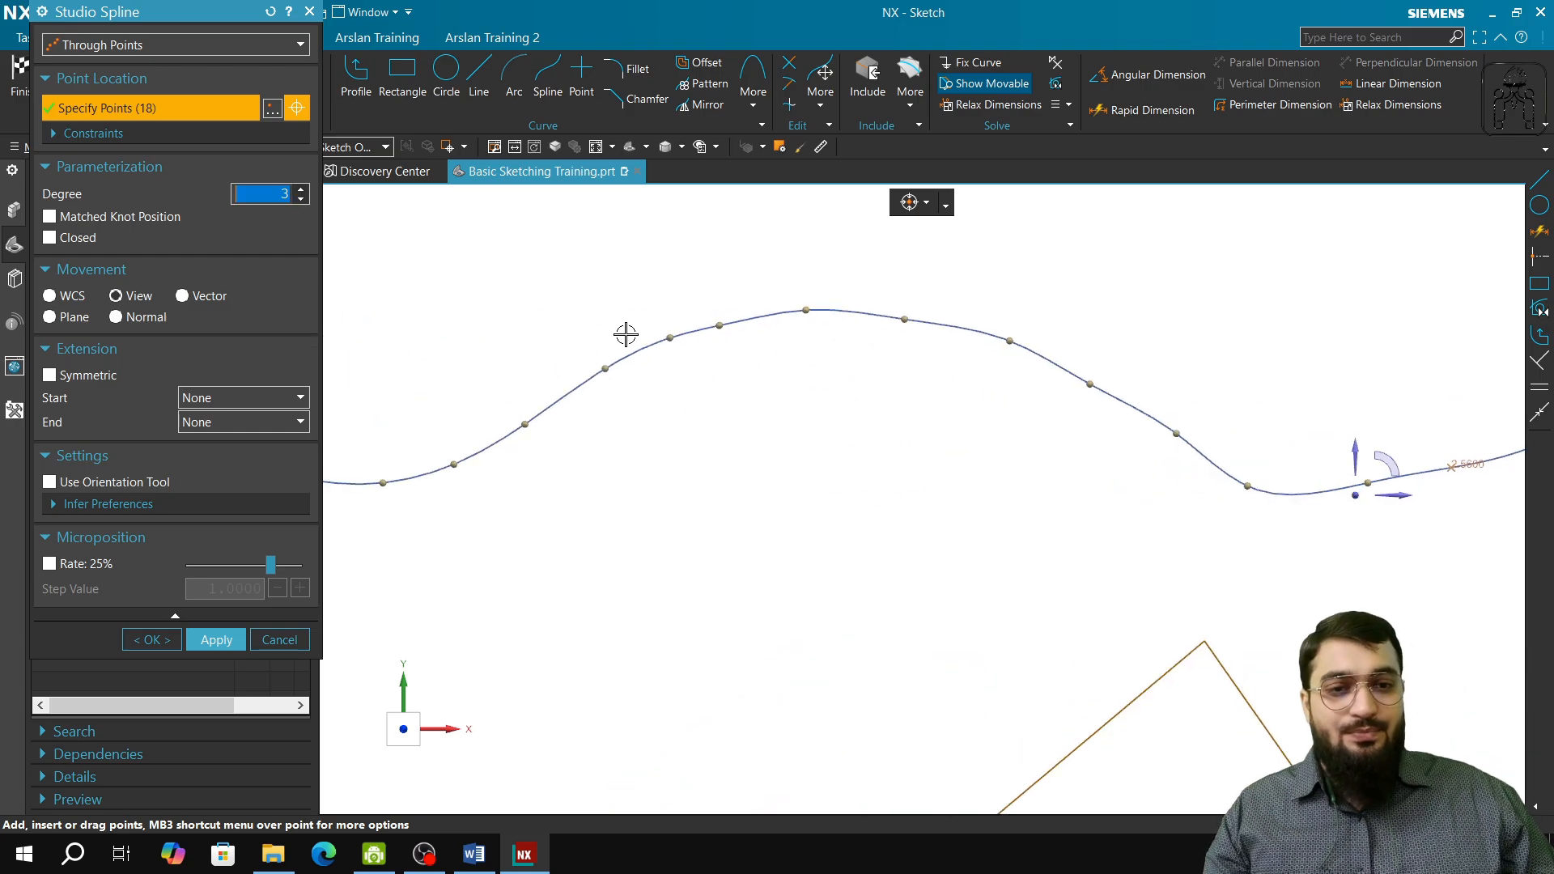
scroll(607, 489, down, 3)
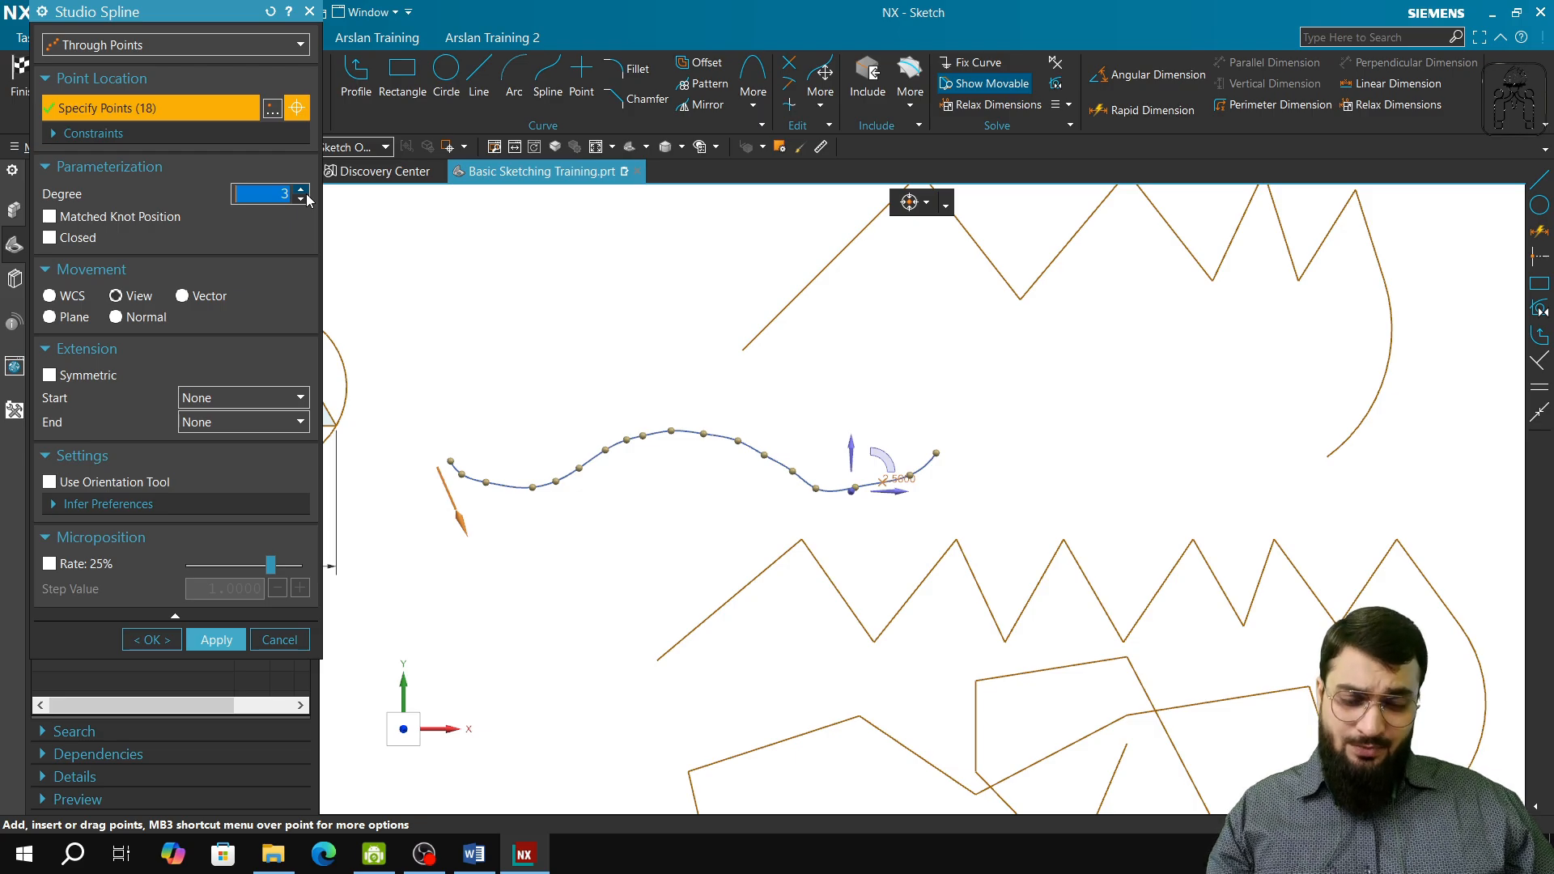
- Switch to the training syllabus in Word, review the curve and modelling topics including Sweep along Guide, and return to NX
click(474, 854)
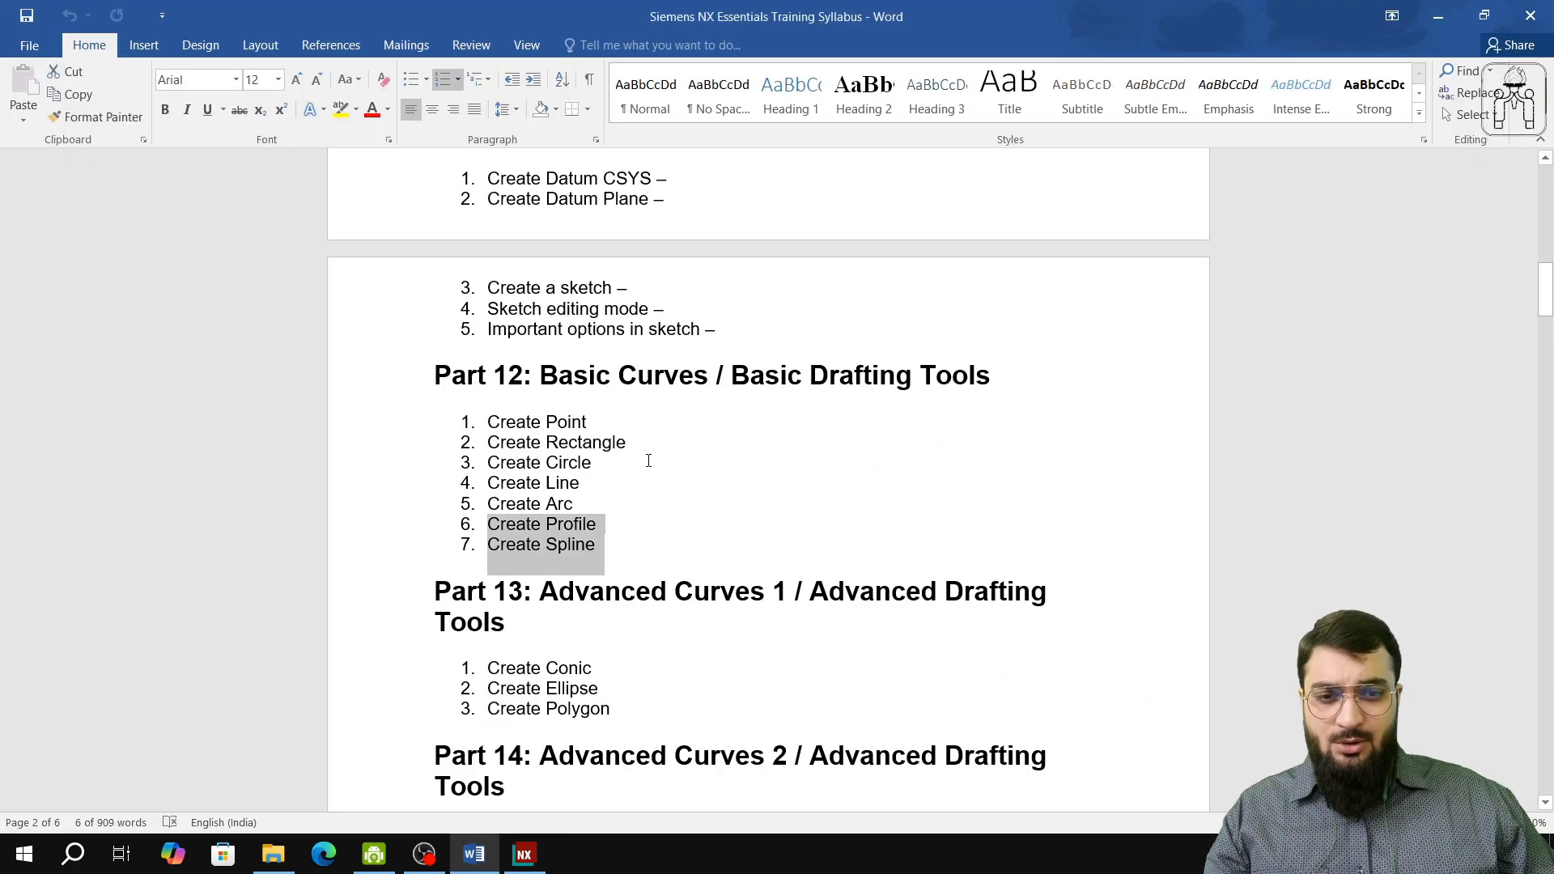
scroll(652, 629, down, 6)
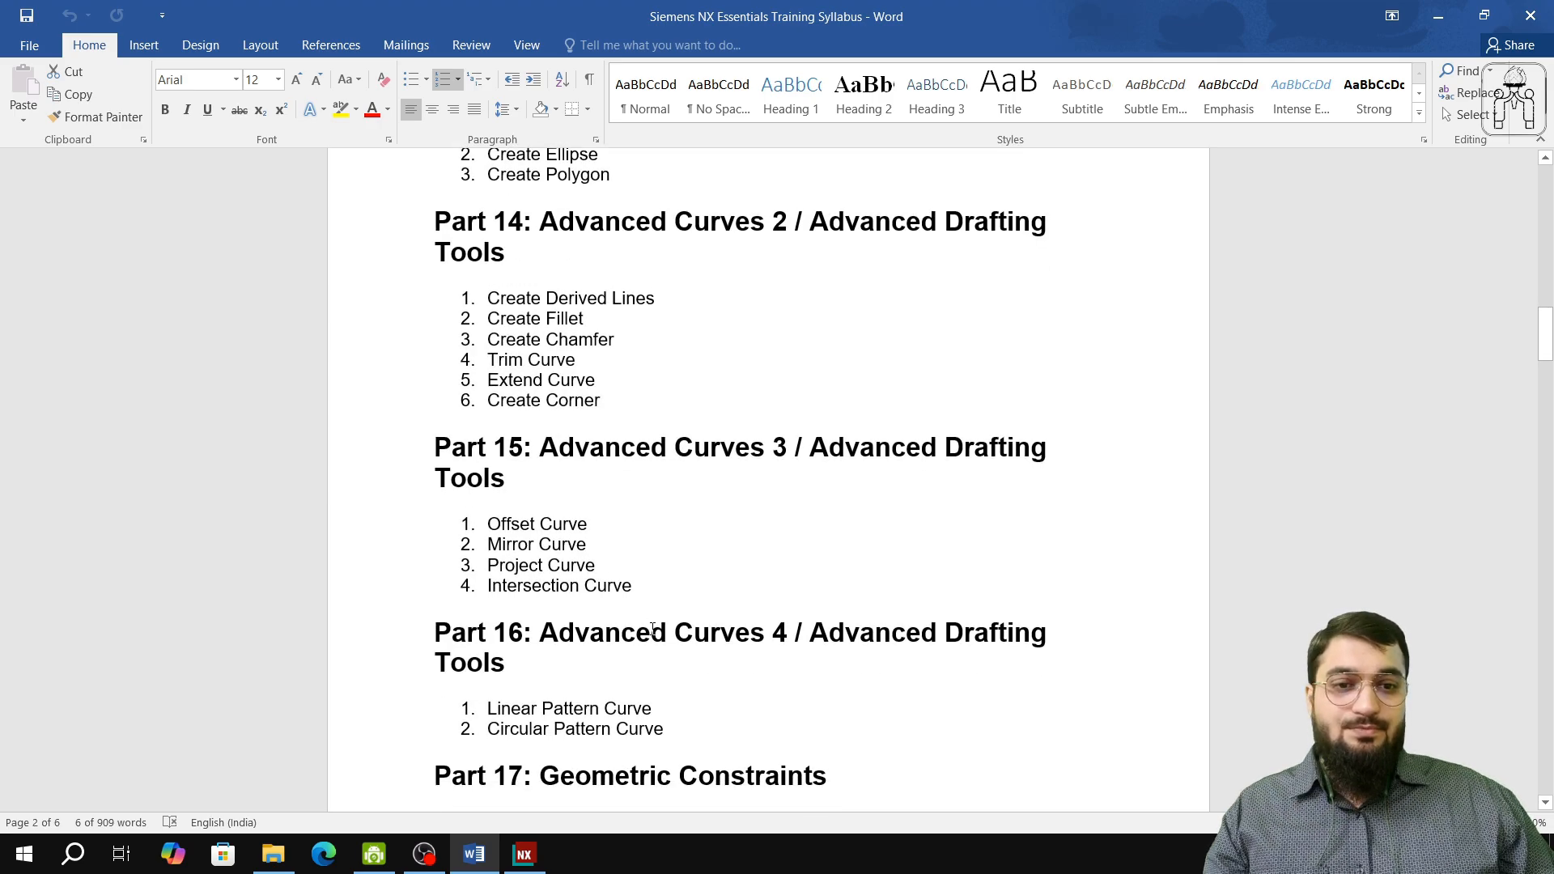
scroll(652, 629, down, 3)
scroll(653, 629, down, 9)
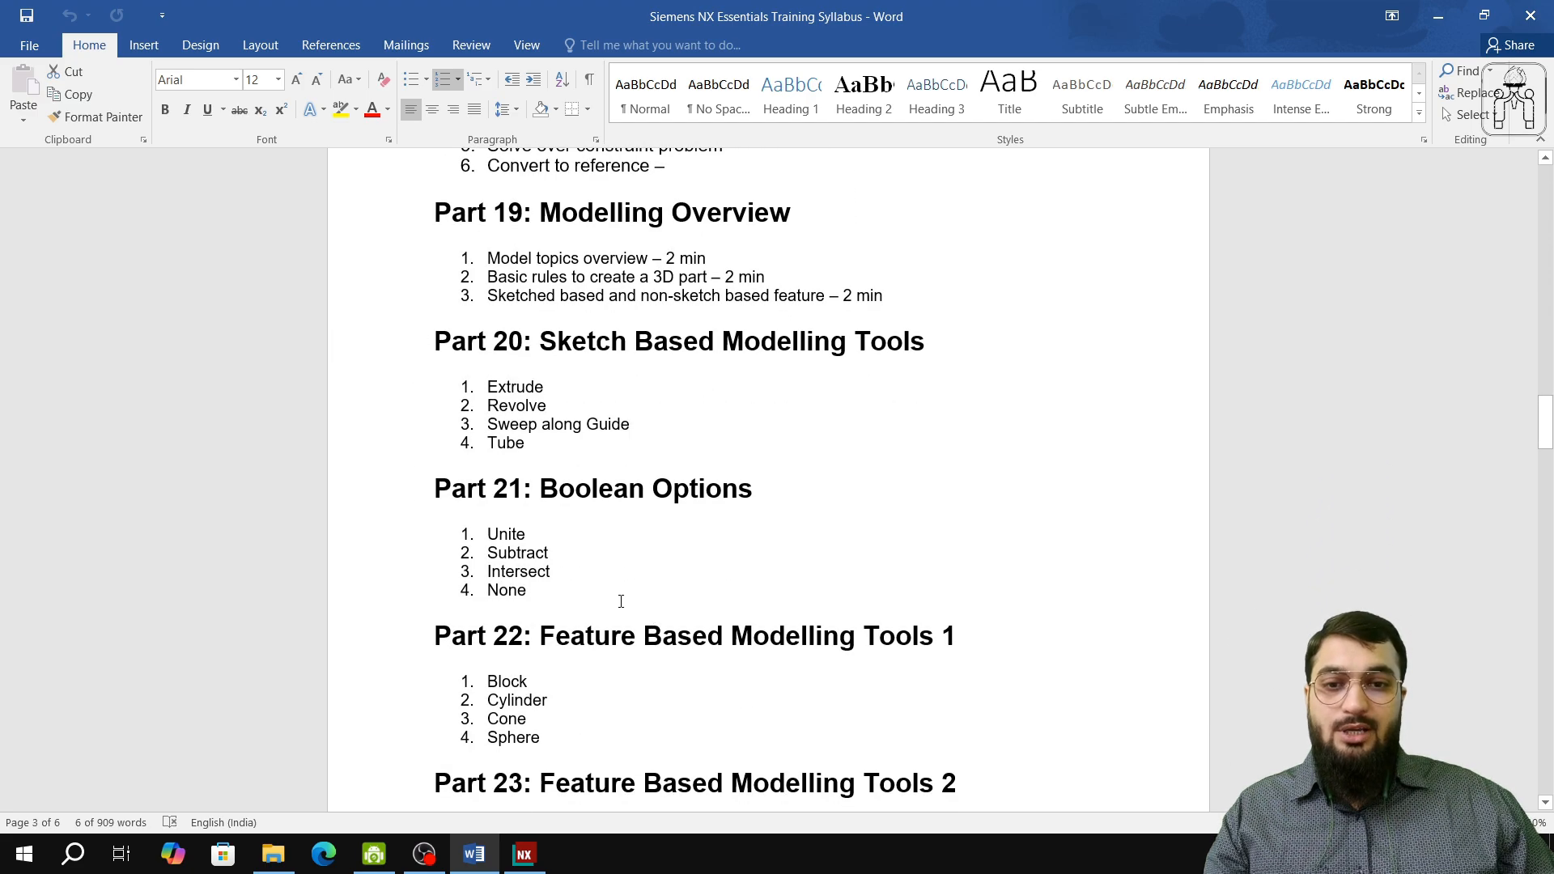
drag(483, 424, 630, 426)
scroll(634, 553, up, 1)
scroll(634, 553, up, 15)
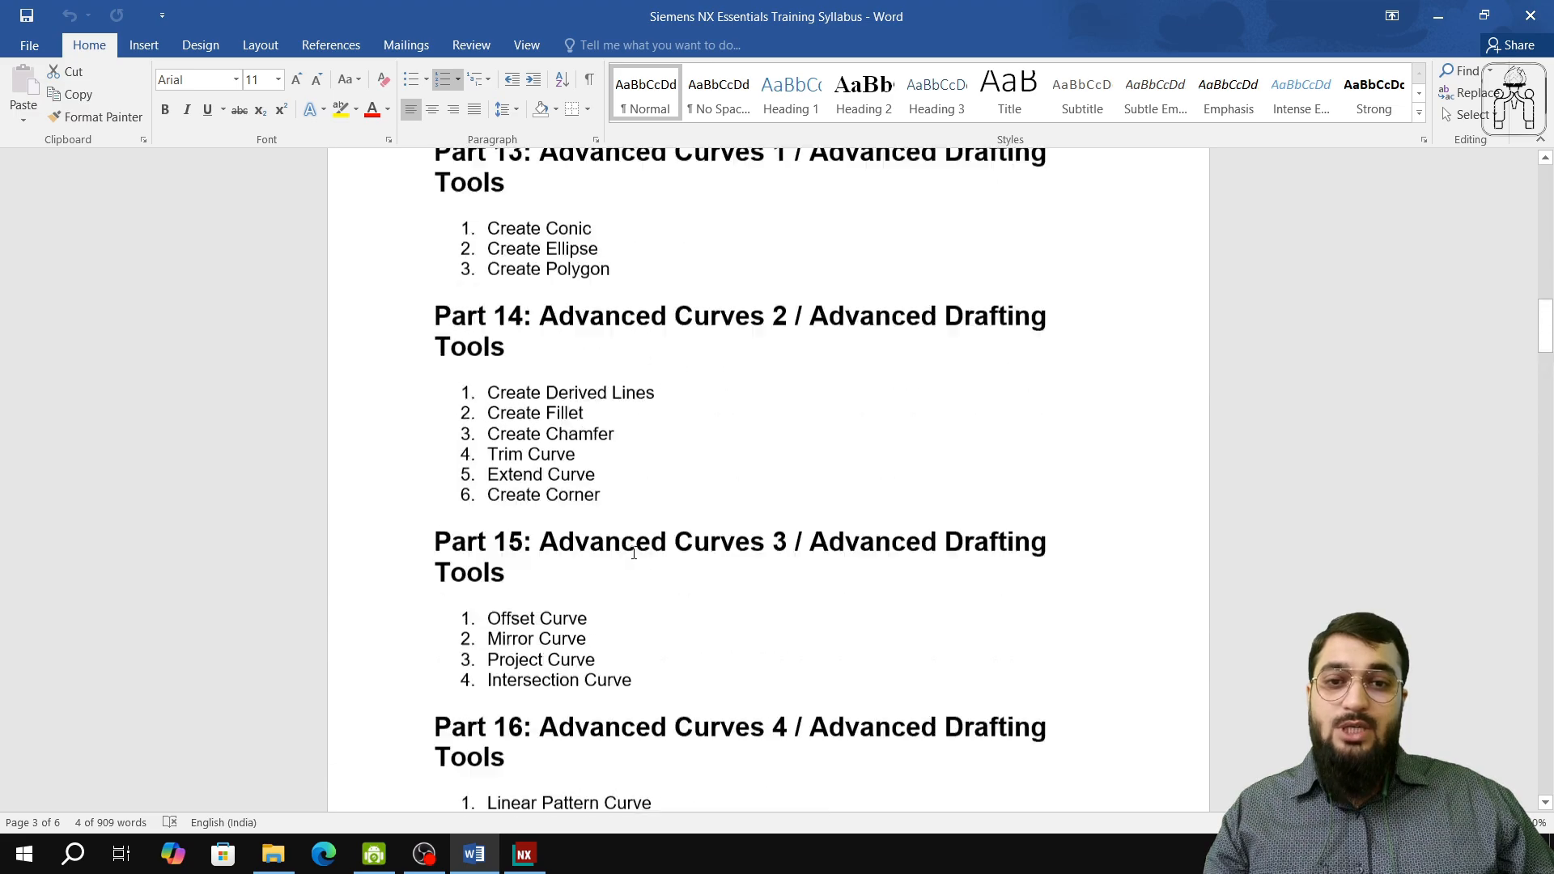
scroll(634, 553, up, 4)
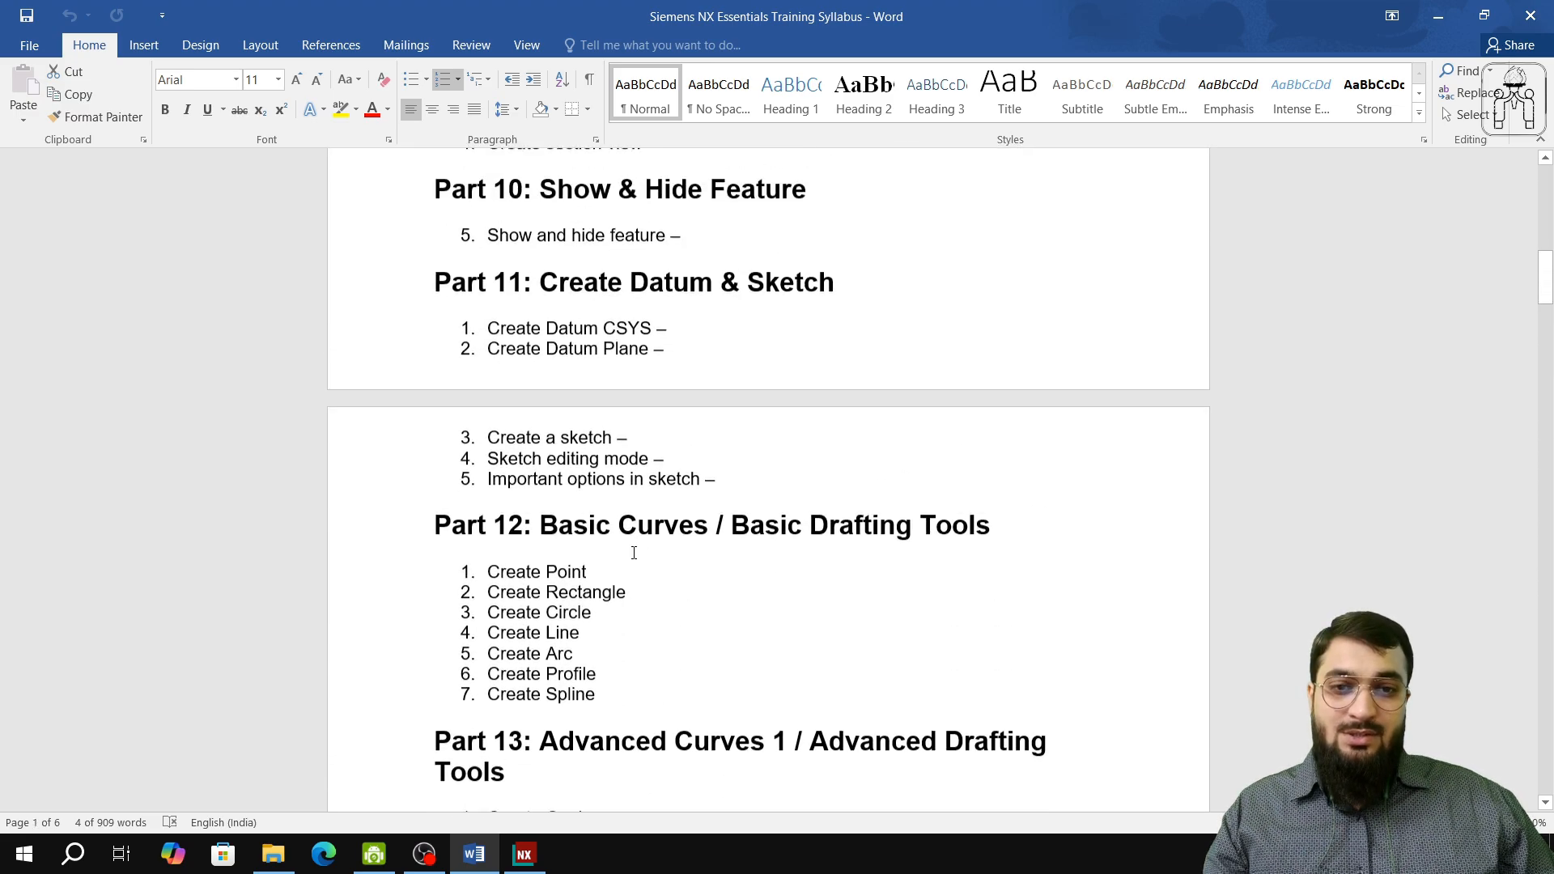
scroll(634, 553, down, 3)
scroll(634, 553, down, 3)
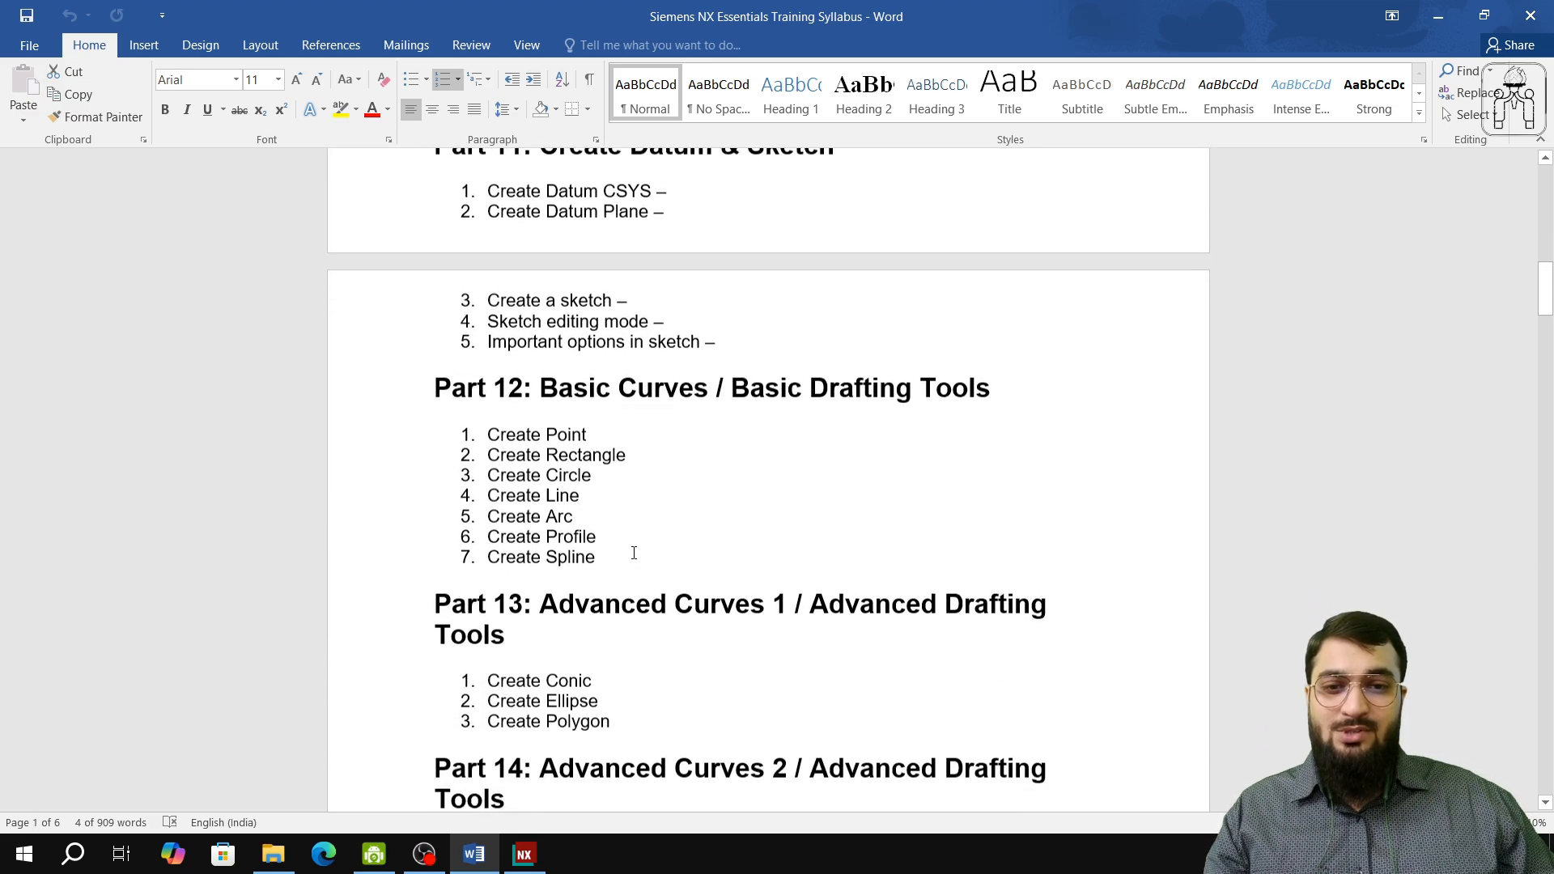
click(523, 854)
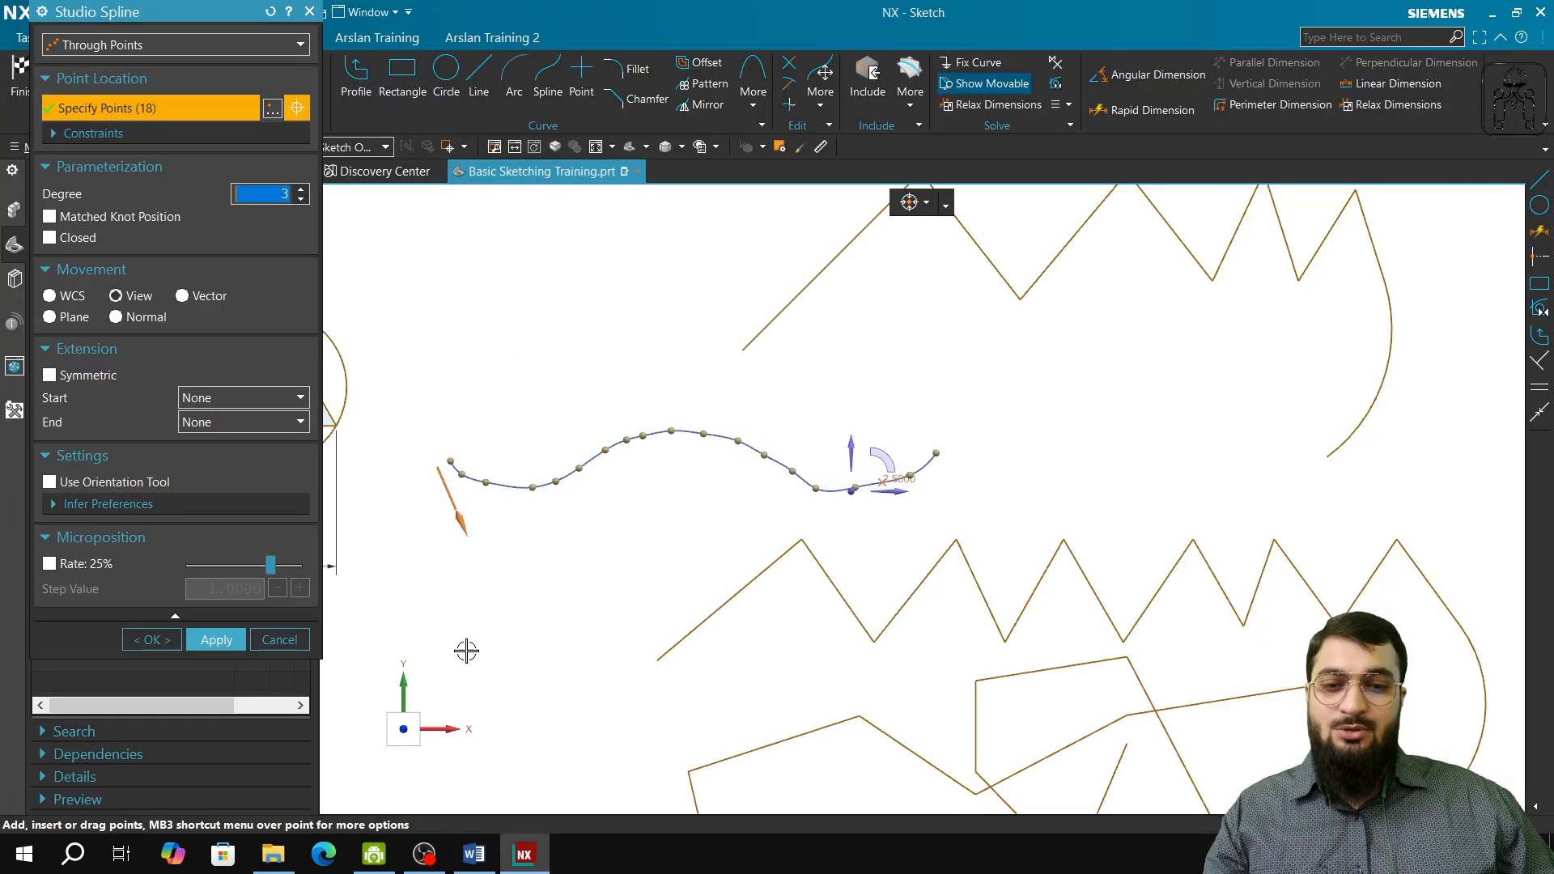
- Go through the spline's View, Vector, Plane and Normal movement options, settle on WCS, and create the spline
click(50, 296)
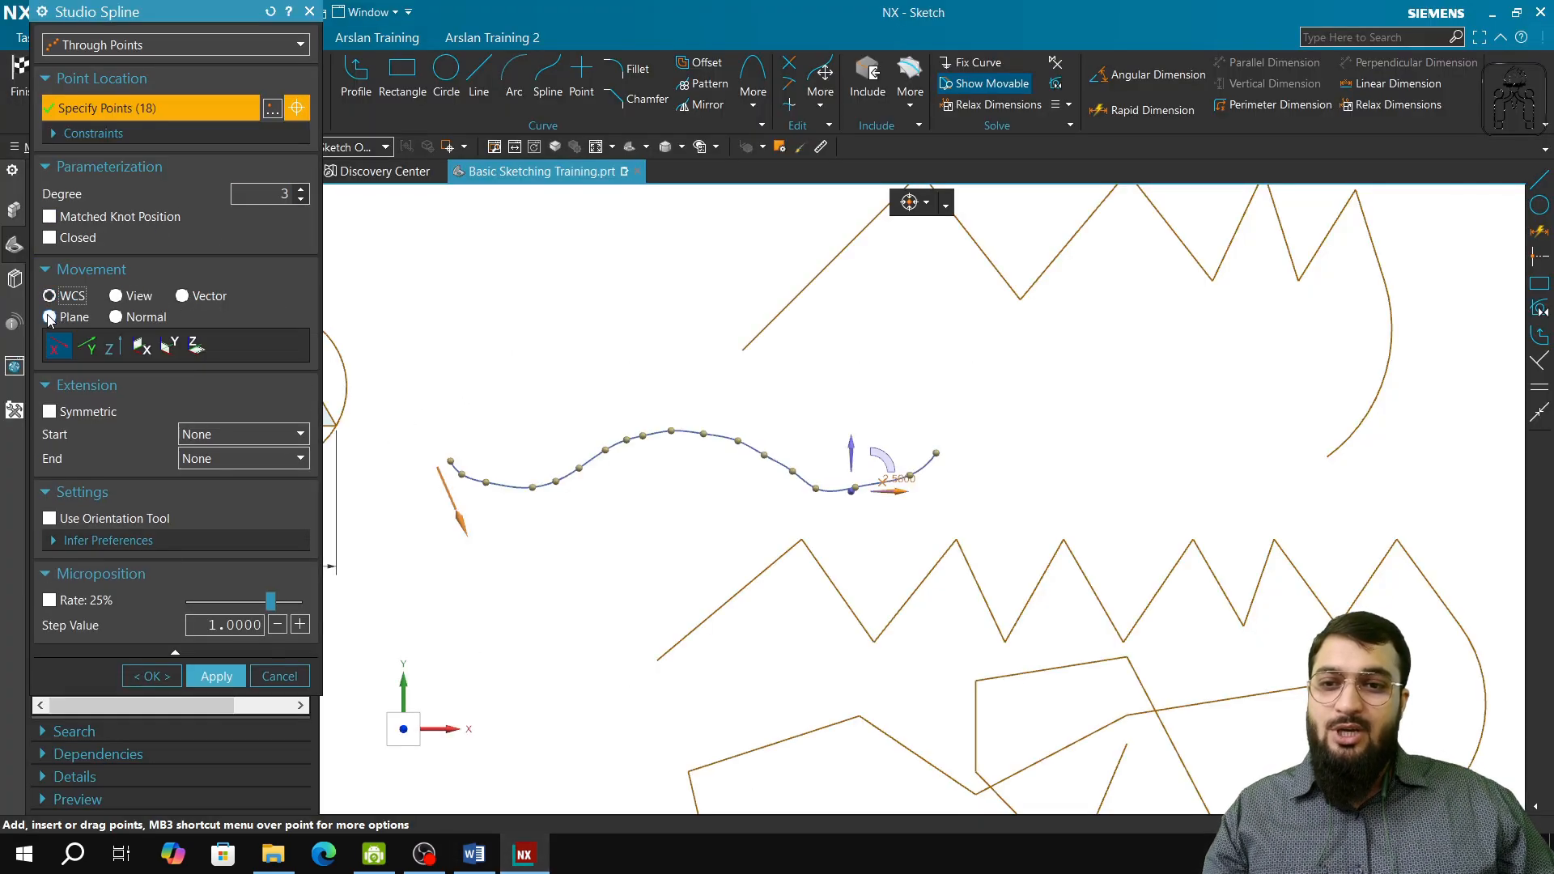
click(116, 295)
click(182, 295)
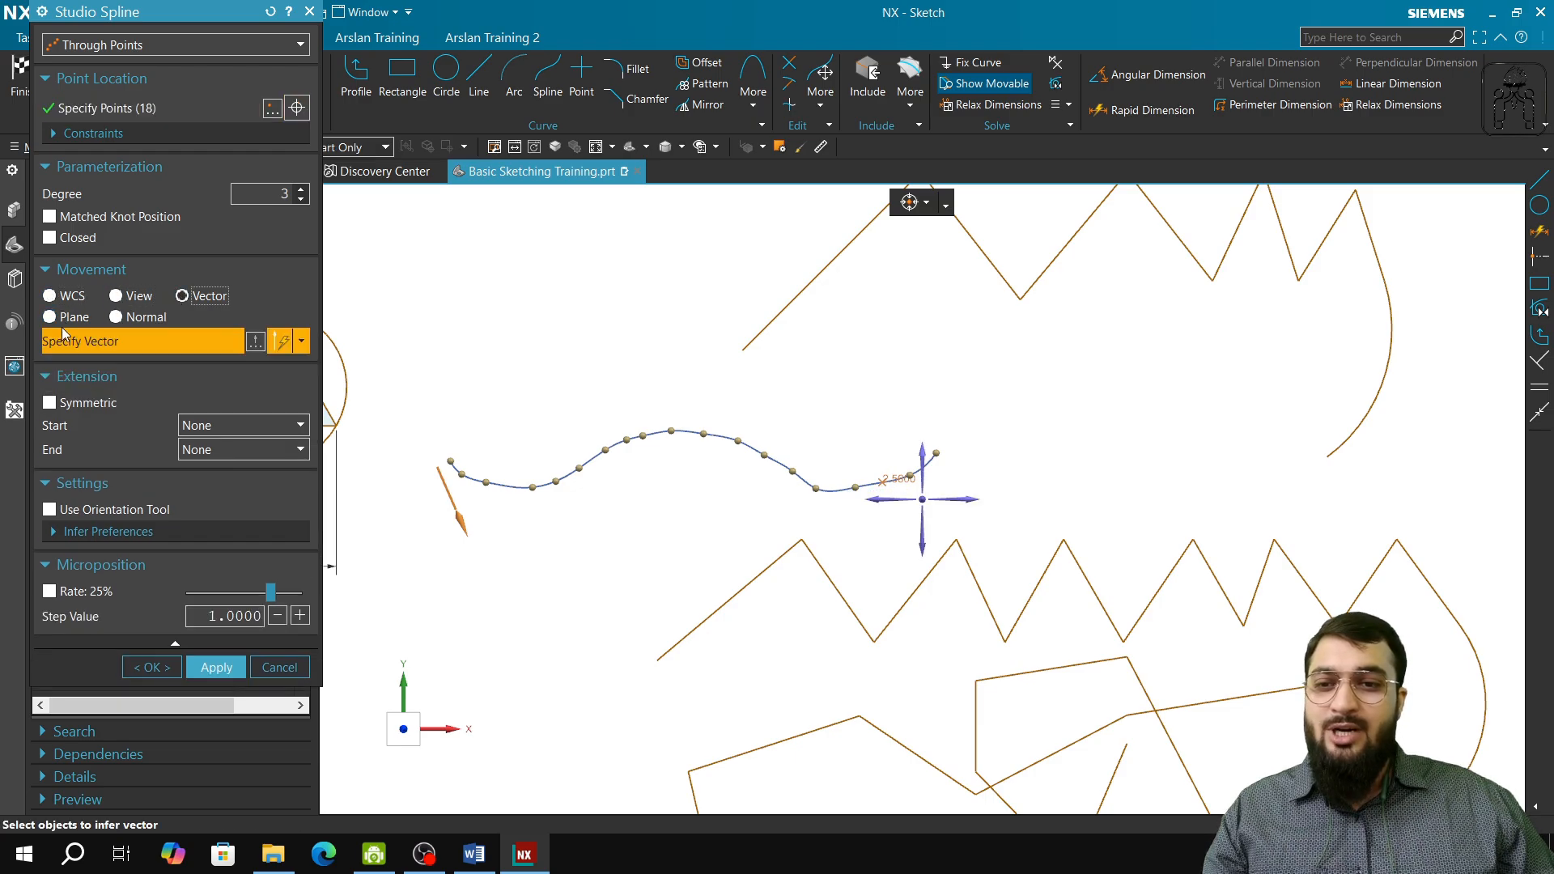
click(49, 317)
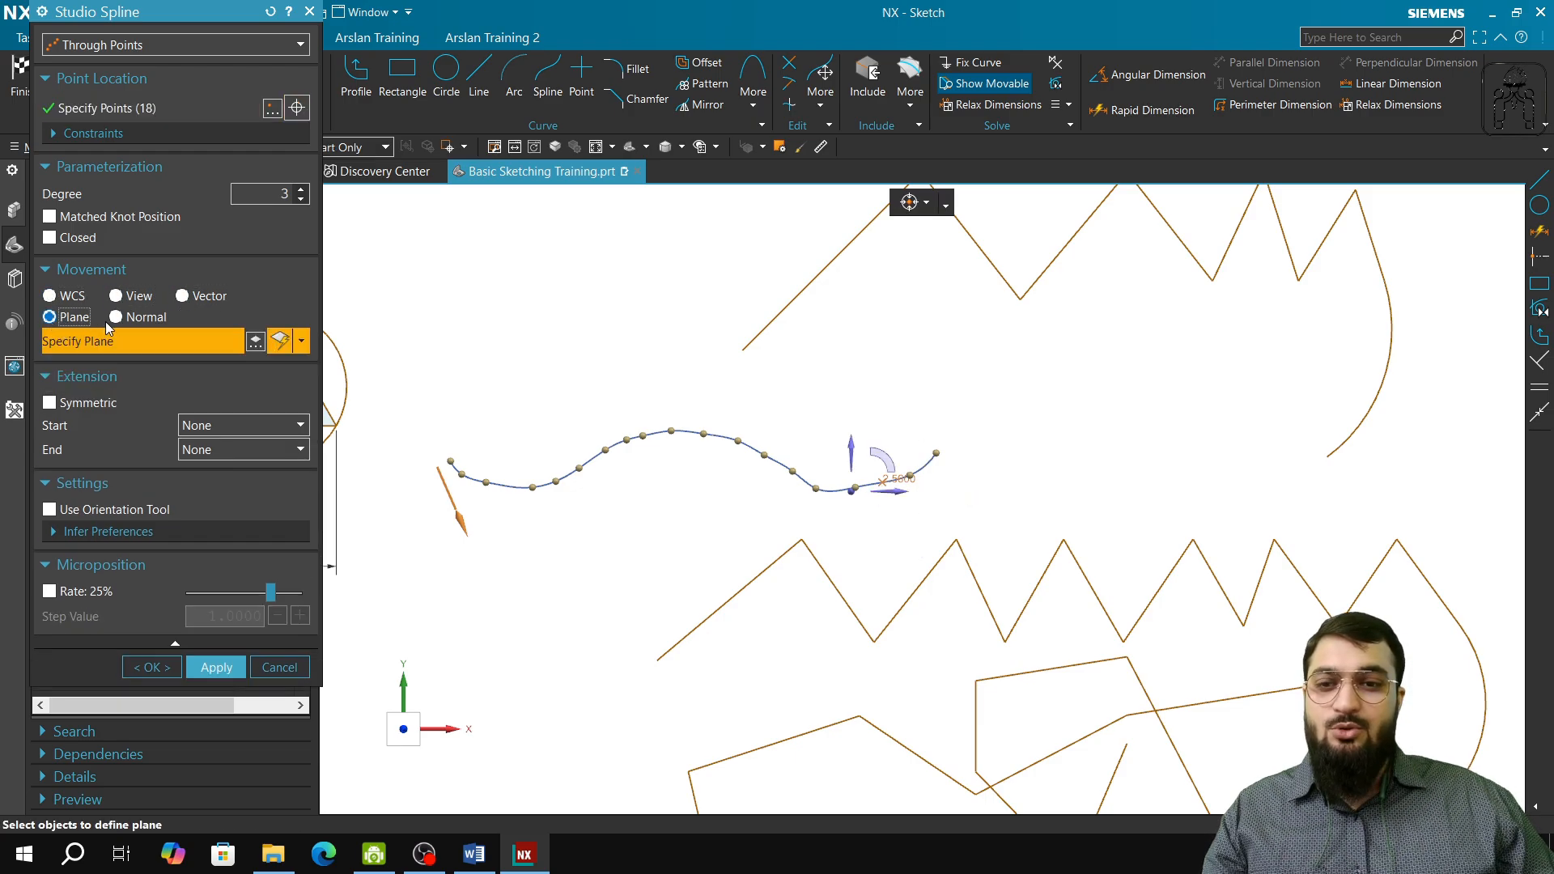
click(116, 317)
click(49, 296)
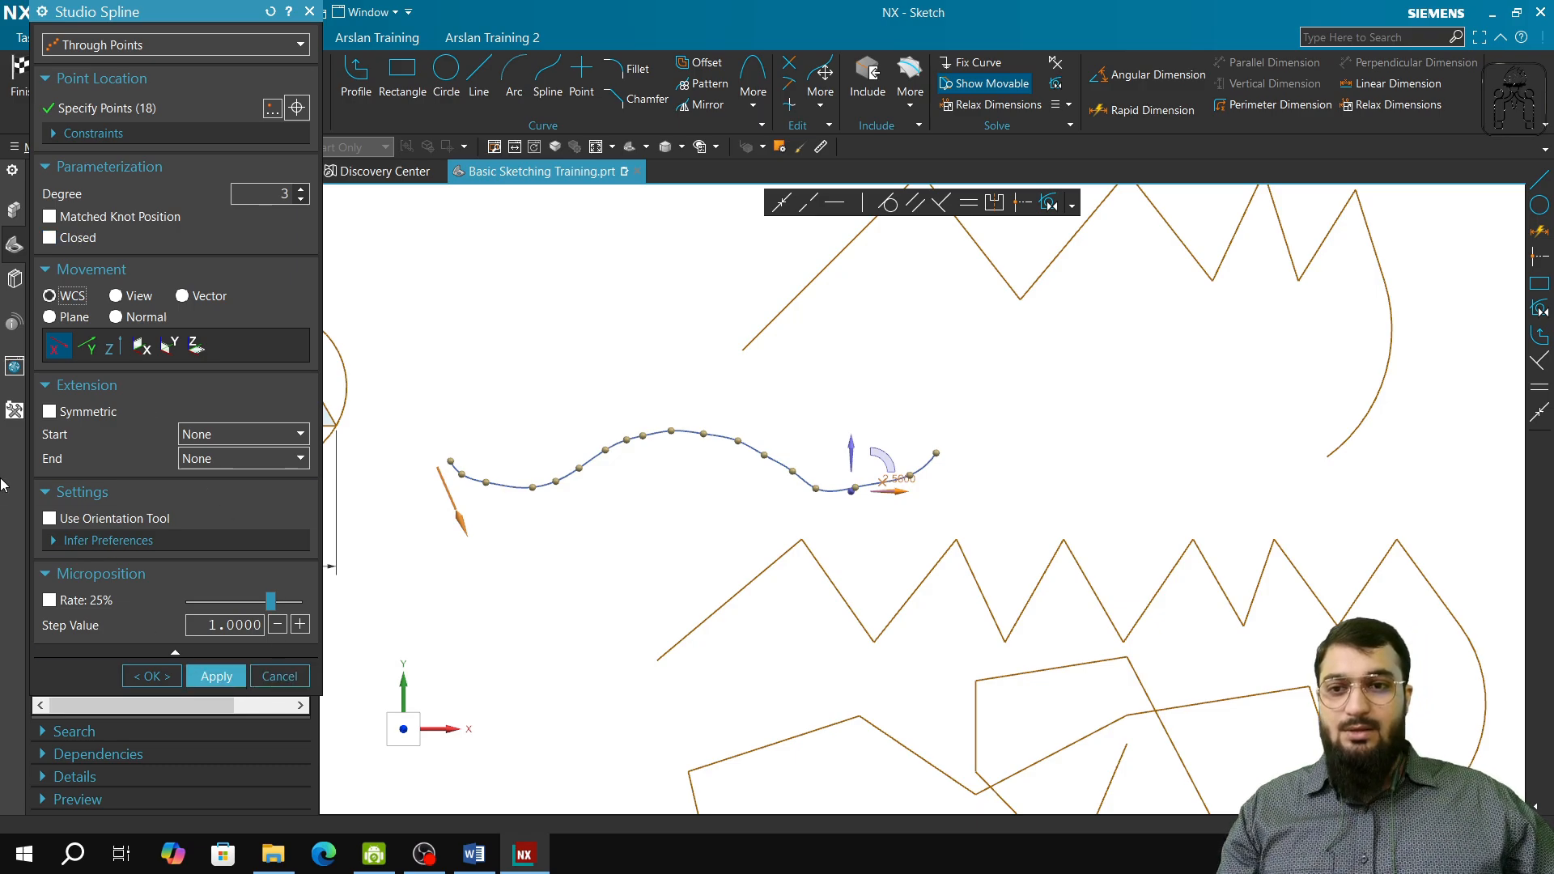
click(216, 676)
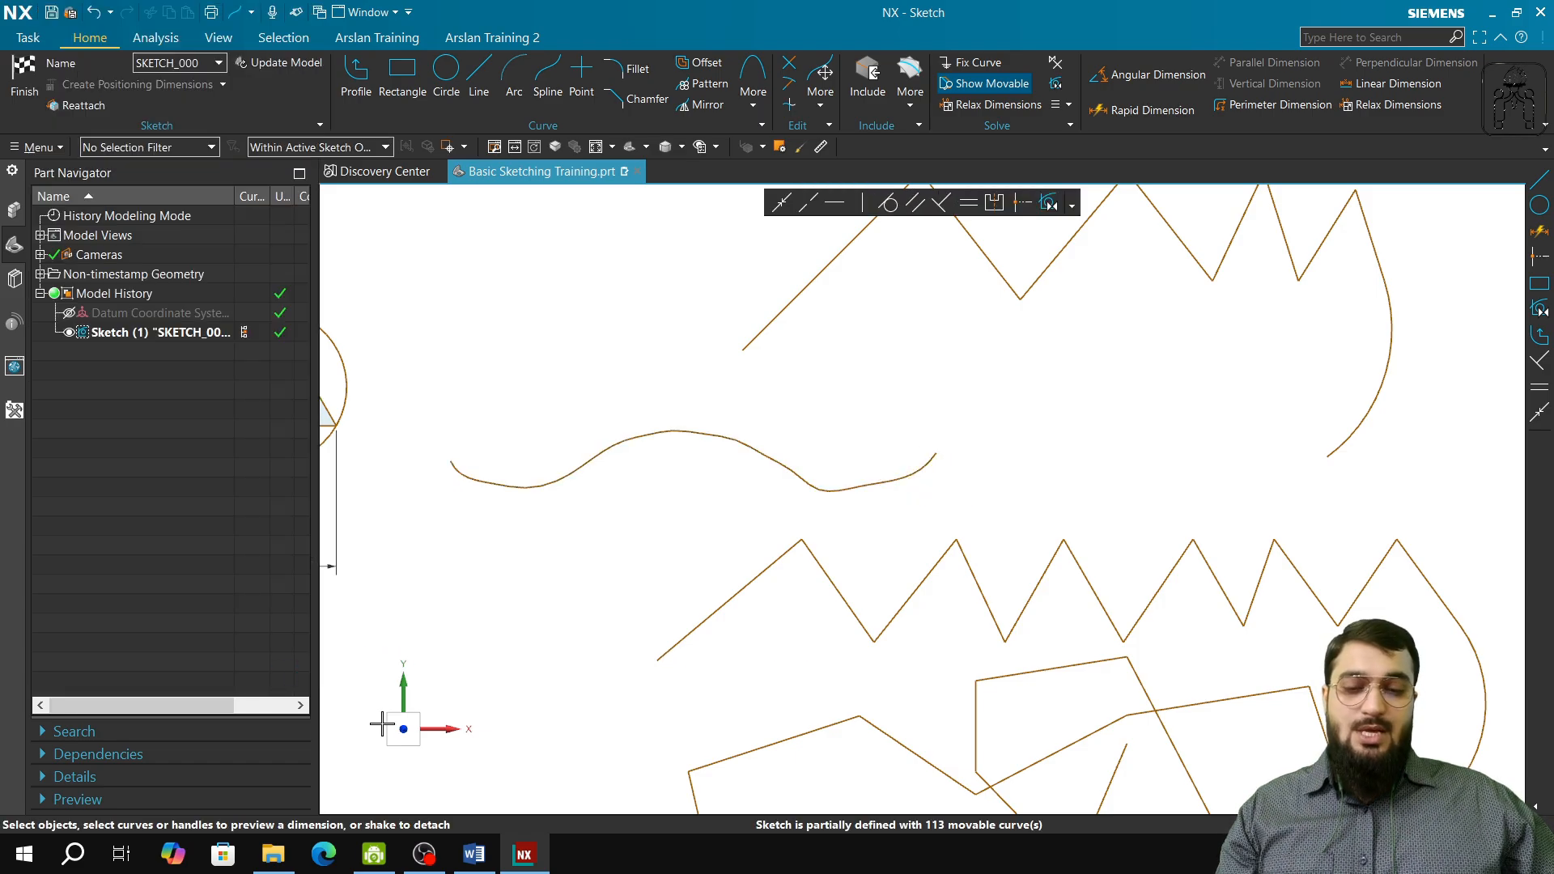
click(373, 854)
click(425, 854)
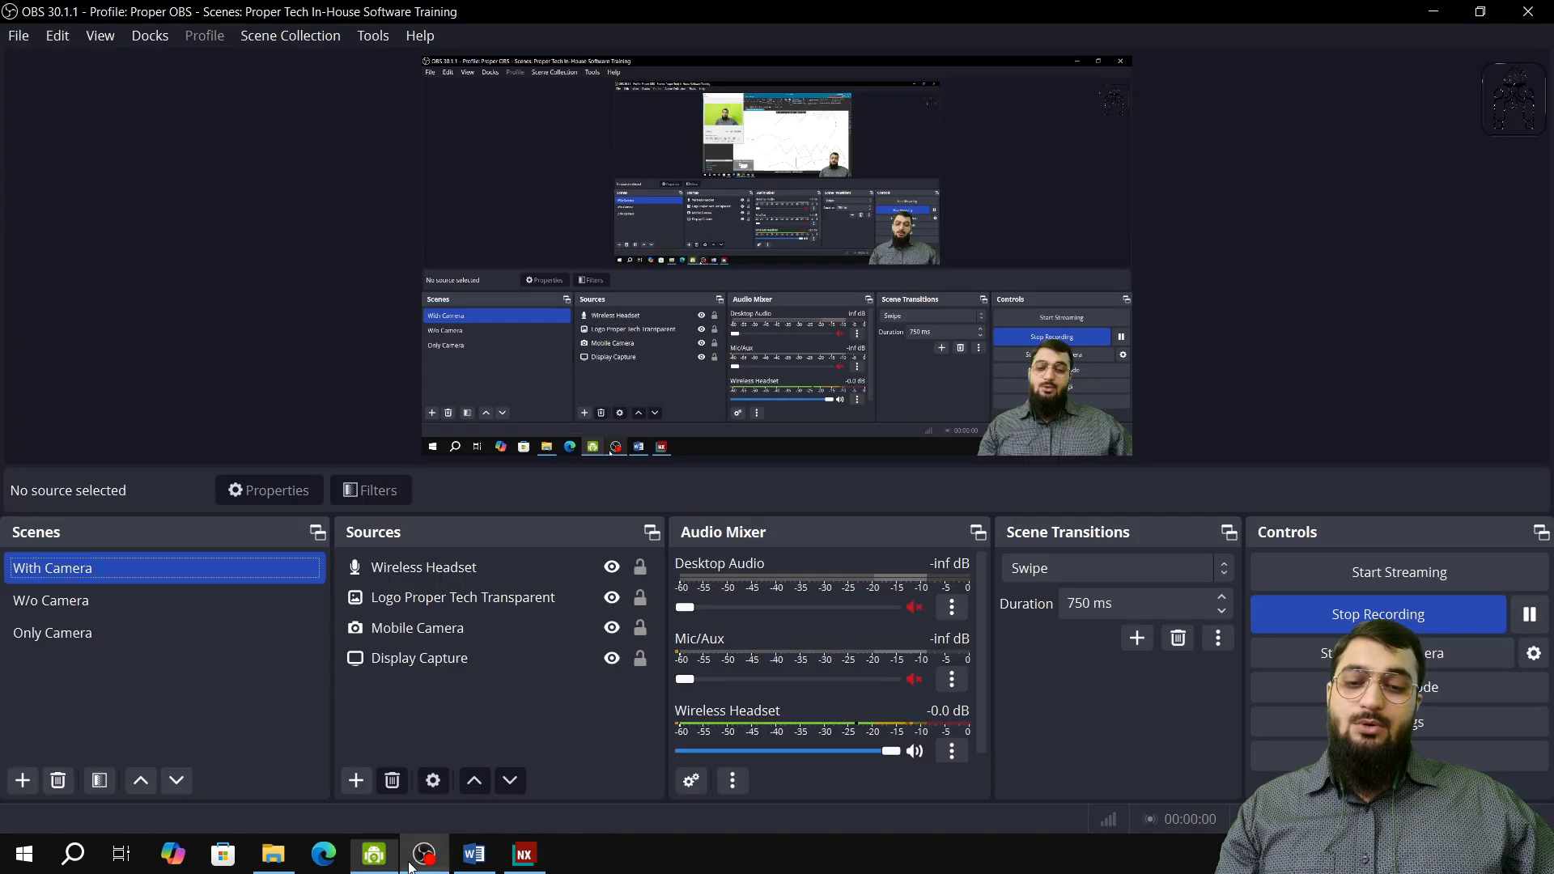
click(198, 633)
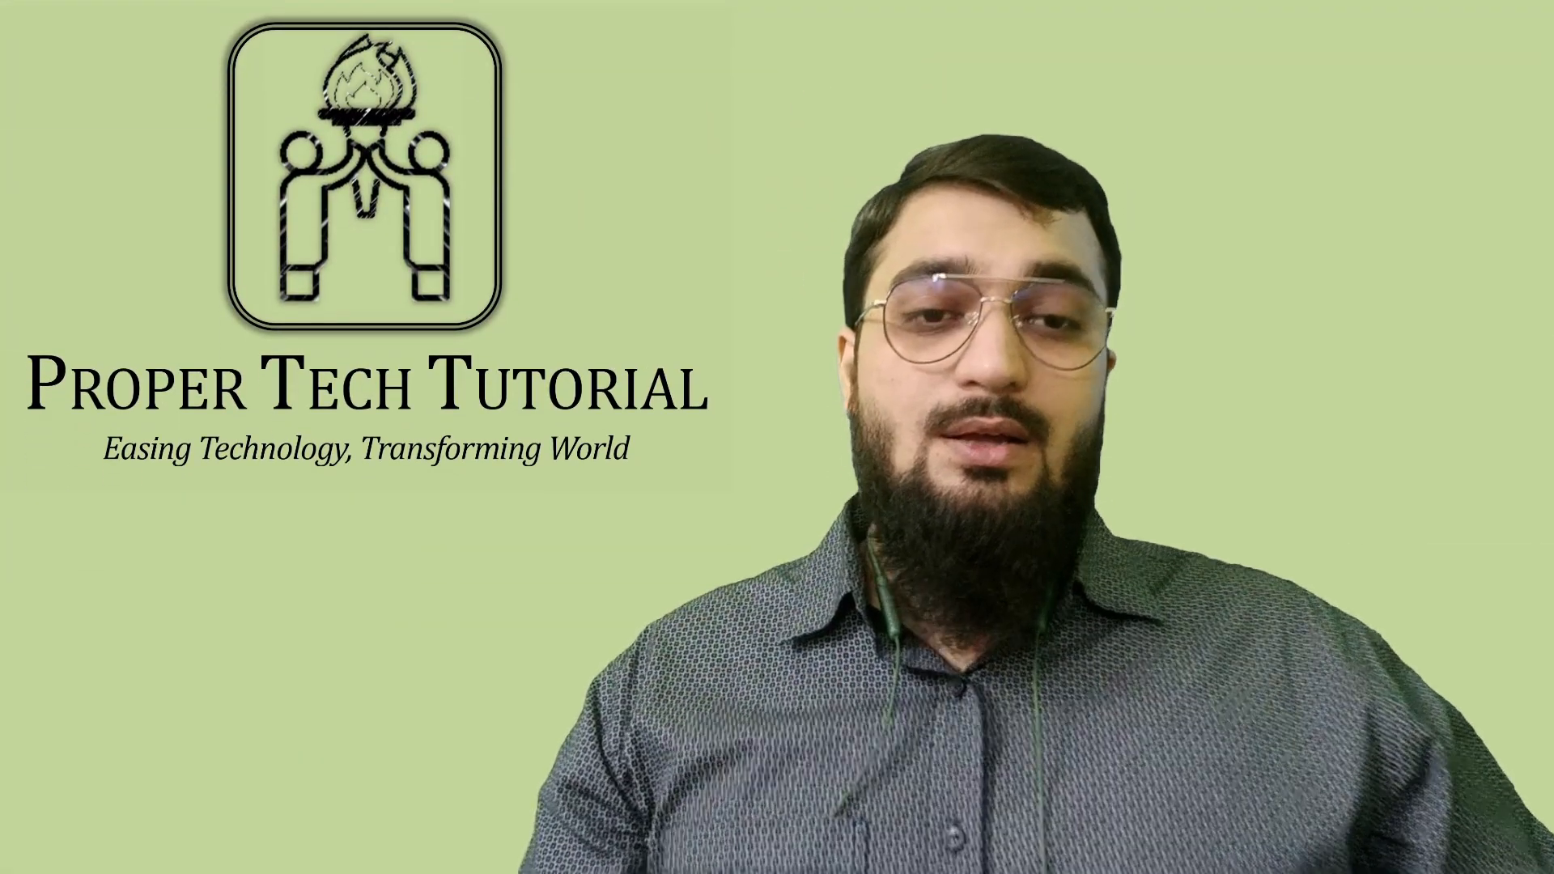